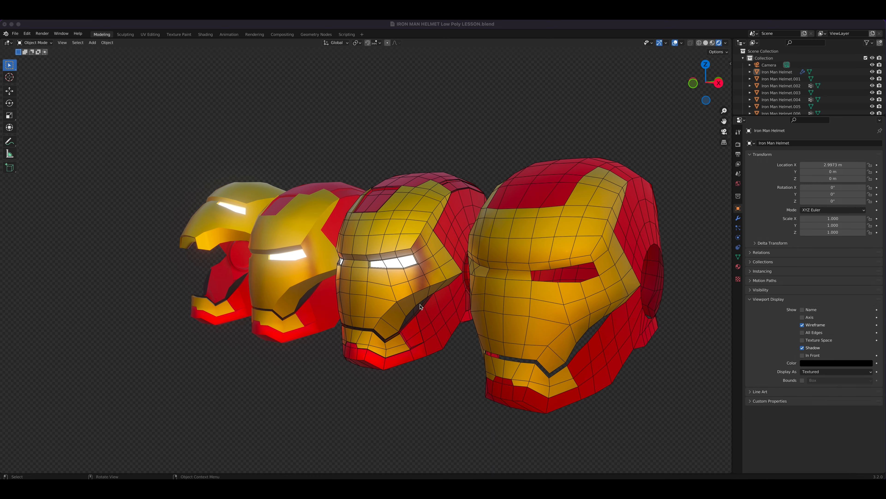
Examine the four Iron Man helmets from several angles
middle_drag(420, 307, 389, 304)
scroll(389, 305, up, 2)
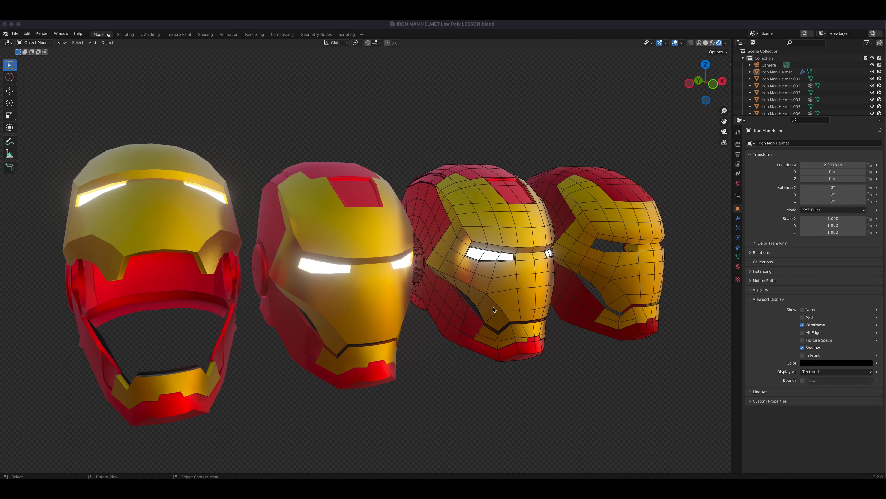
middle_drag(493, 309, 451, 312)
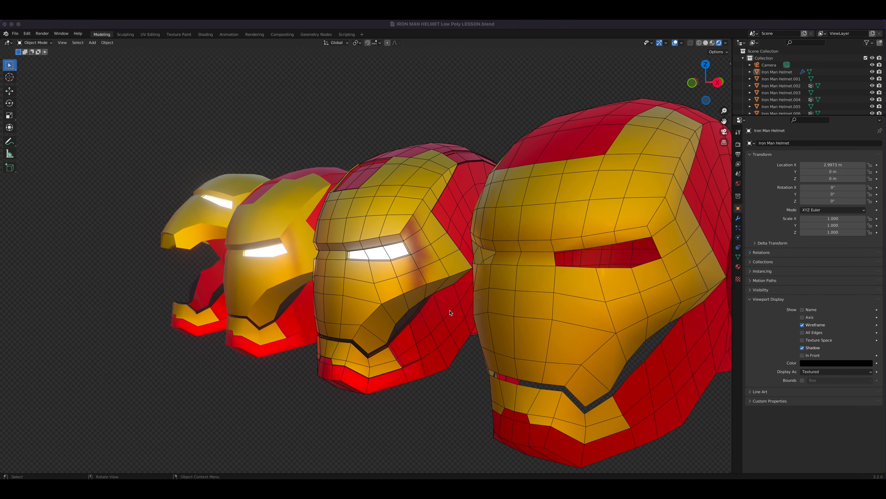
scroll(450, 312, down, 1)
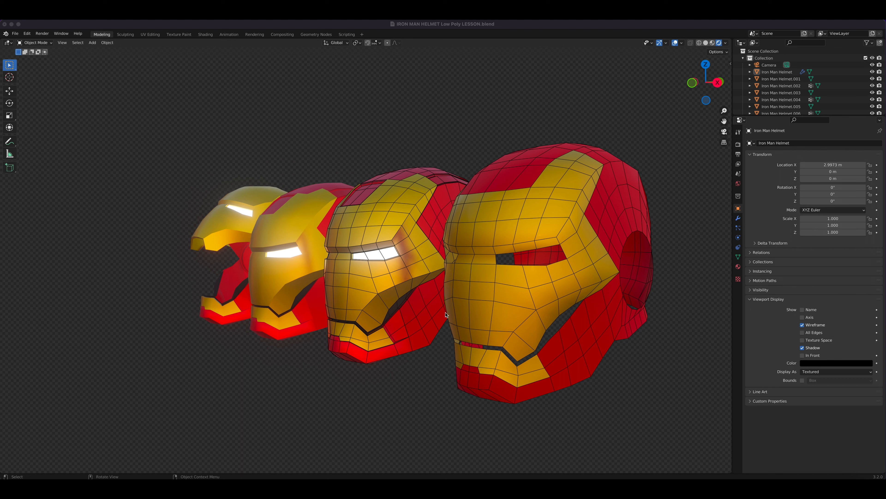
middle_drag(399, 292, 433, 295)
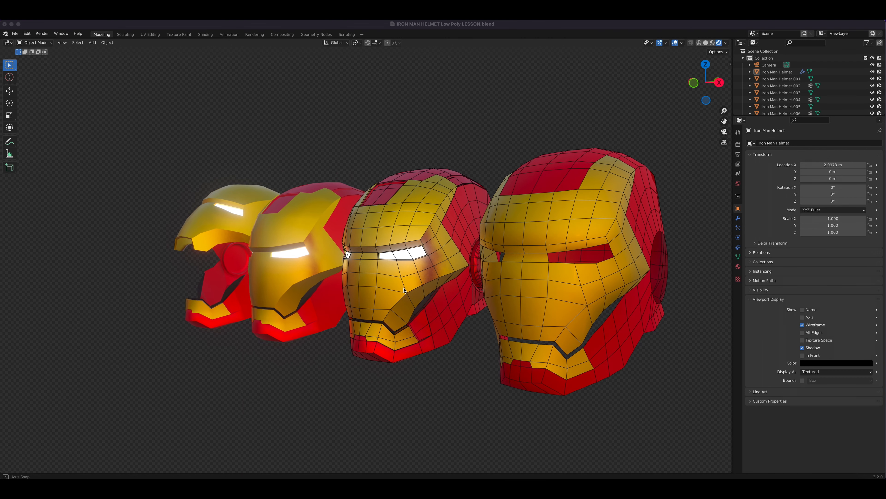
Isolate the low-poly helmet with open eye slots and examine its mesh from several angles
click(528, 305)
key(slash)
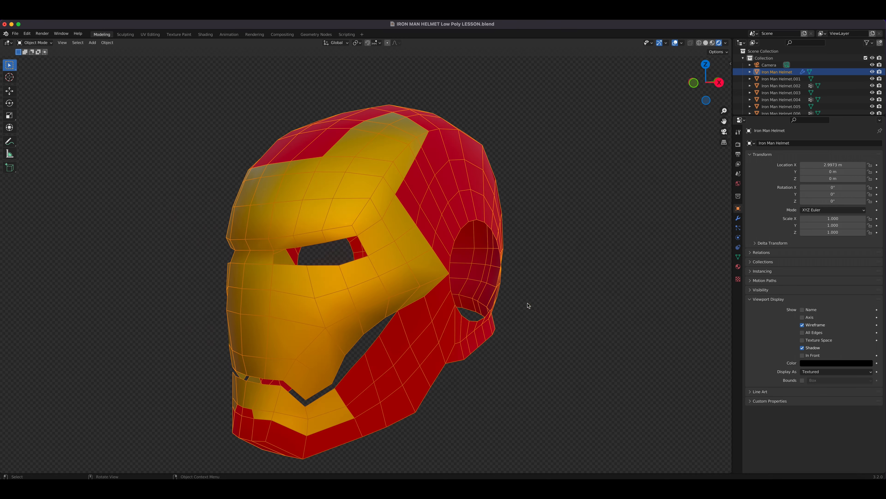
key(alt+a)
middle_drag(469, 311, 363, 293)
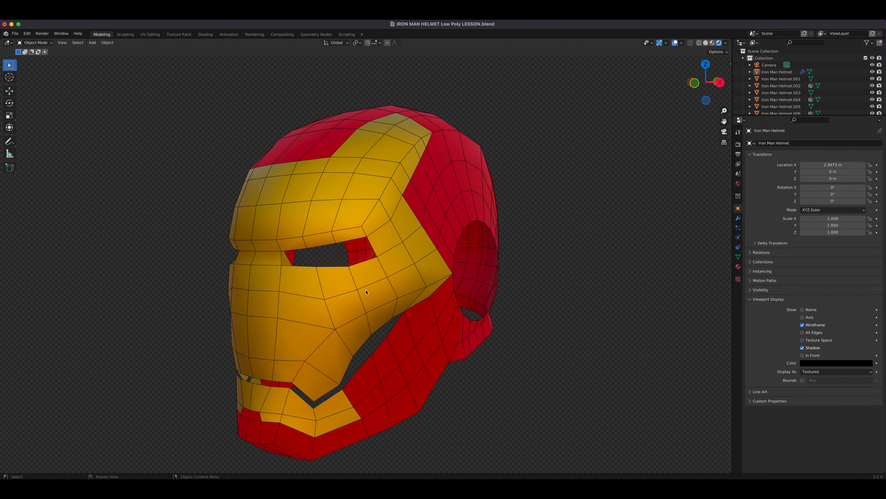
mouse_move(367, 292)
middle_down()
mouse_move(295, 285)
mouse_move(372, 288)
middle_up()
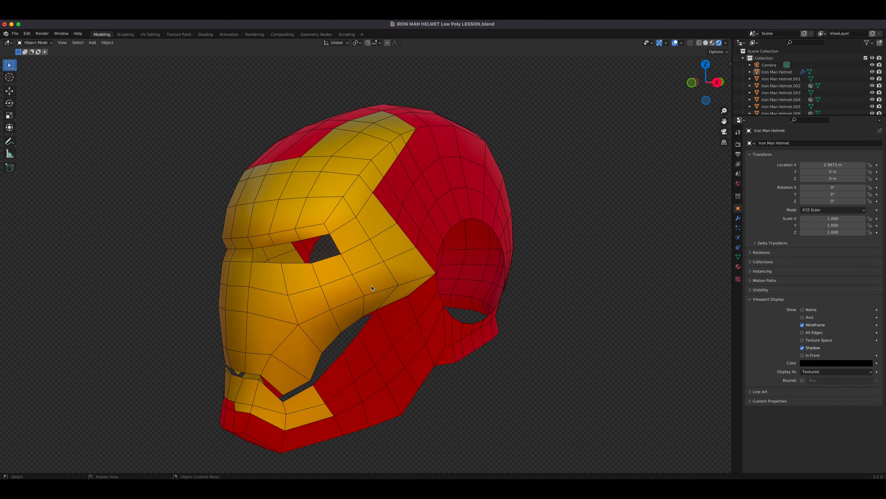
Restore the full scene, isolate both parts of the wireframed helmet with glowing eyes, and examine its mesh from the front and side
key(KP_Divide)
click(399, 287)
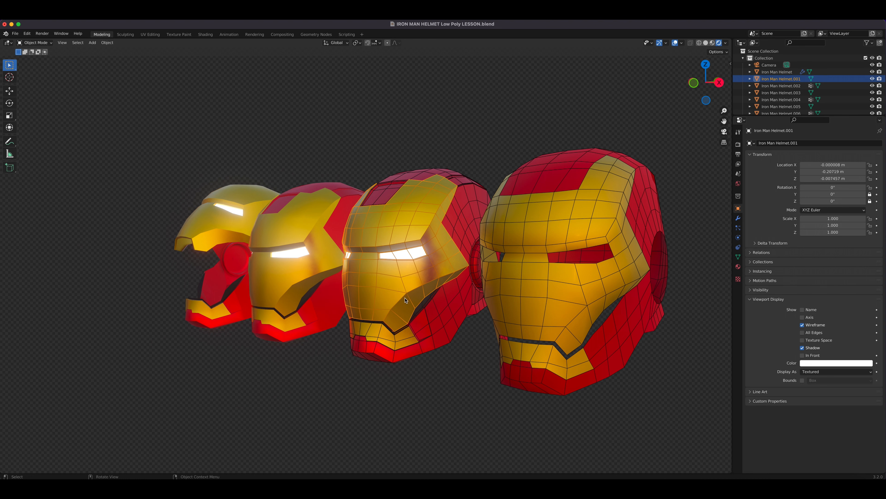
shift+click(423, 318)
key(KP_Divide)
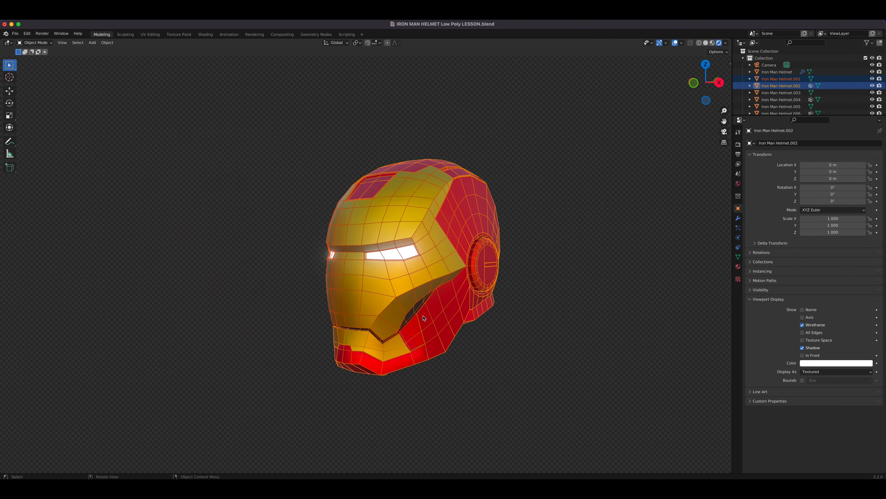
click(523, 337)
mouse_move(406, 280)
middle_down()
mouse_move(429, 292)
mouse_move(409, 280)
middle_up()
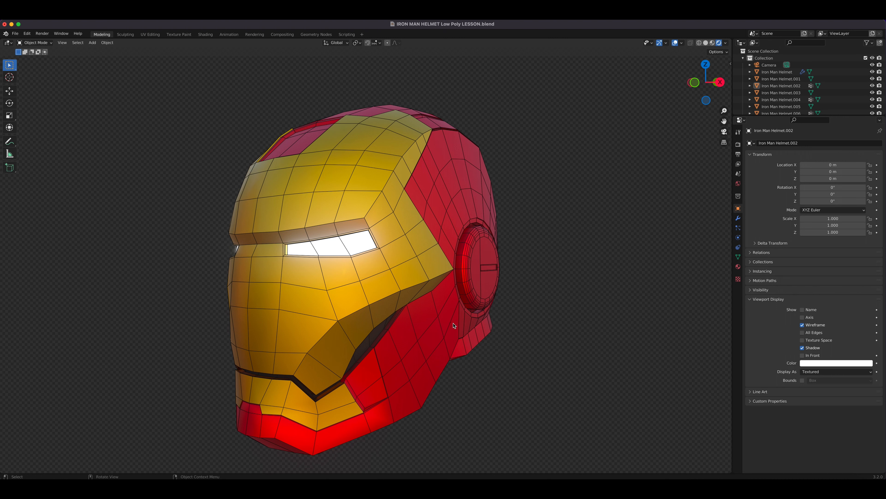
middle_drag(422, 325, 325, 323)
middle_drag(332, 270, 340, 270)
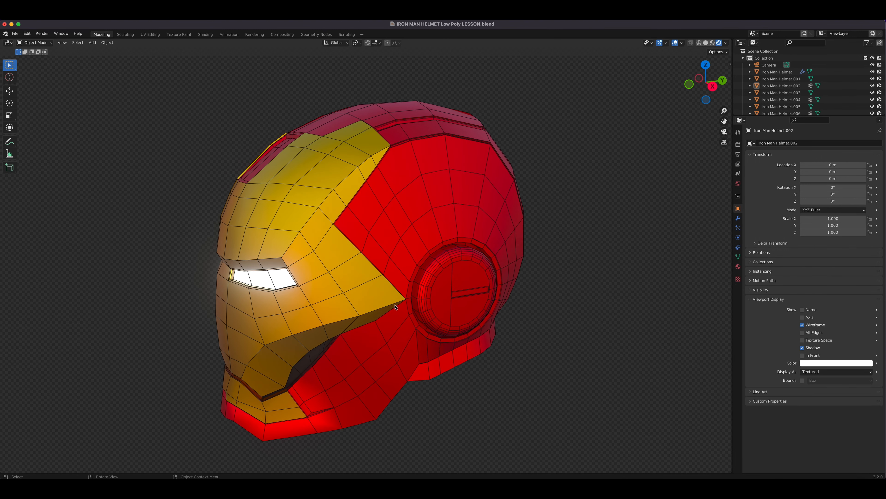
middle_drag(354, 321, 367, 312)
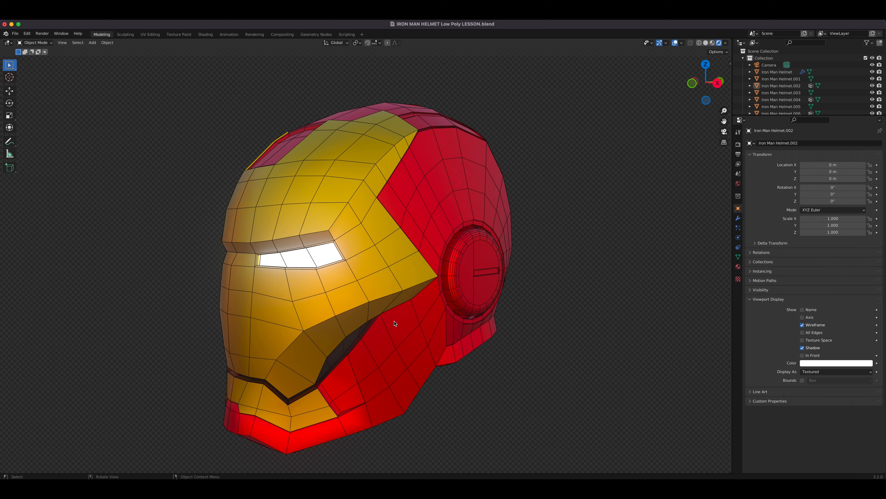
middle_drag(396, 329, 361, 304)
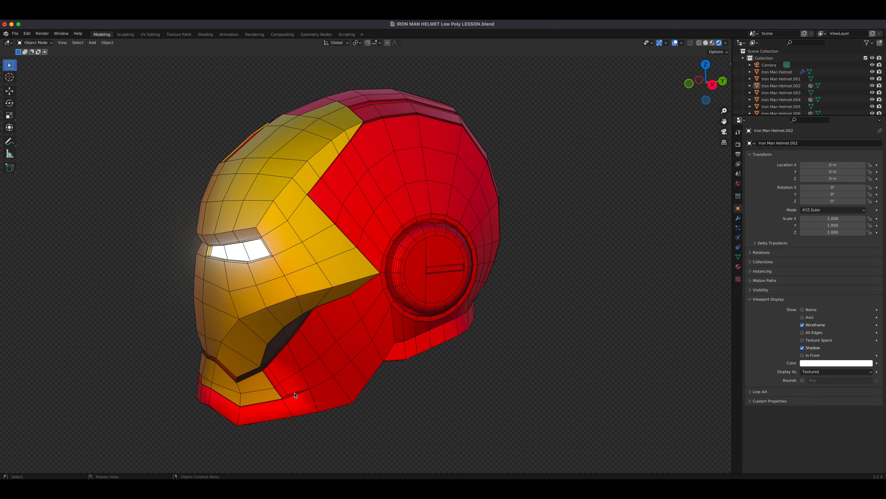
middle_drag(357, 315, 414, 286)
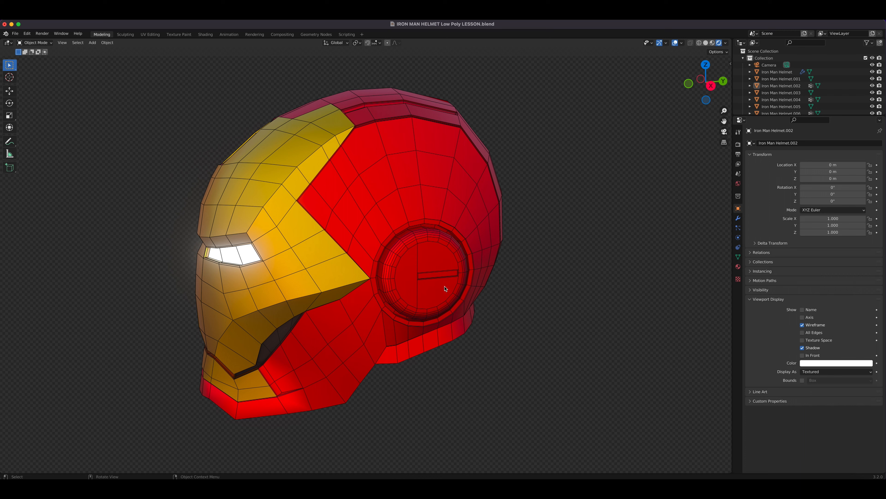
middle_drag(350, 294, 367, 294)
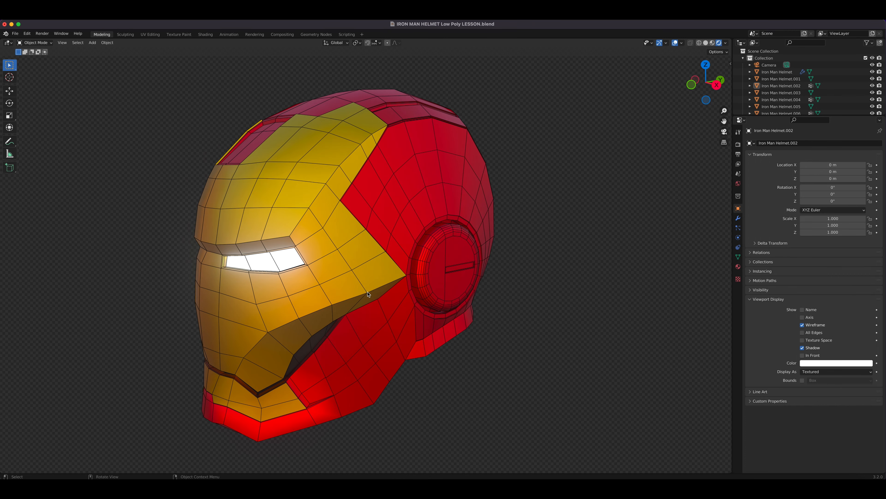
Restore the full scene, isolate the closed helmet without wireframe, and examine its shaded surface up close
key(slash)
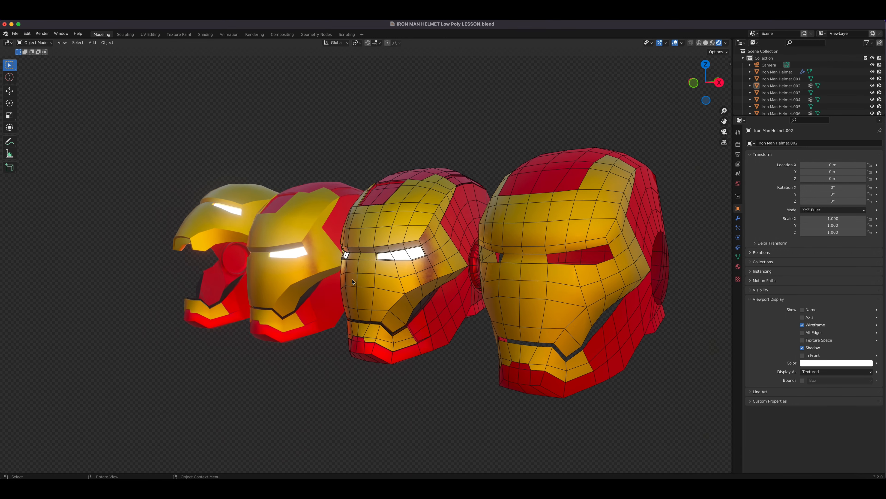
click(293, 282)
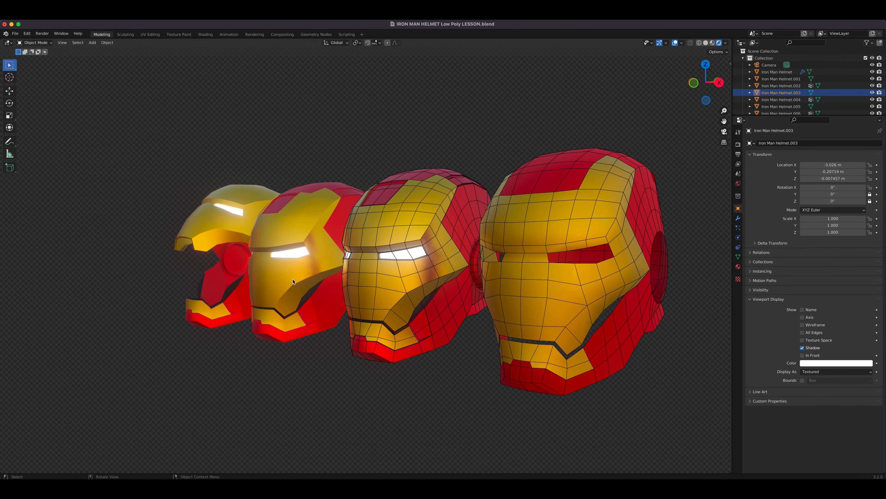
click(325, 310)
key(slash)
mouse_move(325, 310)
middle_down()
mouse_move(352, 302)
mouse_move(311, 307)
middle_up()
scroll(373, 263, up, 2)
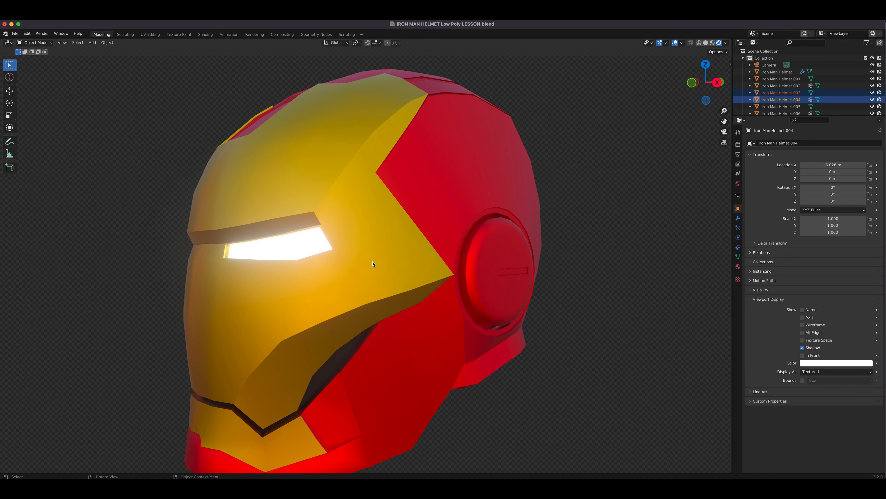
middle_drag(373, 264, 395, 313)
middle_drag(307, 317, 288, 356)
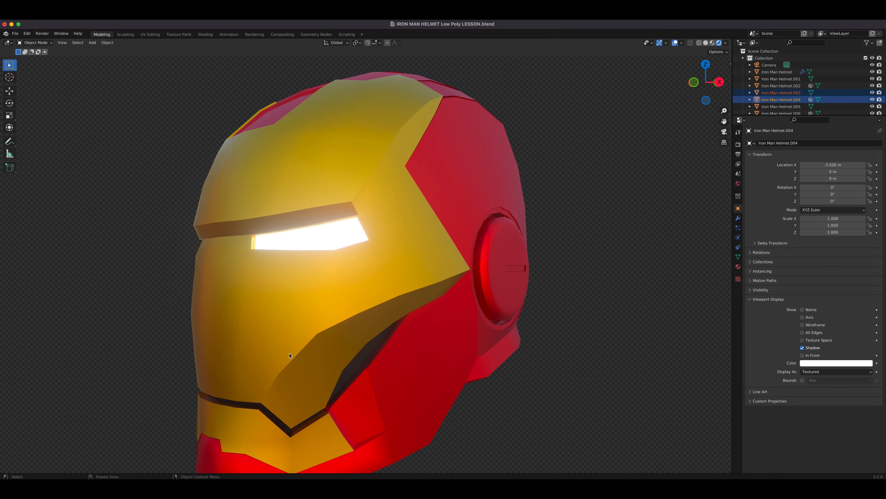
Restore the full scene, isolate both parts of the helmet with the raised faceplate, and select the faceplate
scroll(288, 356, down, 5)
click(228, 322)
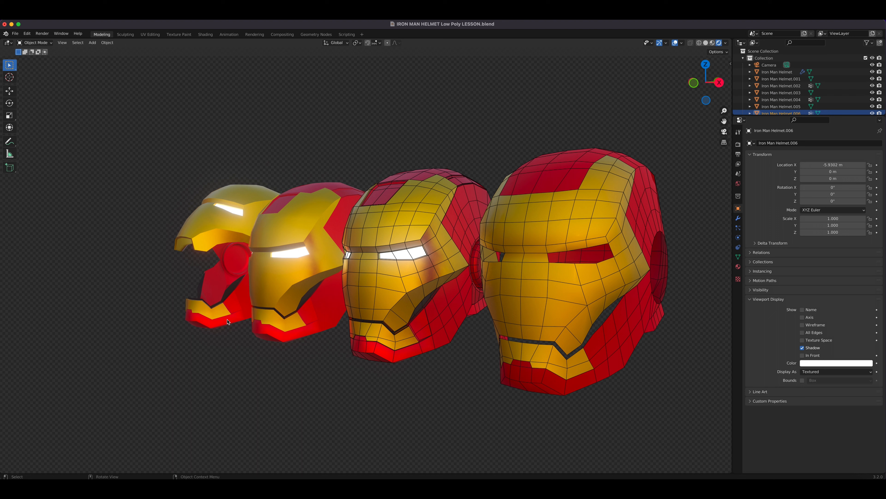
shift+click(243, 240)
key(slash)
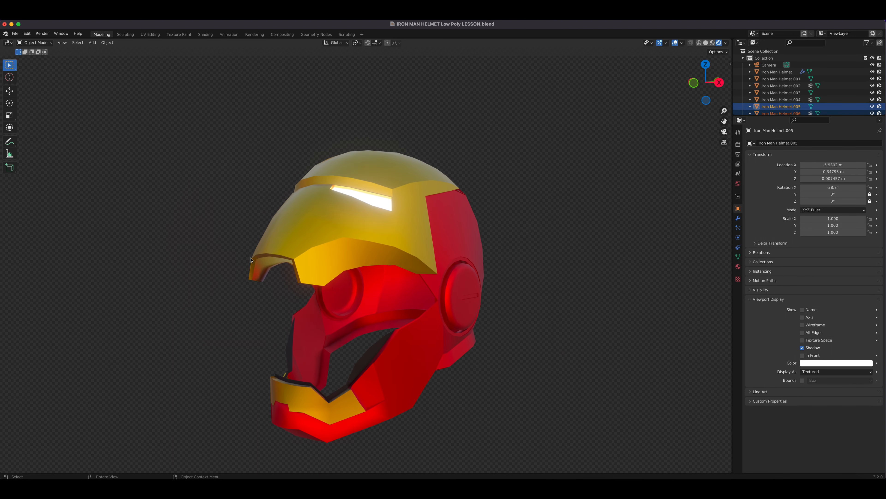
mouse_move(313, 310)
middle_down()
mouse_move(332, 310)
mouse_move(297, 310)
middle_up()
click(352, 249)
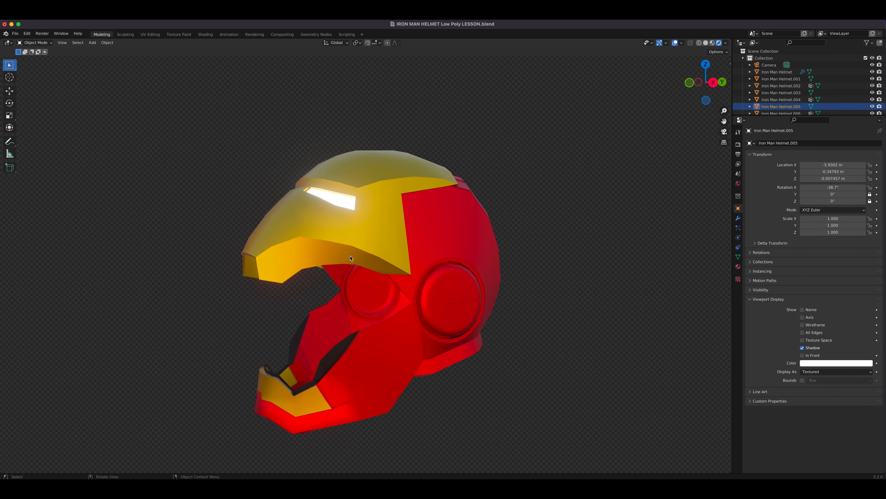
key(r)
key(x)
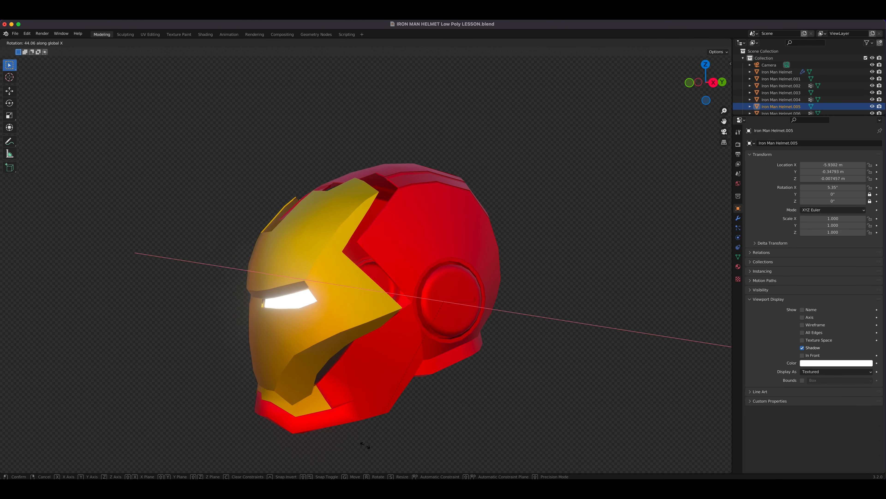
click(363, 416)
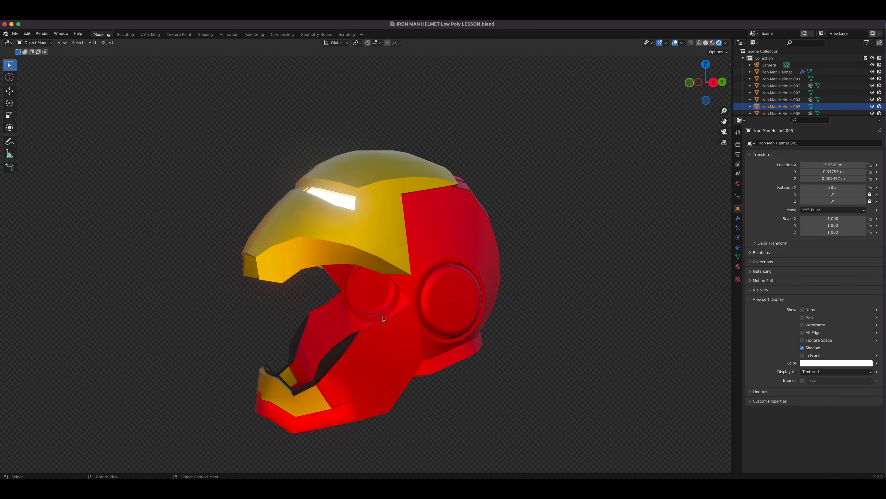
Rotate the raised faceplate about the global X axis to about 0.14° to close the helmet
key(r)
key(x)
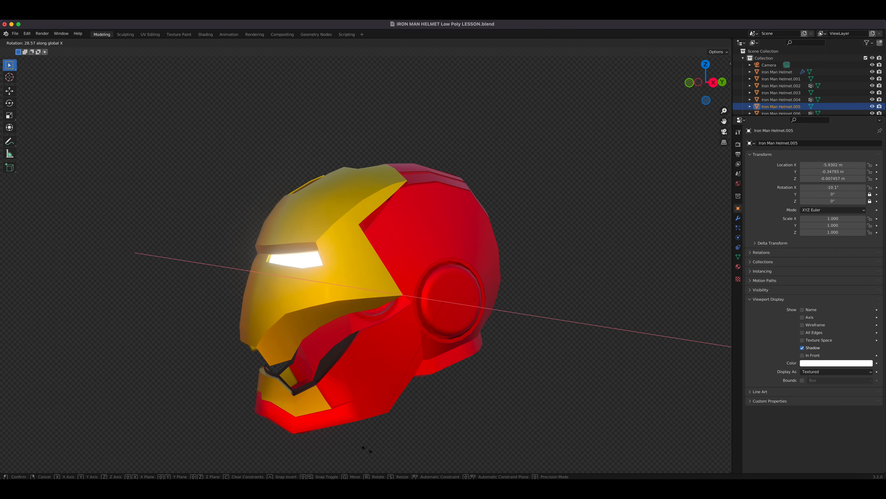
key(Return)
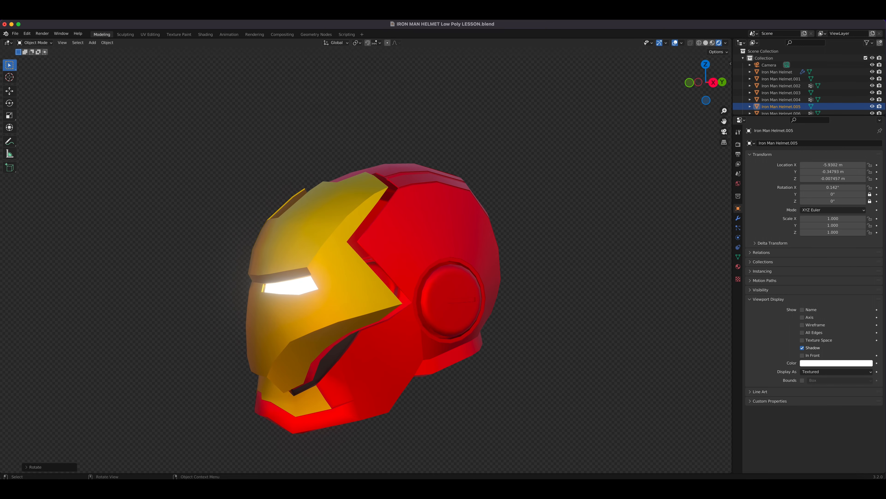
key(g)
key(y)
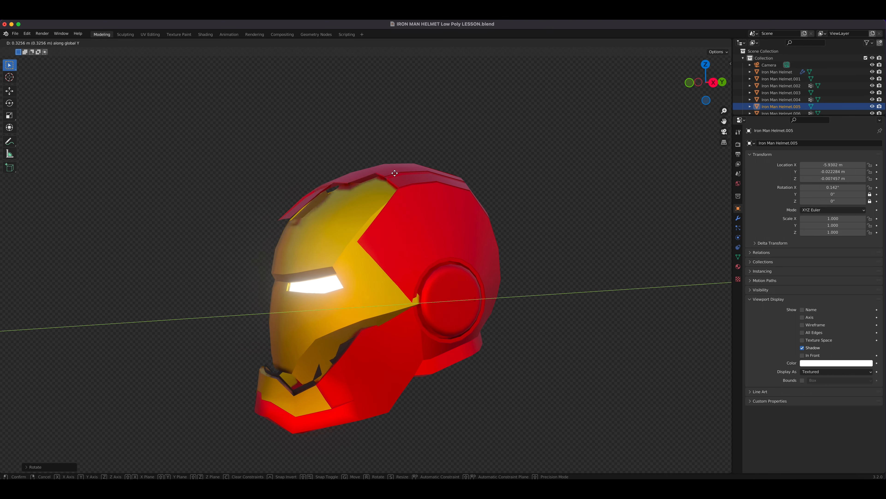
key(Escape)
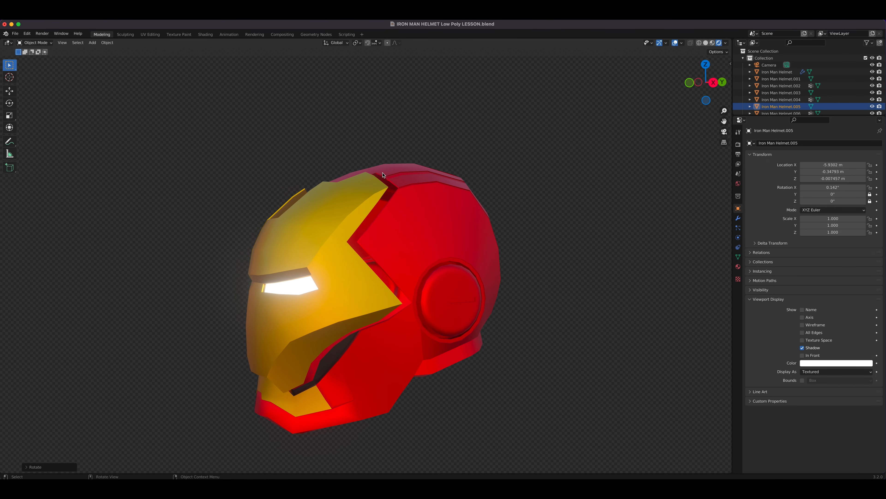
Start a new default scene without saving the changes to the helmet file
click(15, 34)
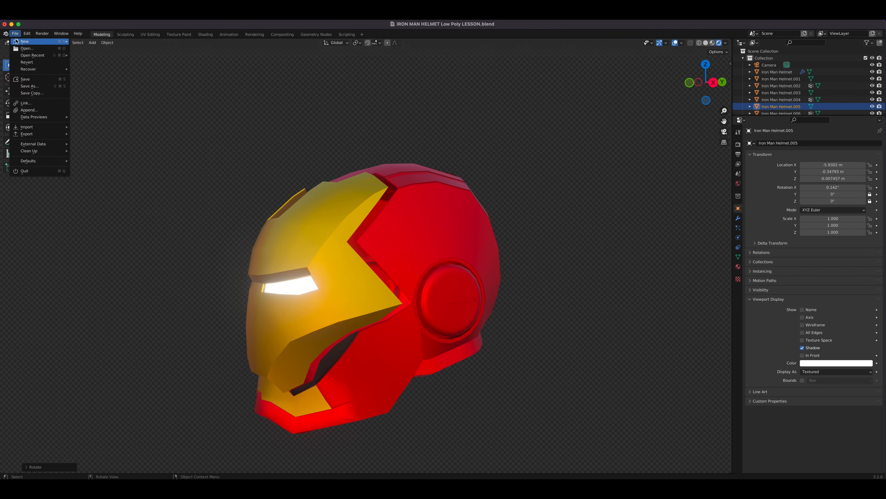
mouse_move(24, 41)
click(89, 41)
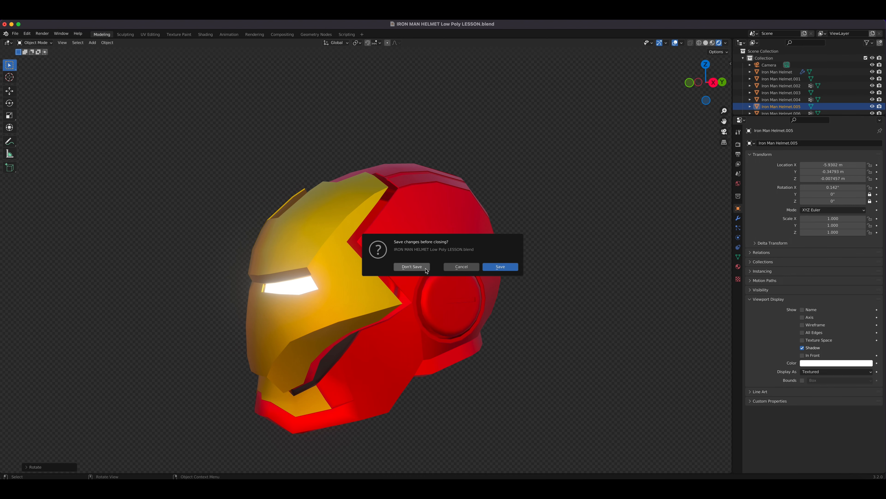
click(411, 266)
Switch the default cube to Edit Mode and back to Object Mode
middle_drag(400, 247, 366, 241)
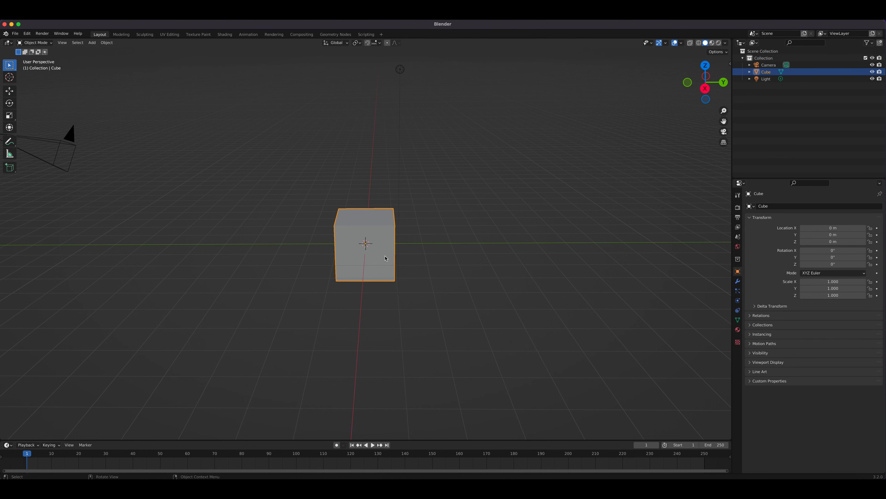
scroll(386, 258, up, 3)
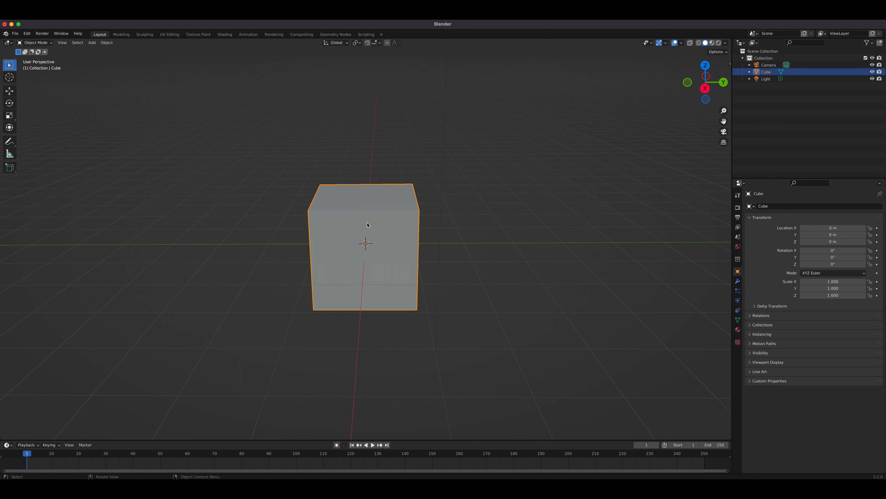
click(35, 43)
click(39, 59)
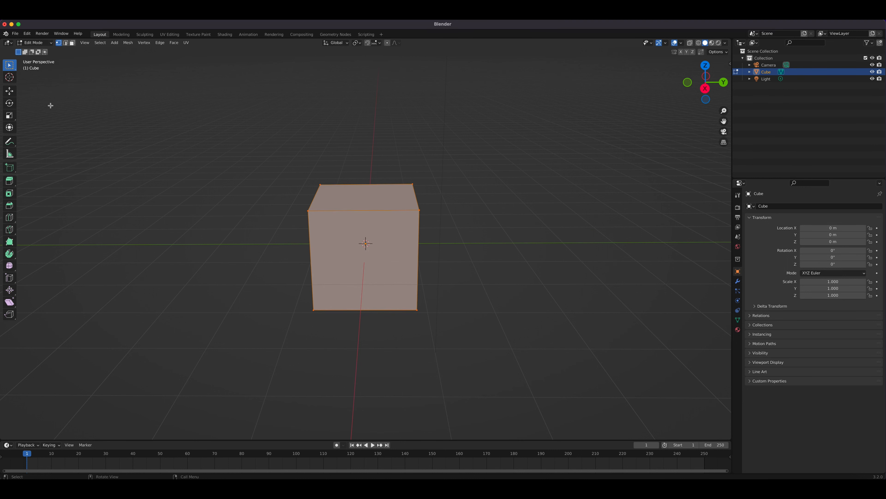
click(35, 43)
click(38, 51)
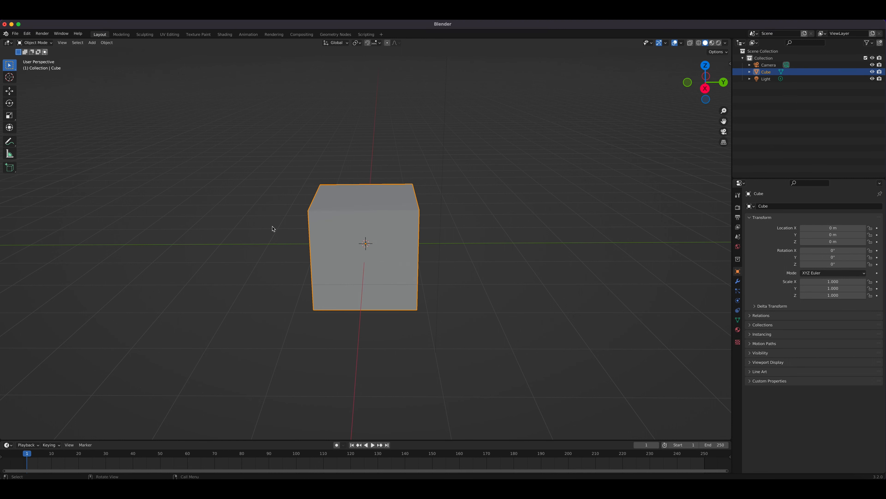
Try to place Iron Man Front.png as a reference image from the angled perspective view, and undo the import
key(grave)
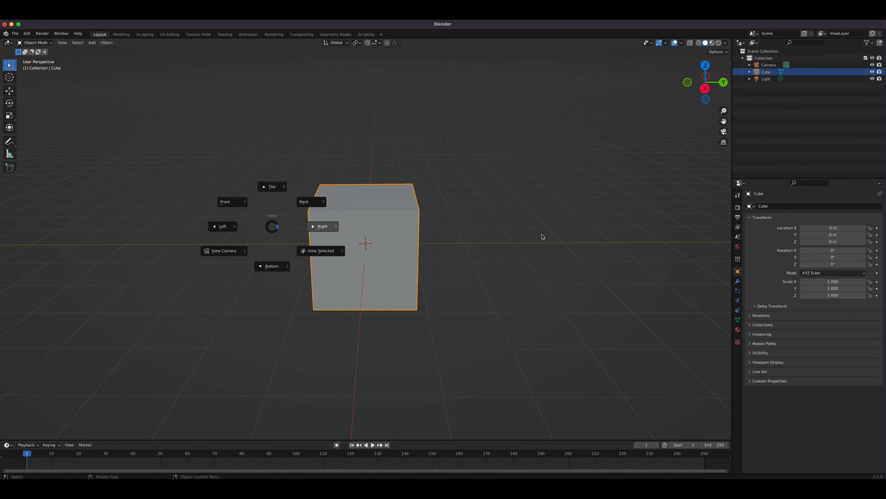
click(475, 316)
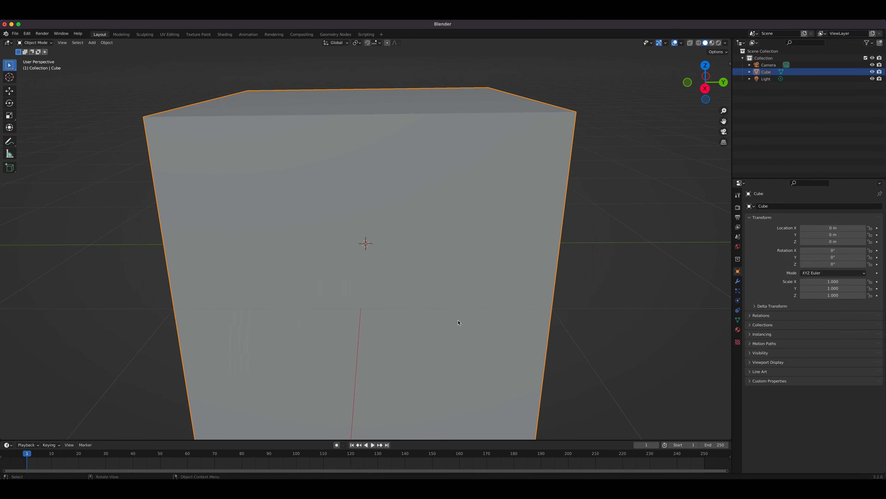
scroll(450, 299, down, 1)
click(28, 488)
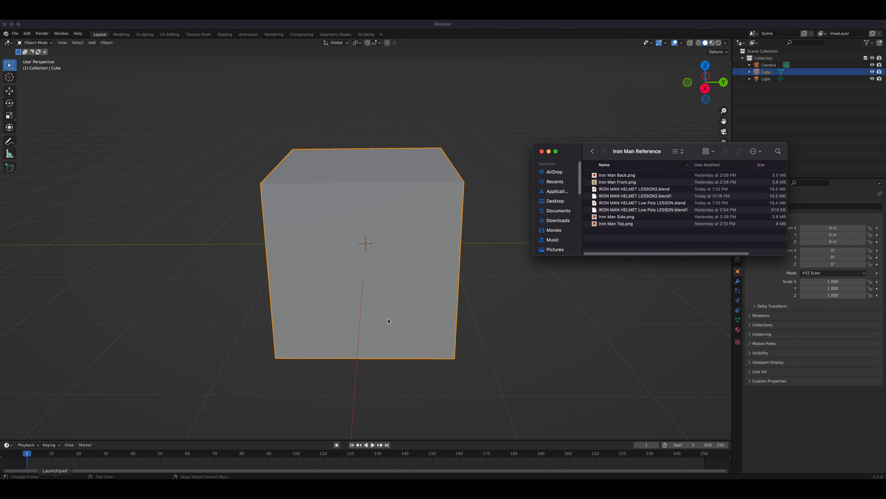
drag(629, 183, 246, 176)
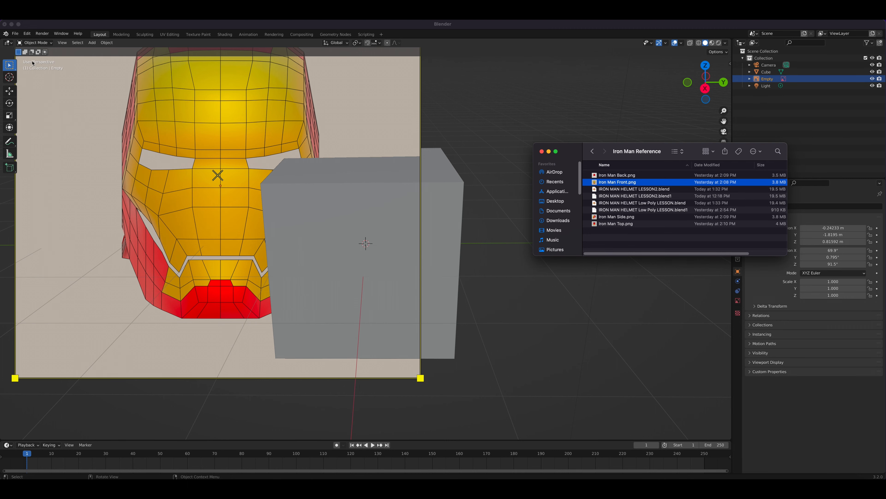
middle_drag(473, 245, 150, 171)
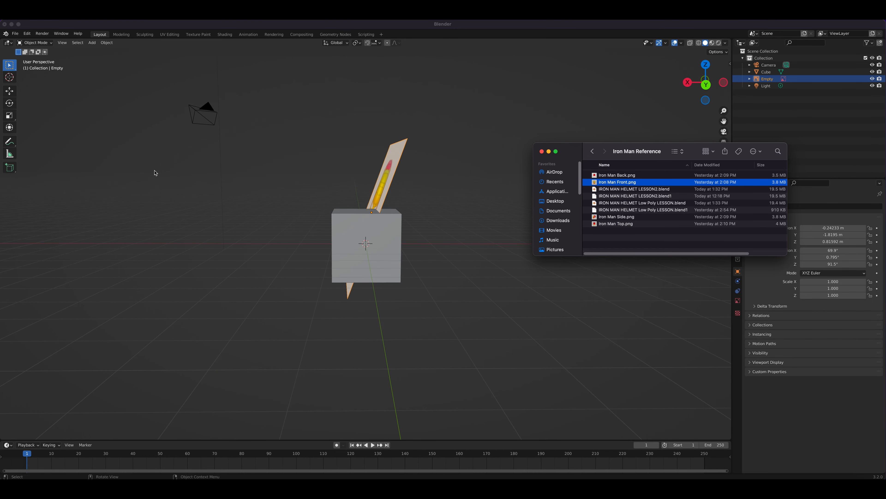
click(156, 173)
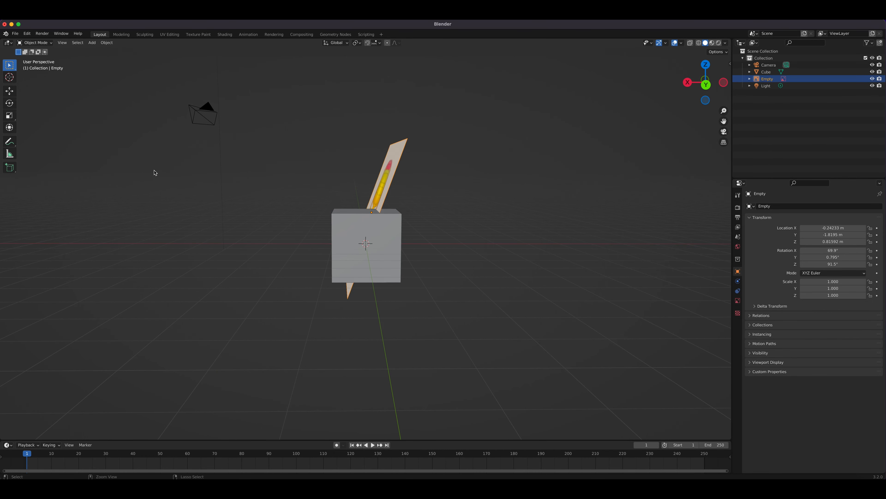
key(super+z)
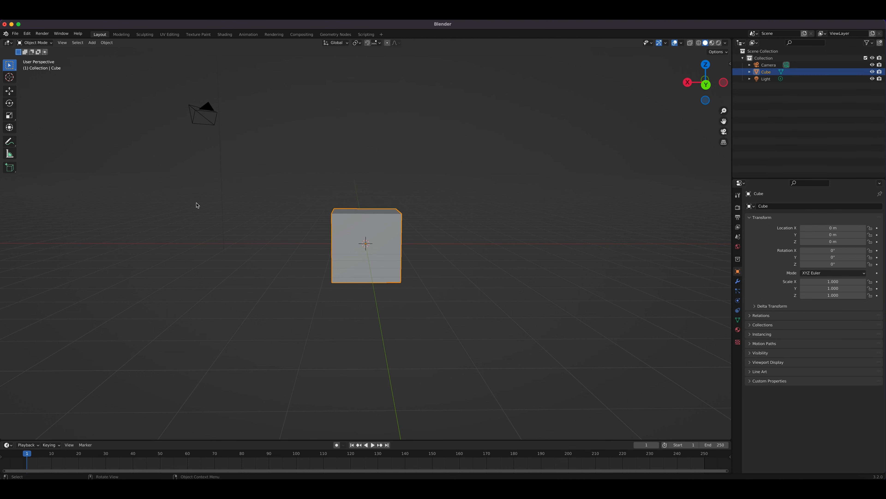
Add Iron Man Front.png from the Iron Man Reference folder as a reference image in the front orthographic view
key(KP_1)
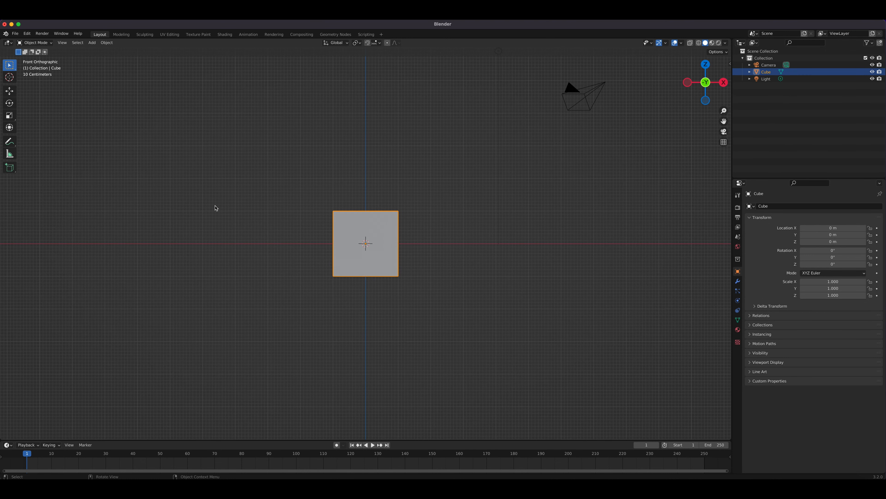
key(super+Tab)
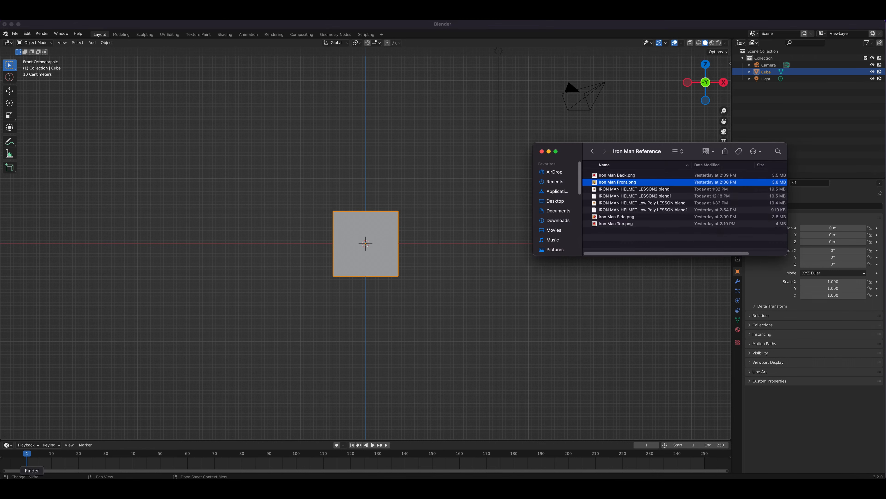
drag(609, 182, 370, 178)
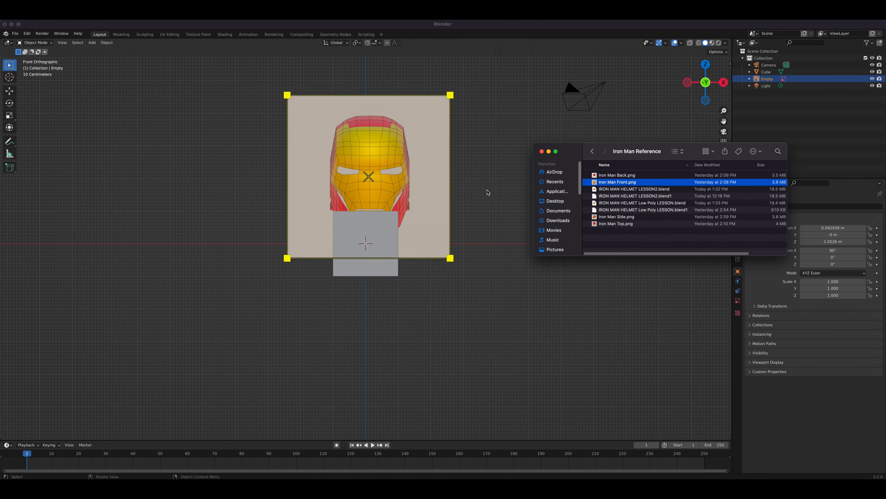
click(469, 209)
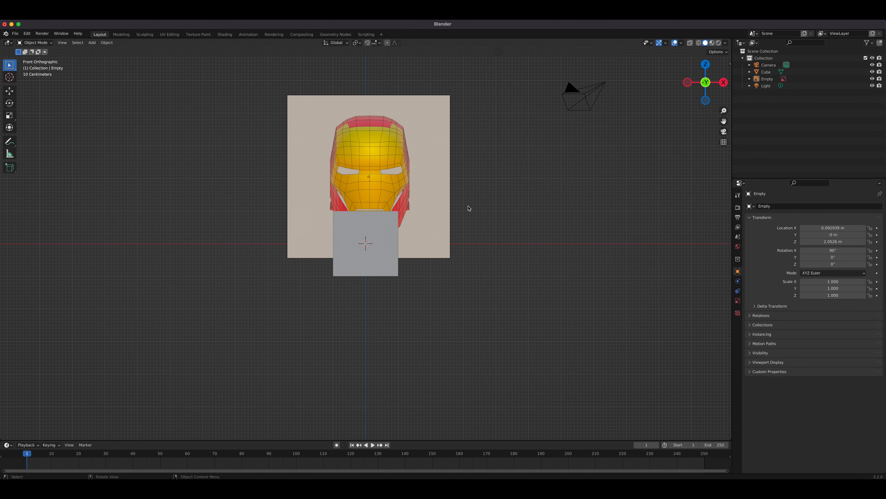
Switch to the right orthographic view and enable the Screencast Keys display
key(grave)
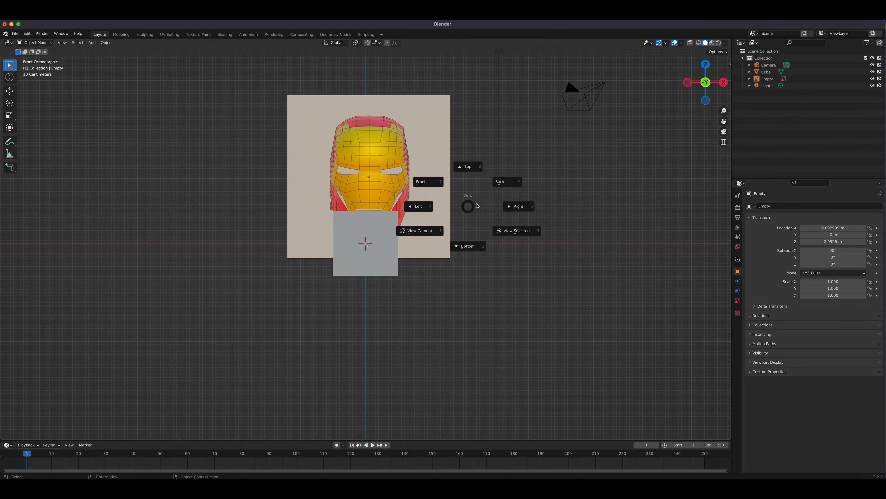
click(518, 207)
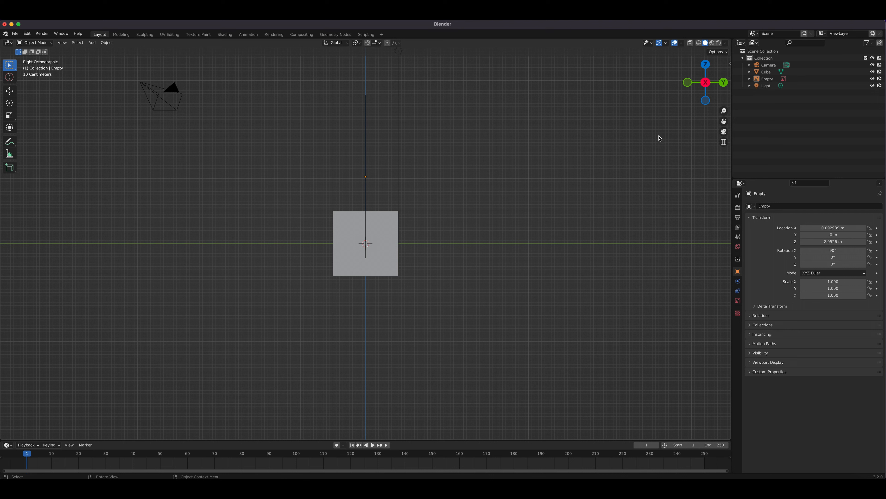
key(n)
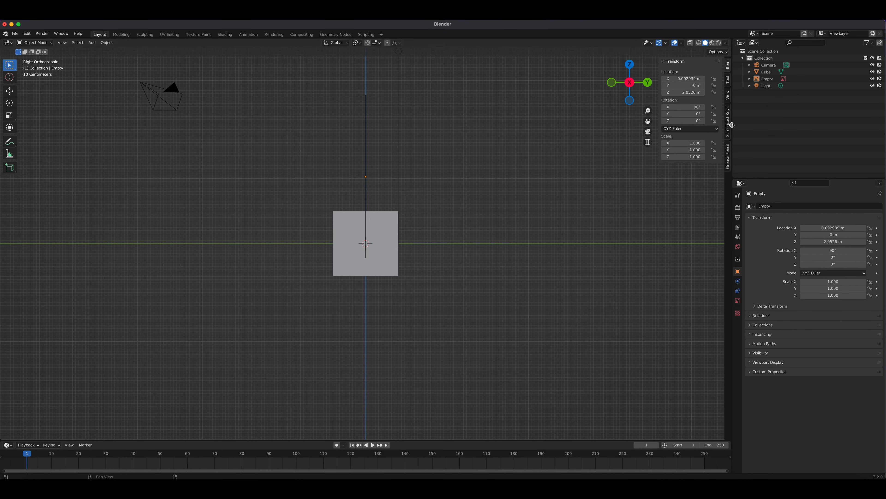
click(728, 123)
click(667, 62)
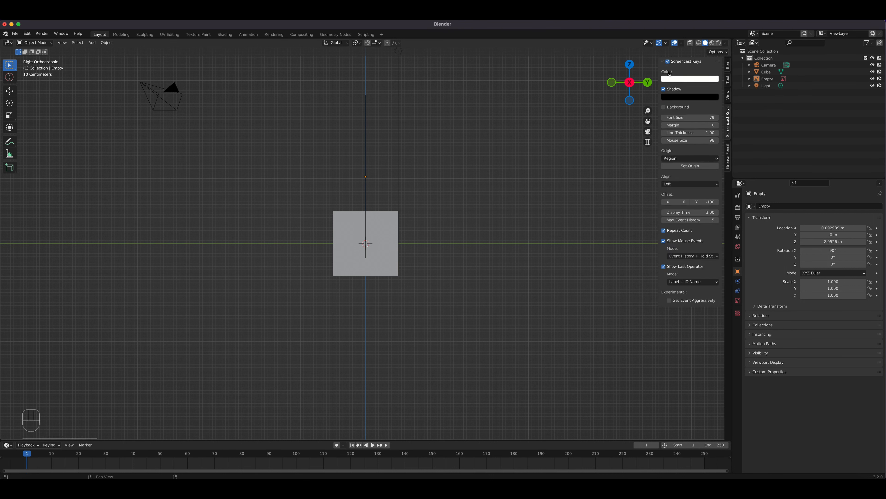
Add Iron Man Side.png from the Iron Man Reference folder as a reference image in the right orthographic view
scroll(68, 415, up, 2)
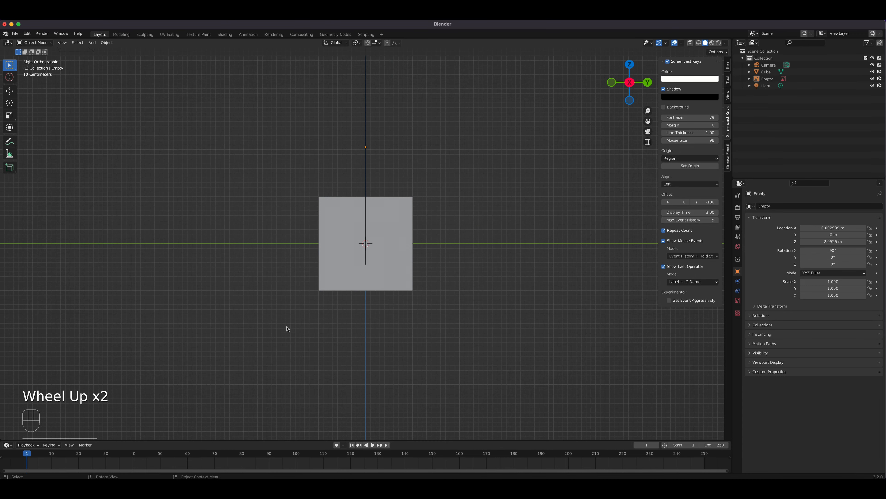
scroll(358, 305, up, 2)
scroll(359, 305, down, 2)
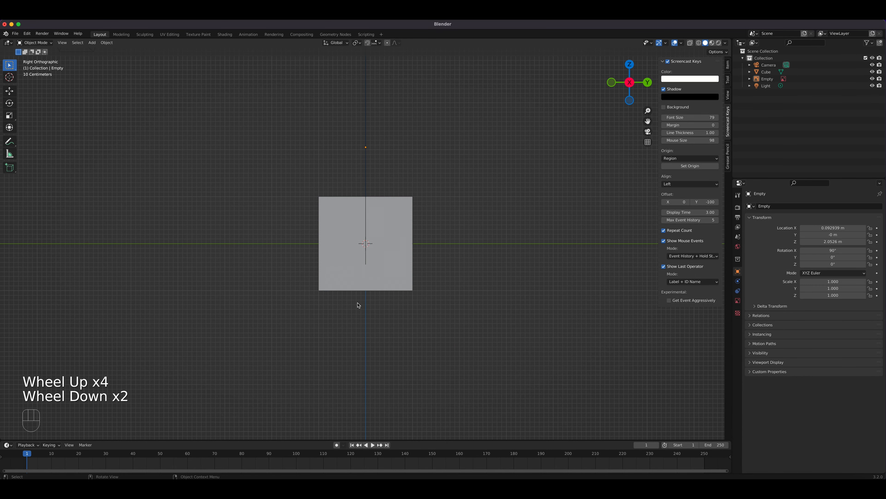
scroll(358, 305, up, 1)
key(super+Tab)
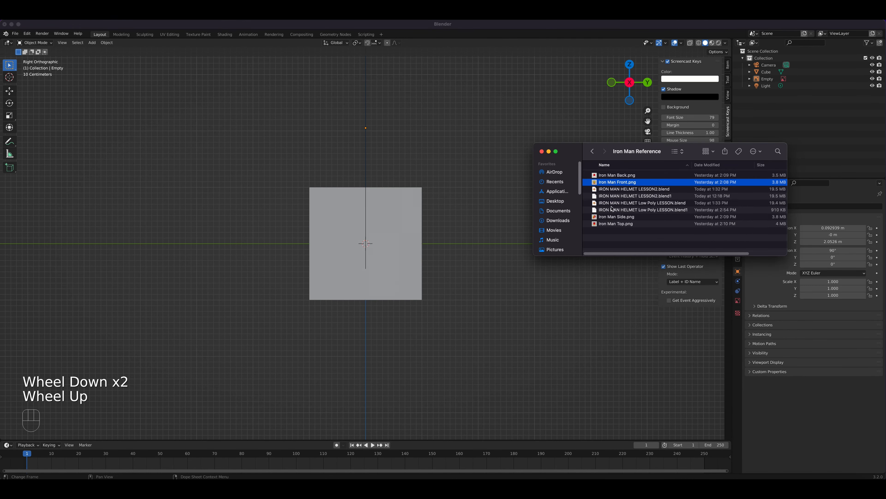
drag(622, 217, 470, 157)
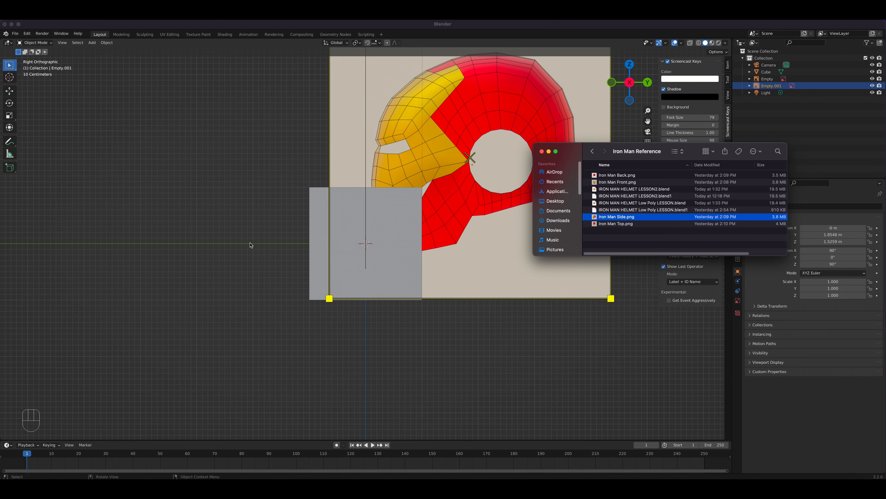
click(293, 227)
Select the front reference image and rename its empty to Front
scroll(463, 204, down, 2)
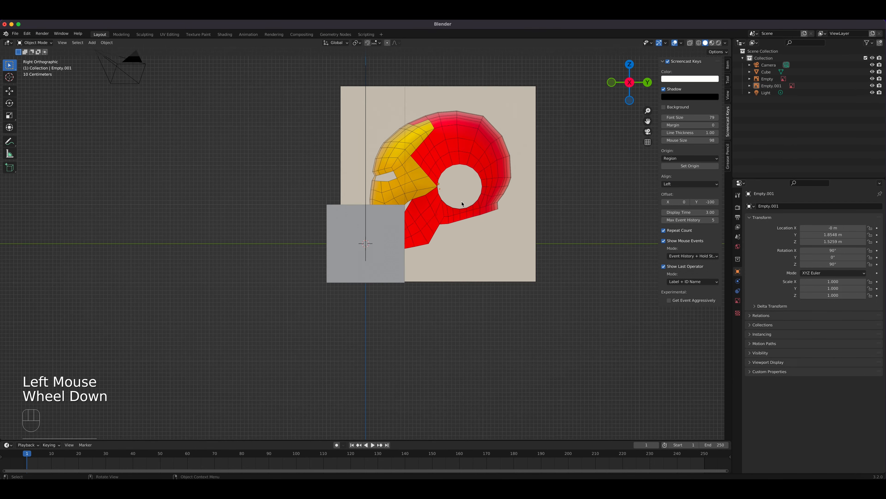
scroll(462, 204, down, 1)
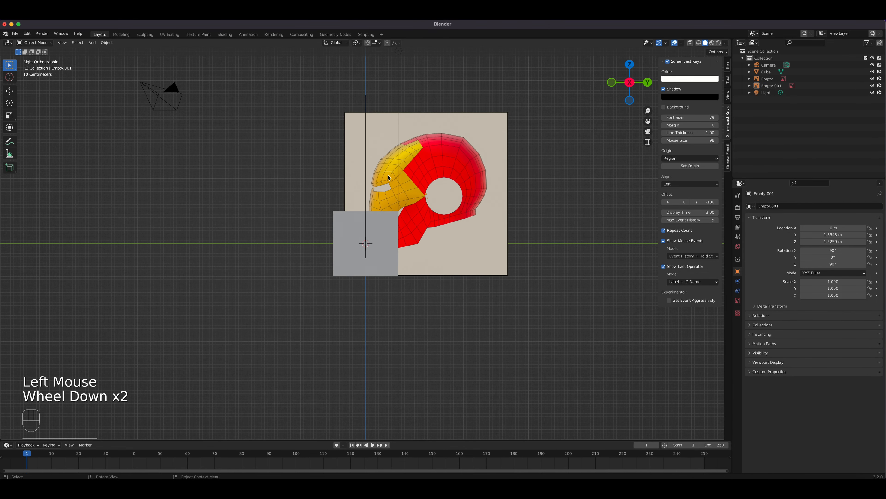
middle_drag(389, 177, 372, 122)
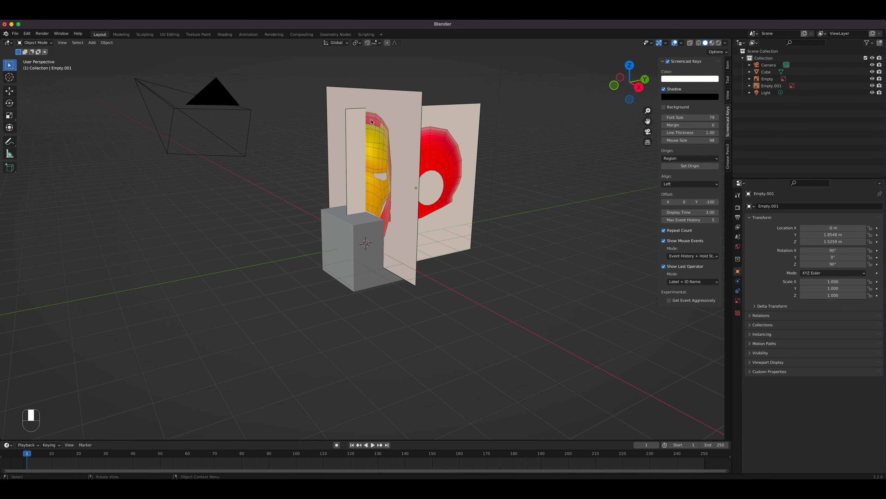
click(352, 91)
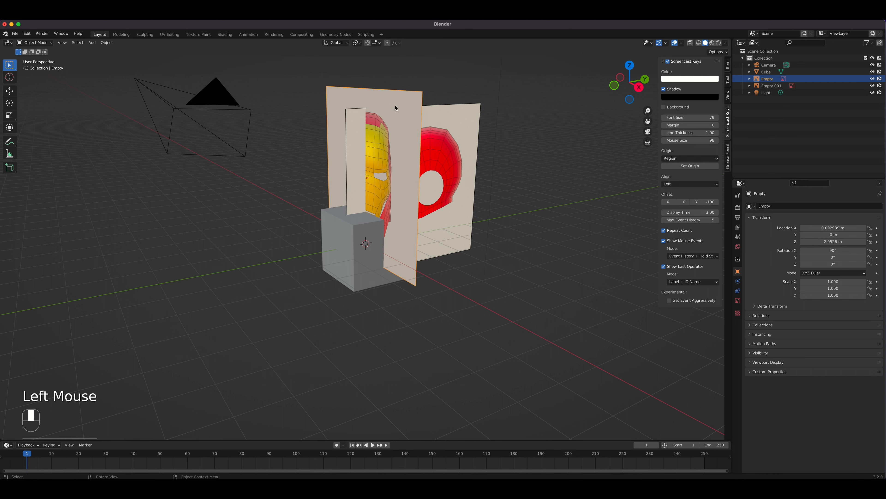
double_click(773, 79)
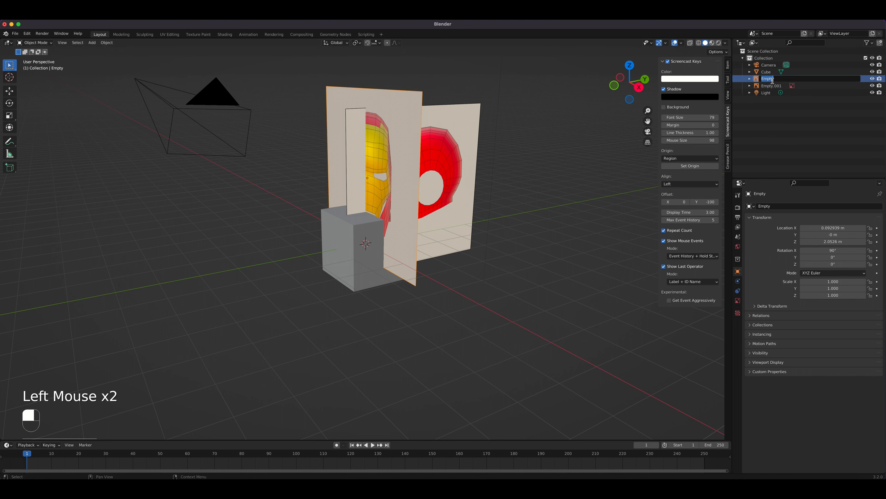
text(Front)
key(Return)
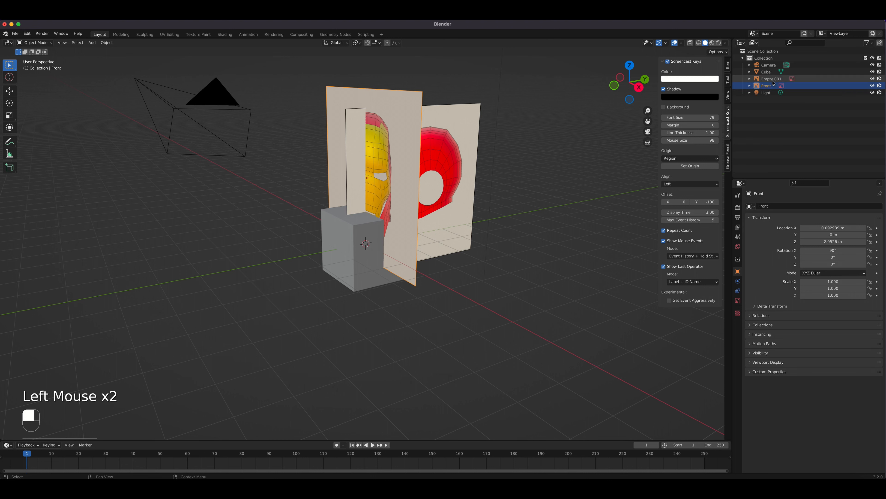
Rename the side reference image's empty to Side and show the selectability toggles in the Outliner
click(465, 149)
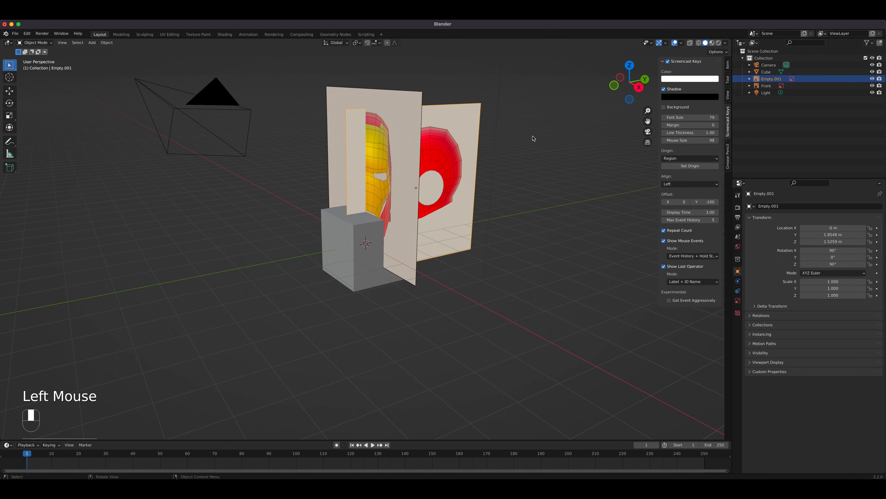
double_click(771, 78)
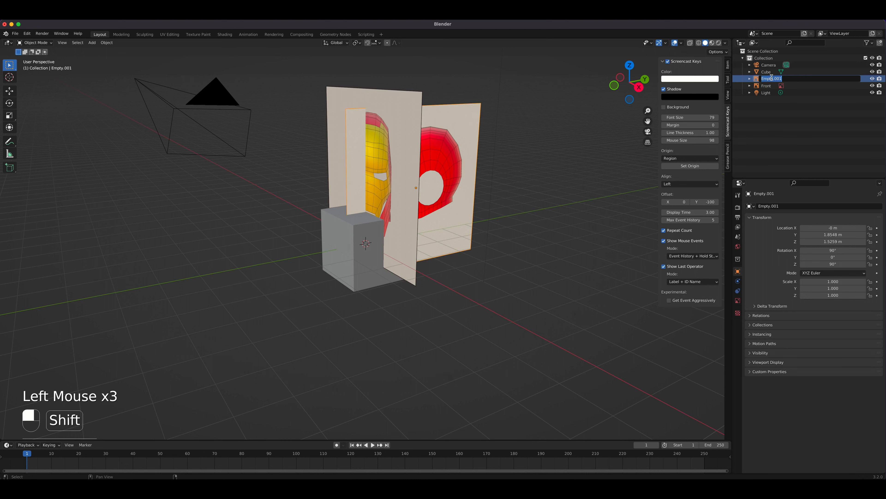
text(Side)
key(Return)
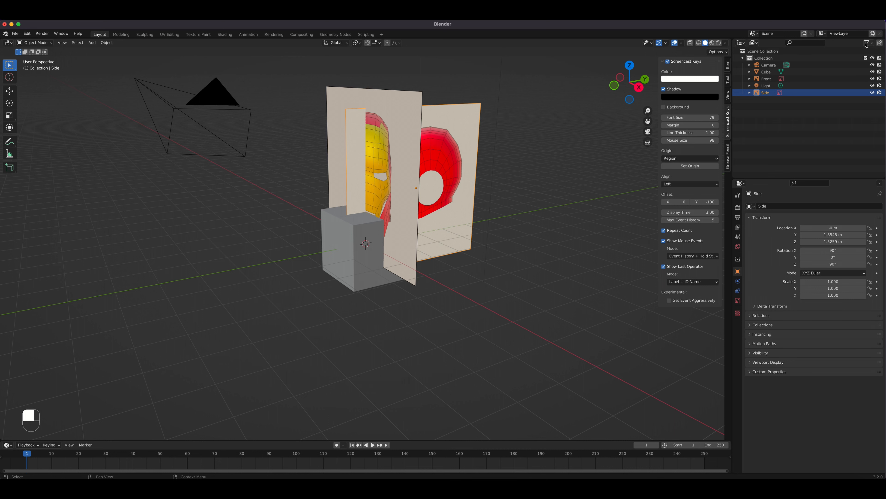
click(872, 45)
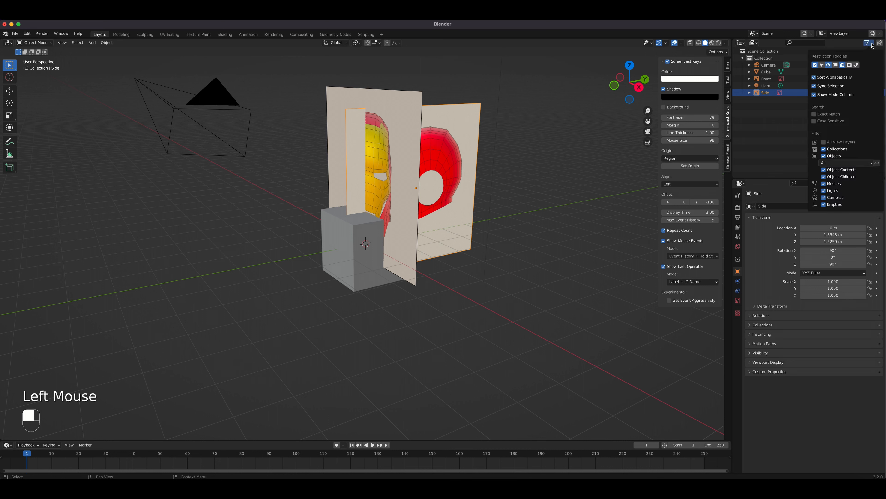
click(822, 66)
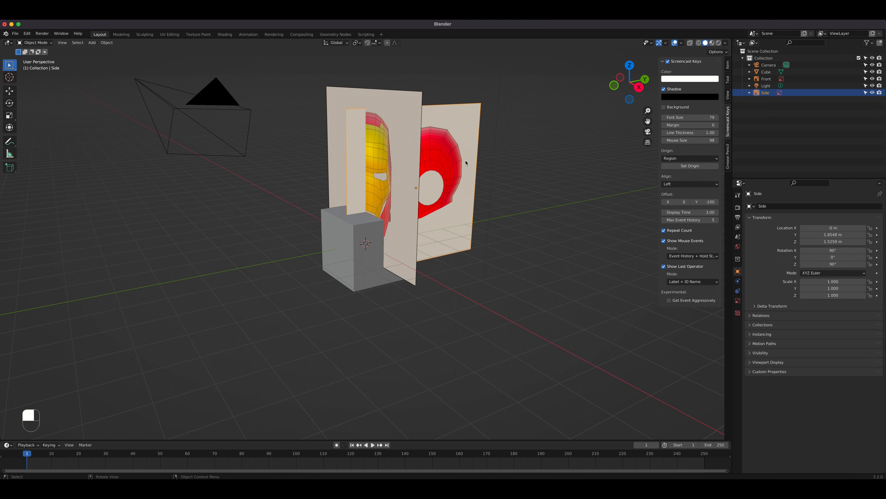
Set the Side reference image's X, Y and Z location to 0 m
click(728, 67)
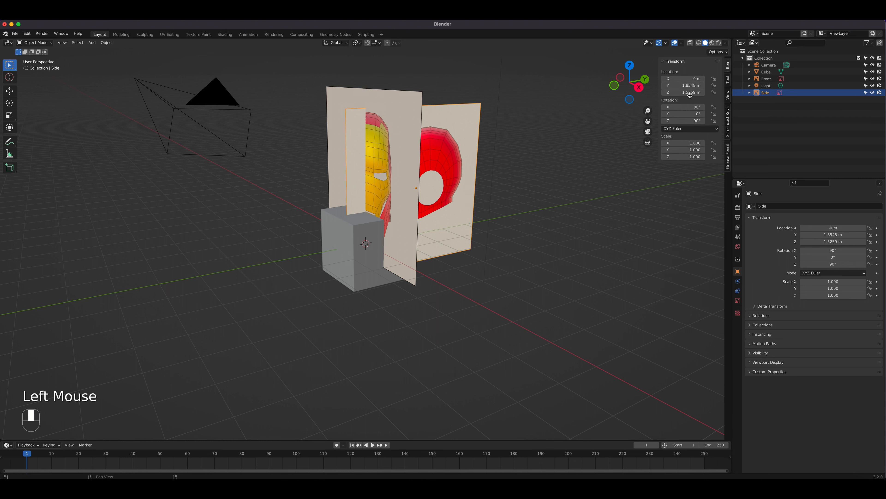
drag(687, 78, 685, 92)
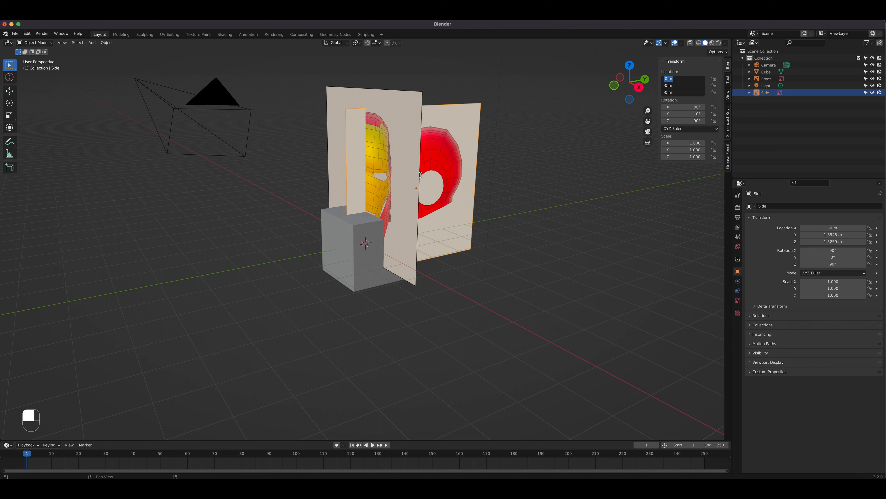
text(0)
key(Return)
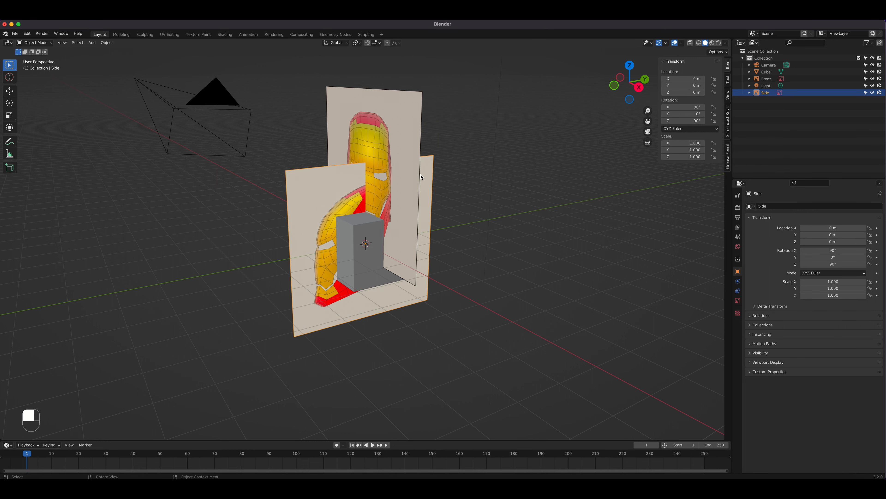
Set the Front reference image's X, Y and Z location to 0 m
click(417, 117)
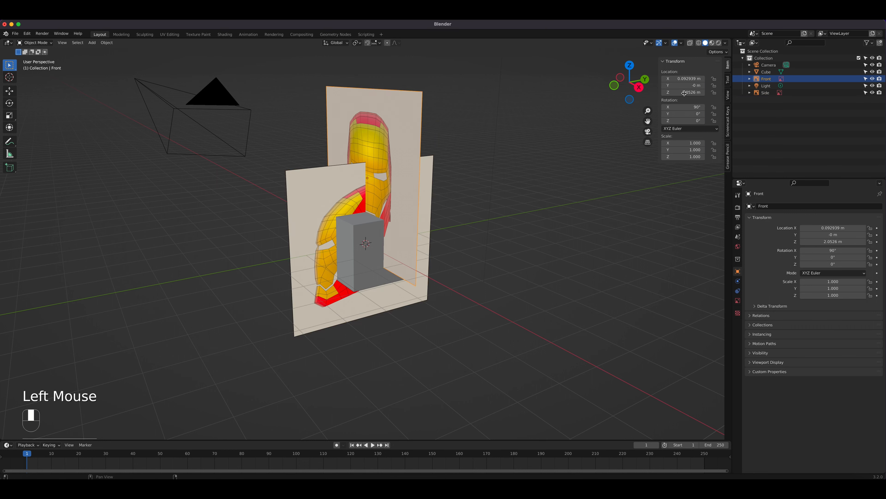
double_click(690, 79)
text(0)
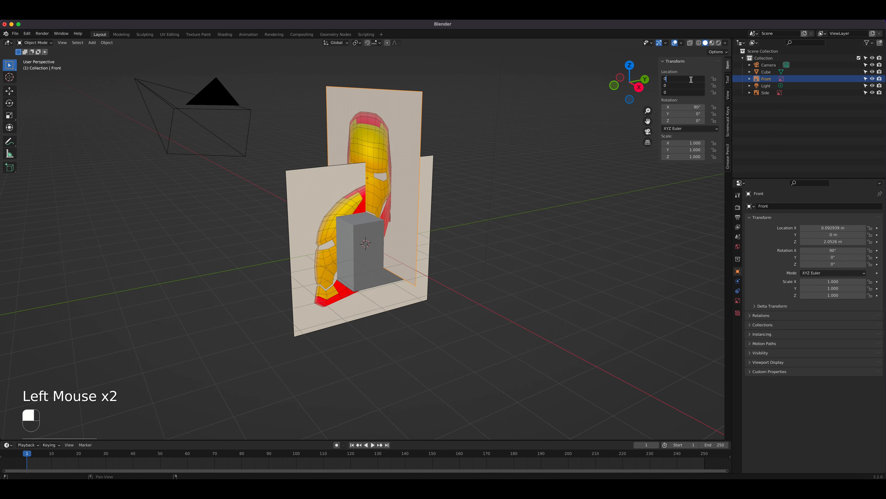
key(Return)
key(n)
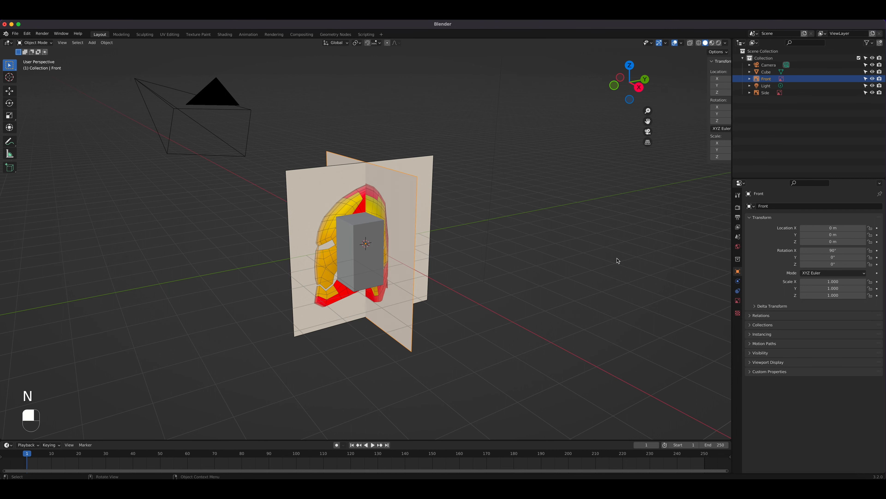
key(n)
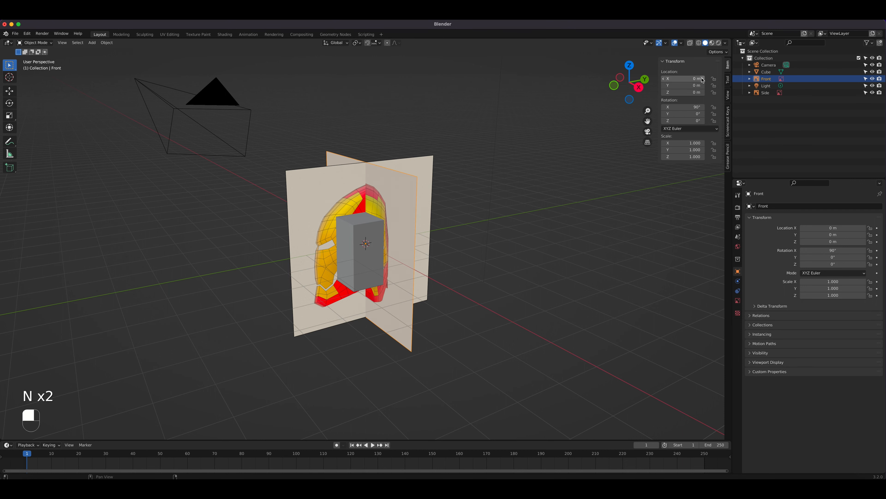
In the front orthographic view, shift the Front reference image to X -0.034 m to align the helmet's centre line with the Z axis
middle_drag(406, 270, 414, 228)
scroll(401, 237, down, 1)
scroll(401, 236, up, 2)
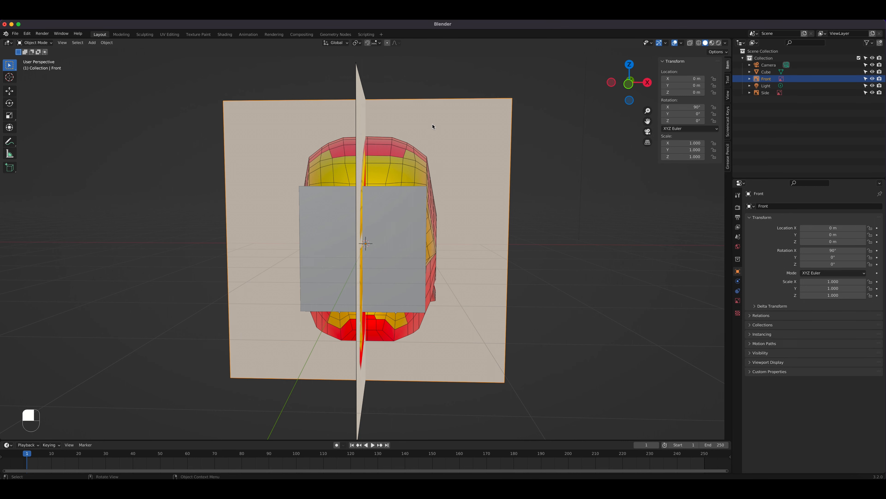
key(KP_1)
scroll(433, 126, up, 4)
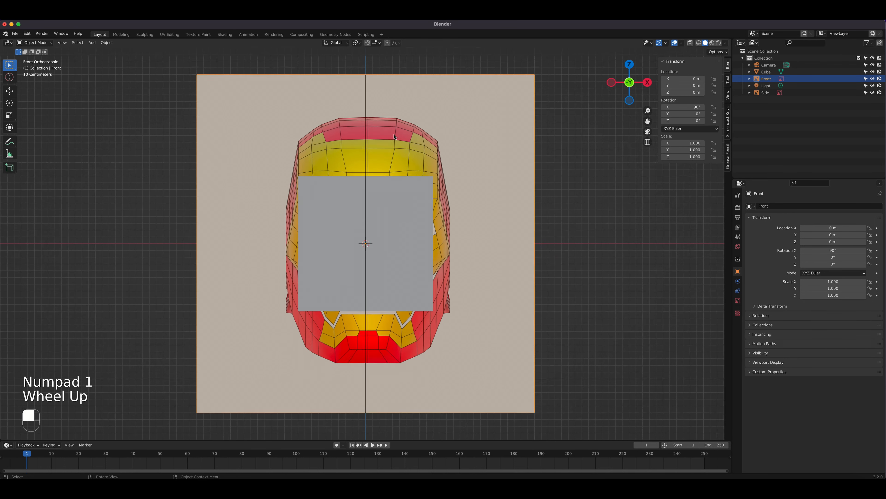
shift+middle_drag(378, 124, 378, 196)
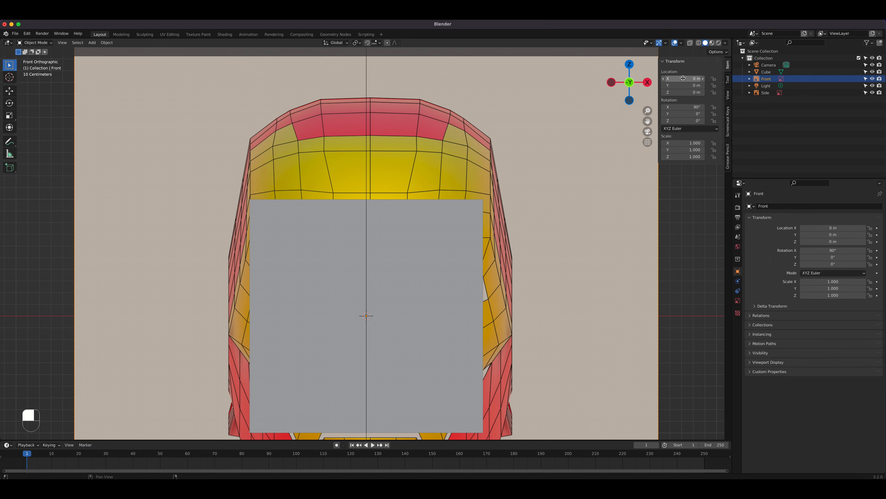
mouse_move(683, 78)
mouse_down()
mouse_move(665, 78)
mouse_move(683, 78)
mouse_up()
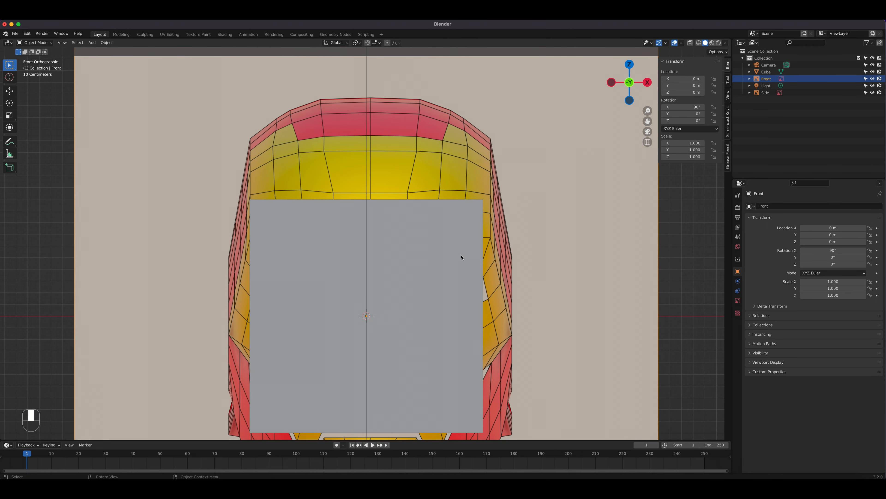
shift+drag(683, 78, 676, 78)
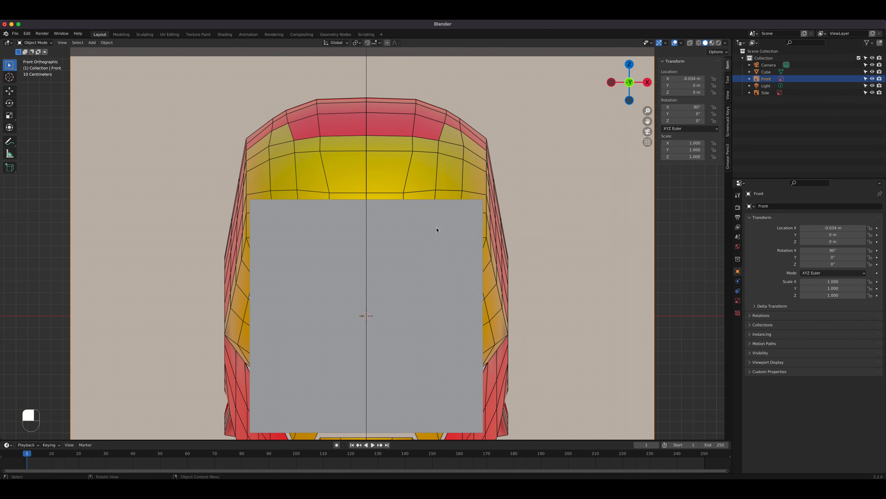
scroll(437, 230, down, 3)
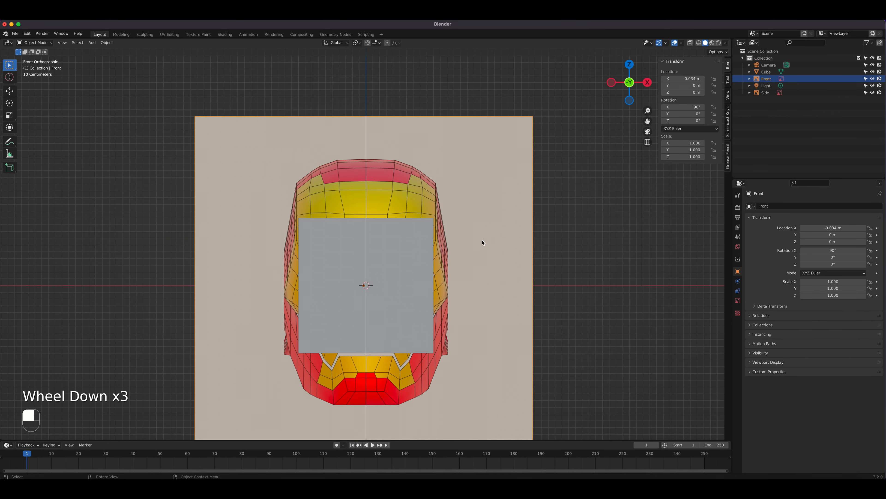
Move the Front reference image back along the Y axis to 2.48 m, behind the cube
middle_drag(442, 249, 420, 219)
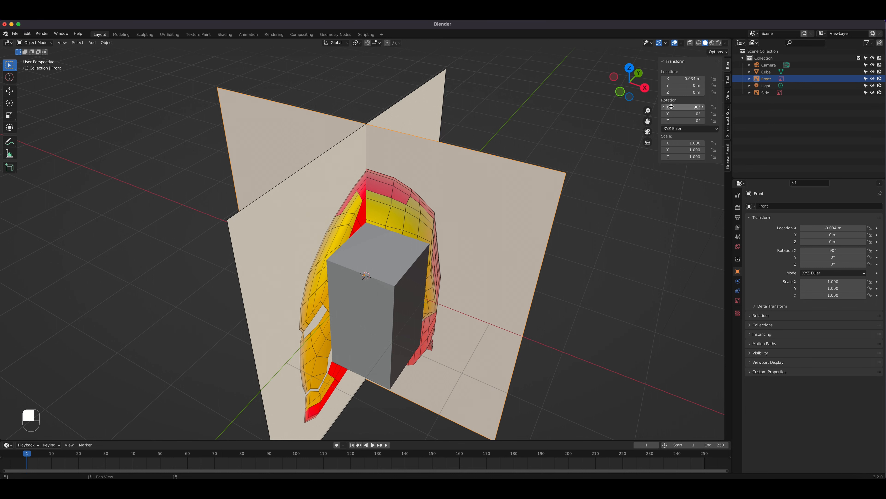
drag(671, 93, 716, 85)
right_click(671, 92)
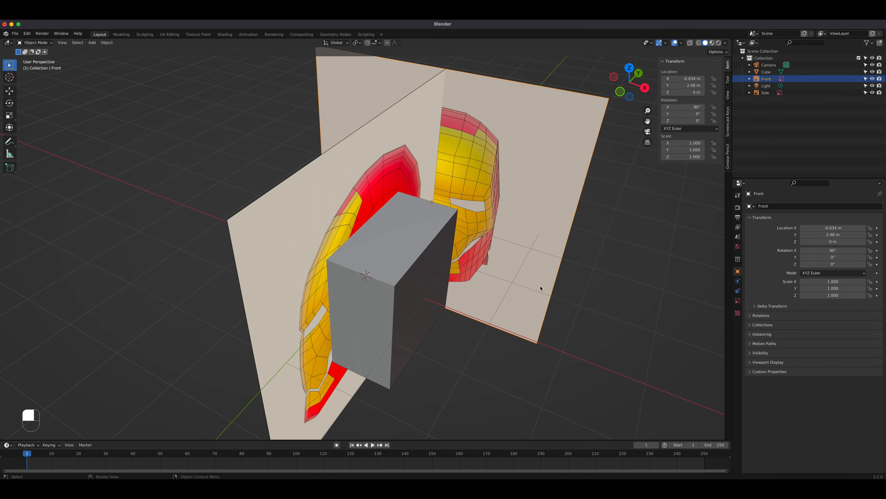
Move the Side reference image along the X axis to -2.52 m and check both images in the front and right orthographic views
middle_drag(540, 289, 449, 277)
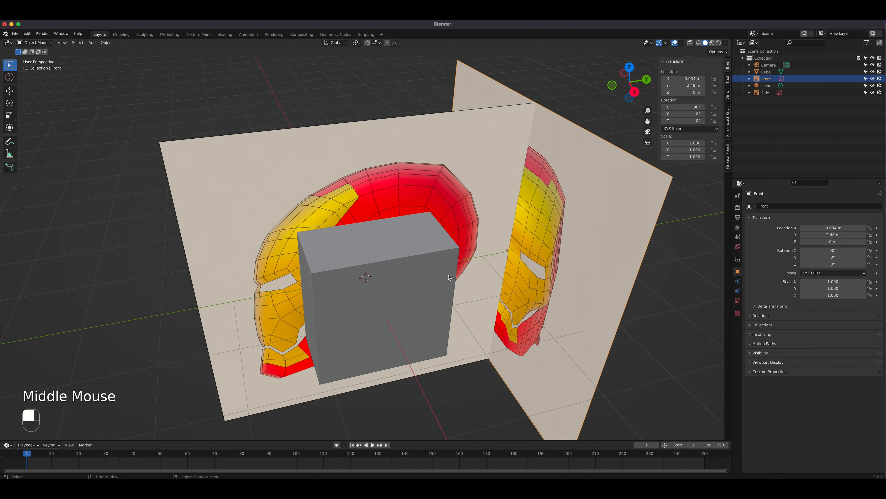
click(389, 125)
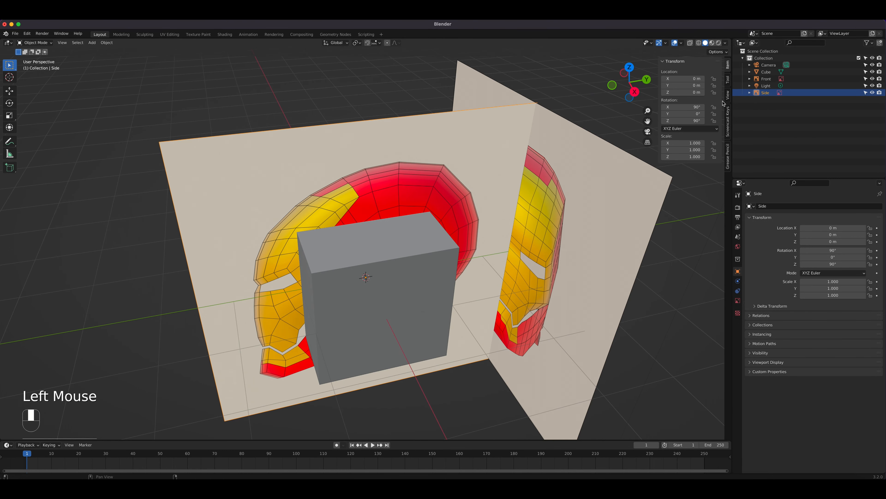
middle_drag(359, 253, 401, 244)
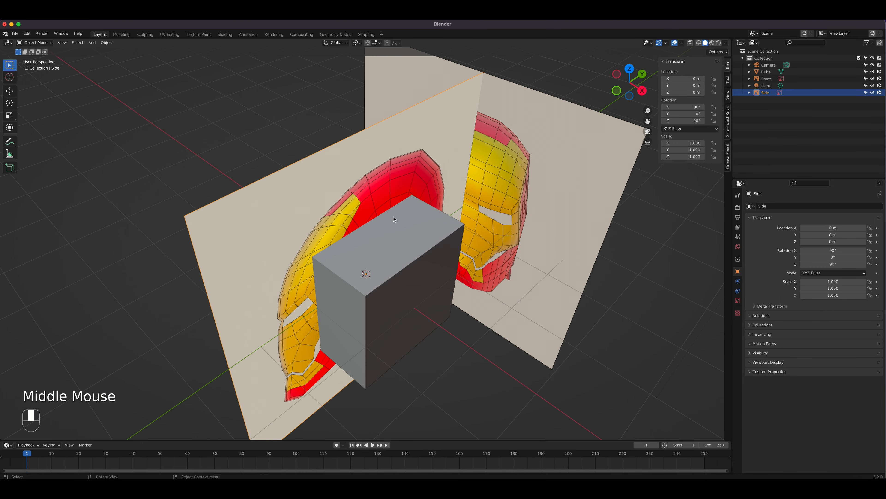
click(684, 78)
drag(684, 78, 642, 78)
scroll(493, 221, down, 2)
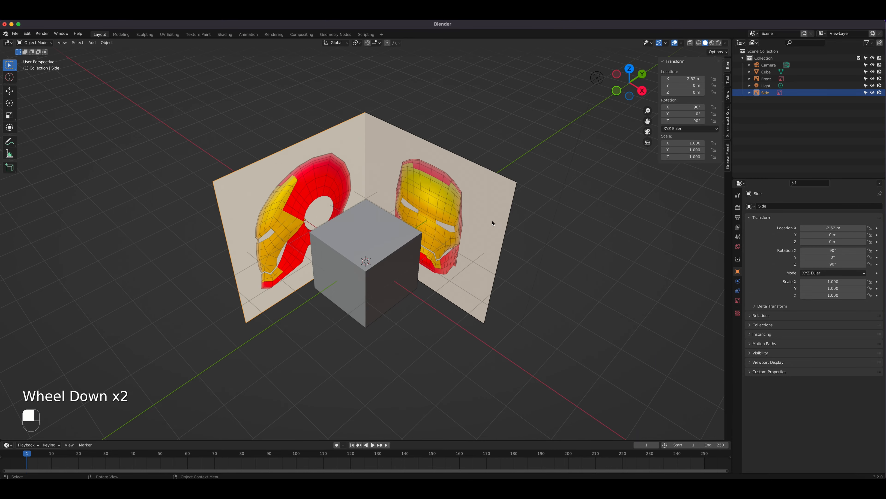
middle_drag(492, 222, 403, 193)
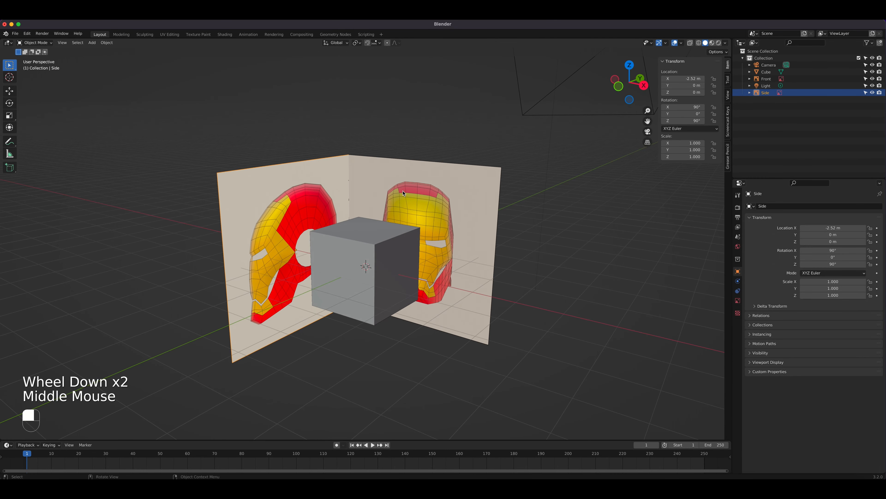
key(KP_1)
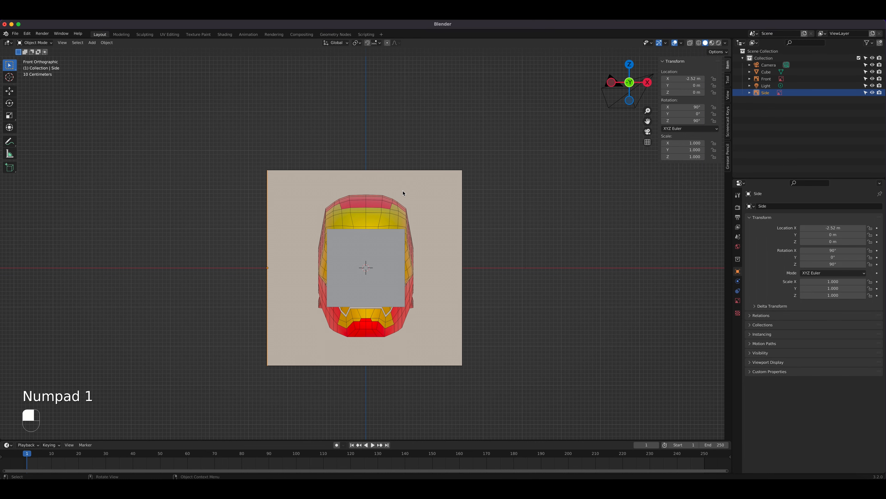
key(KP_3)
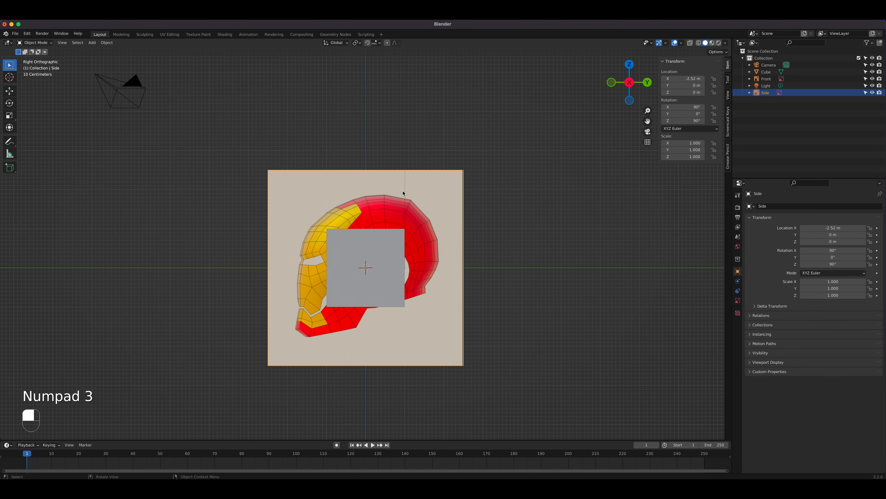
middle_drag(384, 233, 374, 271)
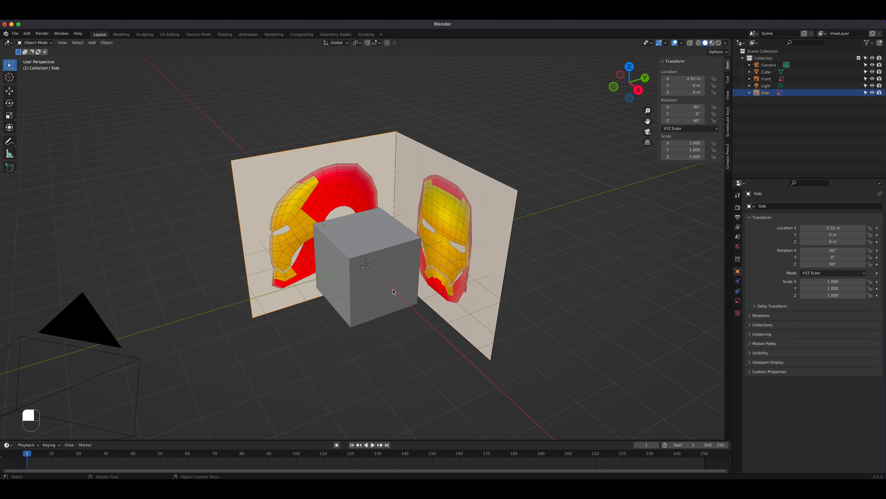
Delete the default cube from the scene while in the front orthographic view
middle_drag(381, 293, 396, 276)
key(KP_1)
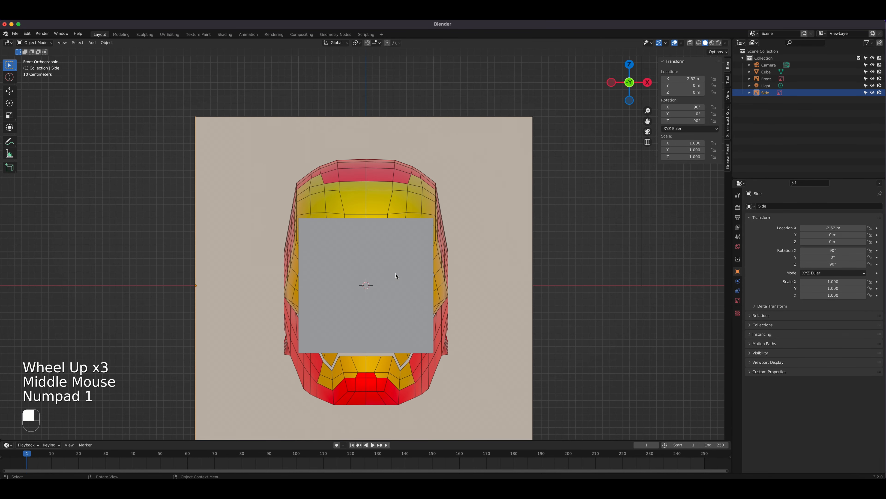
click(348, 289)
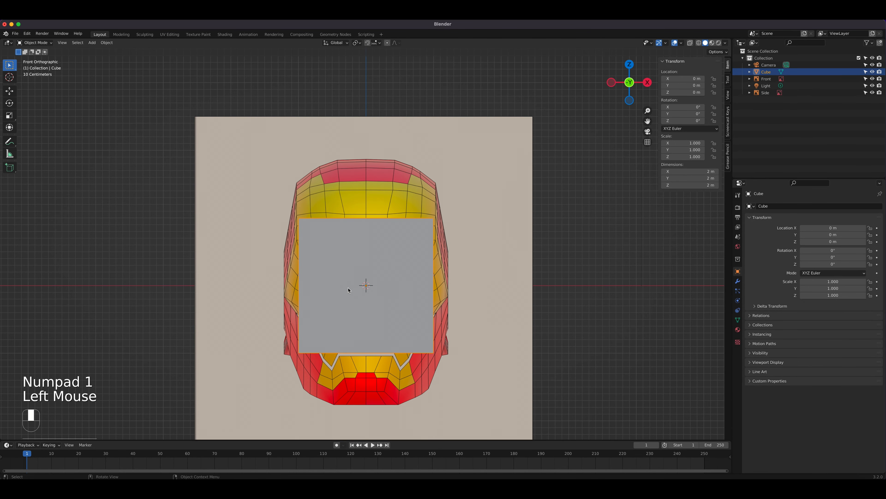
key(x)
click(349, 289)
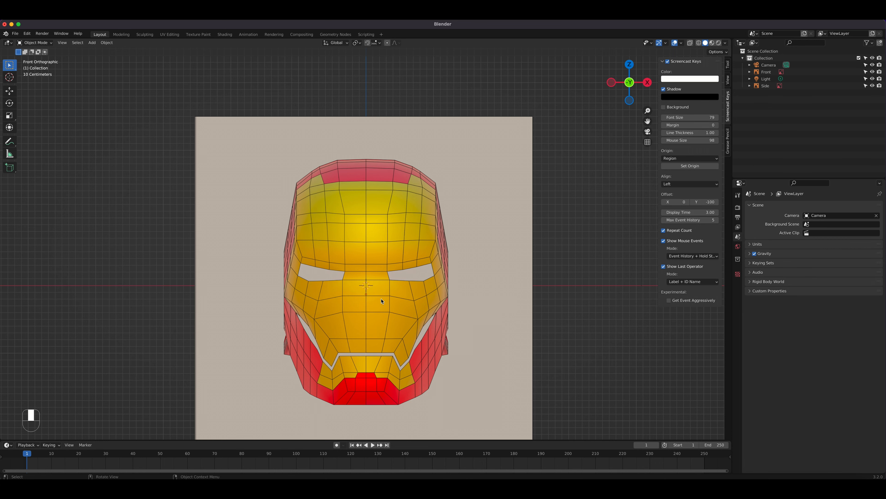
Make the Front and Side reference images unselectable in the viewport
shift+middle_drag(382, 301, 372, 274)
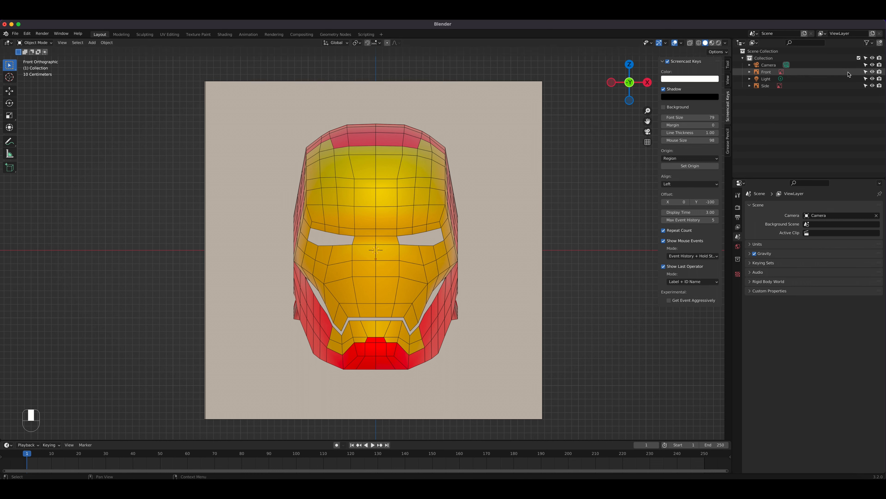
click(865, 72)
click(866, 85)
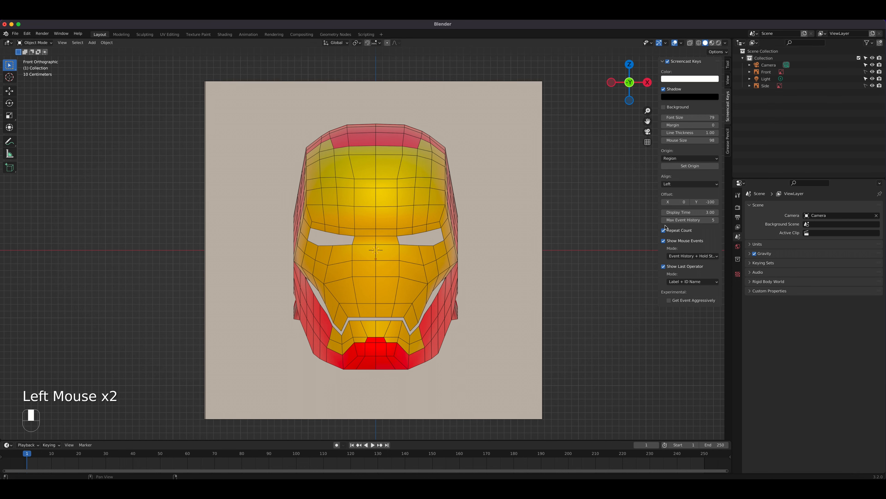
Test from several angles whether the Front and Side reference images can still be selected, and return to the front view
double_click(456, 226)
double_click(538, 293)
click(375, 260)
double_click(376, 259)
middle_drag(376, 259, 335, 279)
double_click(324, 230)
middle_drag(356, 250, 363, 238)
key(KP_1)
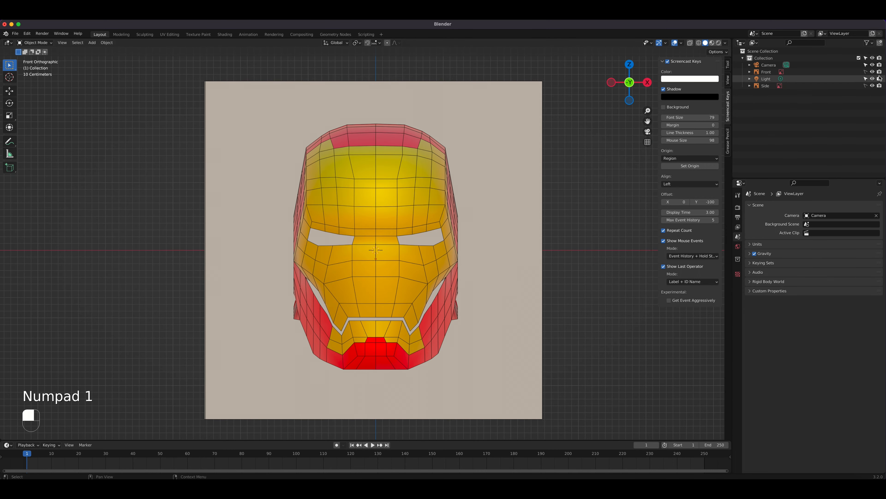
Delete the light and the camera from the scene
click(803, 80)
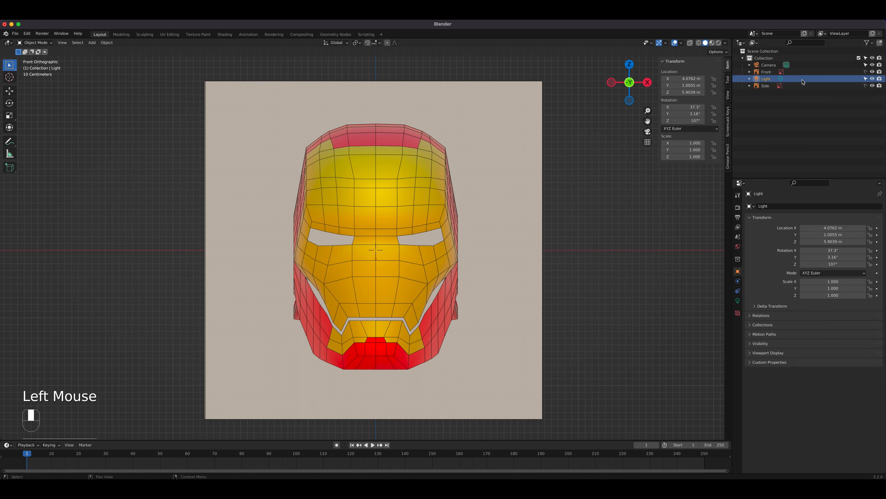
key(x)
click(805, 67)
key(x)
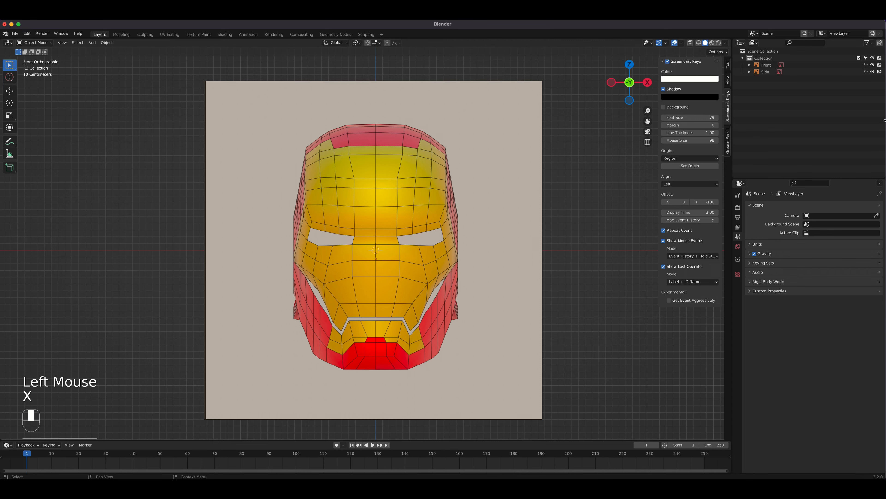
Hide the Front and Side reference images and add a mesh plane at the origin
click(873, 65)
click(872, 72)
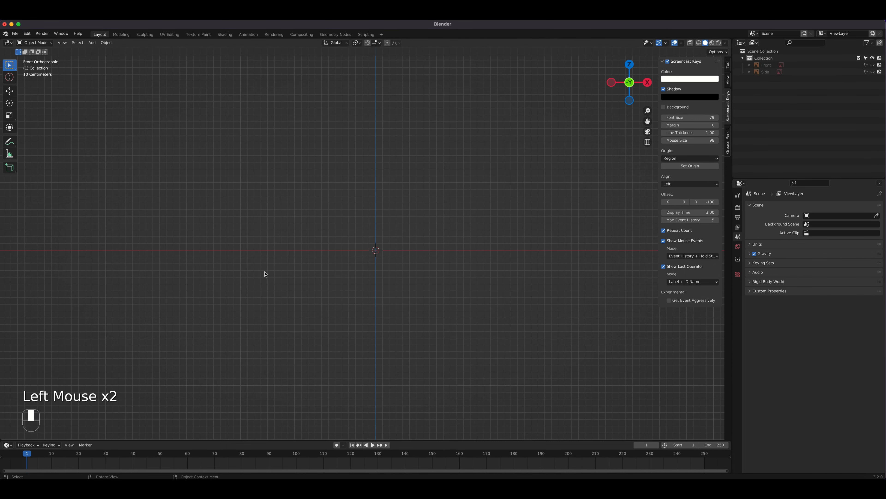
click(92, 43)
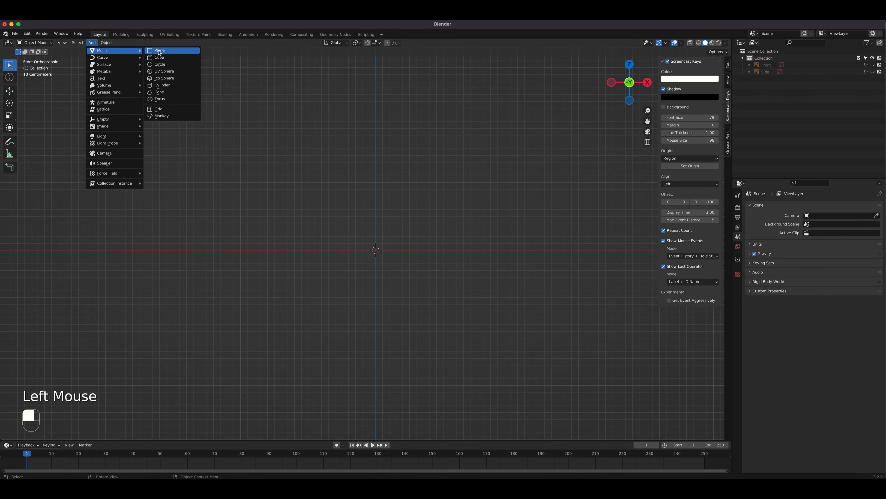
click(159, 50)
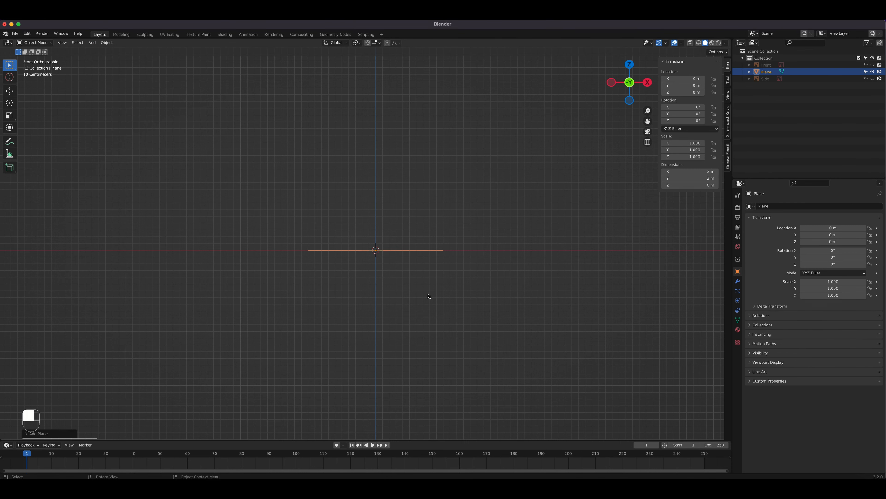
middle_drag(429, 296, 392, 324)
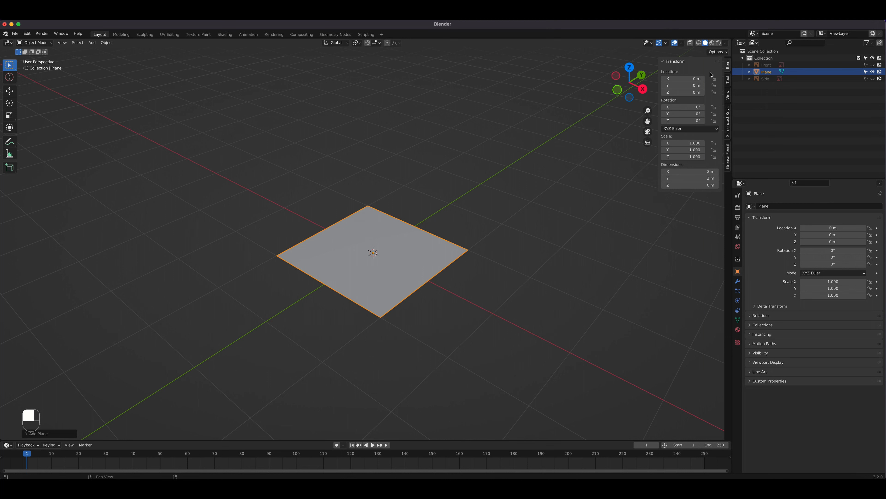
Rotate the plane upright by setting its X rotation to 90°
key(n)
key(n)
key(n)
key(n)
drag(682, 107, 706, 107)
double_click(675, 107)
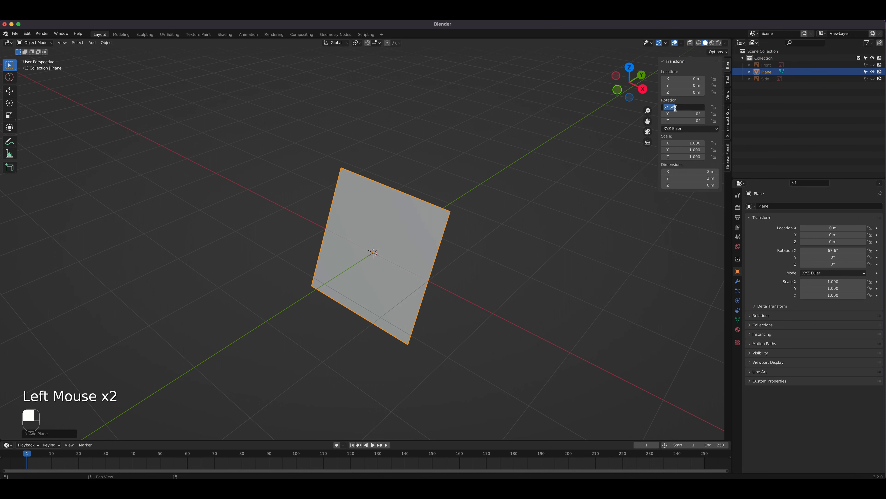
text(90)
key(Return)
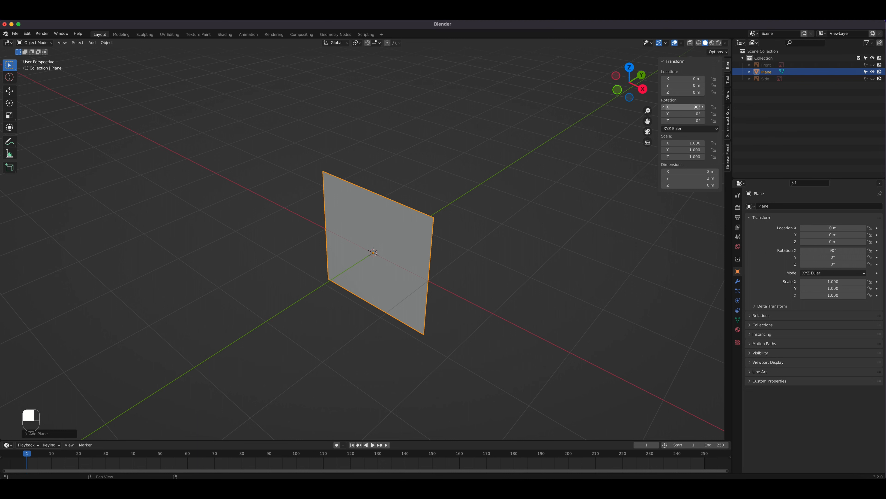
Reset the plane's X rotation to 0°
click(688, 106)
text(0)
key(Return)
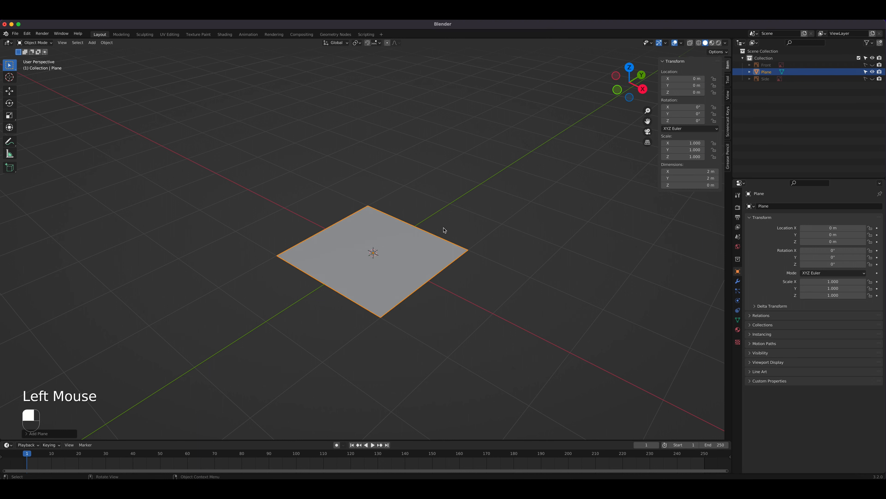
Rotate the plane 90° about the global X axis
key(r)
text(x90)
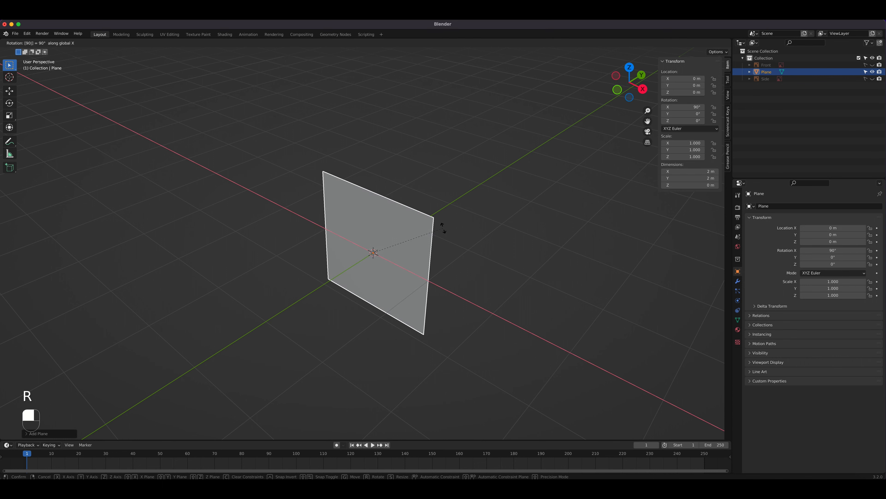
click(443, 227)
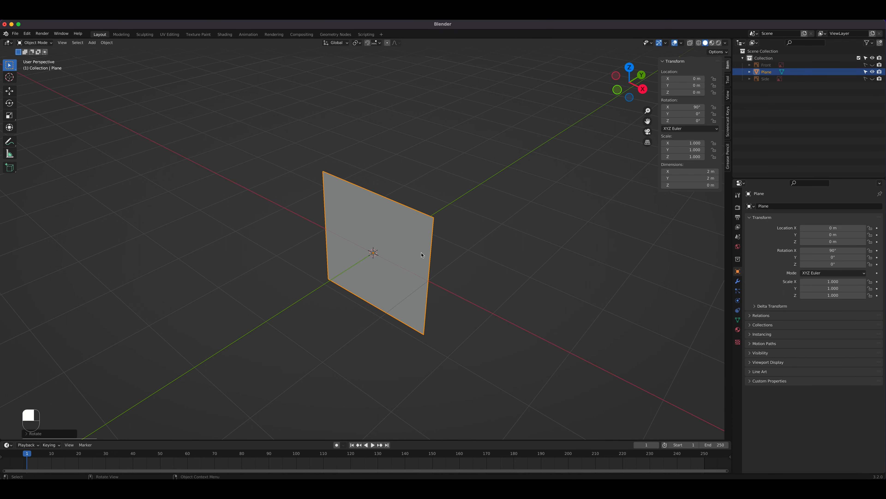
In front view, edit the plane's mesh and snap its left edge along X to the centre line at X 0 m
key(KP_1)
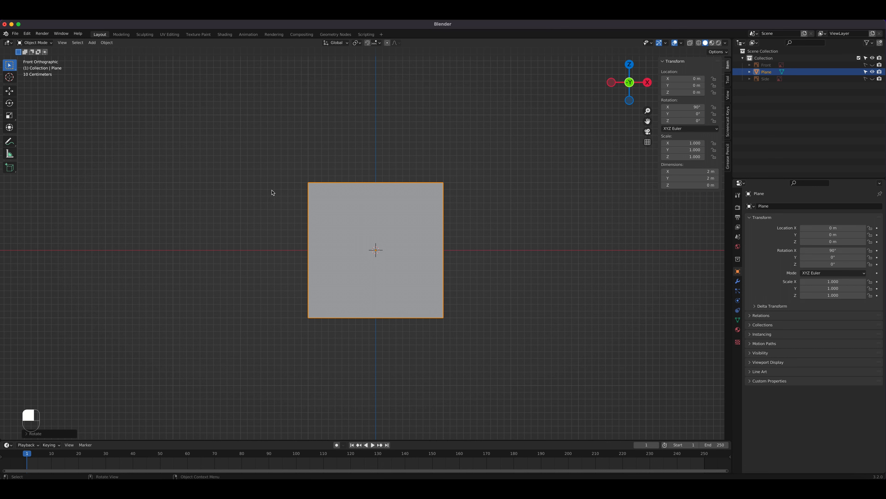
click(47, 44)
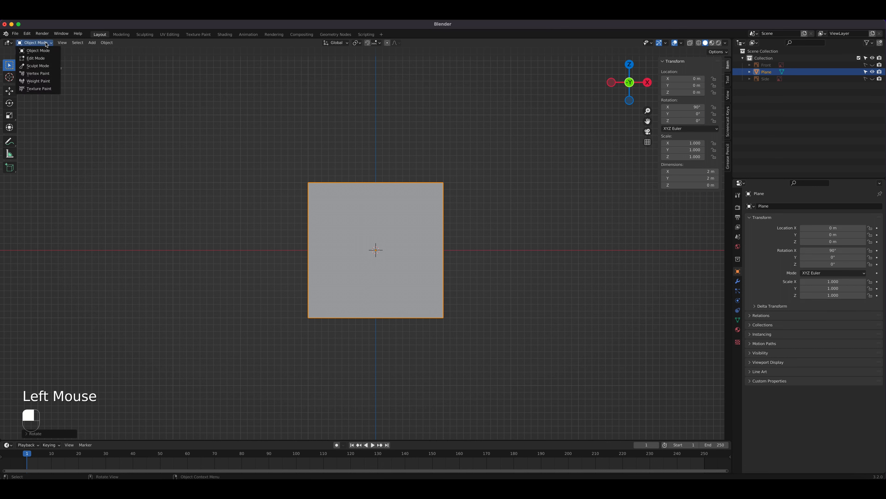
click(36, 58)
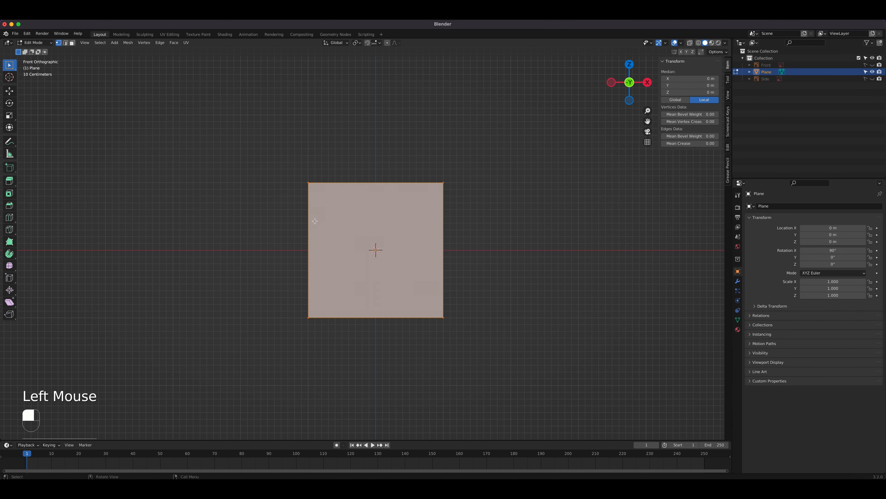
drag(272, 151, 335, 363)
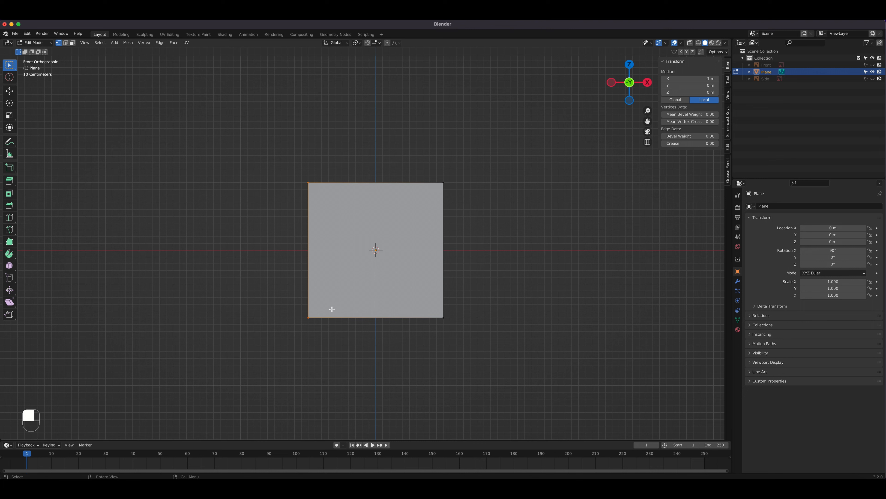
key(g)
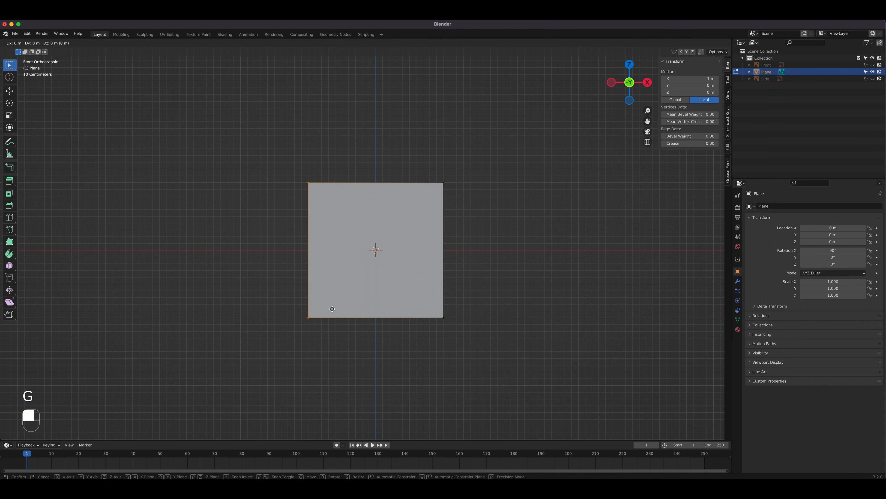
key(x)
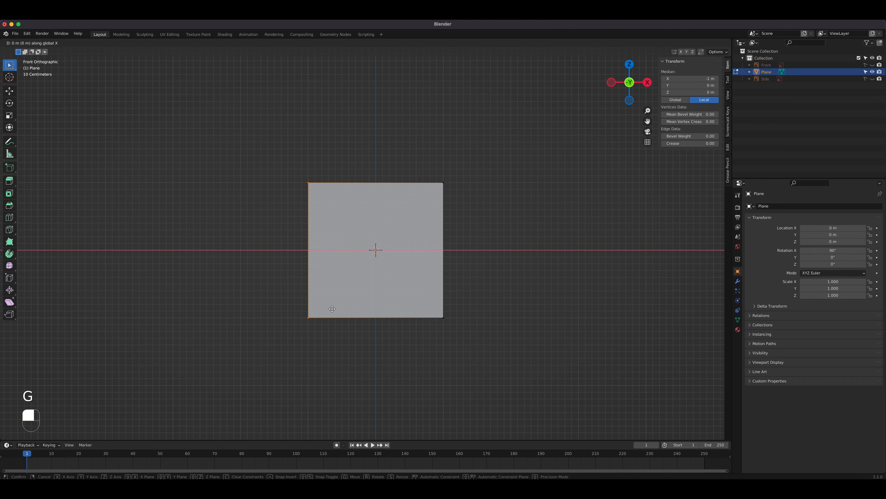
key(ctrl)
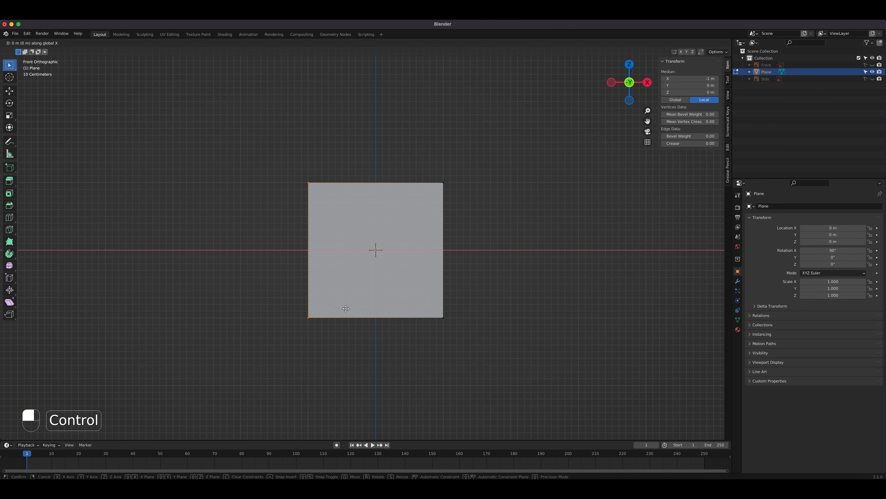
click(398, 313)
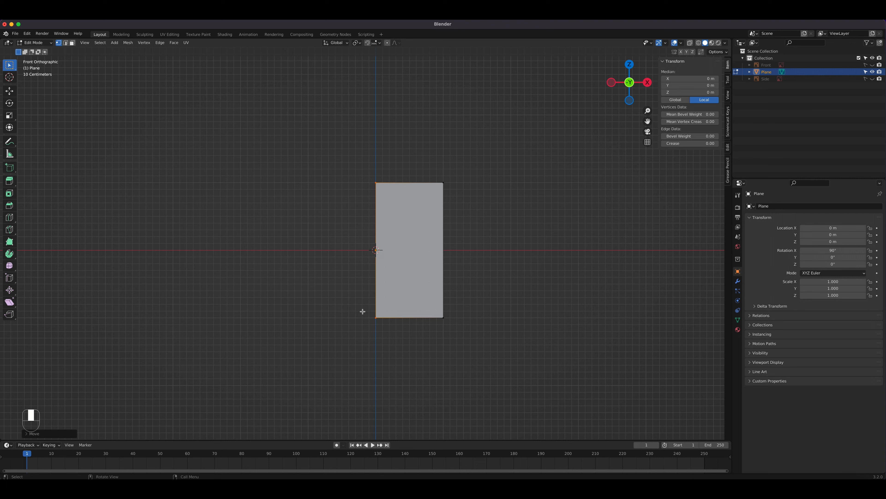
Add a Mirror modifier on the X axis to the half plane and return to Edit Mode
key(Tab)
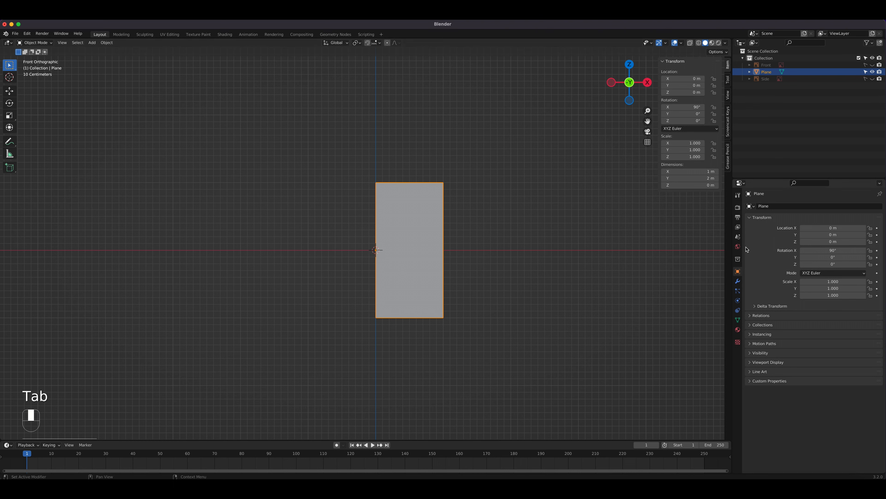
click(738, 281)
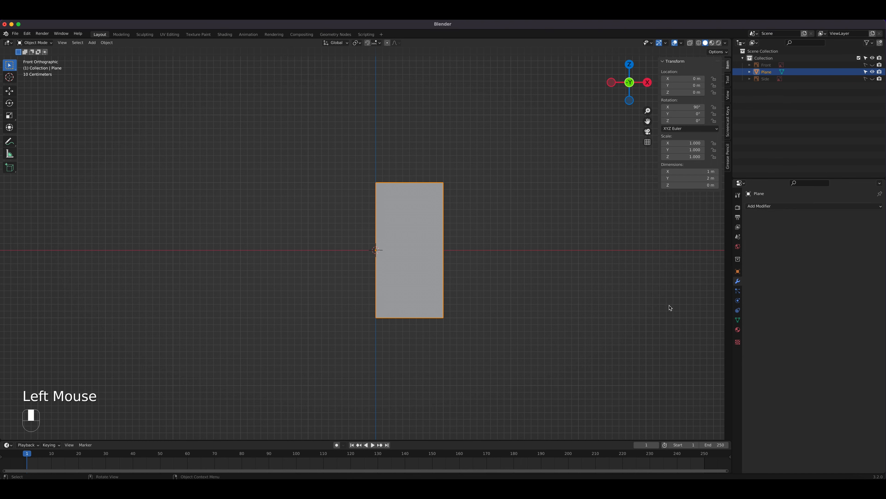
click(768, 206)
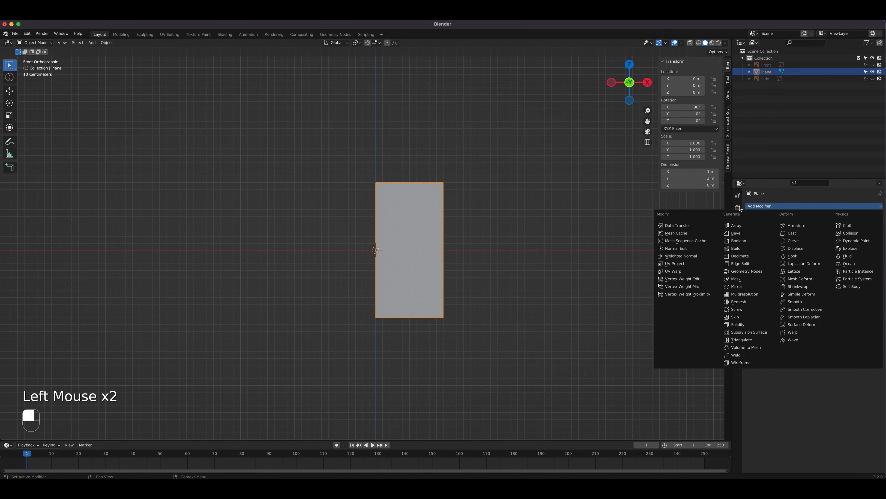
click(736, 287)
key(Tab)
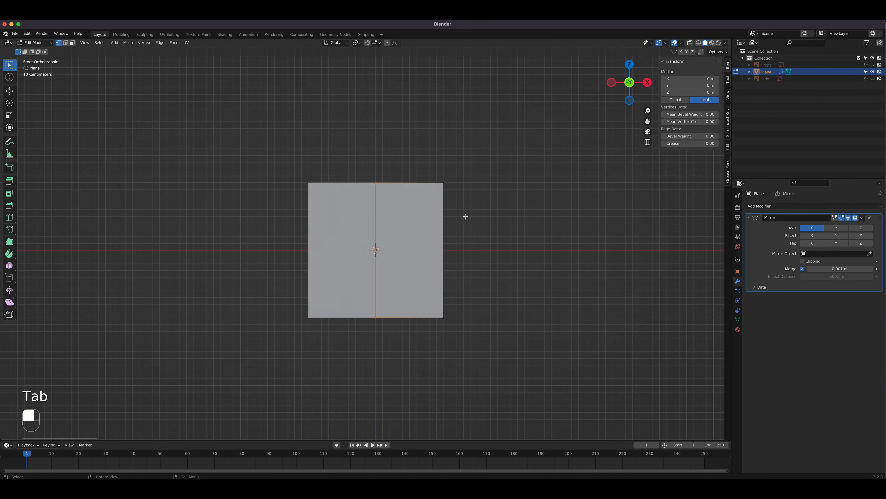
click(450, 189)
key(g)
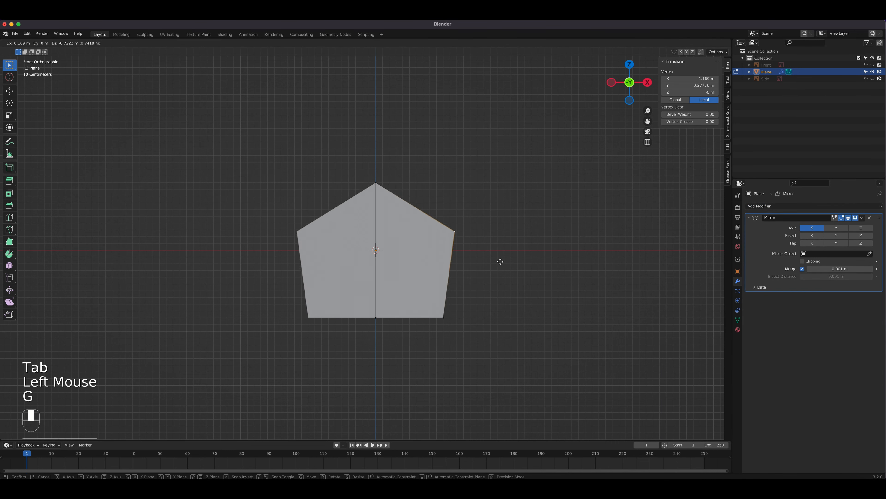
right_click(498, 260)
Enable Clipping on the Mirror modifier
click(802, 261)
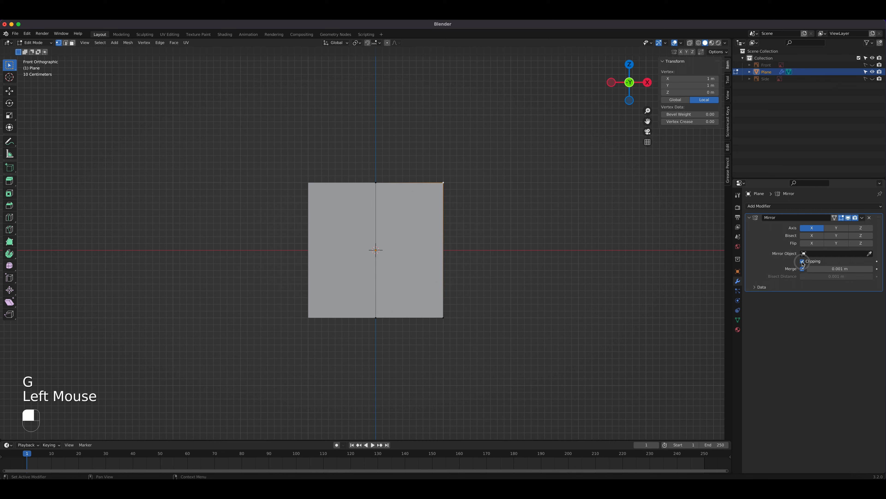
Try moving the top centre vertex to test the clipping, and undo the move
click(375, 184)
key(g)
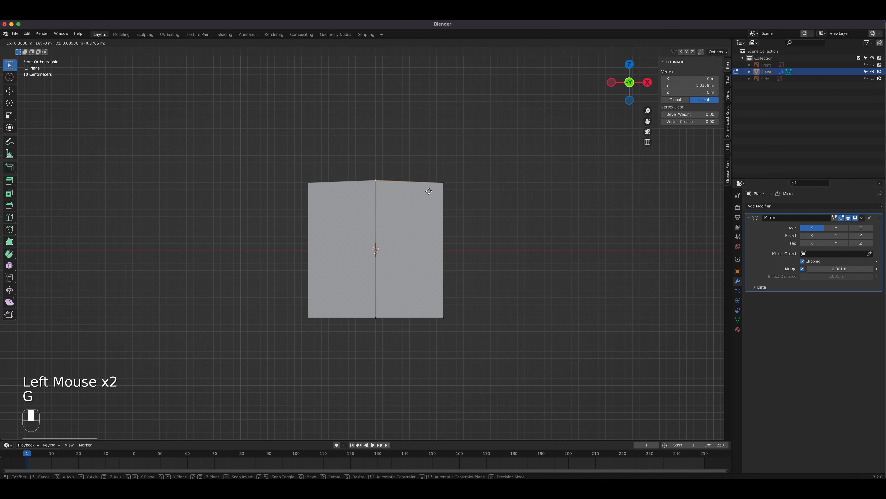
click(443, 242)
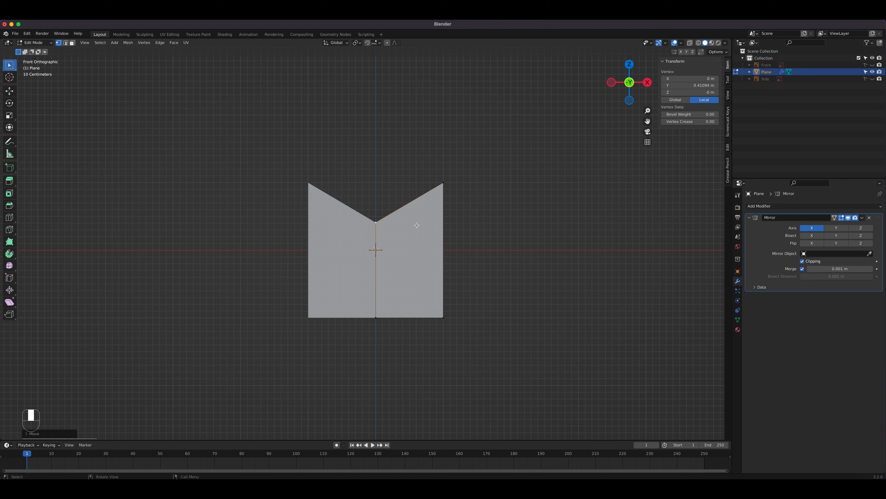
key(super+z)
Unhide the Side and Front reference images and turn on X-ray so the mesh is see-through
click(873, 78)
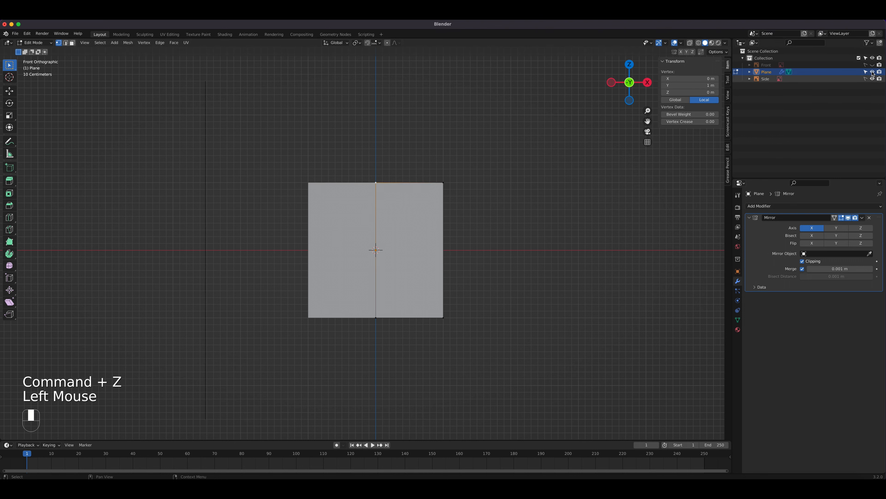
click(872, 64)
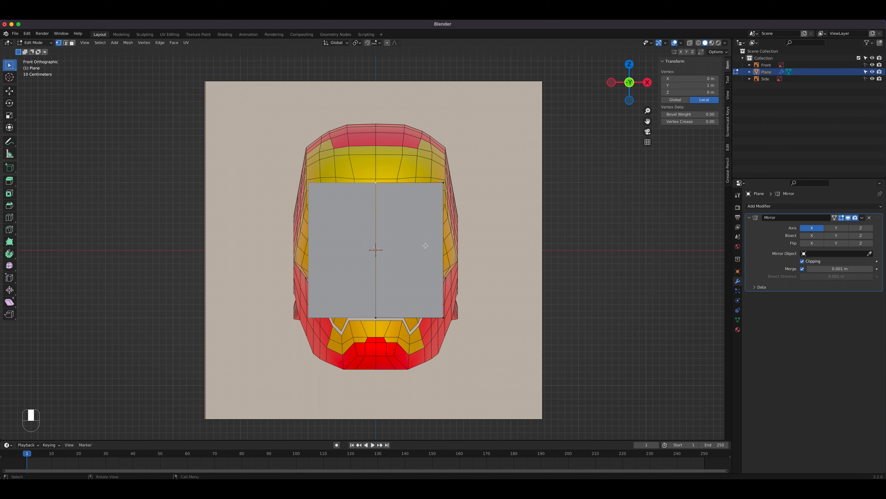
click(691, 43)
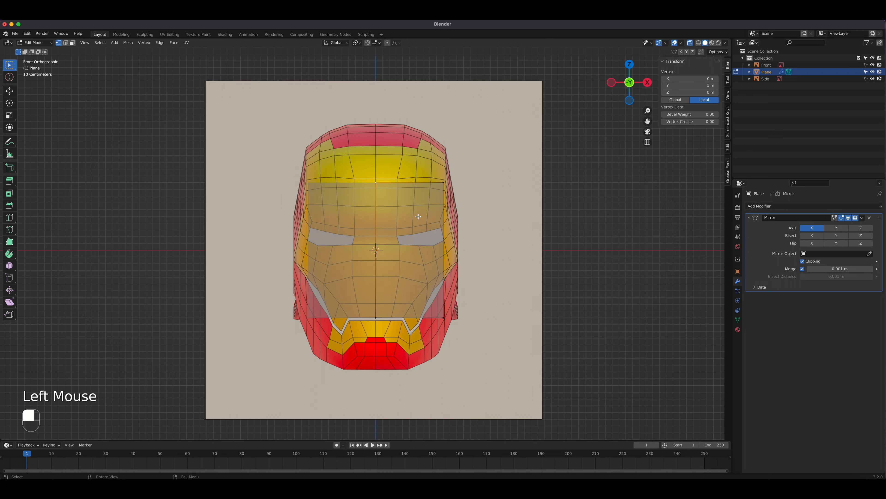
Move the plane's bottom edge up to the helmet's forehead, at about local Y 0.63 m
drag(339, 159, 480, 338)
drag(355, 292, 455, 350)
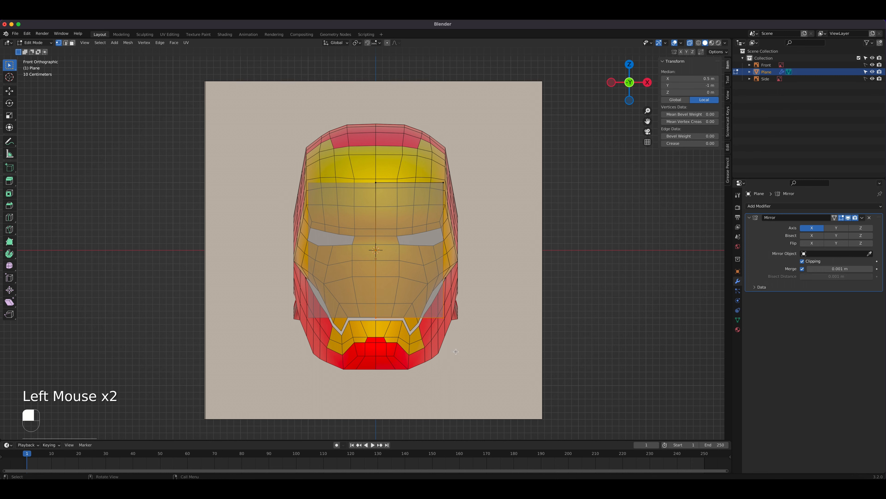
key(g)
click(451, 234)
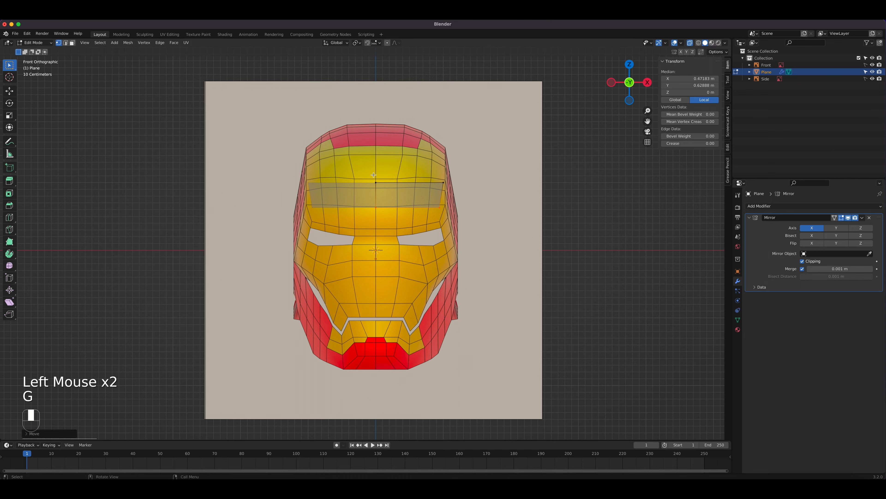
Align the strip's upper and lower edges with the forehead reference lines, at about local Y 0.92 m and 0.65 m
scroll(448, 190, up, 3)
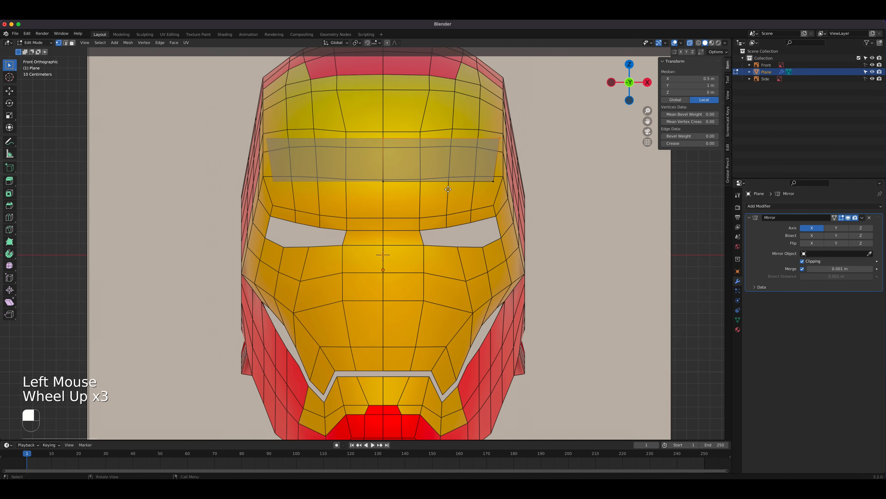
key(g)
click(441, 188)
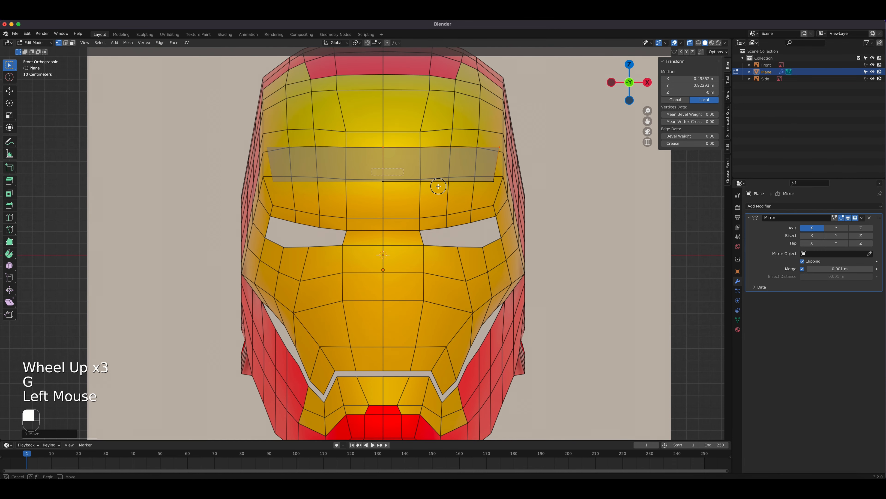
key(g)
click(521, 214)
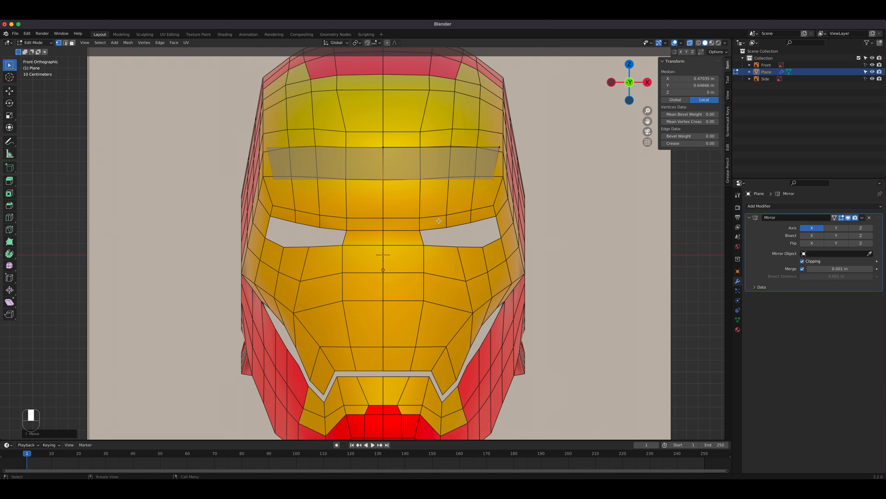
Move the whole strip down to the brow row above the eyes, with its median at about local Y 0.50 m
click(373, 164)
key(g)
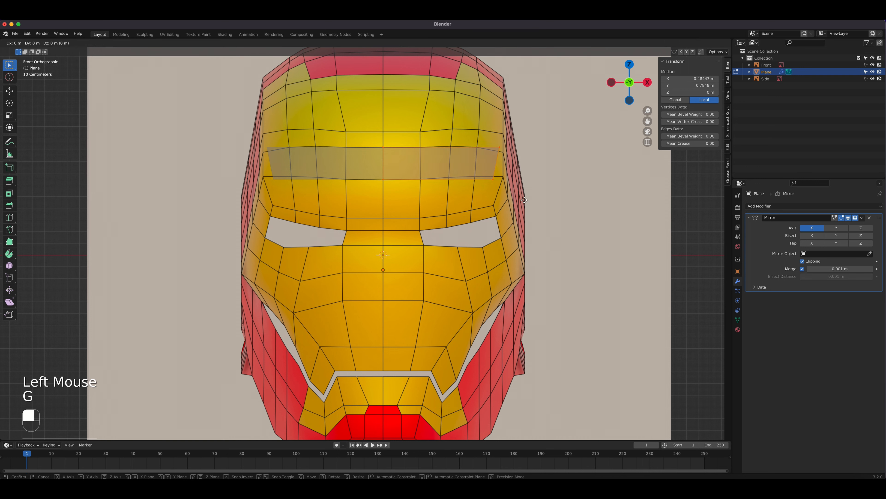
click(530, 229)
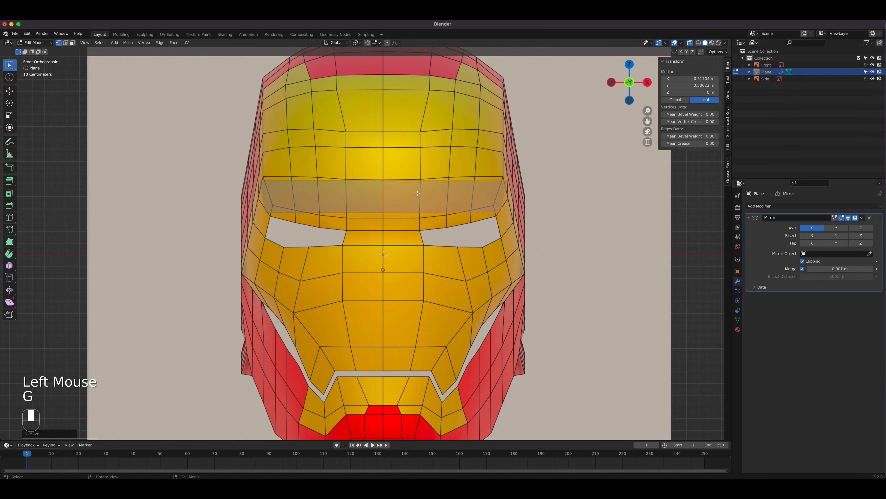
Move the strip's lower centre vertex down onto the reference line intersection between the brows
scroll(394, 214, up, 2)
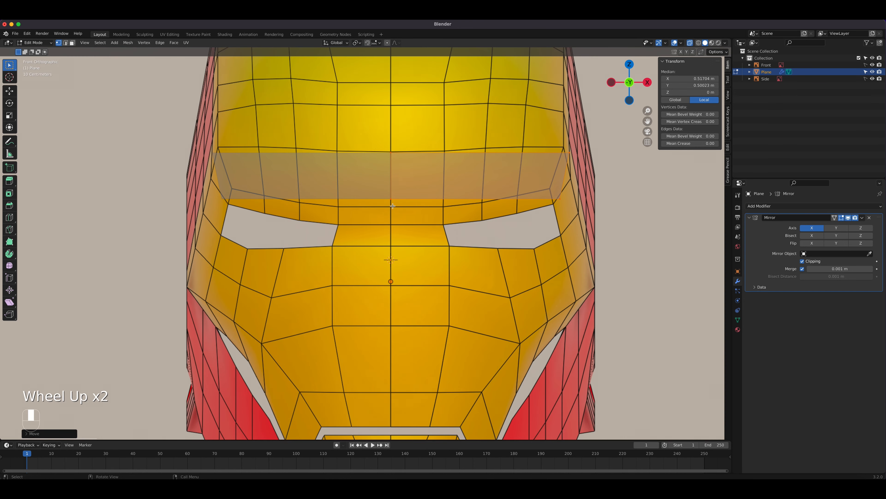
click(392, 205)
key(g)
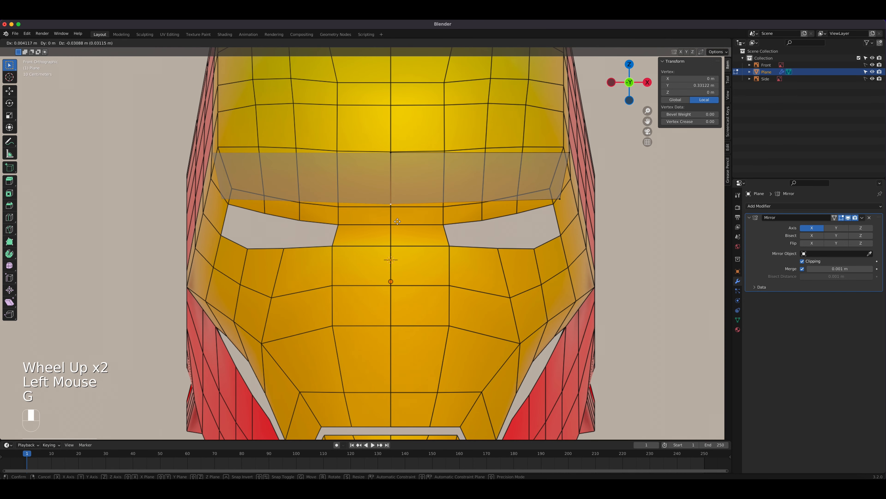
click(396, 222)
Move the upper and lower outer vertices inward onto the brow's first grid intersections, at about X 0.32 m and 0.31 m
click(563, 150)
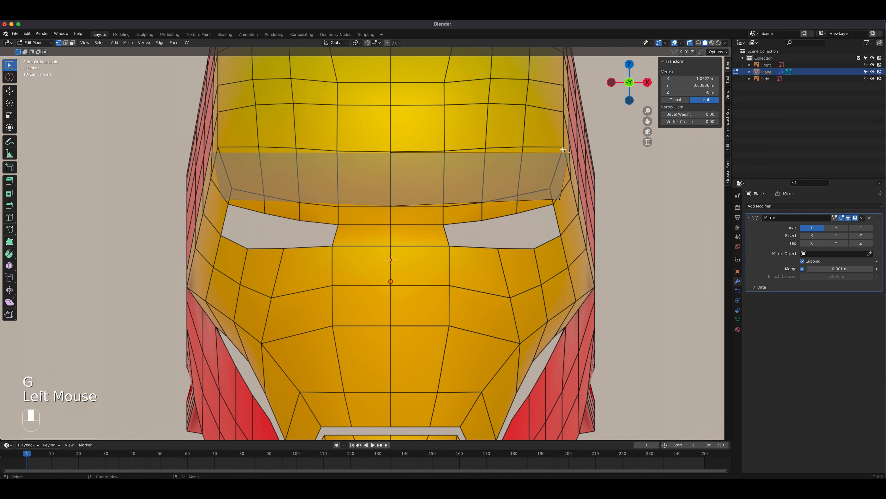
click(568, 149)
key(g)
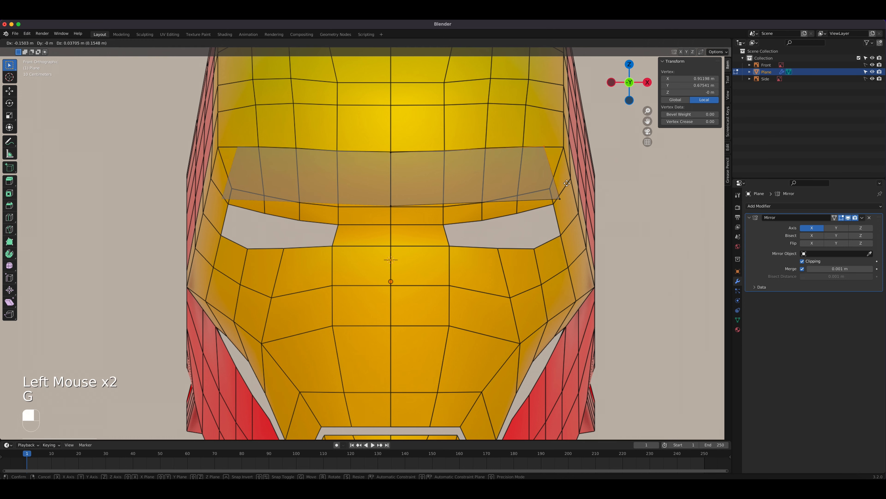
click(479, 189)
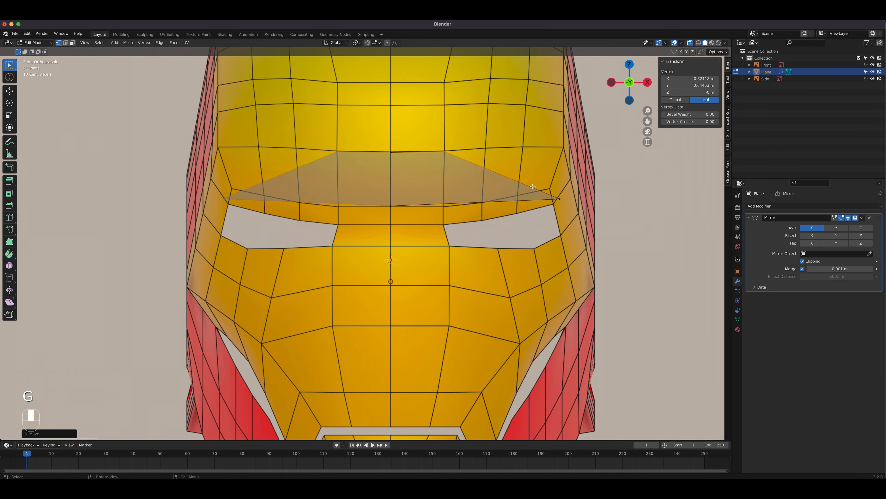
key(g)
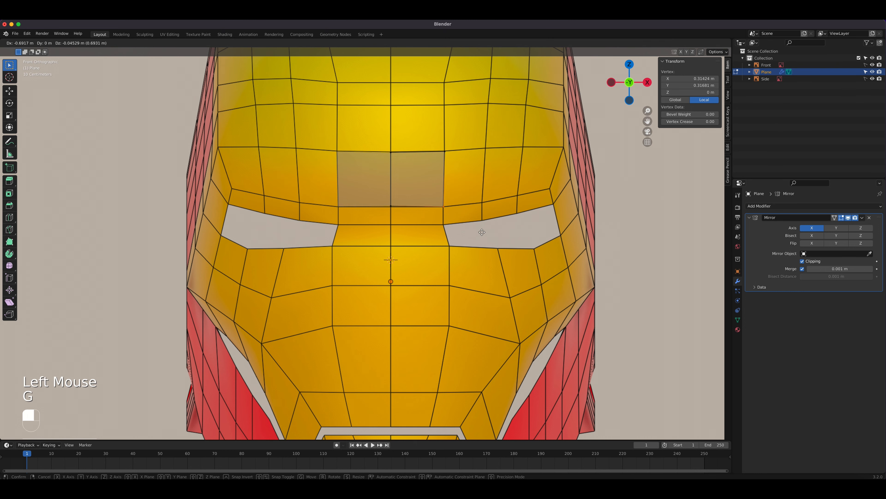
click(482, 232)
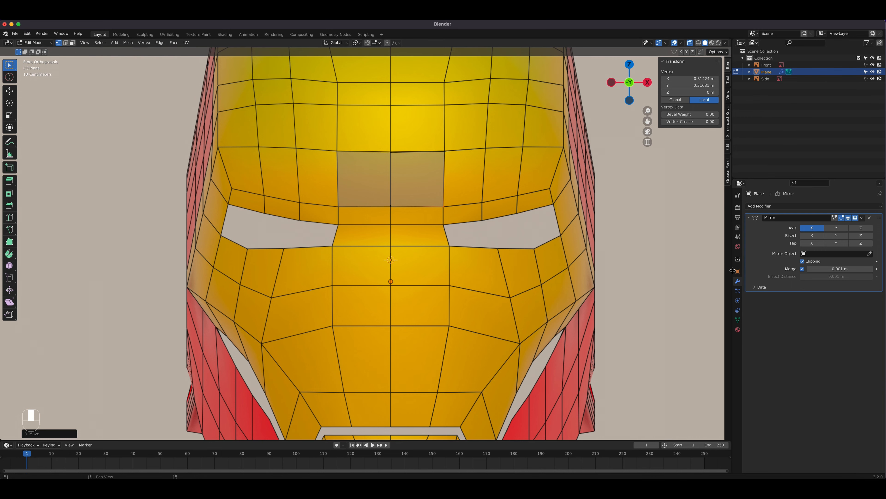
Split the 3D viewport vertically into two views and set the second one to the right side view with the helmet profile framed
mouse_move(726, 267)
mouse_down()
mouse_move(709, 268)
mouse_move(735, 268)
mouse_up()
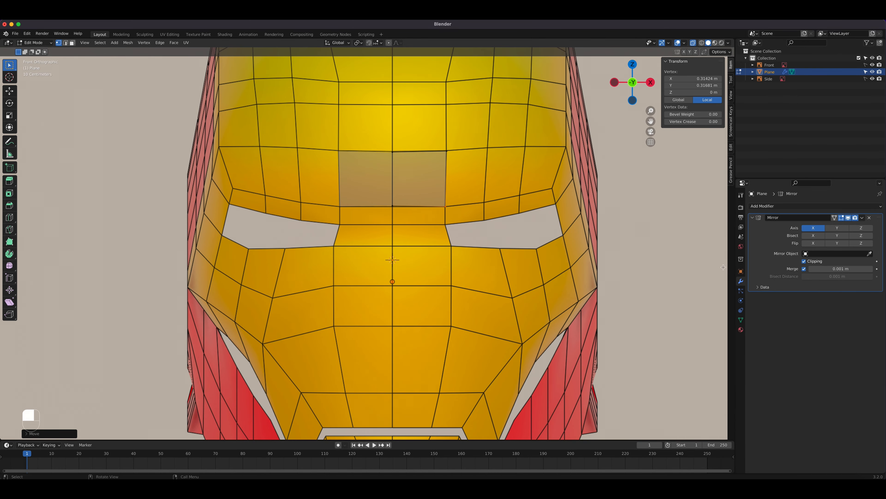
right_click(735, 266)
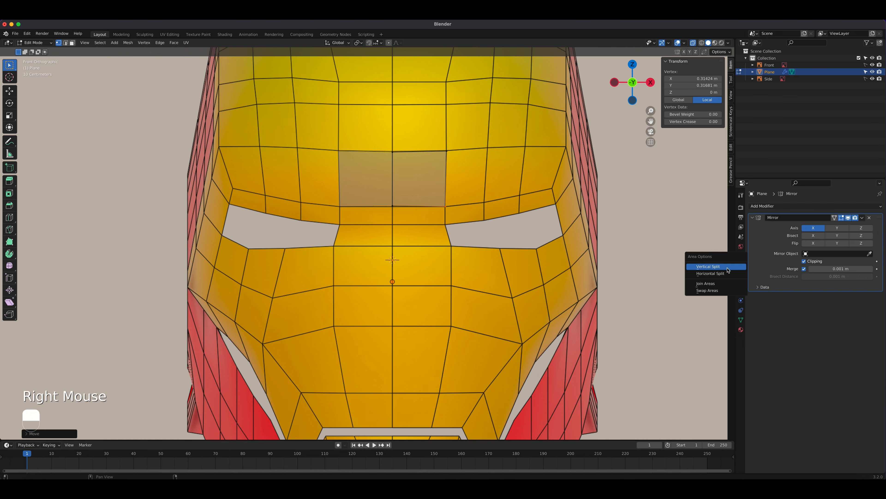
click(728, 268)
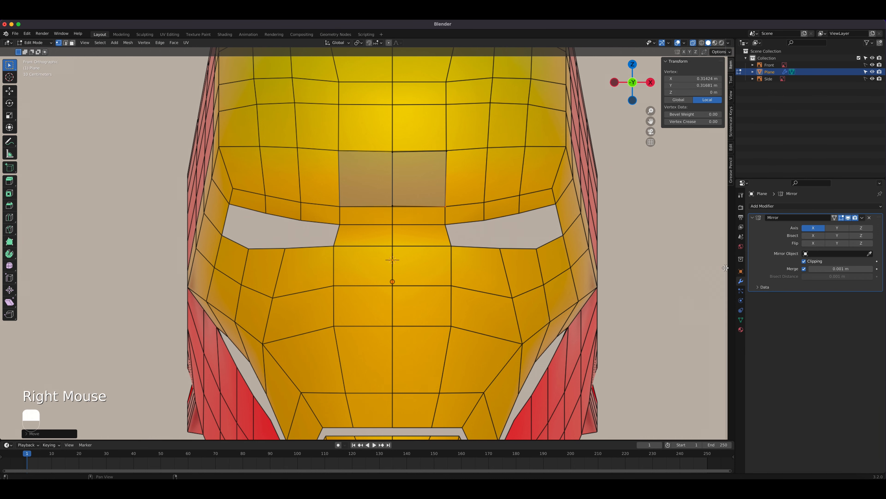
click(389, 287)
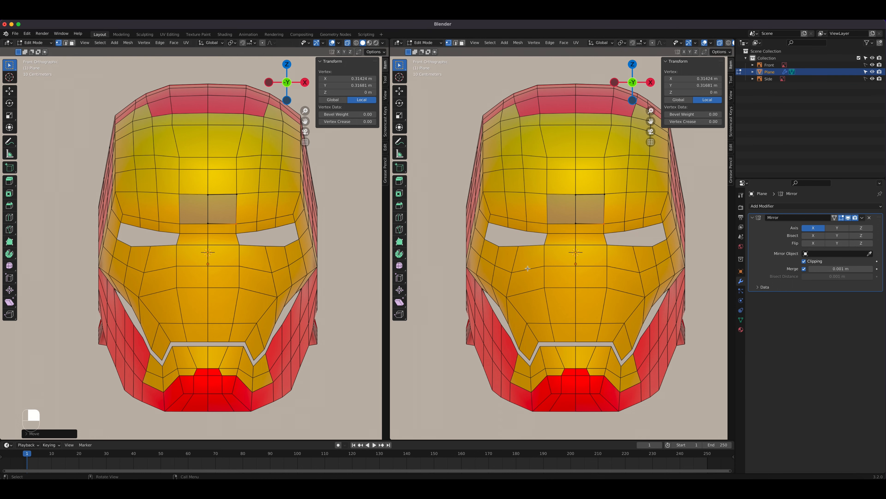
key(KP_3)
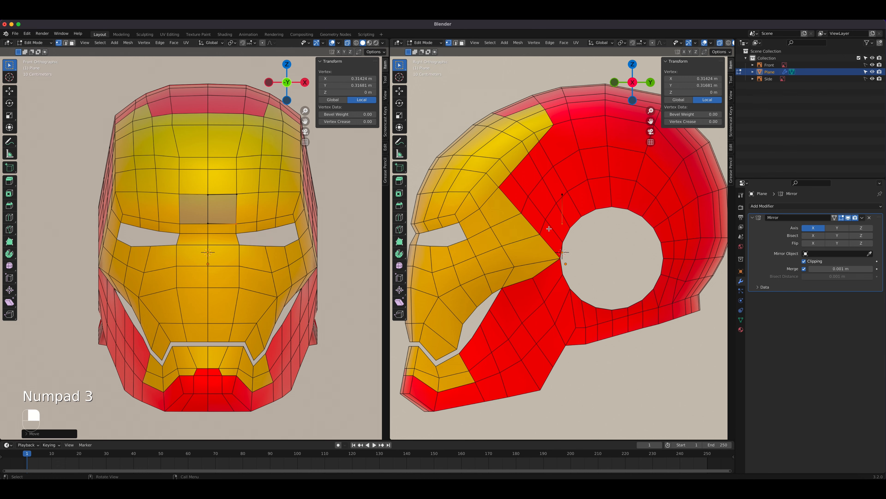
shift+middle_drag(549, 229, 597, 235)
scroll(196, 192, up, 3)
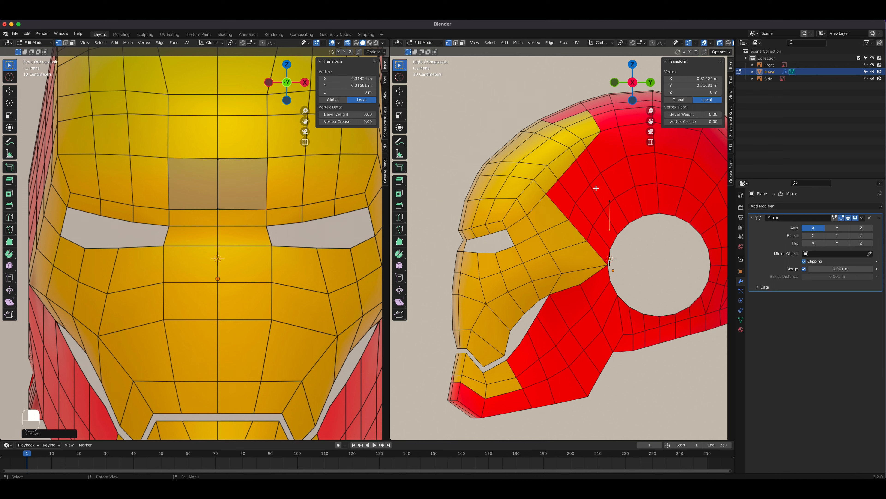
Select the whole brow strip and move it forward in the side view to the front of the brow, at about local Z 1.6 m
click(612, 231)
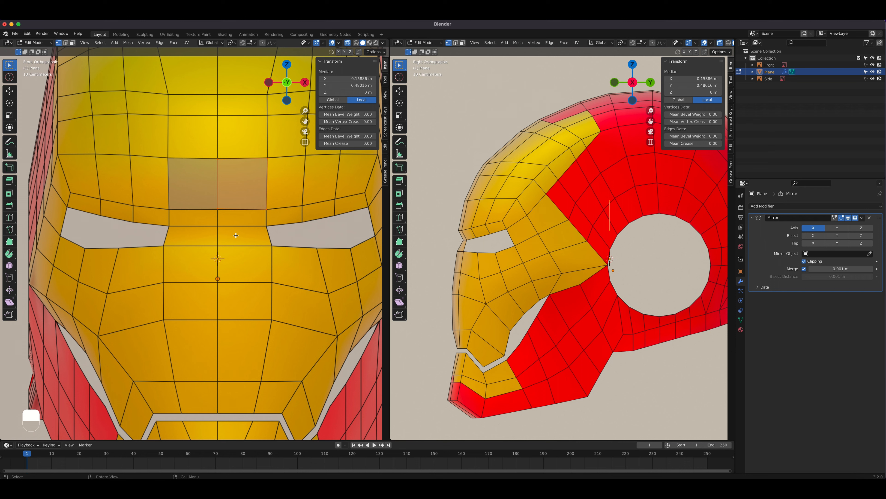
scroll(498, 259, up, 3)
shift+middle_drag(499, 259, 503, 247)
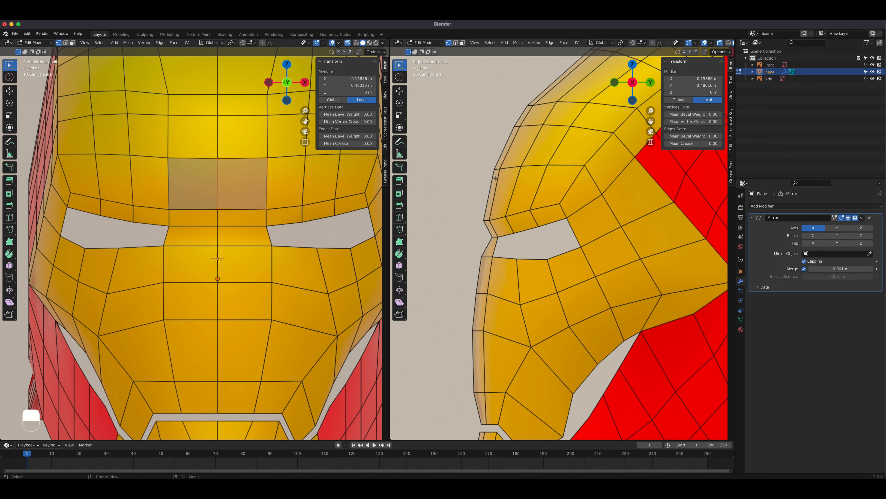
click(223, 159)
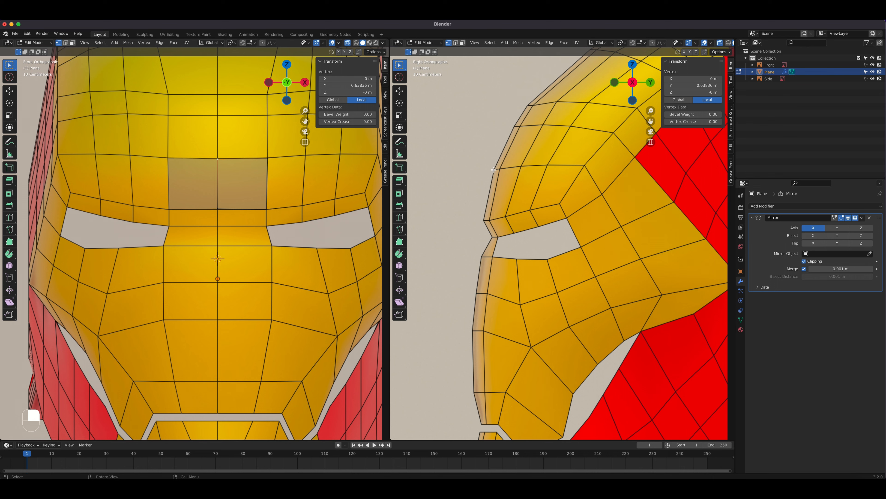
click(266, 204)
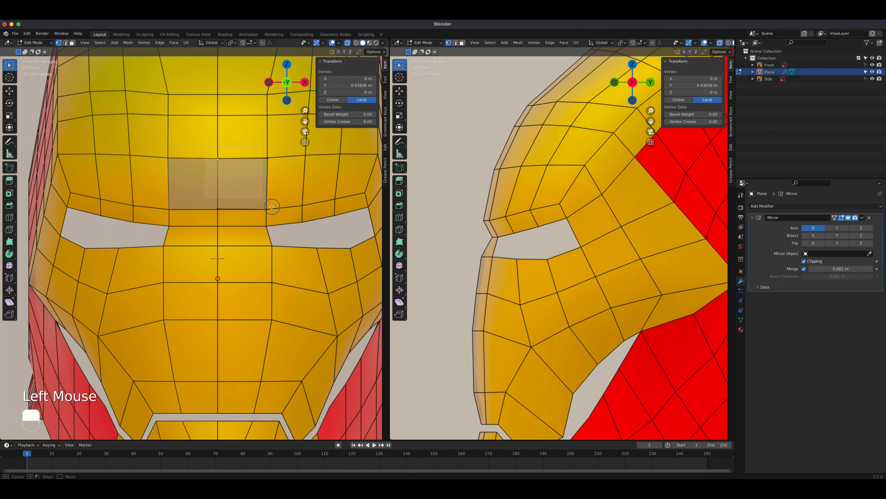
scroll(558, 295, down, 1)
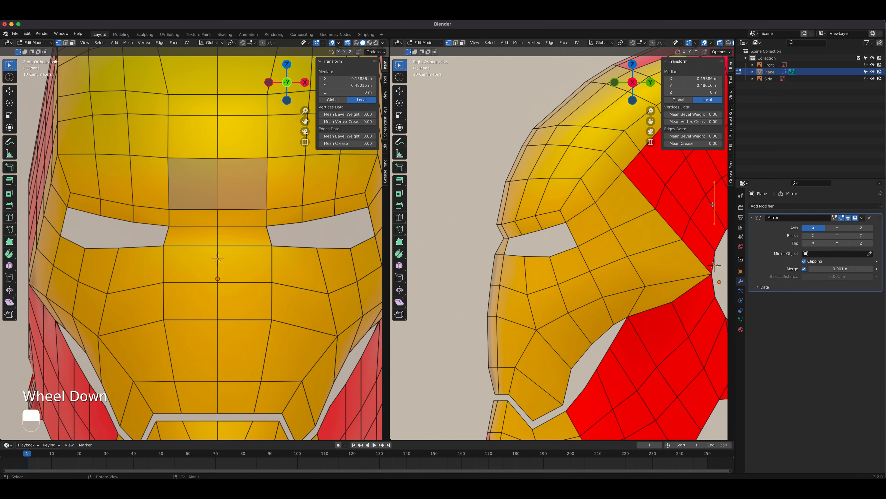
key(g)
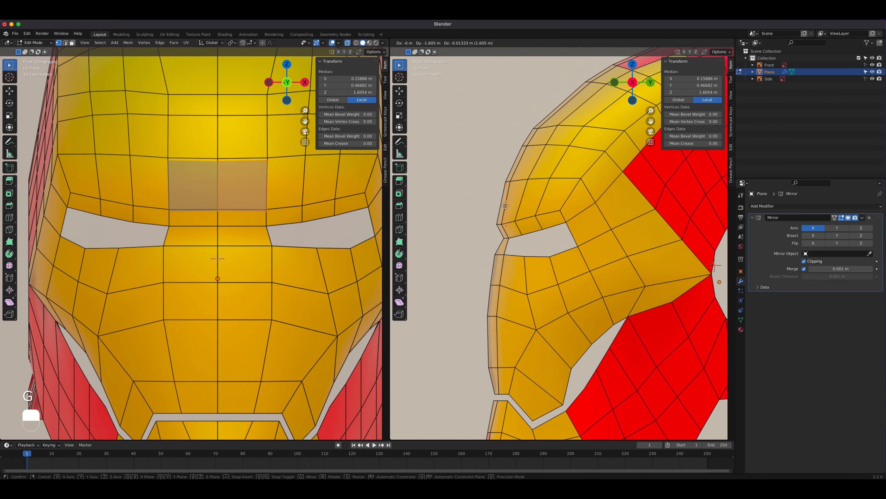
click(524, 230)
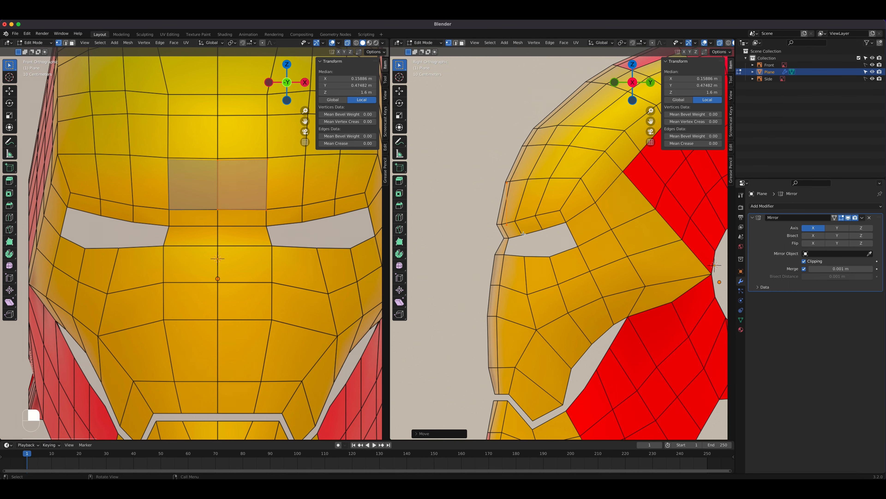
Align the strip's upper and lower centre vertices with the brow's front contour in the side view, at about local Z 1.61 m and 1.68 m
scroll(524, 231, up, 2)
shift+middle_drag(503, 234, 497, 279)
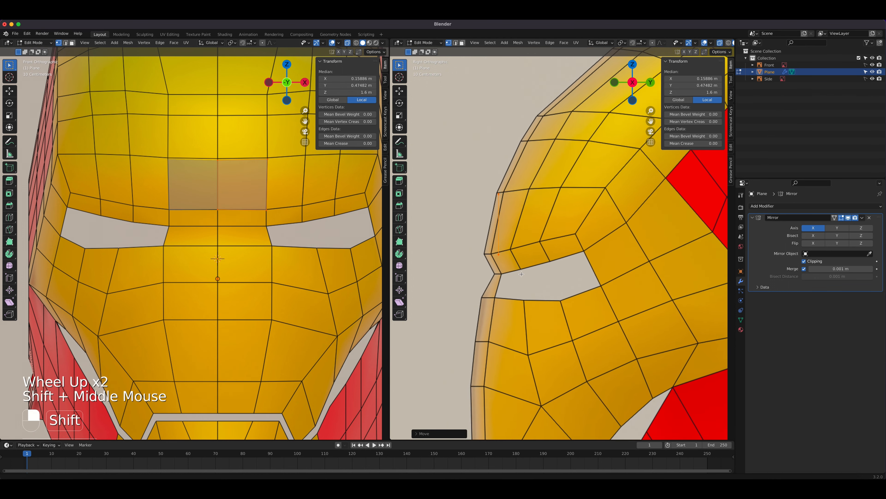
scroll(496, 245, up, 2)
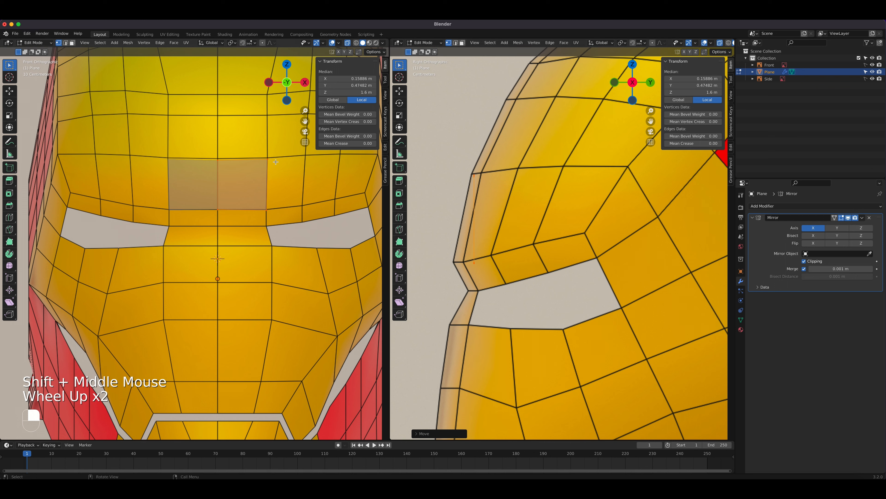
click(218, 157)
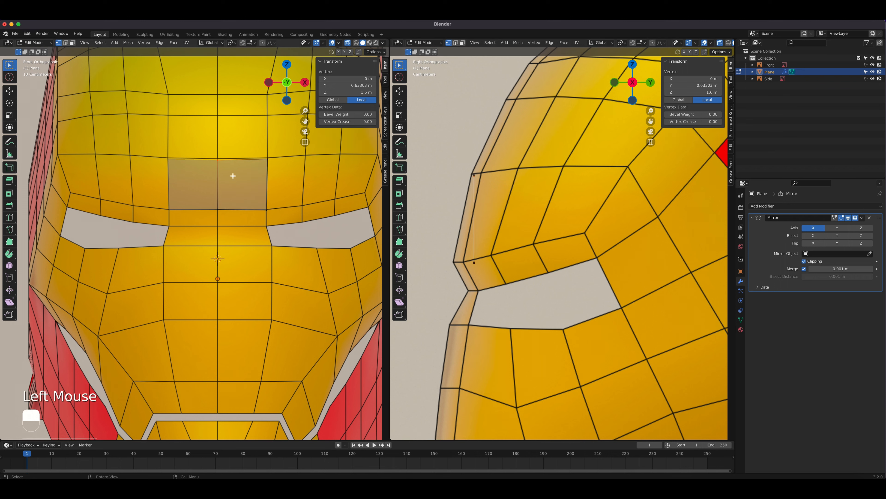
key(g)
click(443, 241)
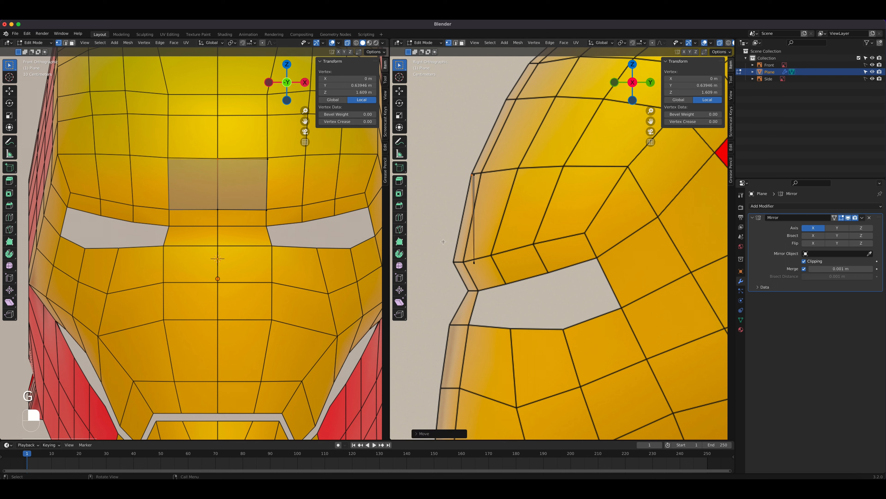
click(218, 209)
key(g)
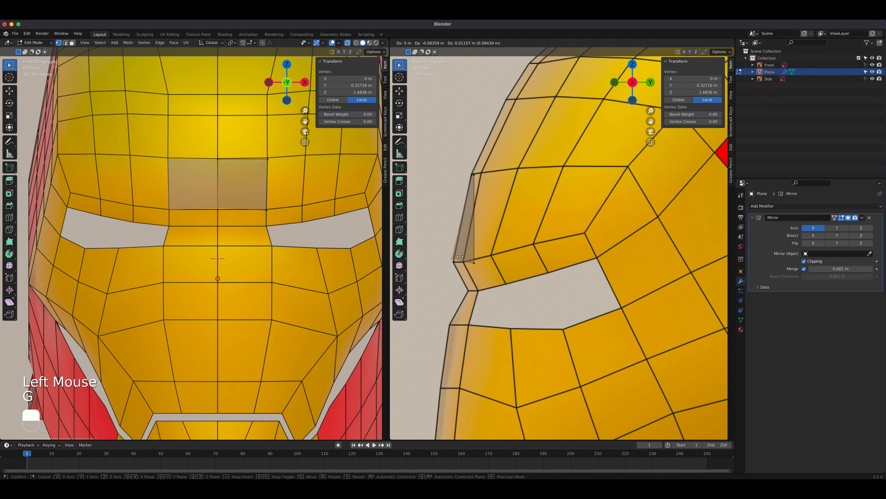
click(460, 260)
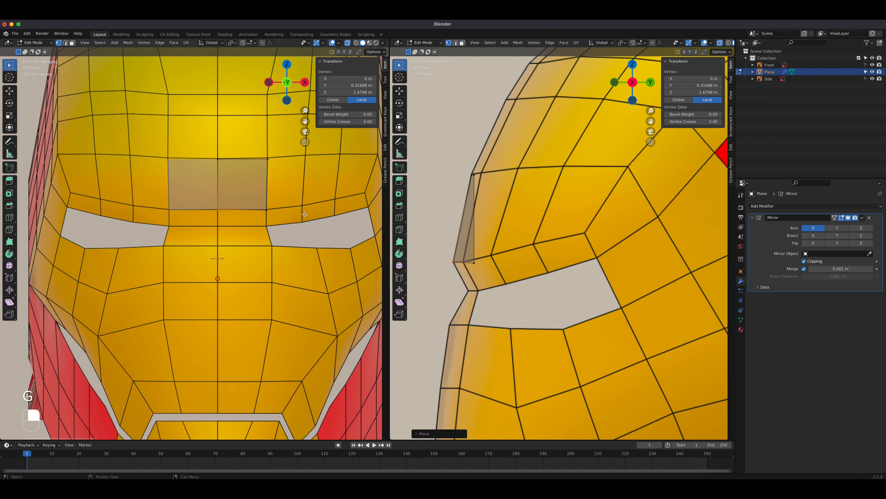
Fit the strip's upper and lower outer vertices to the brow grid in the side view, at about local Z 1.58 m and 1.64 m
click(269, 161)
key(g)
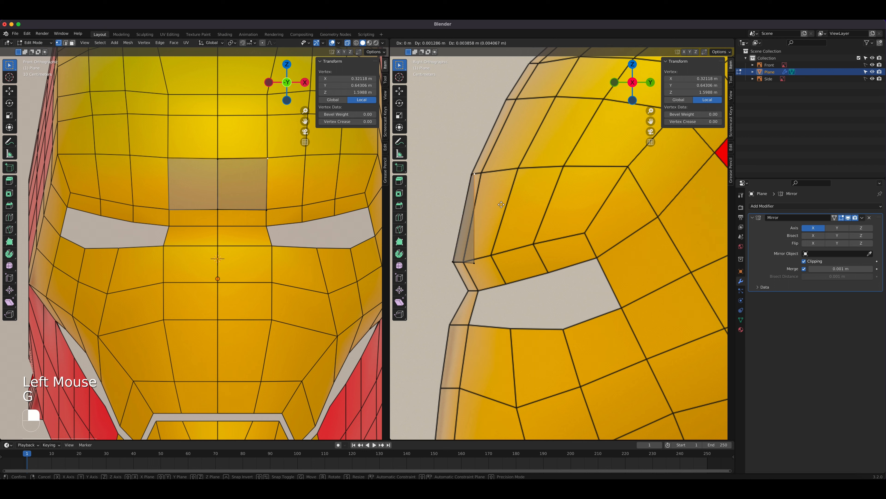
click(507, 204)
click(481, 270)
key(g)
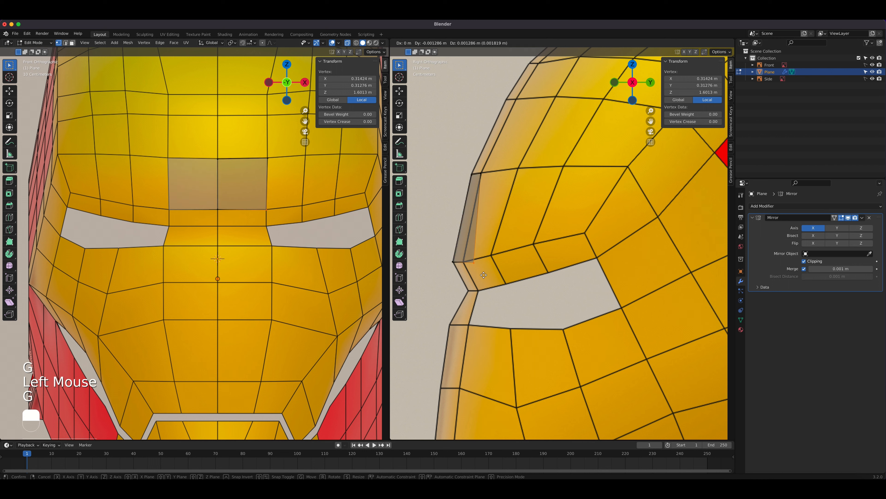
click(476, 274)
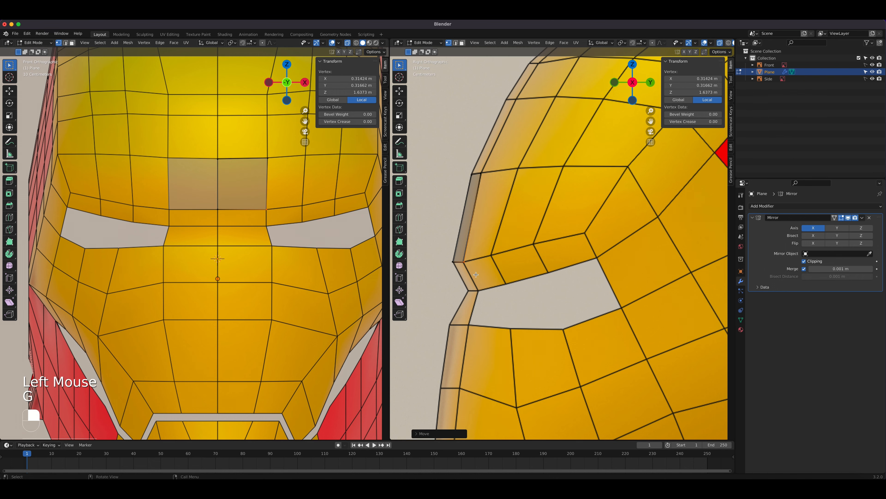
Extrude the strip's outer vertical edge outward to the far end of the brow, with its median at about local X 1.03 m
scroll(483, 280, down, 2)
middle_drag(484, 280, 558, 321)
key(KP_3)
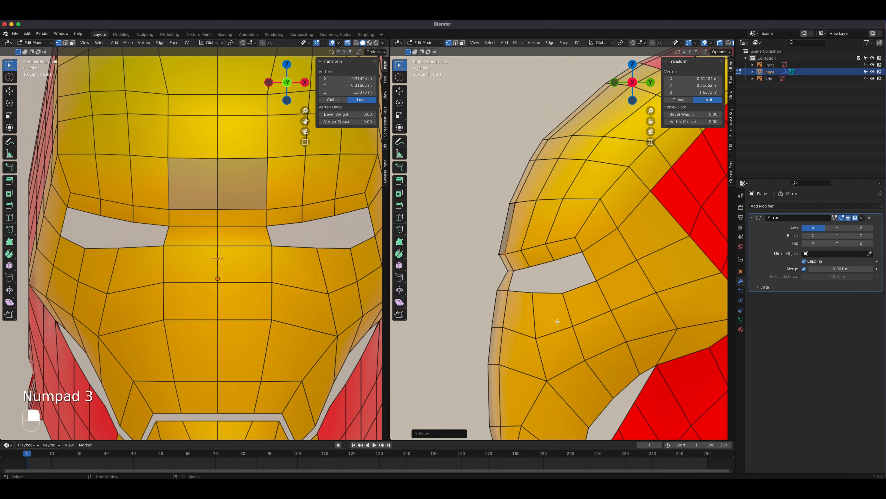
scroll(246, 239, up, 2)
scroll(246, 239, down, 2)
shift+middle_drag(247, 238, 164, 275)
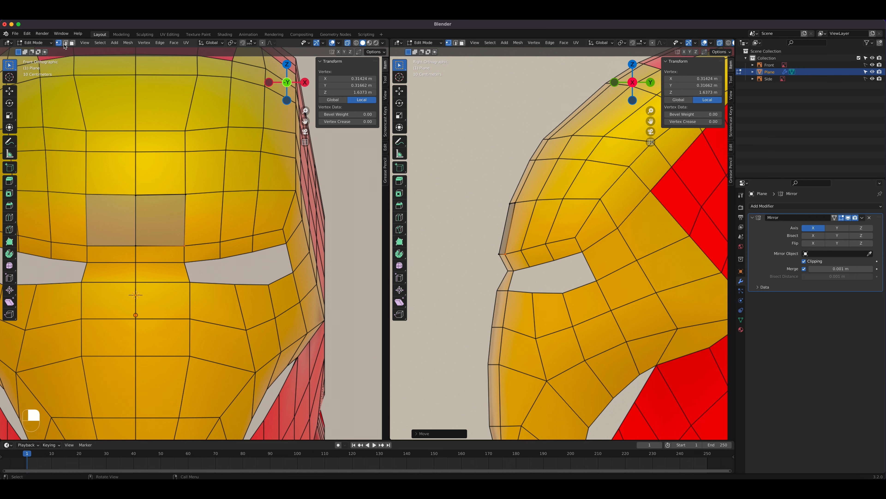
click(65, 43)
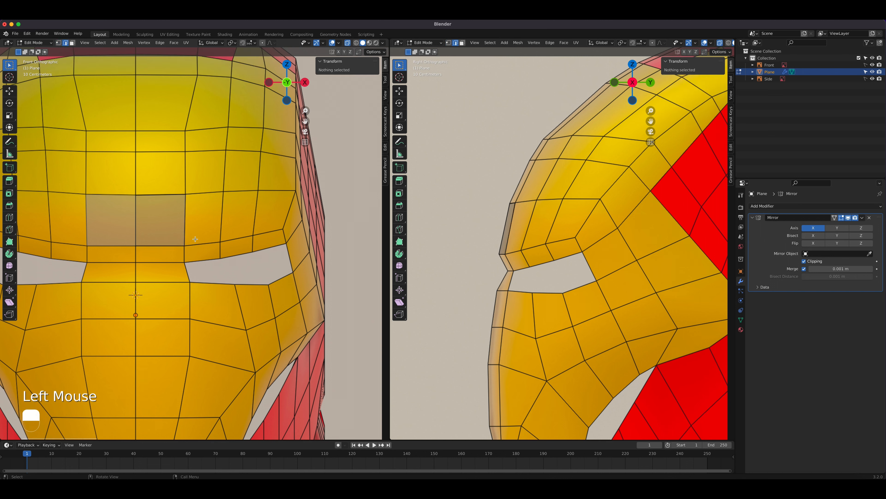
click(185, 223)
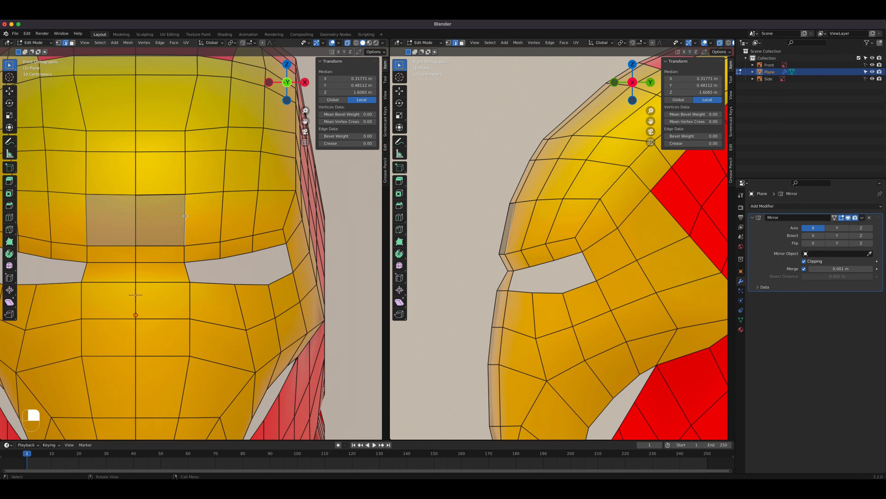
key(e)
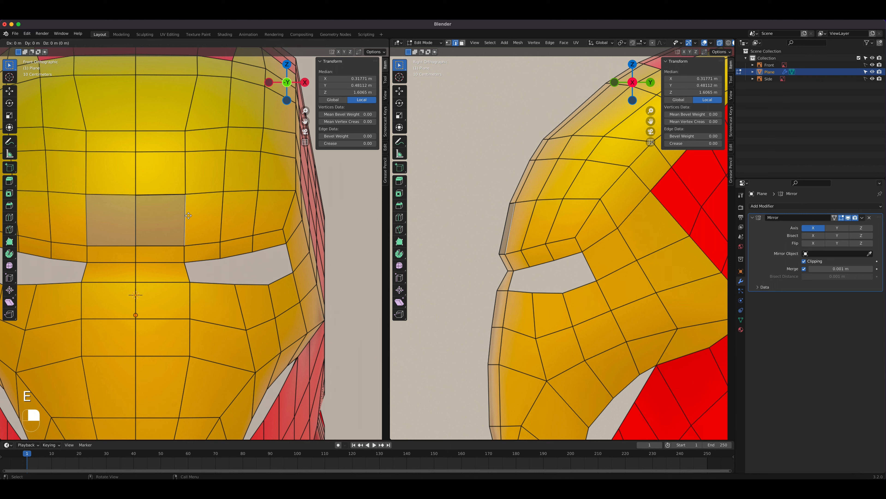
click(297, 212)
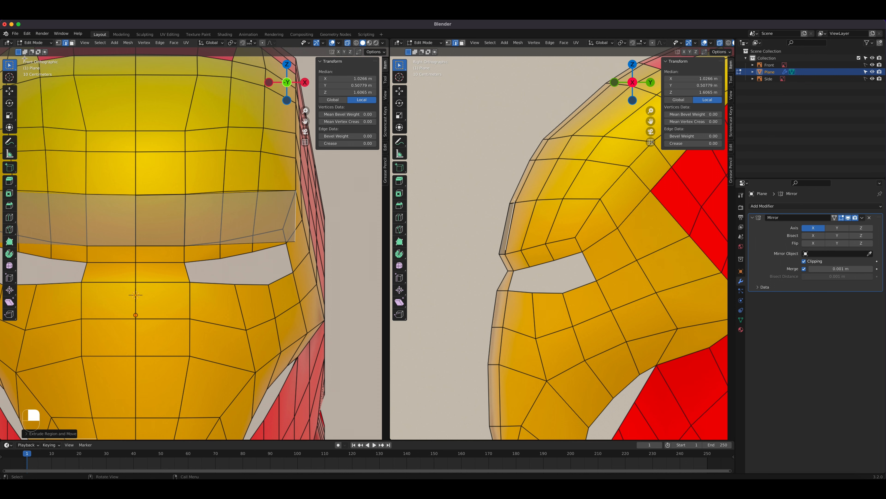
Fit the extruded edge's vertices to the brow's outer end in the front view: lower at about X 0.94 m, Y 0.42 m, upper at about X 1.03 m
key(1)
click(298, 242)
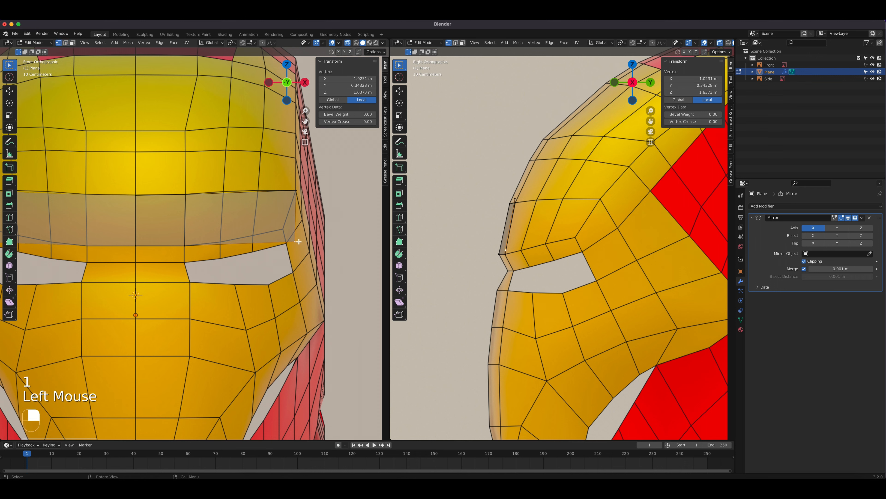
key(g)
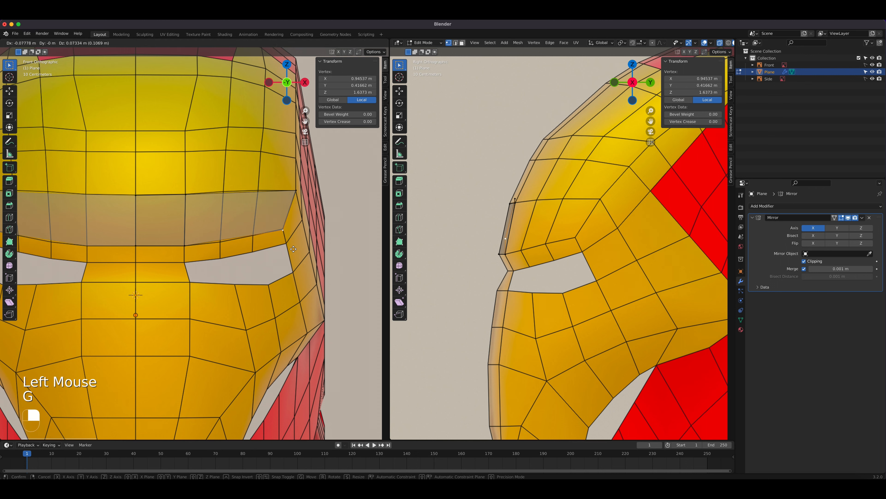
click(294, 248)
click(293, 191)
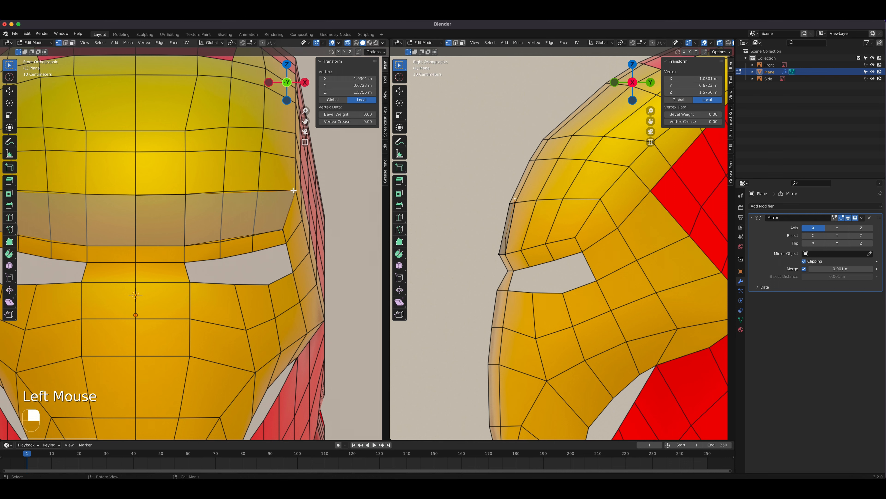
key(g)
click(299, 206)
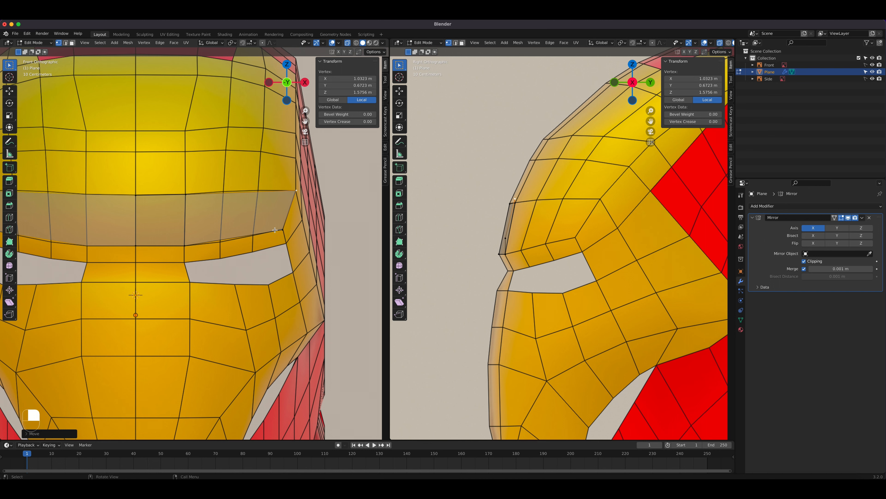
Fit the brow strip's outer end vertices to the grid in the side view: upper at about local Z 1.03 m, lower at about 1.19 m
click(311, 193)
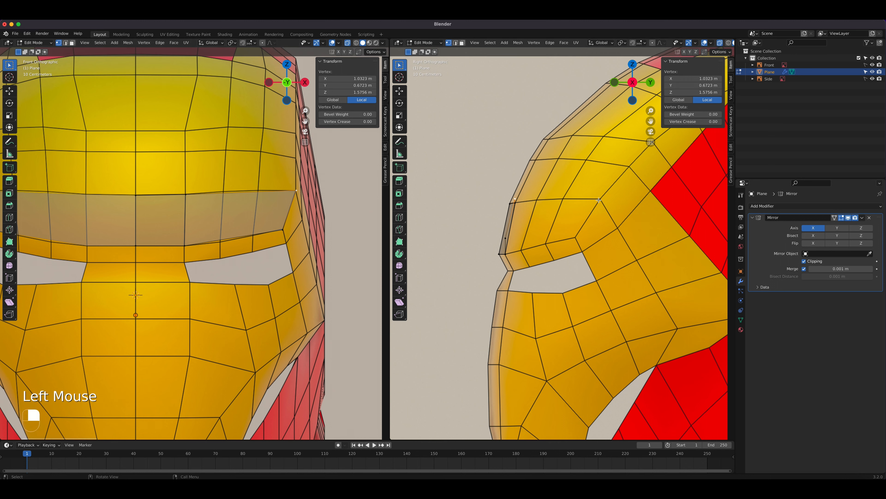
key(g)
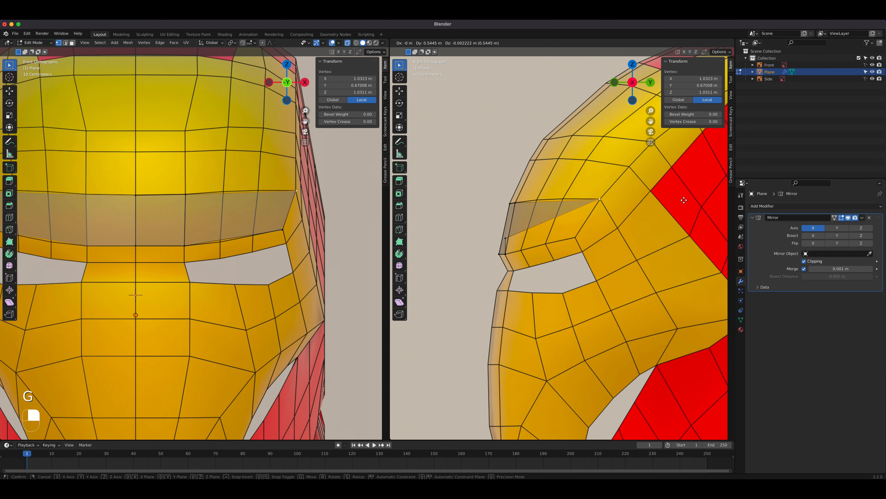
click(684, 200)
click(284, 230)
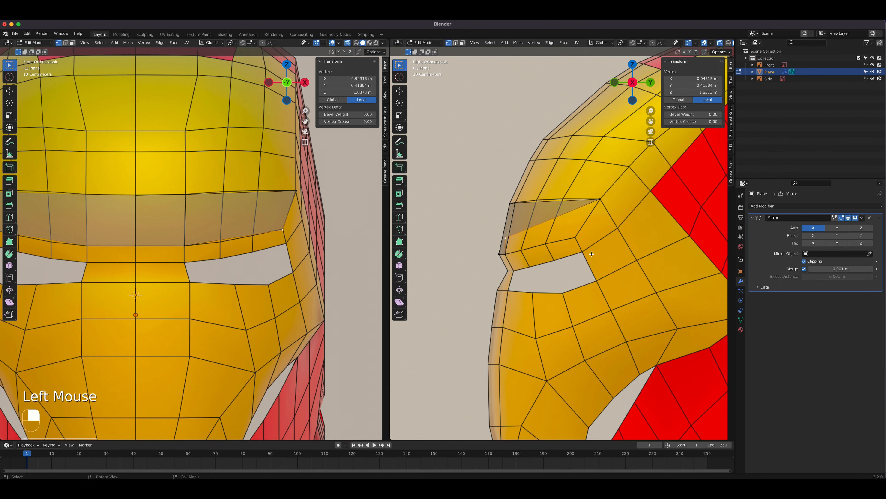
key(g)
click(610, 289)
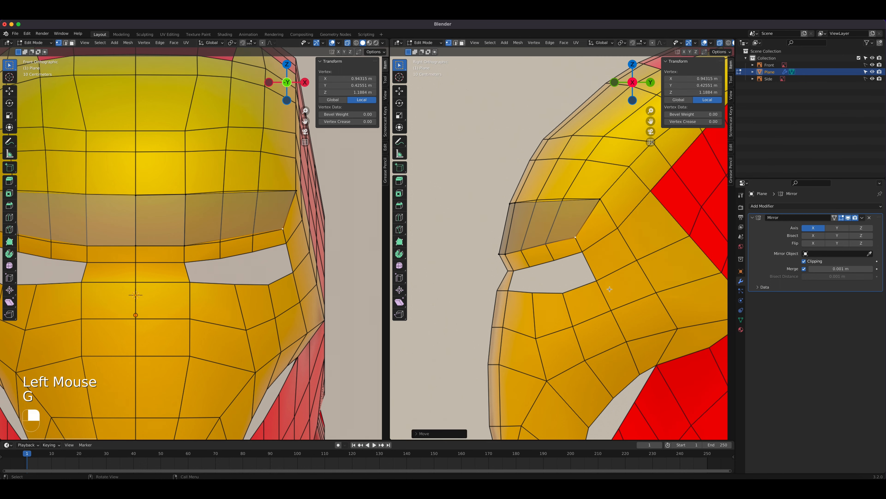
Add two evenly spaced vertical loop cuts across the outer face of the brow strip
scroll(610, 289, down, 3)
middle_drag(610, 288, 580, 308)
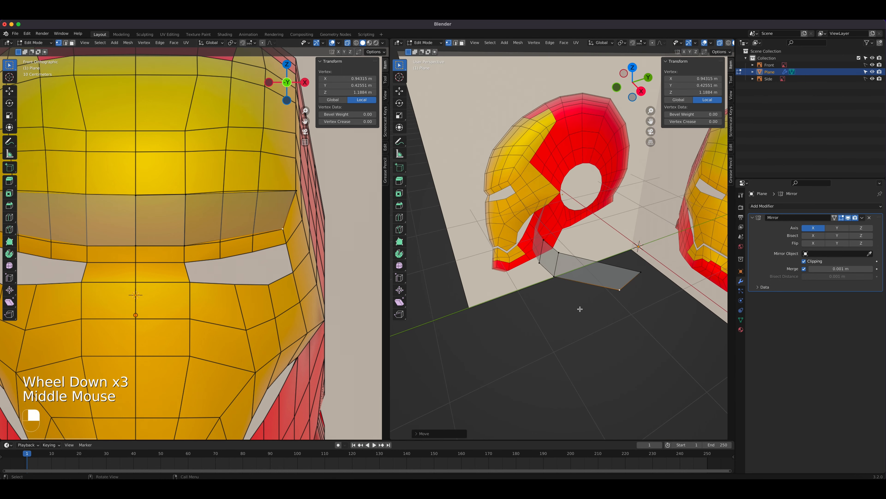
key(KP_3)
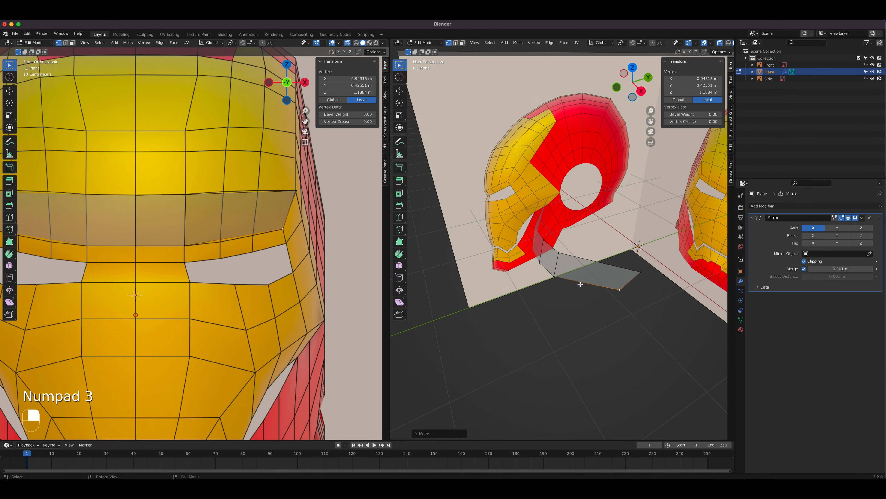
scroll(585, 252, up, 5)
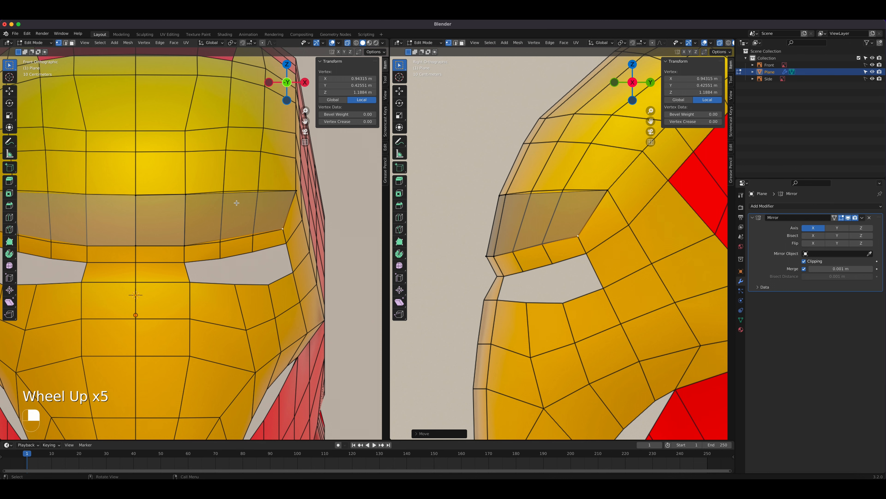
key(ctrl+r)
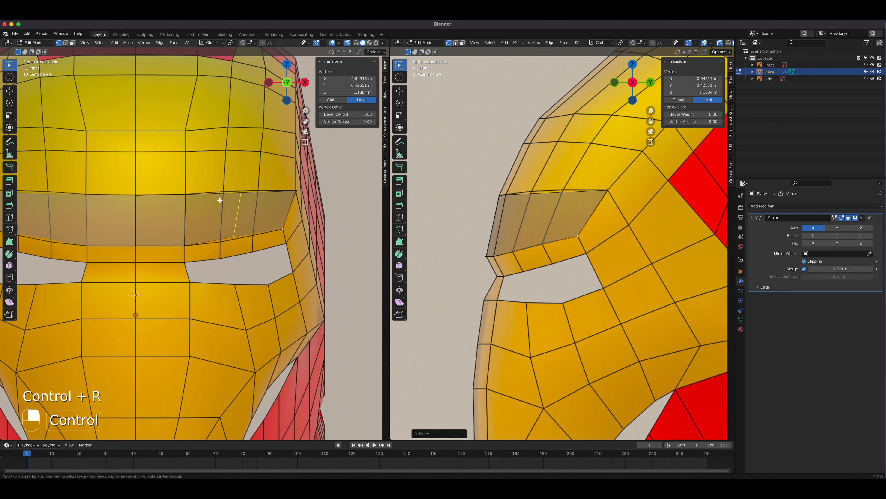
scroll(220, 200, up, 1)
click(220, 199)
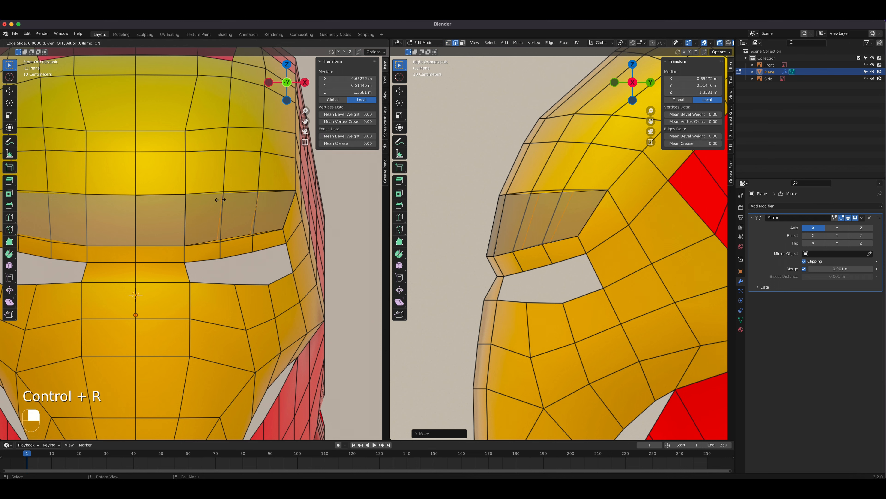
right_click(237, 202)
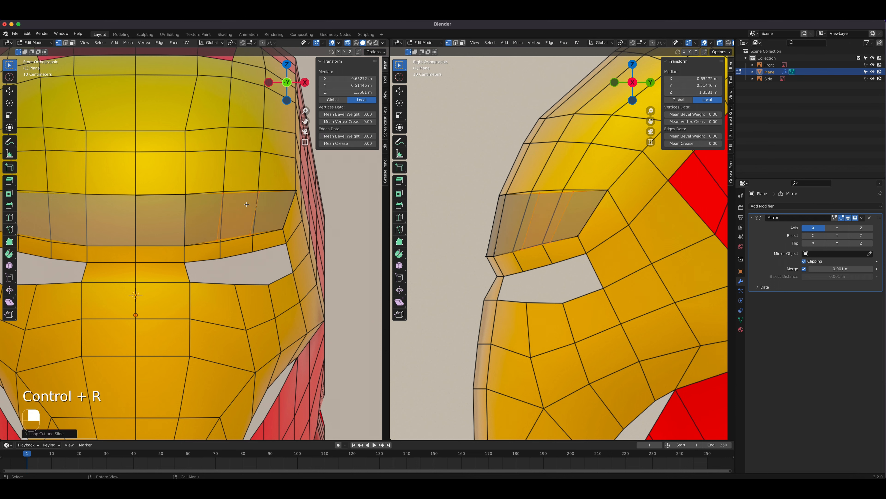
Fit the two new loops' upper vertices to the brow grid in the front view, the inner one at about local X 0.57 m
click(228, 200)
key(g)
click(240, 207)
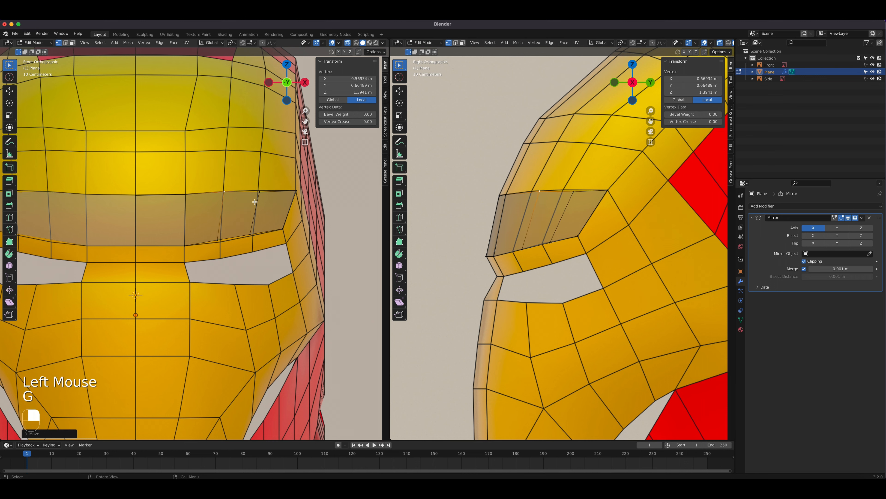
click(256, 189)
key(g)
click(254, 187)
Fit the two loops' lower vertices to the brow grid in the front view: outer at about local X 0.76 m, inner at about 0.54 m
click(255, 230)
key(g)
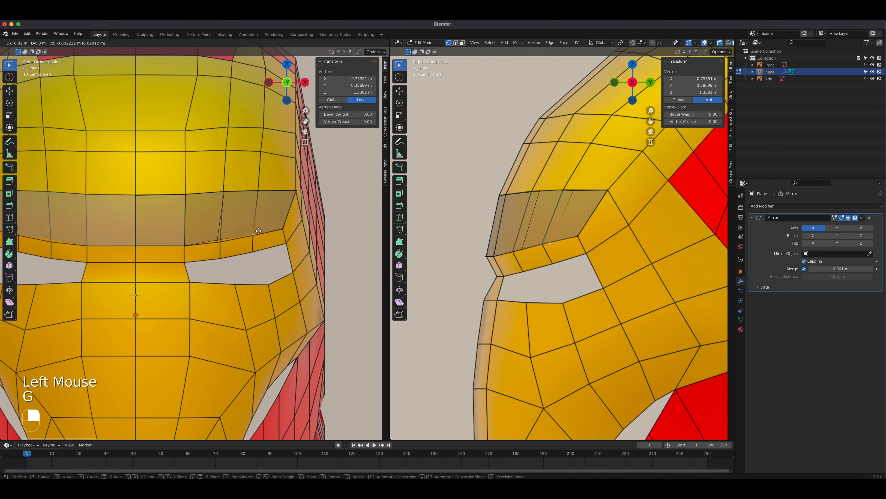
click(258, 232)
click(219, 241)
key(g)
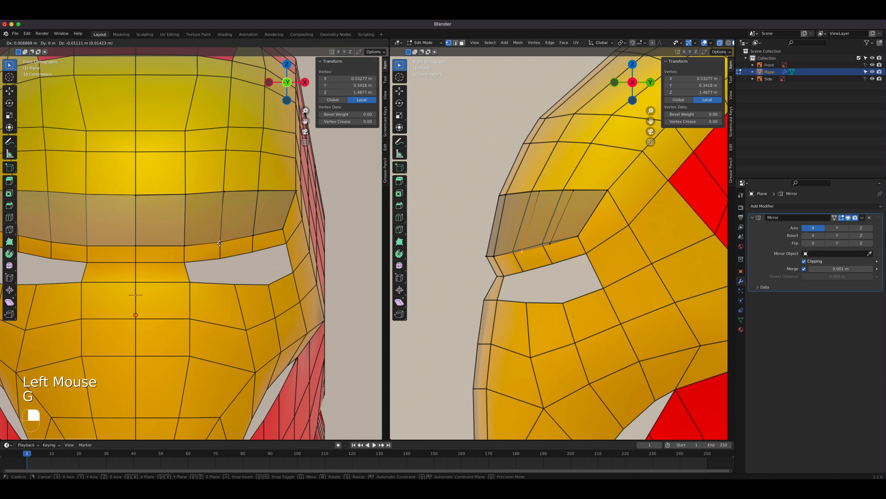
click(221, 242)
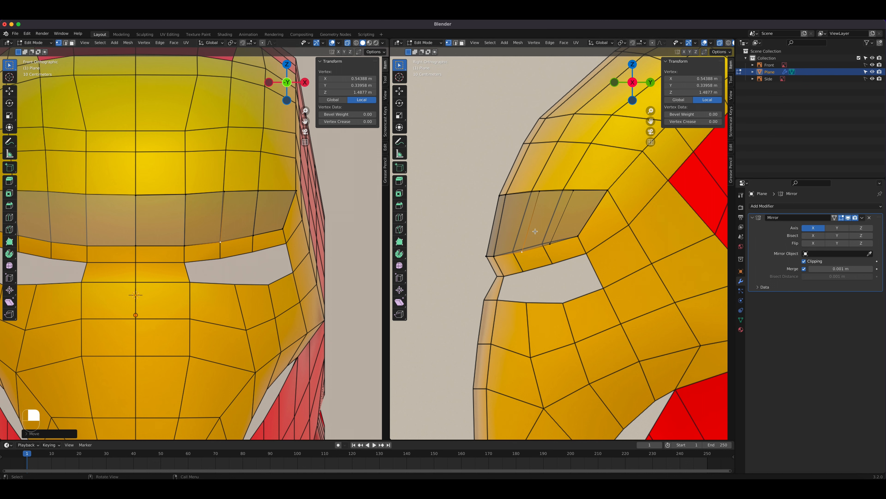
Fit the inner loop's vertices to the grid in the side view: lower at about local Z 1.53 m, upper at about 1.44 m
key(g)
click(537, 196)
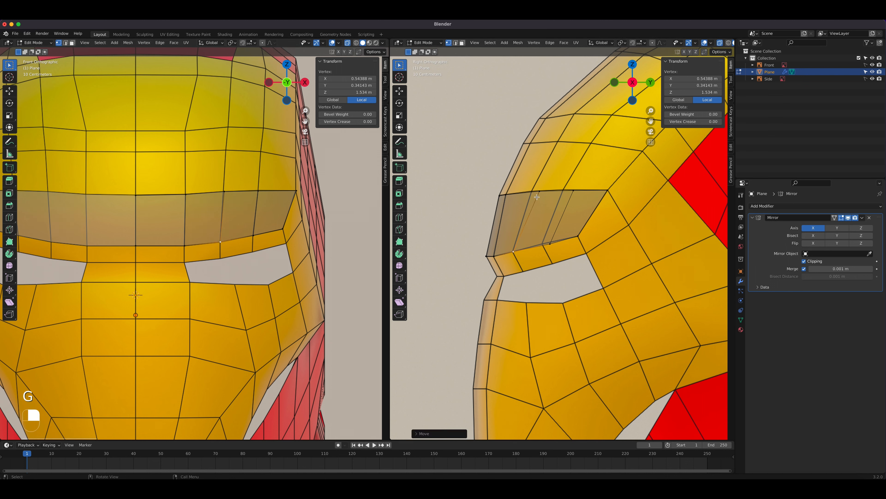
click(537, 192)
key(g)
click(527, 195)
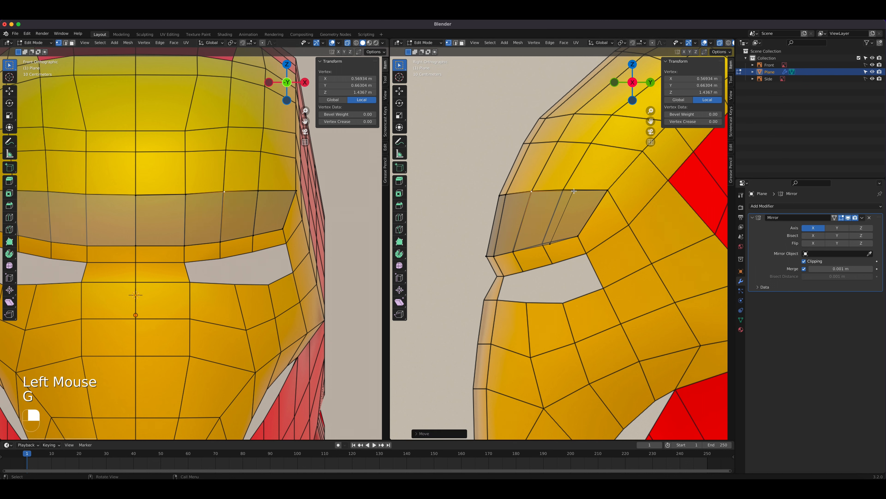
Fit the outer loop's upper and lower vertices to the grid in the side view, the lower one at about local Z 1.38 m
click(574, 191)
key(g)
click(563, 191)
click(552, 242)
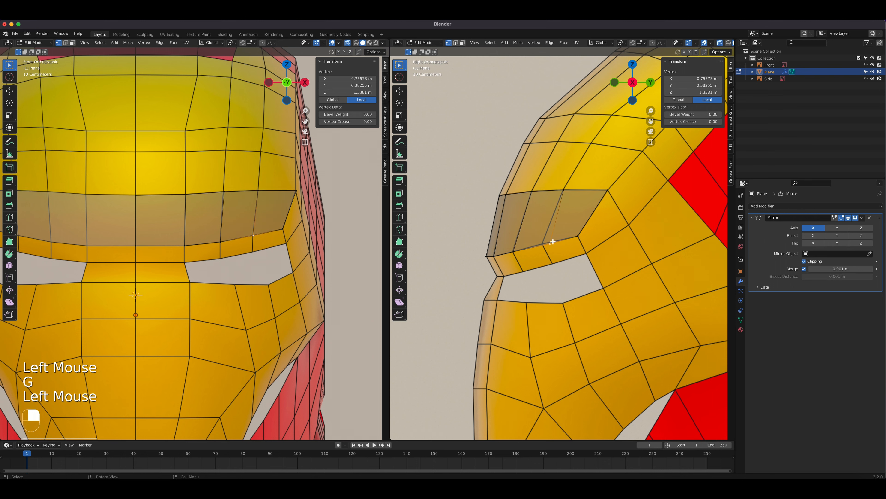
key(g)
click(547, 240)
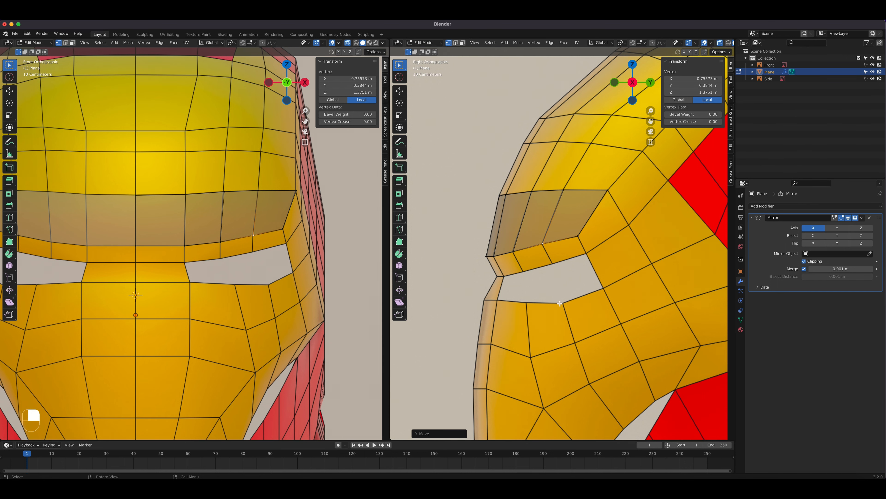
Extrude the brow strip's lower edges down about 0.11 m in the front view to the upper rim of the eye opening
scroll(581, 248, down, 2)
middle_drag(581, 249, 564, 272)
key(KP_3)
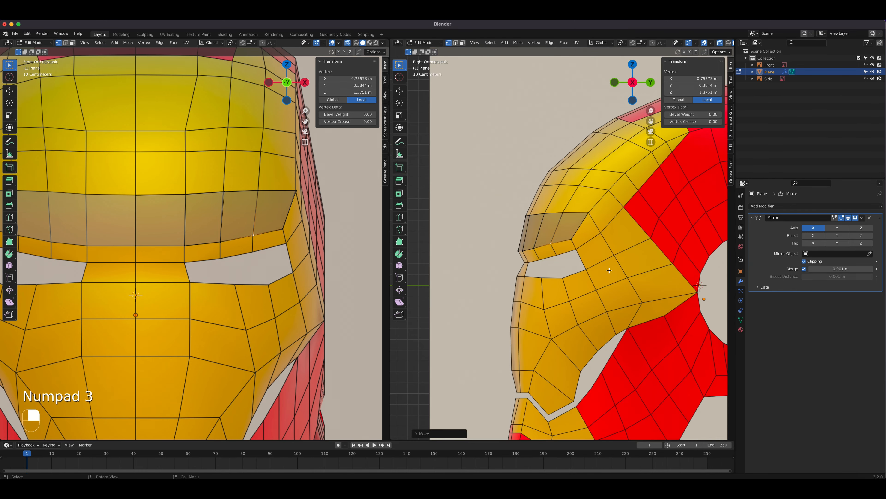
click(422, 264)
key(2)
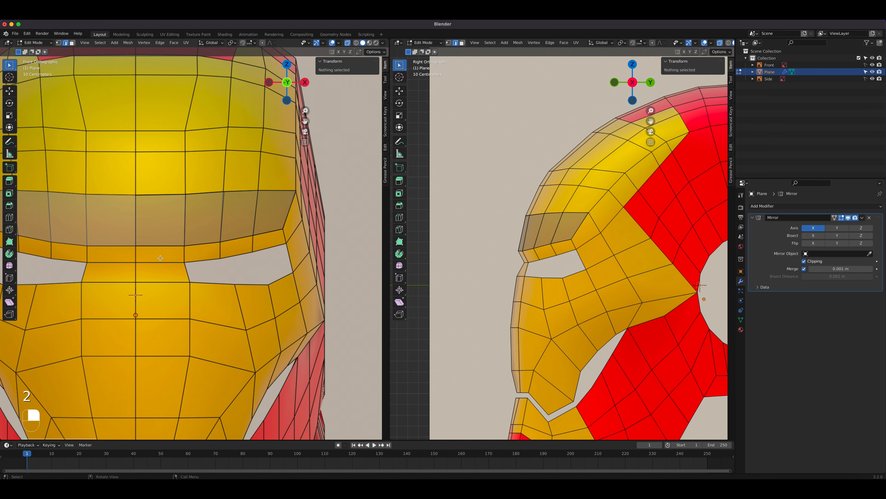
click(160, 246)
shift+click(198, 246)
shift+click(261, 233)
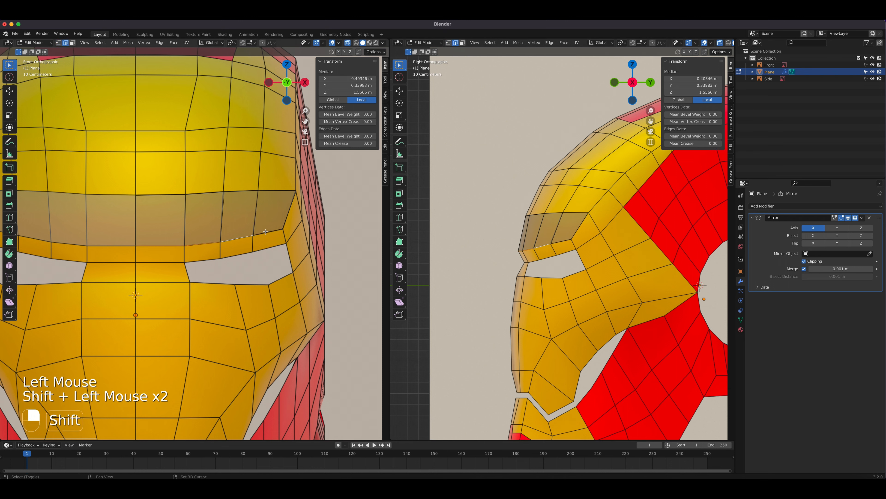
shift+click(281, 235)
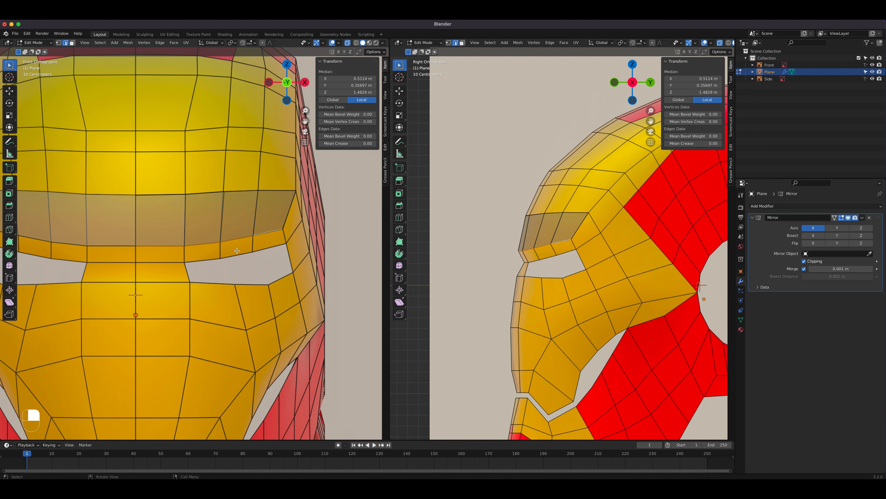
key(e)
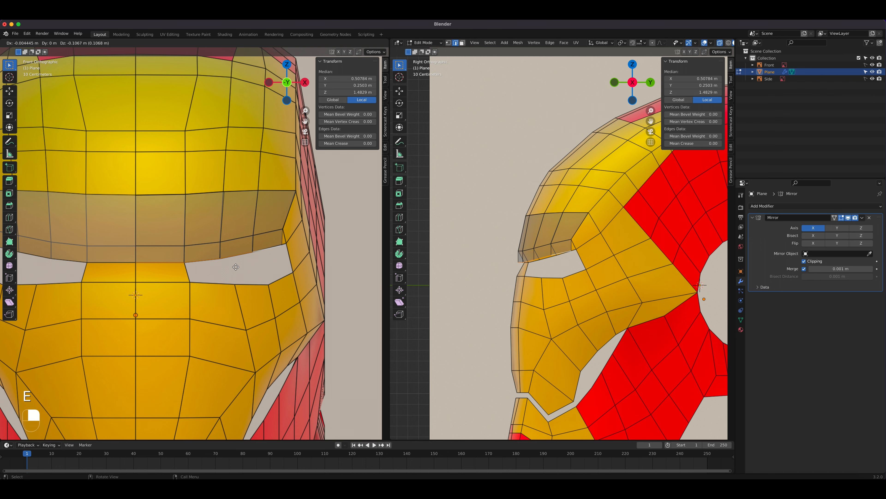
click(235, 266)
Move the extruded edges back about 0.06 m in the side view to follow the eye opening's upper rim, with median near local Z 1.43 m
scroll(525, 273, up, 3)
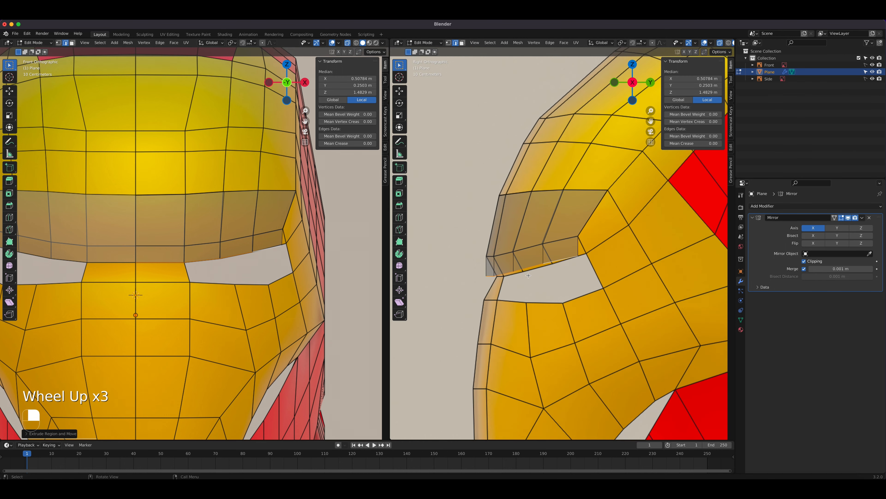
key(g)
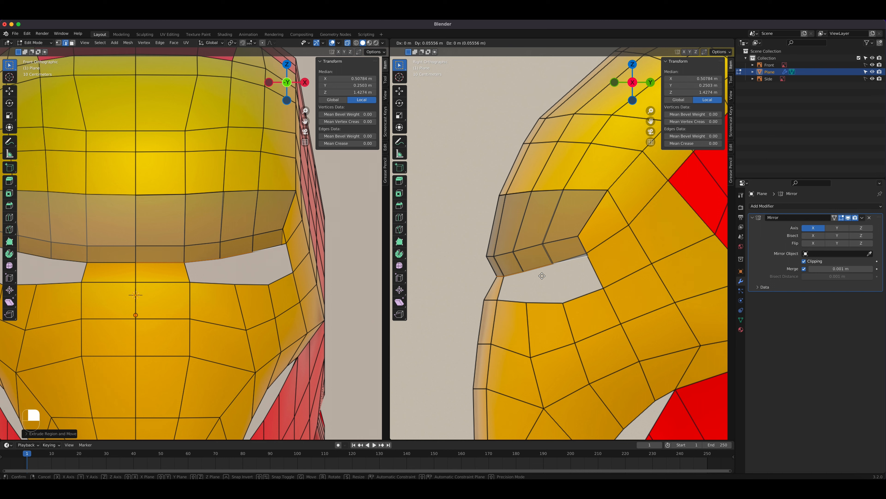
click(541, 276)
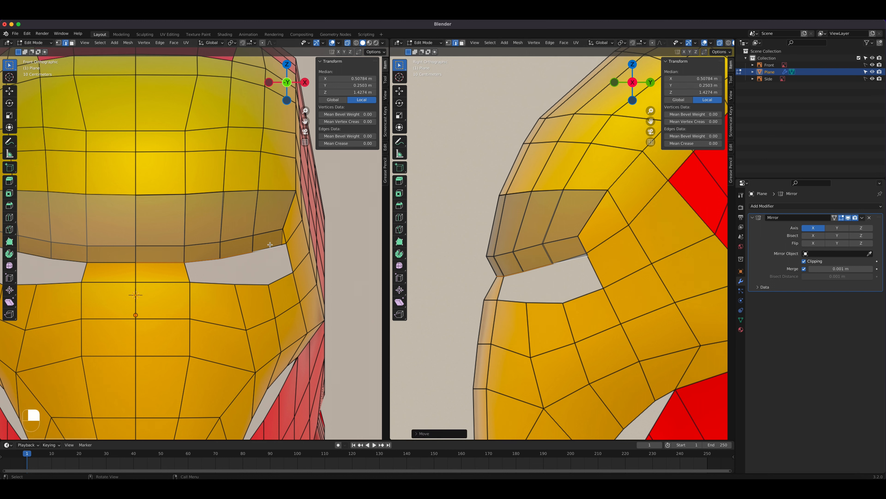
Fit the new row's outermost lower vertex to the eye's outer corner in both views, at about local X 0.97 m, Y 0.33 m, Z 1.14 m
click(594, 258)
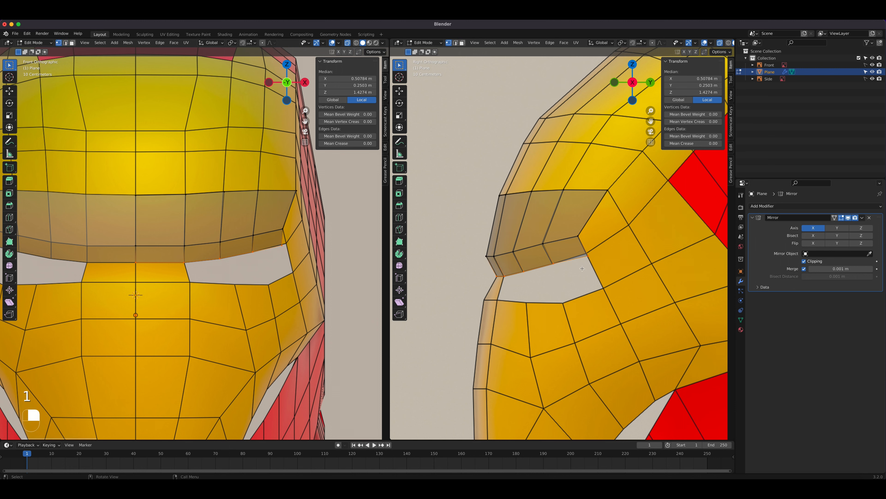
click(589, 256)
key(g)
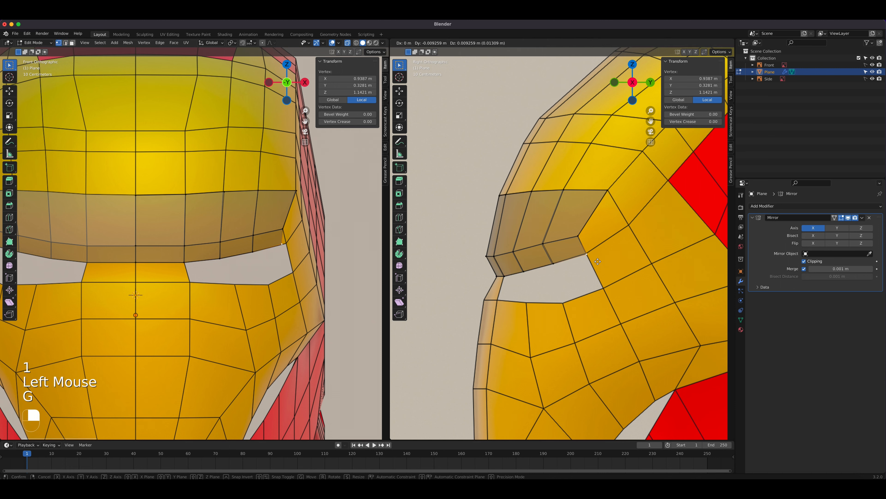
click(594, 258)
key(g)
key(g)
click(285, 286)
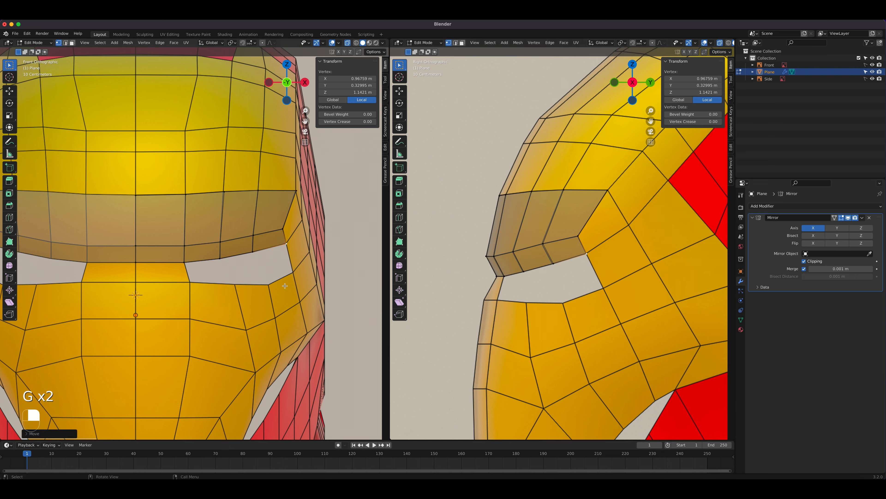
Select the lower edge of the new row next to the centre line, above the nose bridge
scroll(268, 293, down, 1)
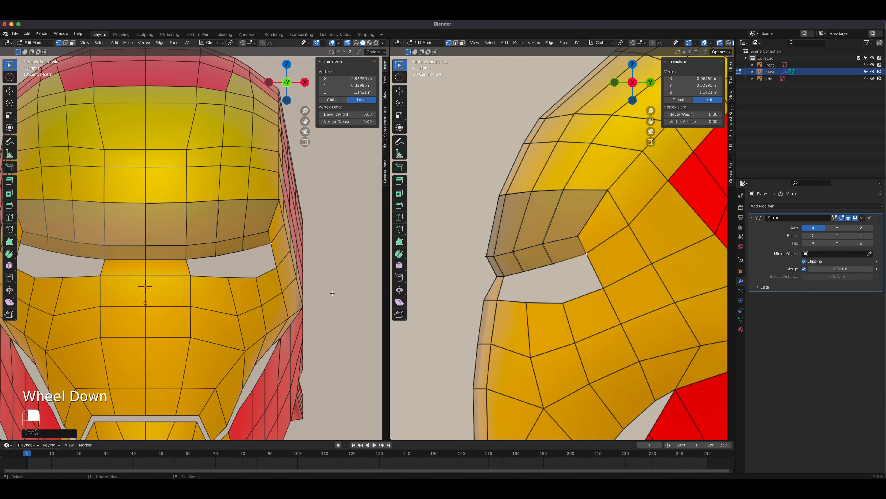
key(2)
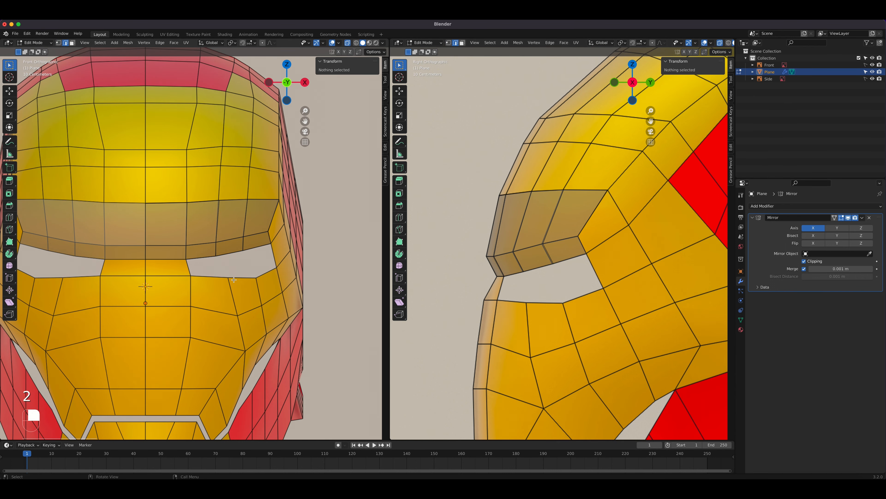
click(173, 258)
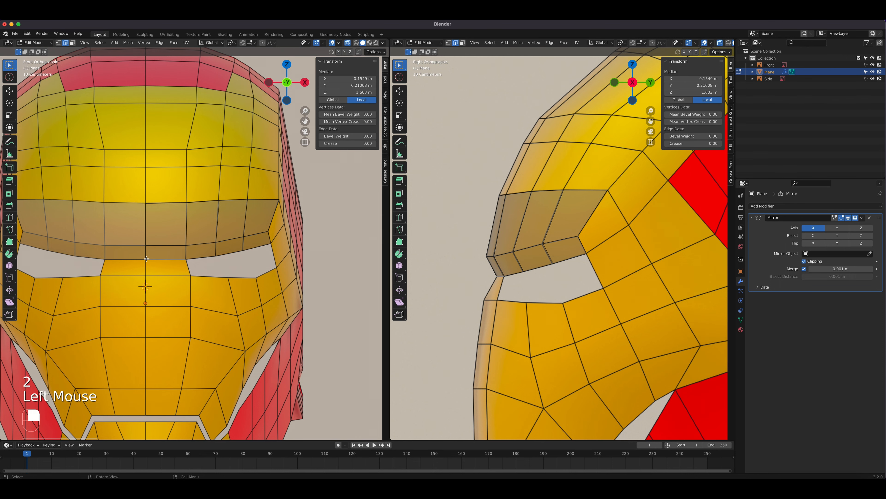
shift+middle_drag(171, 261, 194, 231)
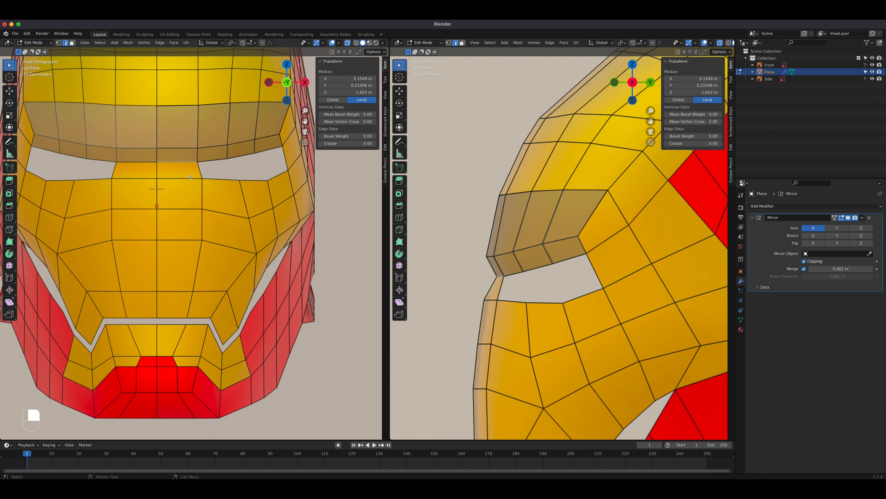
key(g)
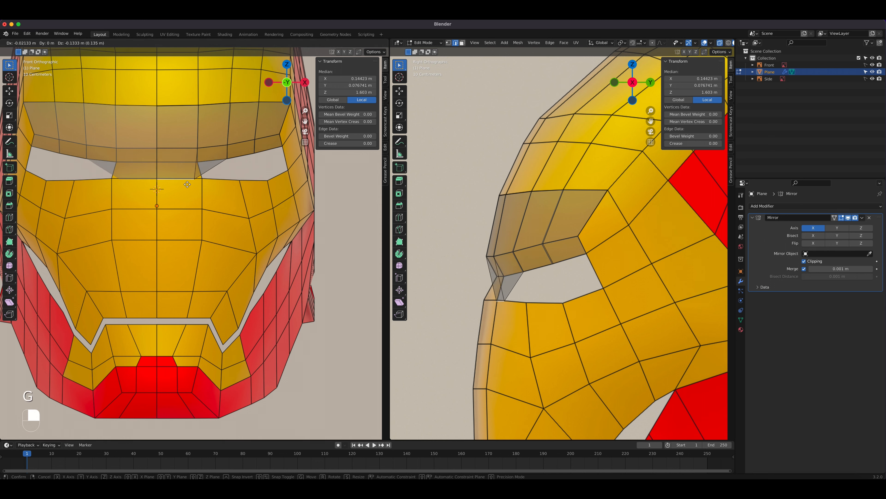
middle_click(183, 180)
click(183, 180)
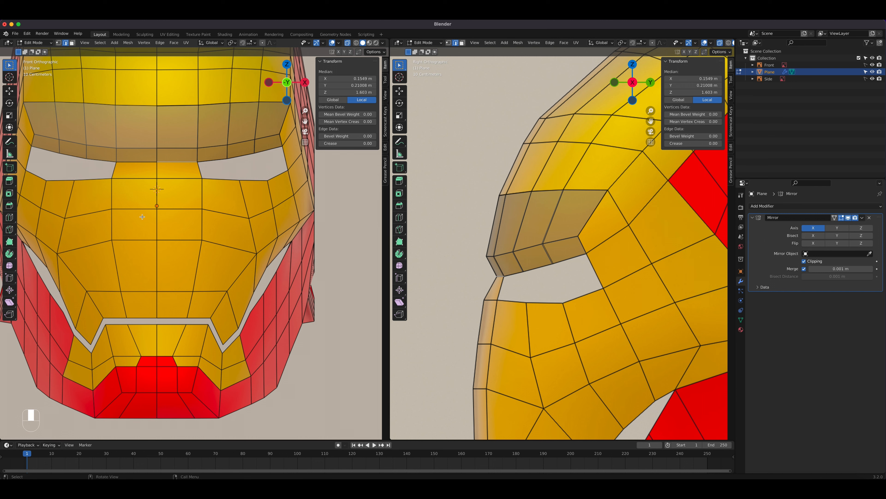
Extrude the selected edge above the nose down about 1.2 m in the front view to the faceplate's rim above the mouth gap
key(e)
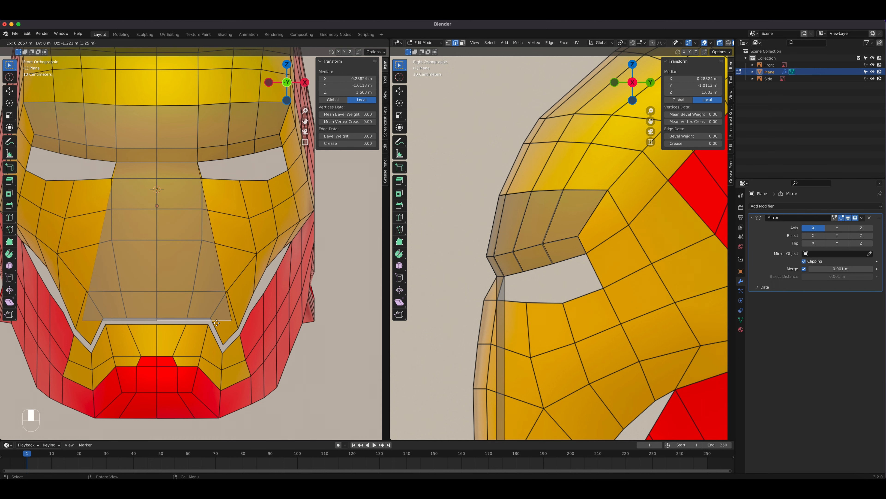
click(210, 318)
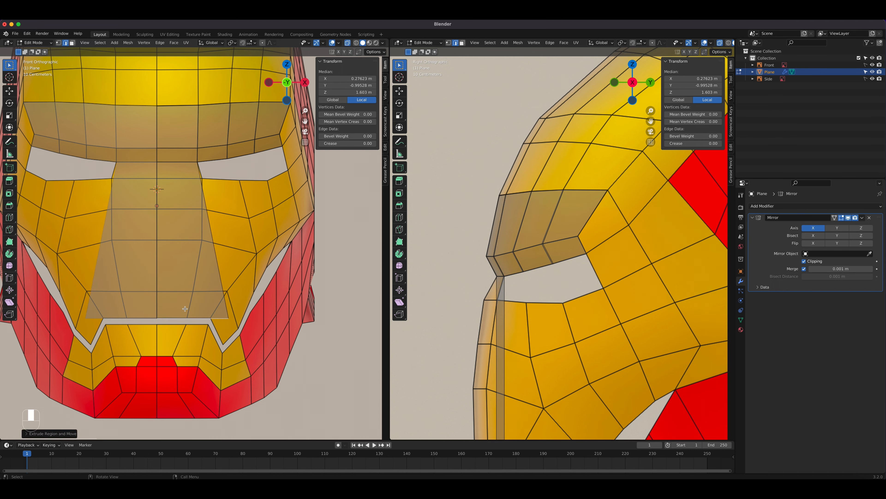
click(808, 262)
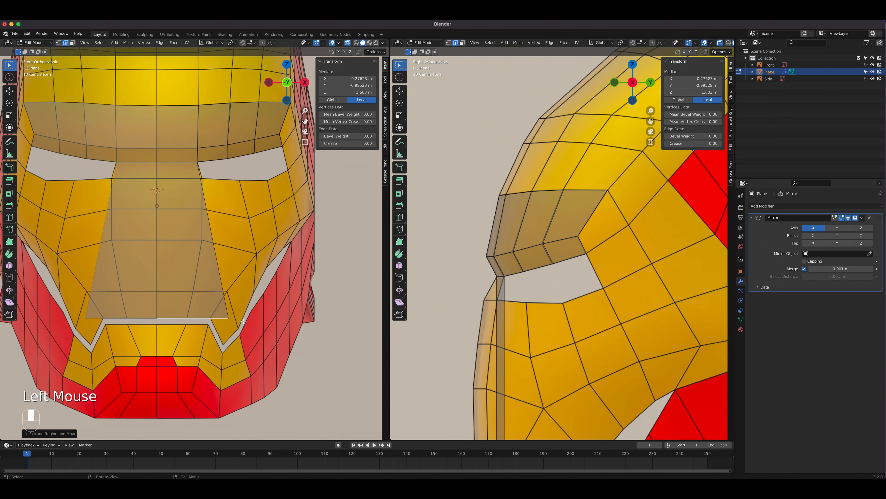
key(g)
key(Escape)
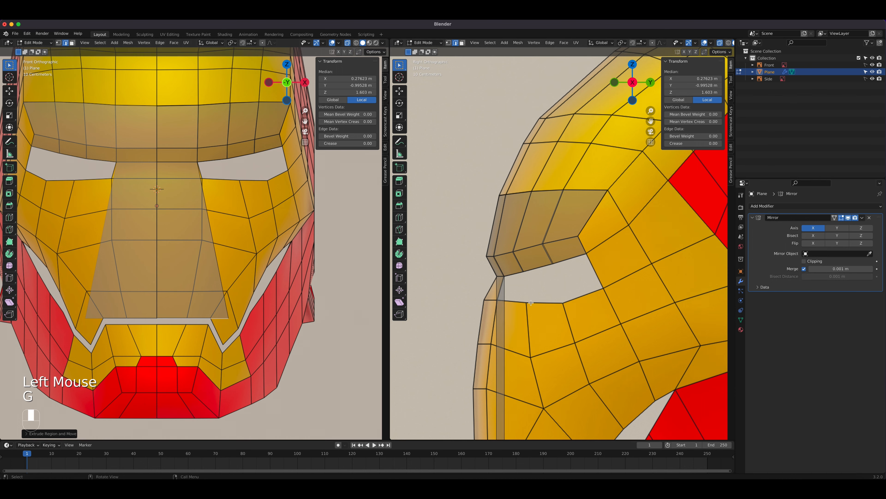
click(806, 262)
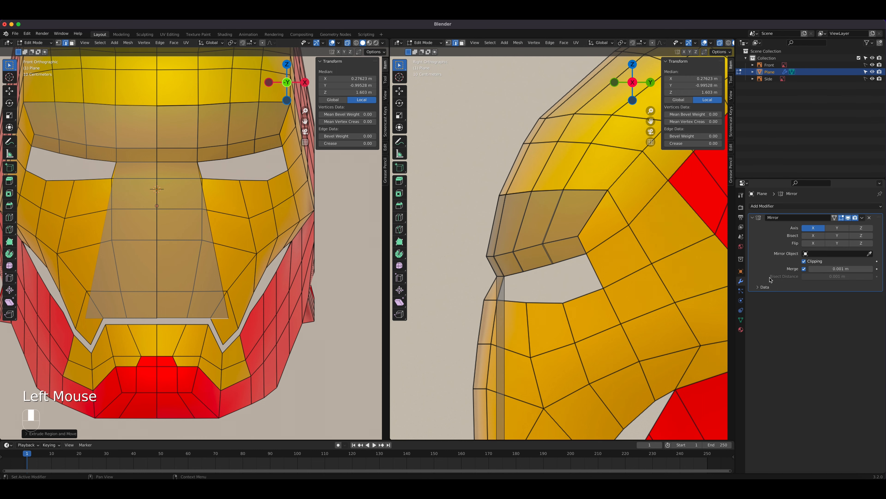
Move the extruded strip's lower outer vertex inward along X to about local X 0.23 m in the front view
key(1)
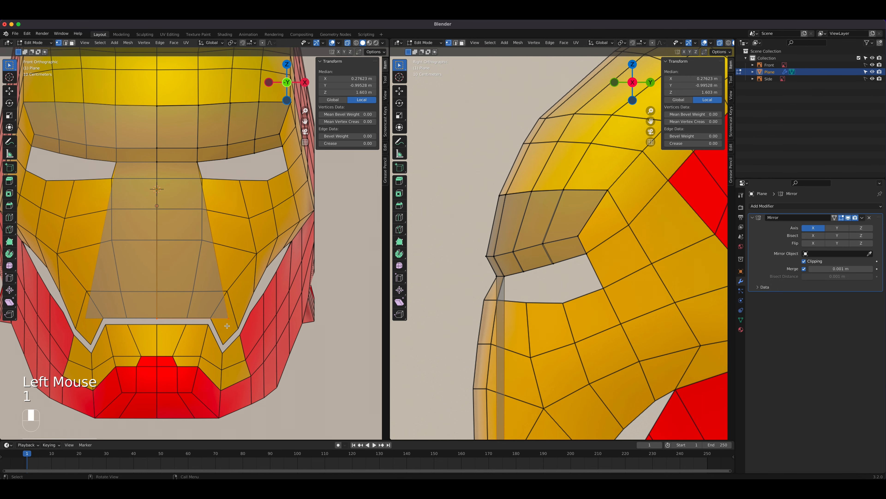
click(229, 319)
scroll(248, 329, up, 1)
scroll(244, 329, up, 1)
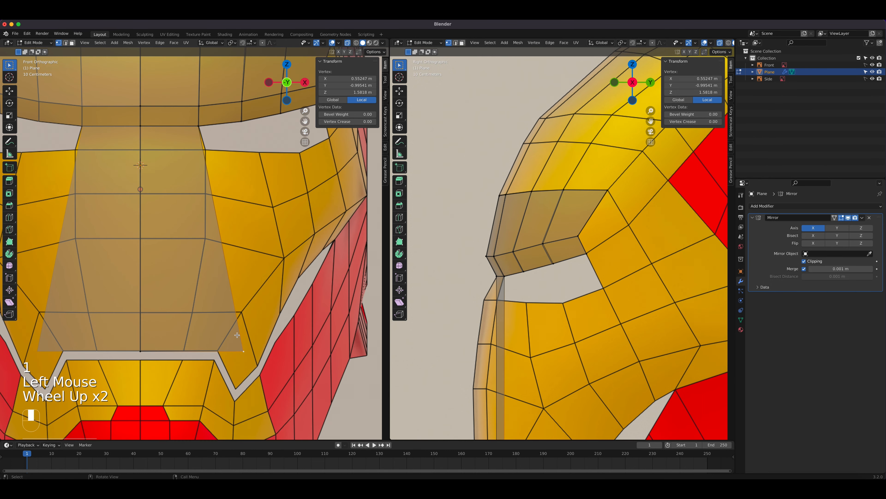
shift+middle_drag(244, 329, 281, 256)
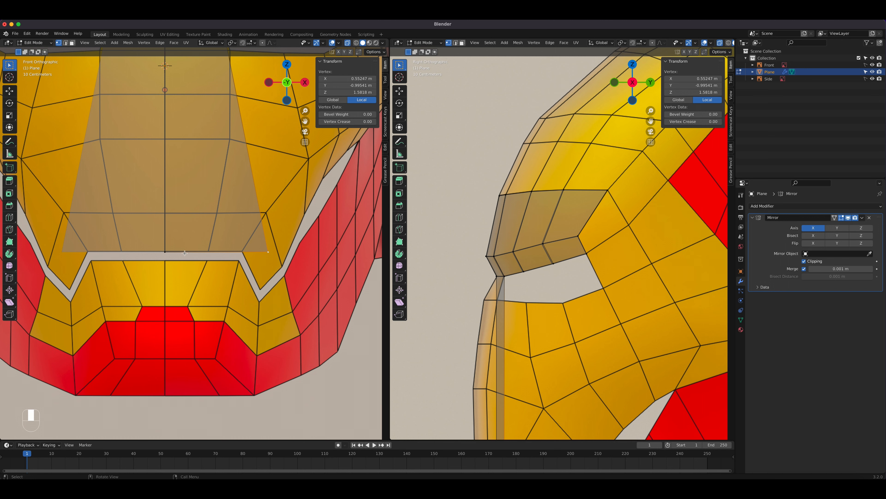
key(g)
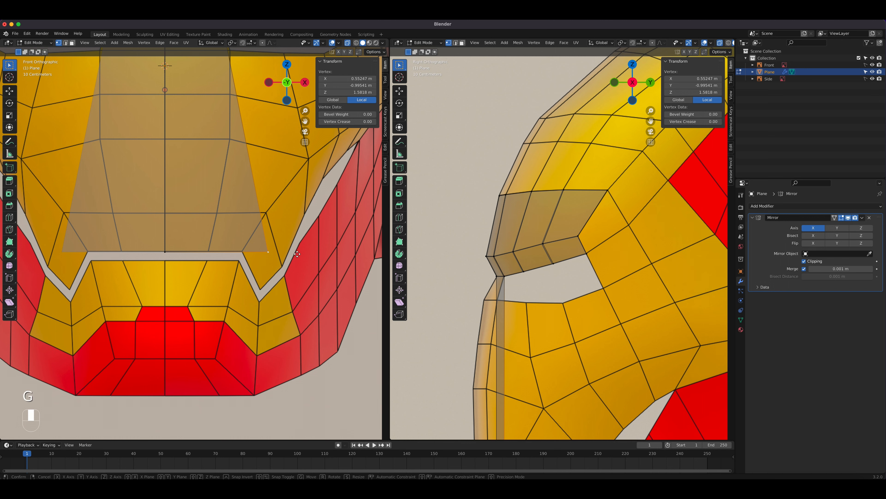
key(x)
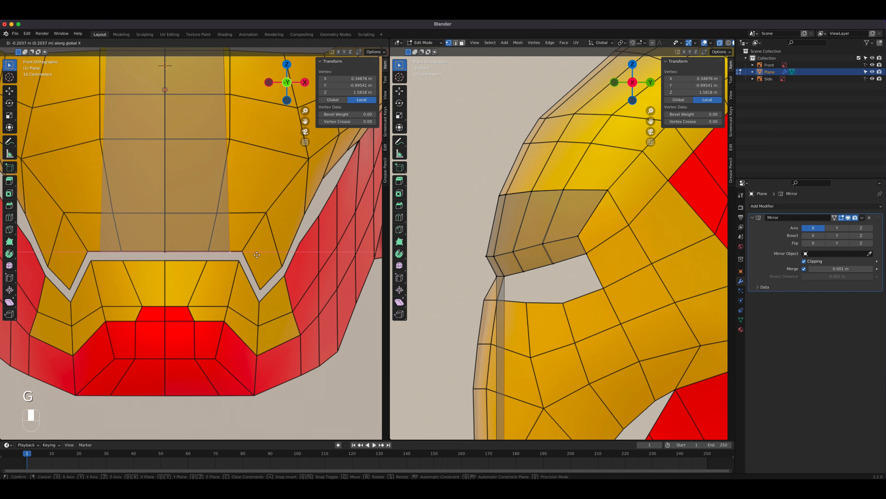
click(238, 256)
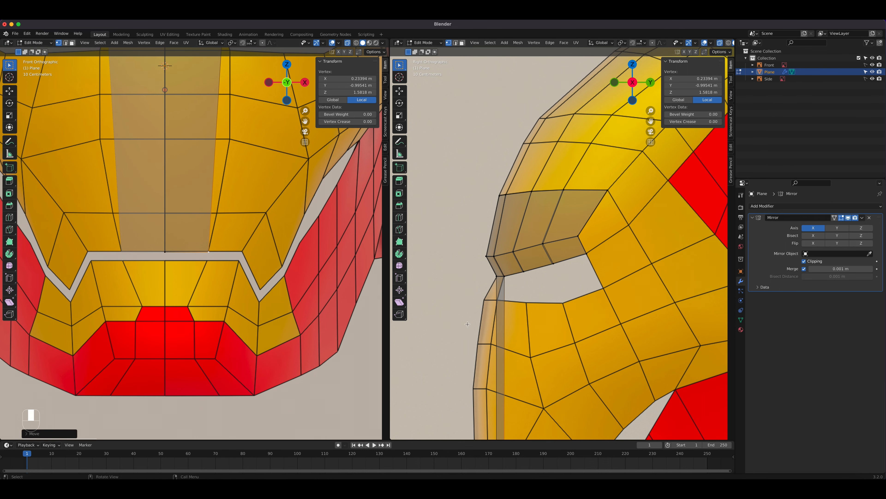
Move the strip's lower edge forward about 0.066 m along Y in the side view toward the faceplate's front rim
shift+middle_drag(569, 356, 561, 201)
click(493, 337)
scroll(495, 336, up, 2)
shift+middle_drag(516, 266, 583, 258)
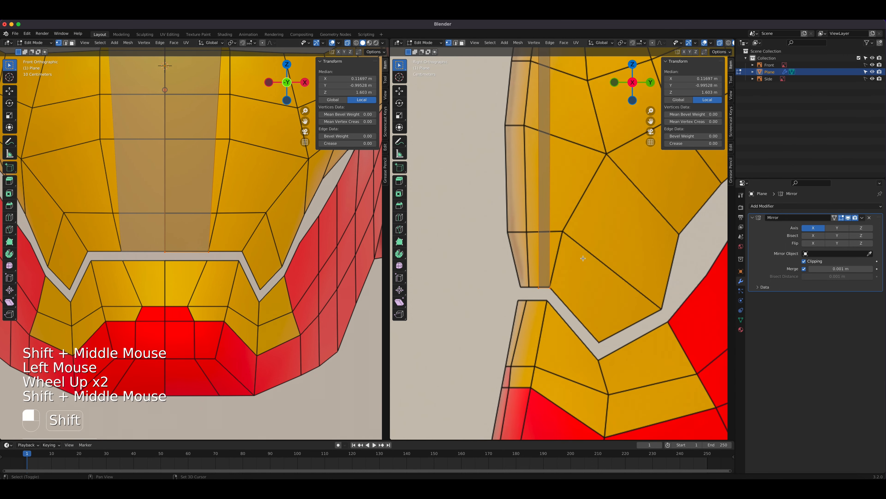
scroll(583, 258, up, 4)
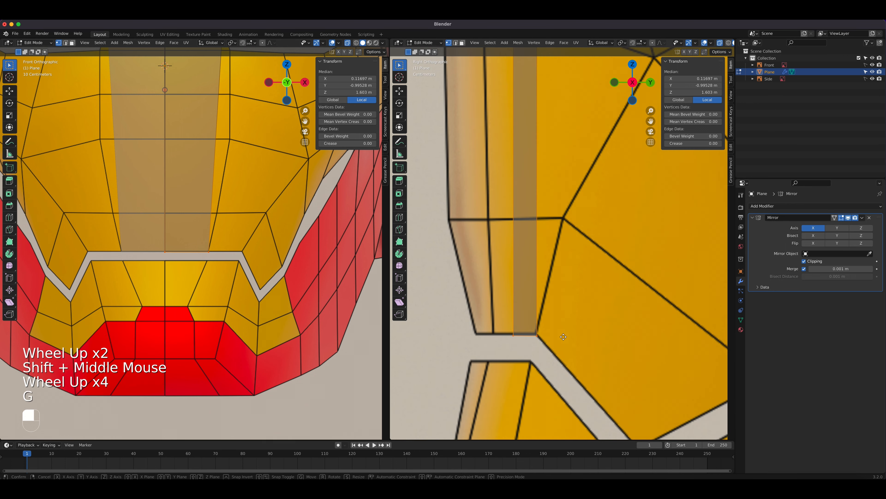
key(g)
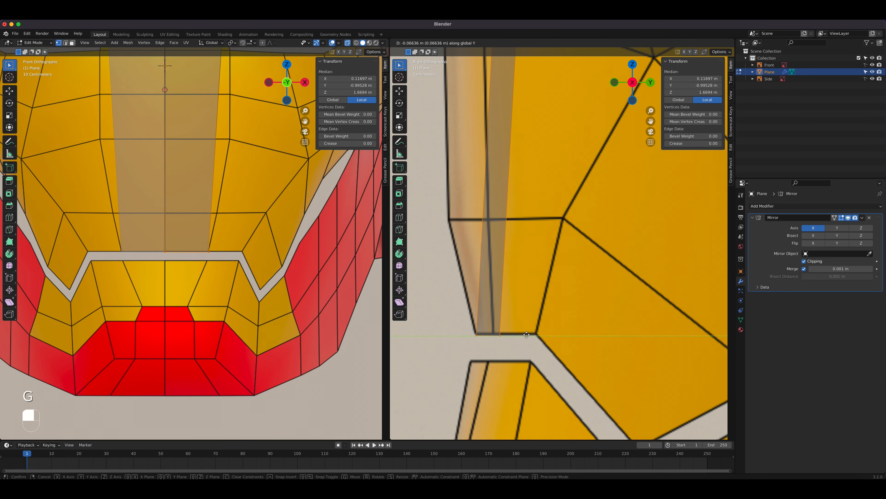
click(526, 334)
Shift the lower edge's outer vertex forward to about local Z 1.66 m and raise the whole edge to median local Y −0.993 m
click(516, 342)
key(g)
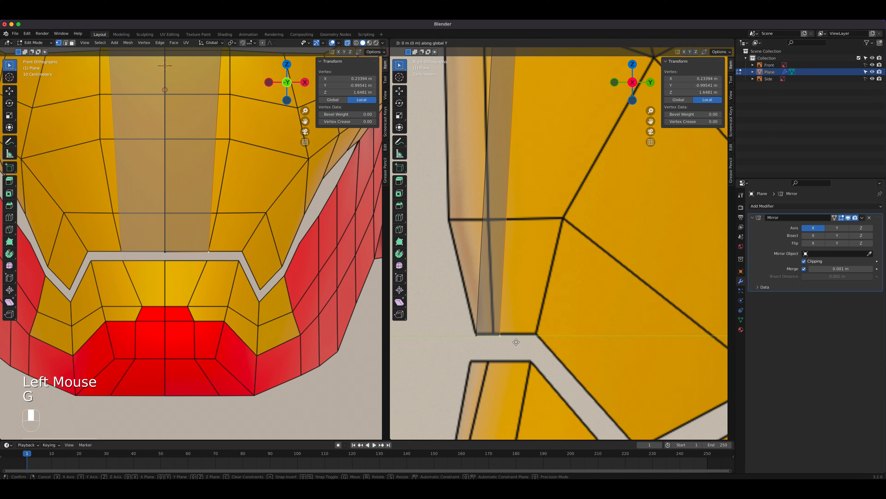
click(509, 341)
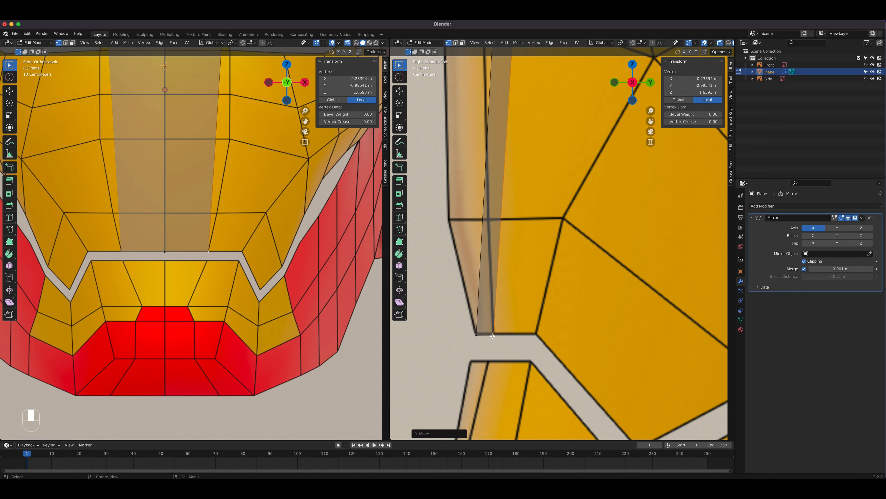
shift+click(476, 335)
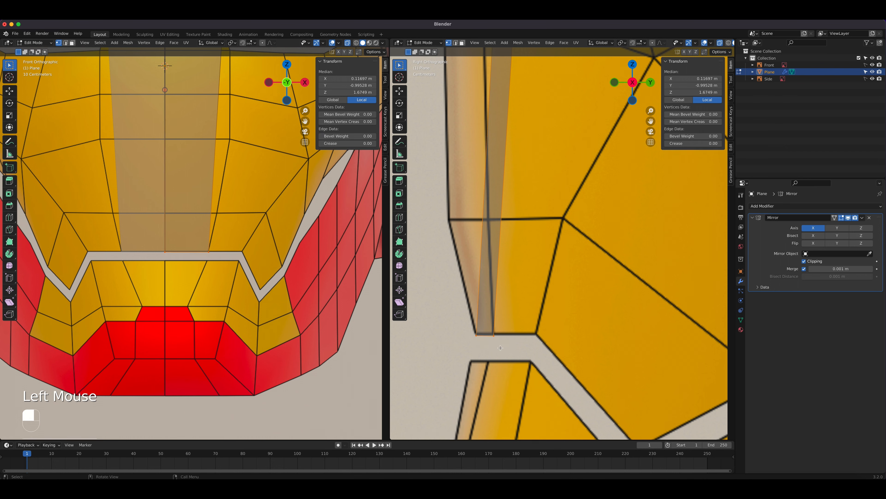
key(g)
key(z)
click(510, 344)
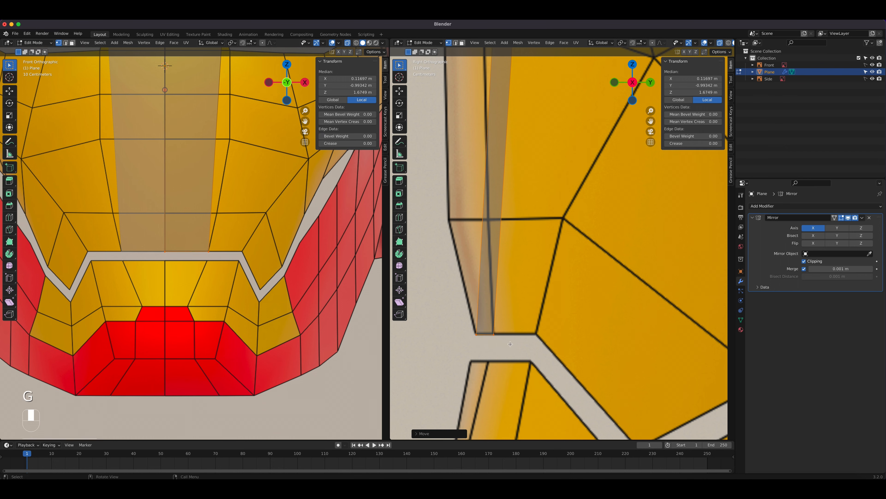
Add four evenly spaced horizontal loop cuts across the long nose strip in the front view
scroll(510, 337, down, 5)
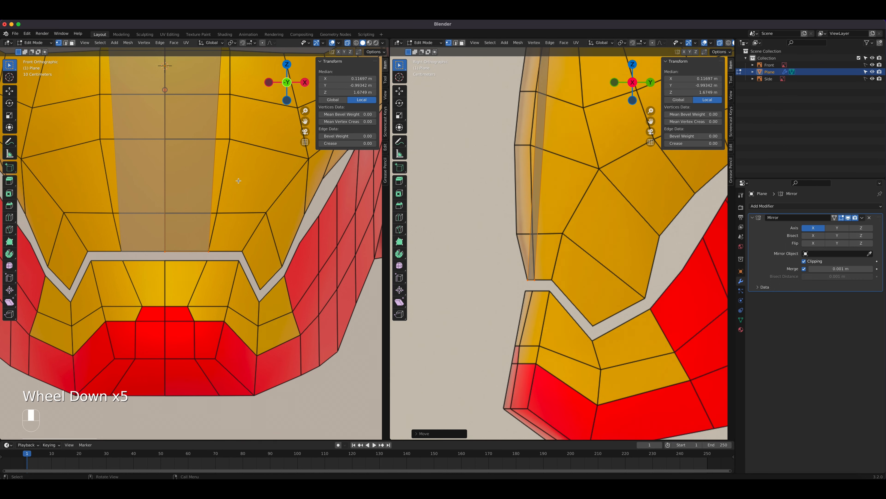
scroll(238, 180, down, 2)
shift+middle_drag(239, 181, 253, 240)
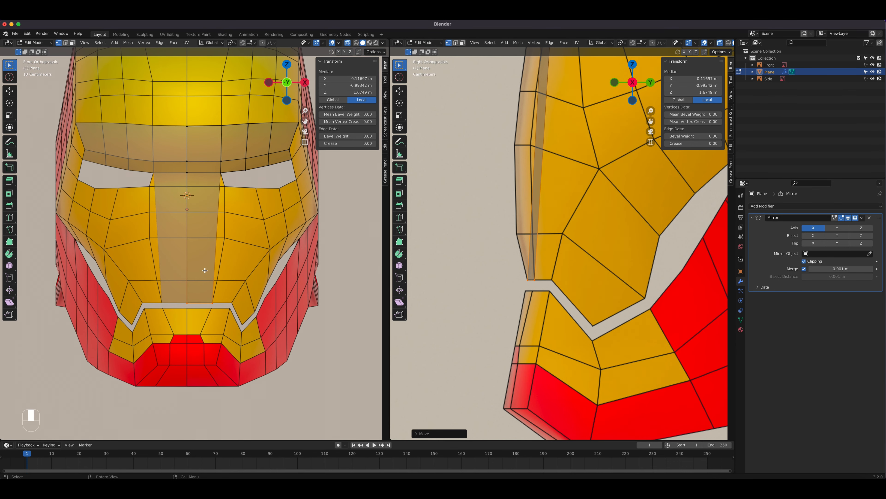
key(ctrl+r)
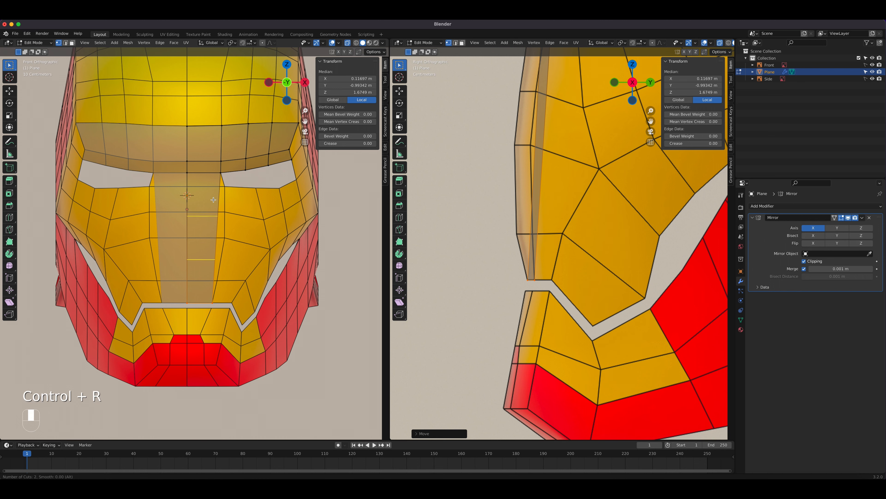
click(213, 199)
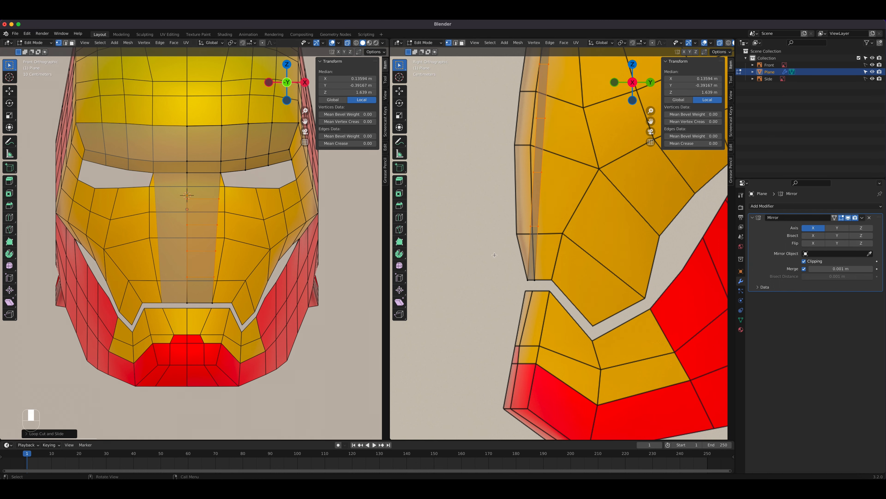
click(201, 277)
scroll(201, 278, up, 2)
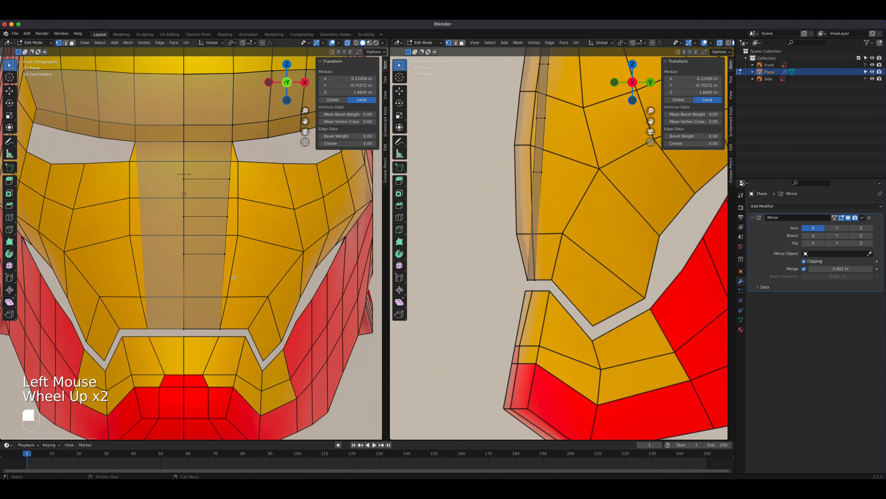
shift+middle_drag(242, 286, 252, 273)
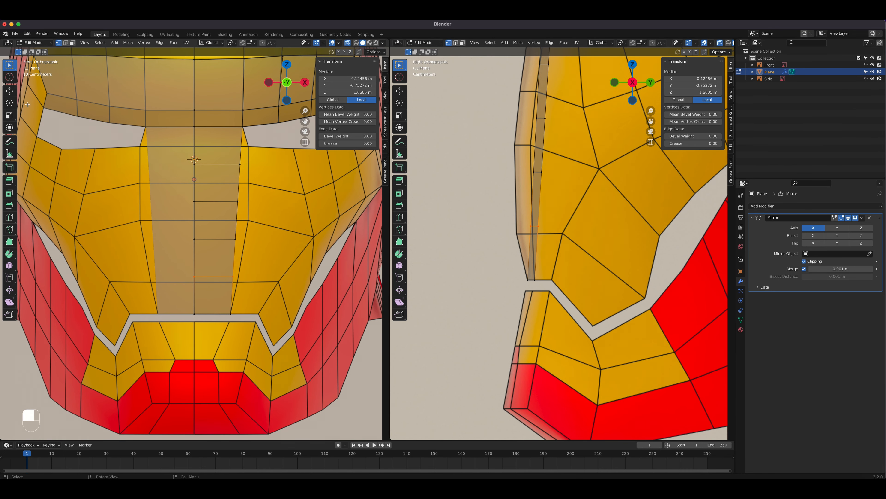
key(g)
key(z)
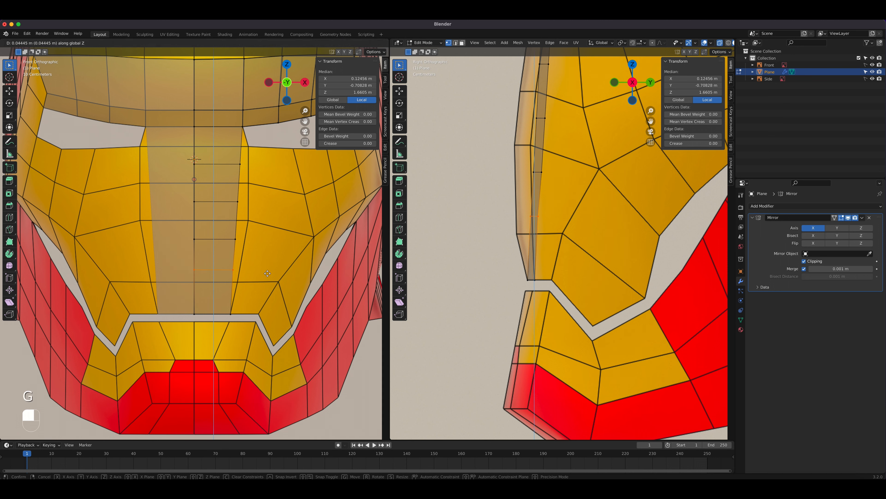
click(270, 262)
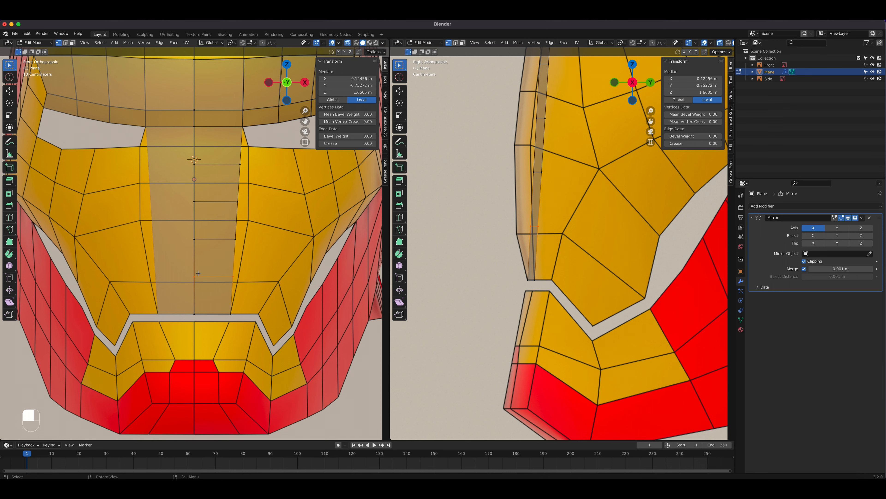
Align the four loop cuts vertically with the reference's horizontal lines, at about local Y 0.08, −0.15, −0.39 and −0.79 m
drag(189, 264, 278, 290)
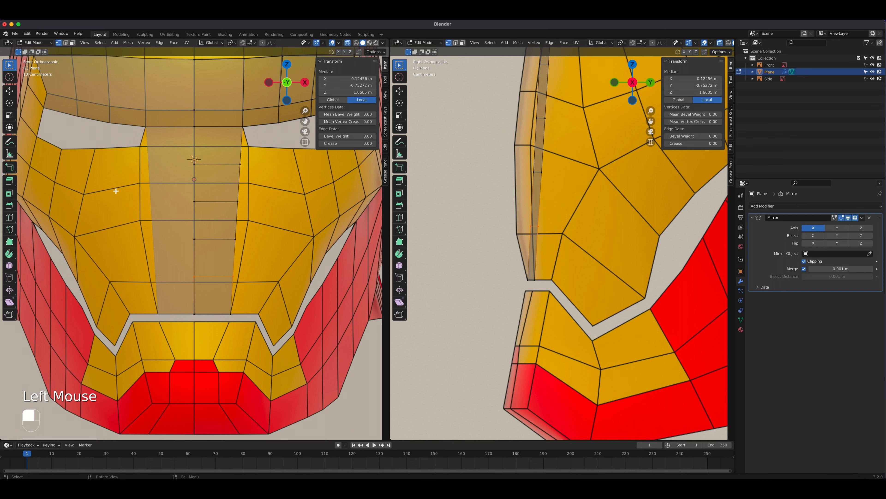
click(16, 94)
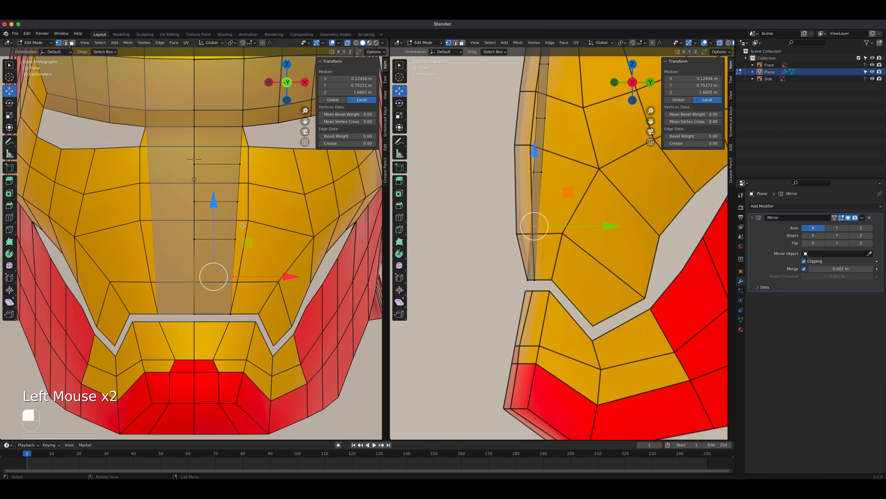
drag(214, 203, 259, 175)
drag(217, 92, 216, 73)
drag(195, 187, 261, 209)
shift+click(182, 200)
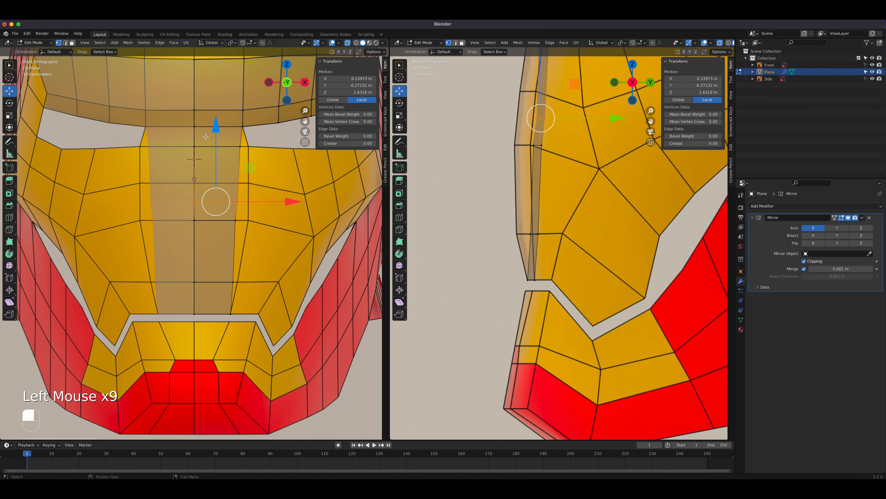
drag(220, 124, 219, 107)
Move the four cuts' outer vertices outward onto the reference panel line, the upper three to about local X 0.35 m and the lowest to 0.28 m
click(240, 146)
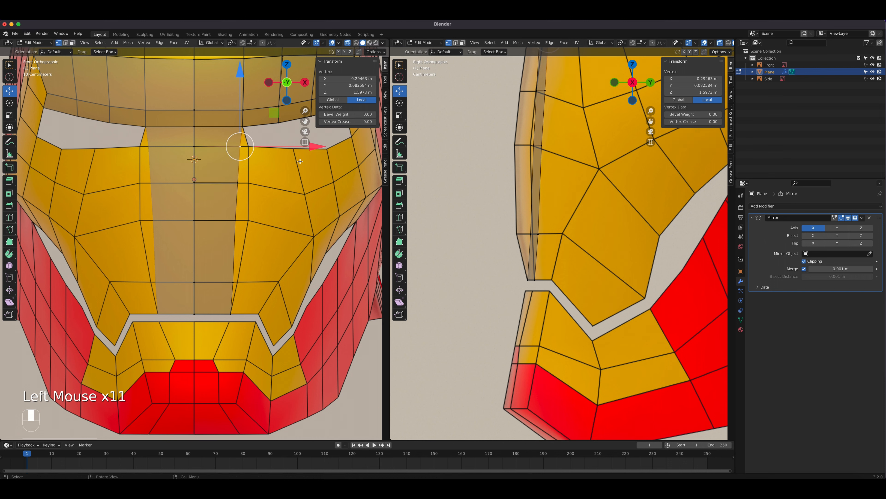
drag(321, 147, 330, 147)
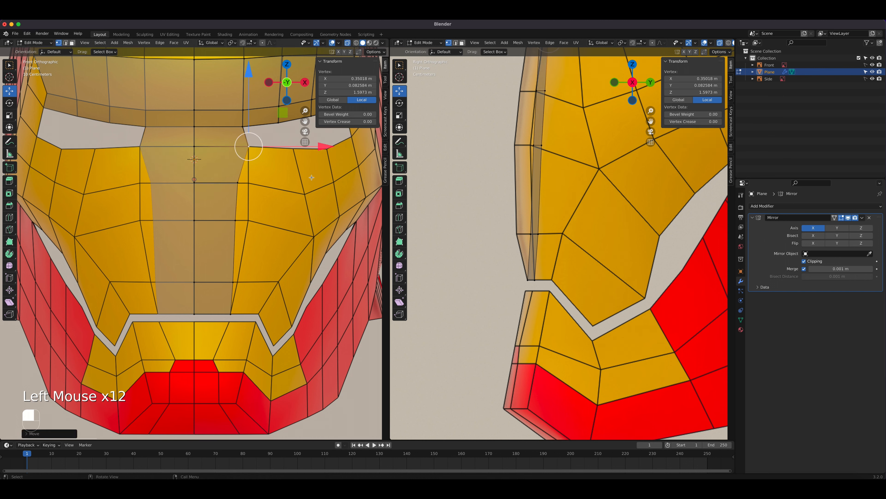
click(238, 182)
drag(307, 182, 328, 182)
click(234, 220)
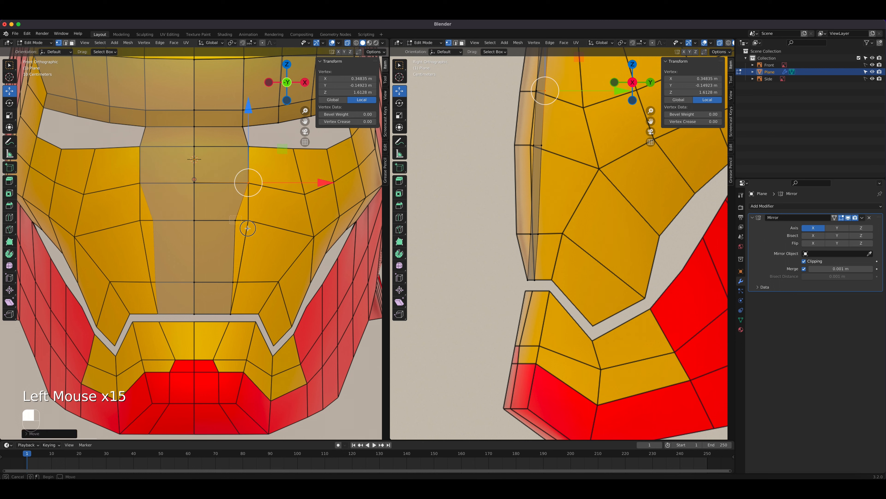
drag(306, 220, 321, 220)
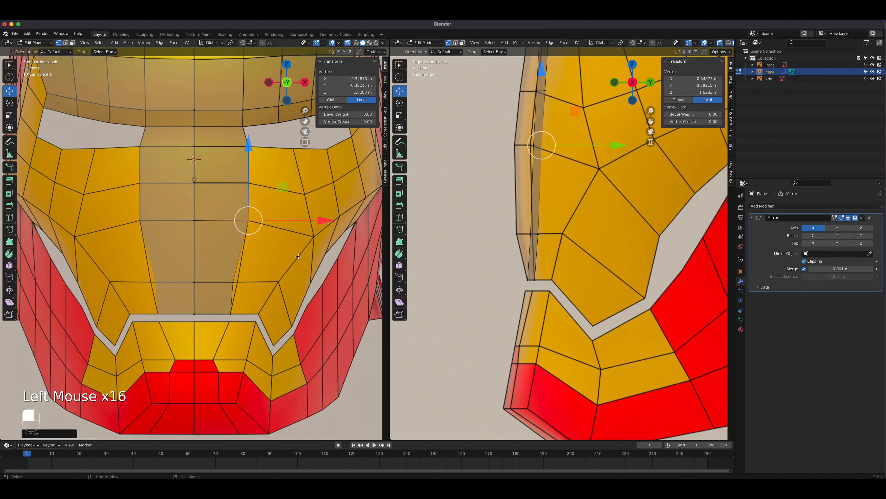
click(227, 281)
drag(307, 281, 313, 282)
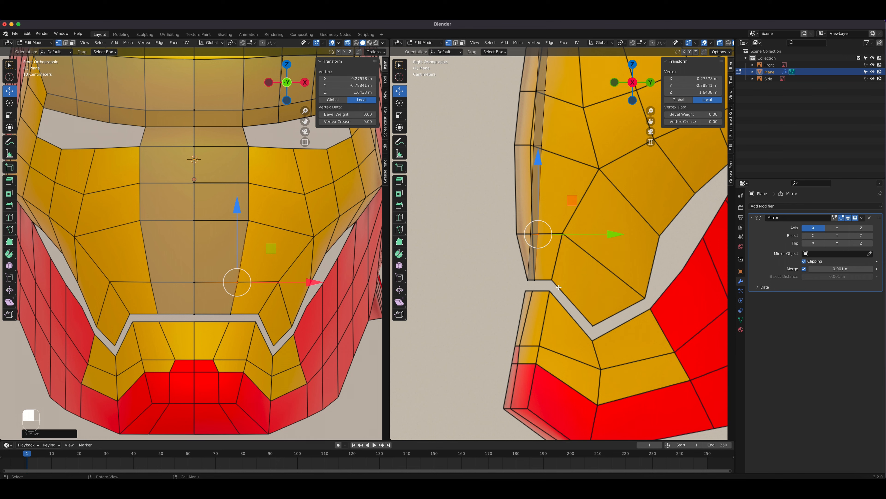
scroll(558, 287, up, 2)
shift+middle_drag(558, 287, 563, 334)
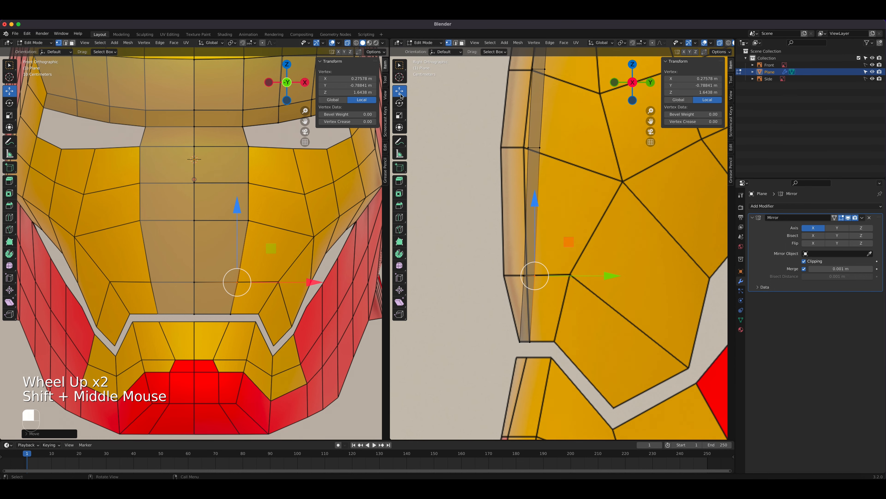
Move the four loop cuts' centre-line vertices forward onto the side reference profile, the middle two to about local Z 1.75 and 1.72 m
drag(528, 276, 517, 278)
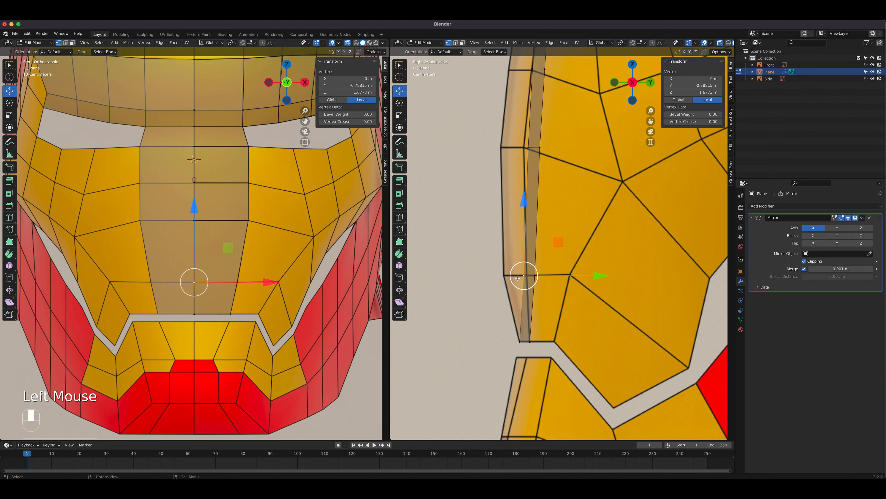
drag(599, 274, 578, 275)
click(529, 148)
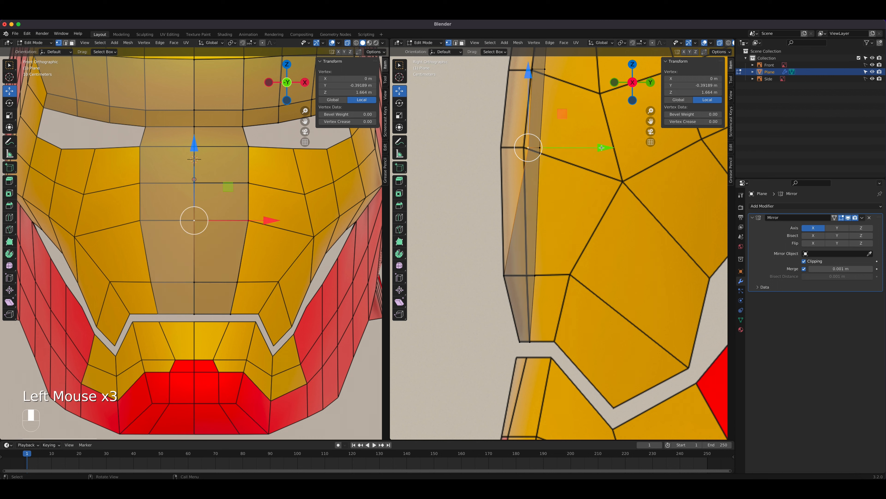
drag(600, 147, 571, 151)
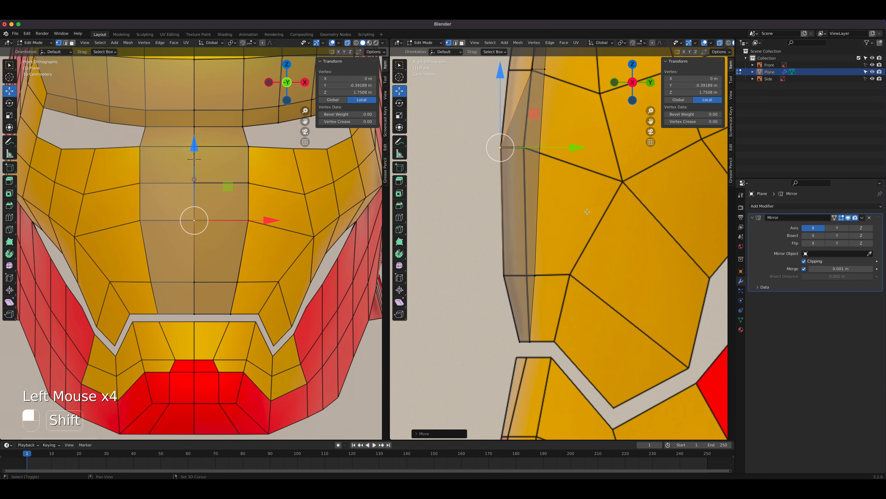
shift+middle_drag(568, 152, 566, 254)
click(525, 171)
drag(598, 171, 575, 174)
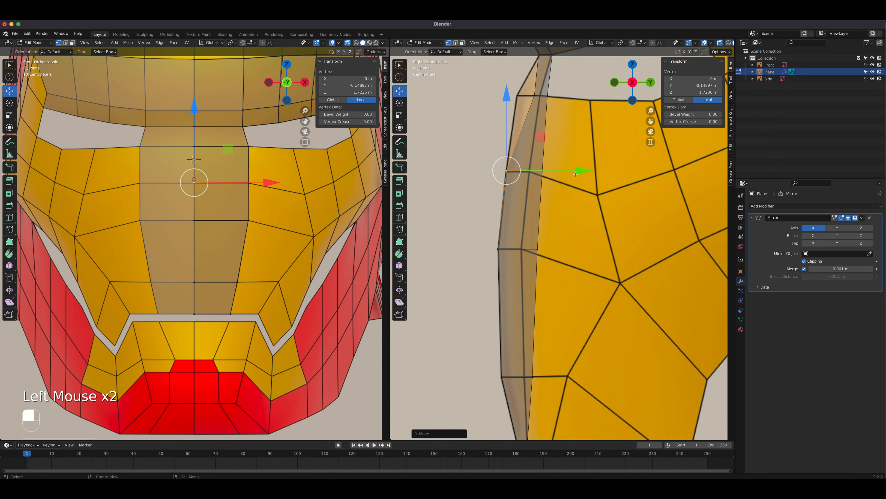
click(537, 94)
drag(603, 96, 584, 178)
Move the uppermost cut's outer vertex forward to about local Z 1.617 m in the side view and check it from above
click(551, 95)
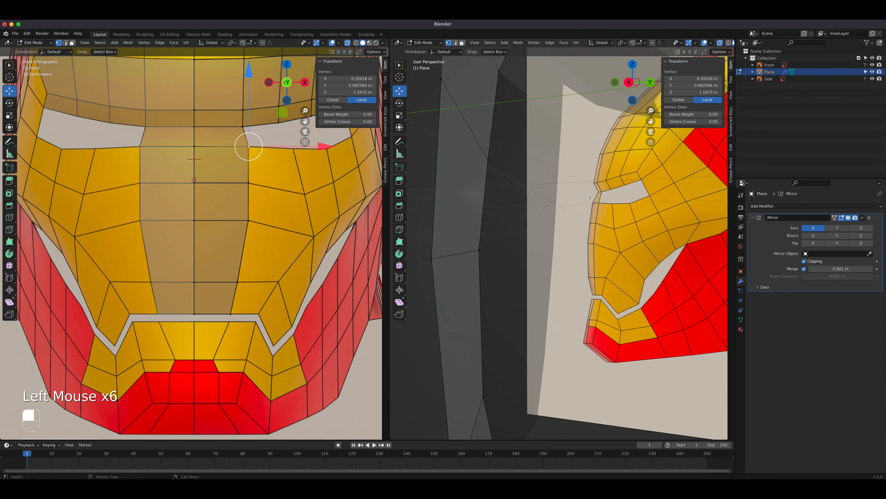
key(KP_3)
shift+middle_drag(609, 136, 599, 214)
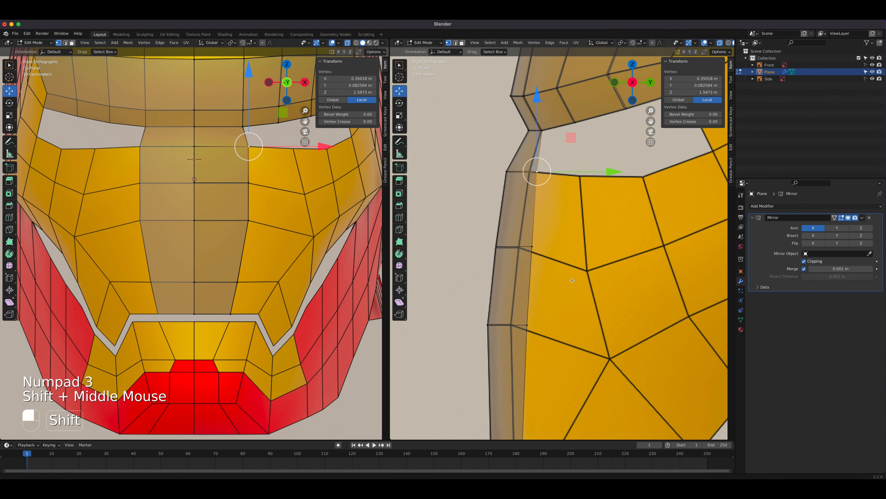
drag(611, 174, 603, 172)
key(grave)
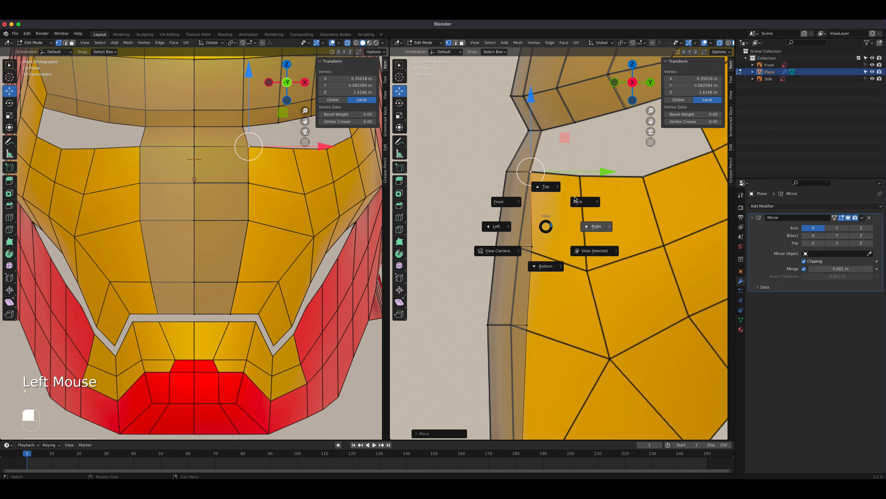
click(550, 214)
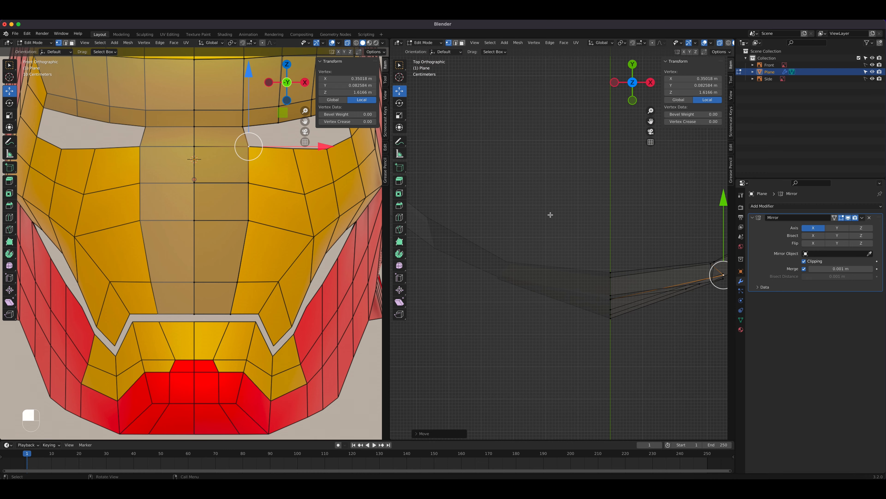
key(KP_3)
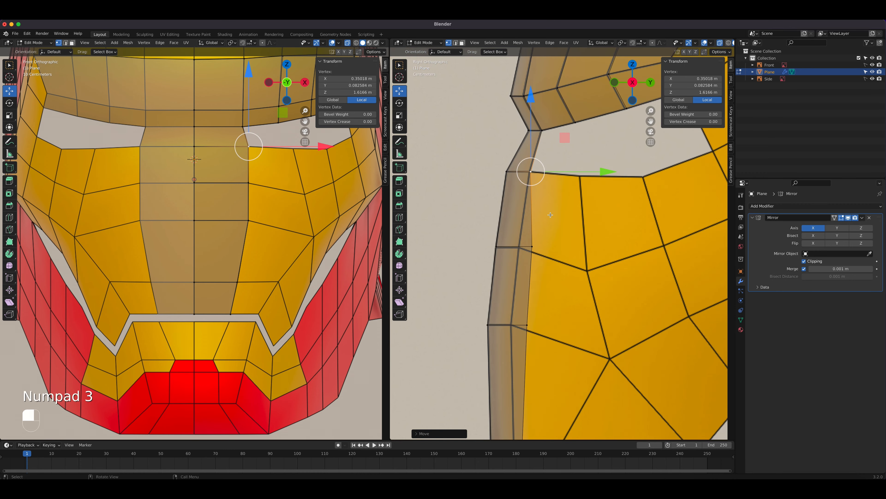
Move the other three cuts' outer vertices forward onto the side reference line, the lower two to about local Z 1.678 and 1.670 m
click(532, 246)
drag(607, 247, 590, 250)
click(527, 325)
drag(607, 326, 589, 329)
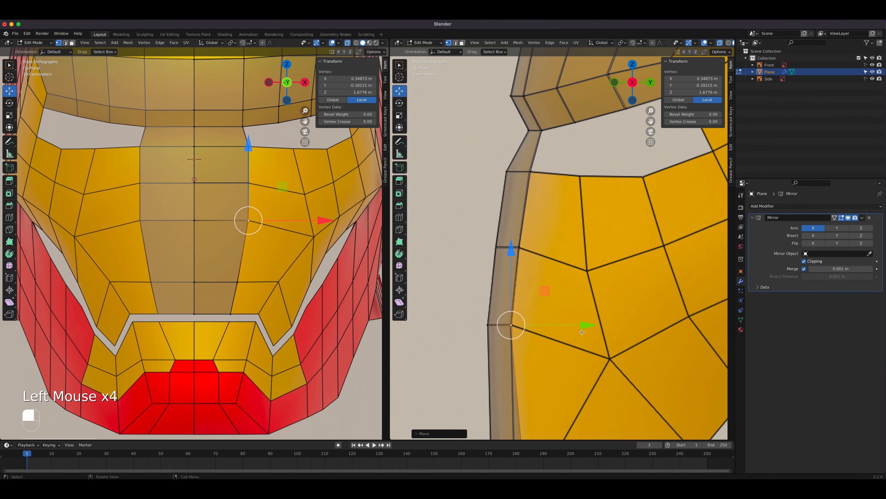
shift+middle_drag(582, 332, 705, 278)
click(498, 281)
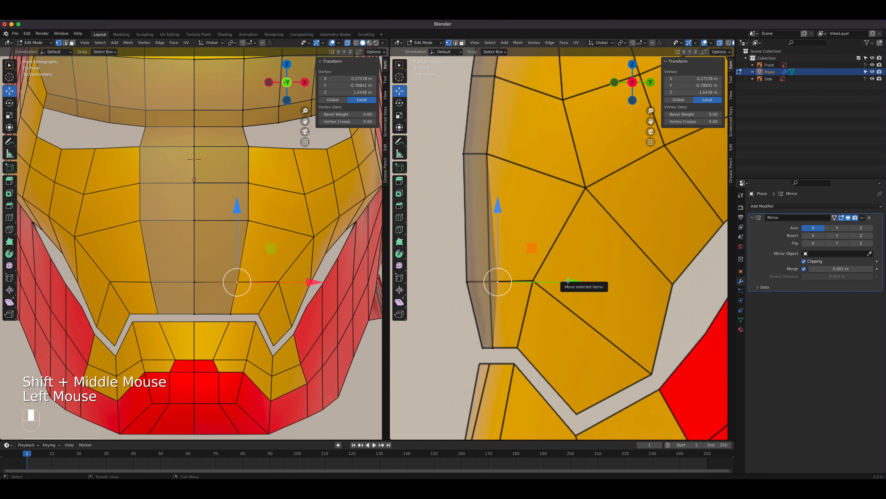
drag(568, 280, 559, 282)
scroll(562, 259, up, 4)
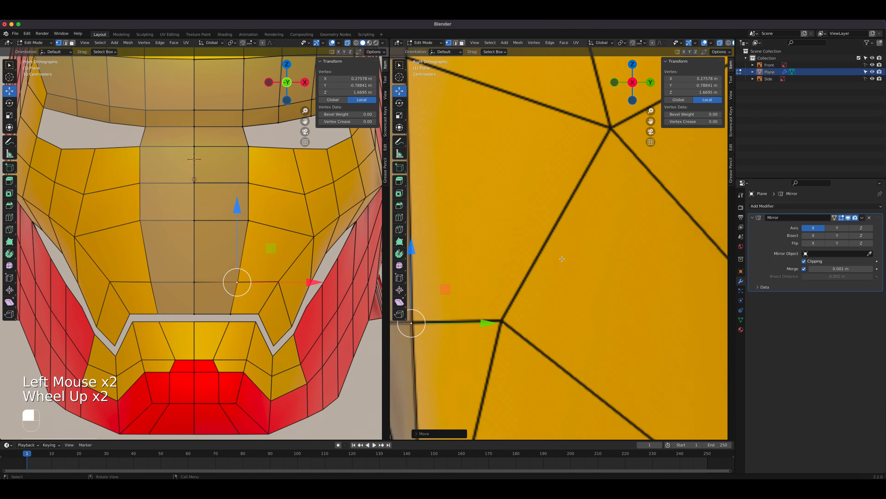
scroll(561, 259, up, 1)
scroll(569, 257, down, 4)
middle_drag(562, 259, 594, 241)
key(KP_3)
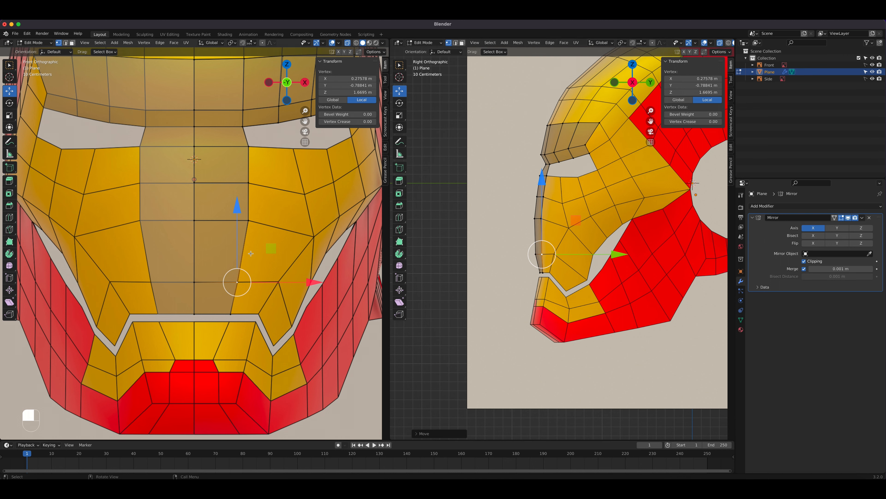
Extrude the nose strip's two outer edges between the upper three cuts sideways across the cheek to about median local X 1.01 m
key(2)
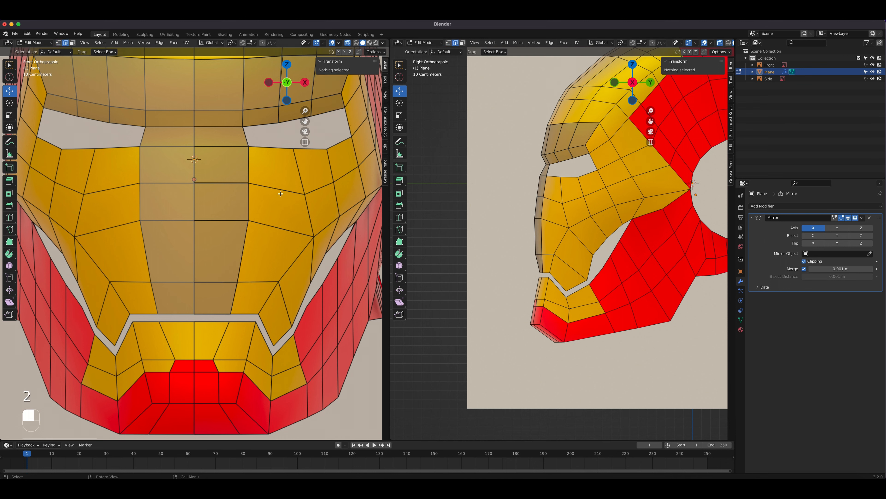
shift+middle_drag(281, 193, 261, 264)
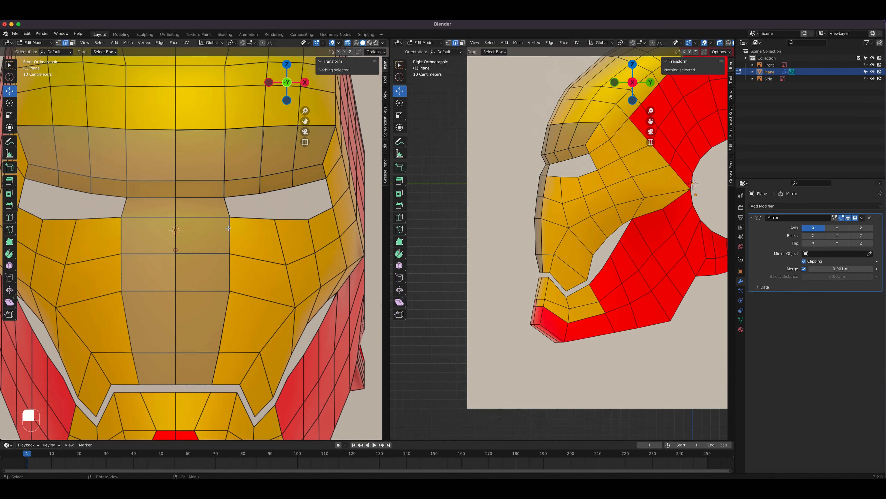
click(229, 246)
key(shift)
shift+click(231, 271)
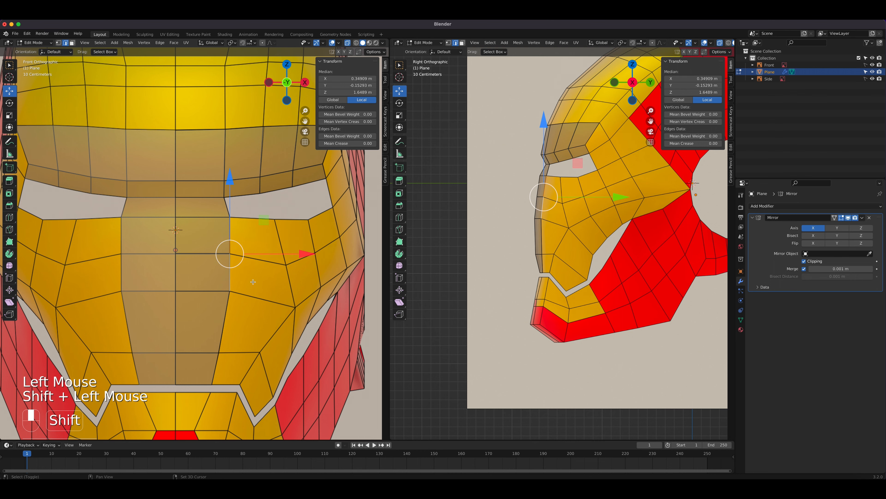
scroll(242, 259, down, 1)
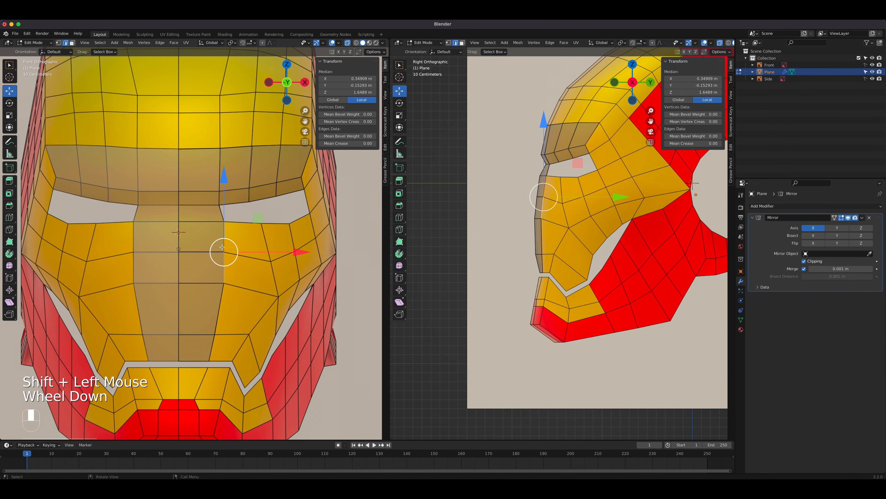
scroll(242, 260, down, 1)
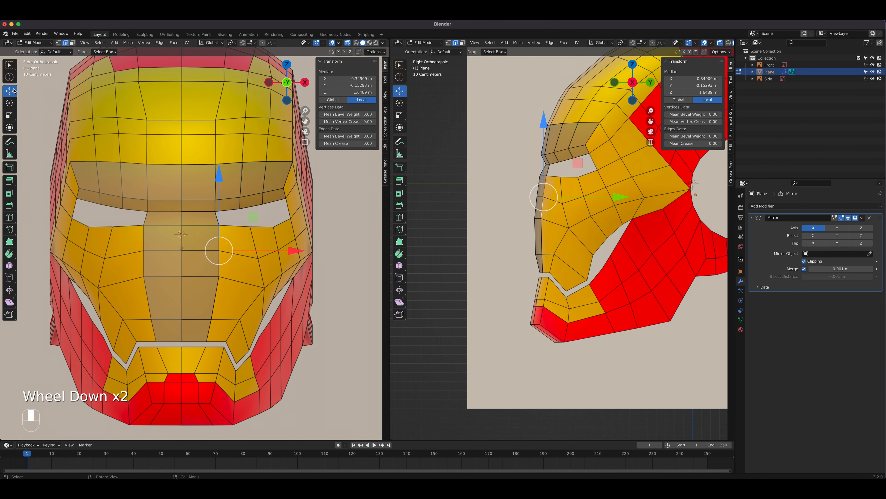
click(13, 66)
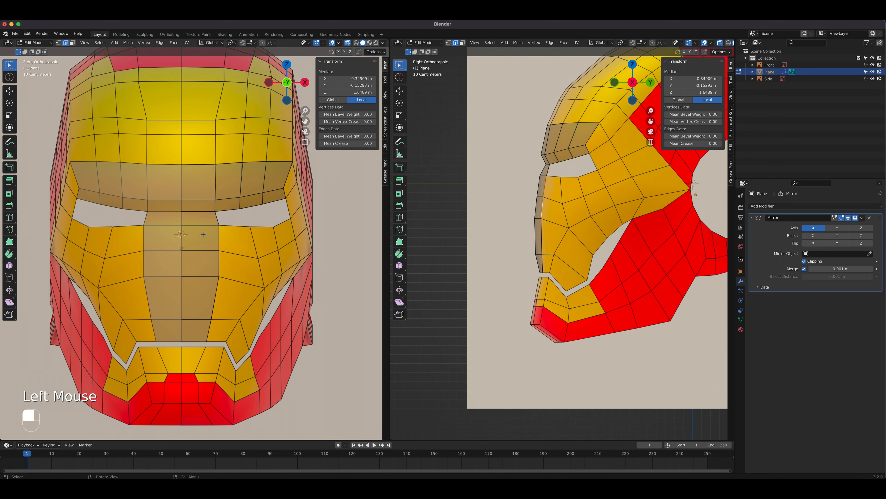
key(e)
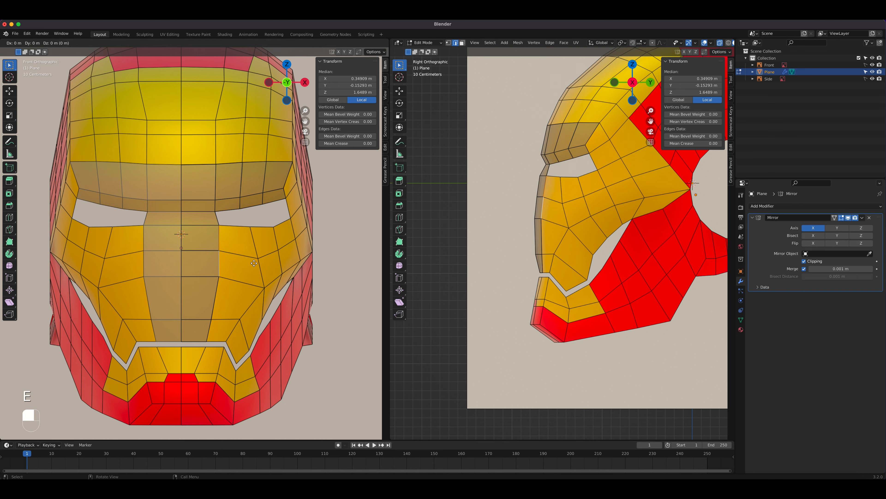
key(g)
click(275, 261)
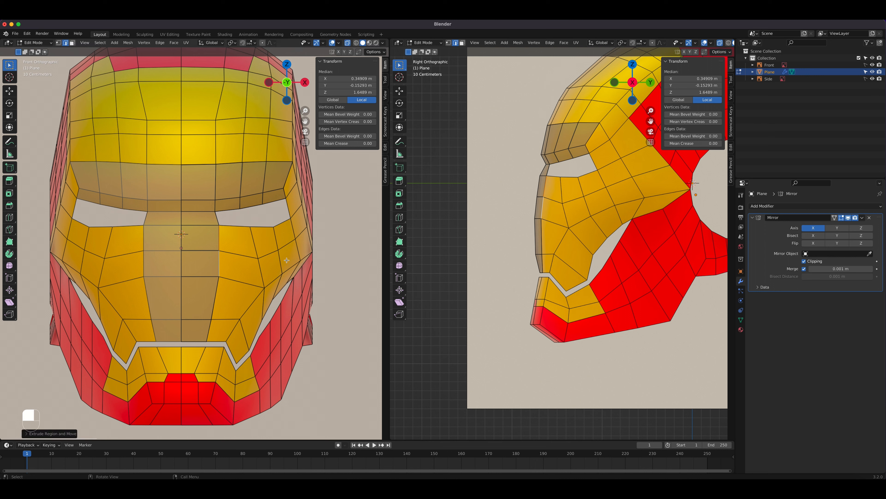
key(g)
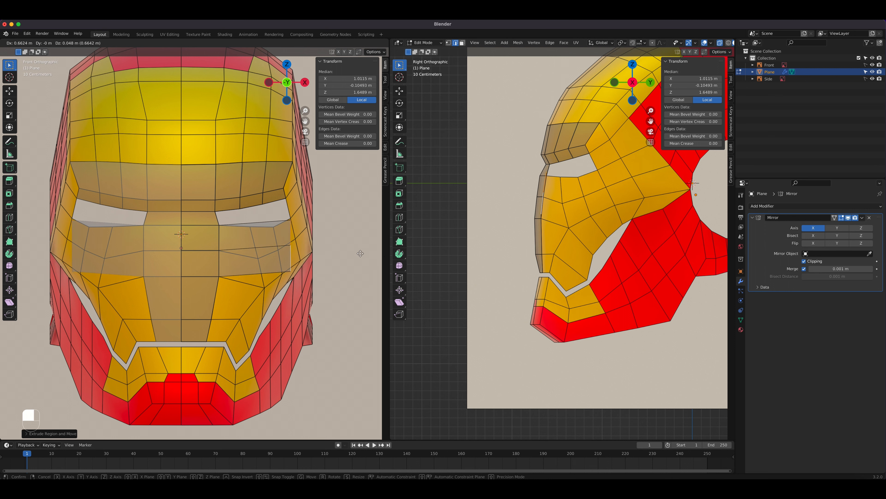
click(360, 254)
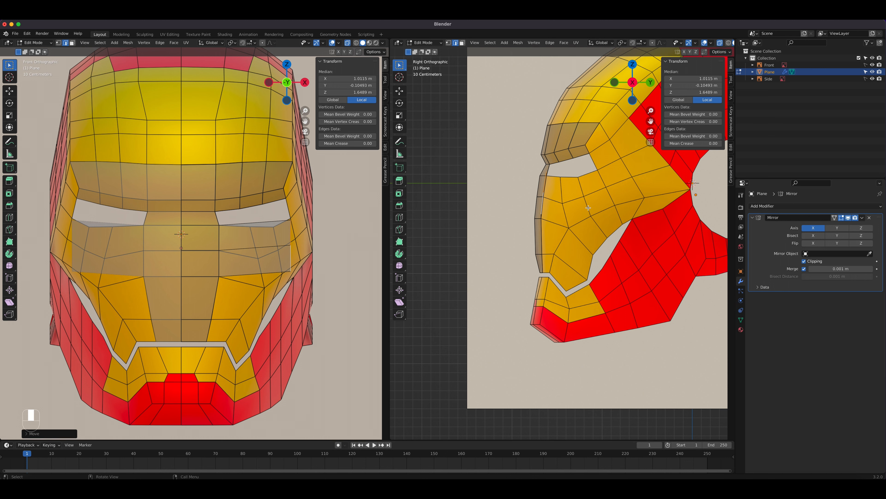
Move the extruded edges back to about median local Y 0.08, Z 0.39 m and rotate them to the cheek panel's rear slant
key(g)
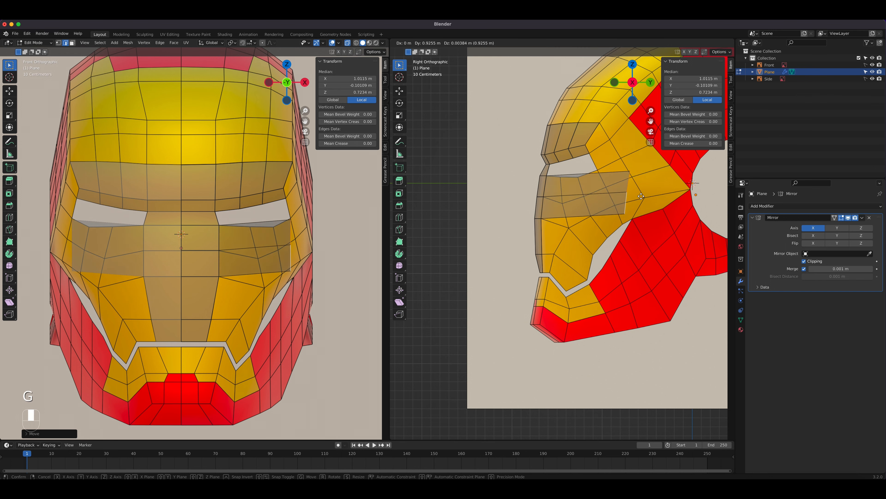
click(662, 244)
shift+middle_drag(663, 245, 600, 317)
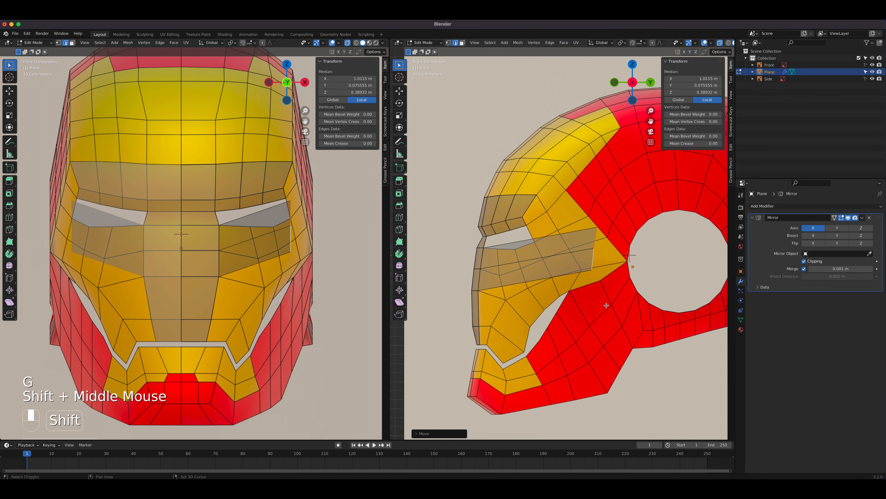
key(r)
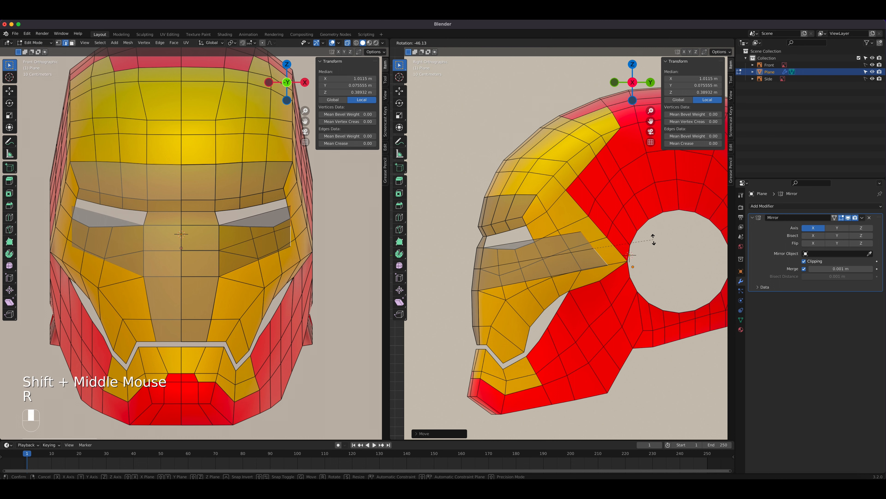
click(647, 232)
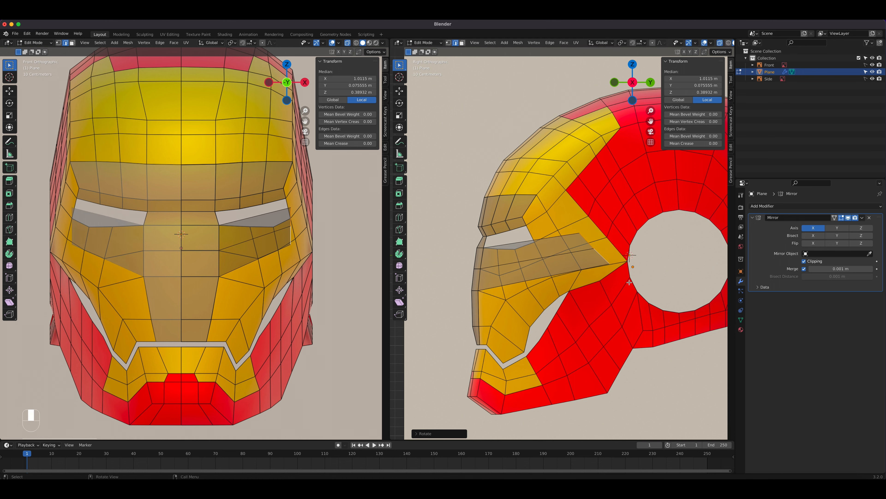
Scale up the slanted edges slightly and shift them to about median local Y 0.175, Z 0.247 m, near the cheek panel's rear border
key(s)
click(648, 302)
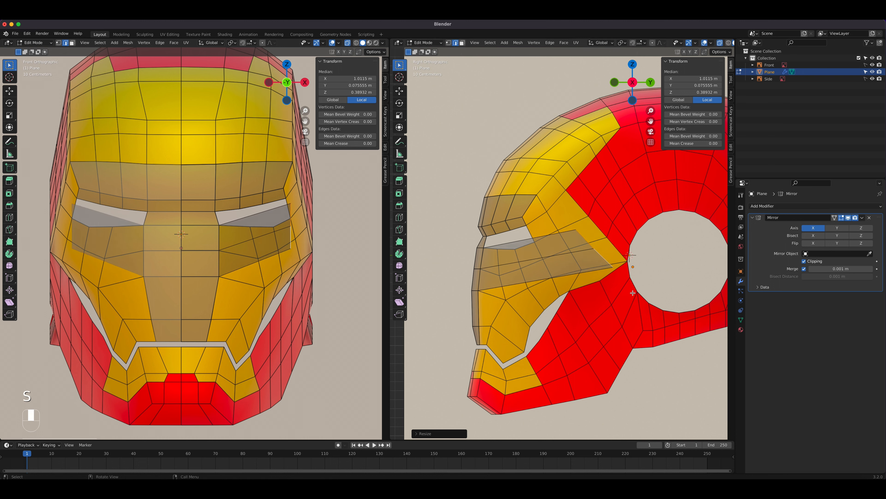
key(g)
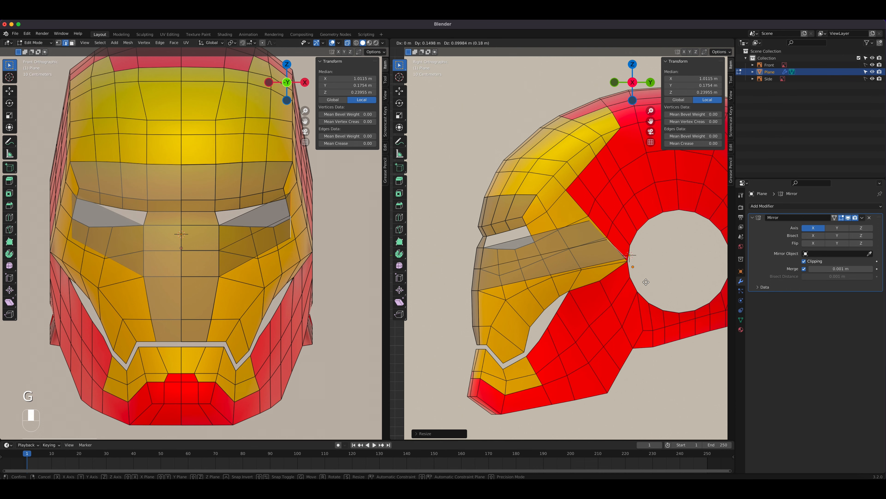
click(645, 282)
Move the cheek panel's upper rear vertex onto the side reference corner, at about local Y 0.434, Z 0.457 m
scroll(646, 282, up, 2)
shift+middle_drag(643, 284, 600, 286)
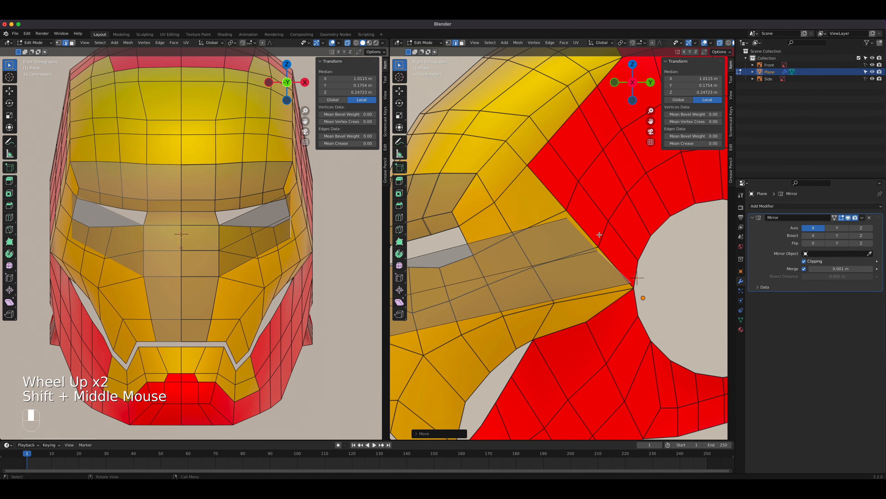
click(448, 42)
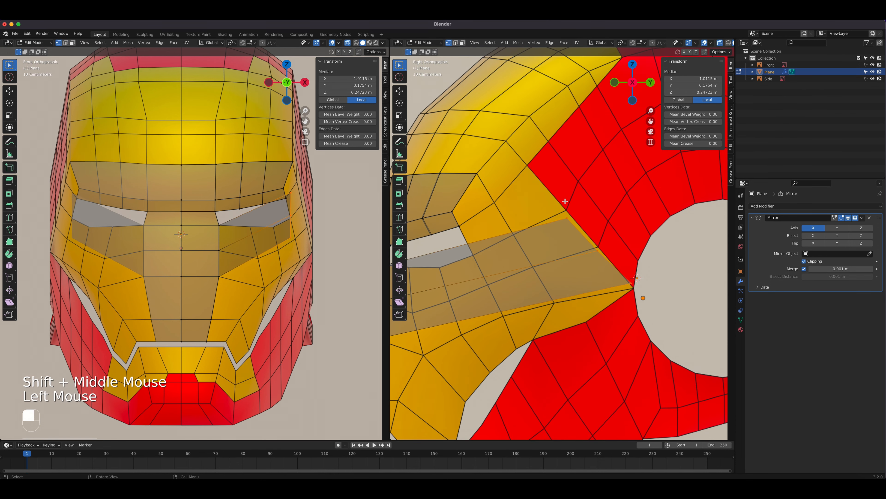
click(567, 218)
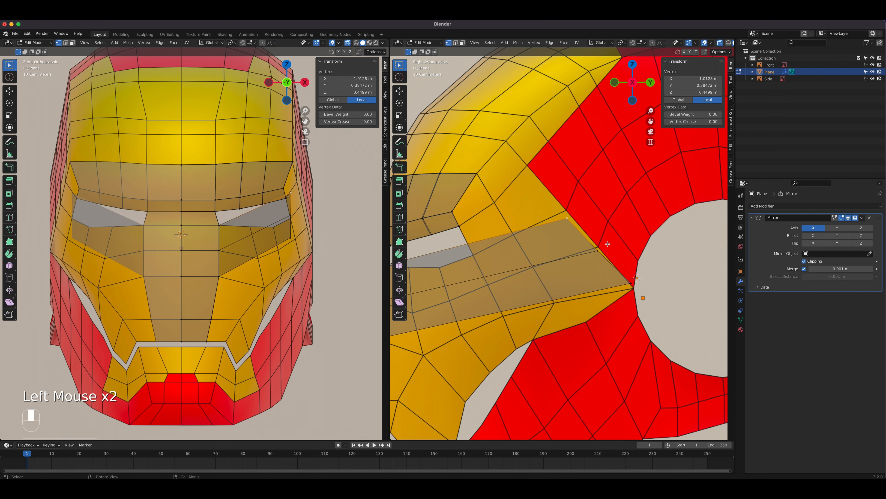
key(g)
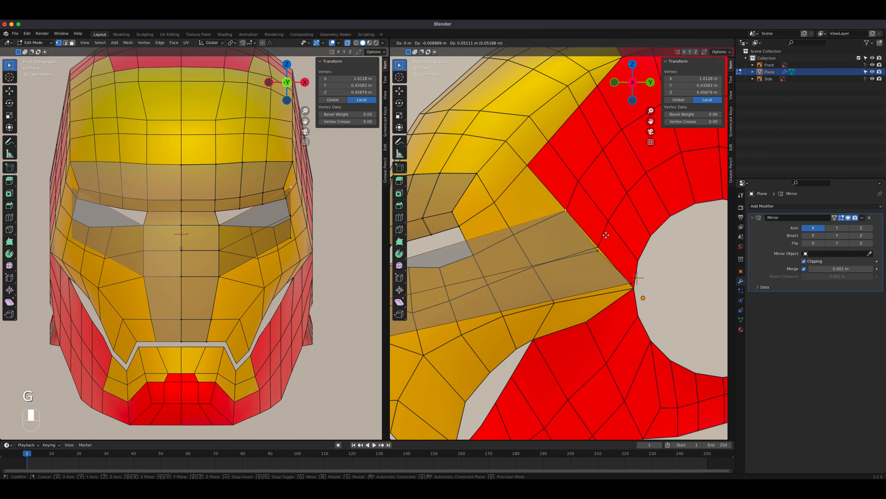
click(606, 236)
Fit the other two rear cheek vertices to the side reference at about local Y 0.197, Z 0.251 m and Y -0.067, Z 0.025 m
click(604, 255)
key(g)
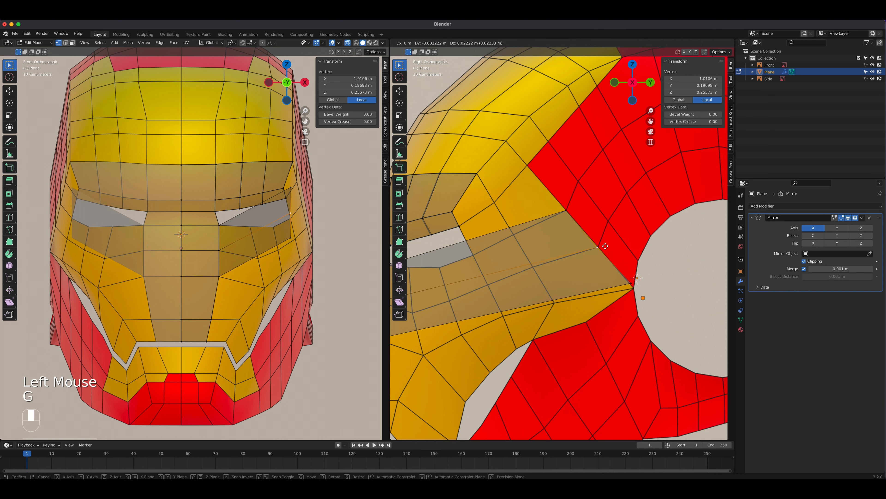
click(615, 255)
click(633, 287)
key(g)
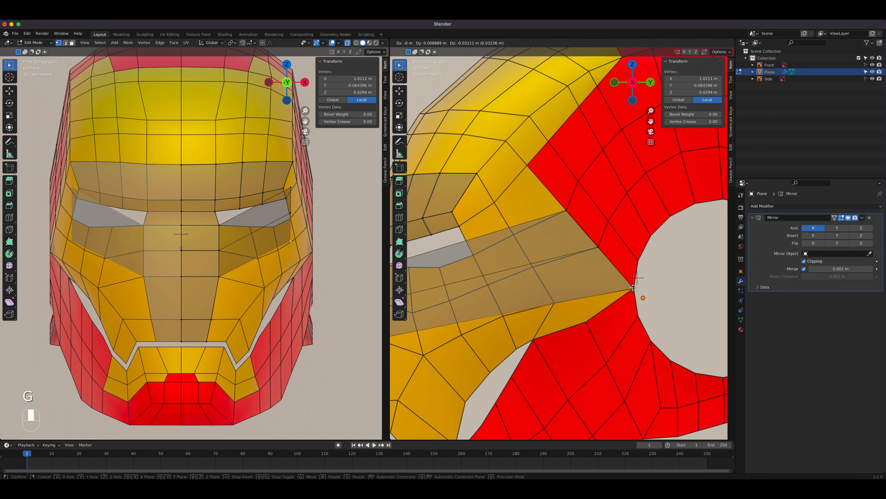
click(633, 287)
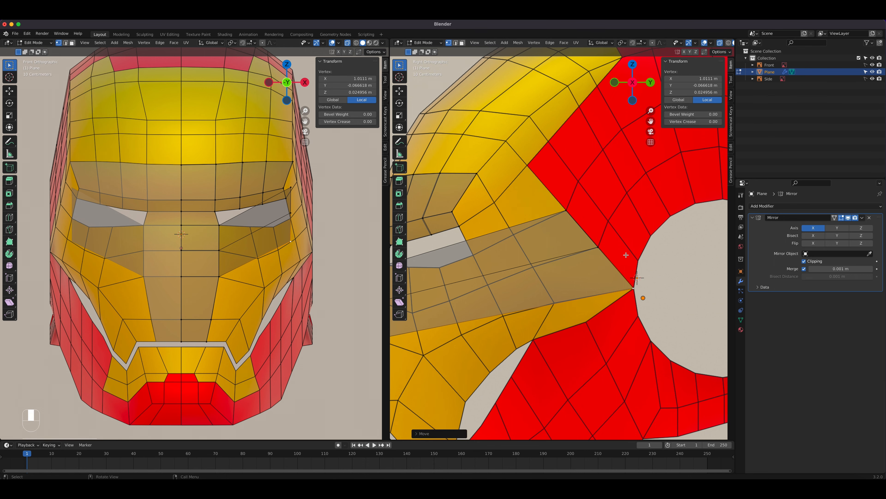
Move the lowest rear cheek vertex outward to about local X 1.214 m on the front reference and adjust its local Y to about -0.063 m
scroll(601, 238, down, 2)
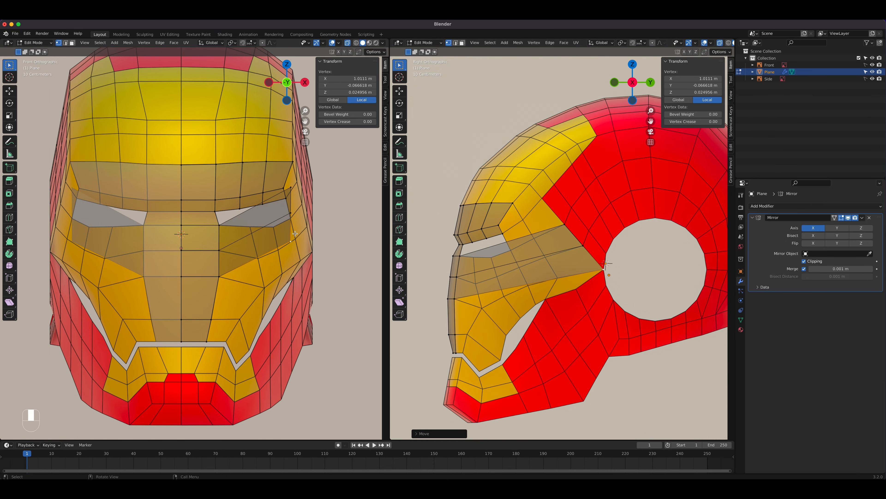
scroll(319, 251, up, 2)
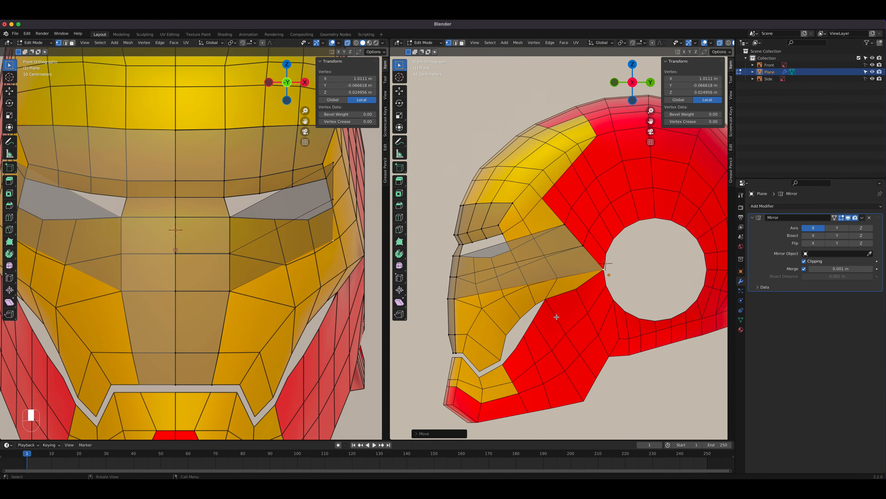
shift+middle_drag(313, 258, 233, 312)
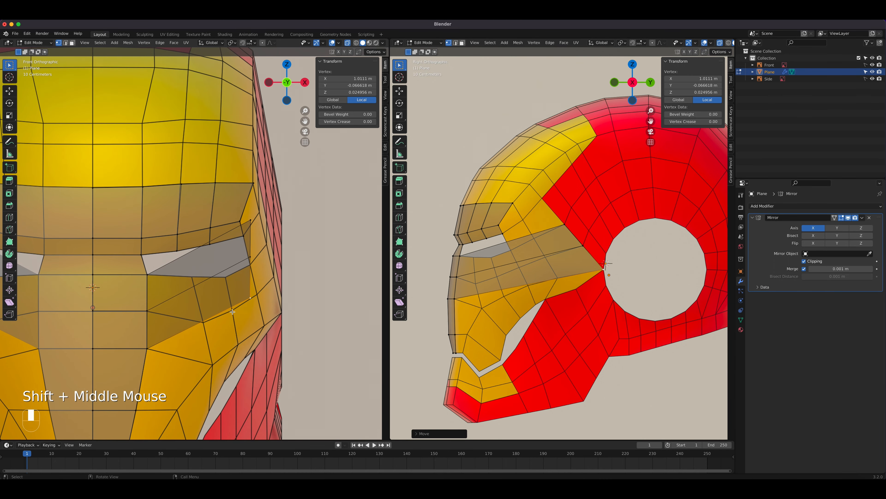
scroll(270, 274, up, 2)
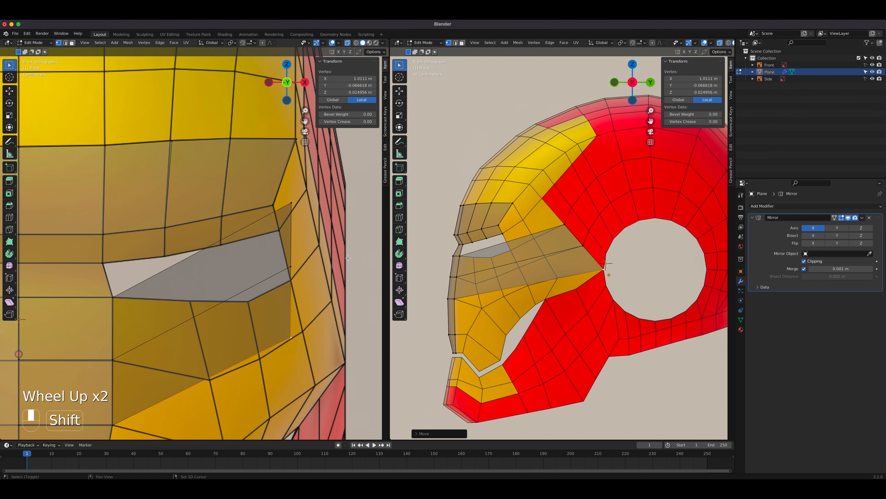
shift+scroll(341, 256, up, 1)
shift+middle_drag(341, 255, 284, 272)
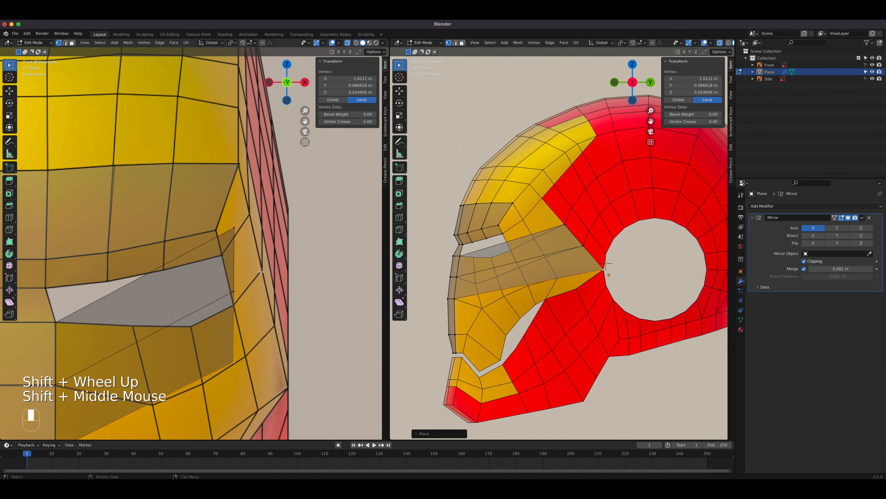
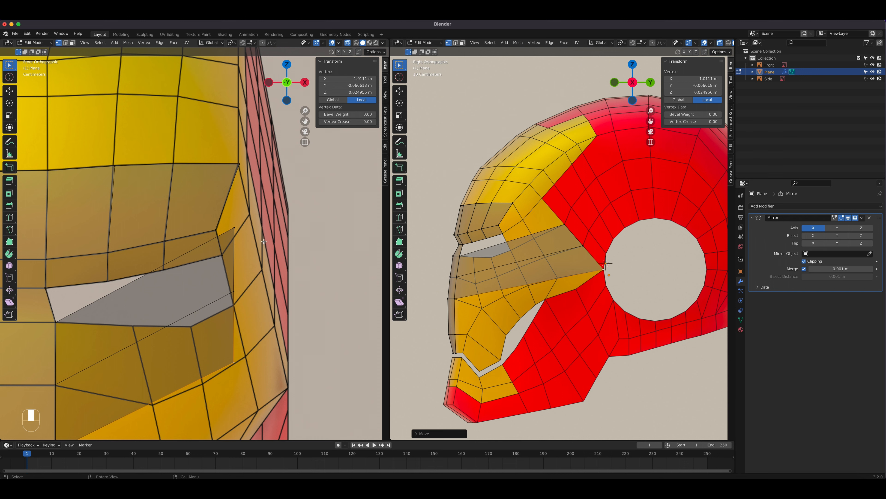
click(243, 359)
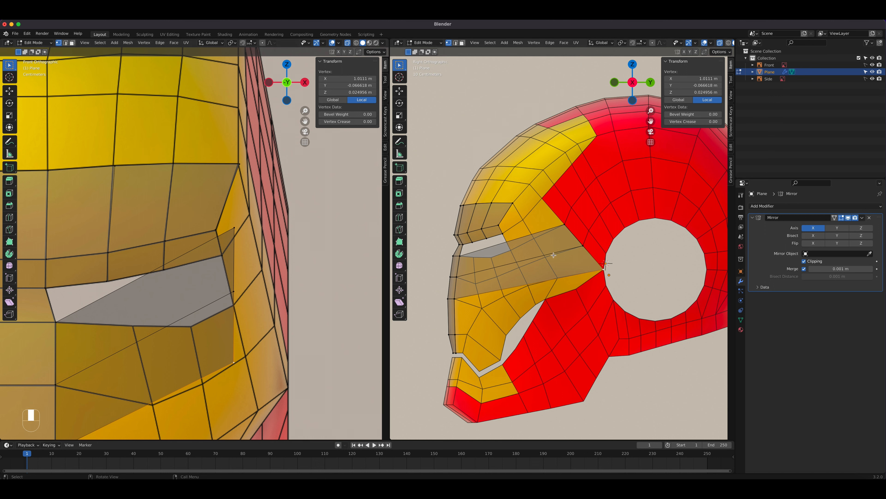
click(11, 91)
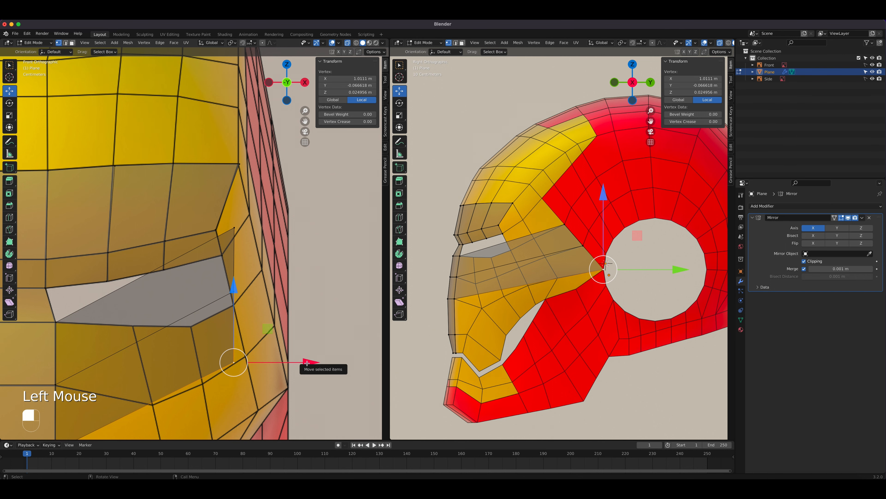
drag(307, 362, 363, 360)
scroll(307, 380, up, 1)
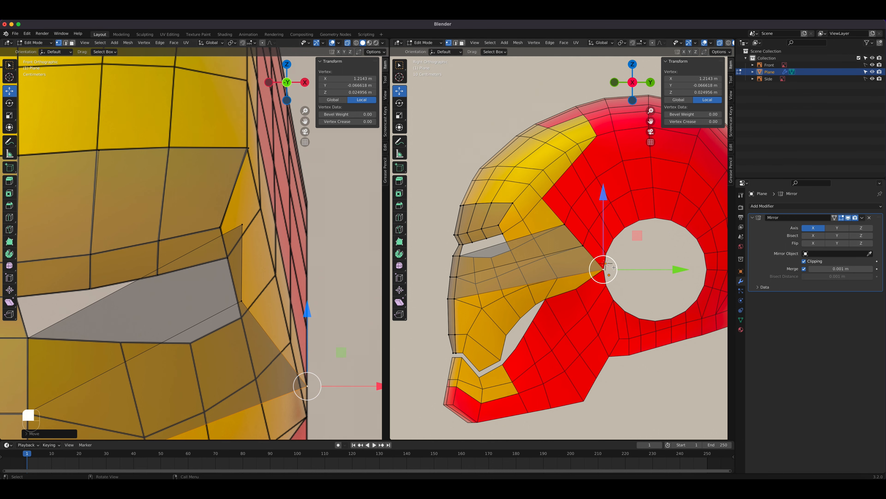
scroll(614, 267, up, 3)
drag(647, 222, 648, 217)
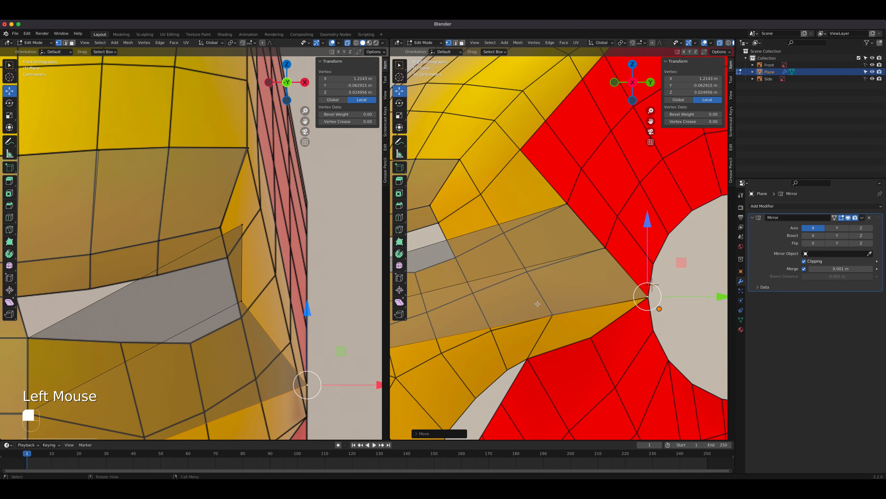
Move the middle and upper rear cheek vertices outward onto the front reference, to about local X 1.163 and 1.117 m
click(243, 300)
drag(242, 299, 366, 296)
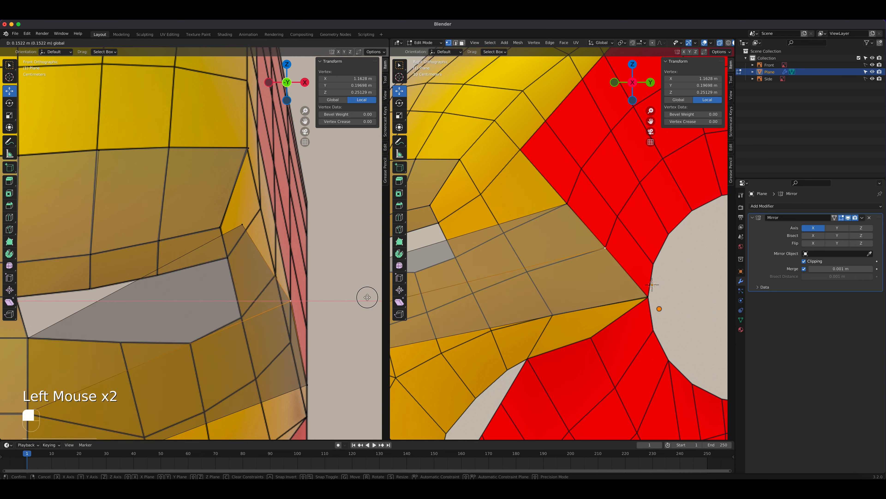
click(243, 224)
drag(323, 223, 354, 222)
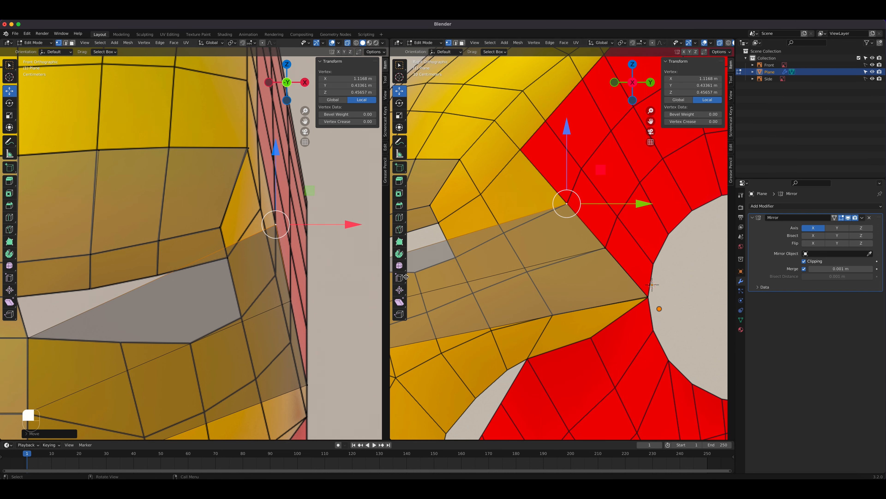
Add one vertical loop cut across the cheek panel and slide it rearward to about median local X 0.908, Z 0.686 m
scroll(531, 278, down, 3)
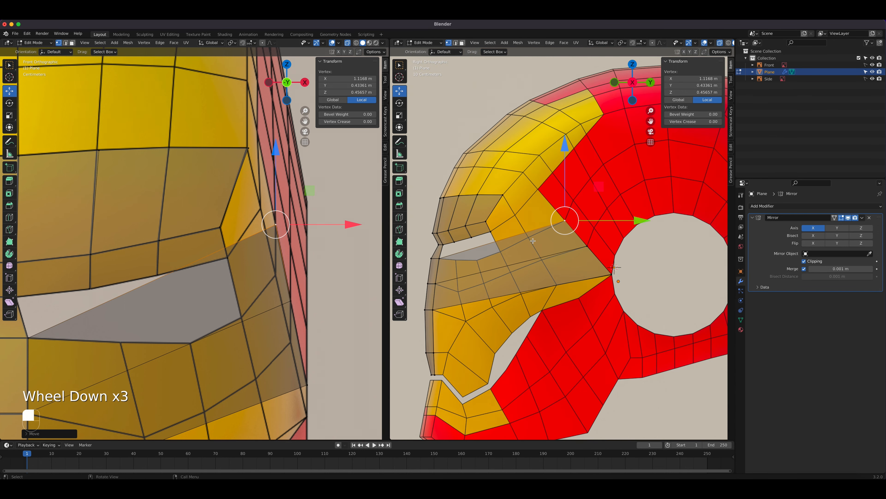
key(ctrl+r)
click(499, 241)
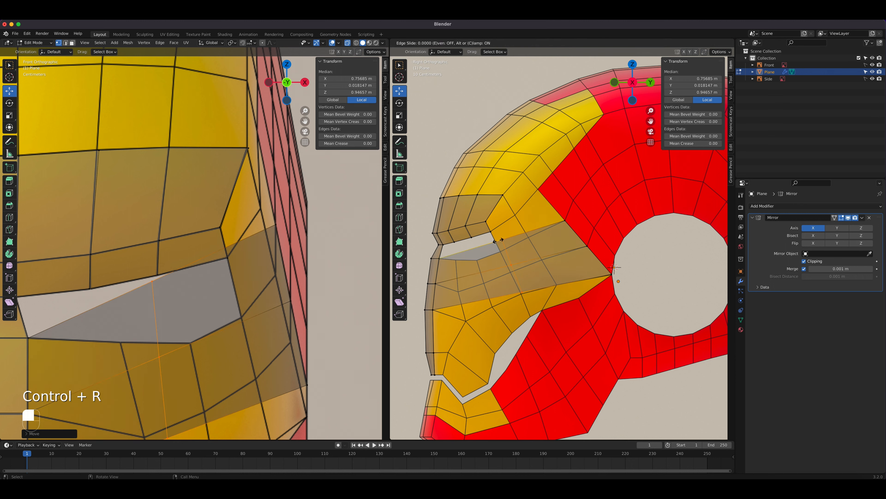
click(523, 241)
Fit the new cut's middle, lower and upper vertices to the side reference at about local Z 0.669, 0.531 and 0.797 m
scroll(515, 268, up, 4)
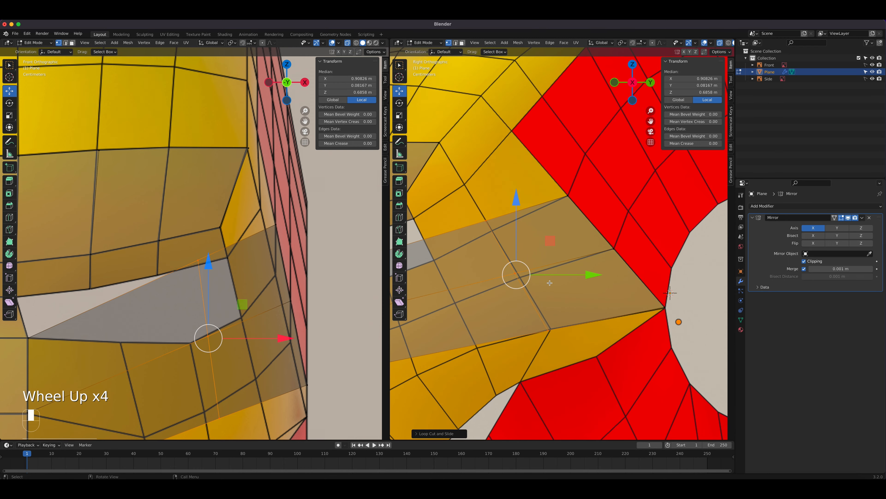
click(516, 273)
drag(578, 273, 577, 278)
key(g)
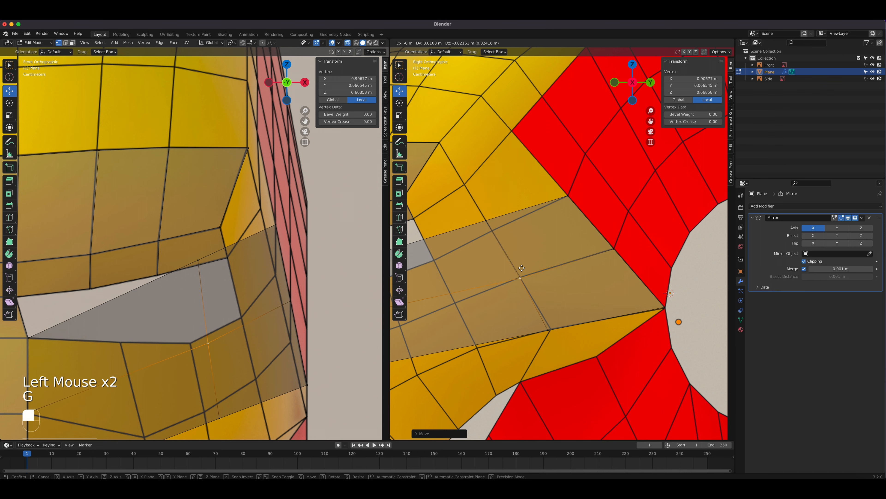
click(520, 267)
click(549, 327)
key(g)
click(572, 323)
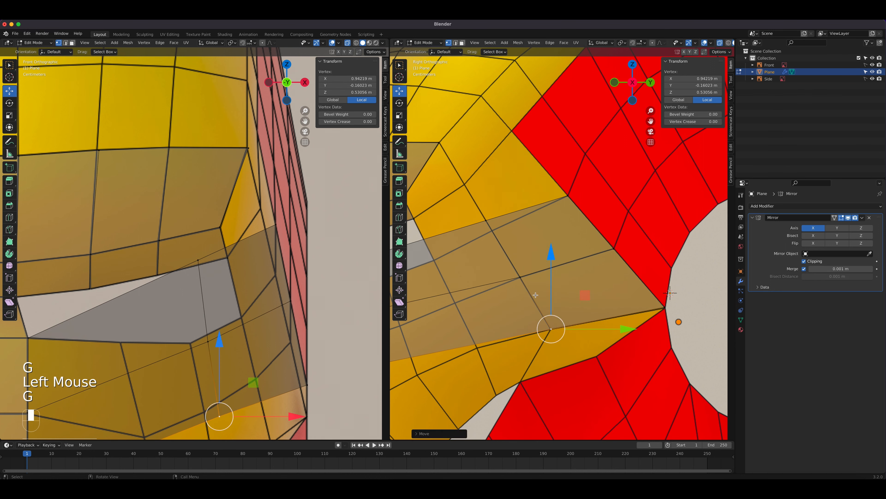
click(489, 226)
key(g)
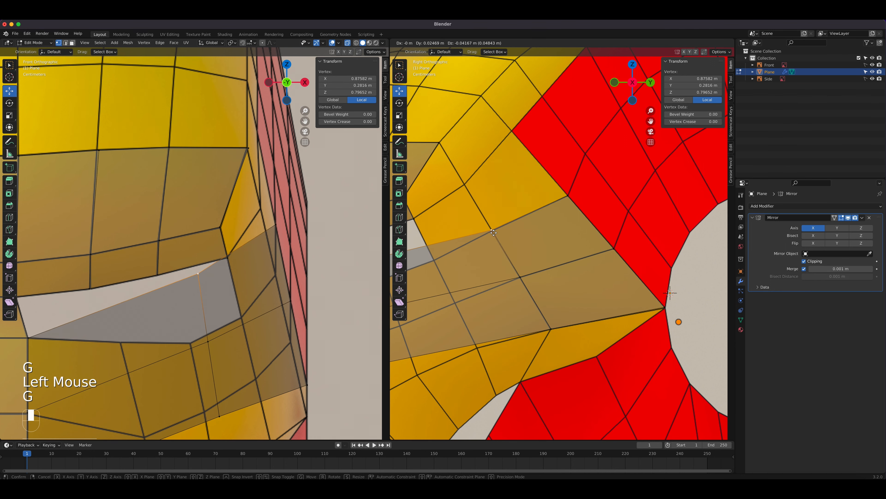
click(494, 232)
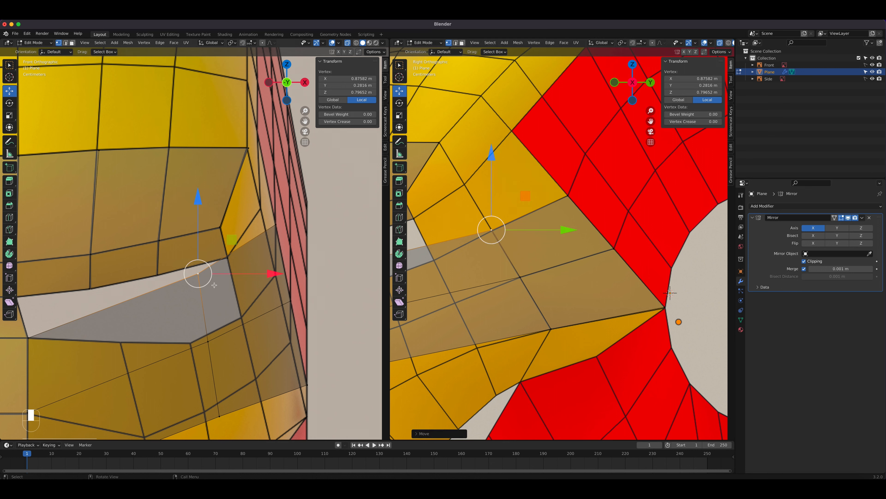
Move the cut's three vertices outward to match the front reference, the lowest one to about local X 1.212 m
drag(275, 273, 355, 270)
click(208, 341)
drag(280, 341, 370, 340)
shift+middle_drag(230, 331, 189, 196)
click(181, 283)
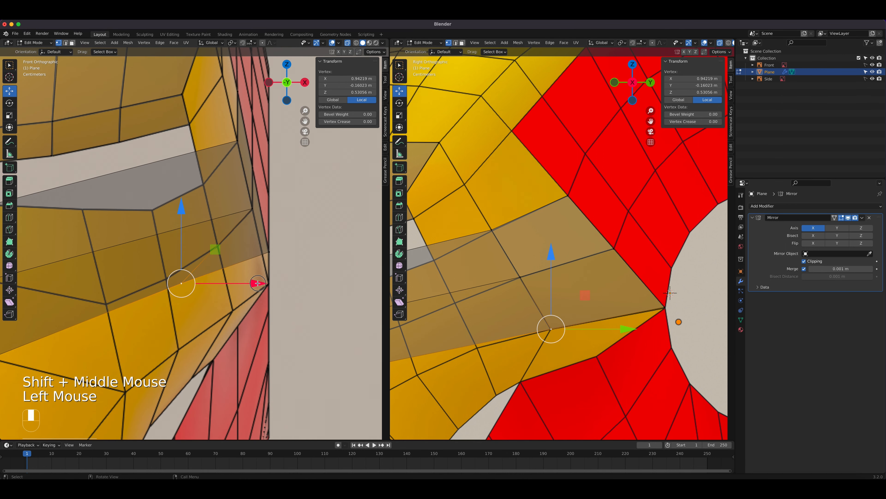
drag(257, 283, 347, 279)
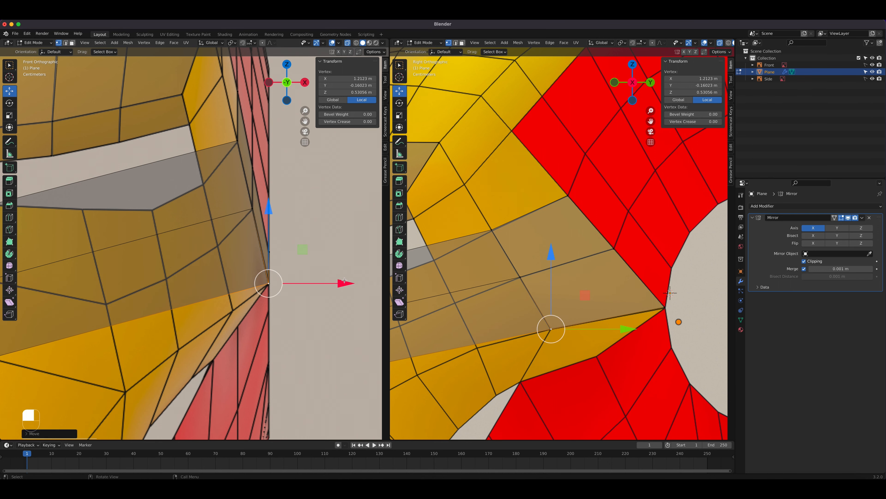
Add three evenly spaced vertical loop cuts across the cheek between the nose strip and the existing cut
scroll(590, 308, down, 4)
middle_drag(590, 308, 612, 263)
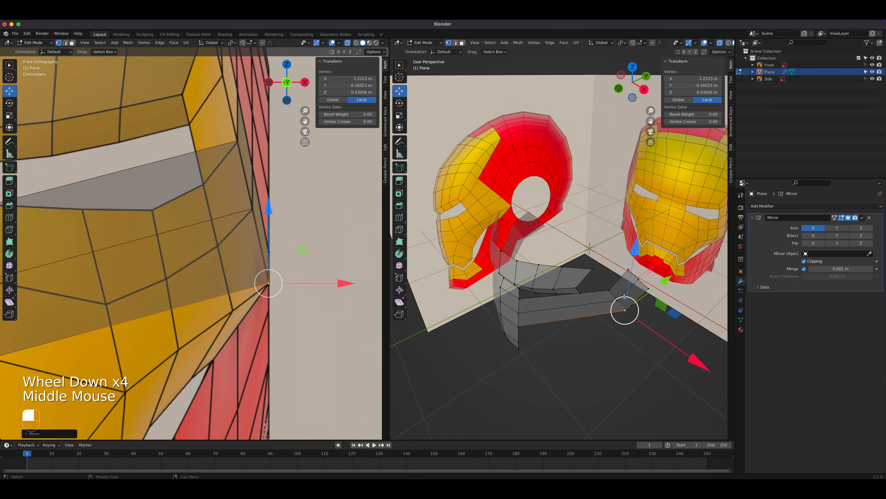
key(KP_3)
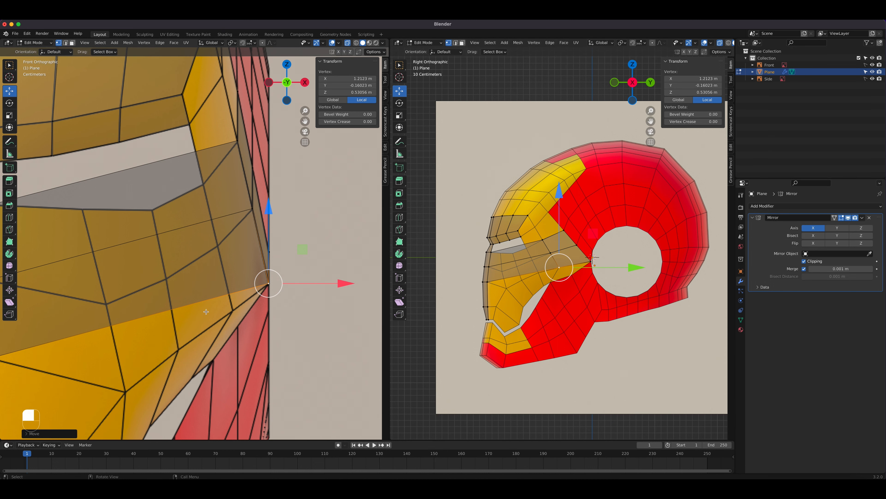
scroll(185, 292, down, 2)
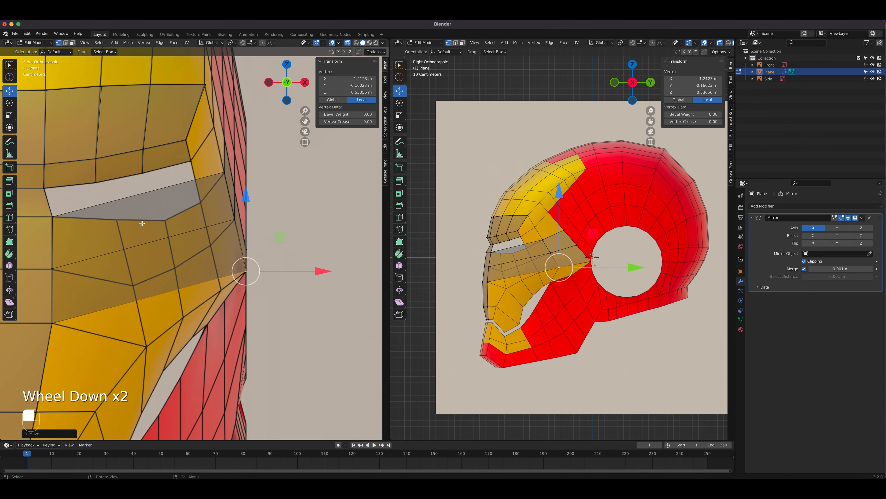
key(ctrl+r)
scroll(142, 223, up, 2)
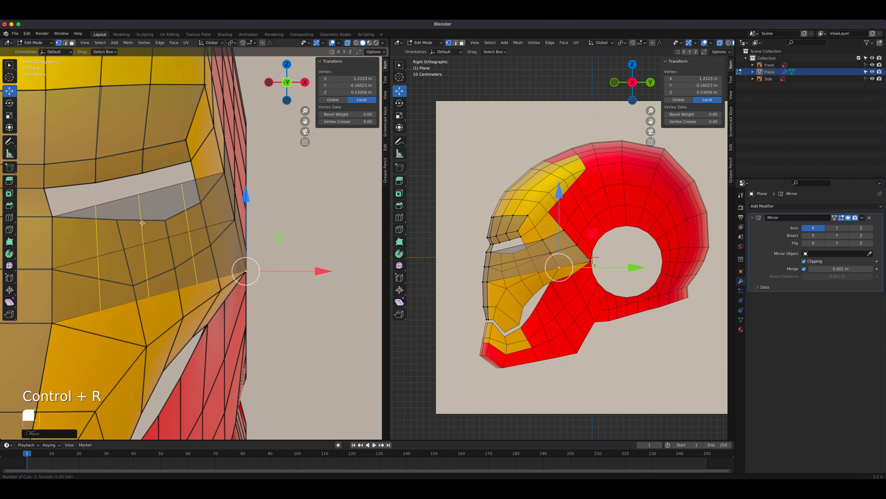
click(142, 223)
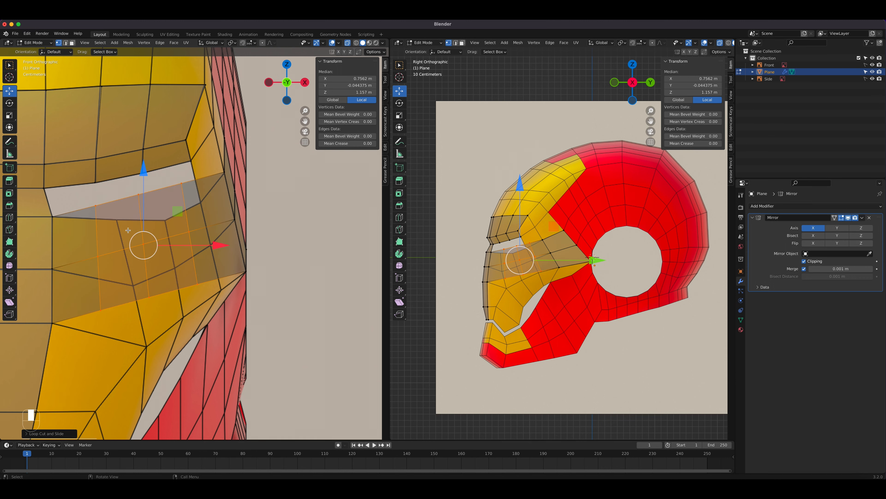
Move the new cheek cuts outward together and fit the outermost cut's vertices to the front reference, the lowest at about local X 1.101, Y -0.246 m
key(g)
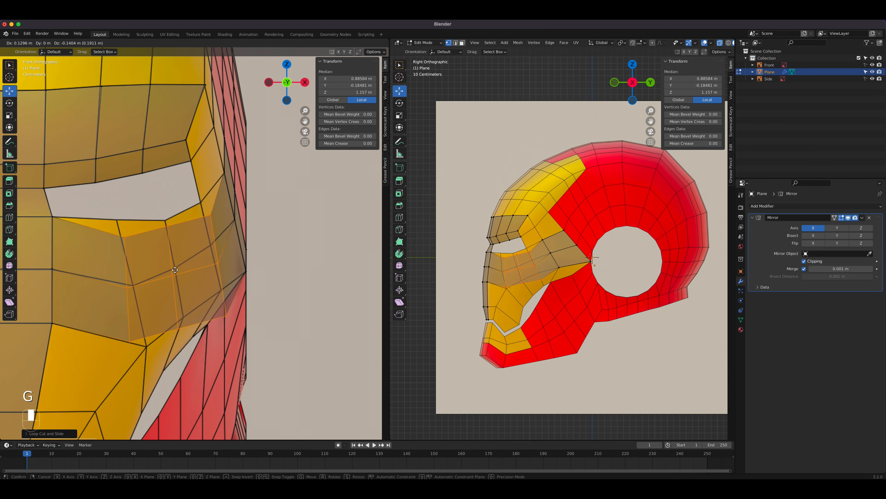
click(175, 270)
click(124, 237)
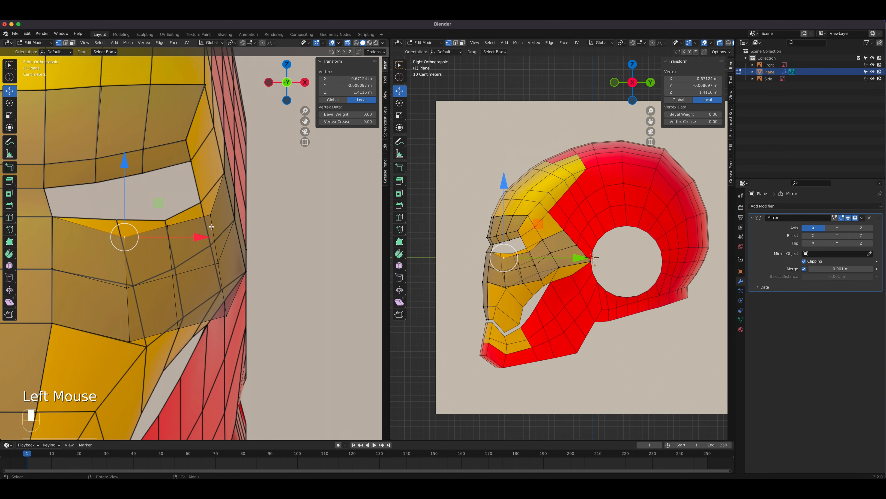
click(210, 218)
key(g)
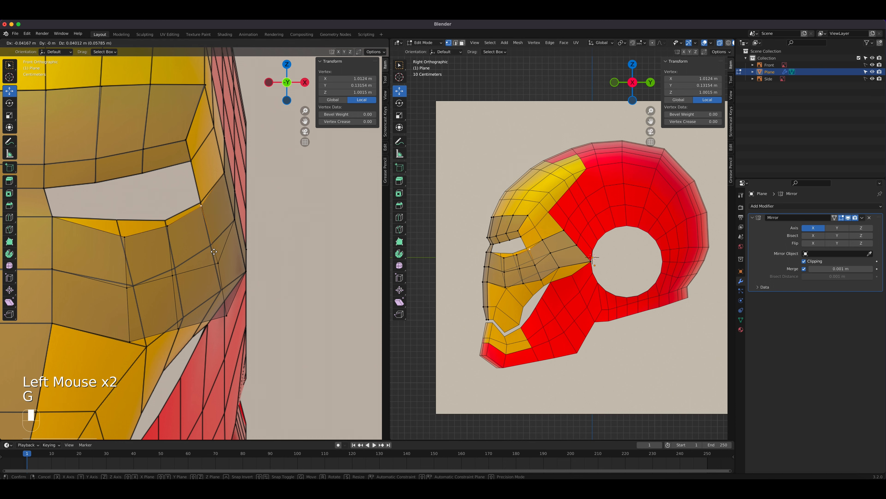
click(214, 248)
key(g)
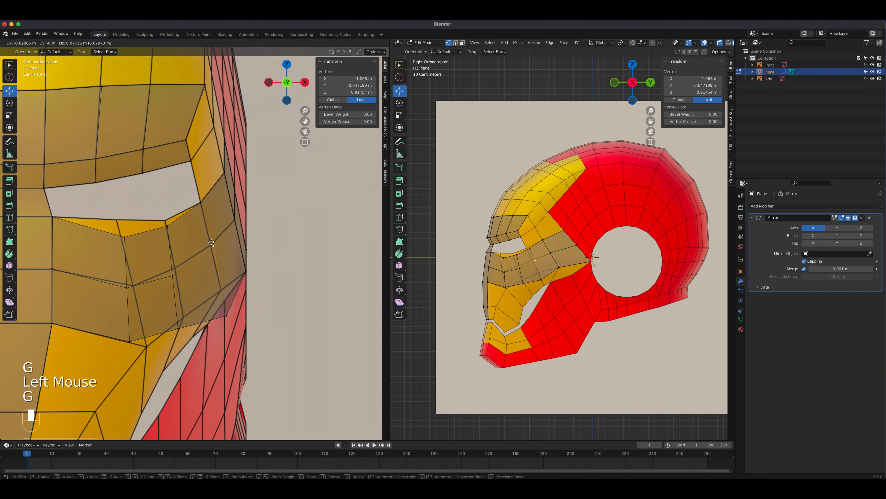
click(217, 276)
key(g)
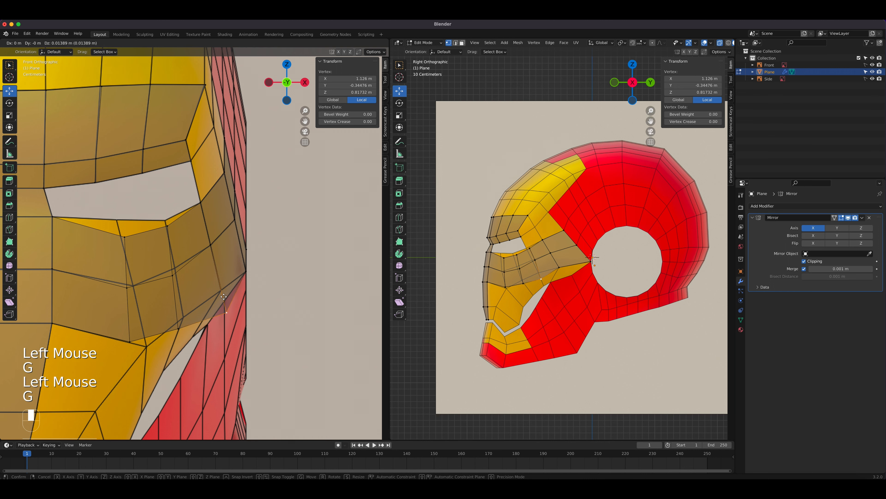
click(219, 279)
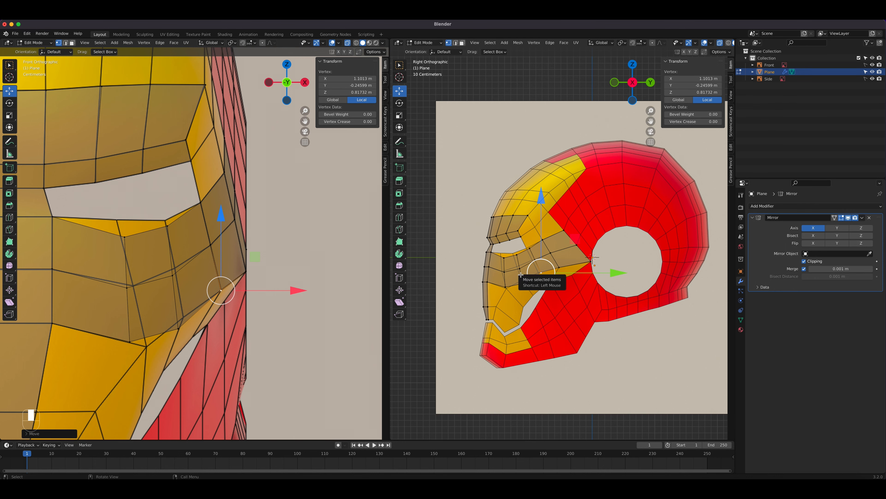
Slide the outermost cut's three vertices forward to the side reference, the lowest to about local Z 0.859 and the highest to 1.051 m
scroll(527, 286, up, 6)
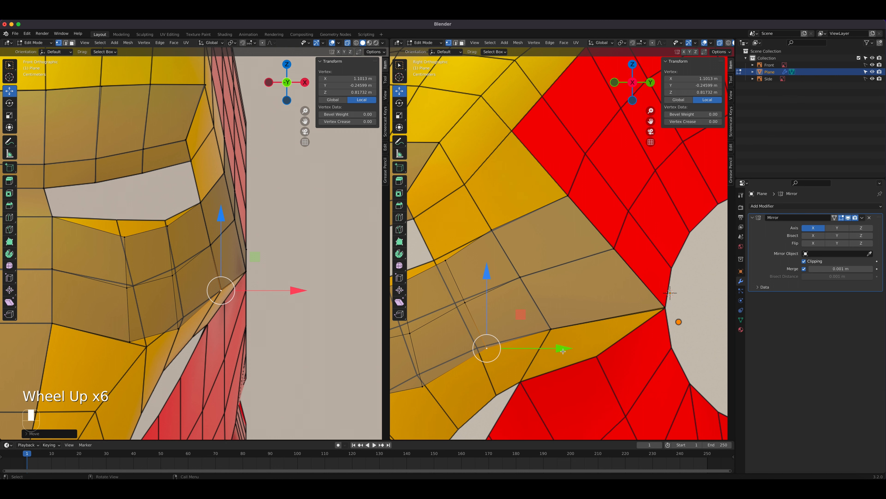
drag(563, 351, 553, 351)
click(466, 302)
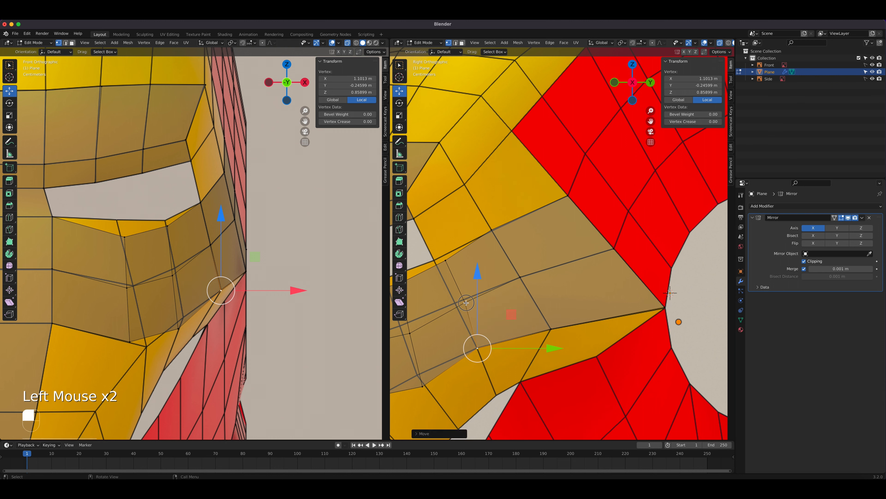
drag(538, 303, 526, 304)
click(439, 260)
drag(520, 260, 507, 262)
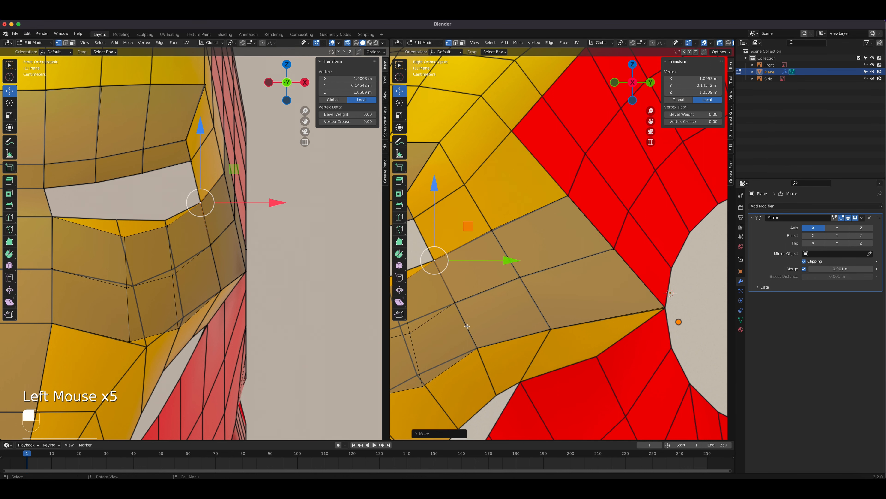
Fit the middle cut's upper, middle and lower vertices to the front reference at about local X 0.850, 0.894 and 0.932 m
shift+middle_drag(484, 317, 608, 264)
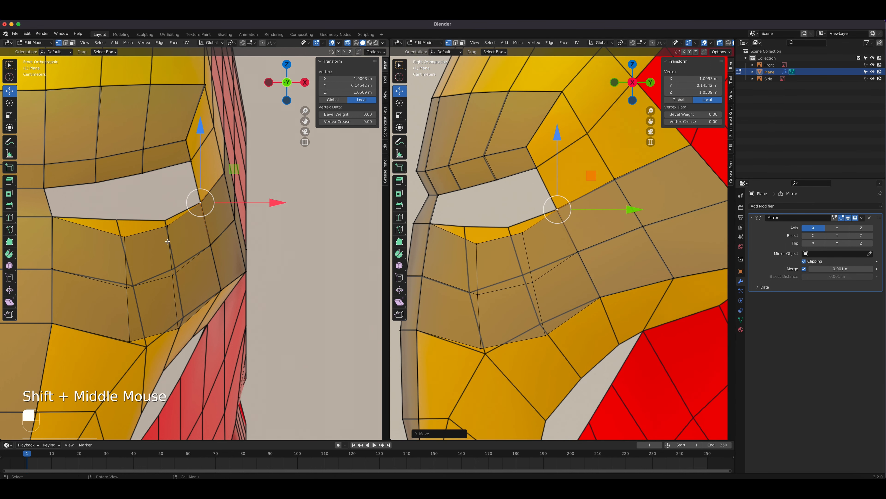
click(169, 226)
key(g)
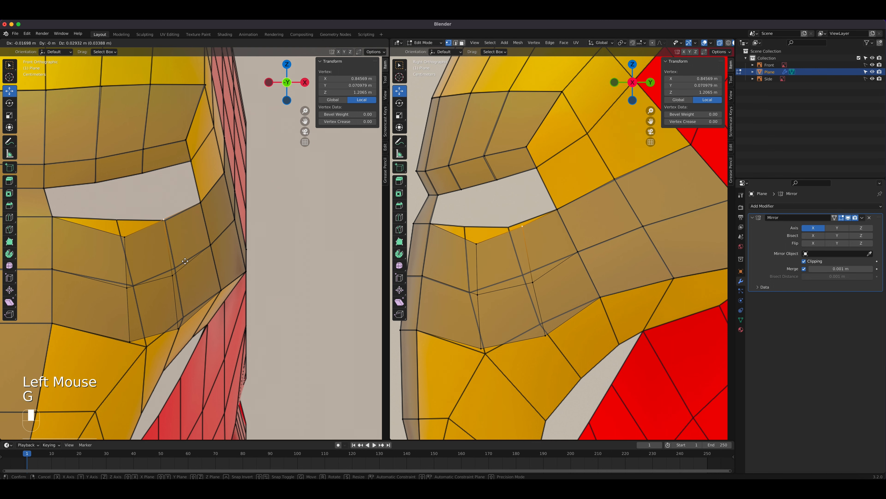
click(185, 262)
click(172, 274)
key(g)
click(187, 258)
click(179, 325)
key(g)
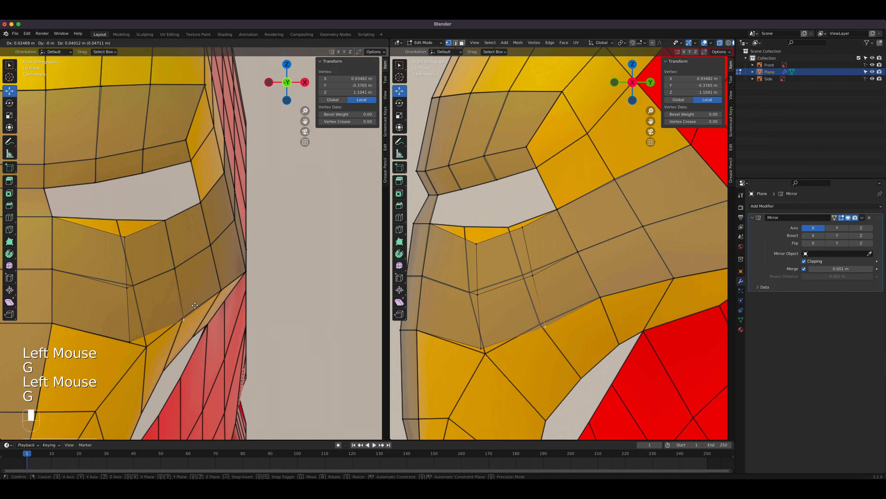
click(184, 315)
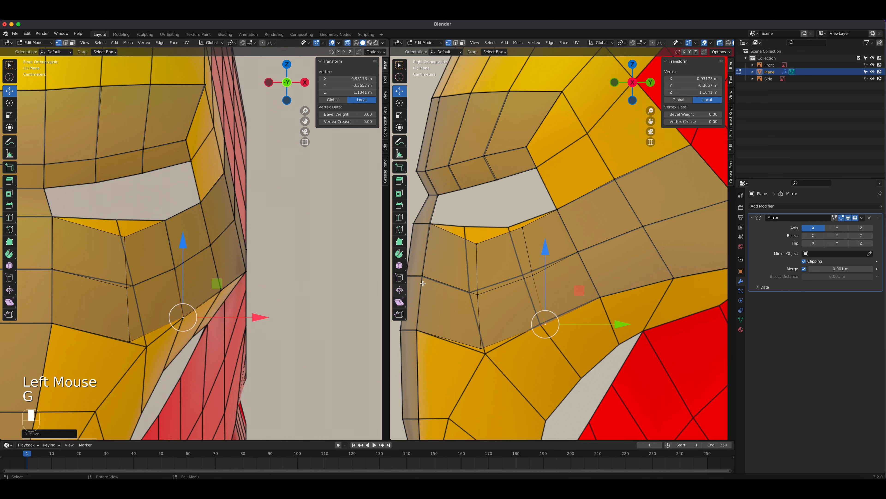
Fit the innermost cut's upper, middle and lower vertices to the front reference at about local X 0.640, 0.709 and 0.770 m
click(134, 242)
key(g)
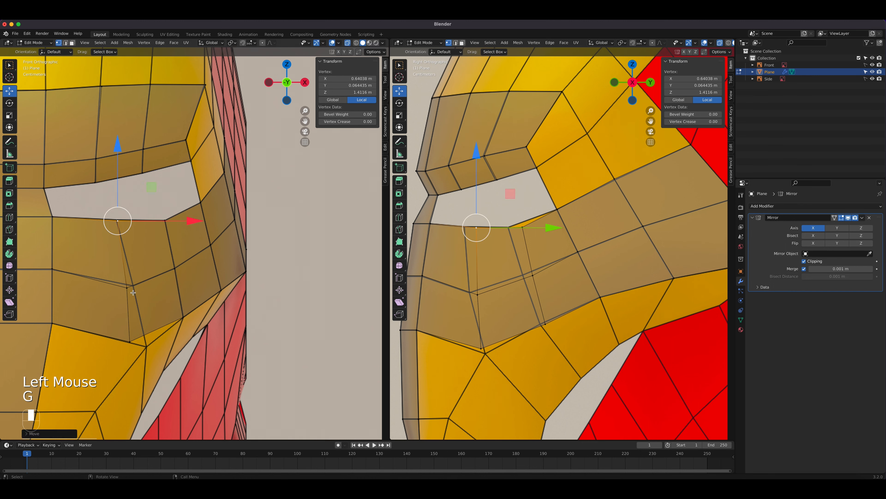
click(117, 218)
click(127, 287)
key(g)
click(144, 287)
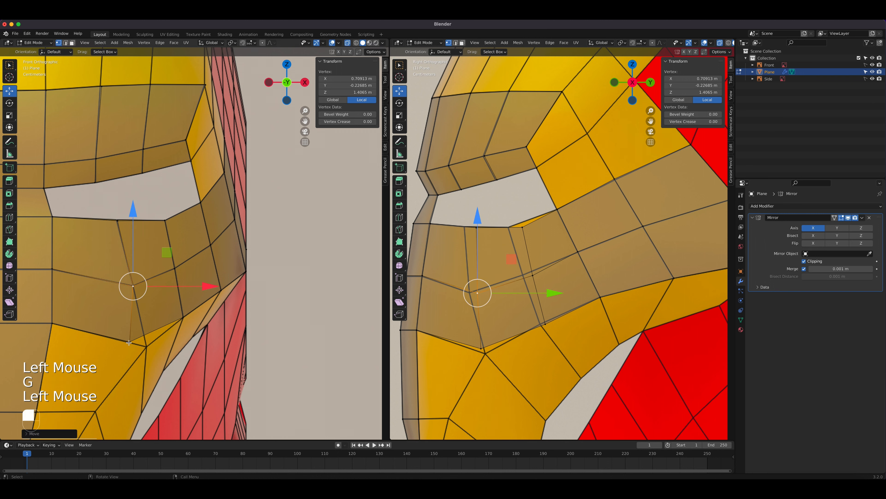
click(130, 341)
key(g)
click(149, 345)
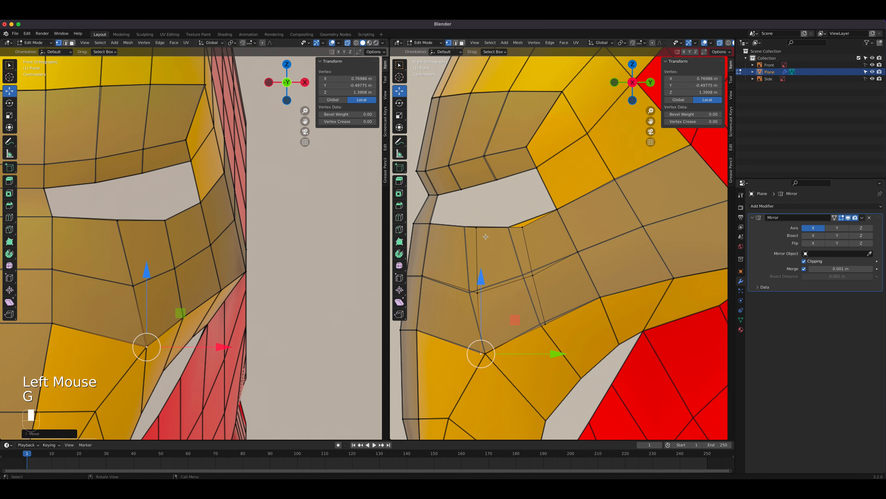
Align the innermost cut's three vertices with the side reference, the middle one at about local Z 1.442 and the lowest at 1.375 m
click(477, 228)
drag(557, 229, 546, 229)
click(477, 292)
drag(552, 293, 540, 292)
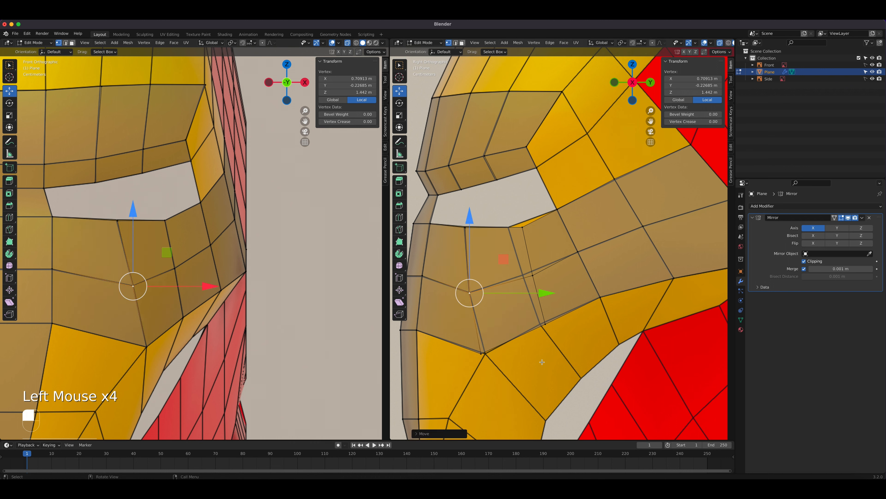
click(482, 354)
drag(562, 345, 561, 350)
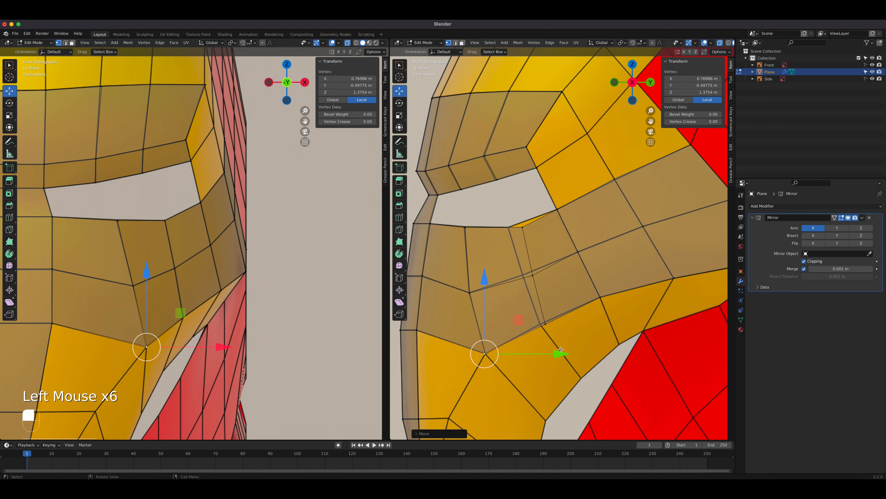
Align the middle cut's three vertices with the side reference, the middle one at about local Z 1.202 and the lowest at 1.126 m
click(524, 226)
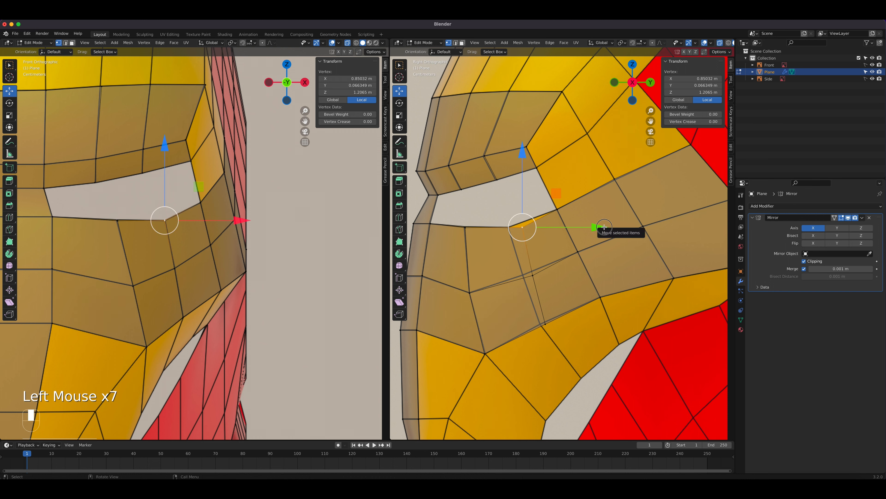
drag(601, 227, 589, 227)
click(534, 276)
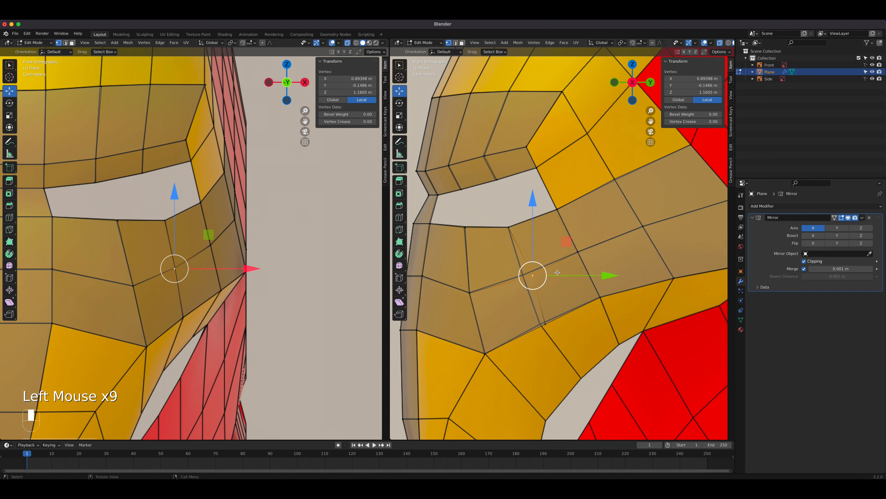
drag(607, 275, 593, 277)
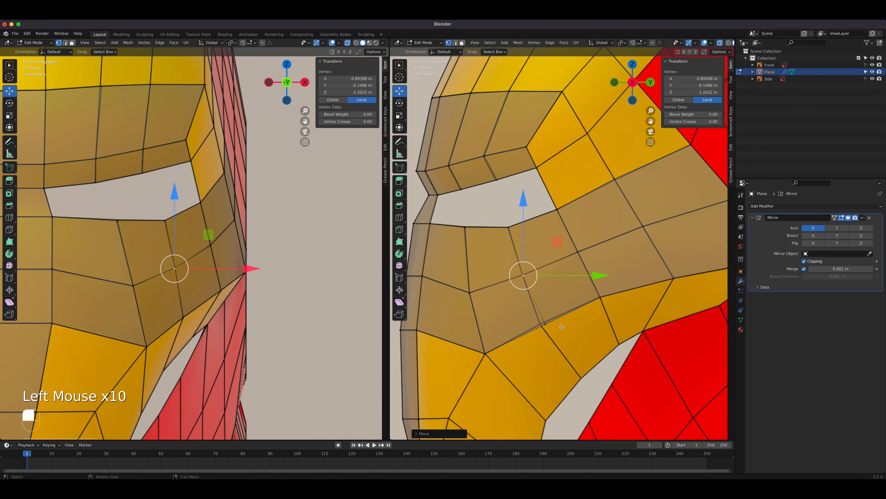
click(561, 322)
drag(620, 325, 615, 324)
Extrude the cheek's two upper edges behind the eye opening upward twice, ending at about median local Y 0.651, Z 0.864 m
scroll(647, 259, down, 5)
middle_drag(647, 259, 585, 300)
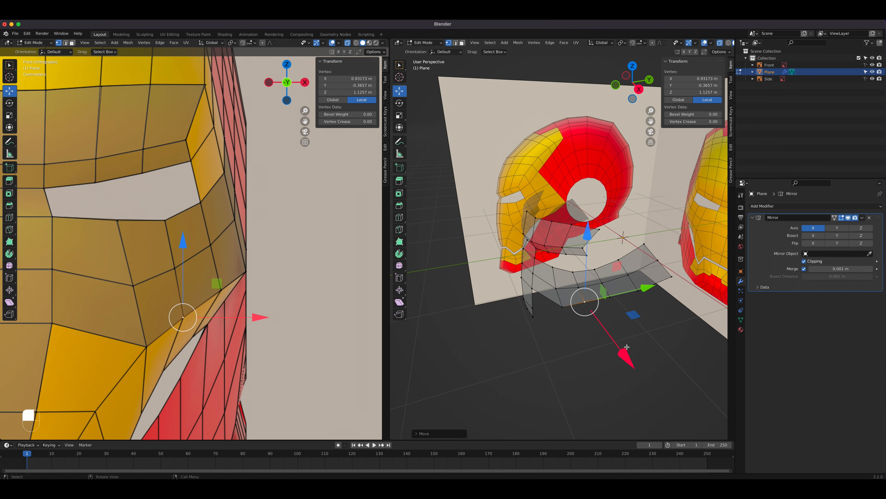
key(KP_3)
scroll(602, 269, up, 5)
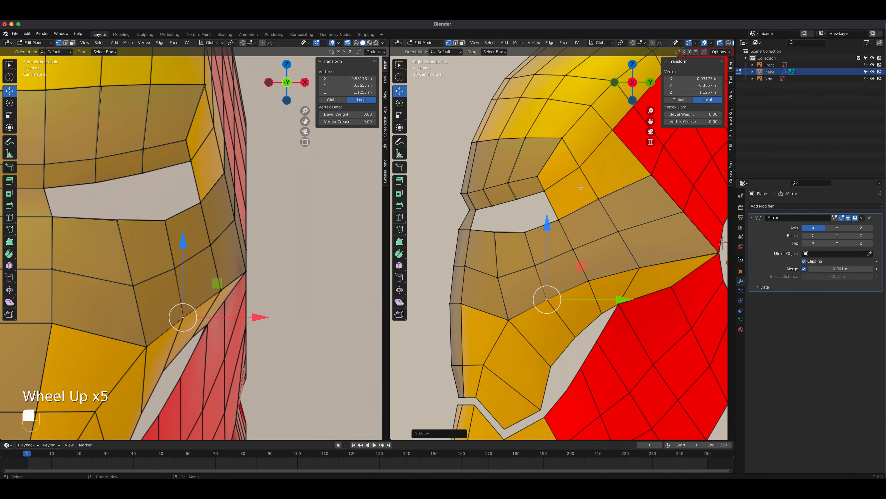
key(2)
click(577, 209)
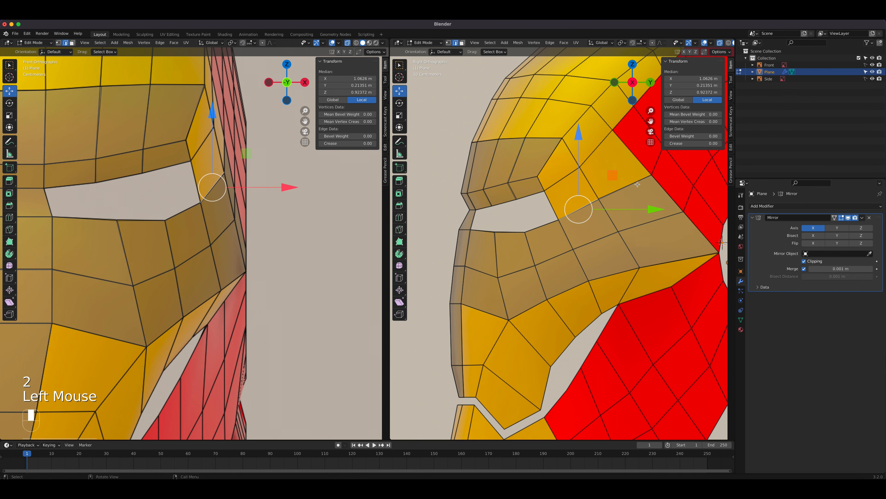
shift+click(617, 213)
shift+middle_drag(617, 213, 605, 270)
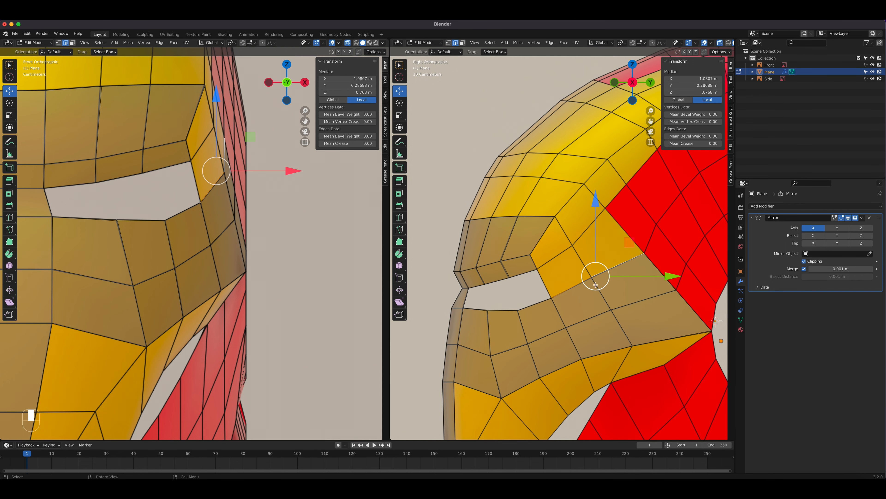
key(e)
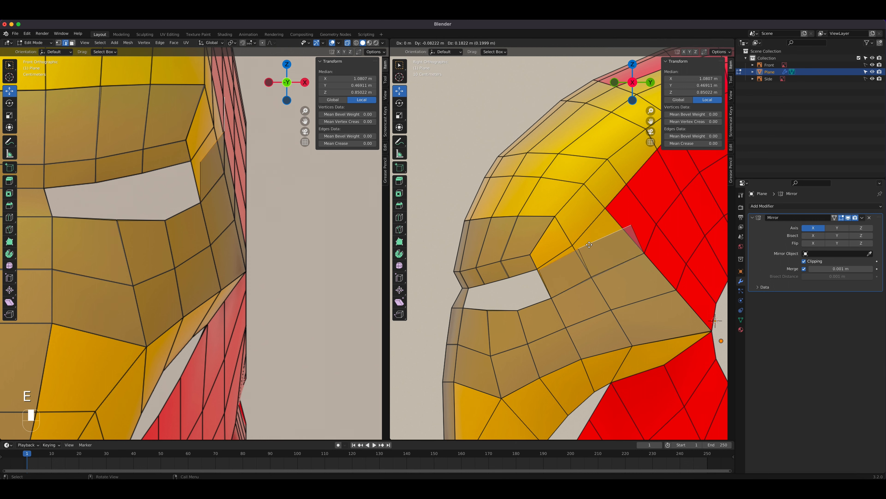
click(600, 241)
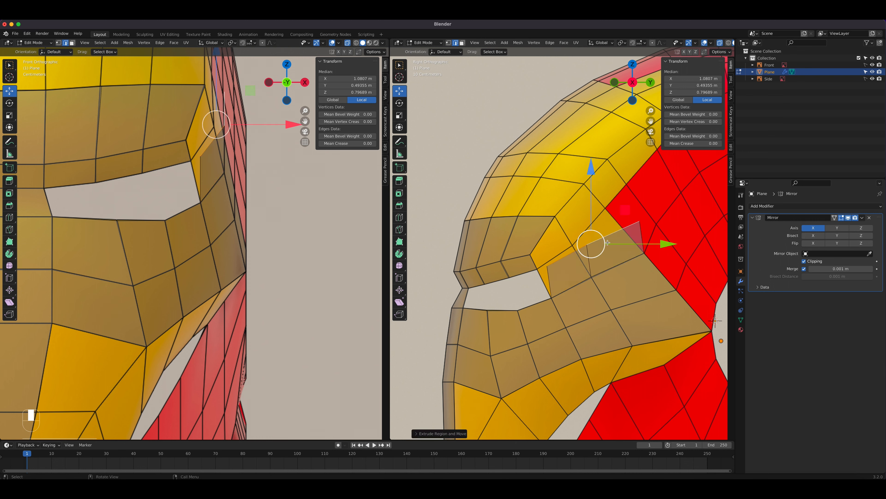
key(e)
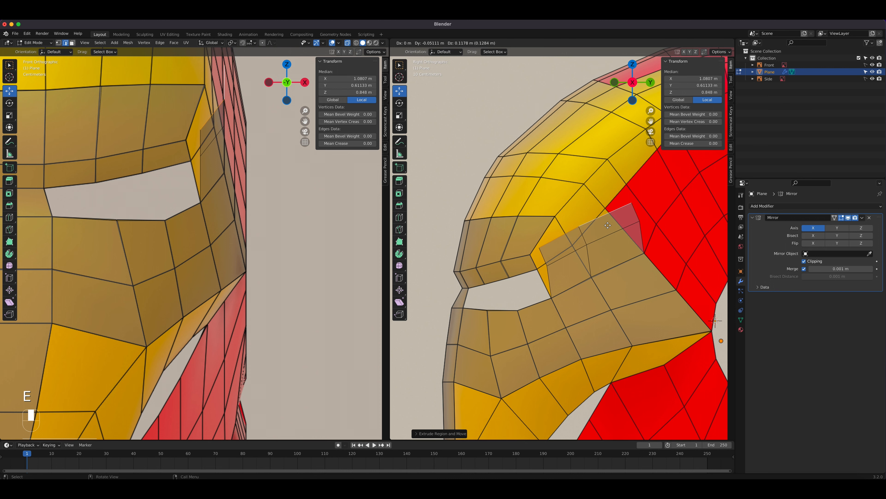
click(583, 224)
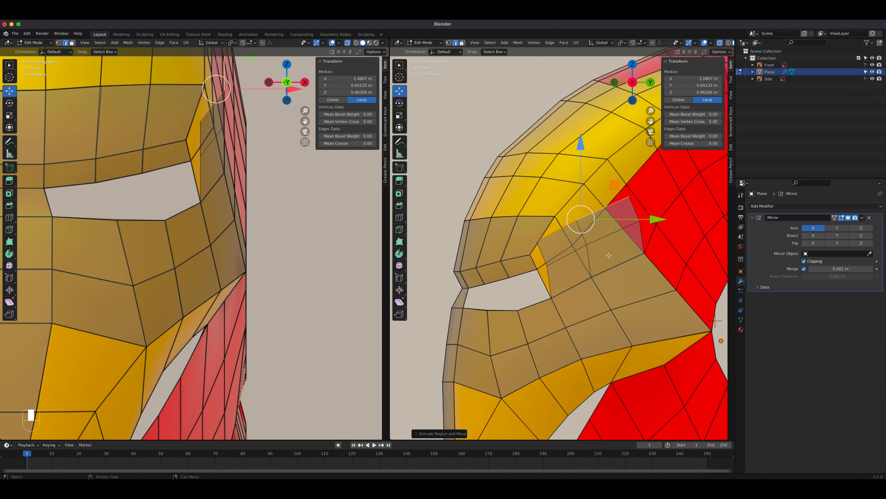
Move the brow panel's upper outer corner vertex slightly inward to match the front reference at about local X 1.028, Y 0.670 m
scroll(612, 255, up, 5)
shift+middle_drag(612, 254, 613, 212)
key(1)
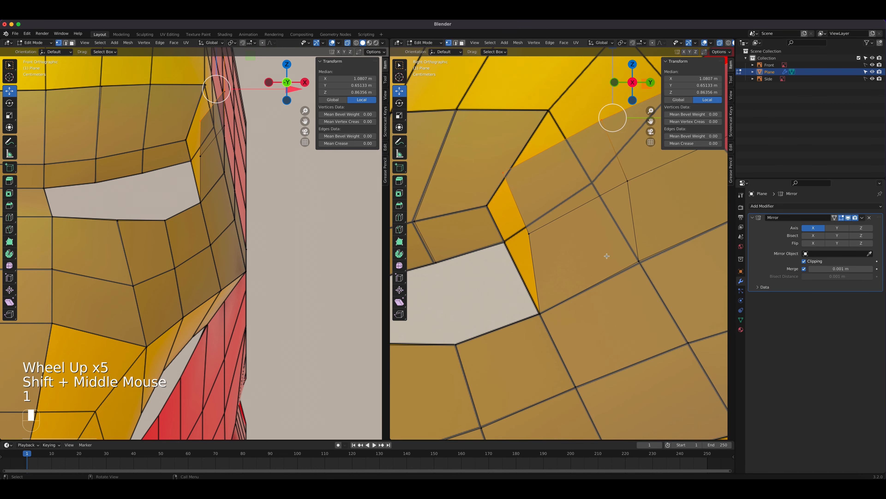
scroll(609, 260, down, 1)
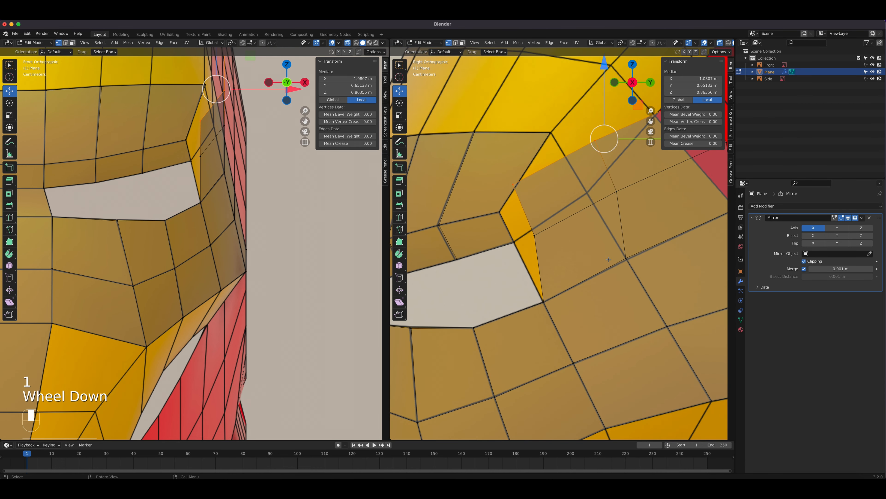
click(537, 235)
scroll(546, 256, up, 2)
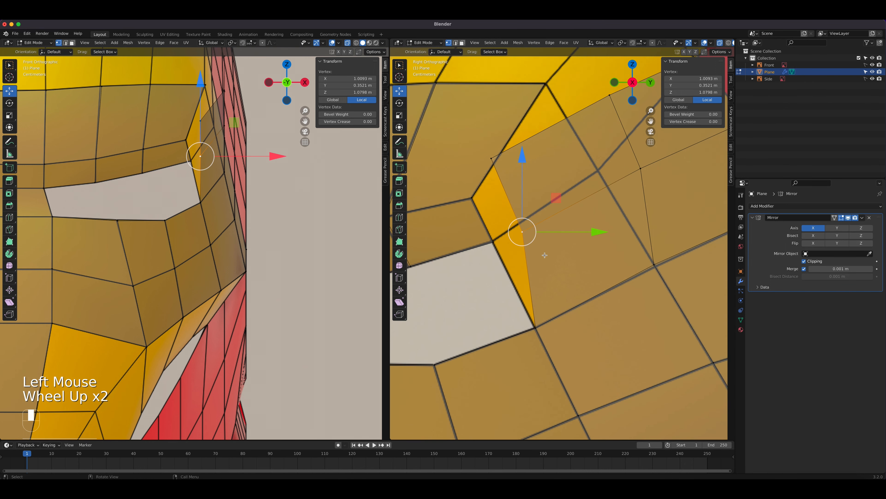
click(529, 239)
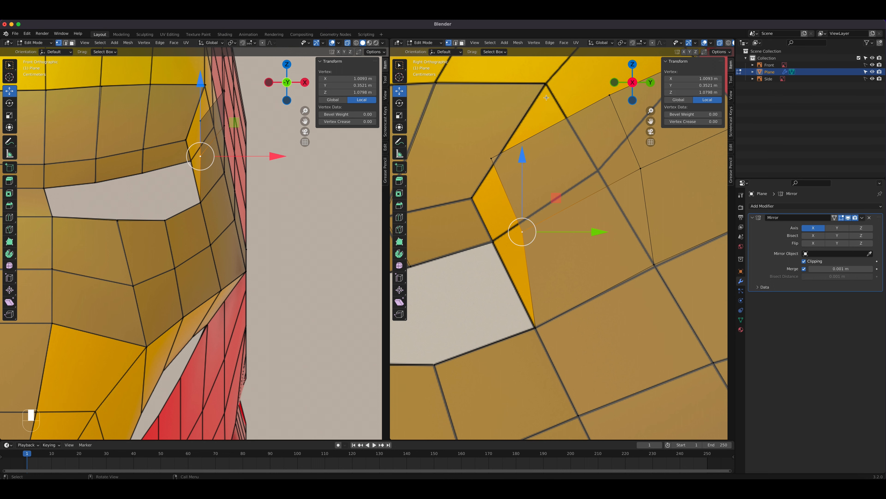
click(206, 84)
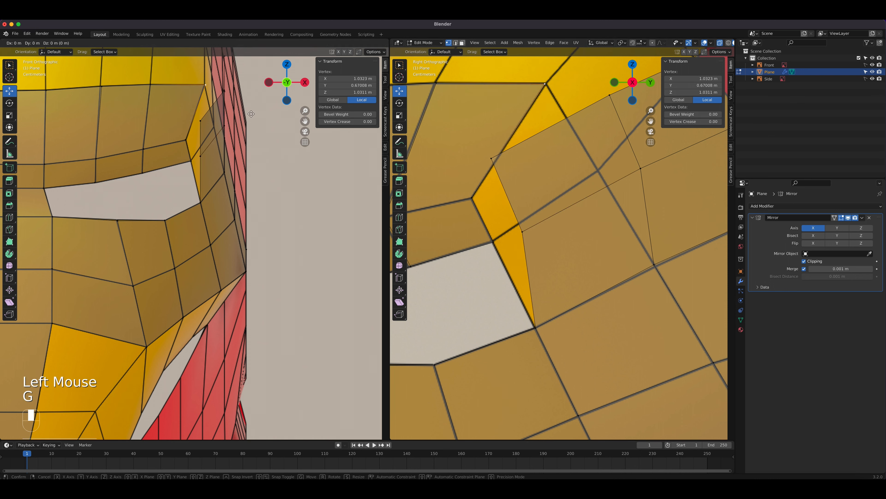
key(g)
click(278, 150)
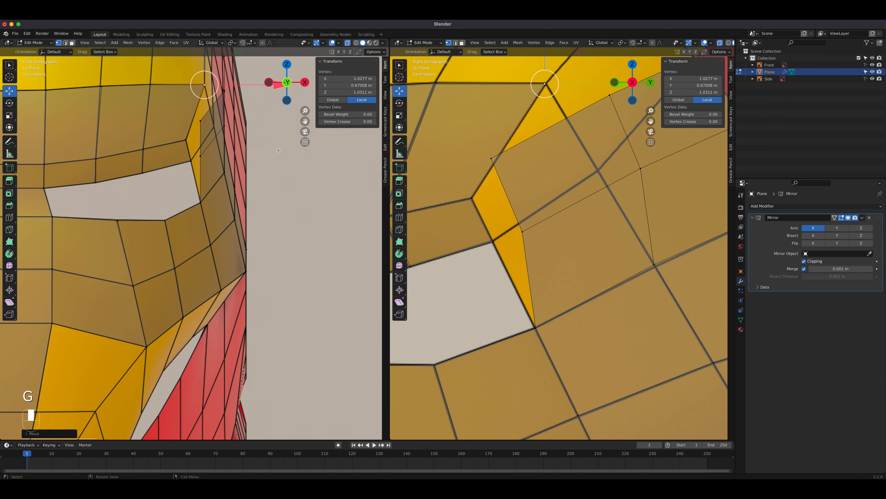
Merge the cheek extrusion's lower front vertex into the eye opening's upper back corner vertex using At Last
click(523, 232)
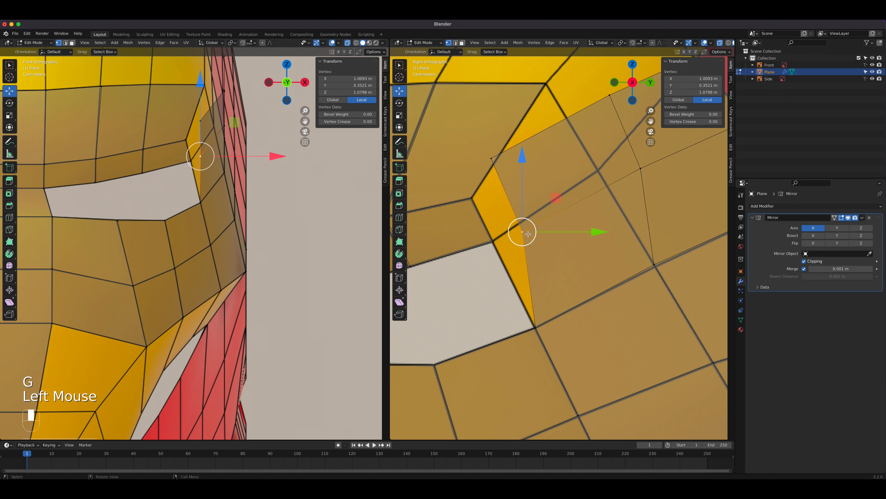
shift+click(494, 242)
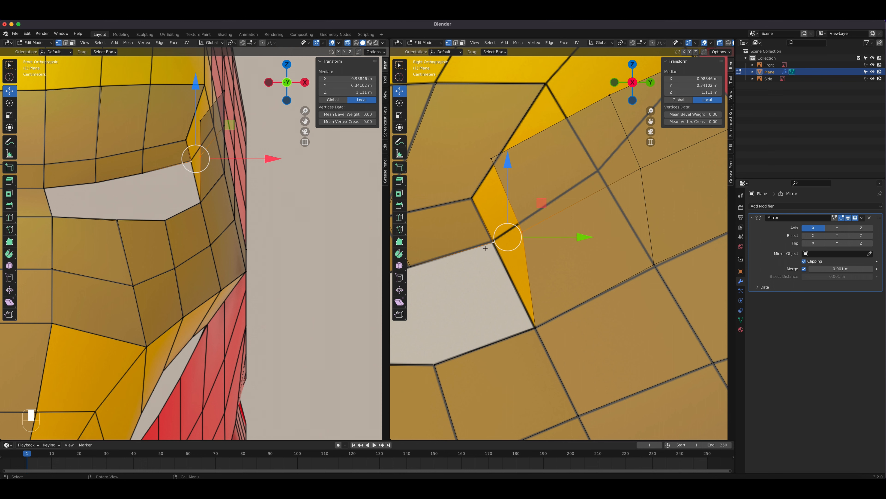
key(m)
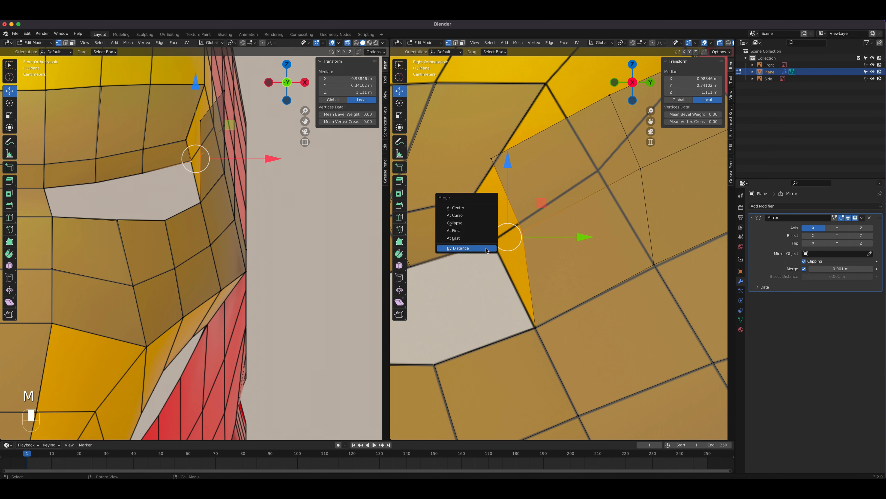
click(460, 238)
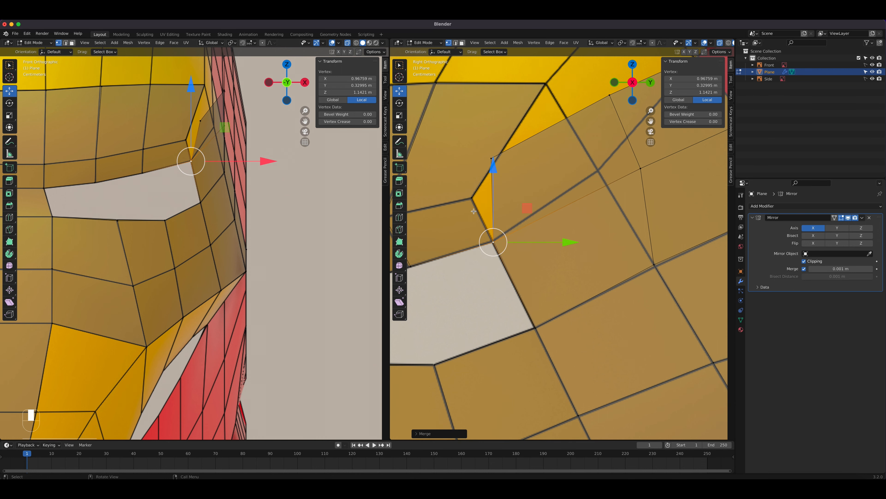
Merge the cheek extrusion's upper front vertex into the brow edge vertex just above the eye corner using At Last
click(492, 157)
shift+click(473, 199)
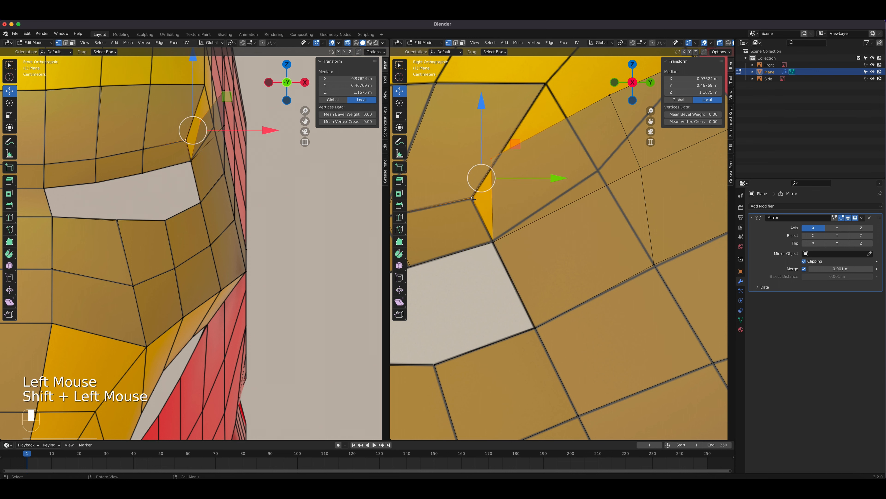
key(m)
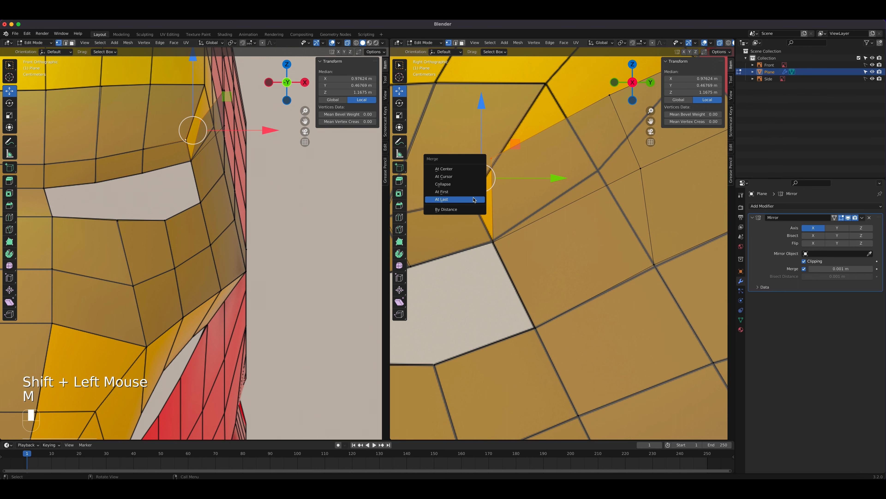
click(474, 200)
Merge the cheek extrusion's middle top vertex into the brow panel's upper outer corner vertex by repeating the At Last merge
shift+middle_drag(546, 228, 507, 349)
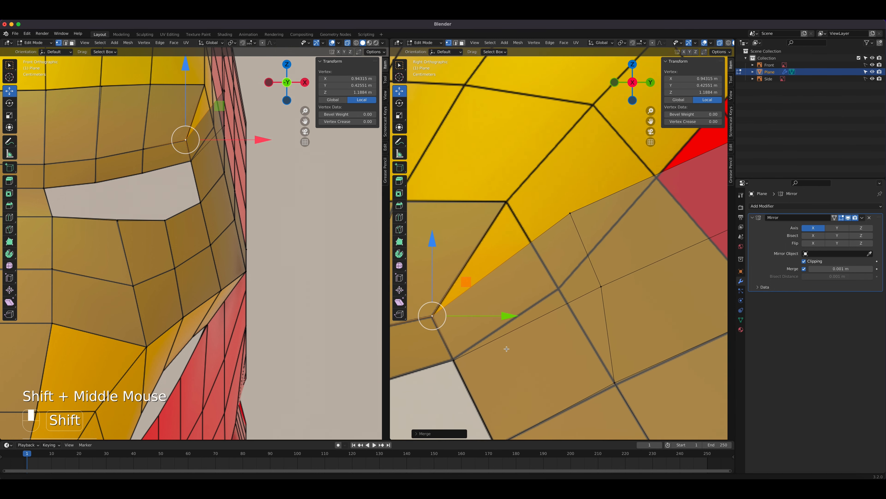
scroll(552, 316, down, 5)
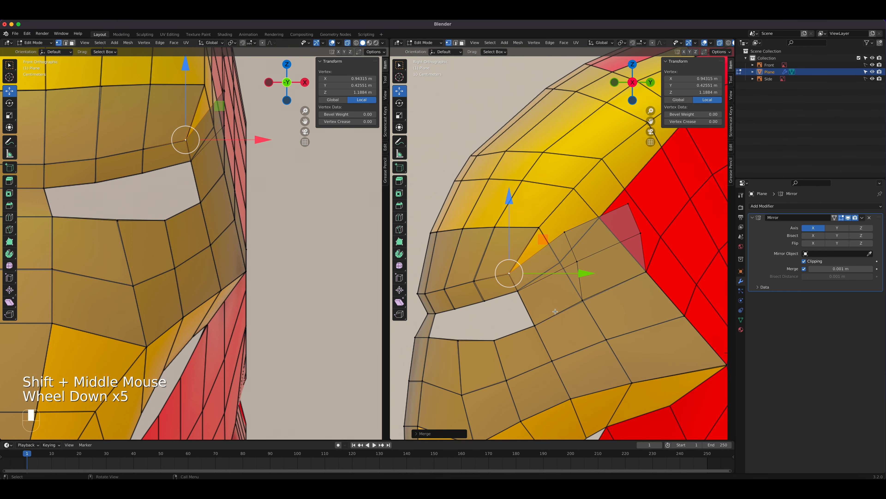
scroll(555, 311, up, 2)
click(566, 230)
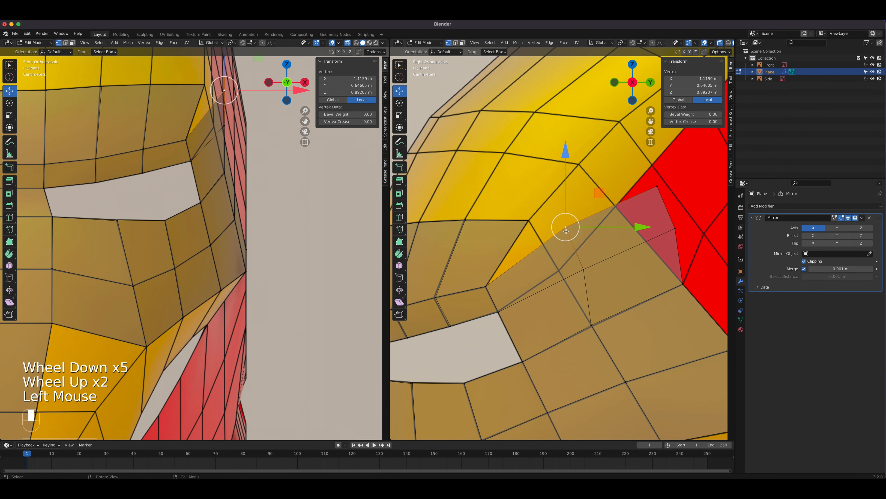
scroll(566, 231, up, 4)
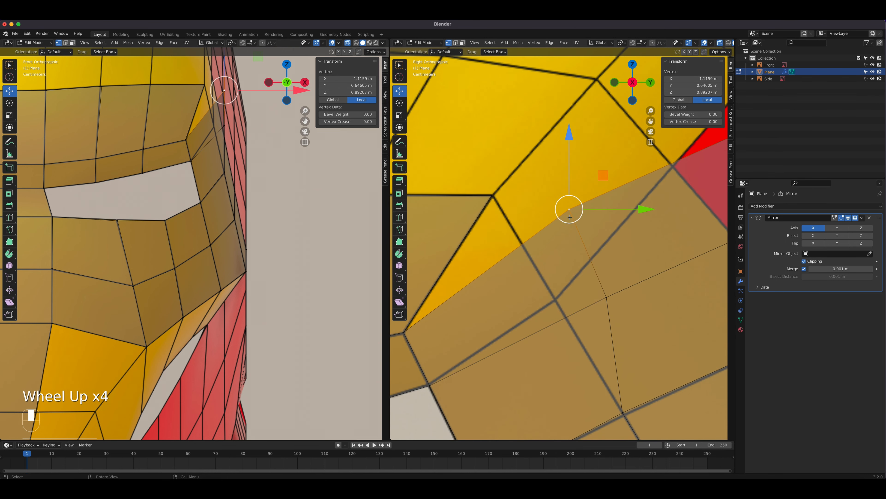
key(shift)
shift+click(490, 198)
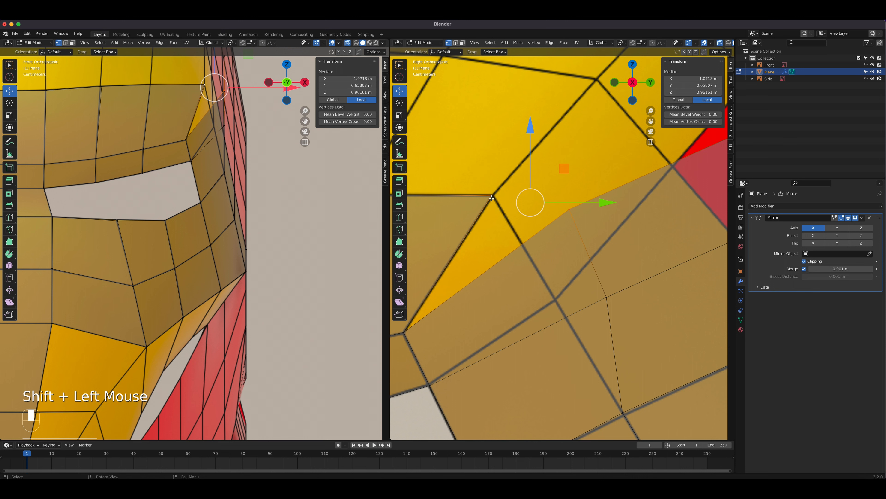
key(shift)
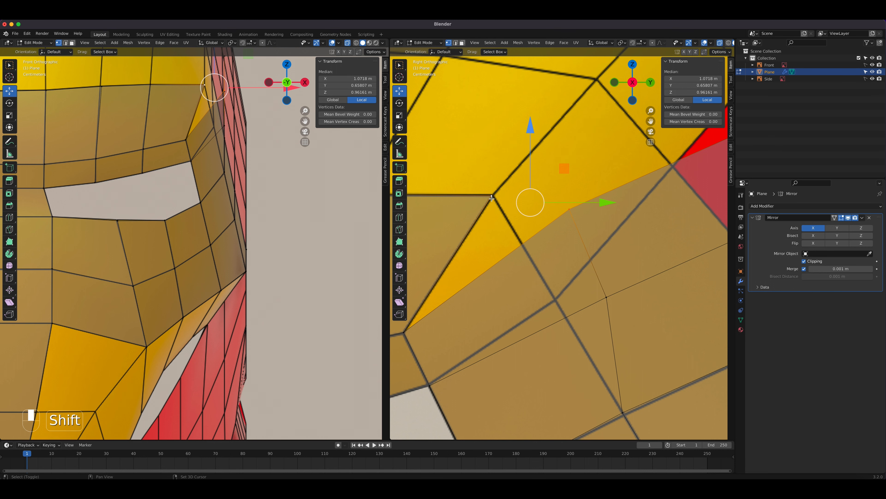
key(shift+r)
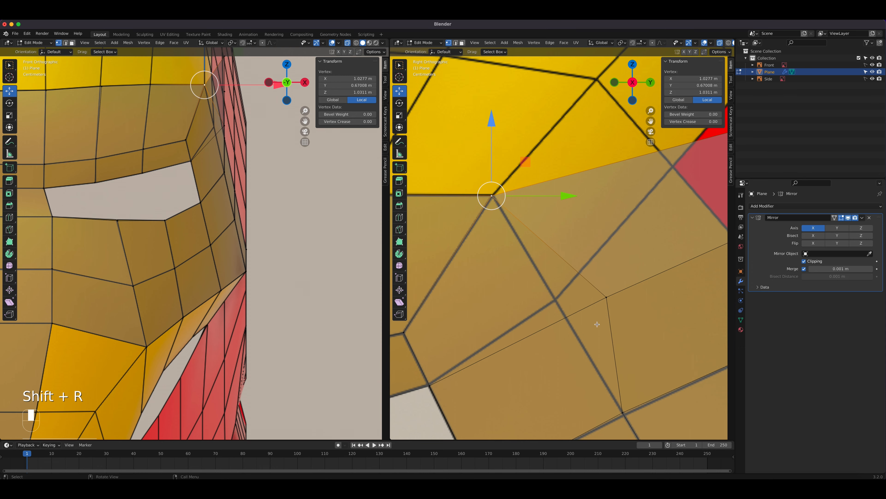
Move the extrusion's upper rear vertex to match both references at about local X 1.027, Y 0.878, Z 0.842 m
scroll(597, 325, down, 5)
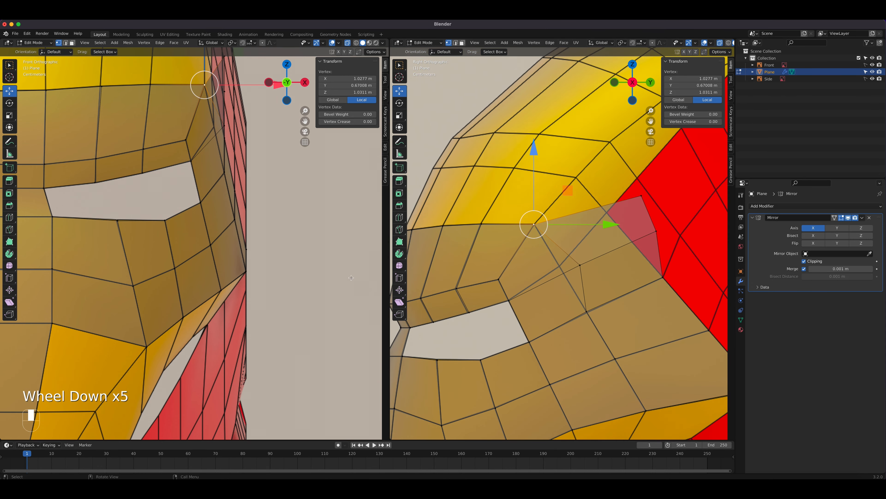
shift+middle_drag(227, 133, 253, 290)
scroll(253, 290, up, 1)
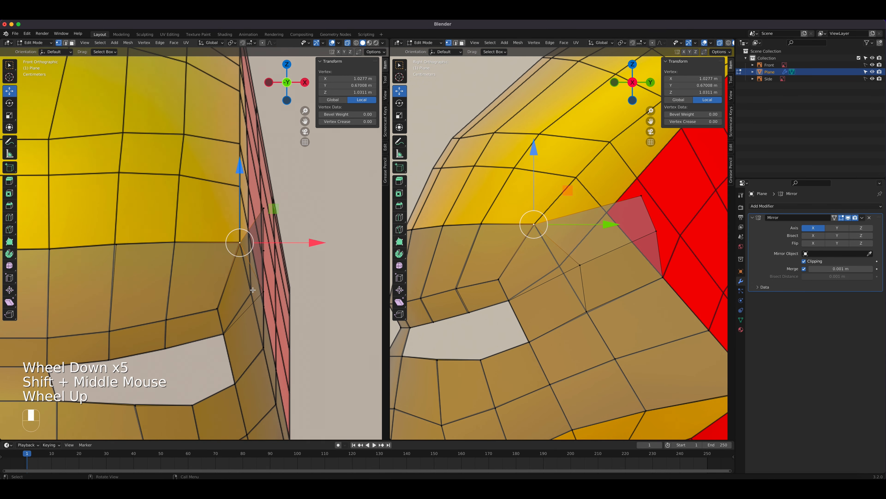
scroll(253, 289, down, 1)
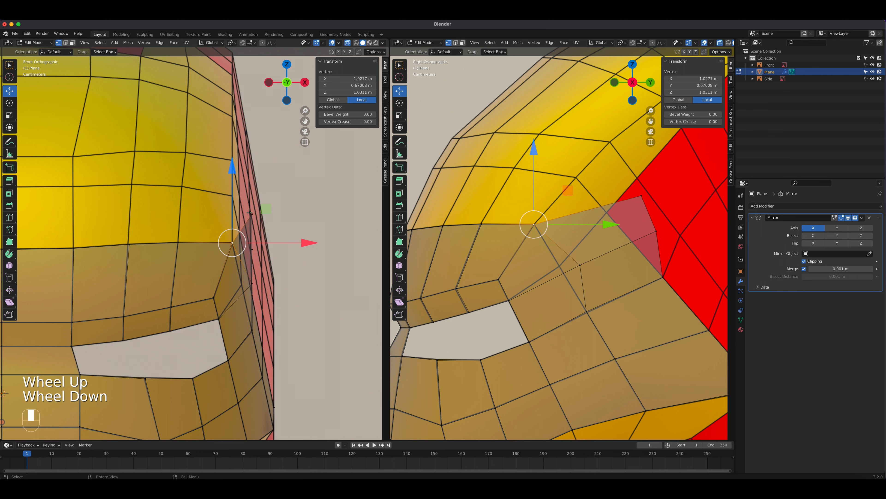
click(641, 195)
key(g)
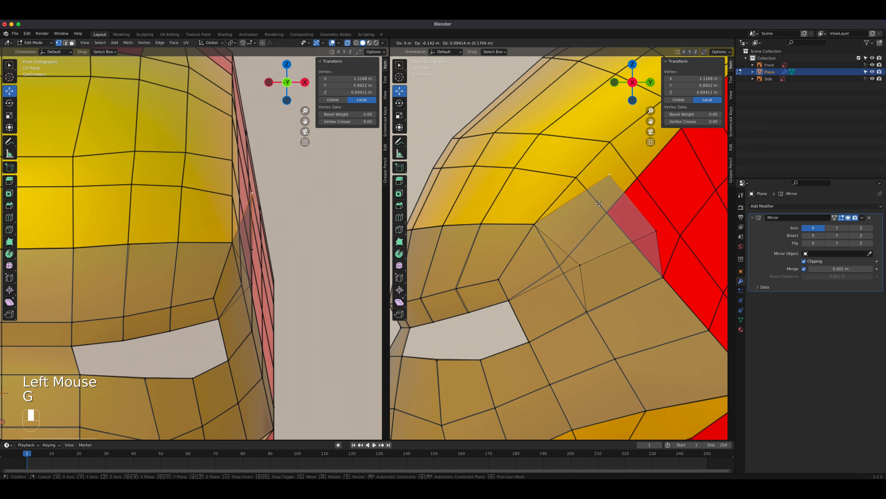
click(567, 207)
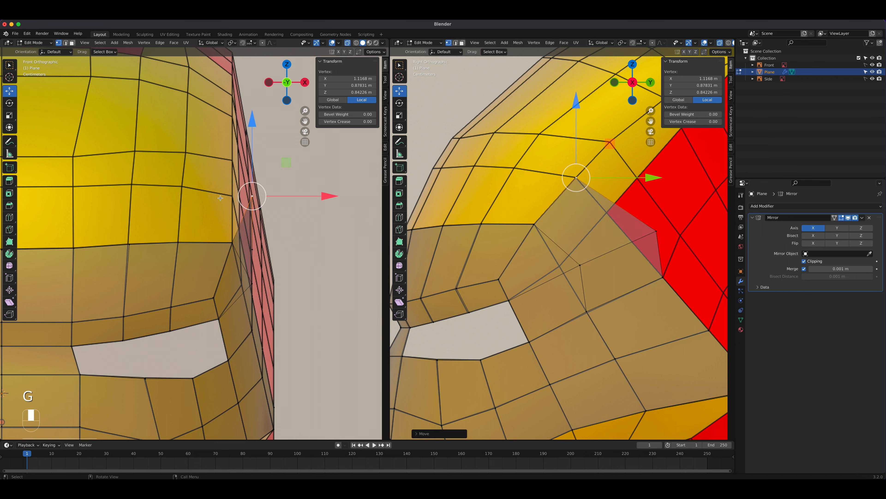
drag(323, 197, 302, 199)
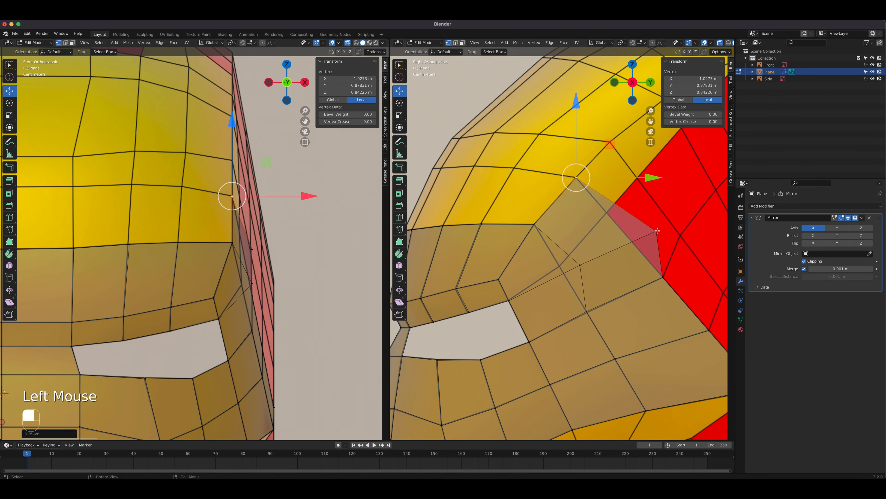
Move the extruded patch's interior vertex between cheek and brow to fit the side reference
click(588, 266)
key(g)
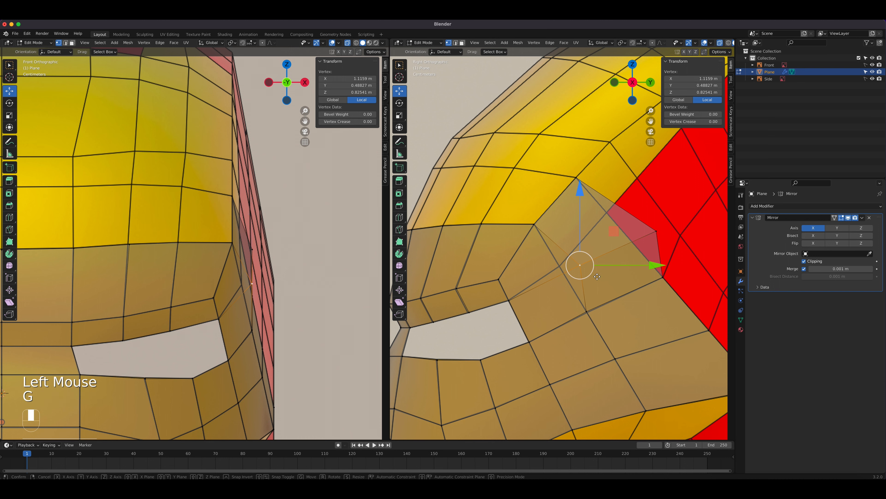
Place the two loose vertices behind the eye on the helmet's side seams, shifting them inward to about X 1.07 m and 1.06 m
click(580, 277)
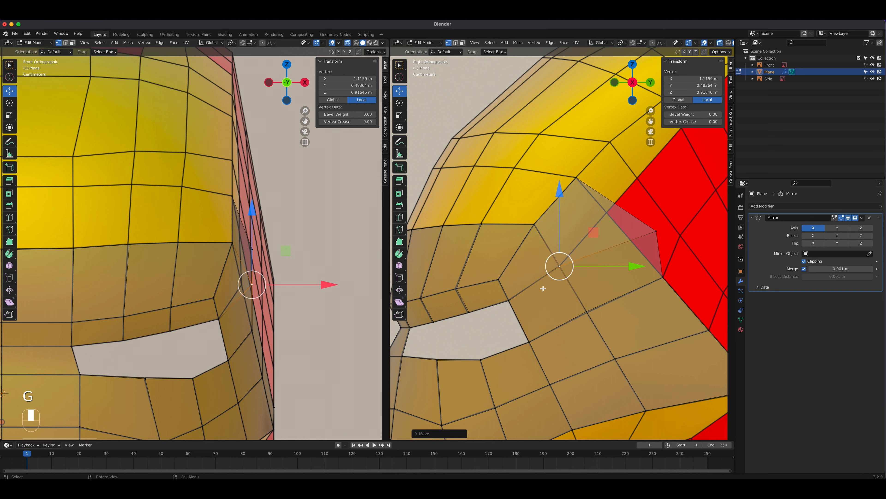
drag(326, 285, 315, 285)
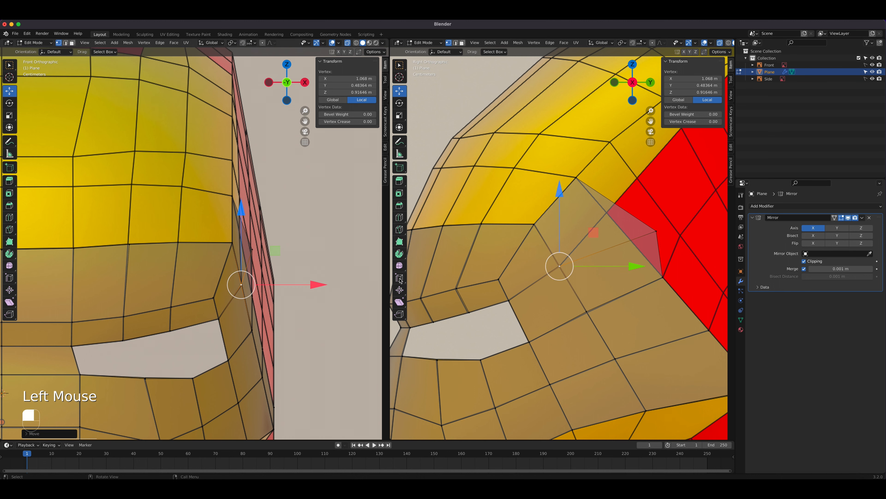
double_click(656, 231)
key(g)
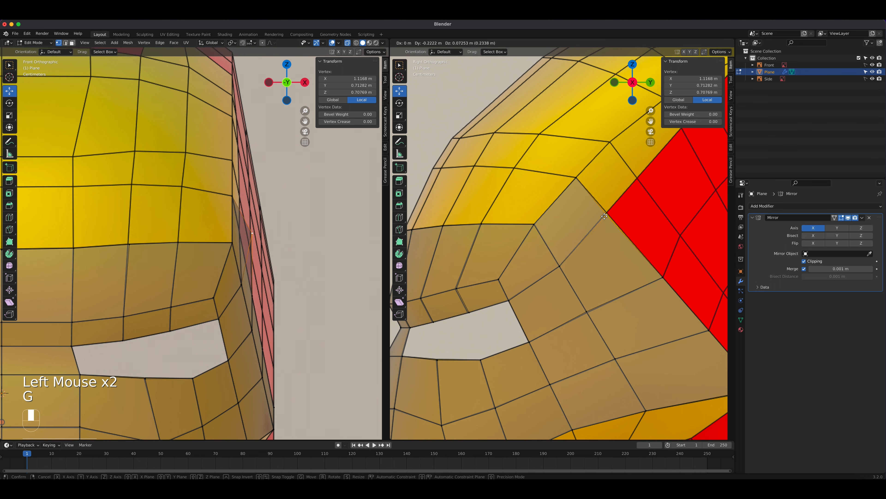
click(607, 214)
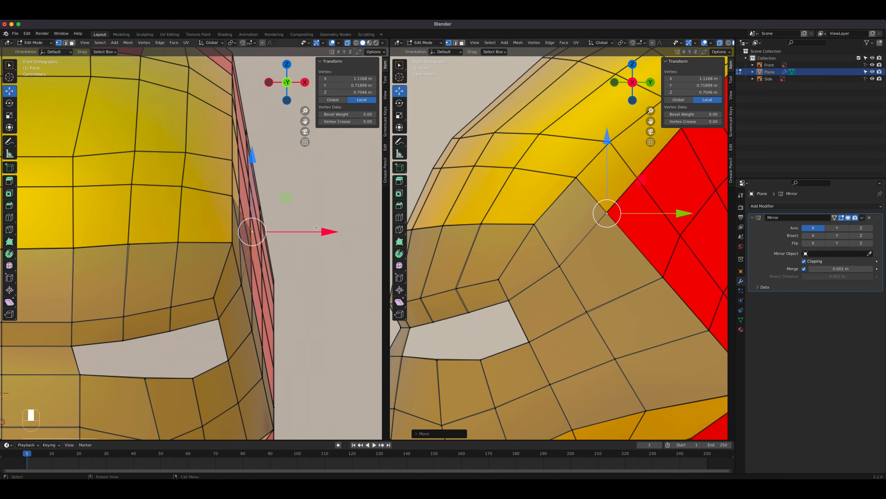
drag(324, 230, 311, 232)
Extrude the two lower cheek edges about 0.25 m back and 0.12 m down, moving them outward to about X 0.62 m
scroll(652, 291, down, 4)
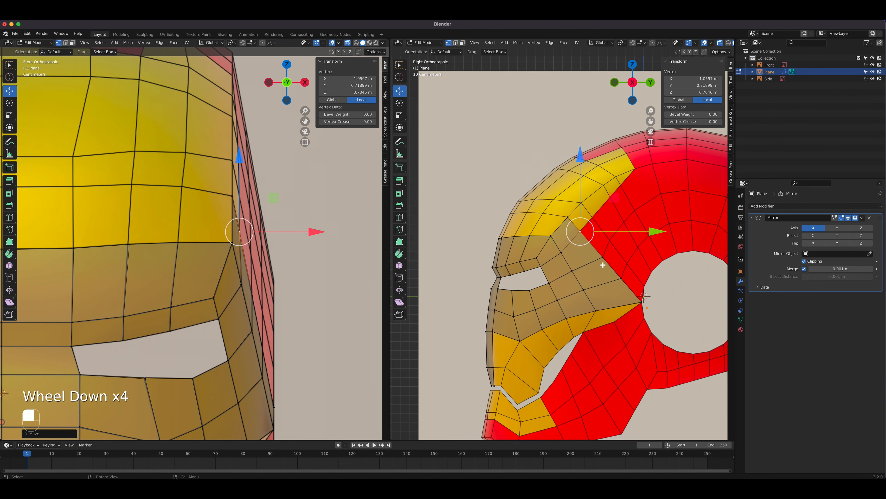
shift+middle_drag(616, 290, 624, 161)
scroll(499, 189, up, 3)
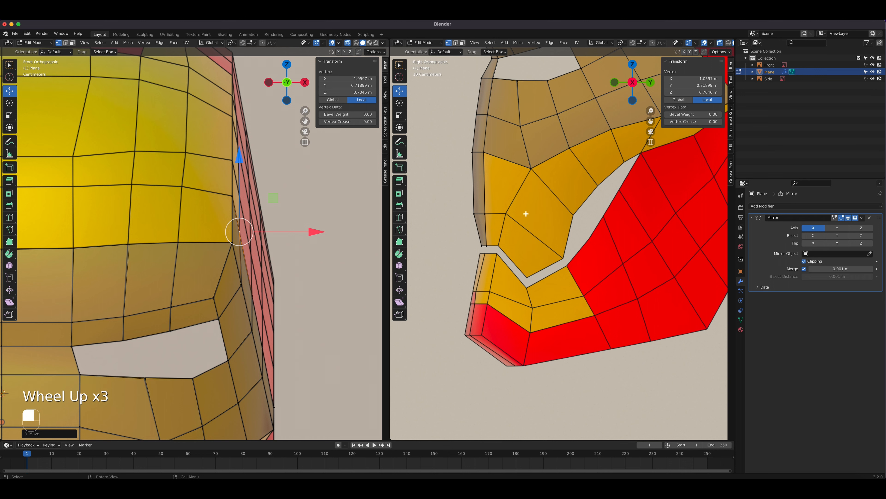
key(2)
click(484, 180)
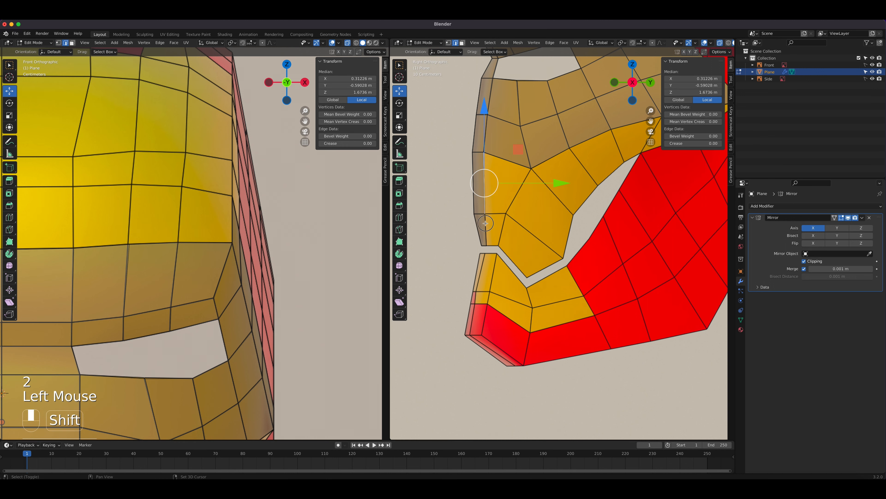
shift+click(489, 209)
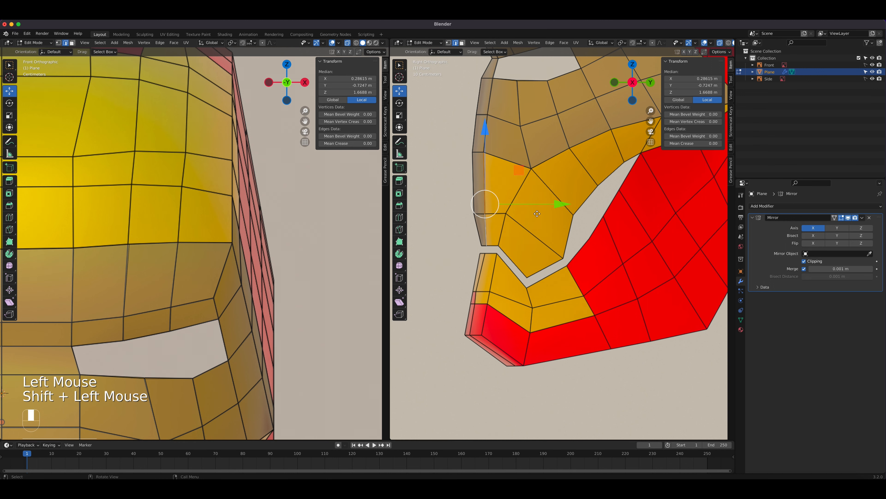
key(e)
click(575, 232)
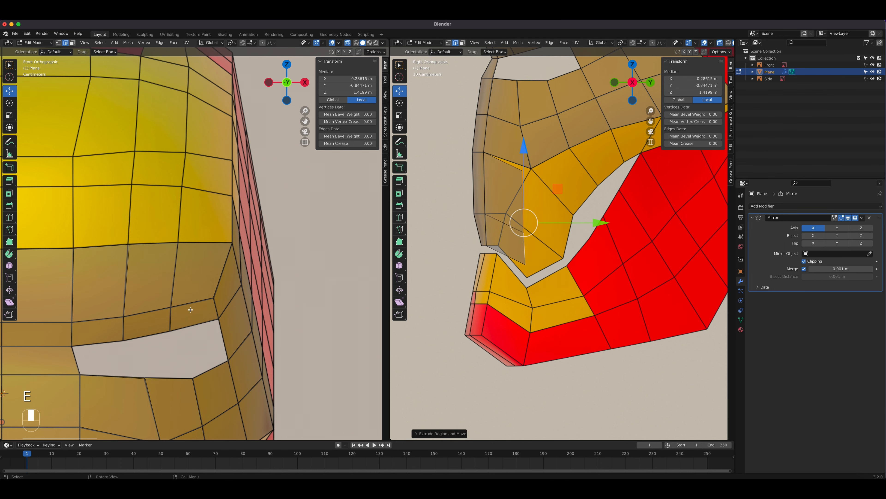
scroll(190, 309, down, 5)
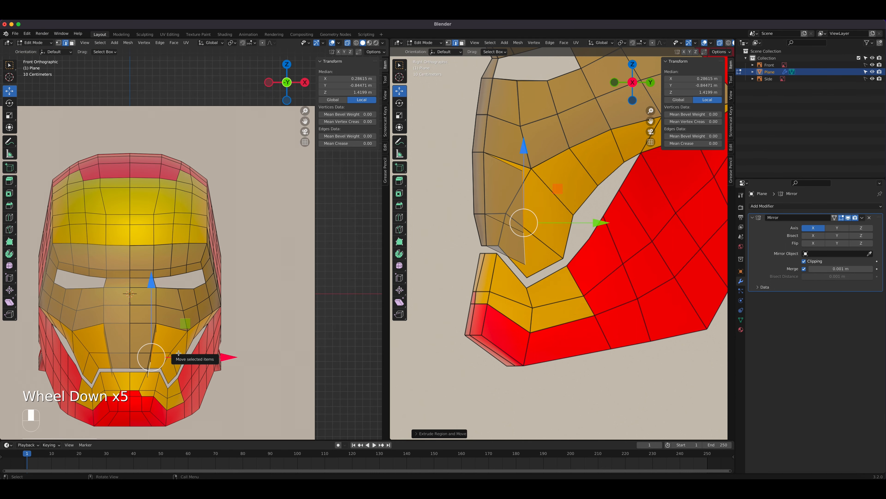
key(g)
click(203, 354)
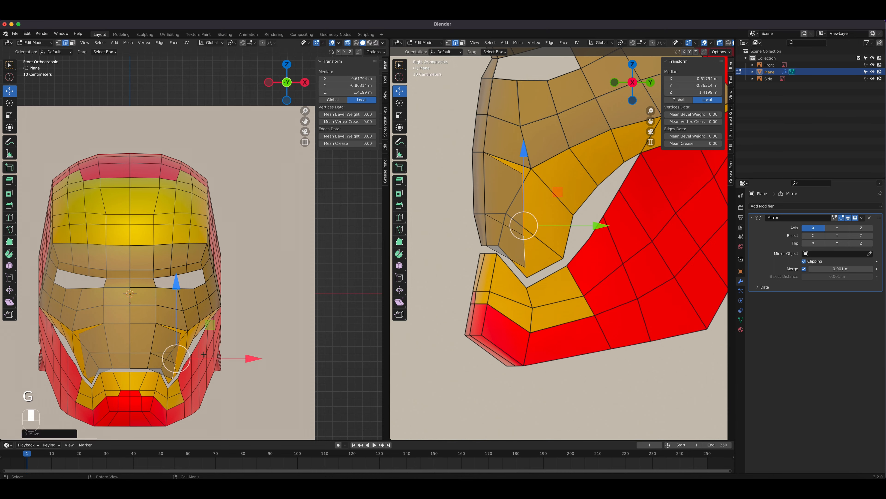
Merge the extrusion's upper vertex into the adjacent cheek corner vertex using At Last
scroll(203, 354, up, 3)
shift+middle_drag(203, 354, 229, 258)
scroll(220, 215, up, 3)
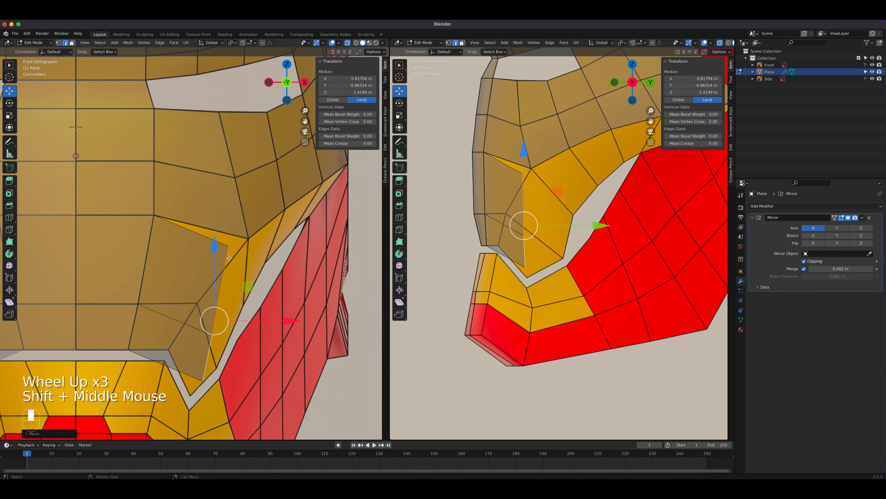
click(59, 43)
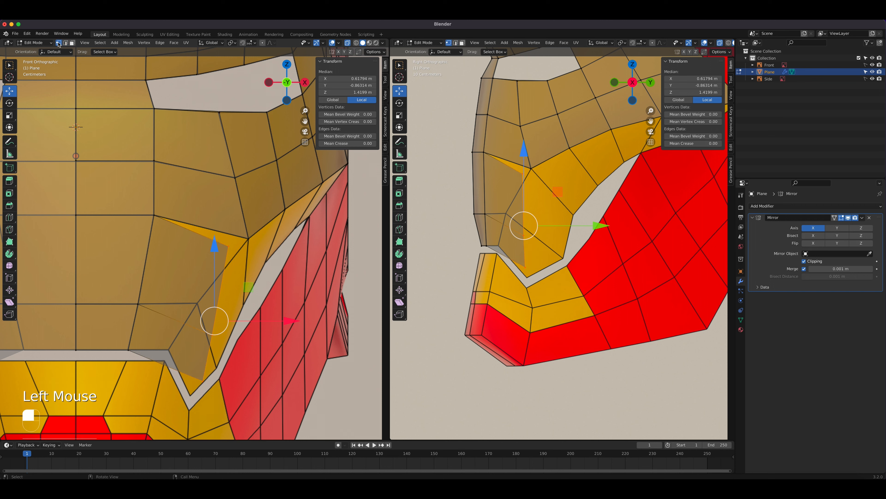
click(227, 248)
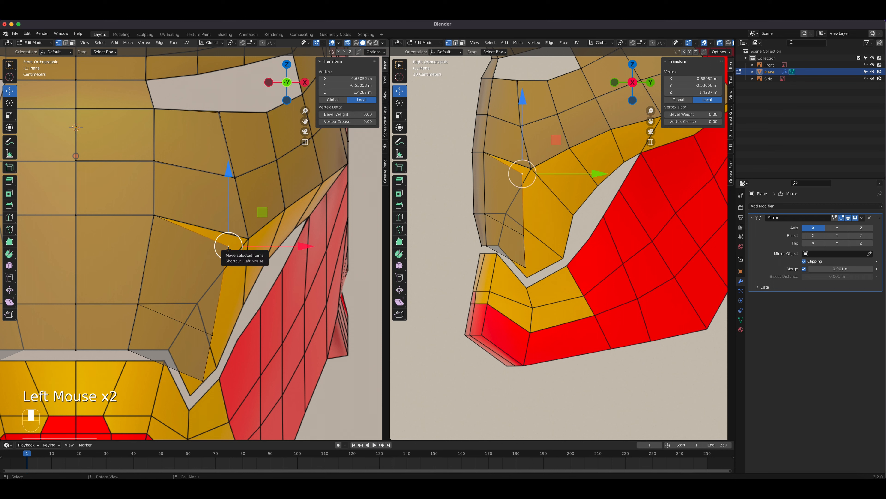
shift+click(250, 238)
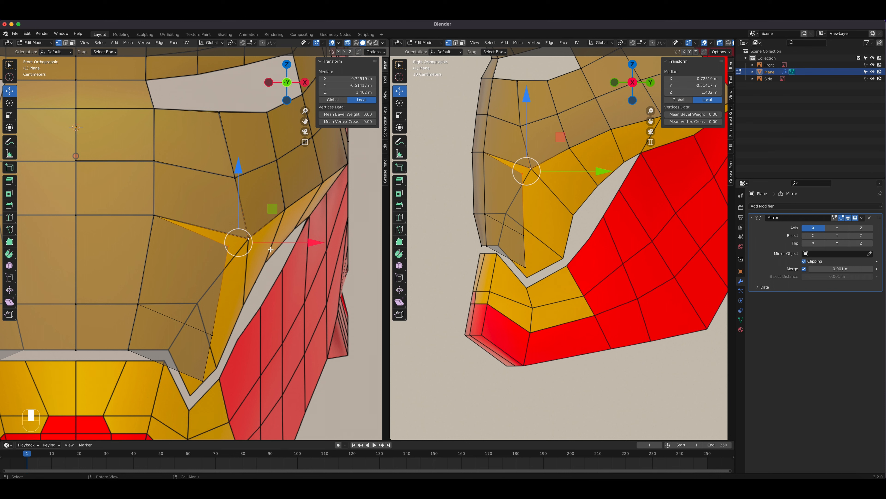
key(m)
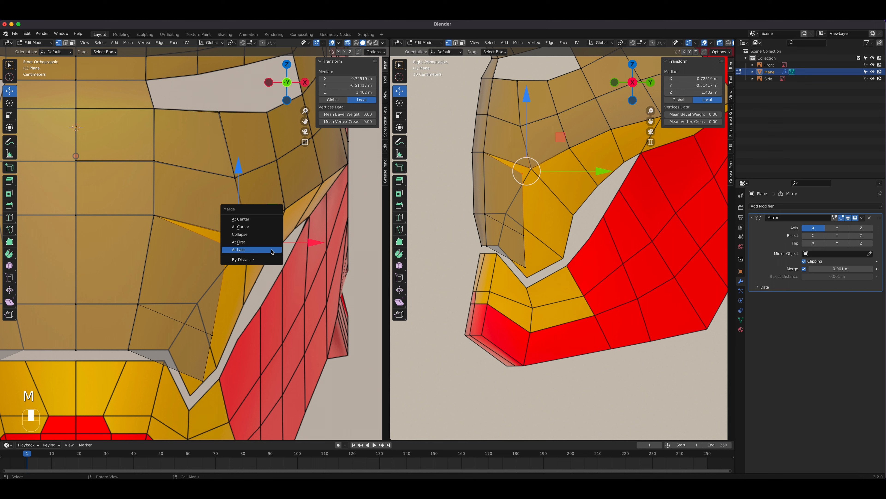
click(272, 250)
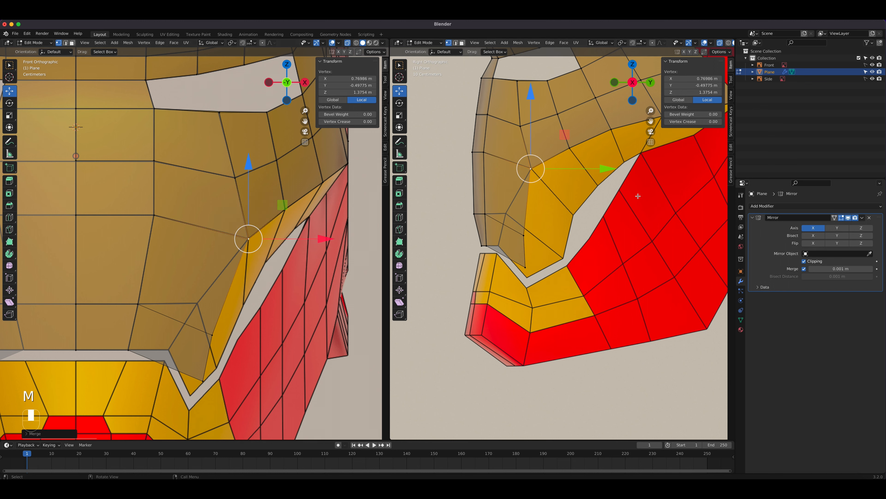
Fit the extrusion's two remaining vertices to the yellow panel's seam, at about X 0.54 m and 0.41 m in the front view
click(530, 233)
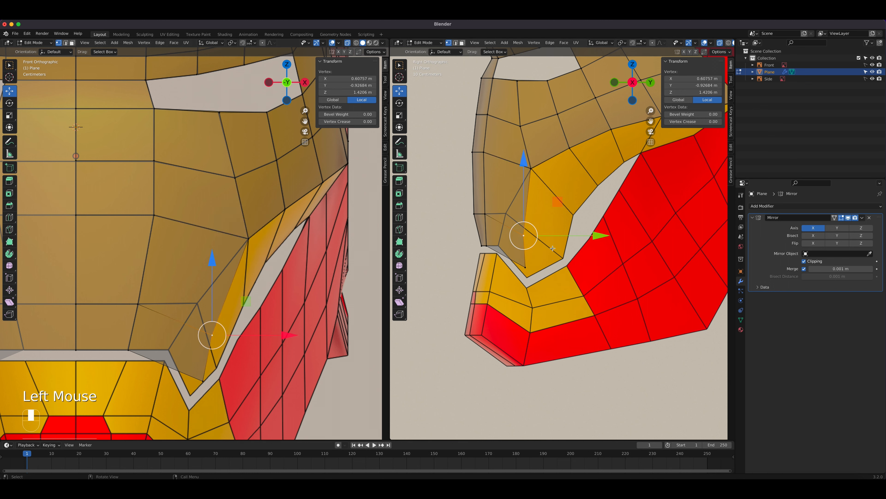
key(g)
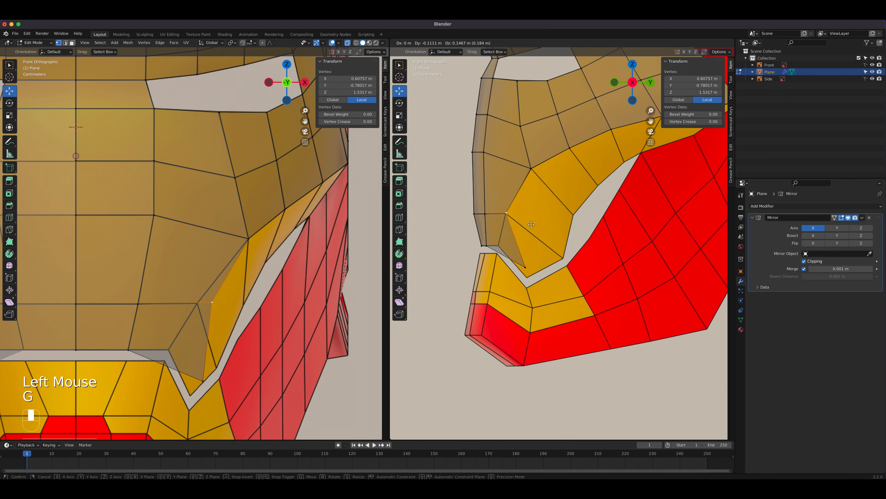
click(500, 242)
drag(271, 354, 236, 355)
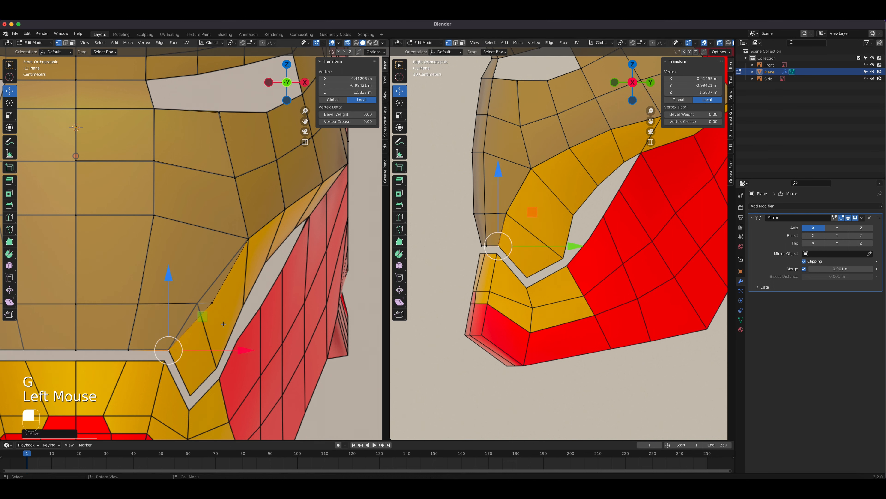
click(212, 302)
drag(279, 303, 265, 306)
Extrude the faceplate's lower edge chain from the ear to the mouth corner about 0.15 m back and 0.26 m down
scroll(617, 240, down, 2)
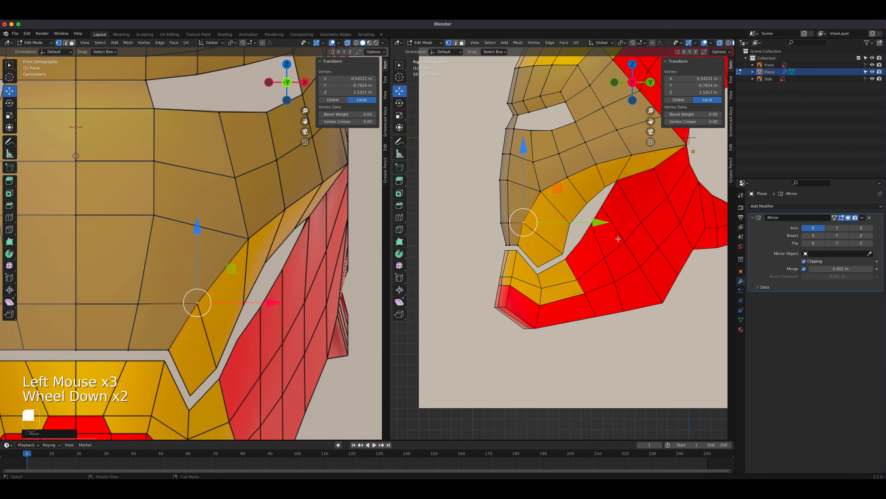
shift+middle_drag(617, 240, 610, 282)
key(2)
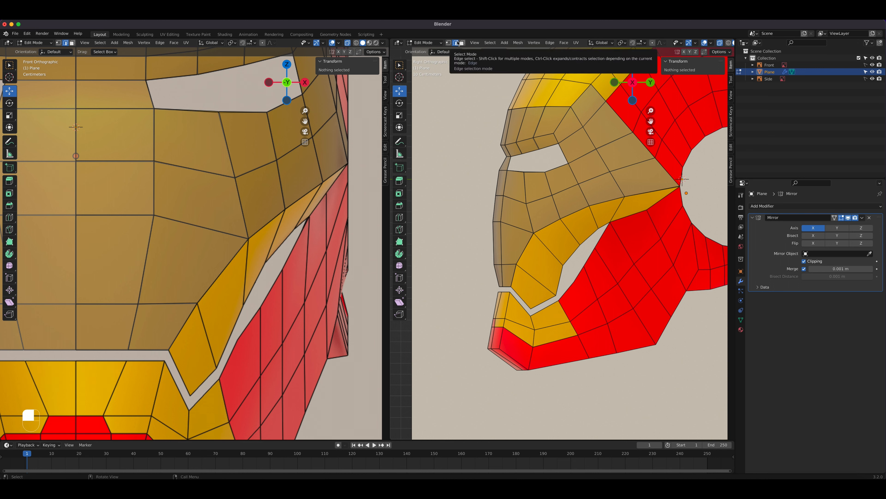
click(651, 195)
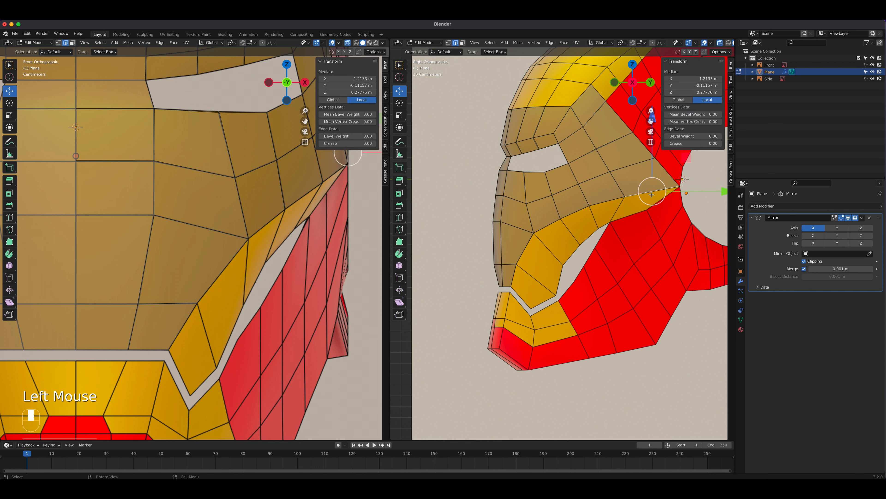
shift+click(611, 202)
shift+click(572, 216)
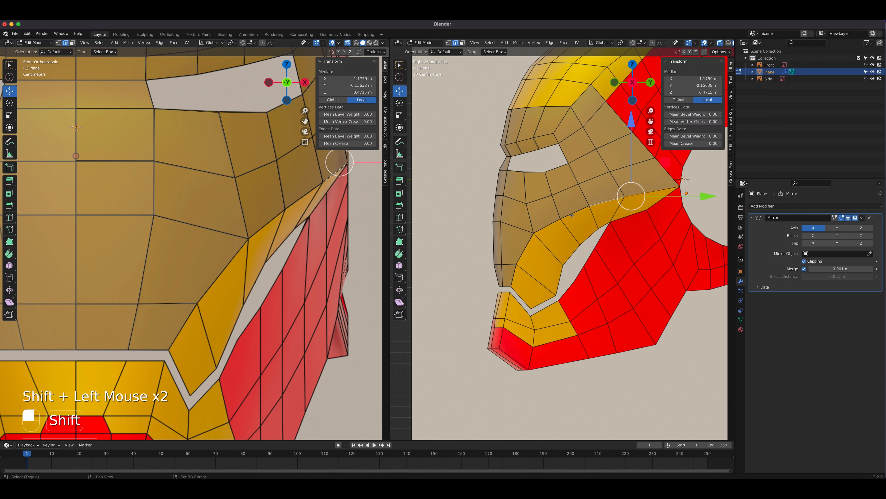
shift+click(553, 223)
shift+click(537, 231)
shift+click(567, 264)
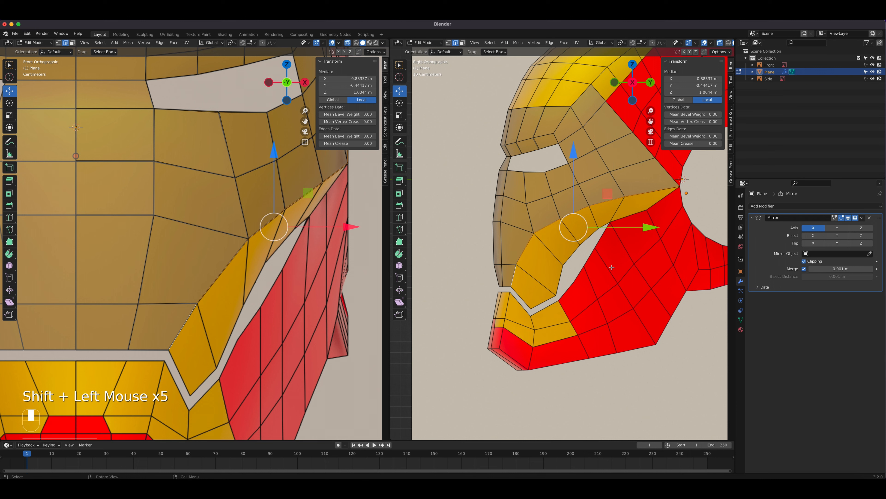
key(e)
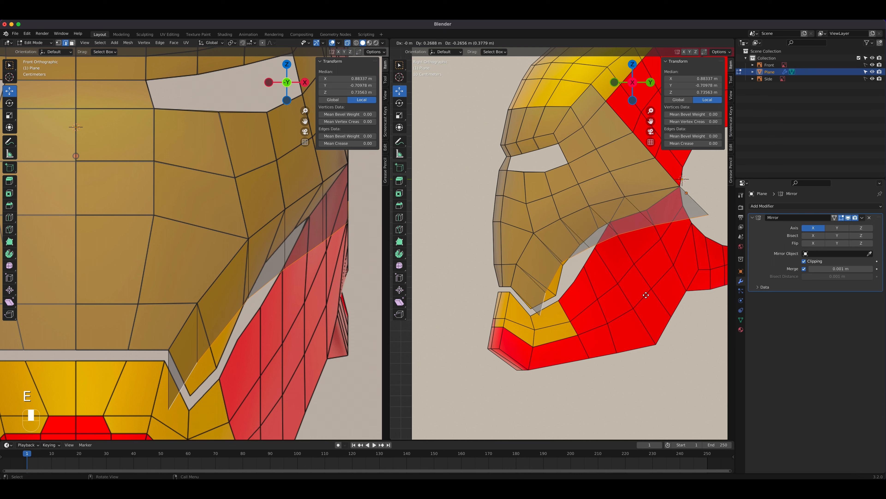
click(633, 295)
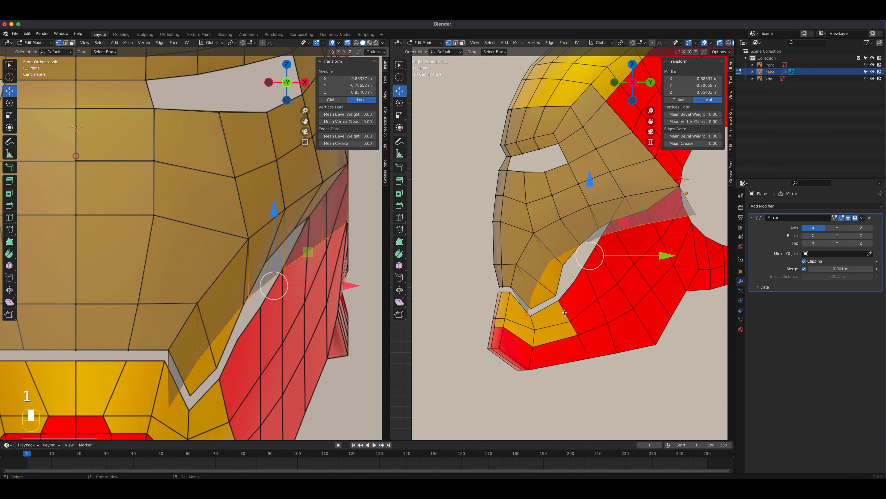
Move the three lowest vertices of the extruded cheek strip onto the reference's jaw gap outline in the front view
shift+middle_drag(177, 363, 159, 309)
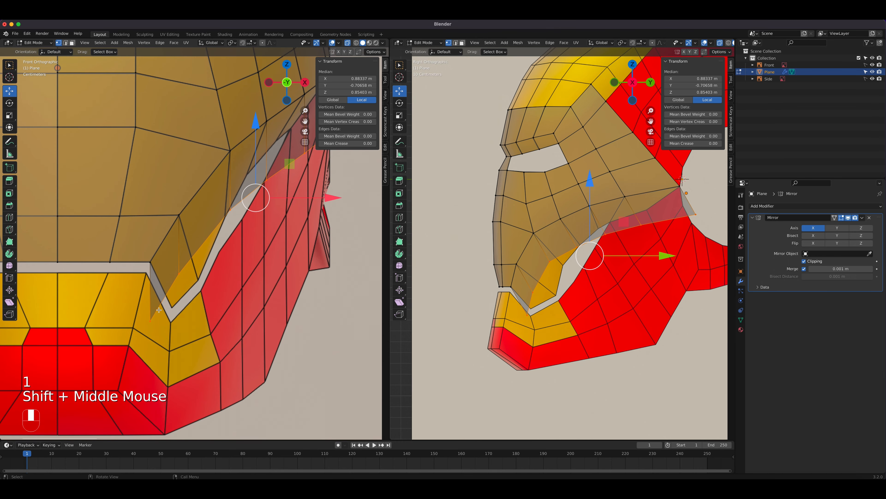
click(186, 273)
key(g)
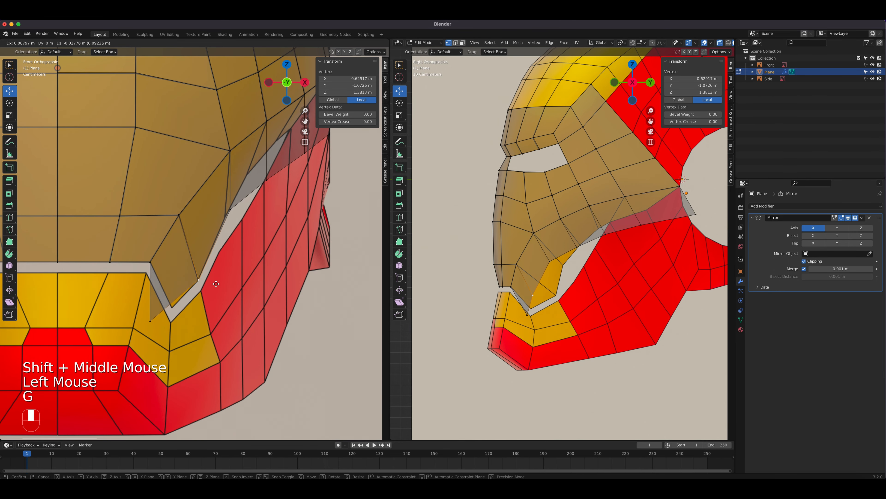
click(215, 284)
click(156, 320)
key(g)
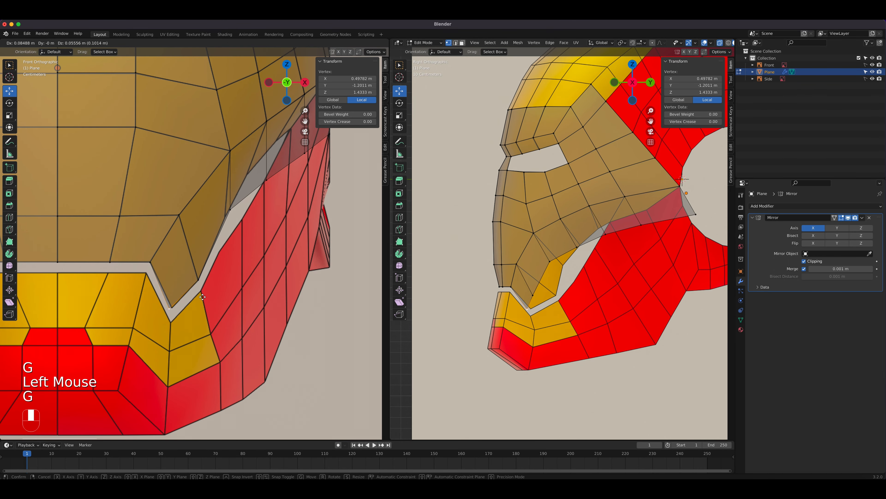
click(205, 297)
click(232, 204)
key(g)
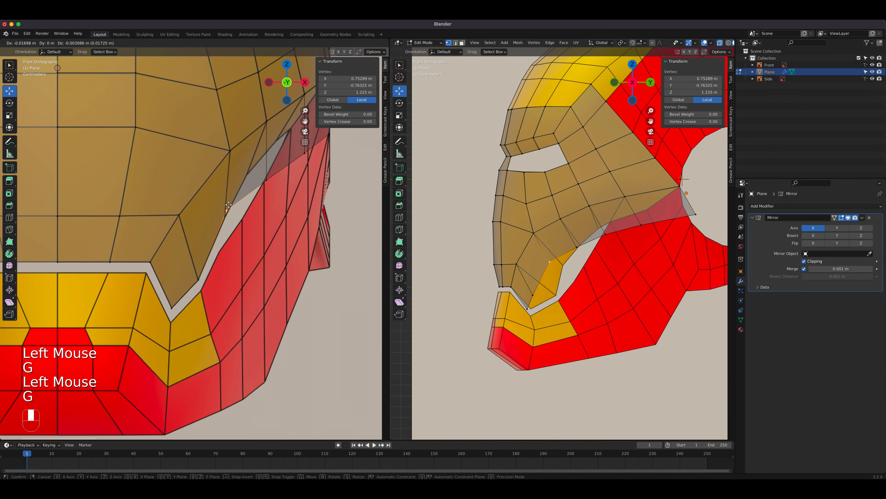
click(228, 208)
Move the upper cheek strip vertices inward along the front reference's red panel seam, ending at about X 1.03 m
shift+middle_drag(228, 208, 185, 317)
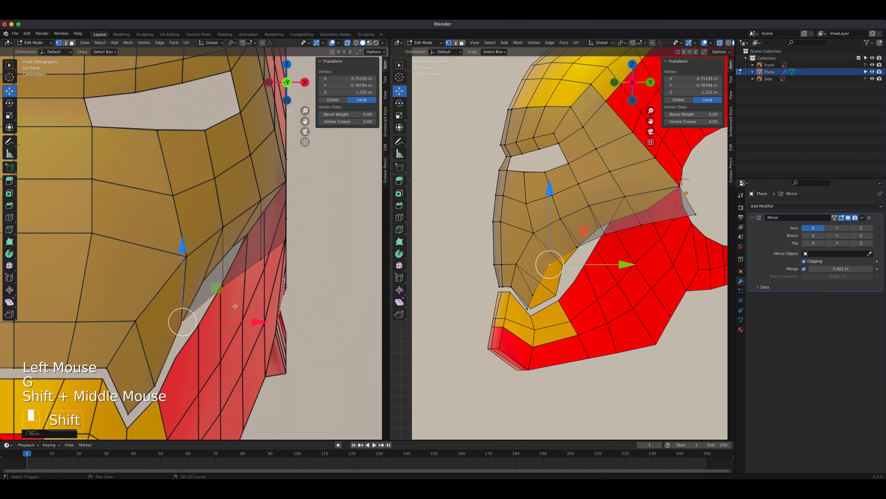
click(223, 285)
key(g)
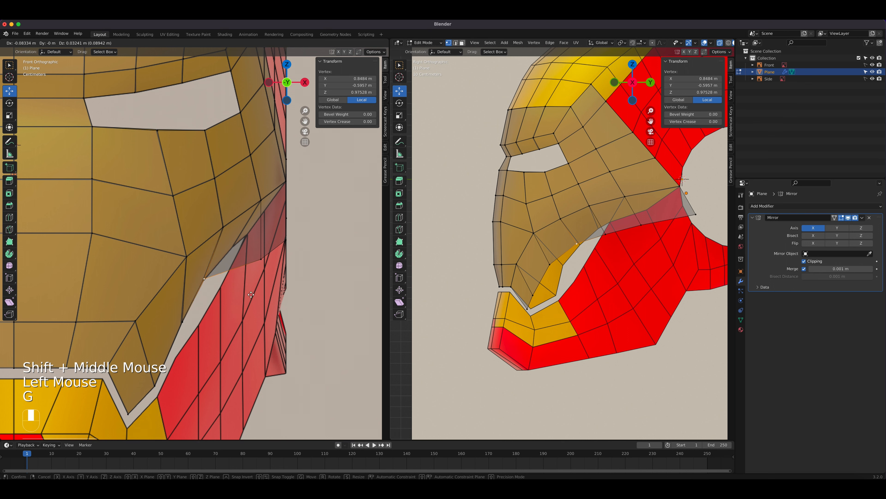
click(262, 270)
click(261, 259)
key(g)
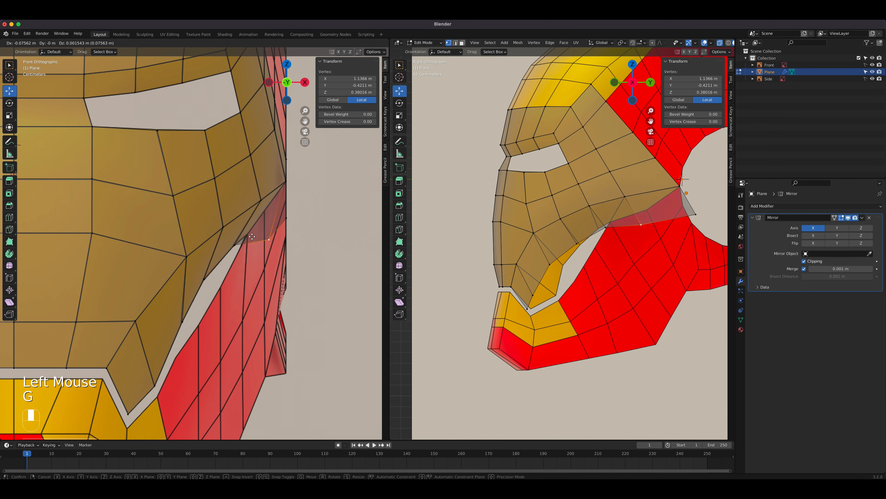
click(237, 235)
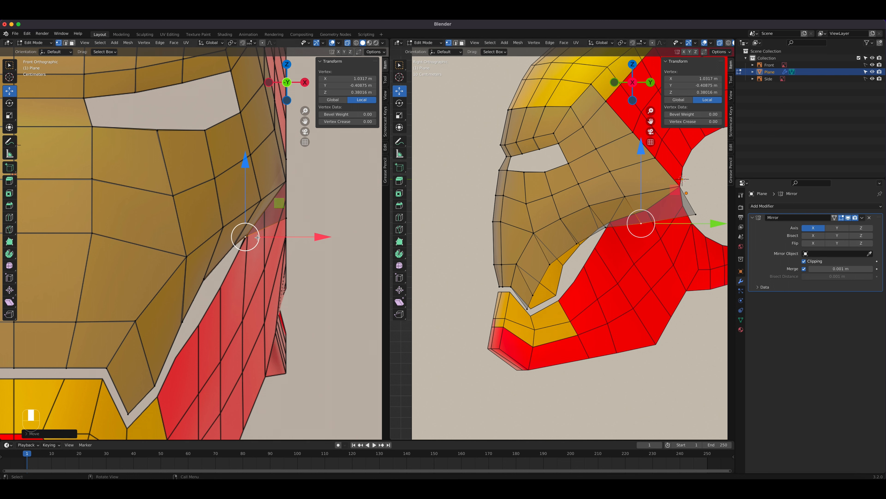
Move the cheek strip's two lowest vertices back along Y onto the side reference's jaw gap outline
click(290, 220)
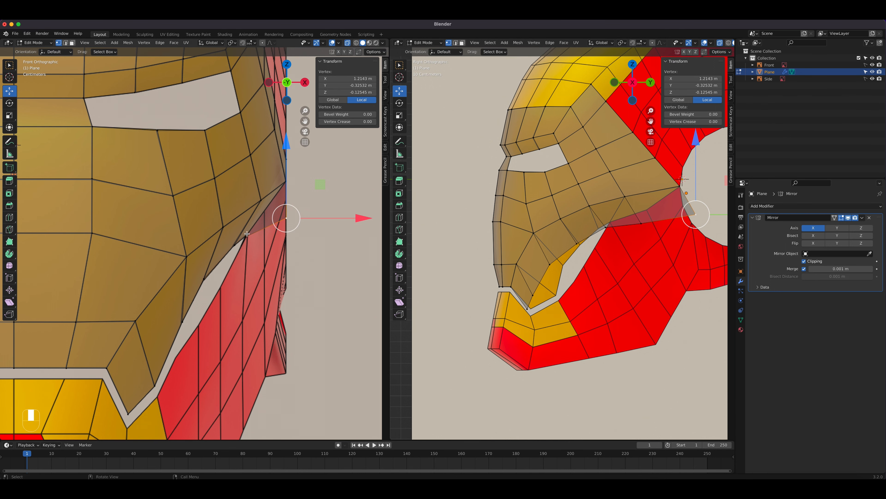
scroll(593, 325, up, 2)
shift+middle_drag(594, 325, 577, 279)
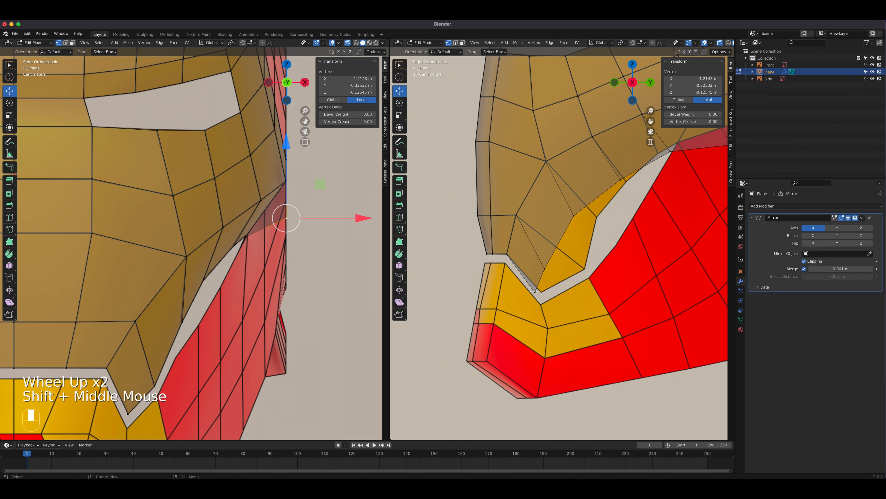
click(577, 278)
drag(613, 267, 653, 268)
click(534, 292)
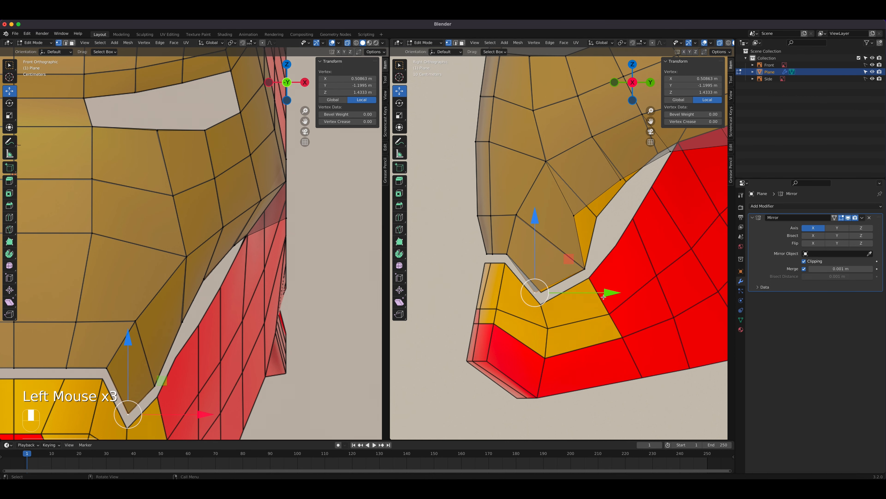
drag(604, 294, 624, 293)
Move the next two cheek strip vertices above the jaw tip back along Y onto the side reference's cheek edge
shift+middle_drag(616, 285, 547, 347)
click(505, 278)
drag(583, 276, 598, 276)
click(551, 241)
drag(606, 244, 636, 243)
click(635, 243)
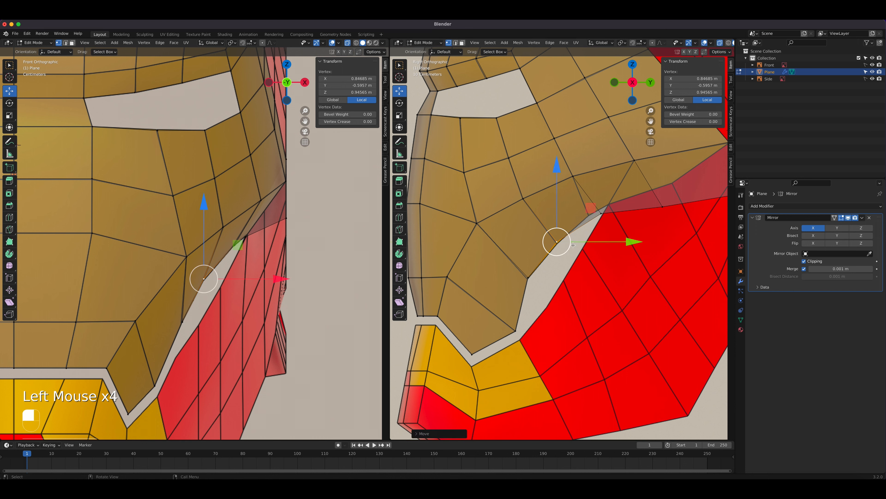
key(g)
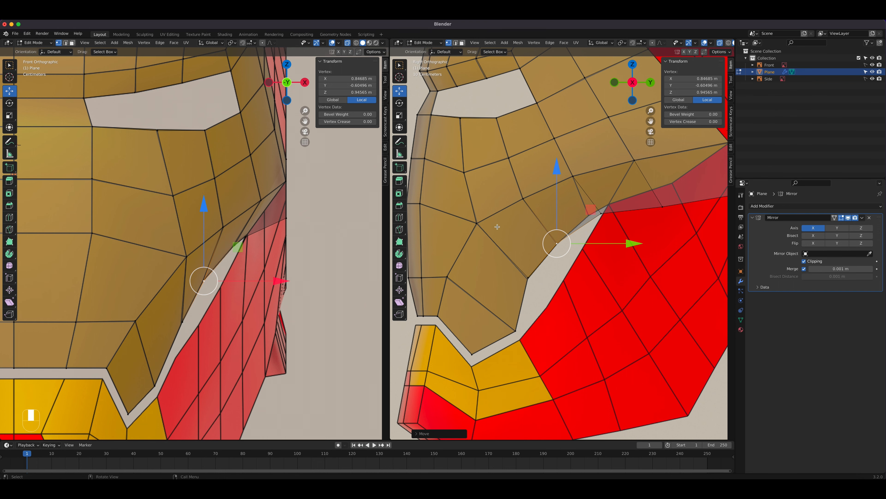
Place the three upper cheek strip vertices on the side reference's seam between the cheek opening and the ear
shift+middle_drag(626, 235, 564, 298)
click(589, 299)
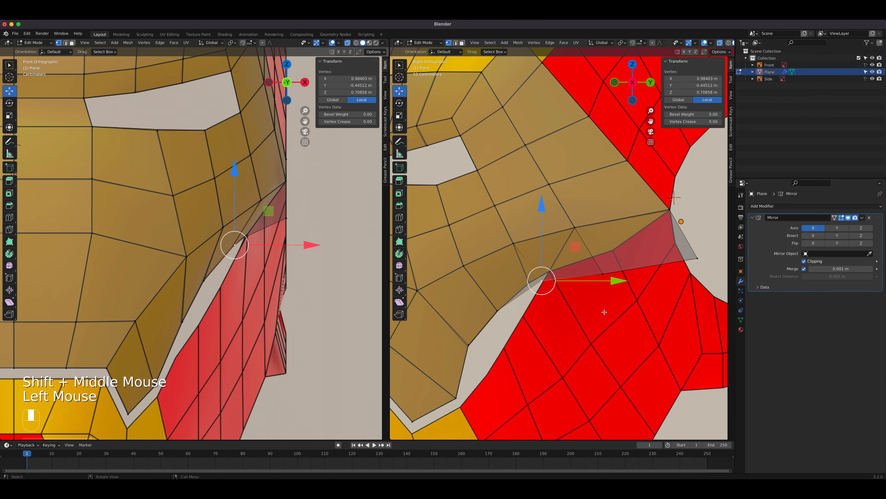
key(g)
click(593, 312)
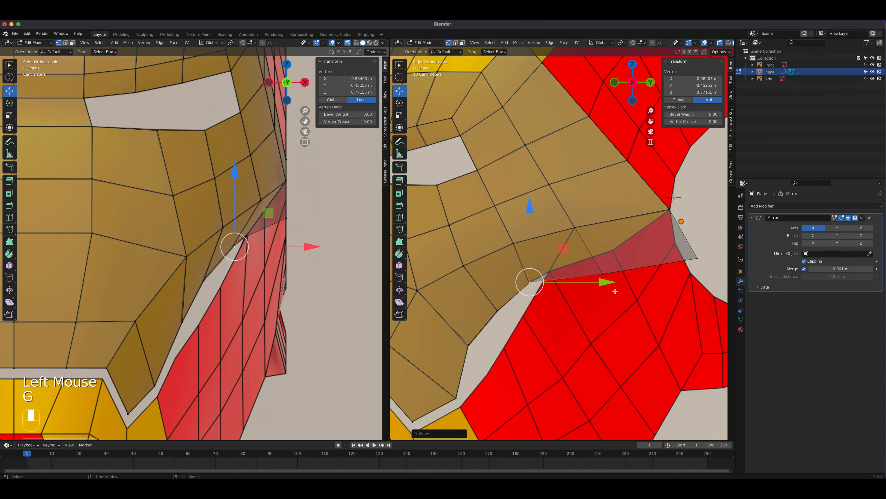
click(606, 274)
key(g)
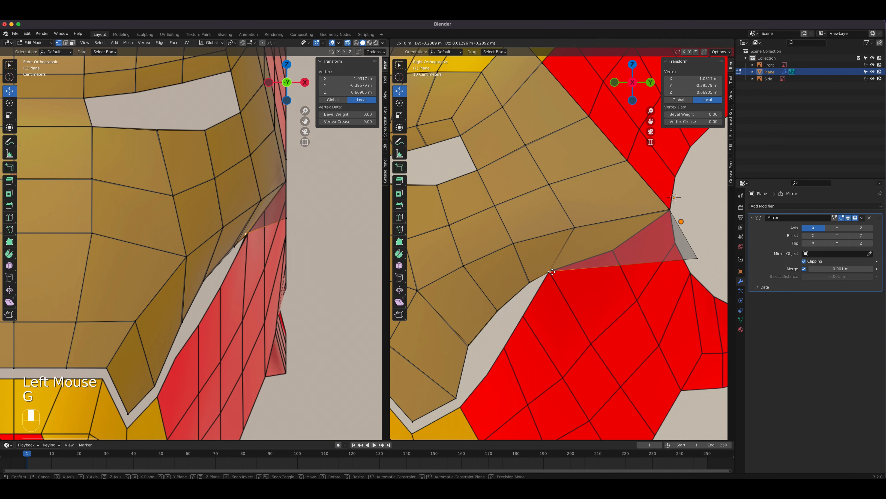
click(612, 251)
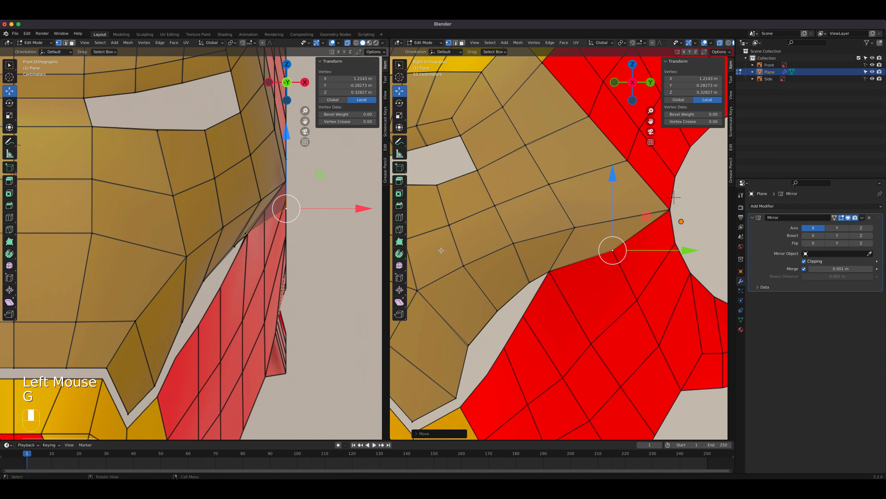
Move the cheek strip vertex nearest the ear inward to about X 1.12 m and slightly down onto the front reference's seam
scroll(370, 202, up, 2)
shift+middle_drag(370, 202, 306, 255)
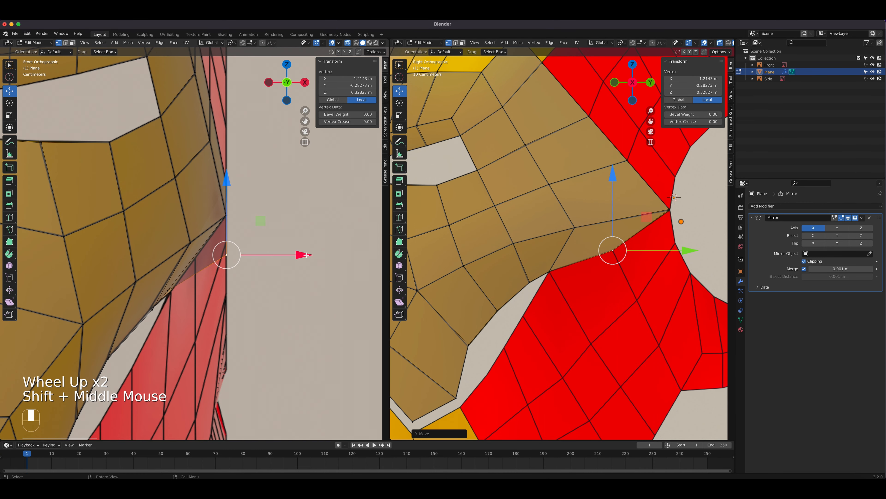
drag(306, 255, 270, 260)
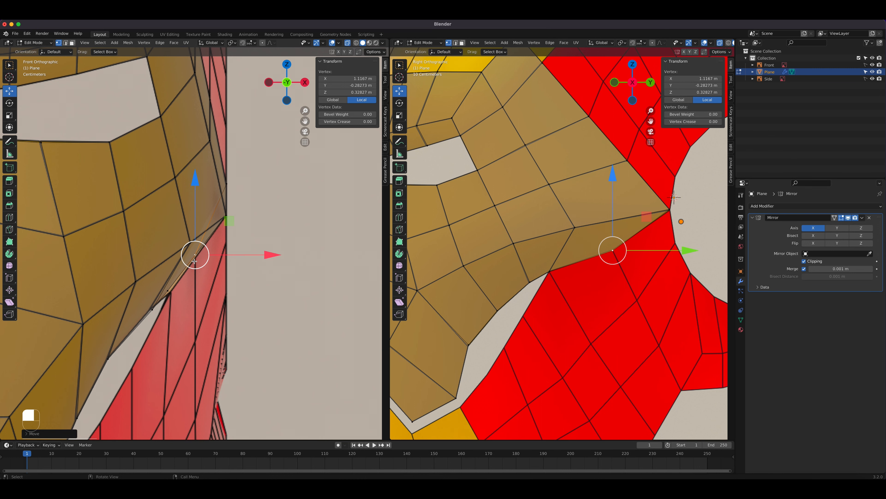
drag(197, 181, 193, 216)
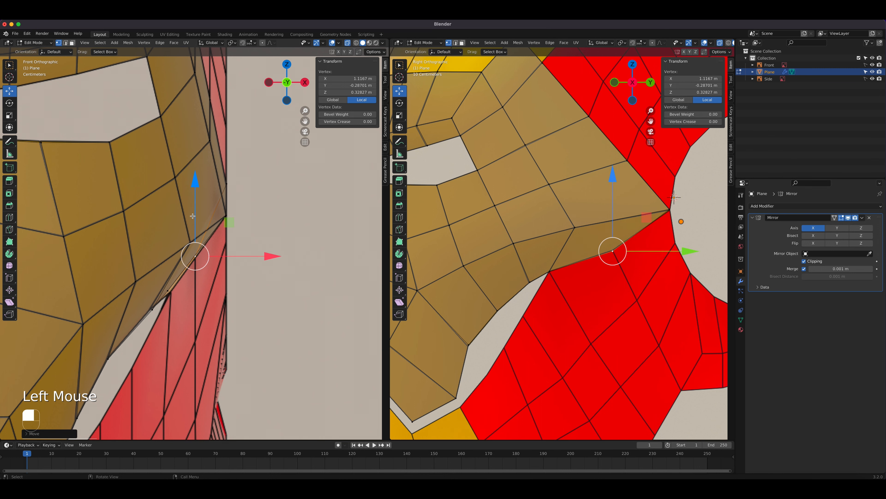
Fit the next cheek strip vertex below it to the red panel's corner in both views, at about X 1.04 m
click(175, 291)
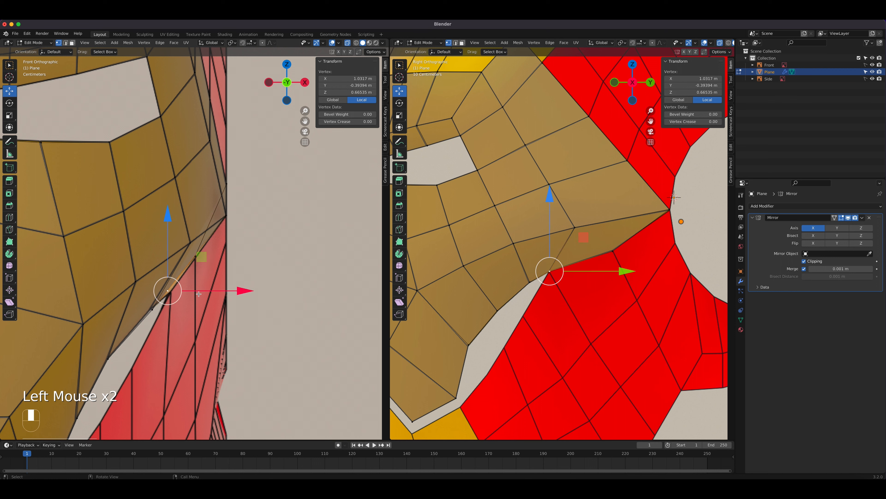
click(530, 285)
drag(238, 313, 231, 309)
click(169, 293)
drag(168, 218, 168, 222)
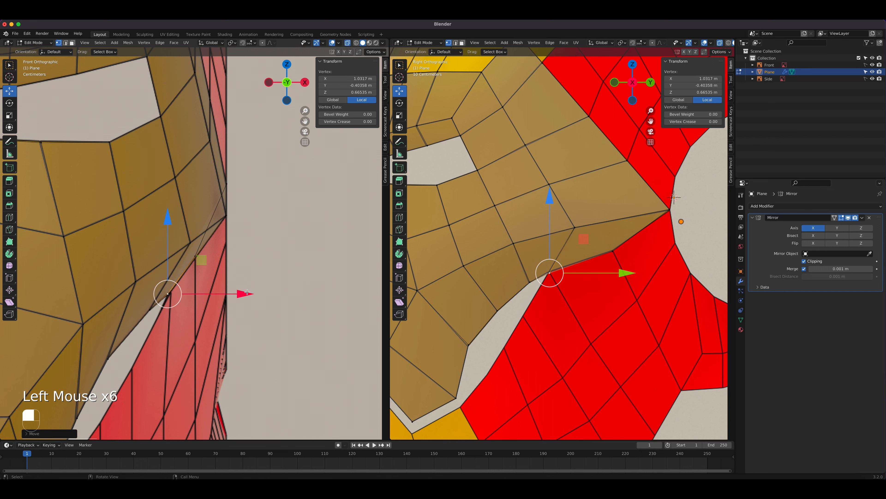
drag(241, 293, 248, 292)
key(g)
click(629, 289)
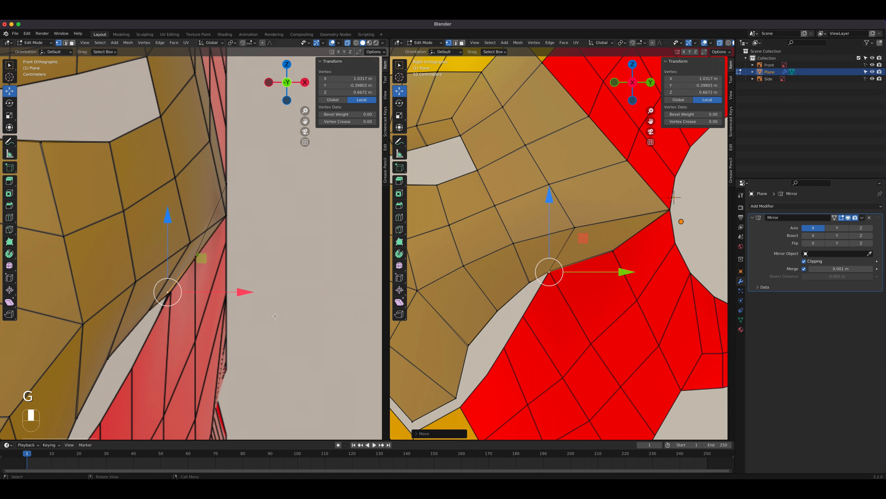
drag(241, 292, 251, 290)
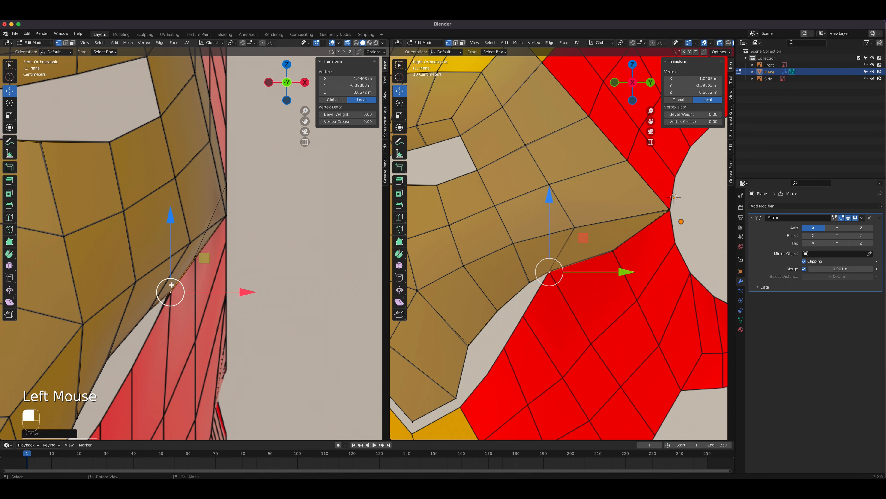
Examine the faceplate's shape in perspective with X-ray off, and return to the X-ray right side view
click(669, 209)
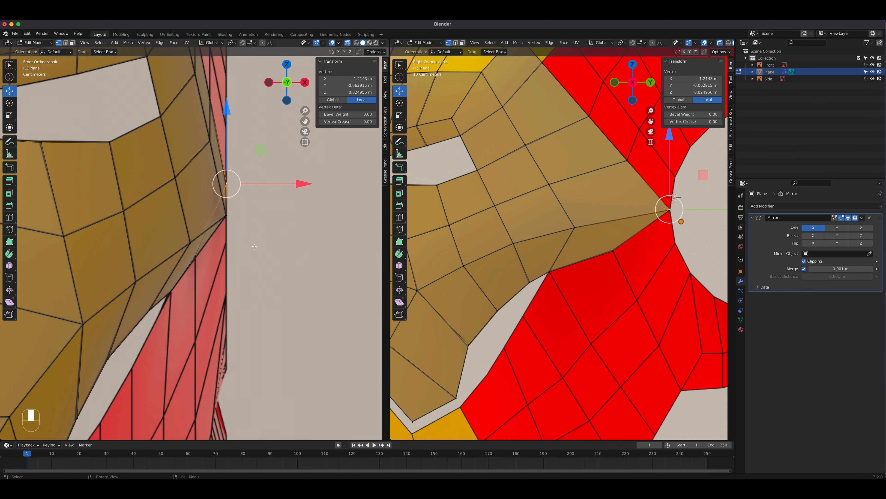
scroll(701, 238, down, 4)
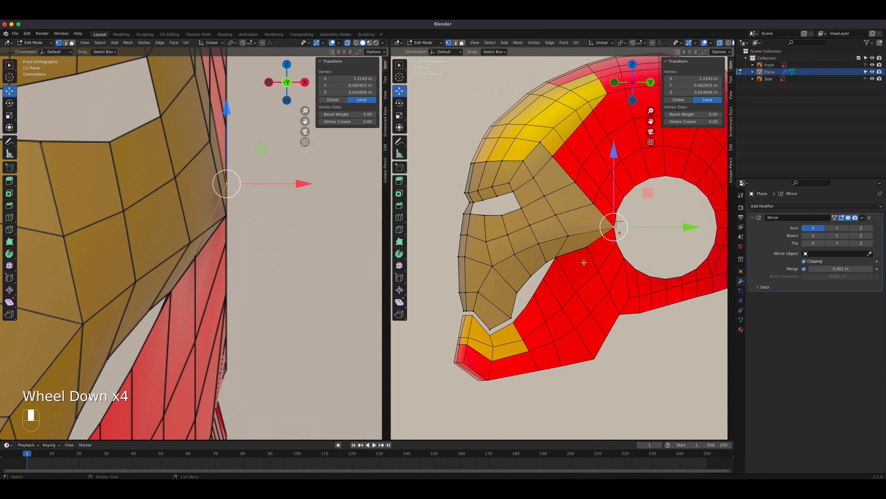
middle_drag(702, 238, 677, 68)
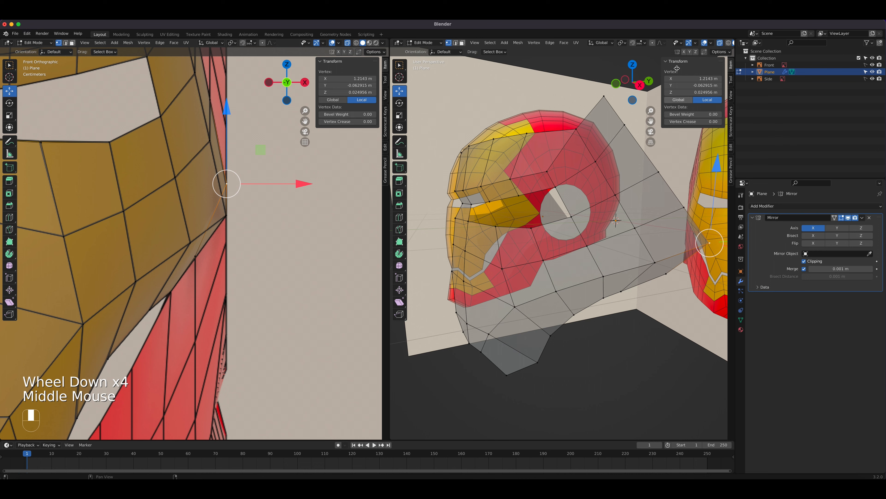
click(719, 43)
scroll(558, 251, down, 2)
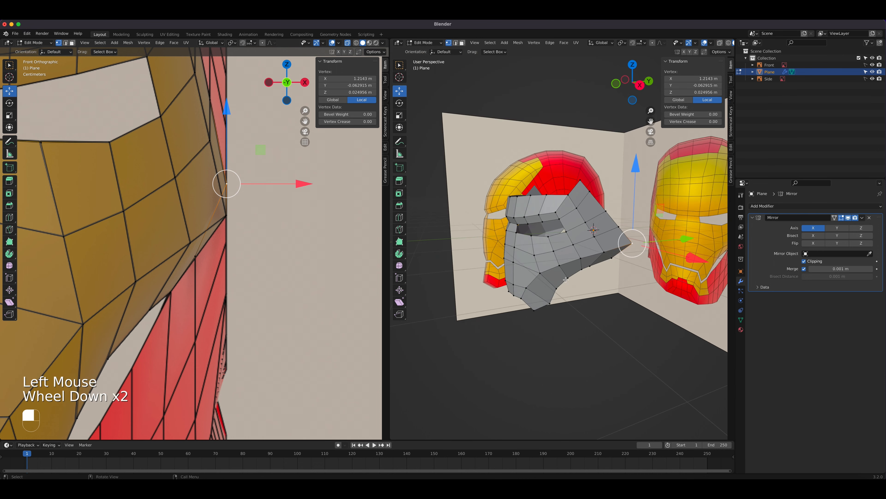
mouse_move(558, 251)
middle_down()
mouse_move(565, 258)
mouse_move(555, 265)
mouse_move(571, 261)
middle_up()
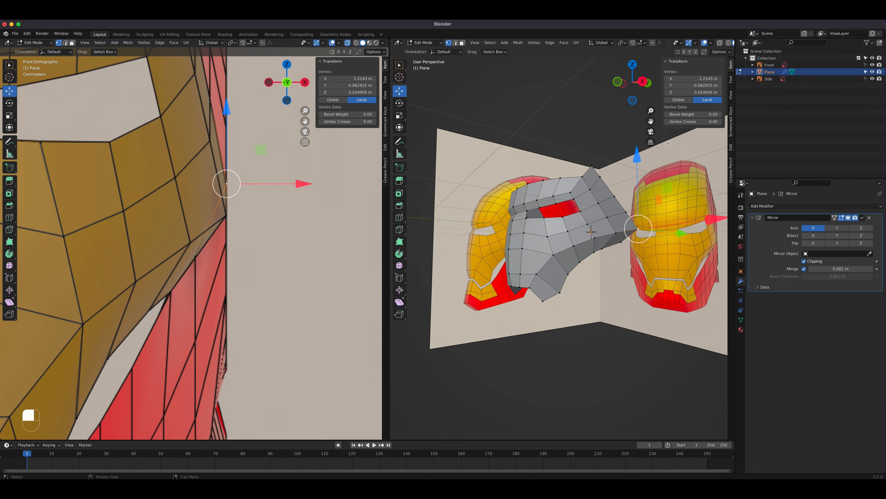
click(720, 44)
key(KP_3)
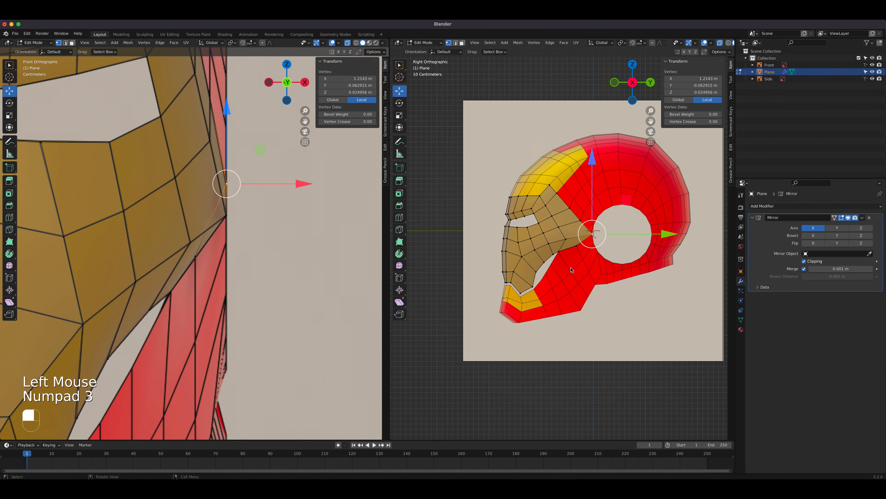
scroll(571, 269, up, 3)
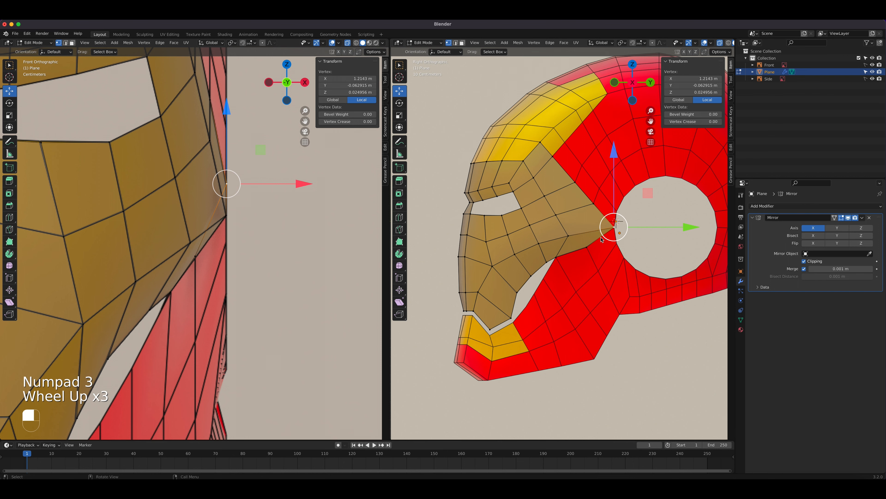
Leave mesh editing and add a cylinder as a new object at the world origin
key(shift)
shift+middle_drag(546, 167, 550, 233)
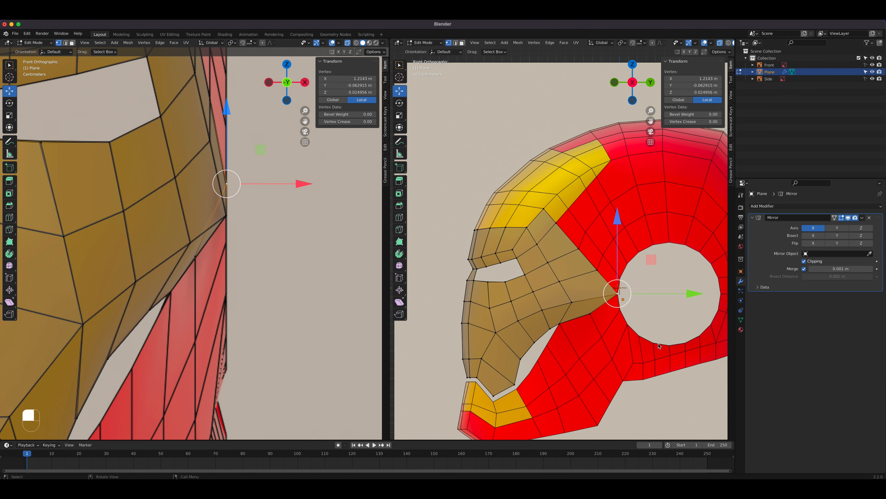
shift+middle_drag(559, 343, 441, 279)
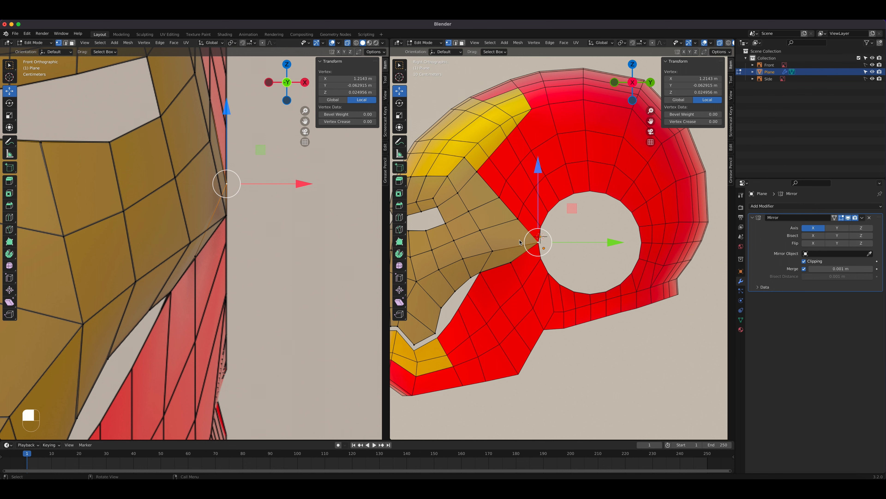
key(Tab)
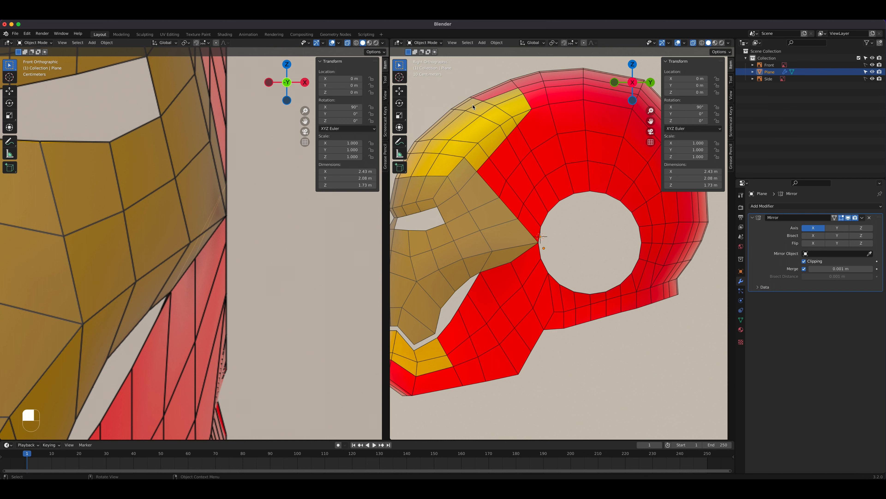
click(482, 43)
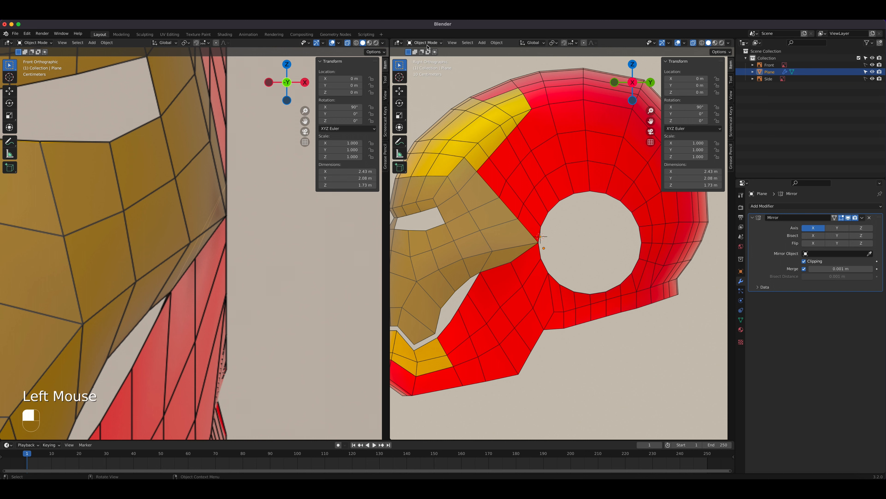
click(484, 43)
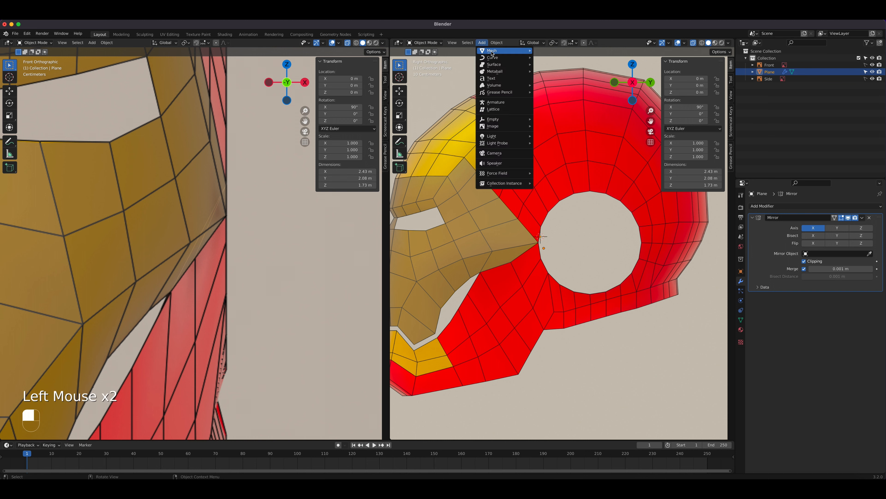
mouse_move(492, 52)
click(565, 86)
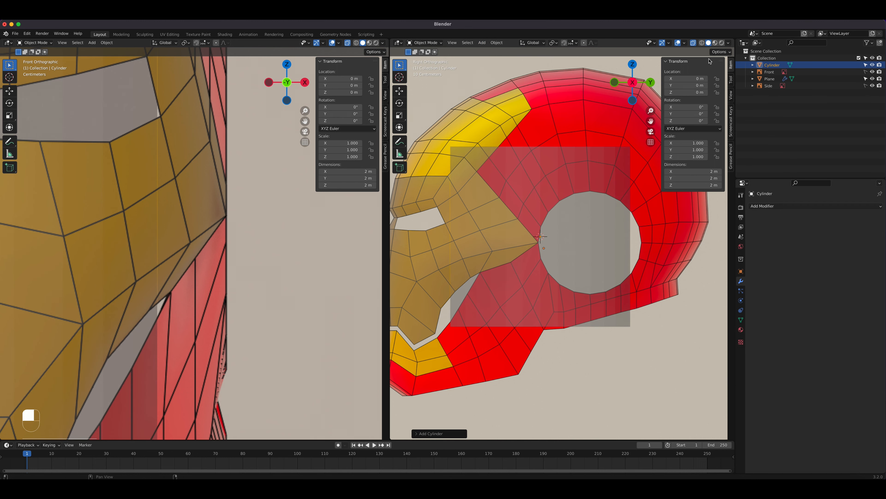
Turn off X-ray in the side view and set the new cylinder's vertex count to 20
click(695, 45)
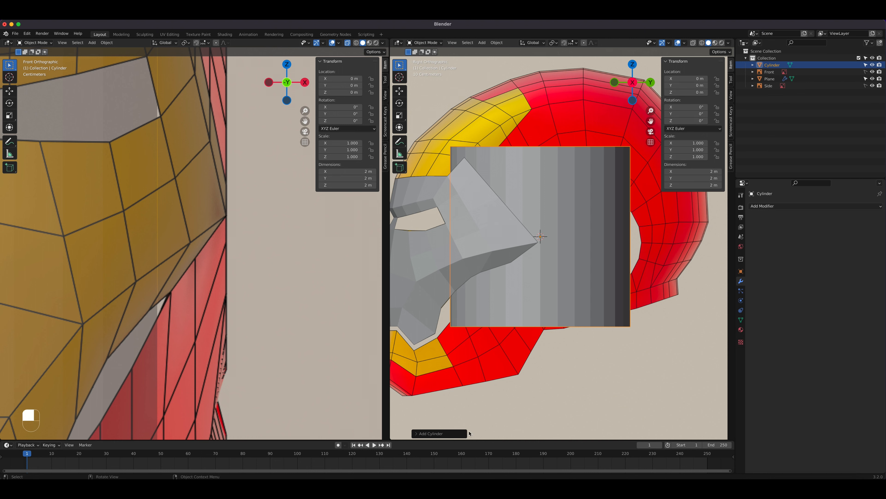
click(416, 434)
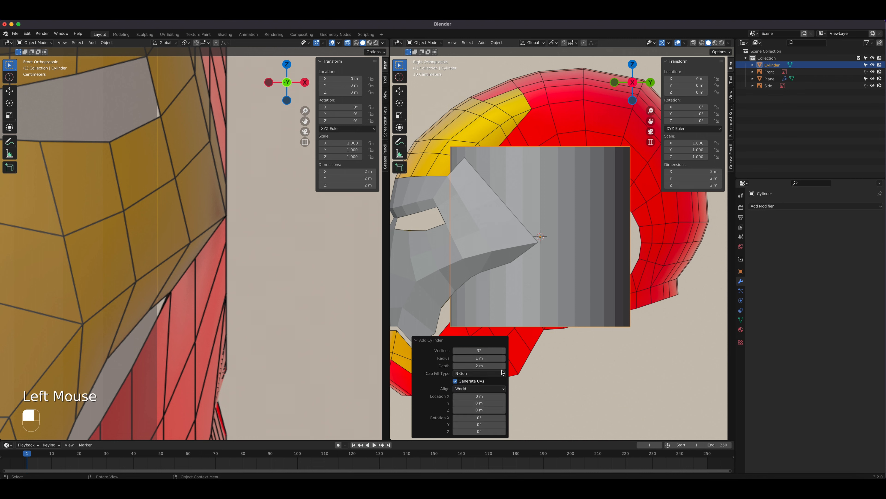
double_click(497, 351)
text(20)
key(Return)
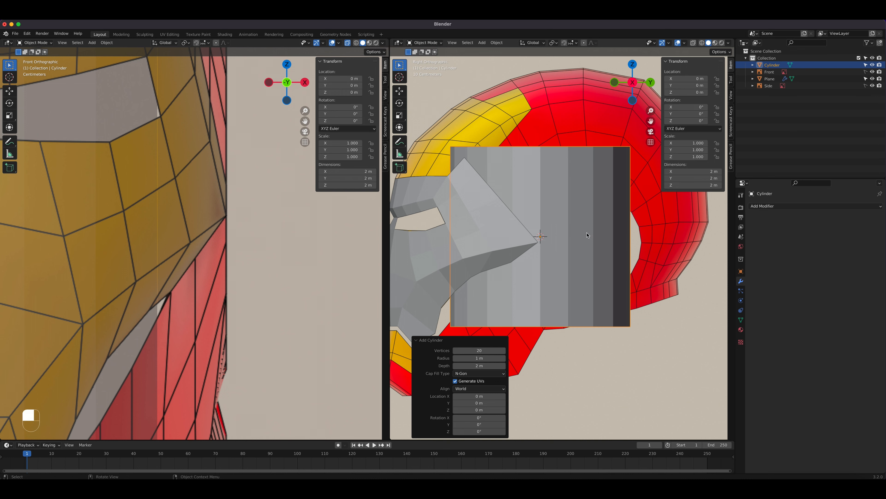
Rotate the cylinder to 90° about Y so its round cap faces the side view
drag(680, 114, 702, 114)
click(678, 115)
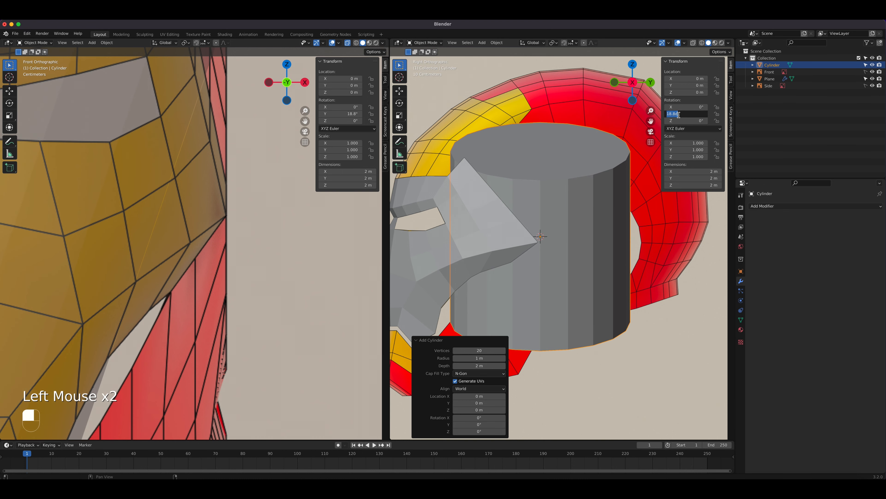
text(90)
key(Return)
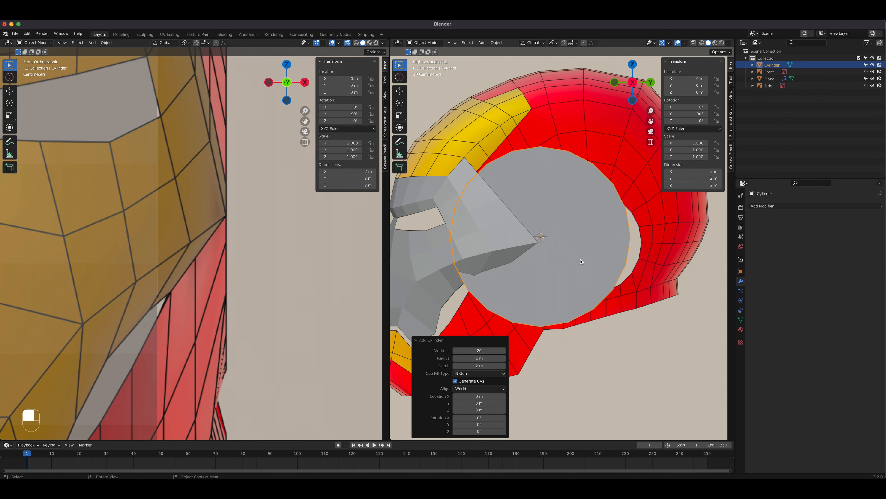
middle_drag(580, 261, 618, 297)
scroll(619, 296, down, 2)
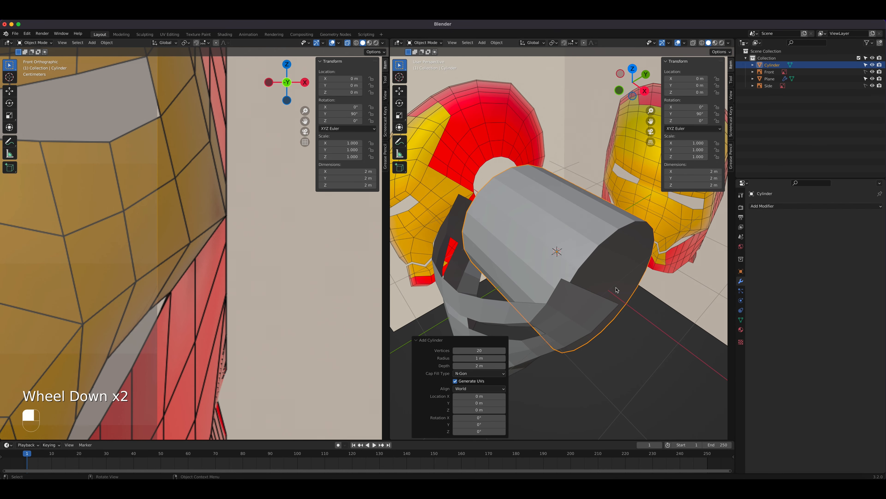
Edit the cylinder in face selection mode and delete all its faces except the outward-facing round cap
key(Tab)
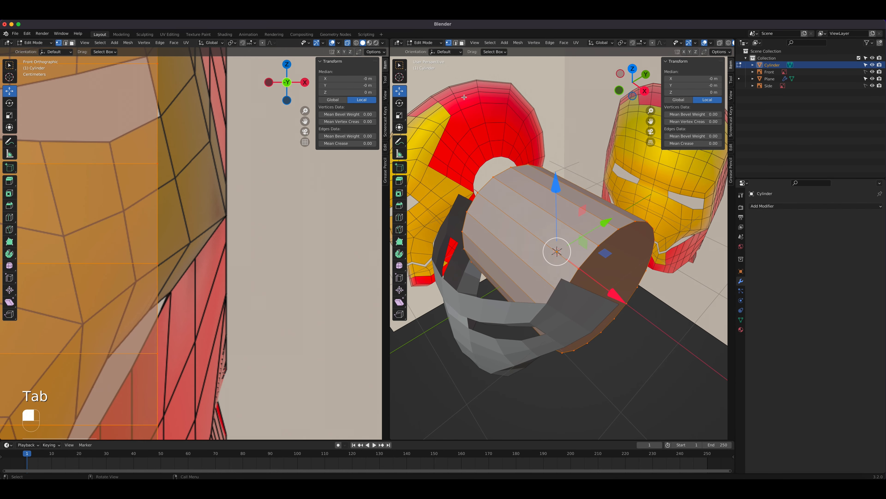
click(462, 43)
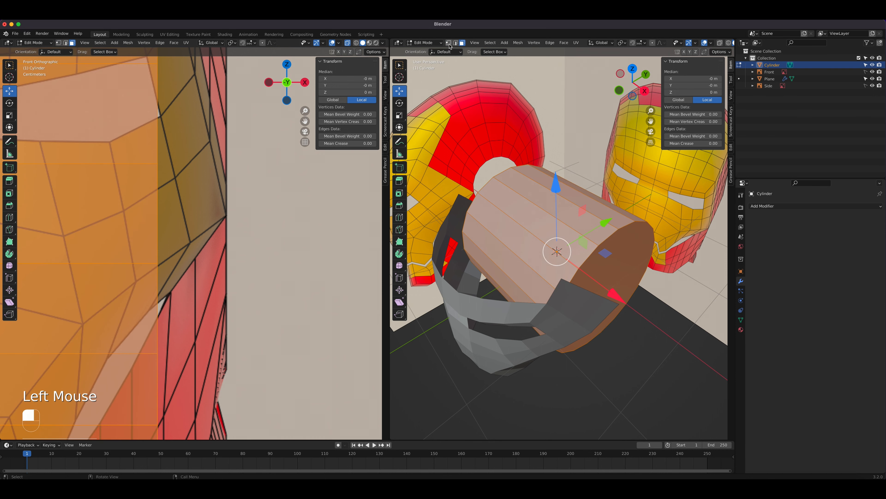
click(620, 276)
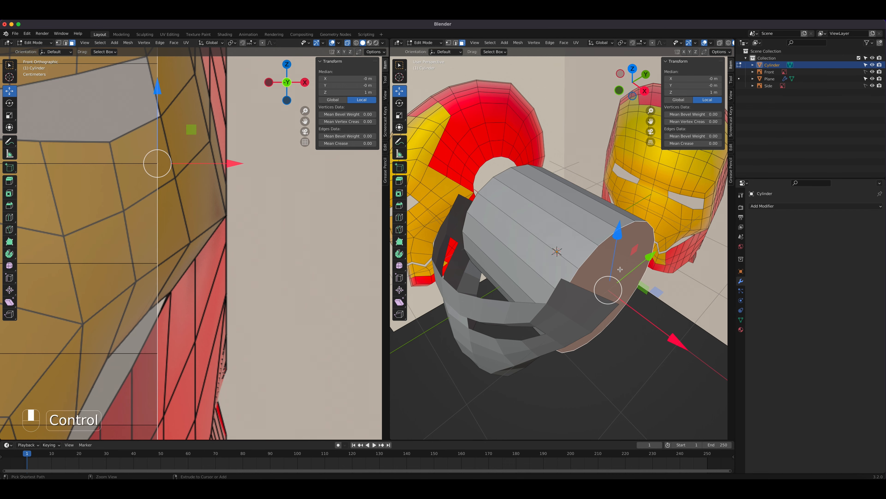
key(ctrl+i)
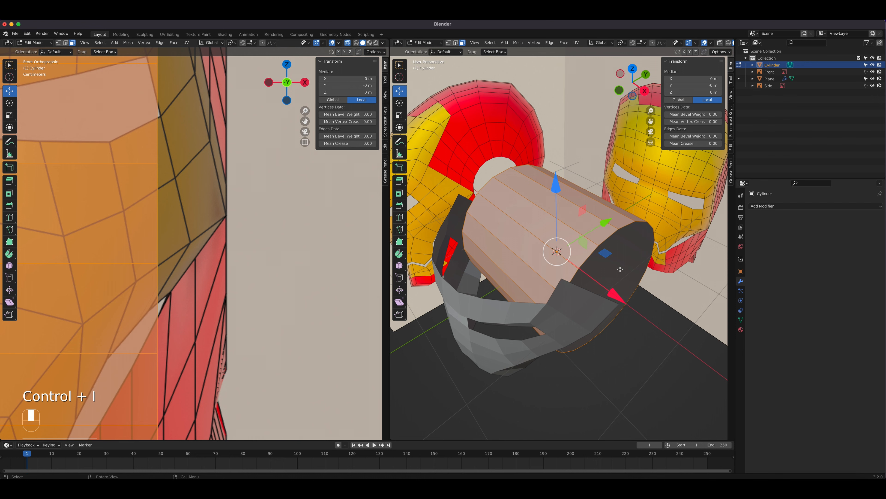
key(x)
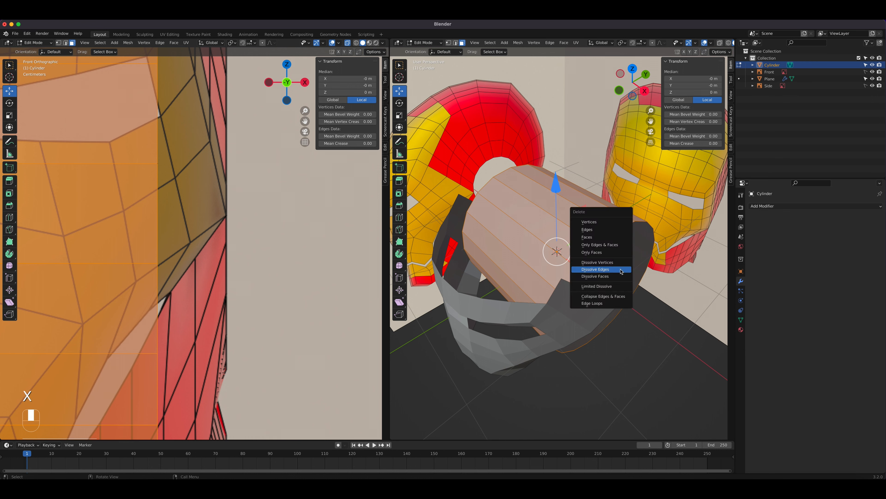
click(601, 236)
Move the remaining round cap about 0.21 m outward along X to the outermost edge of the helmet in the front view
click(626, 276)
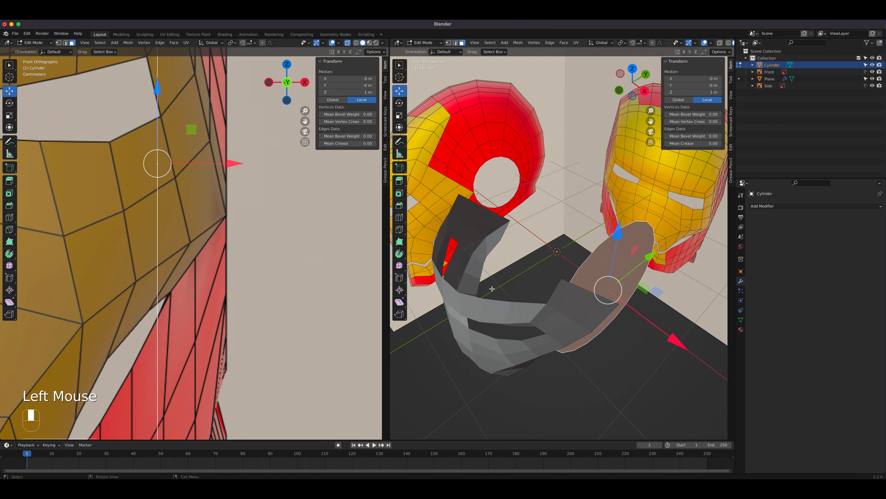
scroll(163, 196, down, 1)
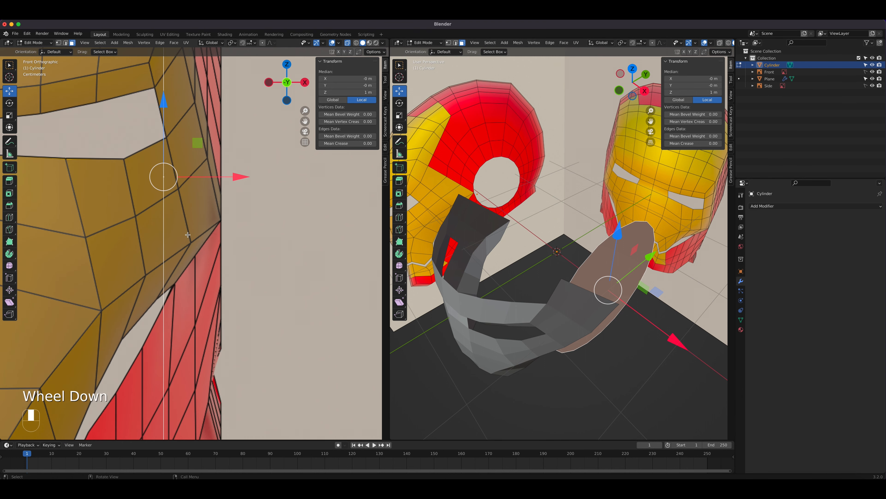
drag(237, 182, 300, 173)
scroll(245, 195, up, 1)
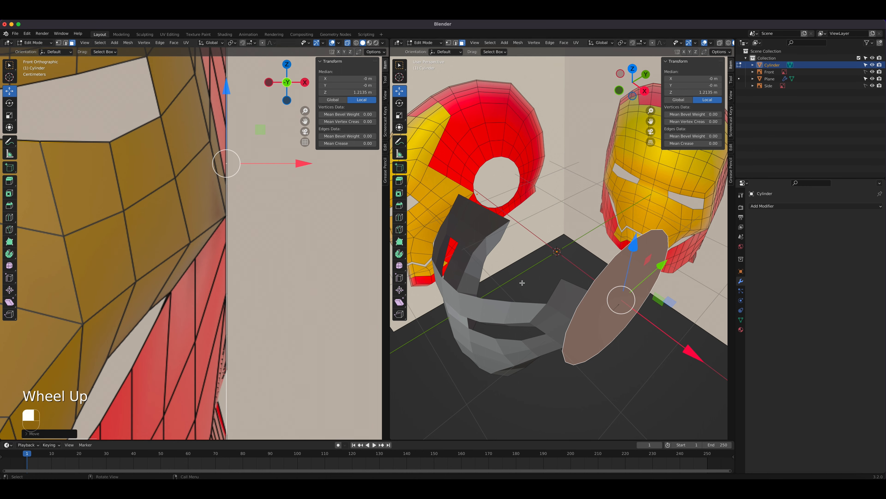
Show the right side view with X-ray on and move the disc over the round ear opening in the reference
key(grave)
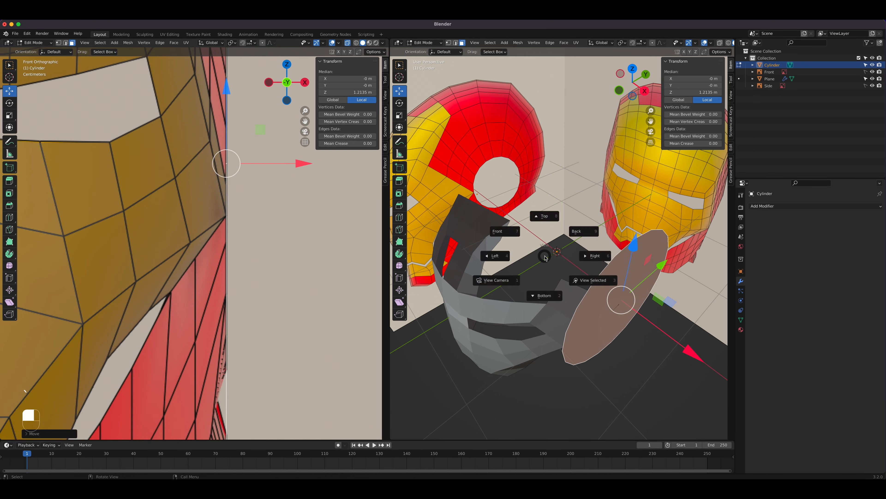
click(596, 257)
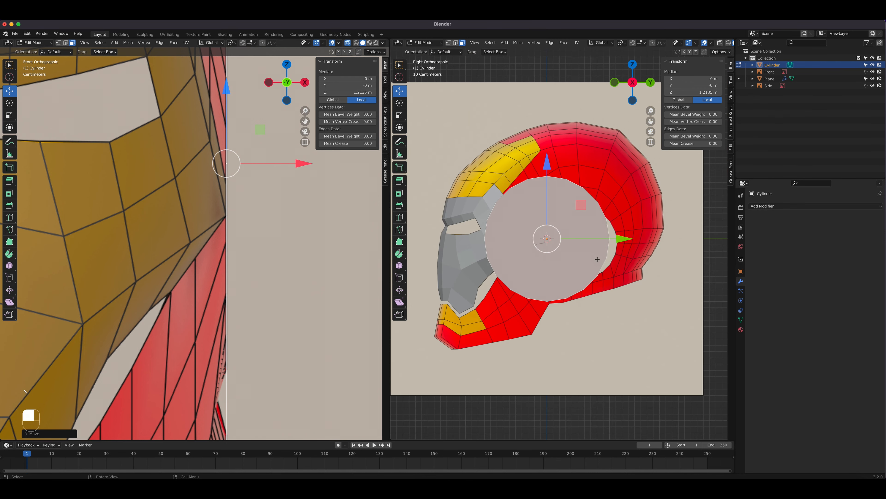
click(593, 231)
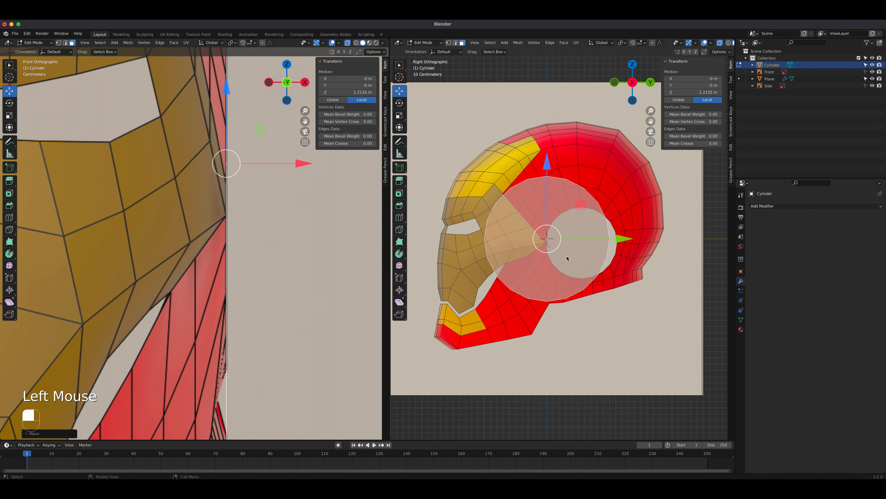
key(g)
click(608, 251)
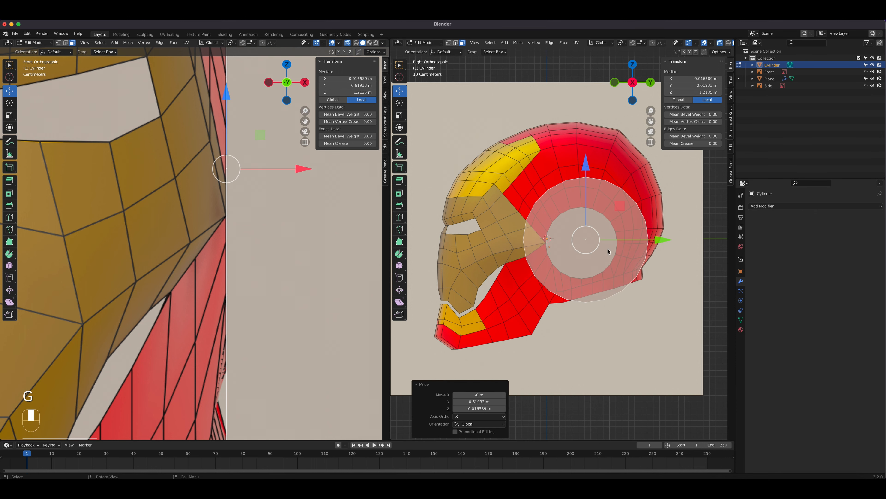
key(g)
click(616, 252)
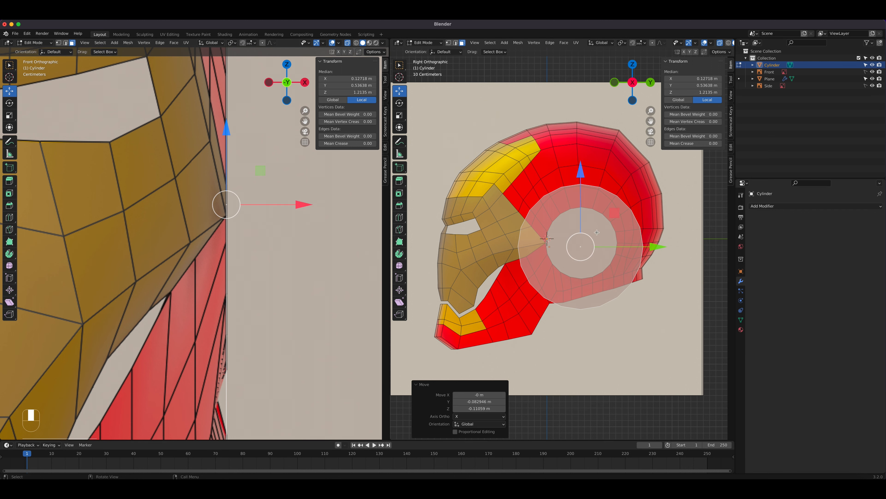
Scale the disc down to about 0.577 and recentre it on the reference's ear circle
scroll(597, 232, up, 3)
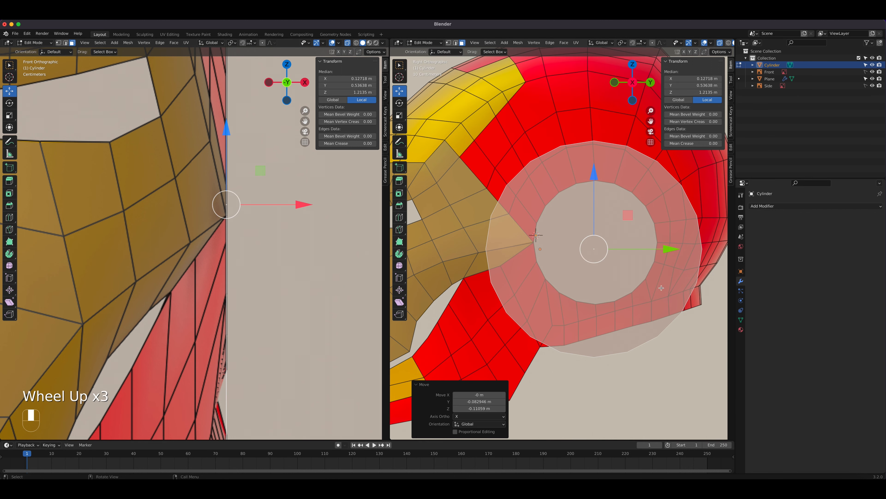
key(s)
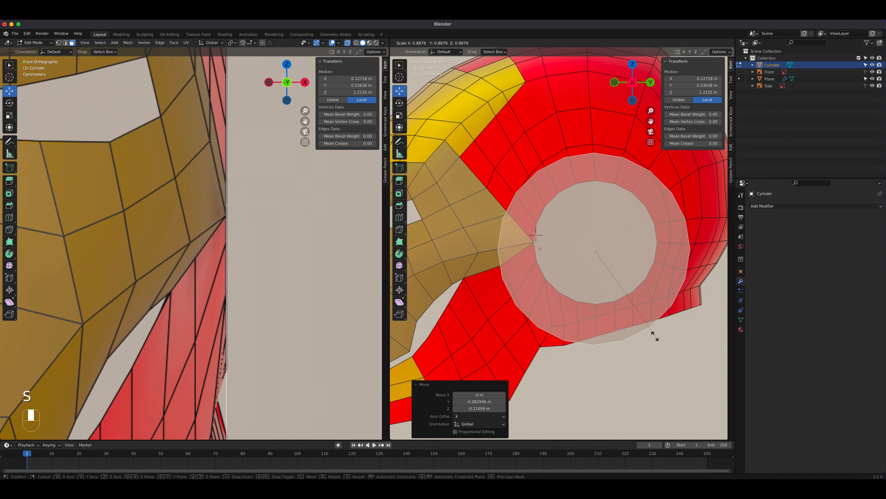
click(624, 312)
key(g)
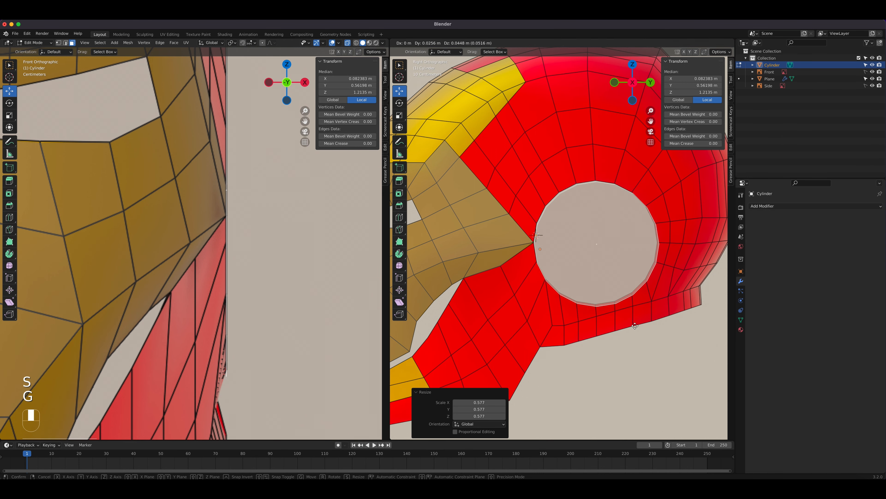
click(629, 314)
Fine-tune the disc's size with a scale of about 0.990 so its rim matches the ear circle
scroll(629, 313, up, 1)
scroll(629, 314, up, 1)
shift+middle_drag(629, 314, 599, 320)
key(s)
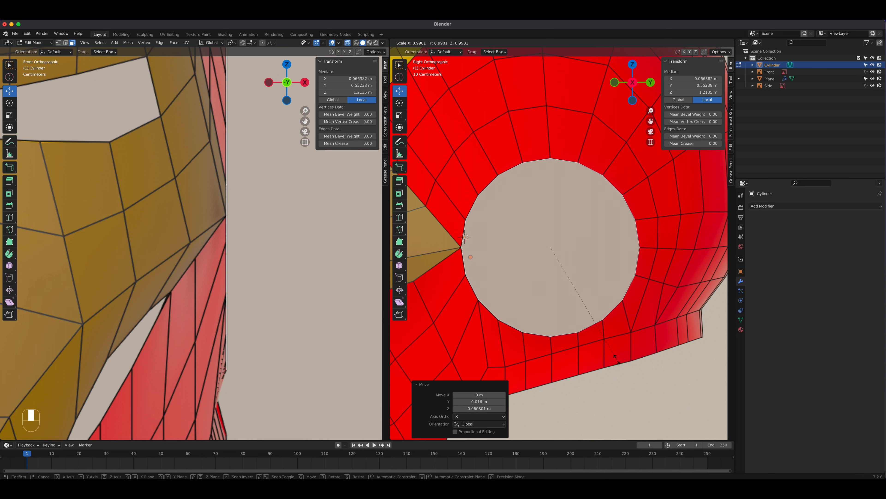
click(615, 359)
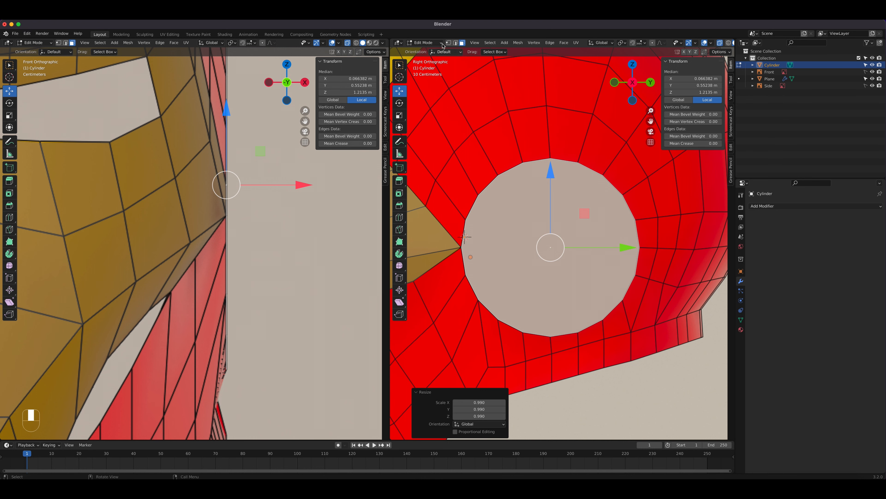
Return to Object Mode and join the faceplate and the ear disc into one object, with the disc as the active object
click(427, 44)
click(432, 51)
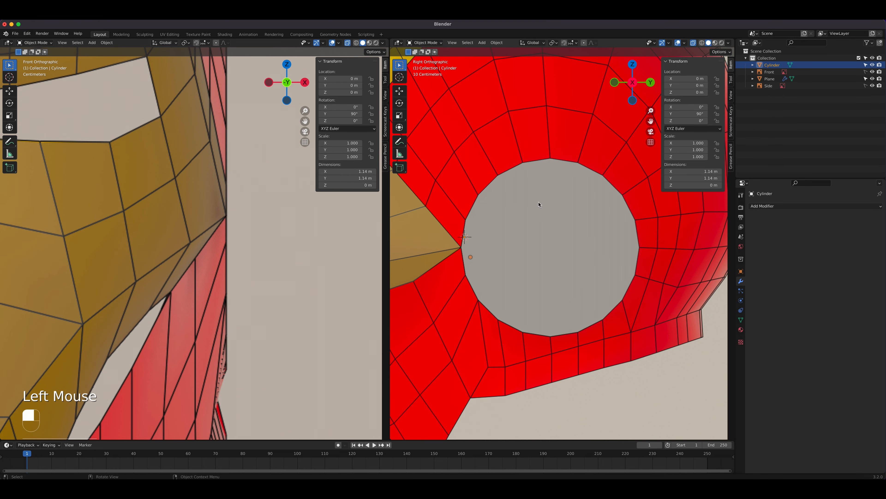
scroll(552, 263, down, 4)
middle_drag(552, 263, 580, 287)
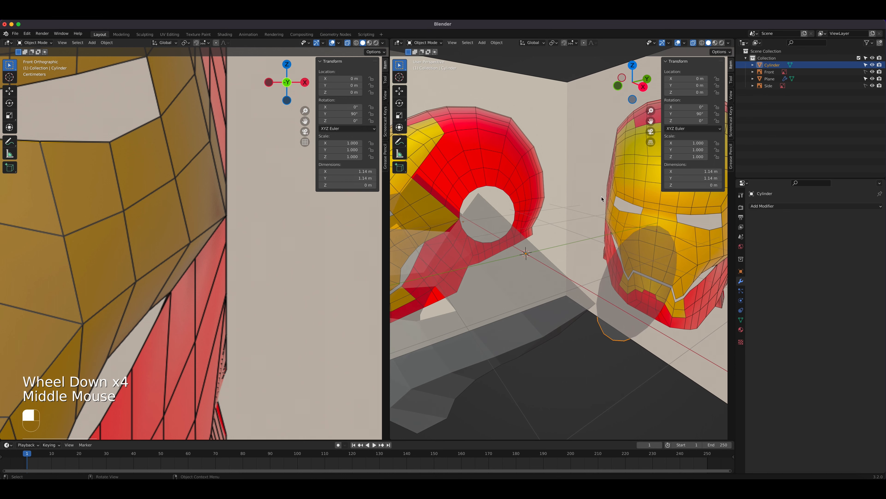
click(505, 319)
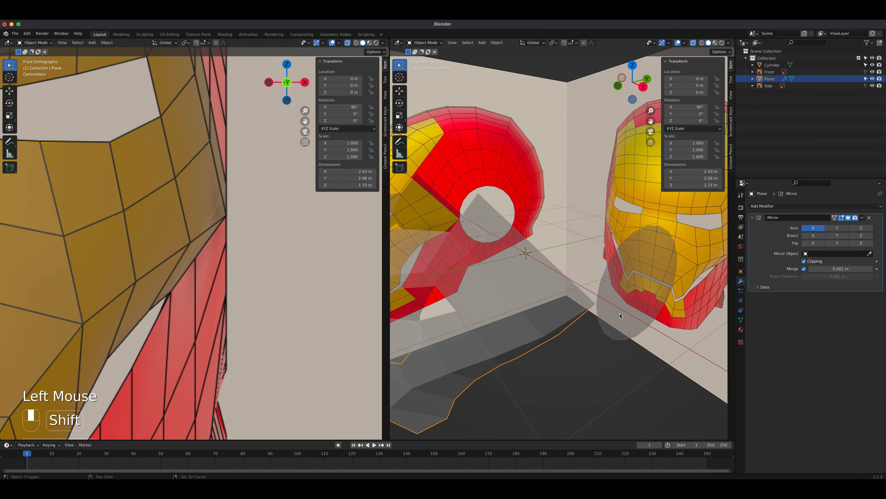
shift+click(566, 320)
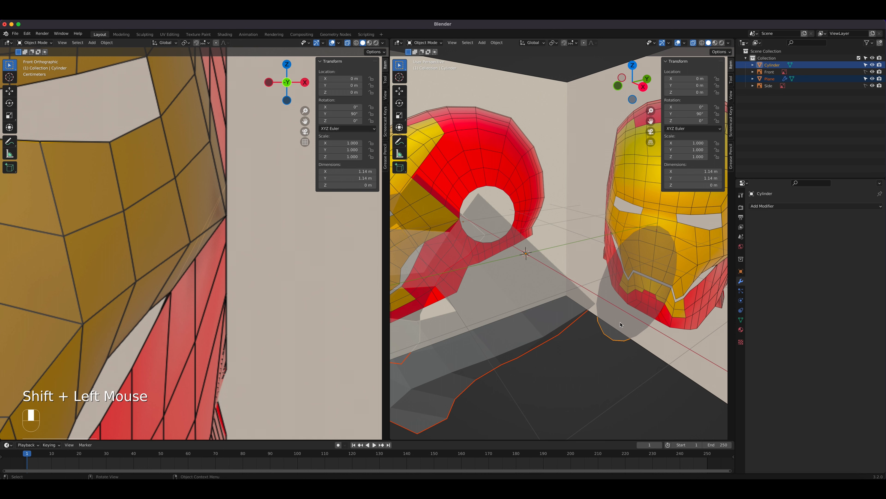
key(ctrl+j)
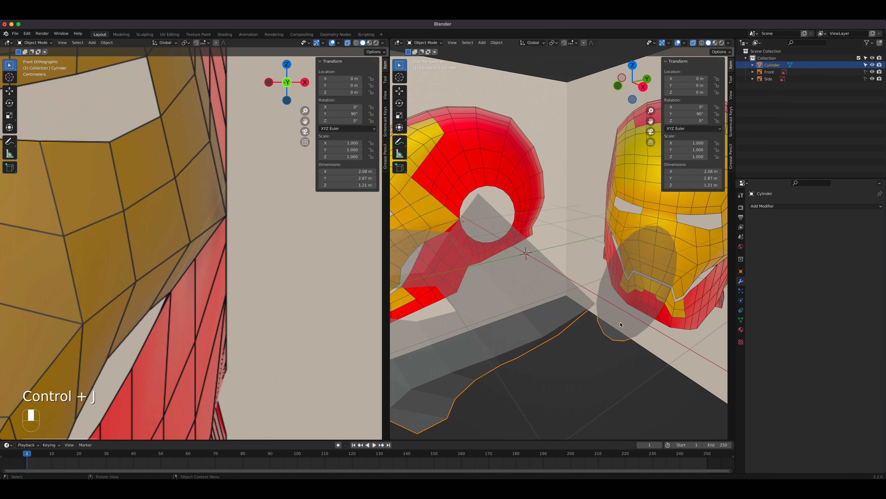
Open the joined mesh for editing in the right side view with vertex selection
key(KP_3)
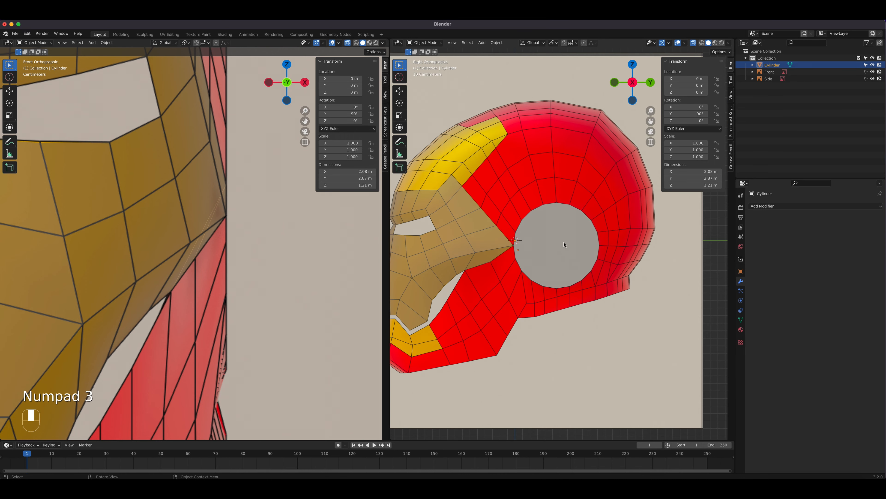
key(Tab)
click(449, 42)
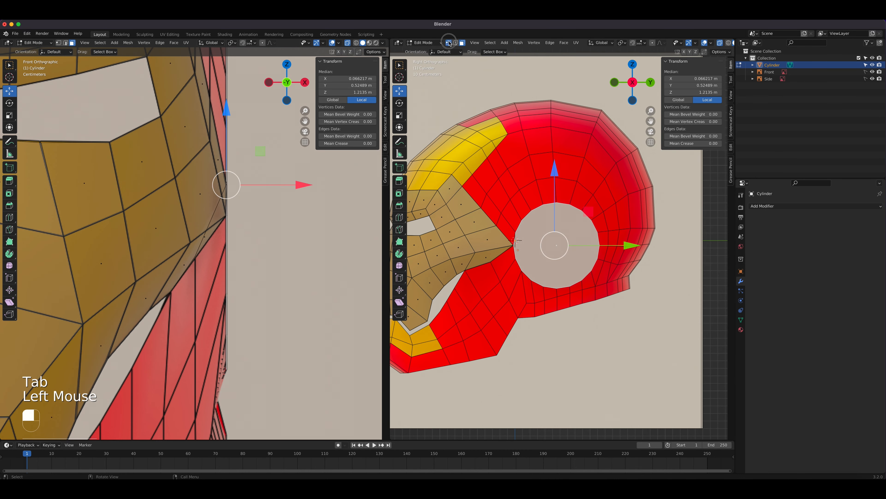
Select the faceplate's rear tip vertex and the overlapping disc rim vertex, and merge them at center
scroll(464, 243, up, 4)
shift+middle_drag(461, 243, 531, 243)
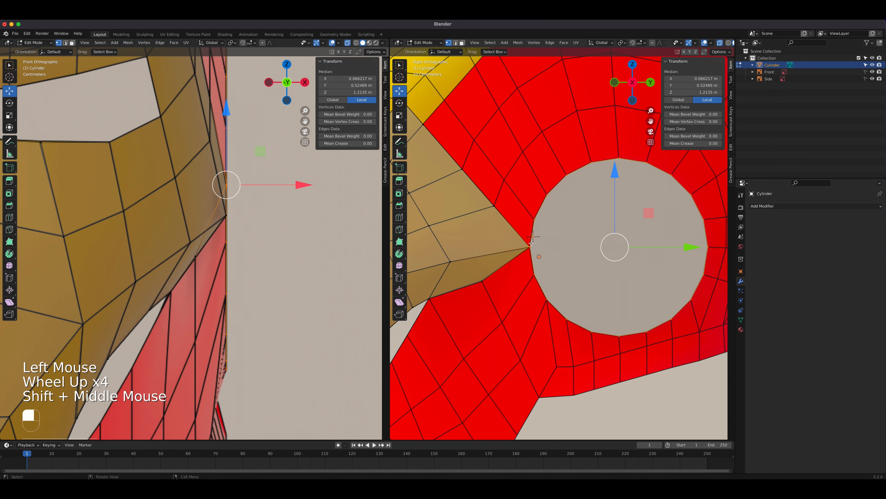
scroll(555, 276, up, 6)
scroll(465, 251, down, 1)
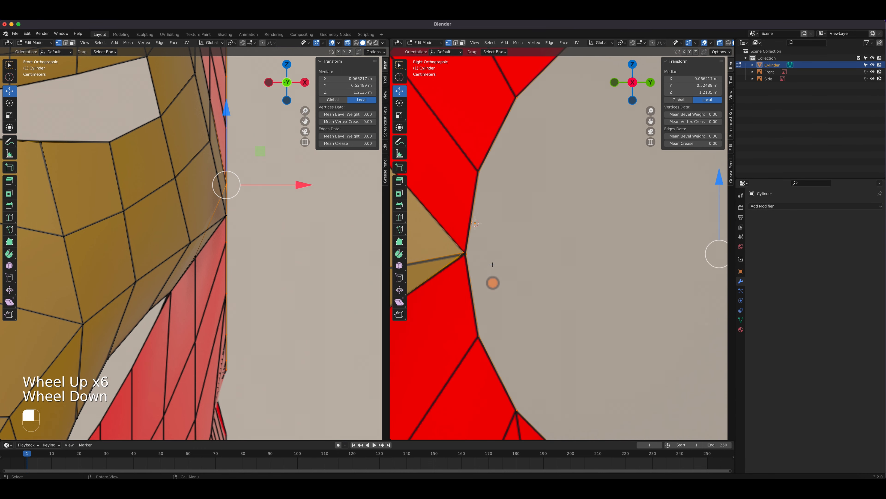
click(465, 253)
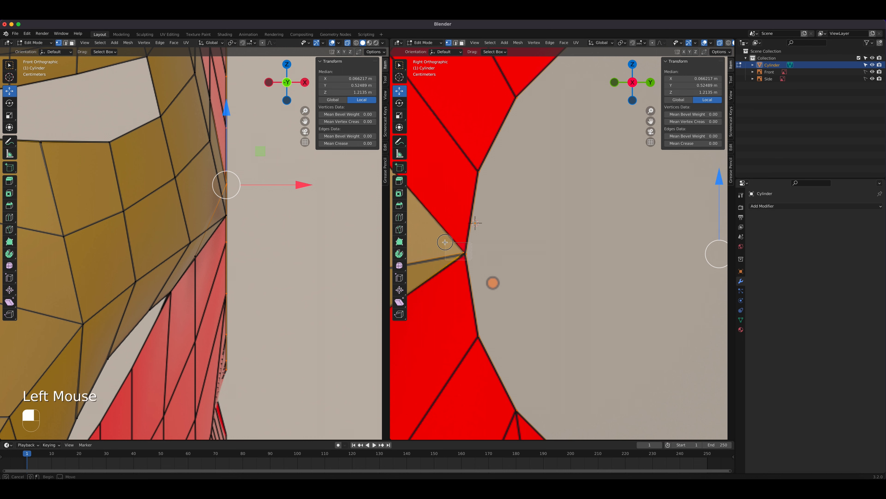
click(454, 257)
click(460, 248)
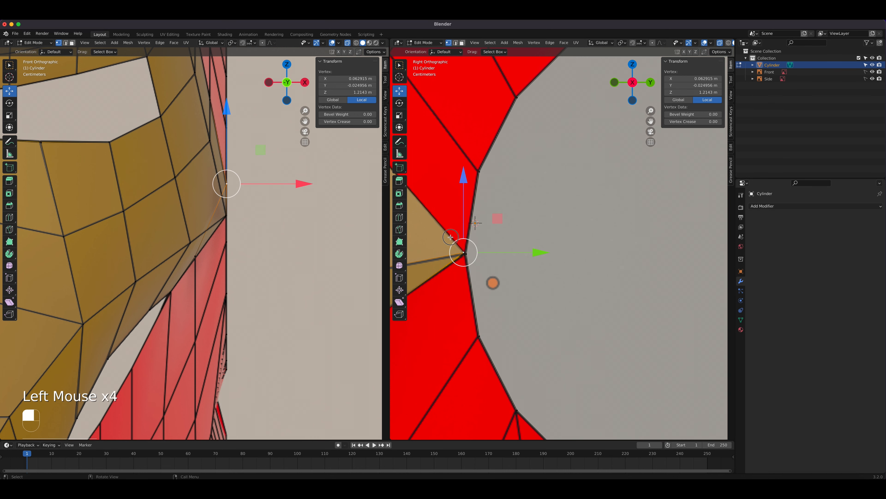
click(464, 251)
click(399, 67)
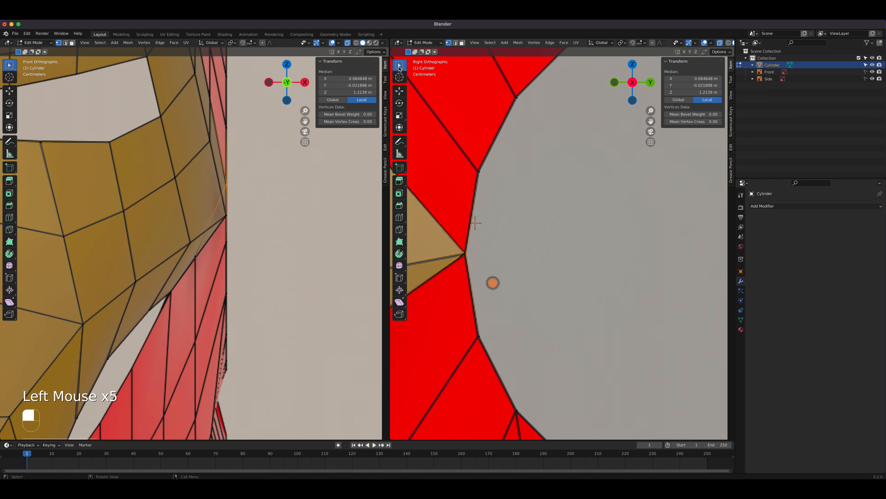
key(m)
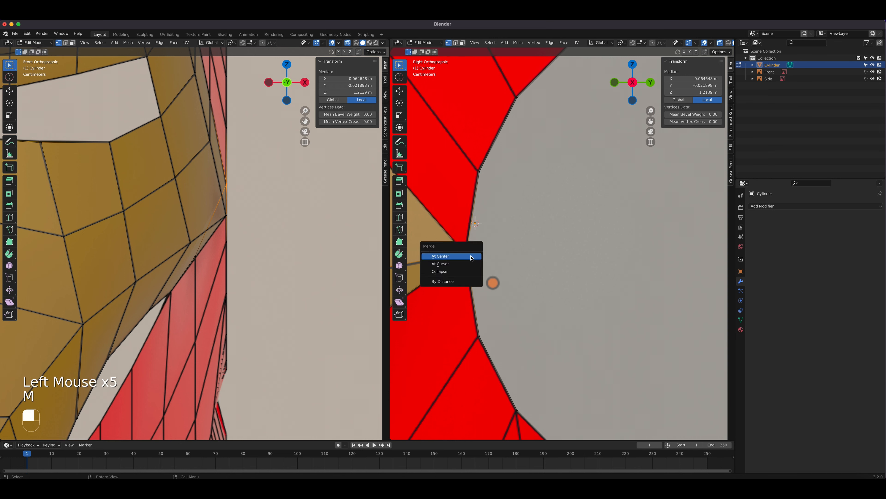
click(450, 260)
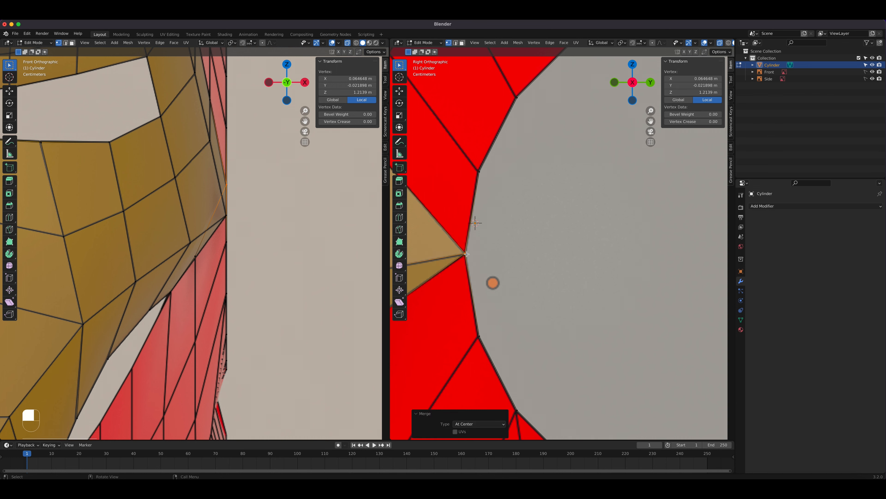
scroll(470, 250, down, 4)
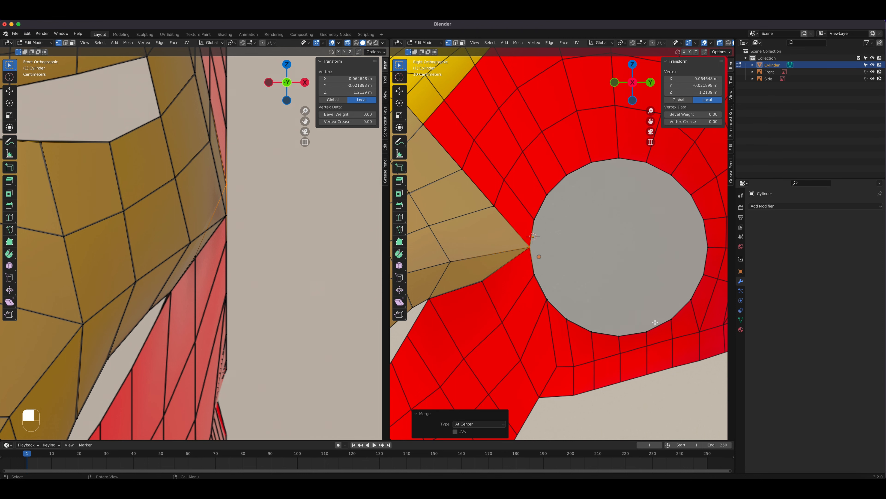
scroll(567, 307, down, 2)
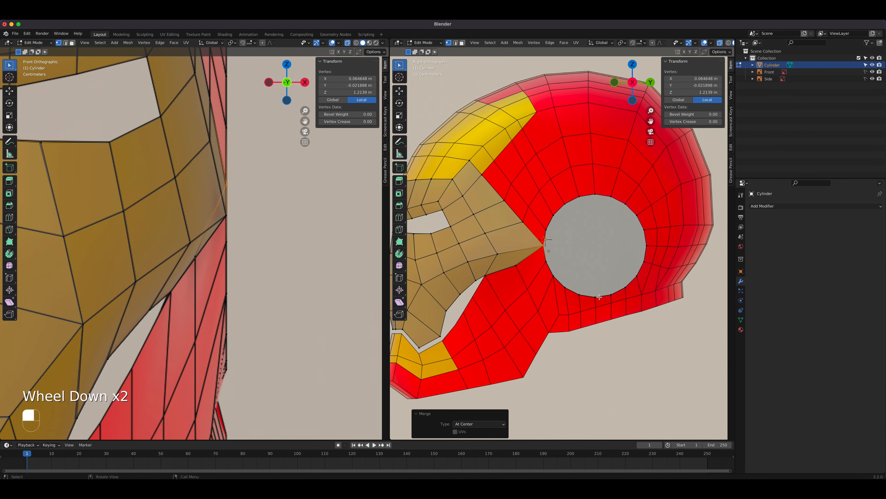
scroll(583, 267, up, 3)
scroll(583, 267, down, 1)
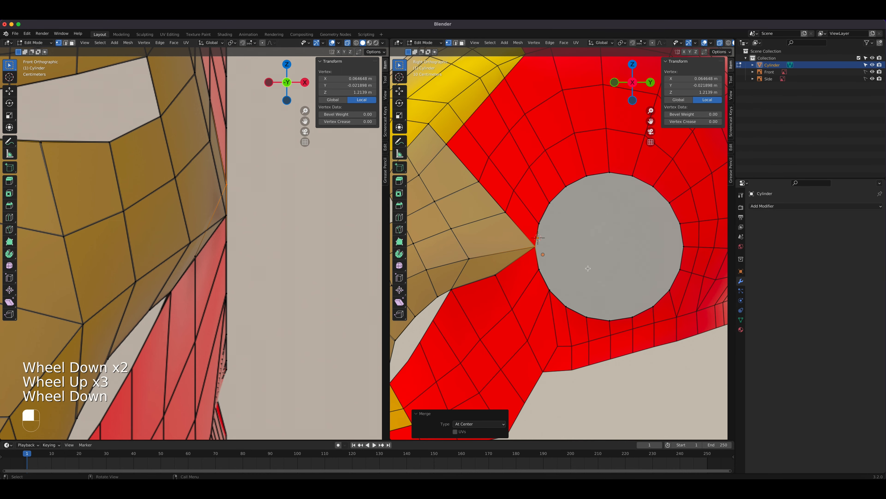
key(2)
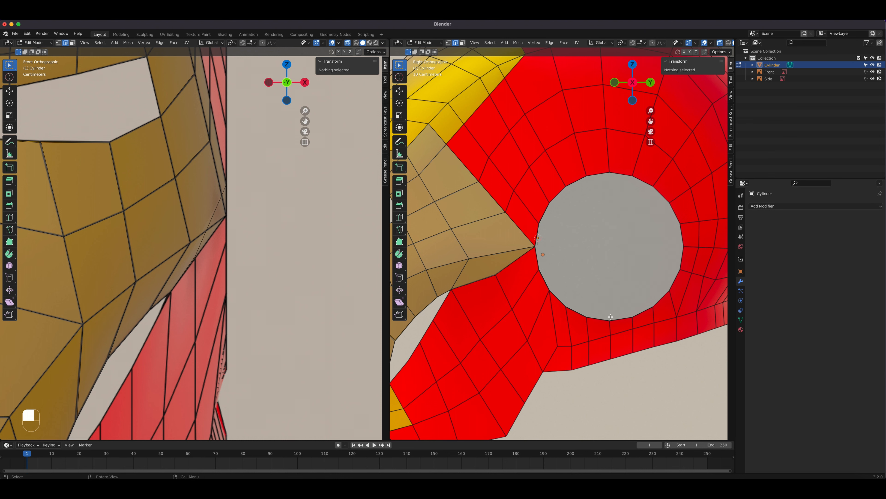
click(538, 260)
key(e)
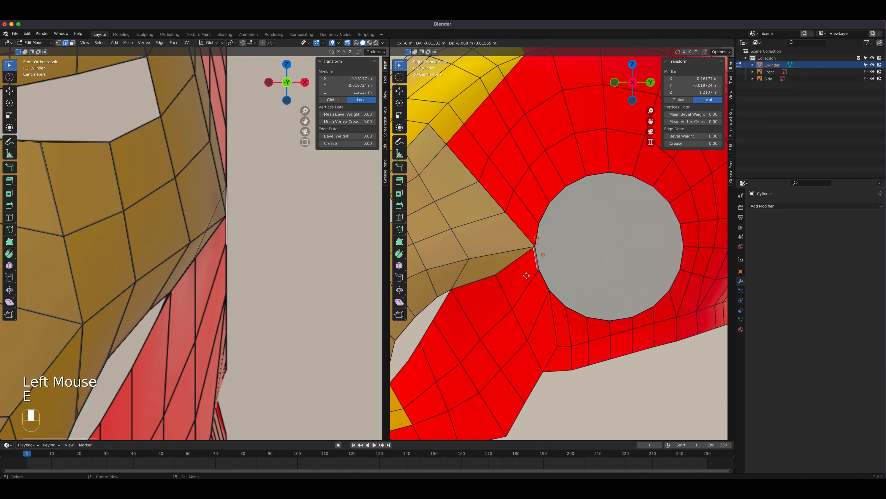
right_click(512, 304)
key(super+z)
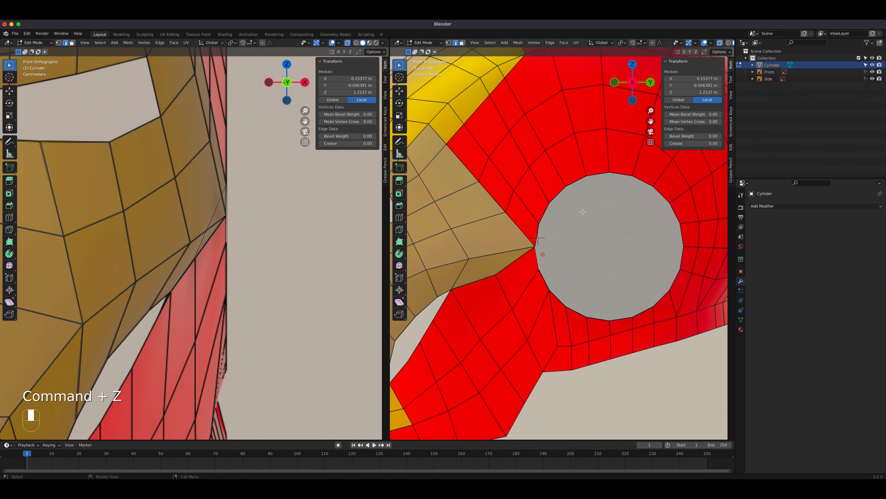
In the front view, select the faceplate's top edges from the centreline to the temple and extrude them up to the forehead panel's upper border
scroll(556, 227, down, 2)
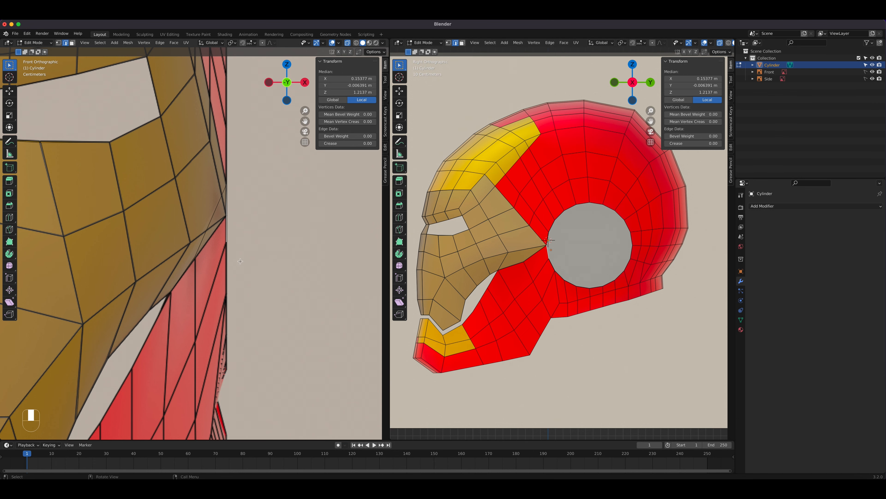
middle_drag(195, 224, 213, 213)
scroll(213, 213, down, 4)
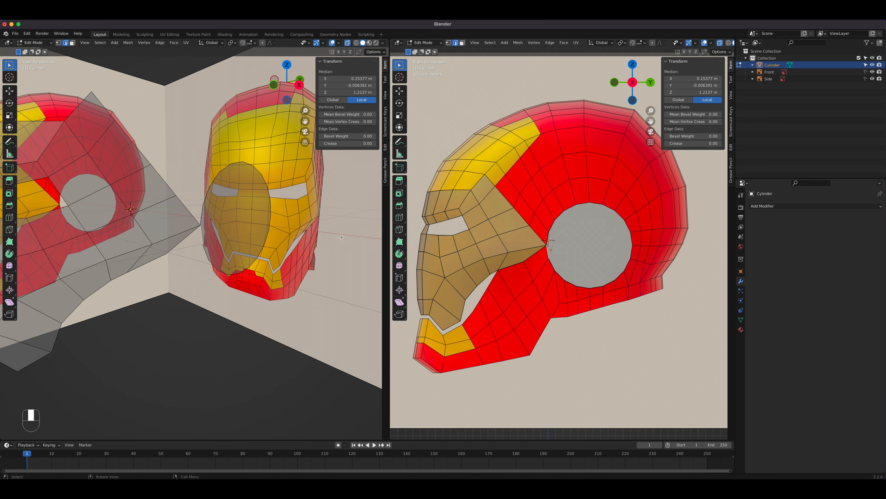
key(KP_1)
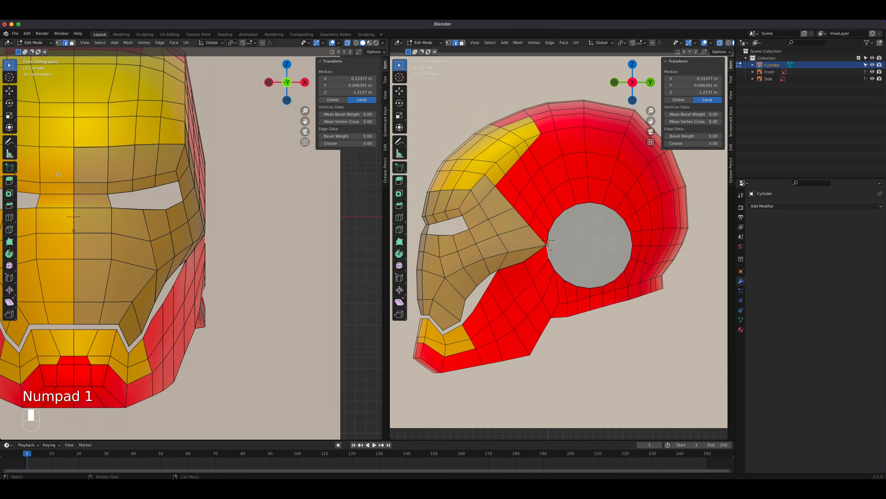
click(96, 148)
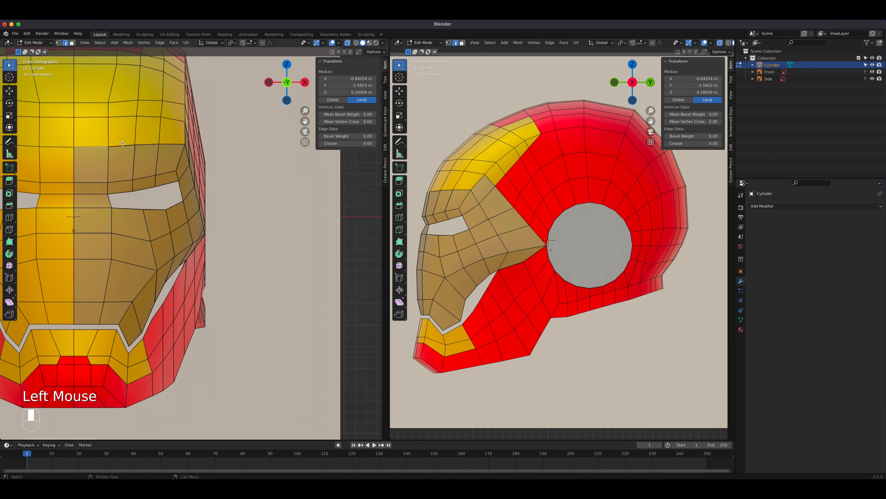
shift+click(149, 144)
shift+click(149, 143)
shift+click(463, 189)
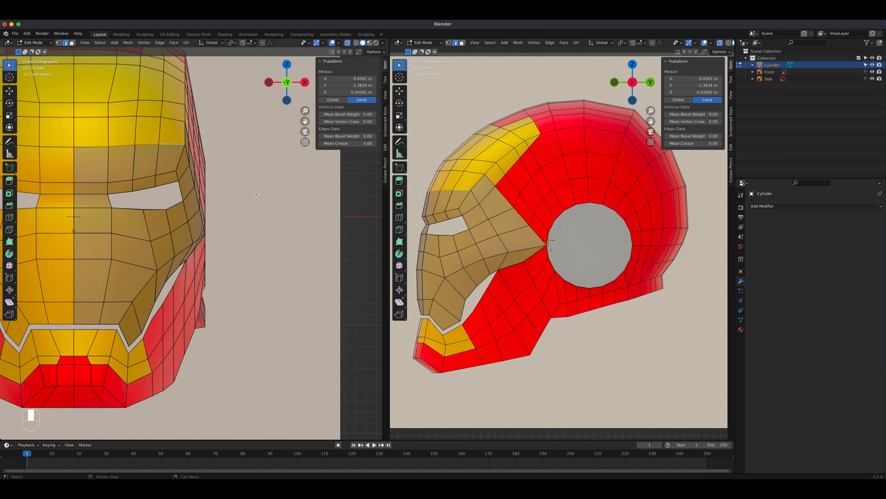
shift+middle_drag(128, 142, 140, 204)
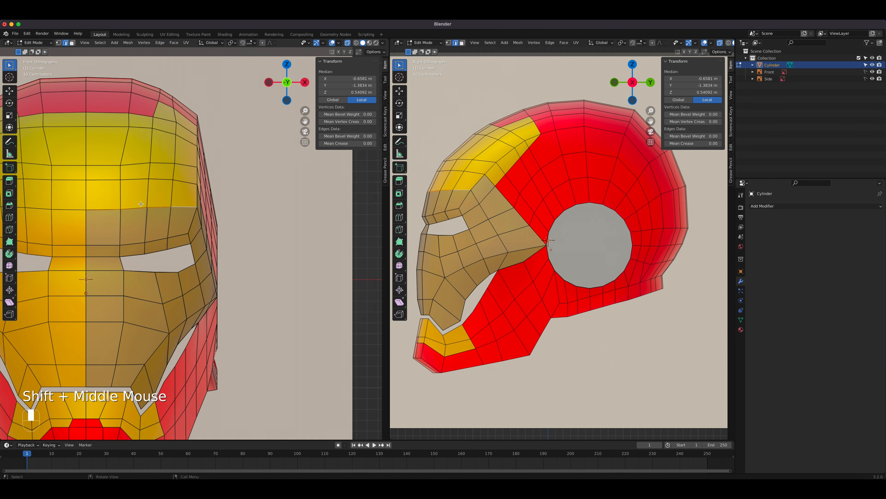
key(g)
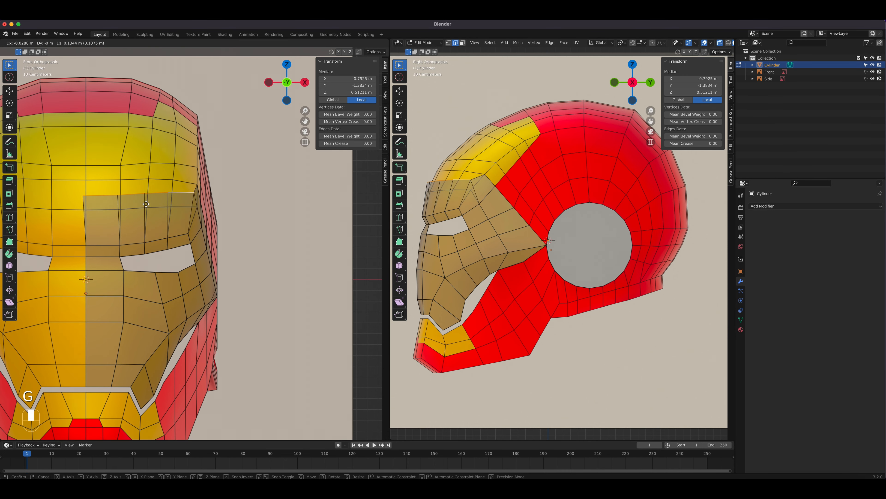
right_click(150, 214)
key(e)
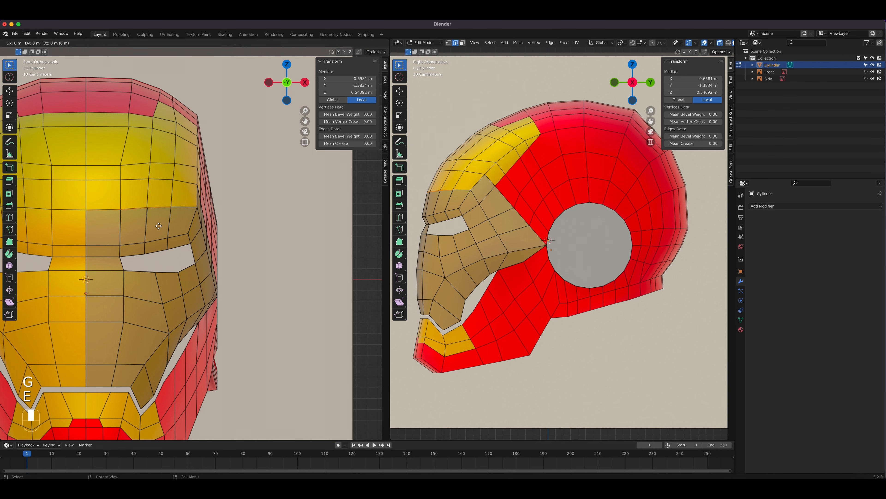
click(155, 135)
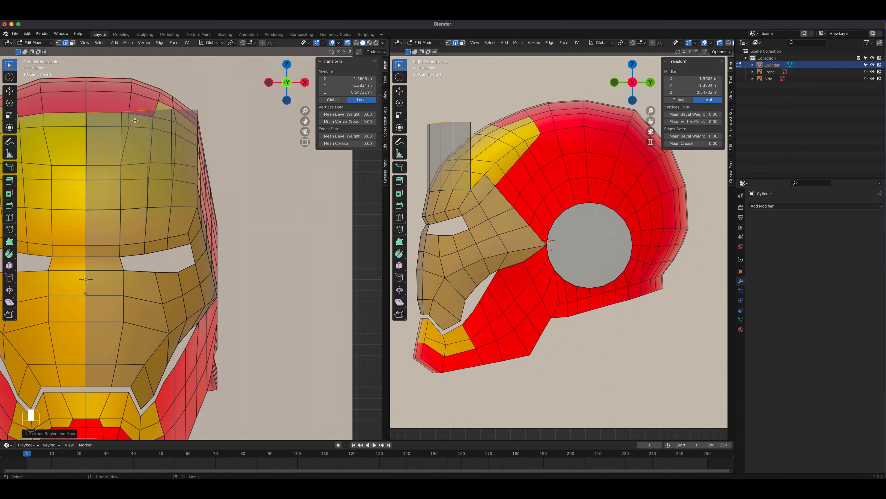
Move the extruded row's vertices individually in the front view to match the forehead panel's upper outline, leaving the centreline vertex in place
scroll(151, 137, up, 2)
shift+middle_drag(150, 136, 160, 200)
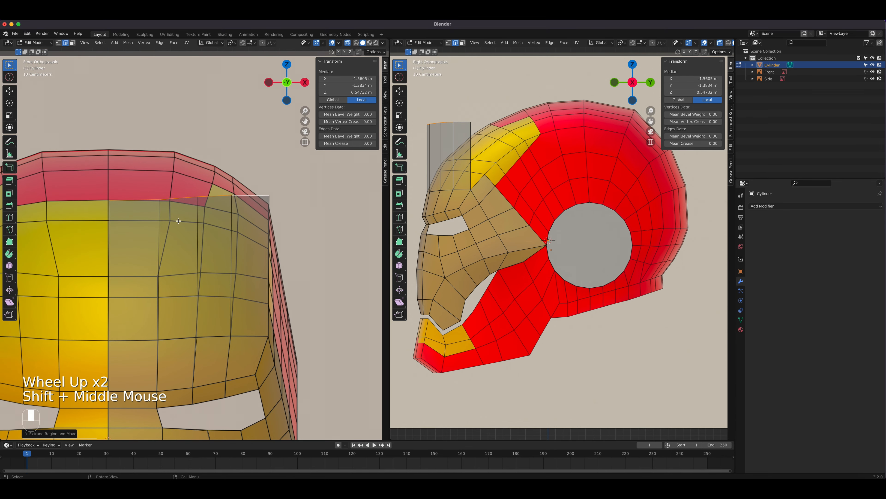
key(1)
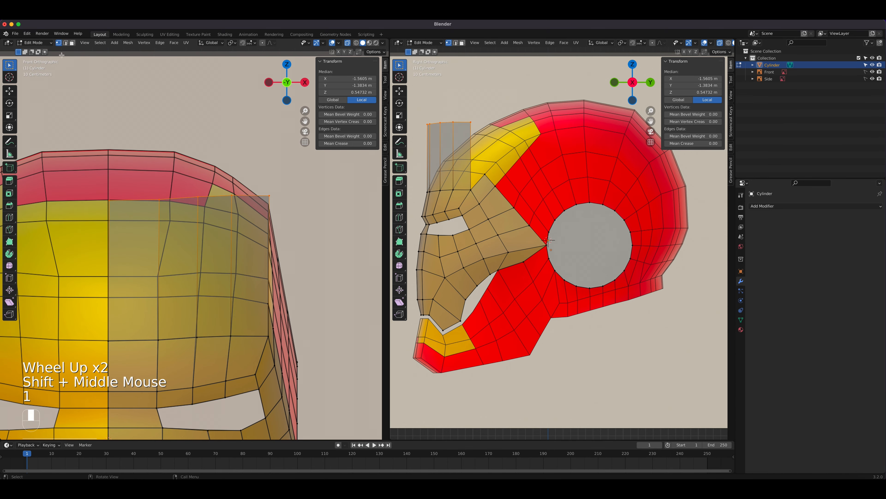
click(160, 200)
key(g)
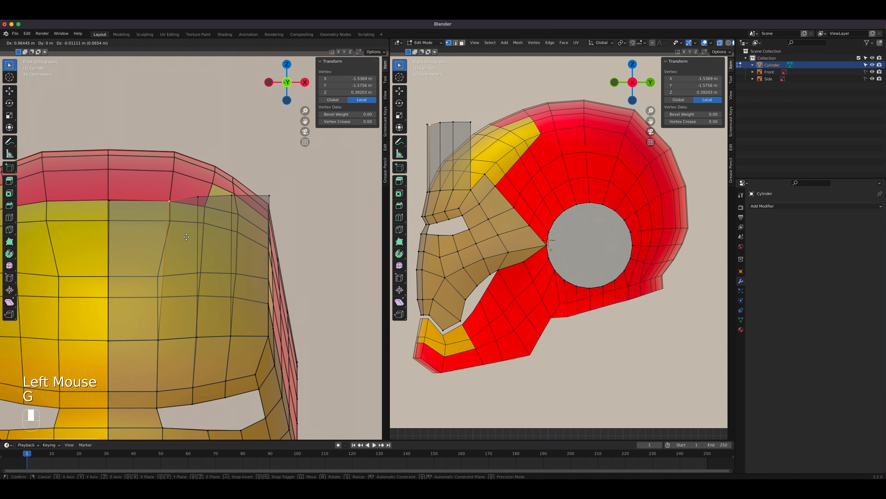
click(208, 201)
key(g)
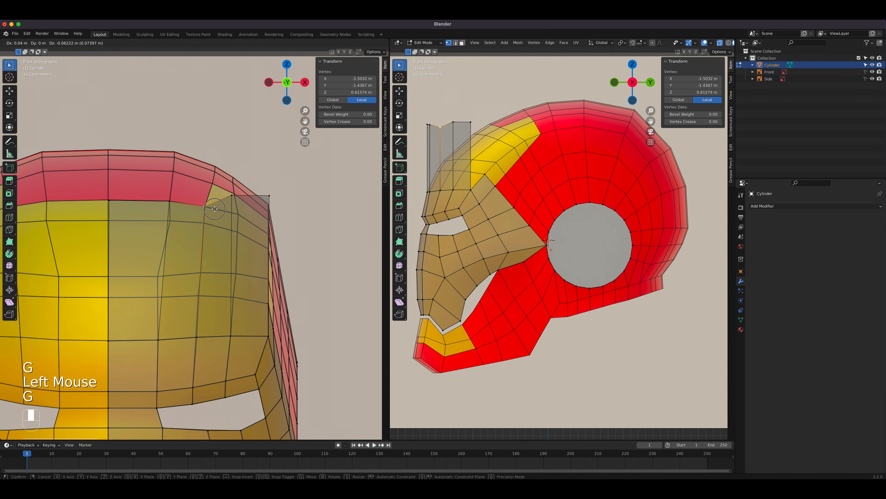
click(237, 210)
key(g)
click(243, 212)
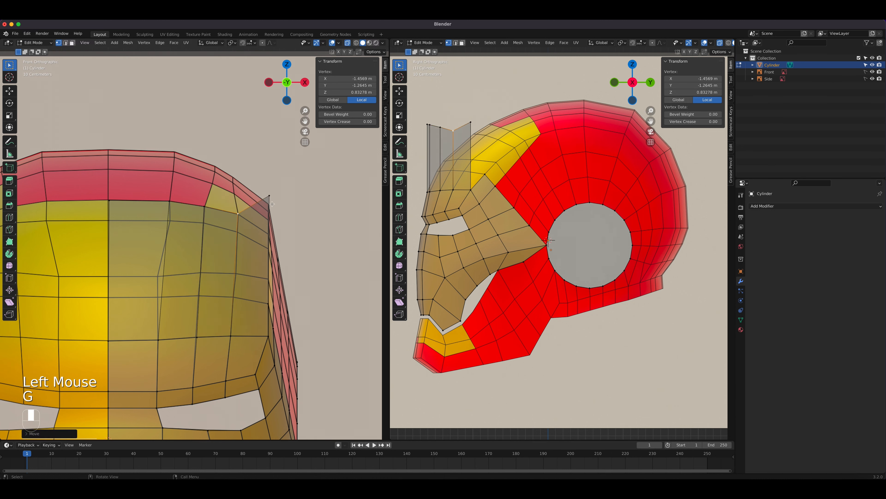
key(g)
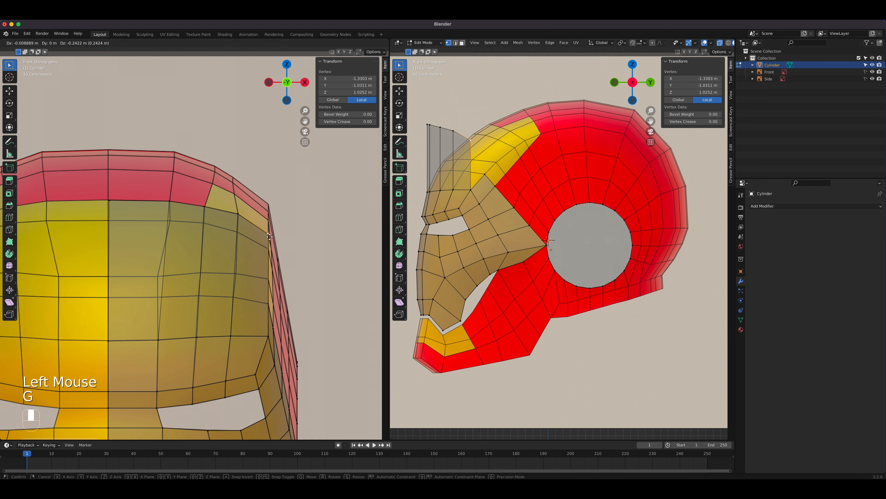
click(269, 235)
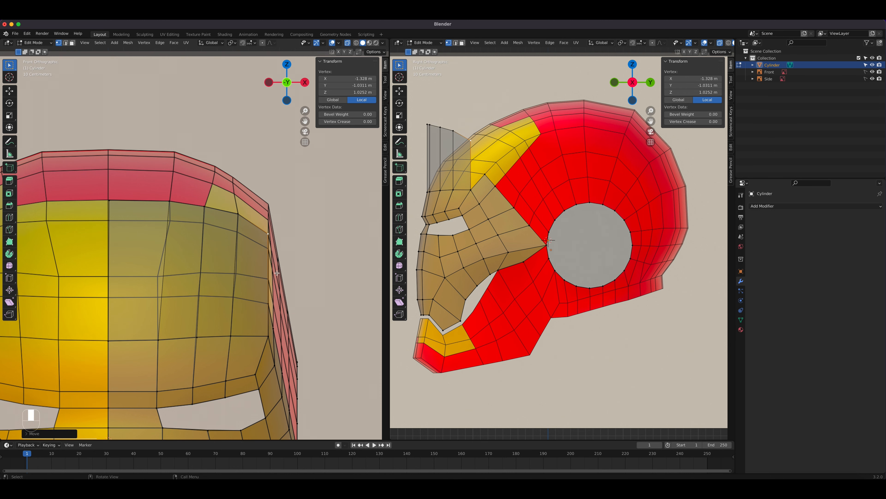
In the side view, move the row's three outermost vertices back along Y onto the helmet reference, using the Move tool
scroll(563, 151, up, 1)
shift+middle_drag(561, 150, 551, 249)
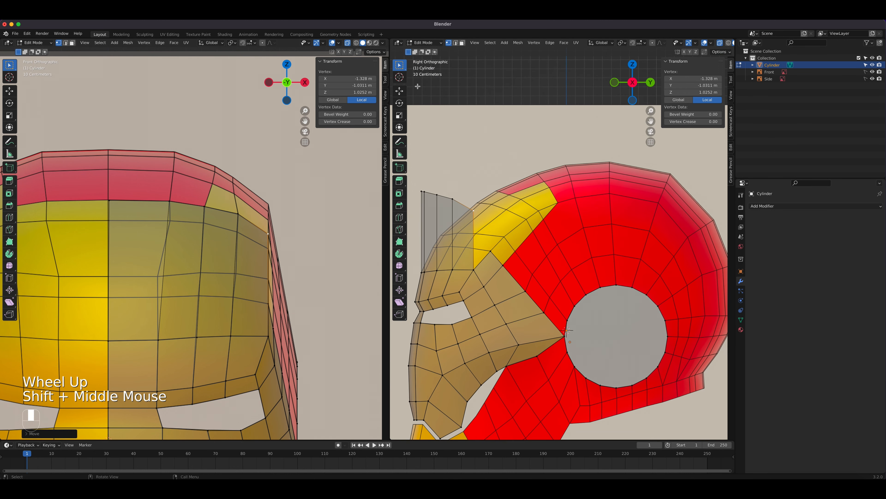
click(400, 91)
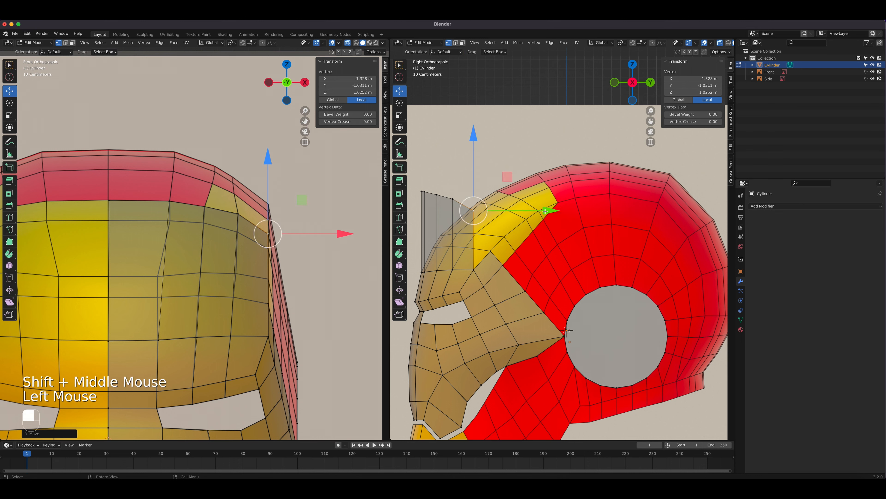
drag(528, 211, 613, 204)
click(453, 199)
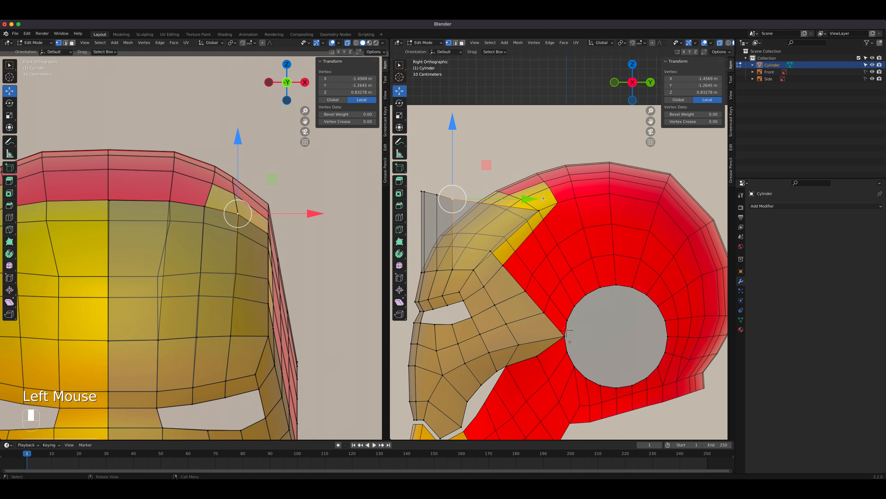
drag(524, 197, 592, 199)
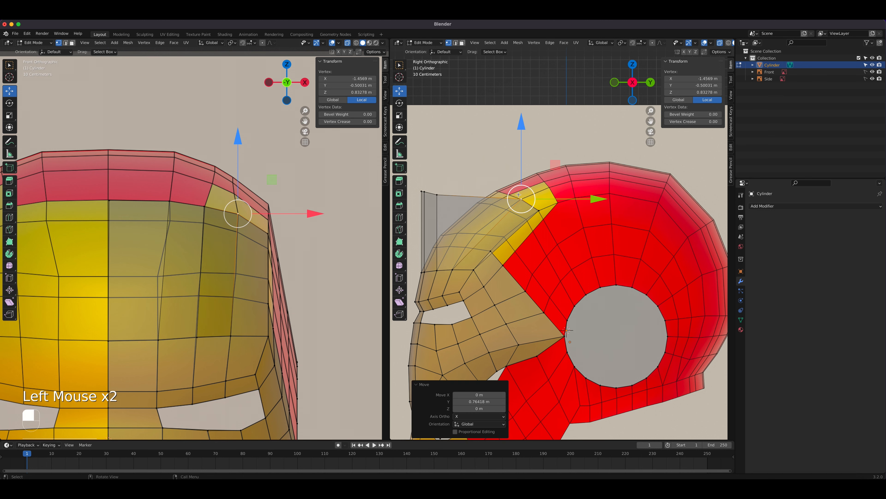
click(445, 197)
drag(511, 195, 587, 194)
Move the row's two innermost vertices back along Y to the forehead profile in the side view, shifting the centreline one about 0.83 m
scroll(584, 206, up, 3)
shift+middle_drag(547, 232, 646, 300)
click(432, 223)
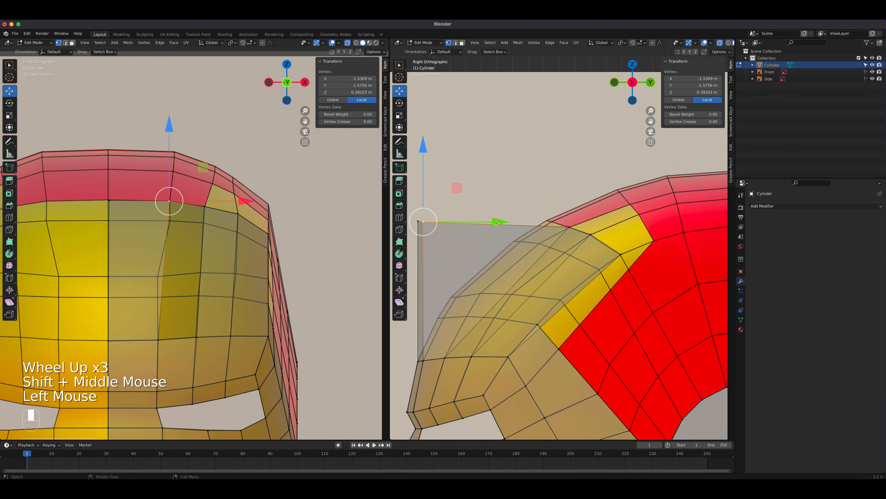
drag(500, 223, 624, 221)
click(444, 225)
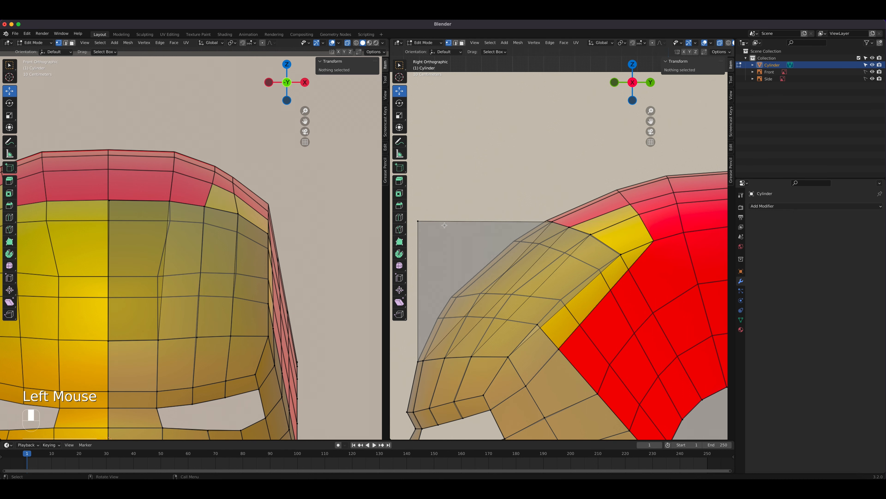
click(417, 220)
drag(491, 221, 628, 219)
scroll(146, 204, up, 1)
scroll(146, 204, up, 2)
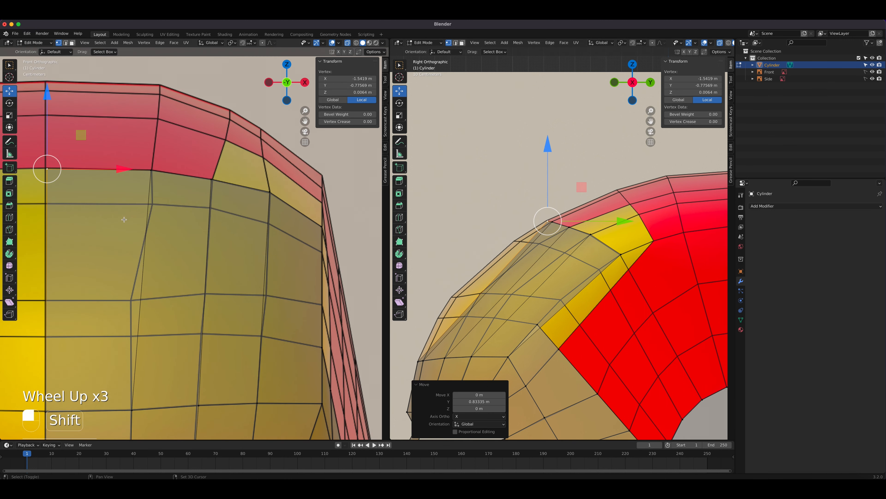
shift+middle_drag(125, 217, 206, 257)
drag(206, 208, 205, 211)
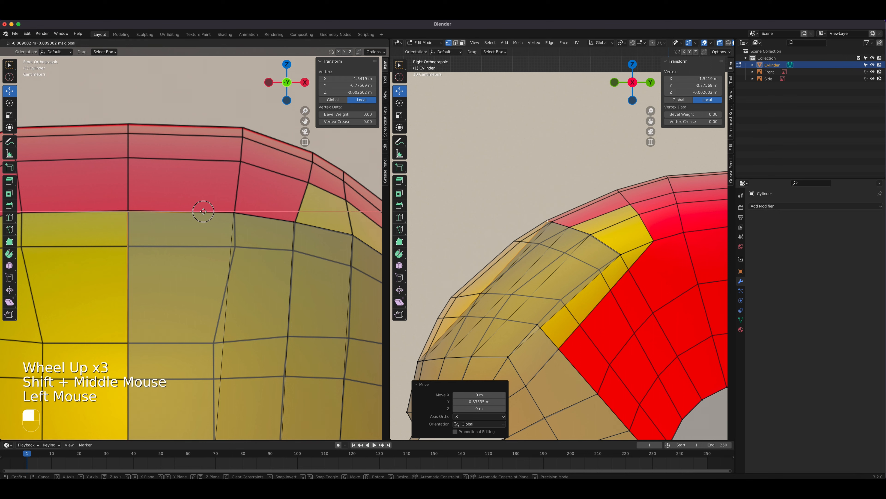
key(Tab)
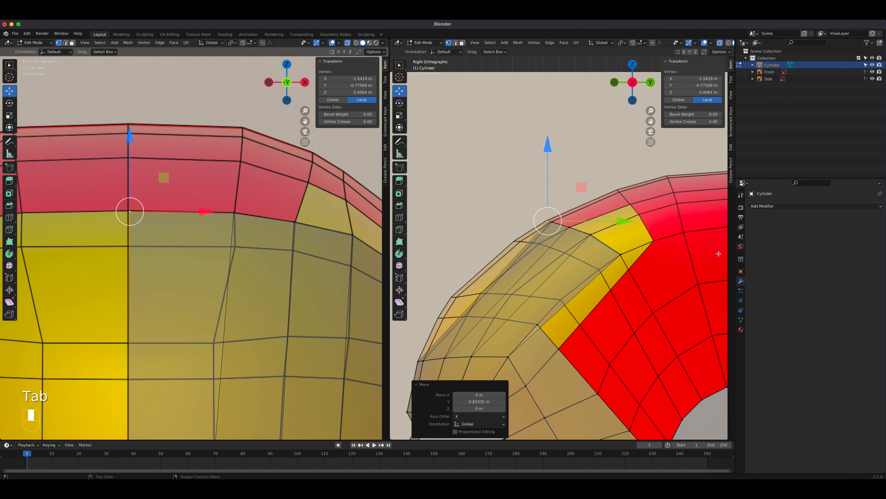
Add a Mirror modifier with Clipping enabled to the joined mesh in Object Mode, and reopen the mesh for editing
scroll(262, 307, down, 4)
scroll(252, 317, down, 1)
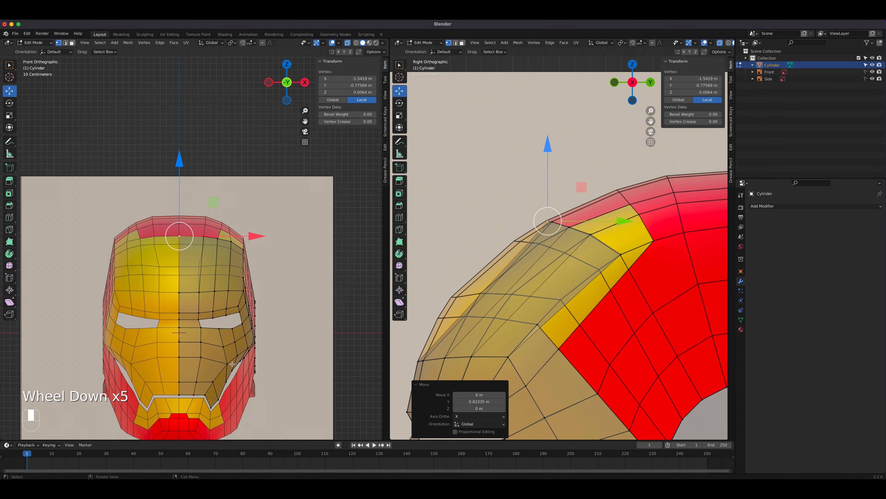
scroll(233, 365, up, 2)
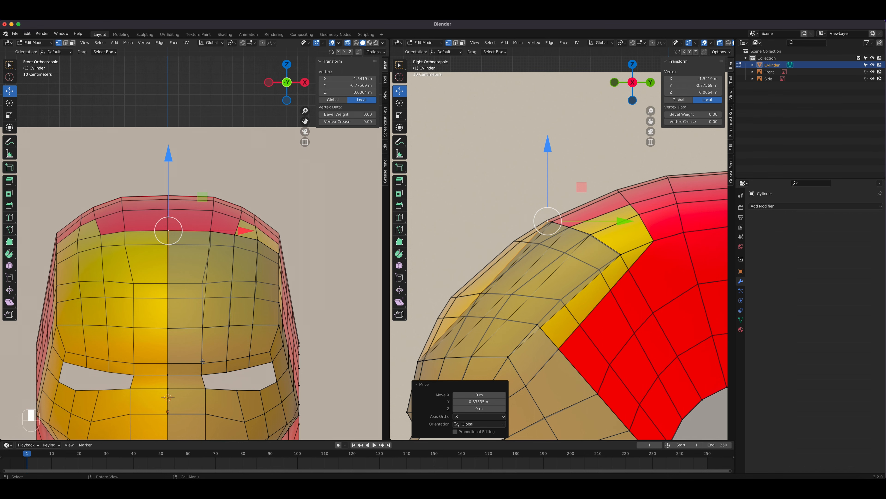
scroll(235, 339, up, 2)
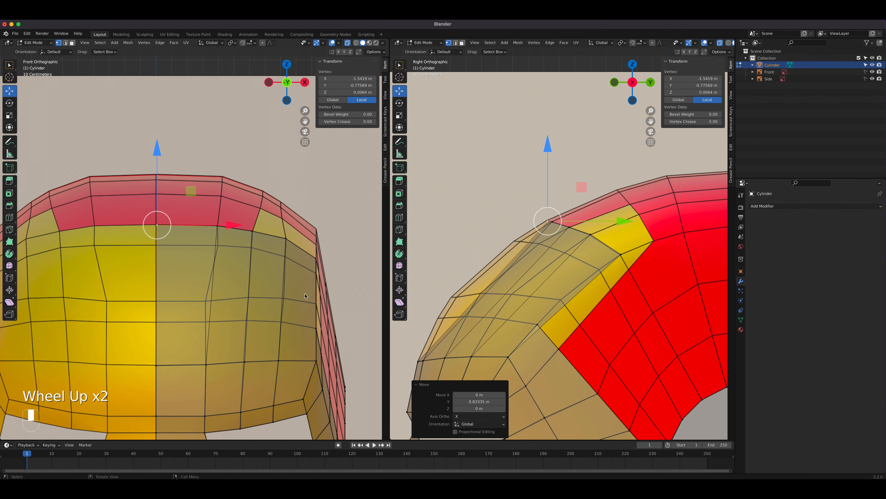
key(Tab)
click(764, 207)
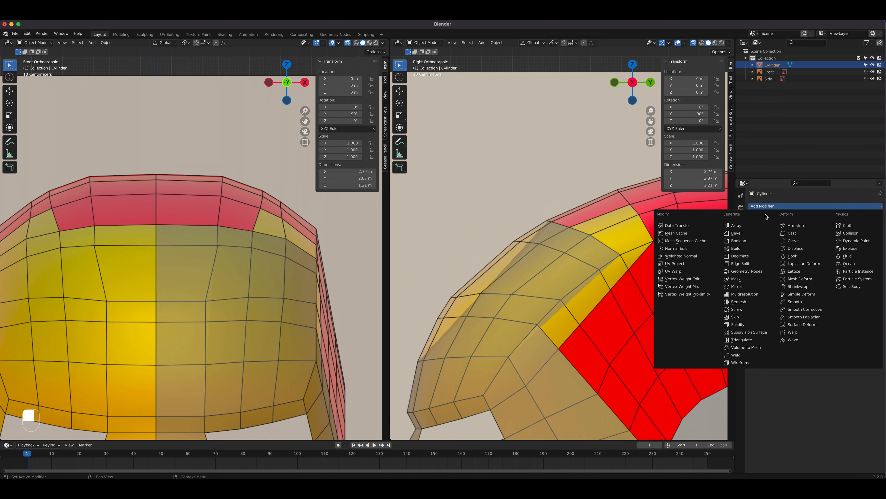
click(747, 288)
click(804, 261)
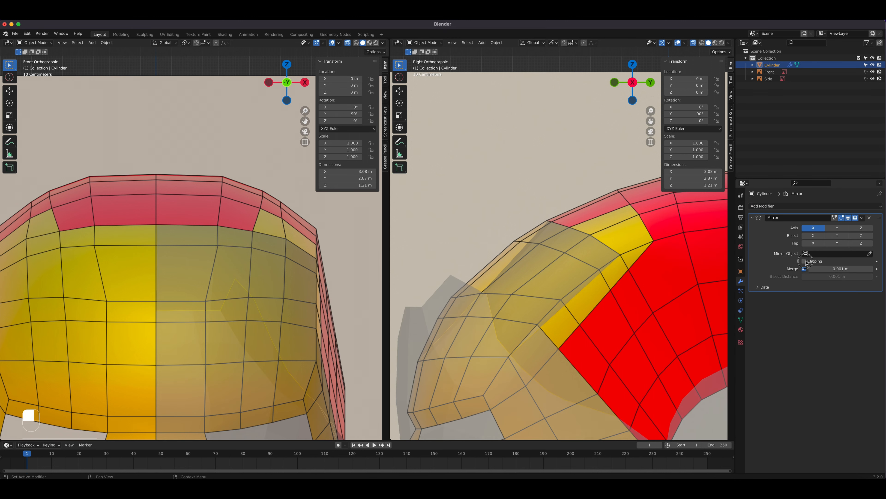
click(162, 230)
key(Tab)
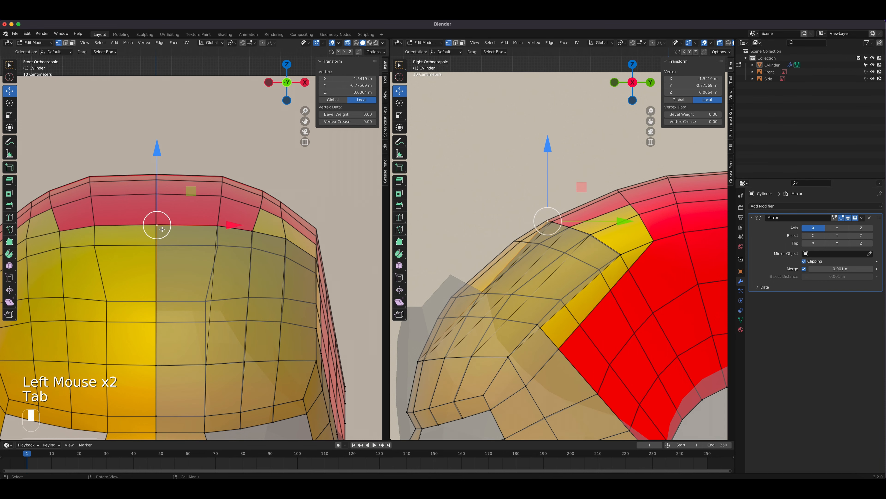
Try to move the forehead's top centreline vertex along X in the front view to test the mirror's clipping
click(159, 225)
drag(159, 225, 225, 225)
drag(247, 226, 248, 226)
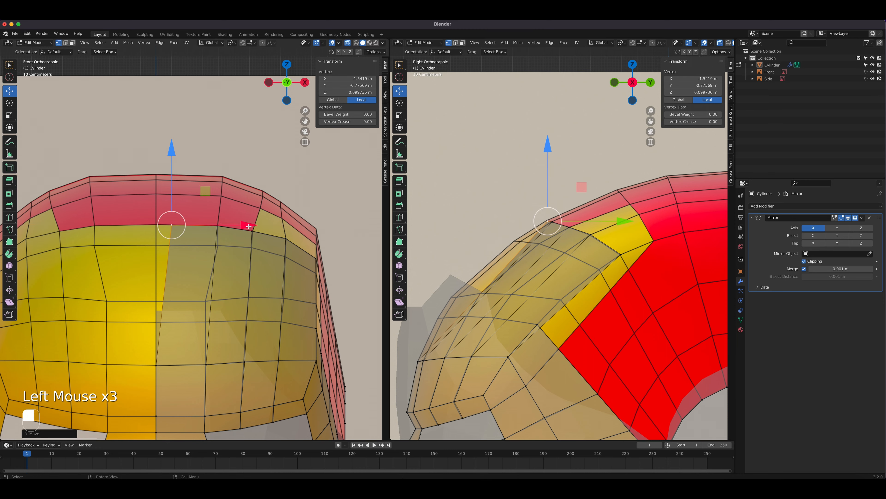
scroll(218, 268, up, 2)
scroll(218, 269, down, 3)
shift+middle_drag(215, 321, 217, 213)
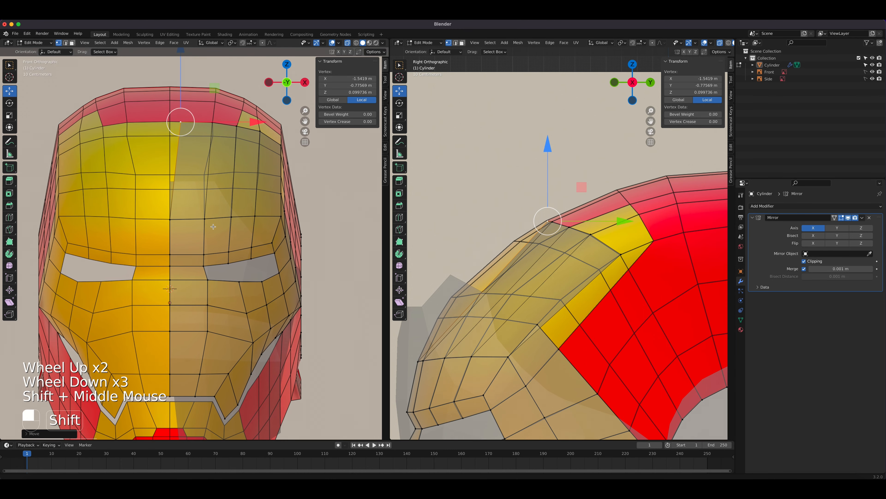
drag(255, 122, 245, 128)
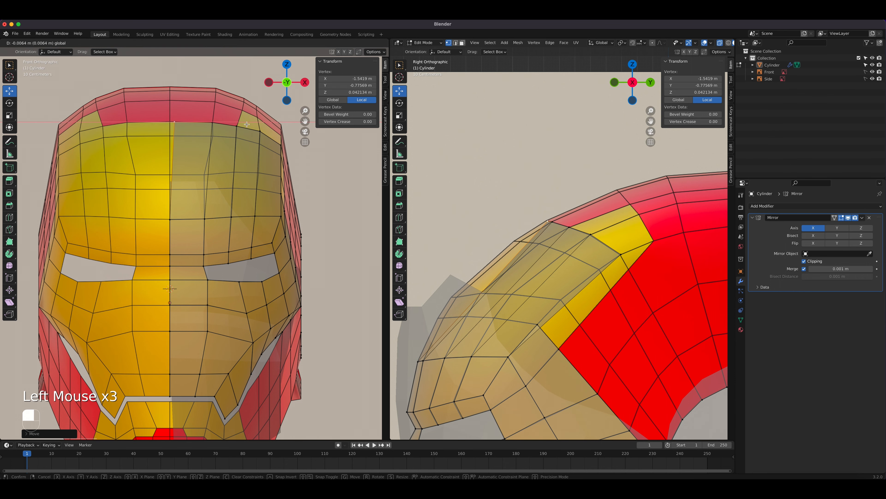
scroll(229, 187, up, 2)
scroll(228, 194, down, 2)
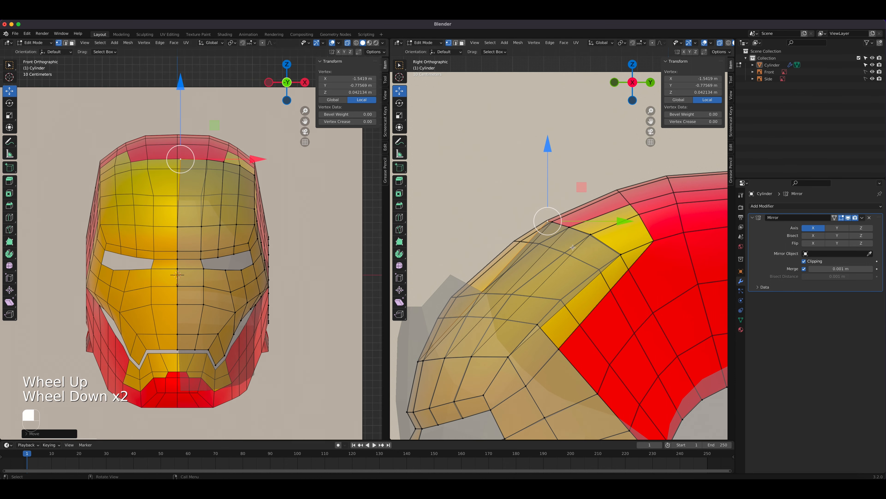
Try mirroring the half mesh across the Y axis, and across X and Y together
click(837, 228)
click(821, 229)
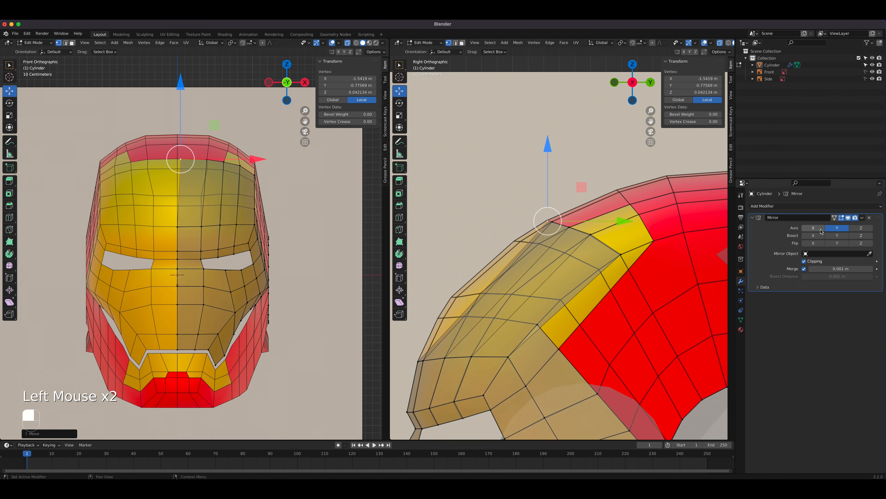
scroll(541, 314, down, 4)
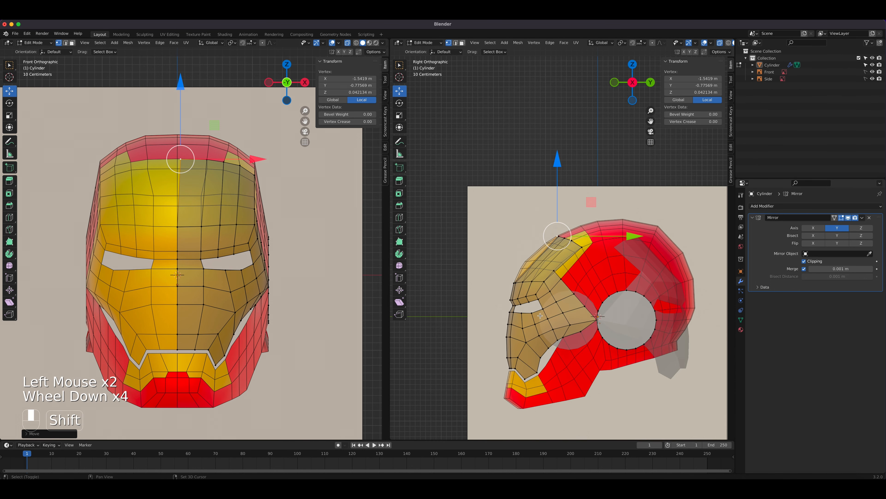
shift+middle_drag(541, 313, 512, 268)
click(814, 229)
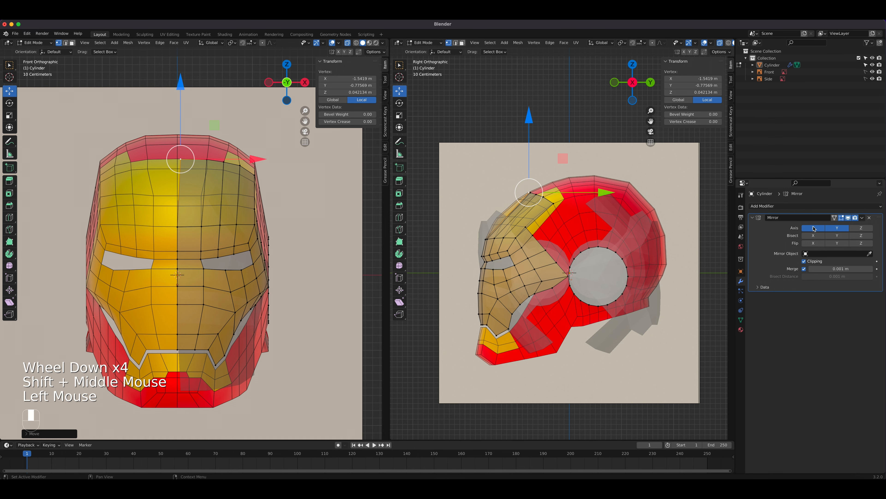
Return to Object Mode and delete the Mirror modifier from the faceplate mesh after checking it in perspective
key(Tab)
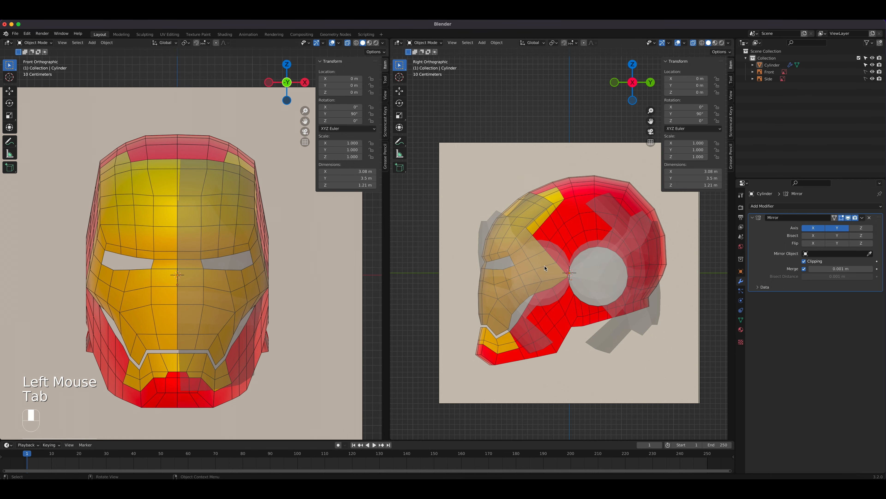
click(483, 255)
click(214, 197)
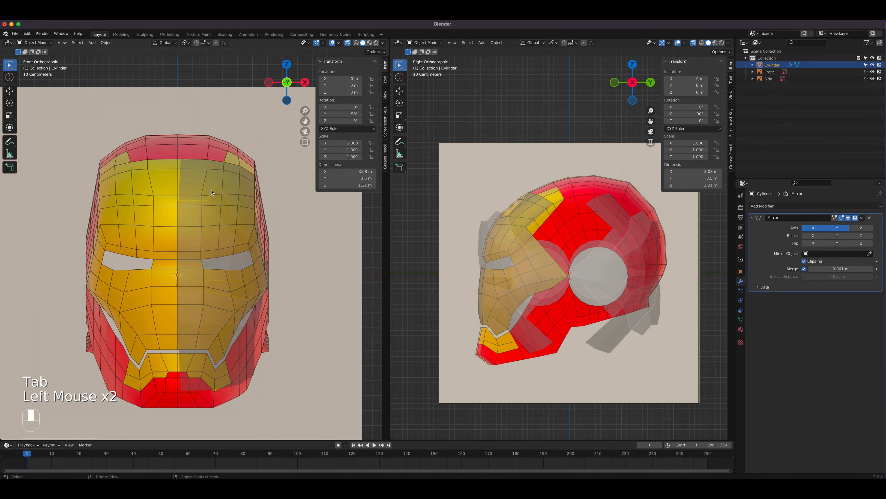
middle_drag(544, 265, 581, 291)
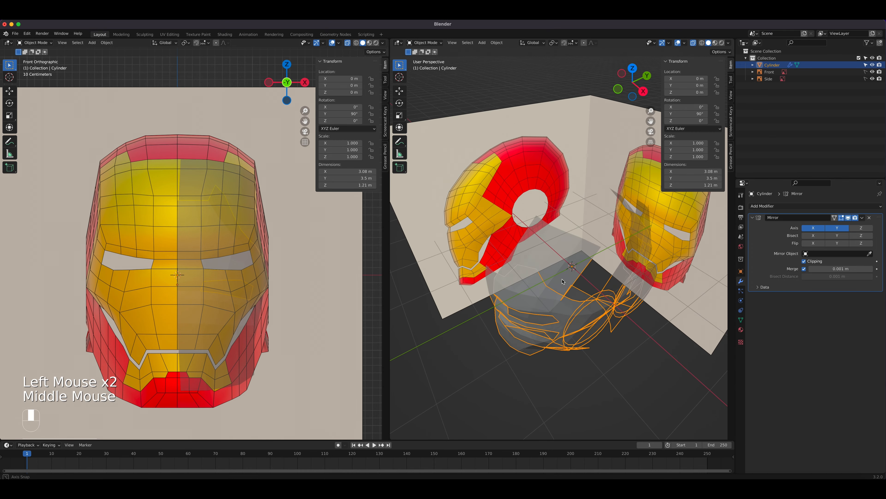
click(870, 218)
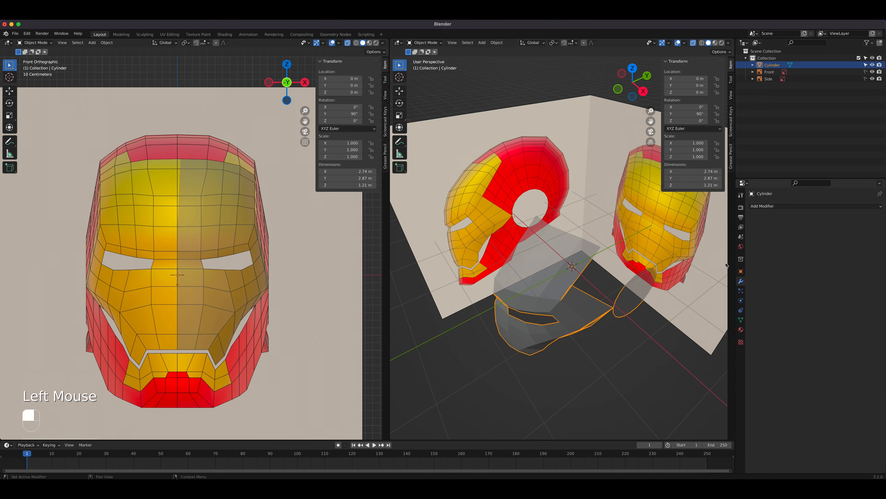
click(597, 317)
middle_drag(597, 317, 621, 304)
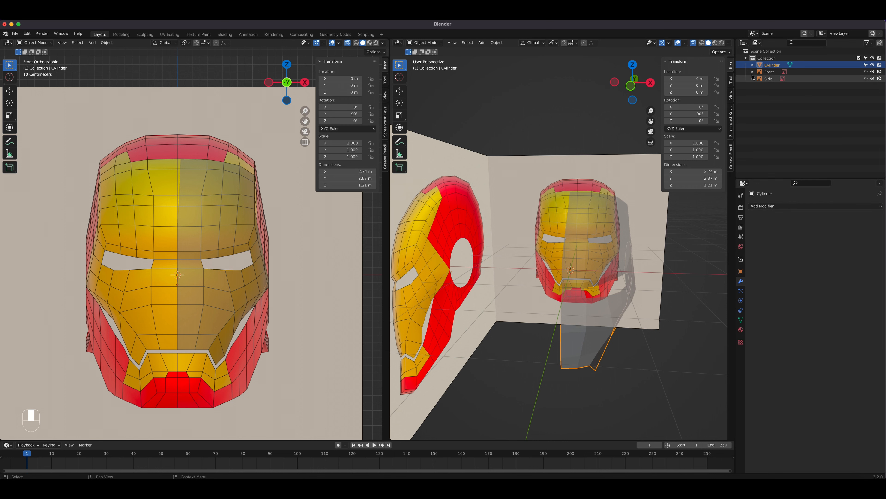
Try a fresh Mirror modifier on the faceplate, check it in perspective and front views, and remove it
double_click(753, 65)
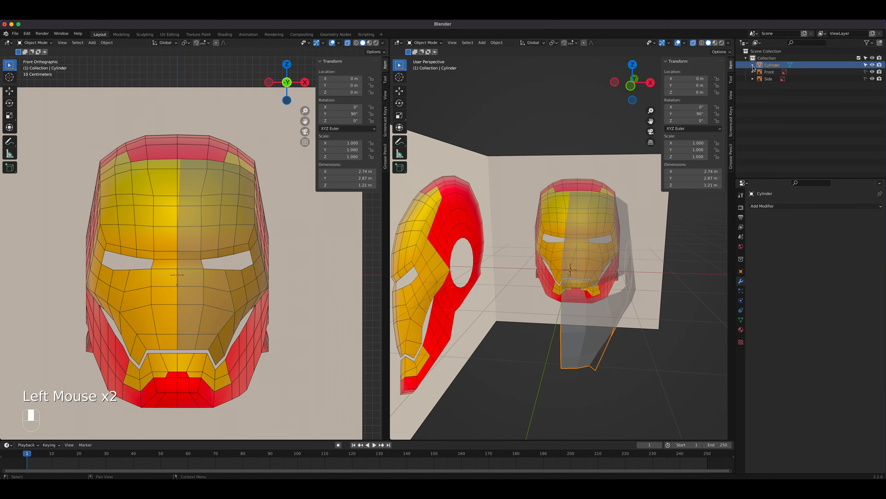
click(807, 206)
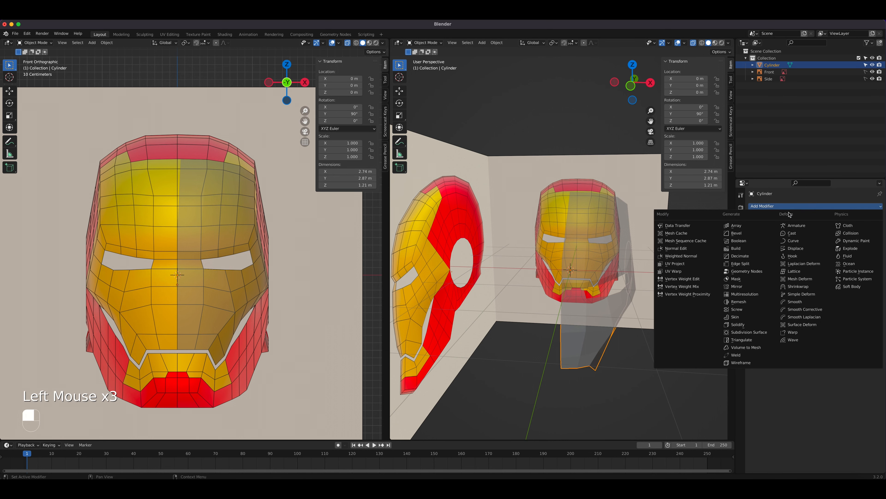
click(737, 286)
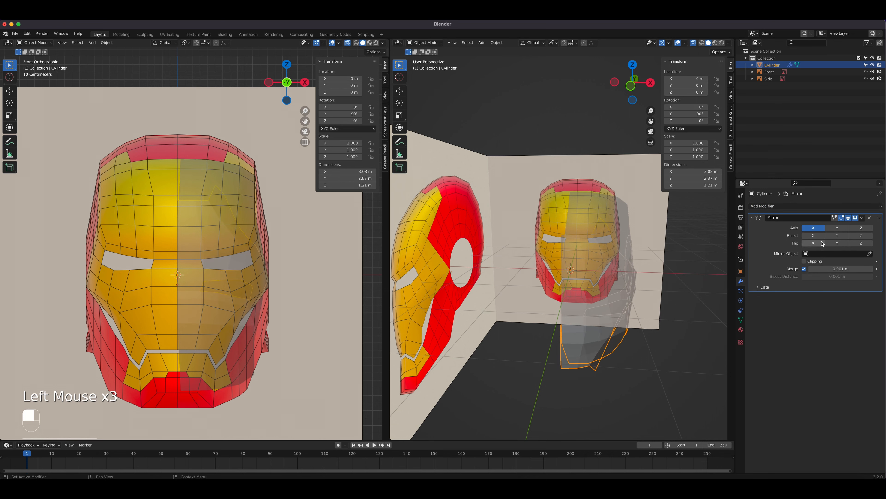
middle_drag(572, 275, 590, 278)
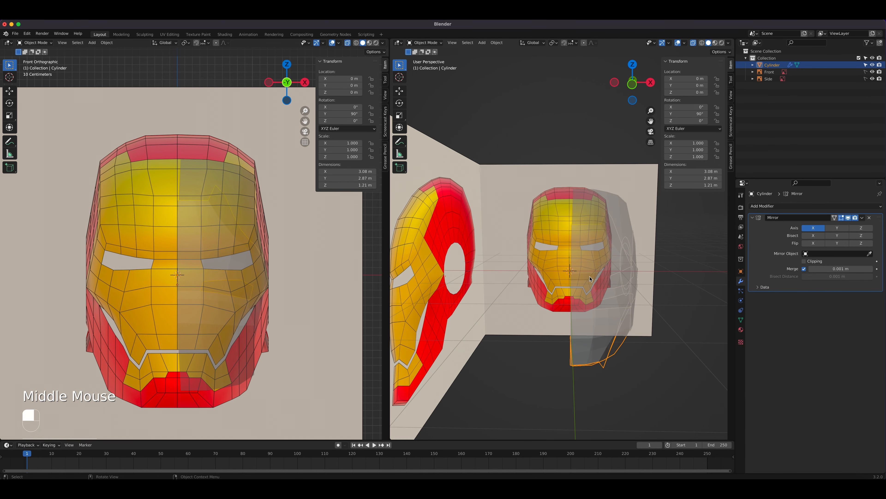
key(KP_1)
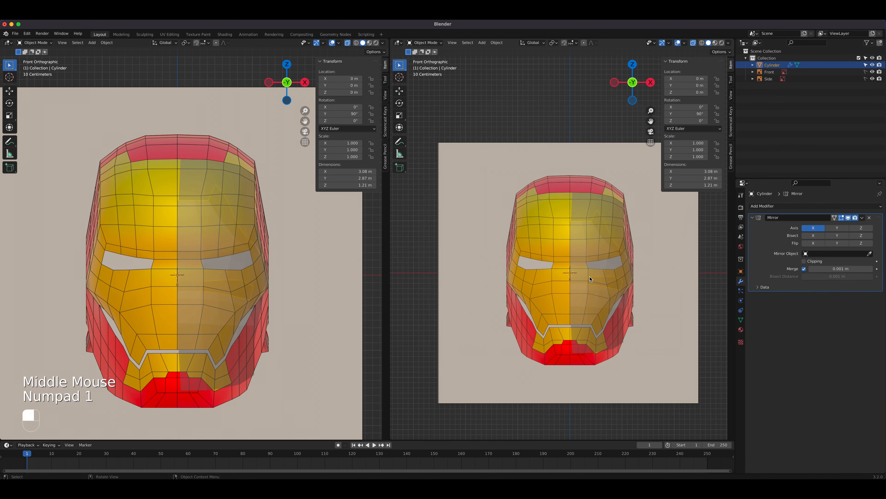
click(870, 217)
Apply all transforms to the selected faceplate mesh
click(587, 219)
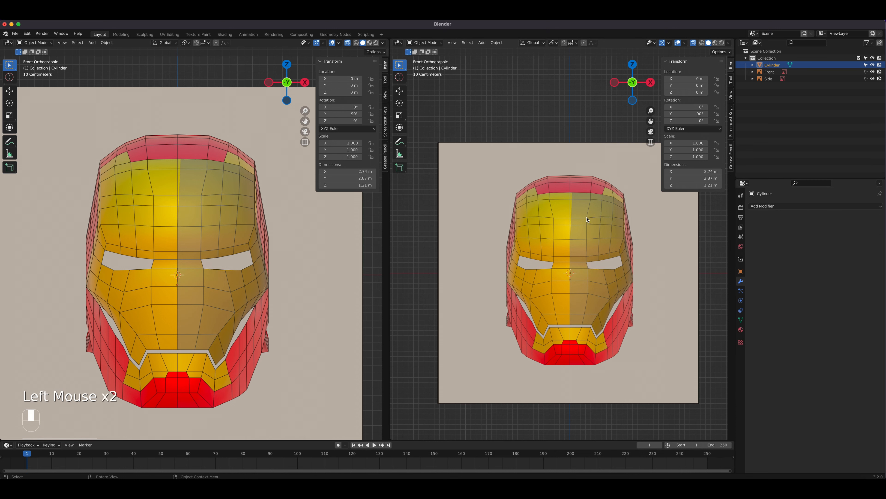
click(496, 43)
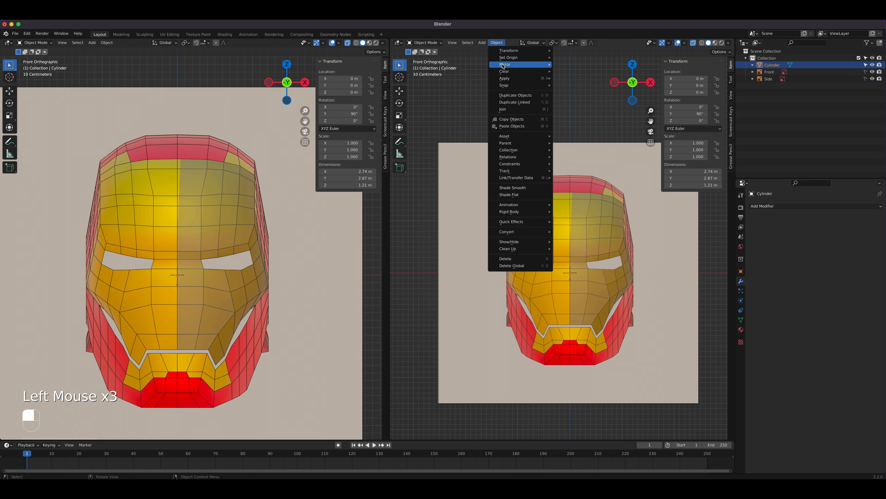
mouse_move(523, 78)
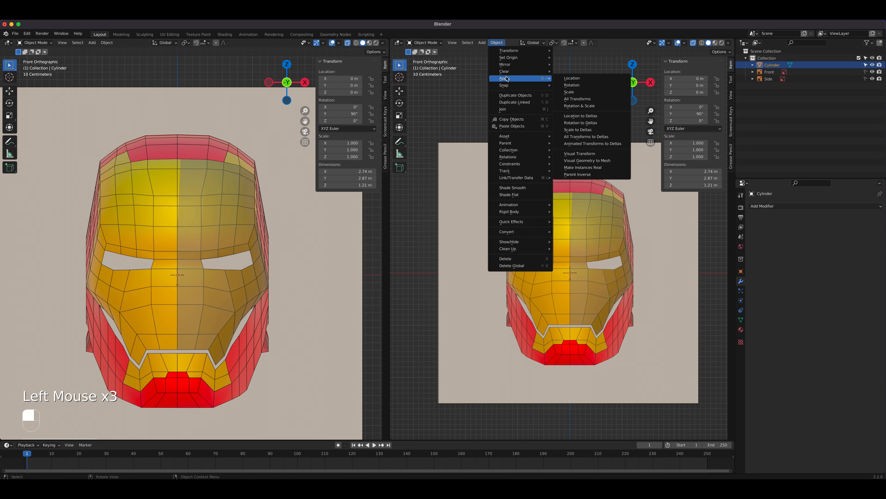
click(595, 101)
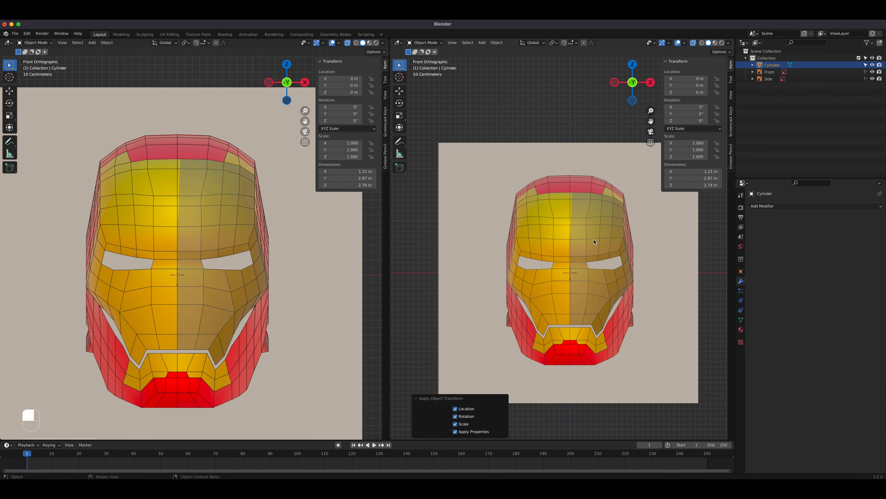
Try an X-axis Mirror modifier on the faceplate with its transforms applied, and remove it
click(764, 206)
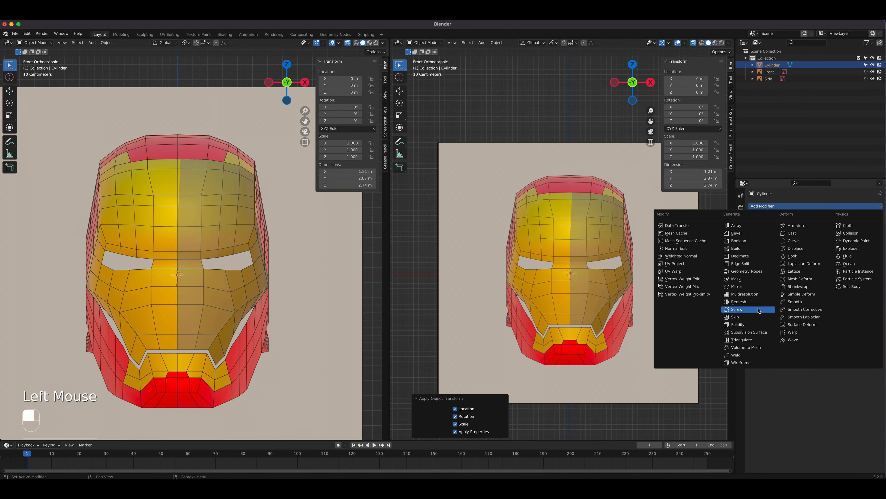
click(750, 287)
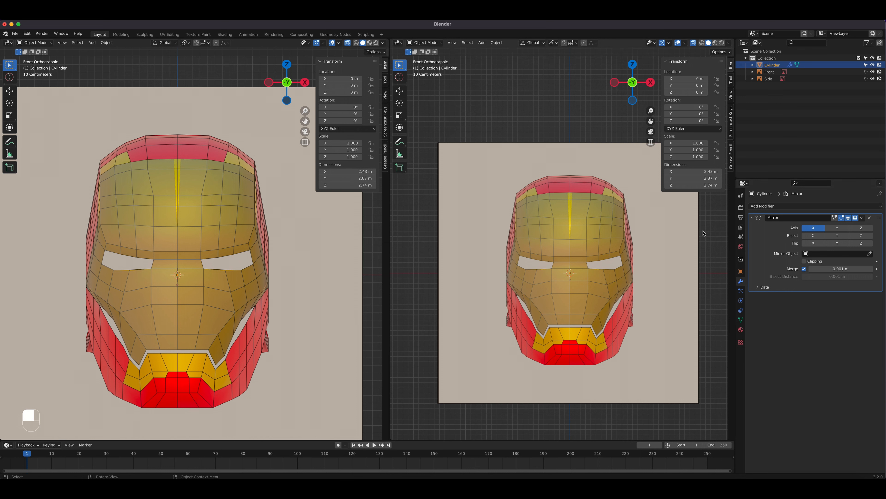
click(870, 218)
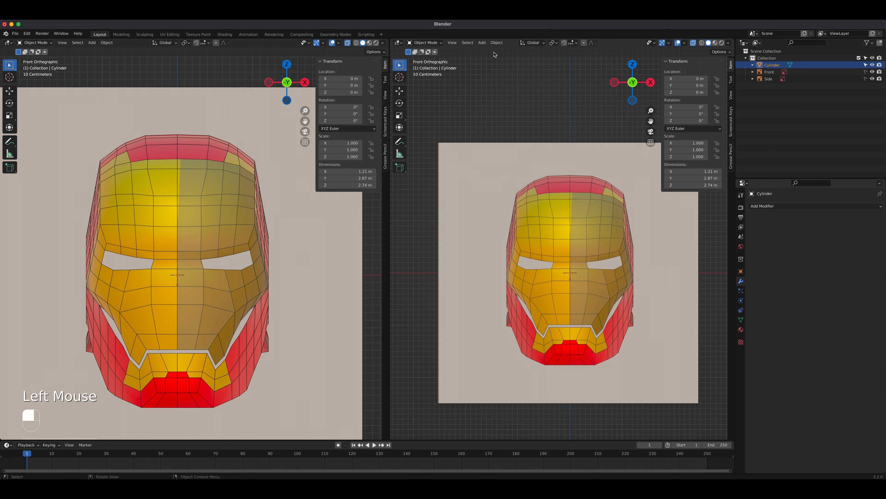
Apply all transforms to the faceplate mesh once more
click(497, 42)
mouse_move(506, 78)
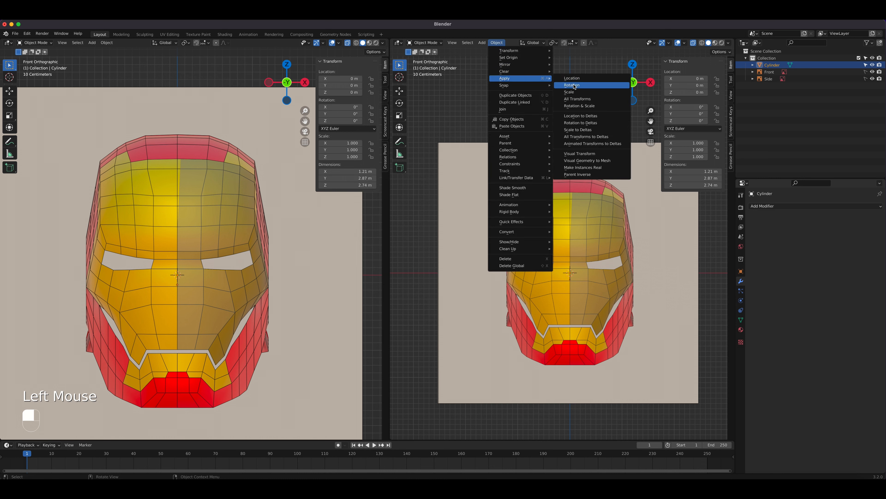
click(589, 99)
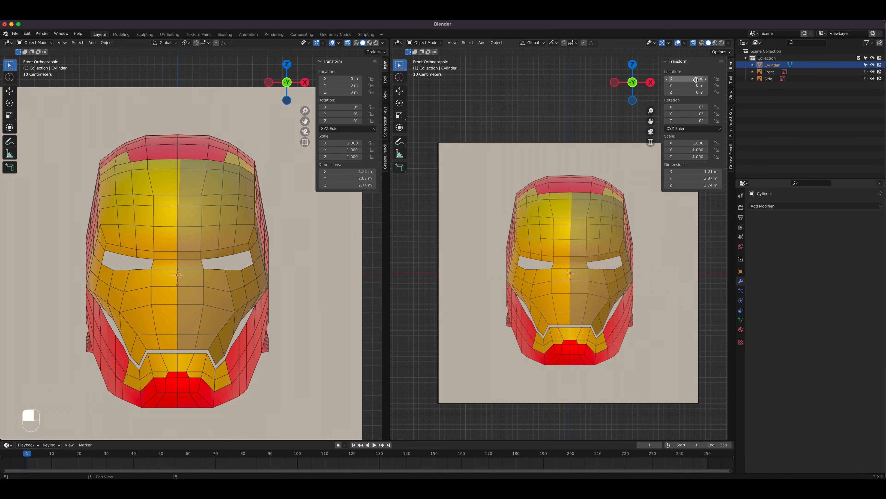
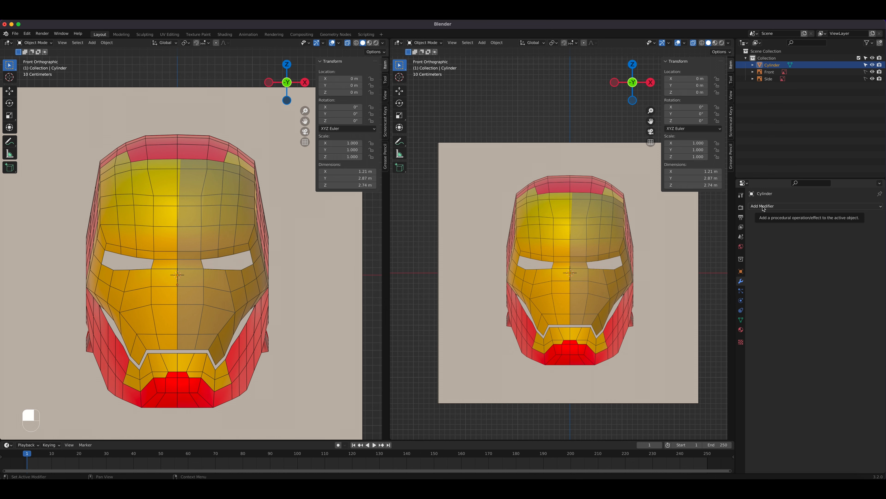
Add a Mirror modifier on the X axis to the faceplate mesh with Clipping enabled
click(763, 207)
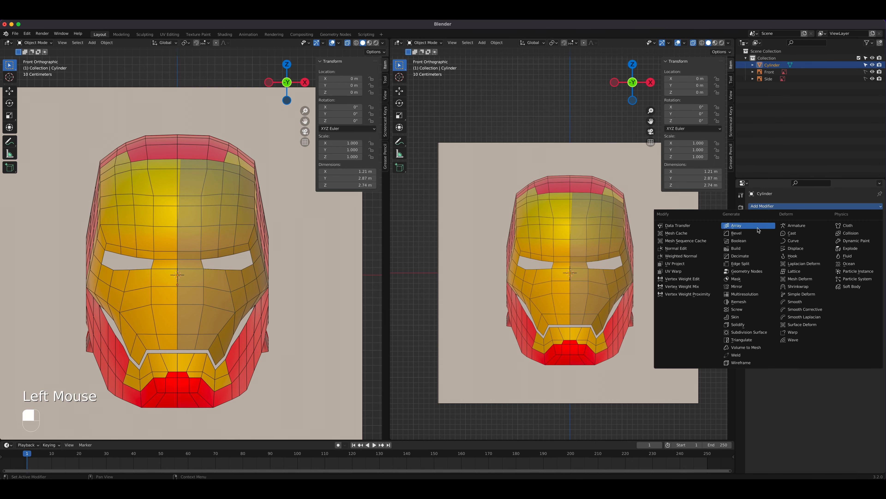
click(739, 287)
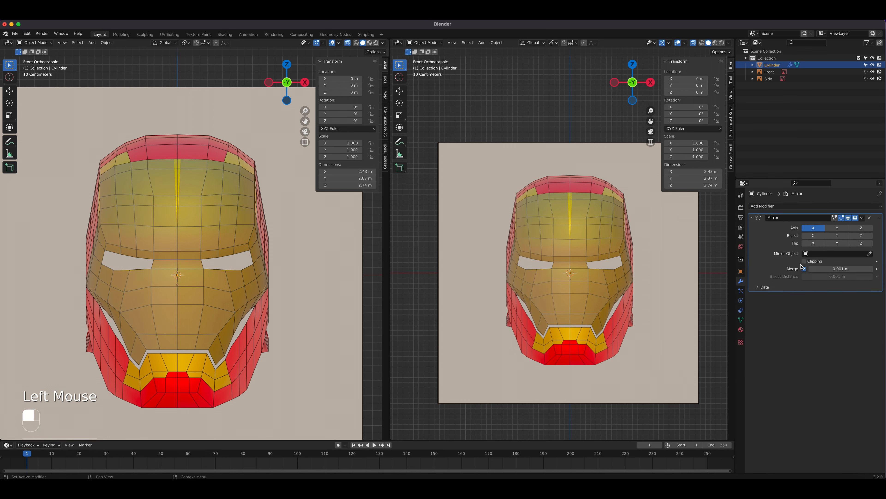
click(810, 261)
Reopen the mesh for editing and move the selected top forehead vertex along X until it clips onto the centreline
key(Tab)
drag(647, 192, 575, 196)
key(KP_3)
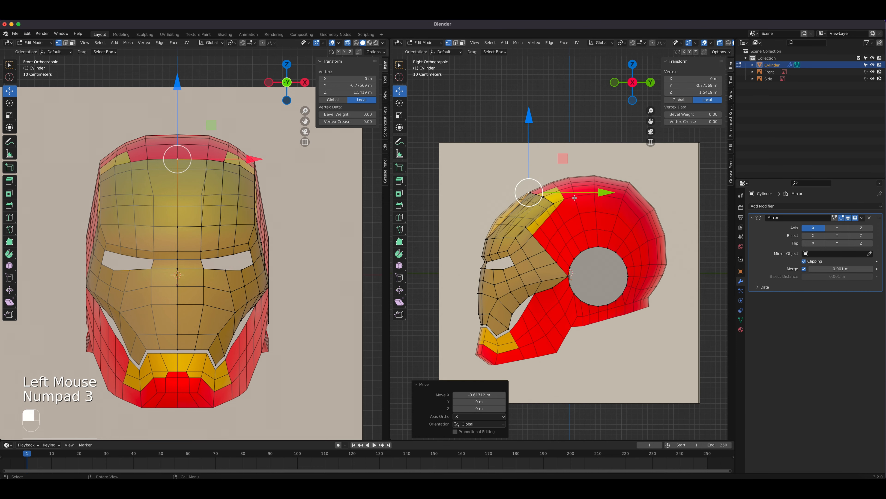
Add three evenly spaced horizontal loop cuts, without sliding them, across the tall forehead faces in the front view
scroll(574, 198, up, 4)
scroll(237, 162, up, 5)
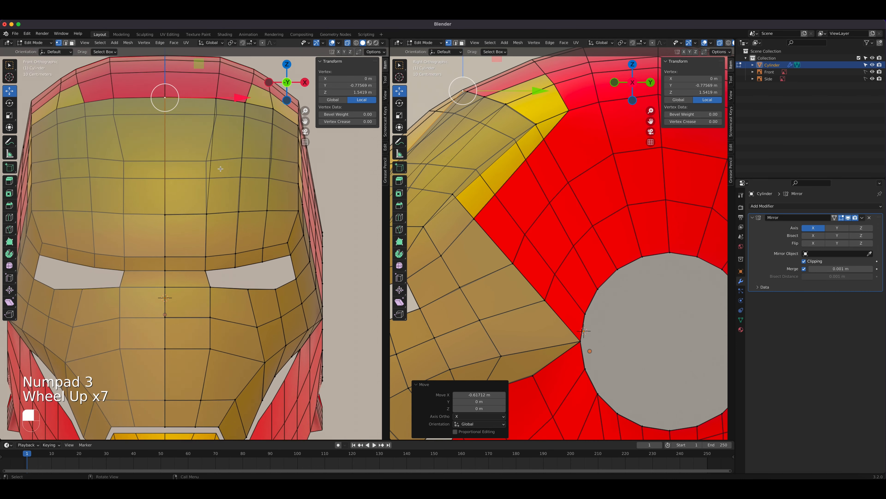
scroll(177, 161, down, 2)
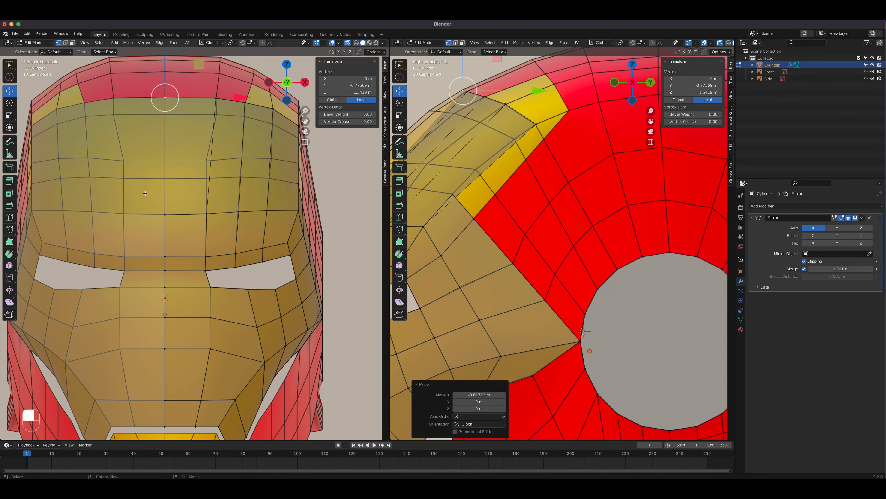
shift+middle_drag(498, 181, 584, 181)
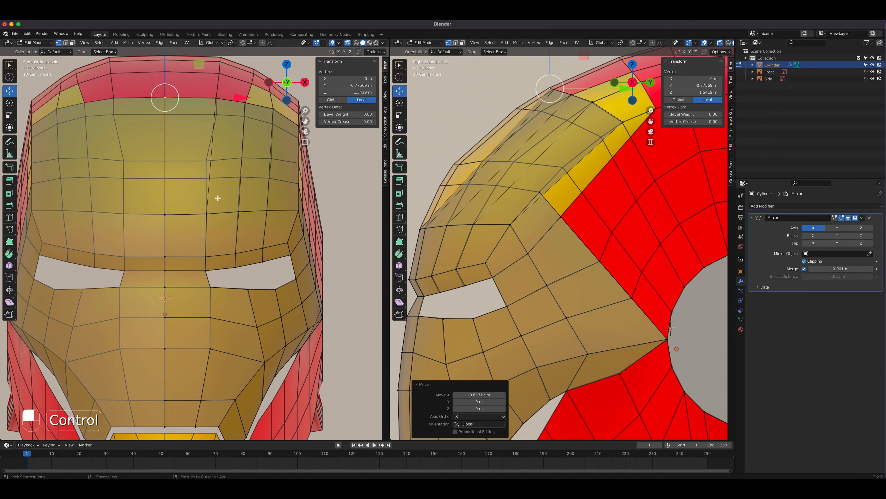
key(ctrl+r)
scroll(209, 189, up, 2)
click(209, 188)
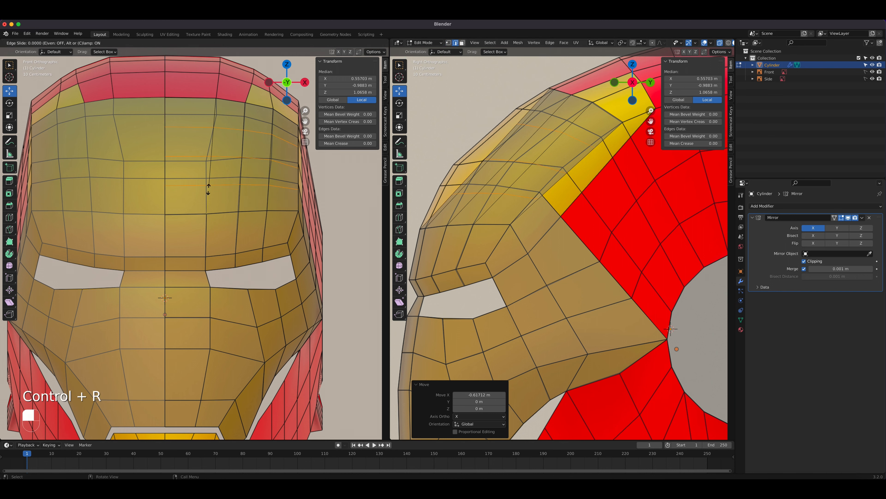
right_click(208, 188)
scroll(169, 85, up, 2)
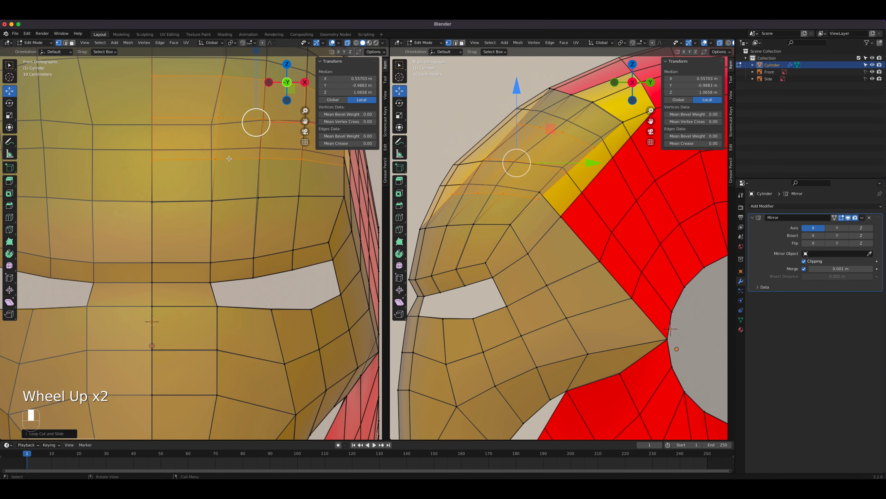
Raise the new forehead loop cuts to the reference's top row and set that row's inner-column vertex at about 0.400 m in X
shift+middle_drag(169, 85, 178, 197)
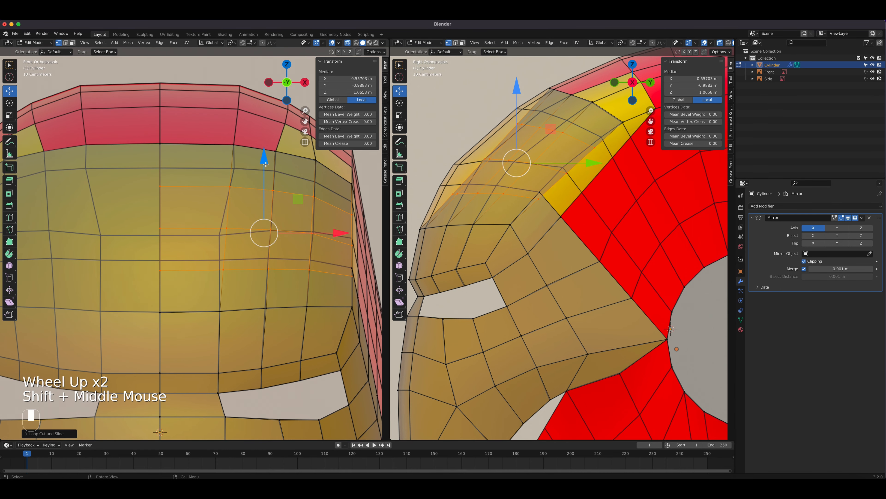
drag(265, 165, 263, 141)
click(233, 171)
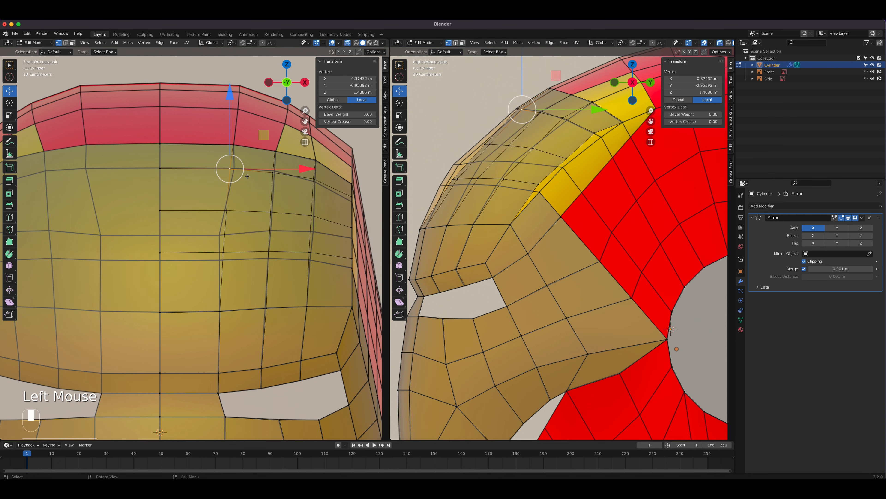
key(g)
click(258, 186)
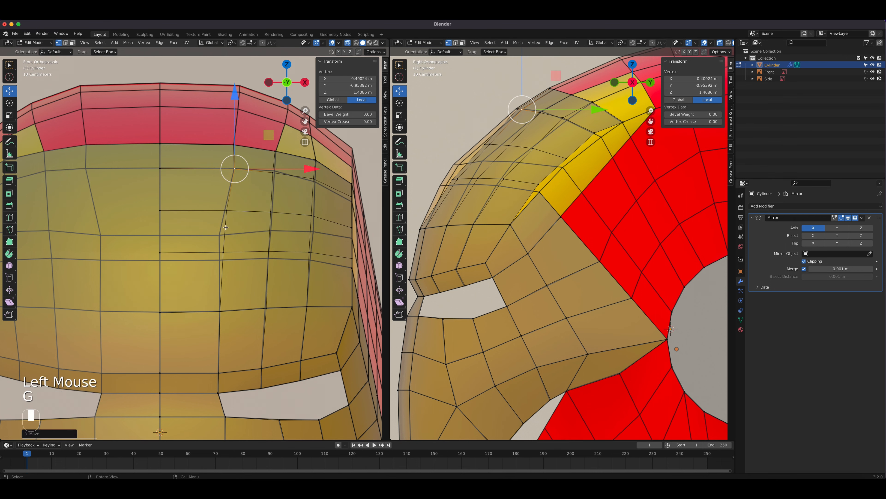
Lower the middle and bottom cut rows near the centreline onto the reference lines and shift their inner-column vertices inward to match
drag(141, 239, 244, 266)
drag(192, 178, 192, 187)
click(195, 211)
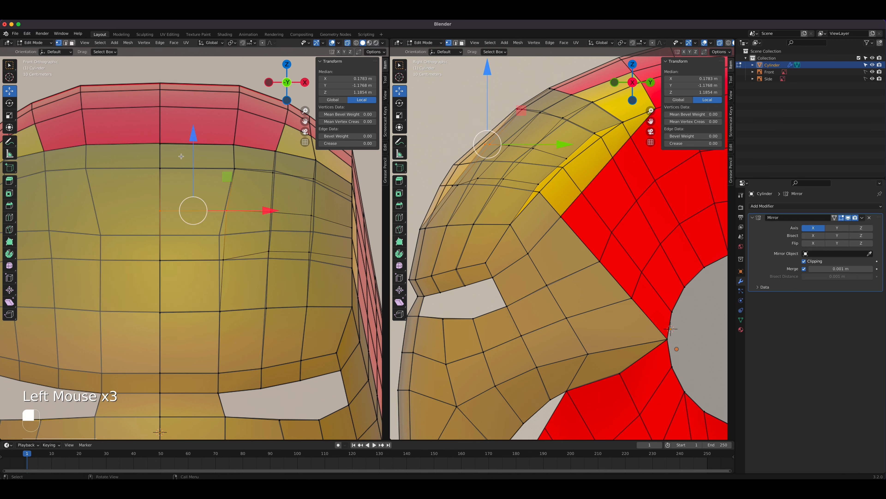
drag(195, 135, 194, 162)
click(224, 244)
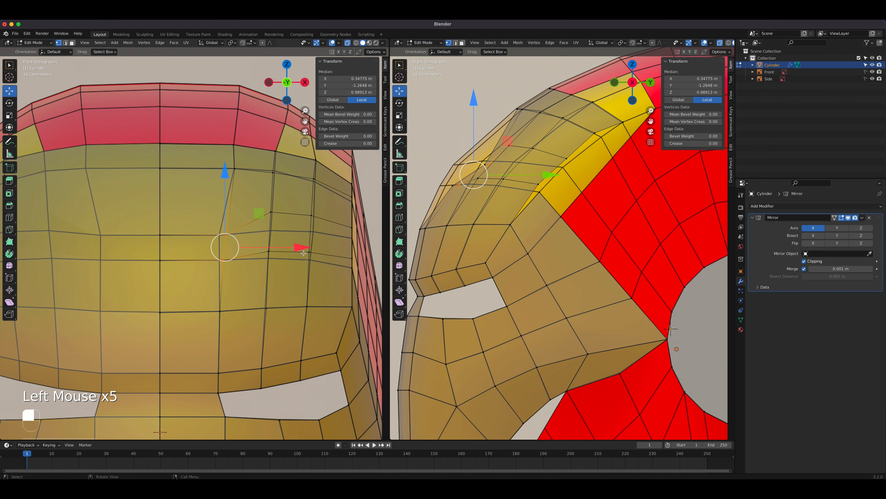
mouse_move(298, 243)
mouse_down()
mouse_move(298, 250)
mouse_move(291, 234)
mouse_up()
click(220, 234)
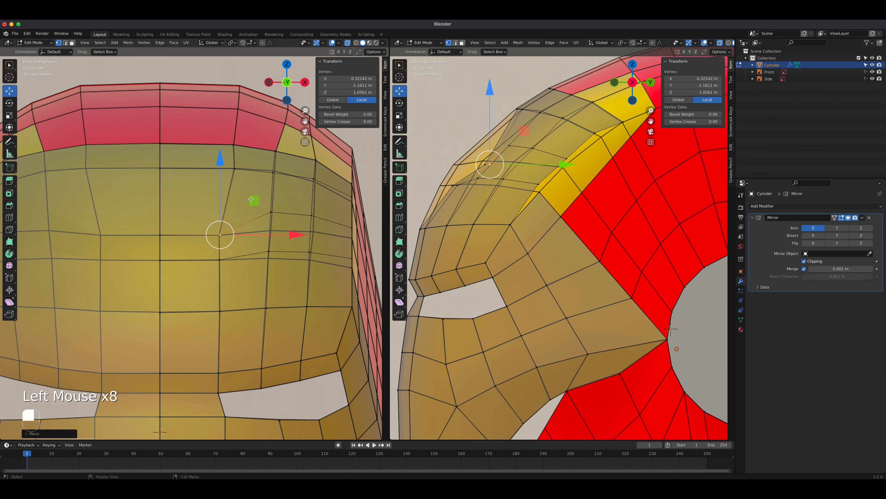
mouse_move(252, 200)
mouse_down()
mouse_move(326, 277)
mouse_move(258, 202)
mouse_up()
Move the middle and bottom cut vertices in the two outer forehead columns onto the reference grid in the front view
right_click(325, 276)
drag(291, 158, 291, 169)
drag(271, 209, 292, 160)
click(312, 234)
key(g)
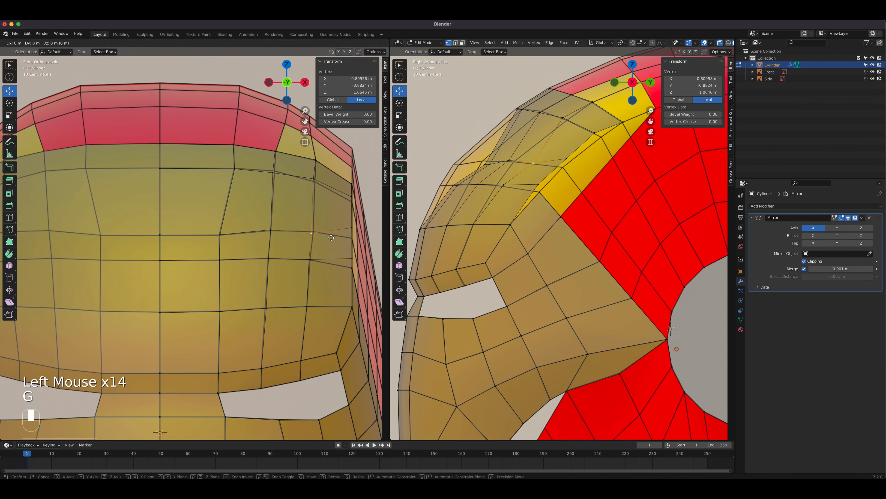
click(315, 178)
key(g)
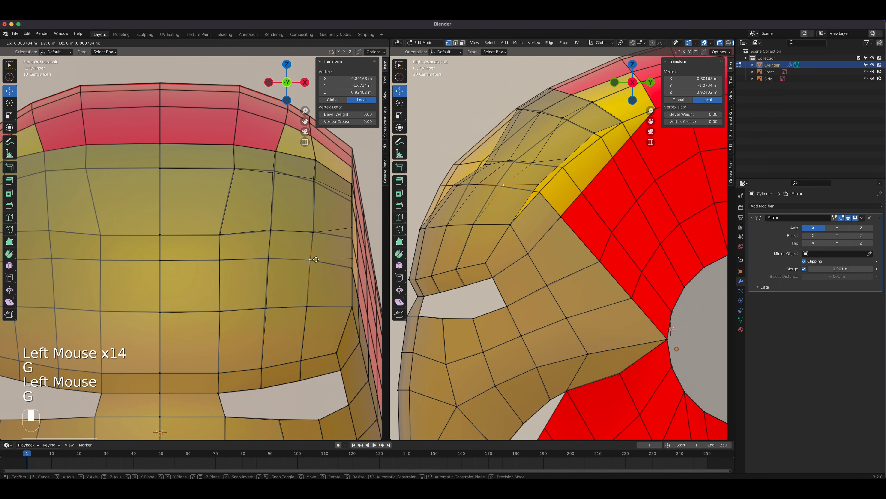
click(316, 178)
Nudge the two outer vertices of the top cut row onto the reference line in the front view
key(g)
click(315, 180)
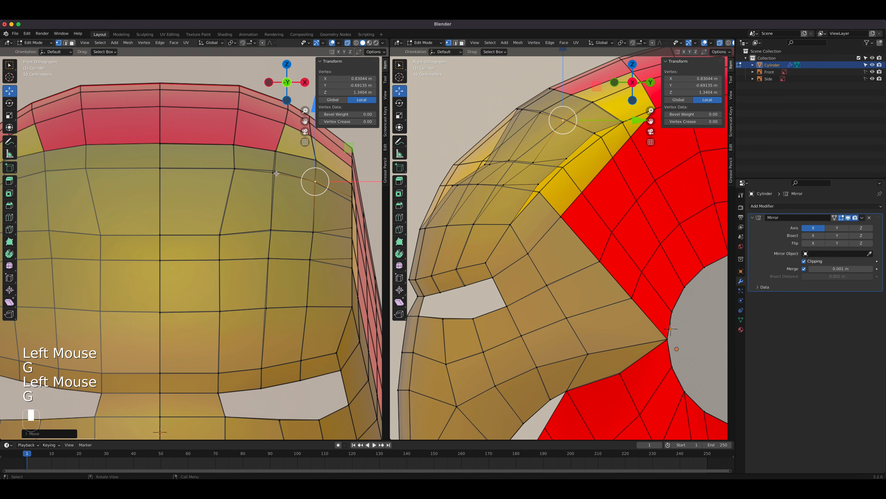
click(276, 173)
key(g)
click(277, 171)
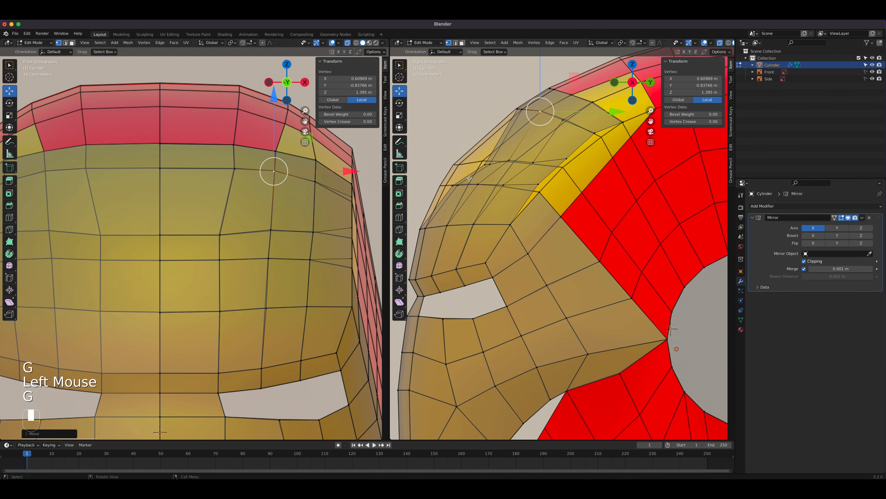
In the side view, pull the centreline and inner-column forehead vertices forward along Y onto the reference profile
click(450, 186)
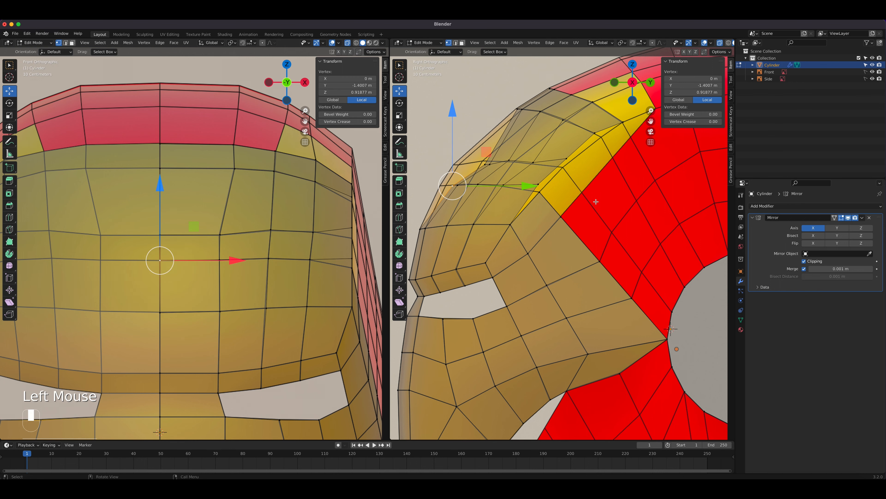
drag(531, 188, 478, 190)
click(458, 187)
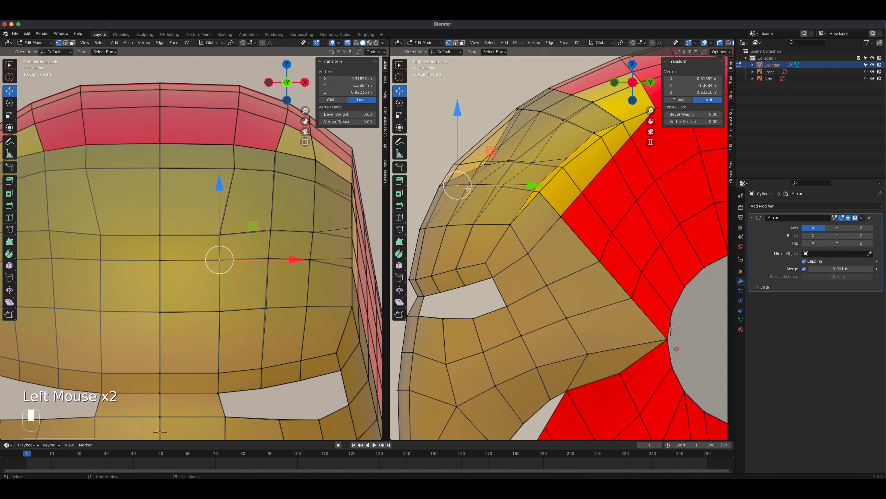
click(486, 168)
mouse_move(556, 163)
mouse_down()
mouse_move(524, 167)
mouse_move(546, 166)
mouse_move(528, 168)
mouse_move(536, 169)
mouse_move(518, 187)
mouse_move(549, 186)
mouse_move(562, 161)
mouse_move(539, 163)
mouse_up()
click(489, 164)
Shift the remaining outer forehead vertices of the two lower cut rows forward along Y to match the side reference grid
click(458, 183)
click(476, 184)
click(519, 163)
click(539, 163)
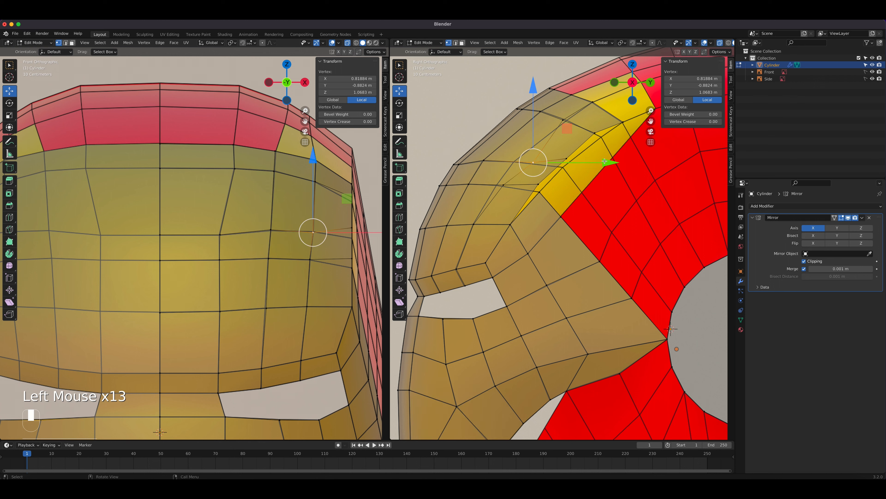
drag(605, 163, 572, 188)
click(502, 184)
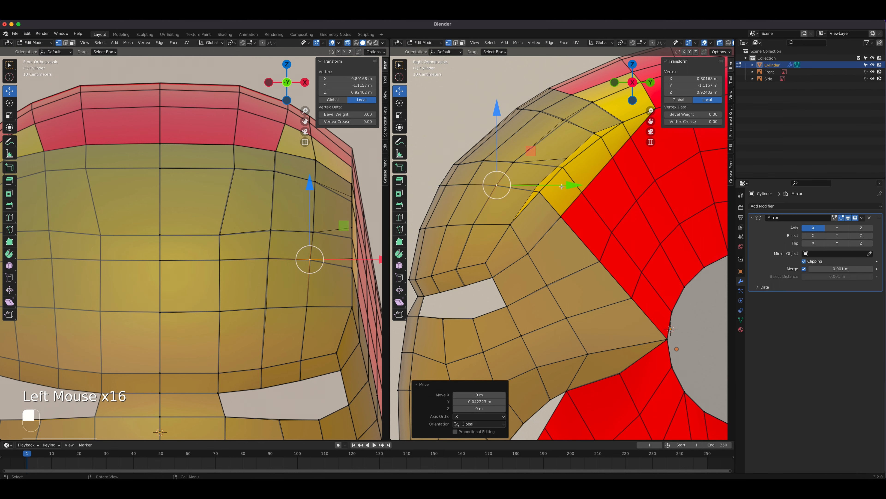
Merge the stray lower vertex on the forehead's side edge into the corner vertex just below it, using At Last
click(539, 185)
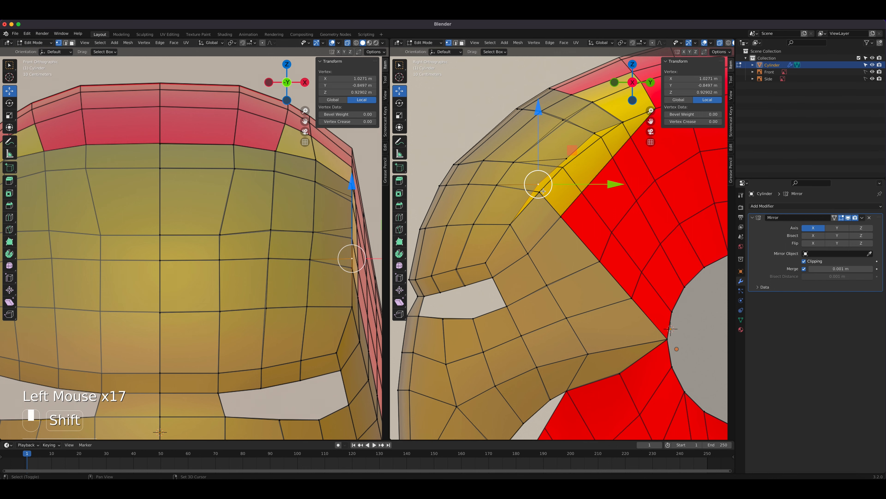
shift+click(540, 193)
key(m)
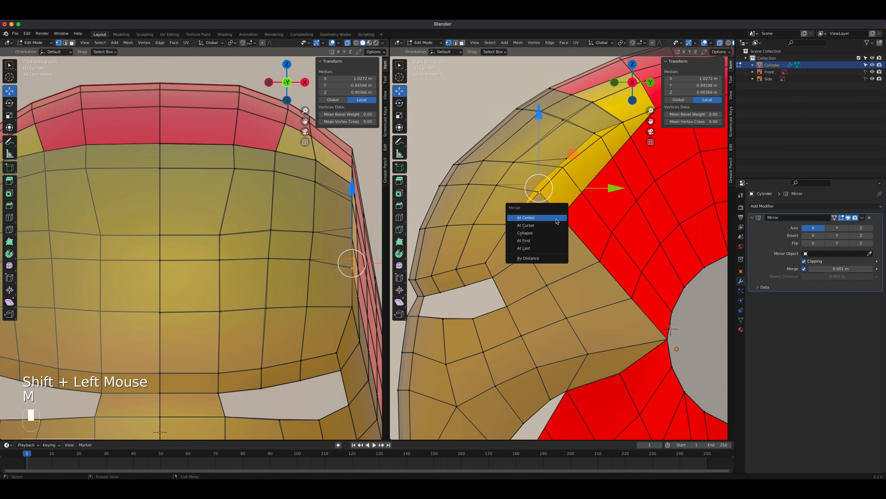
click(553, 249)
Reposition the two remaining side-edge vertices and the top row's outer vertex onto the side reference lines
click(566, 159)
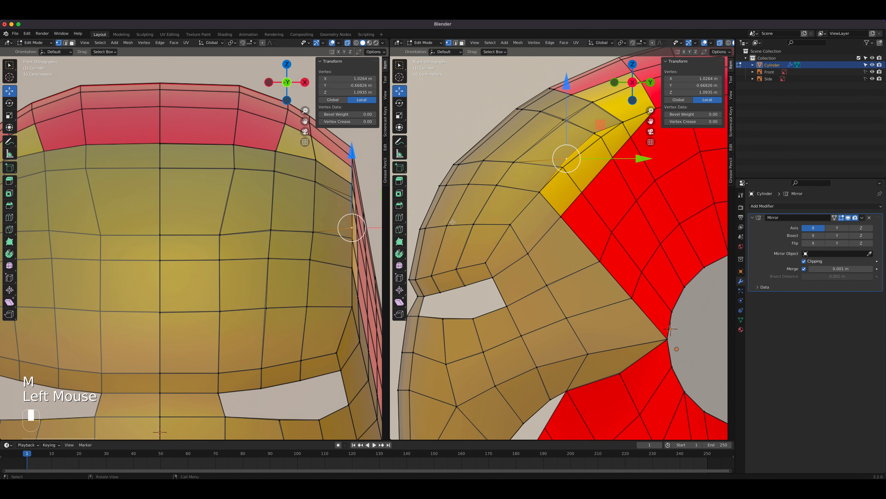
key(m)
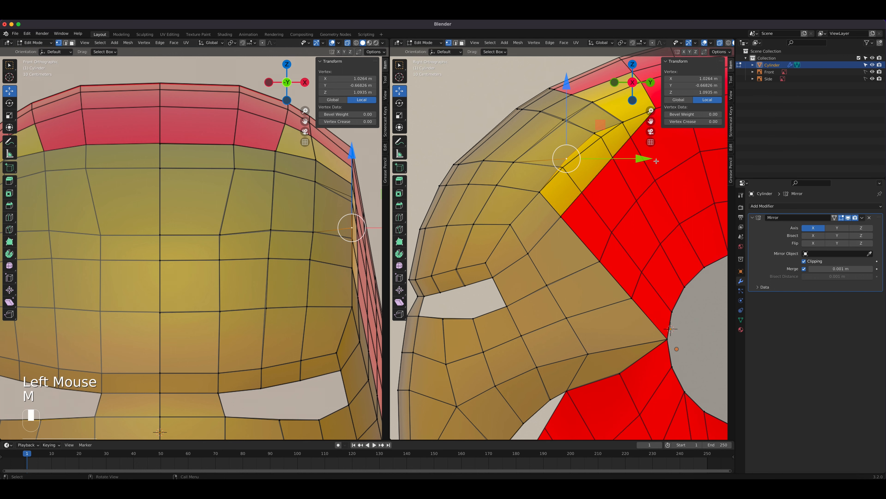
key(g)
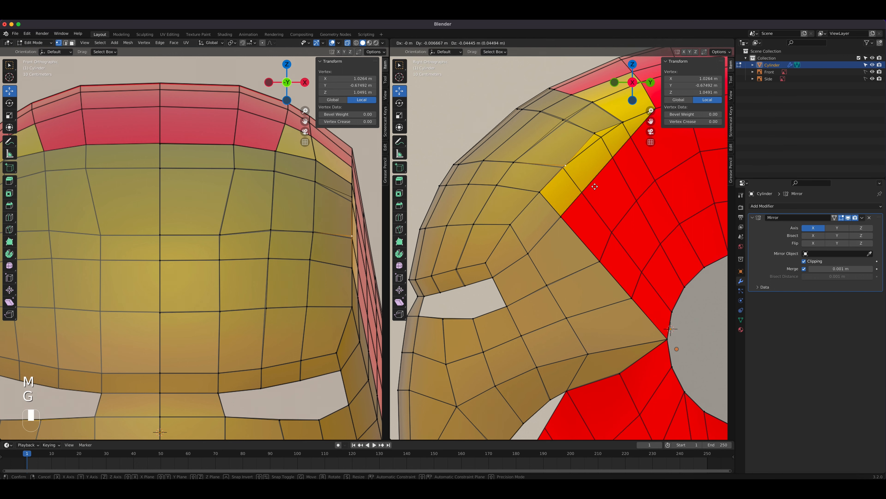
click(593, 188)
key(g)
click(608, 146)
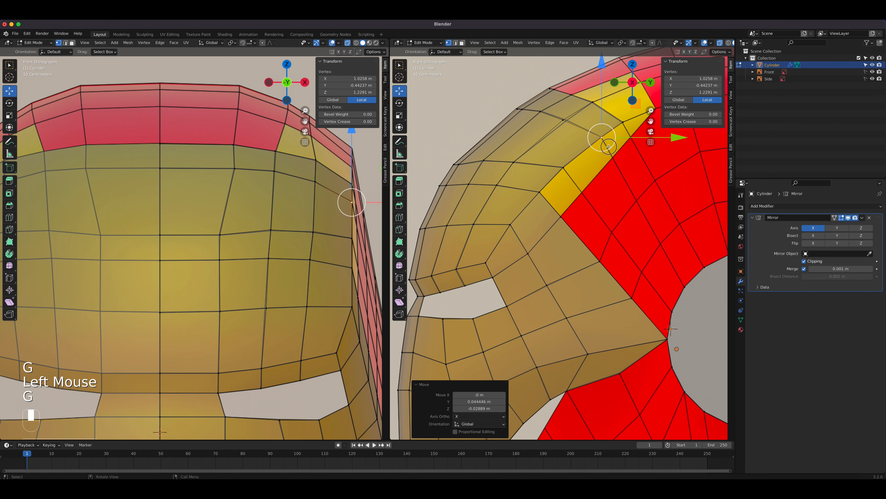
click(564, 121)
key(g)
click(568, 121)
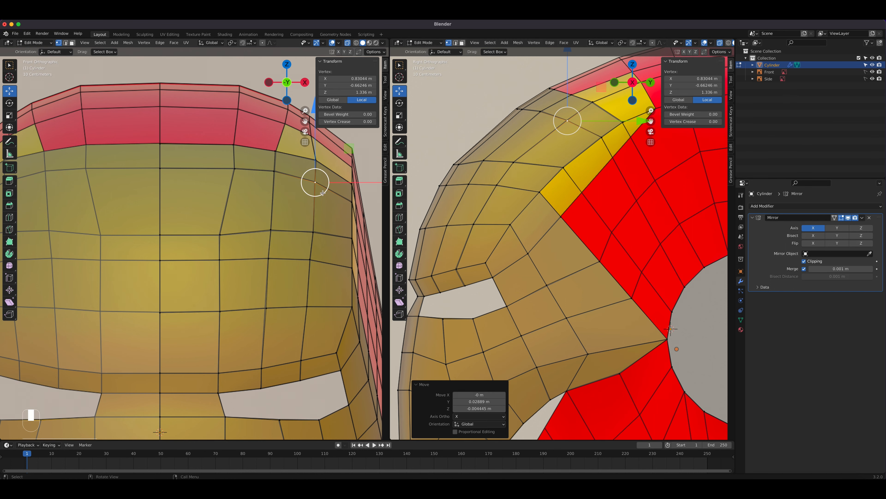
Examine the refined forehead mesh in perspective and against the whole helmet side reference
shift+middle_drag(226, 227, 193, 248)
scroll(627, 214, down, 3)
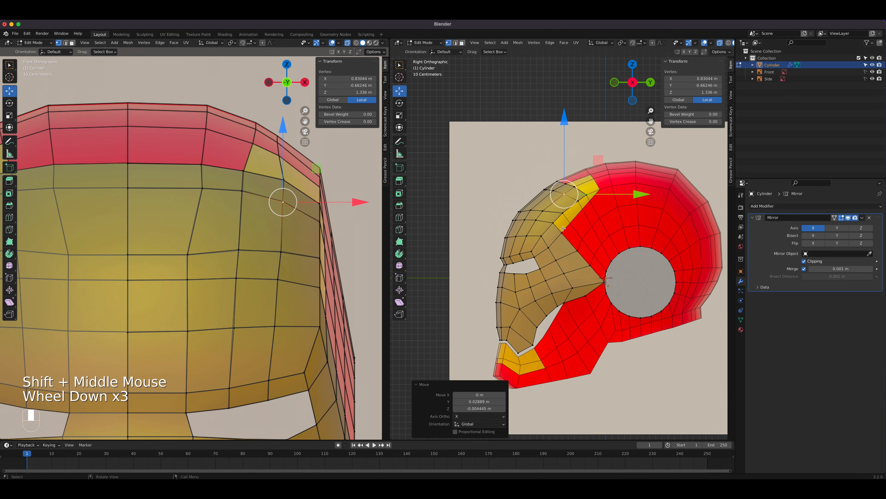
middle_drag(627, 215, 565, 235)
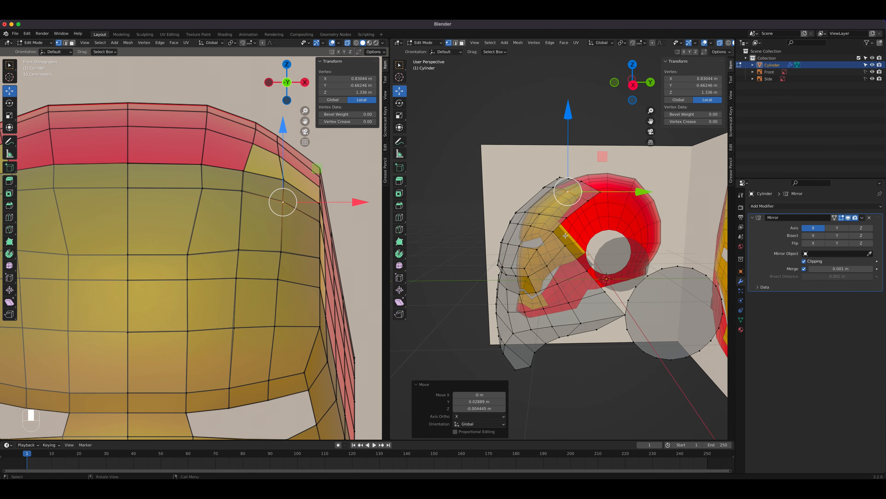
key(KP_3)
scroll(572, 230, up, 2)
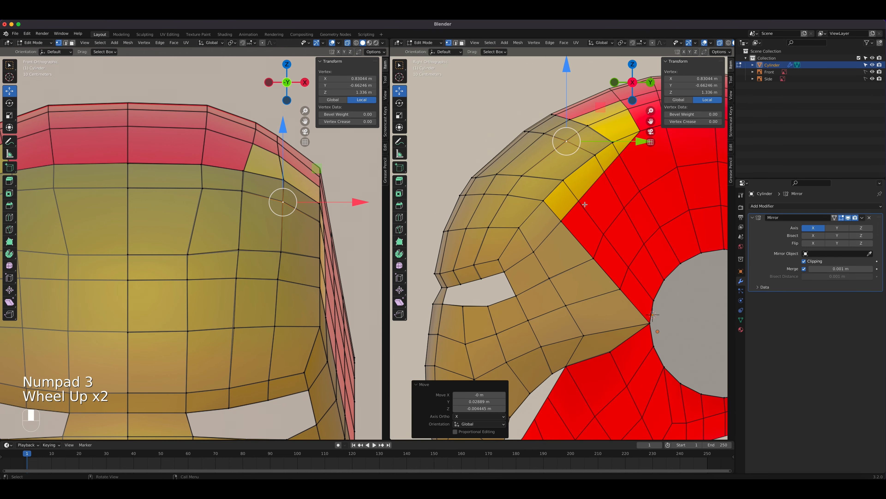
shift+middle_drag(586, 215, 480, 270)
scroll(578, 182, down, 2)
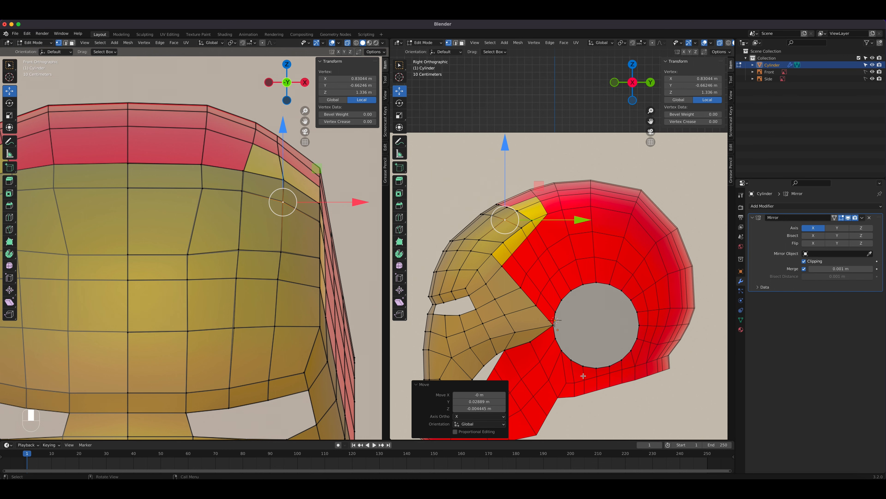
shift+middle_drag(583, 376, 580, 321)
Extrude the forehead's four top border edges back over the crown, about 0.438 m along Y and 0.198 m along Z
key(2)
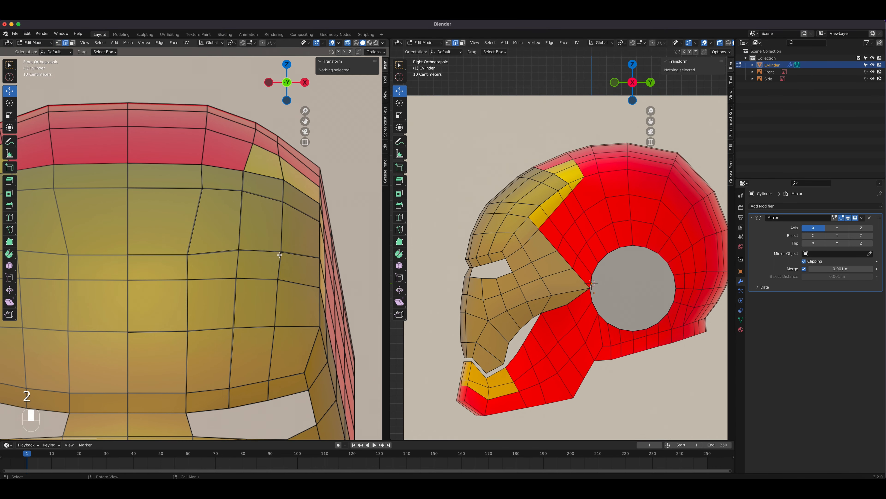
click(164, 163)
shift+click(224, 167)
shift+click(263, 173)
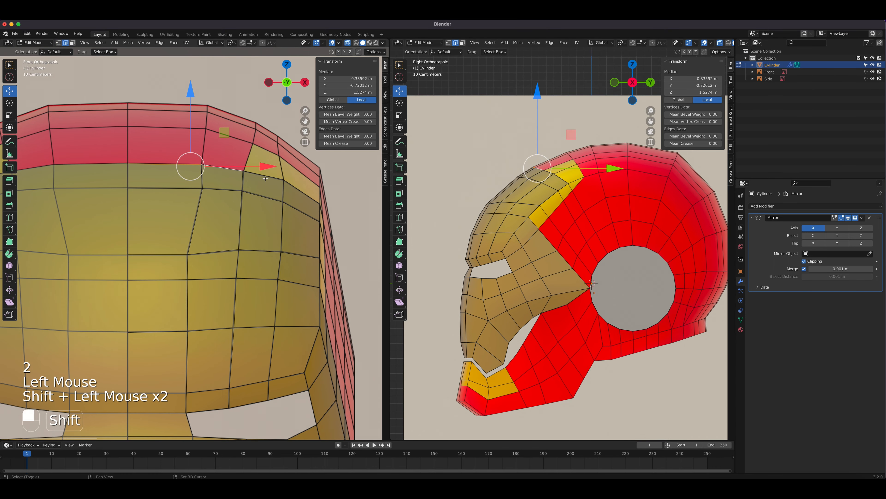
shift+click(300, 188)
scroll(526, 239, up, 2)
shift+middle_drag(526, 239, 521, 351)
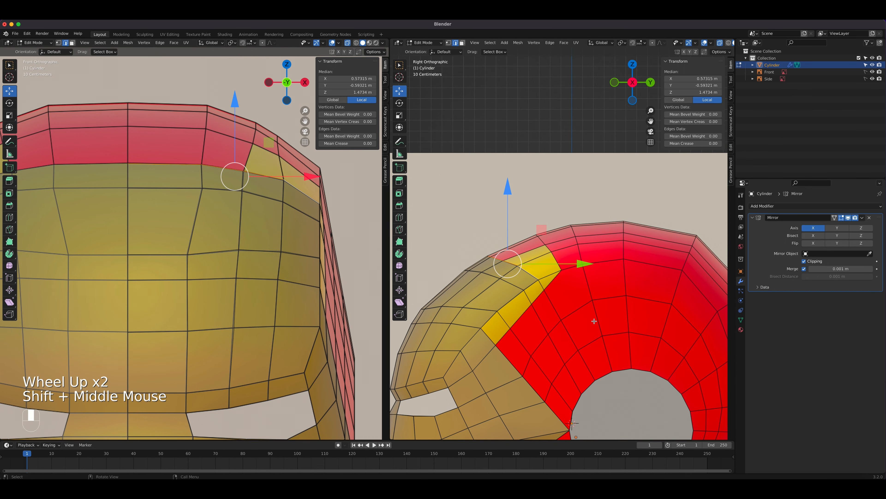
key(e)
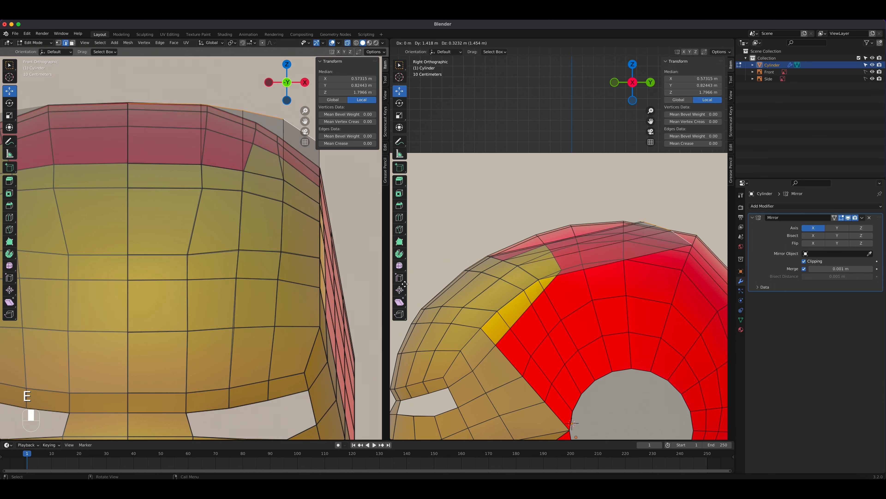
click(646, 297)
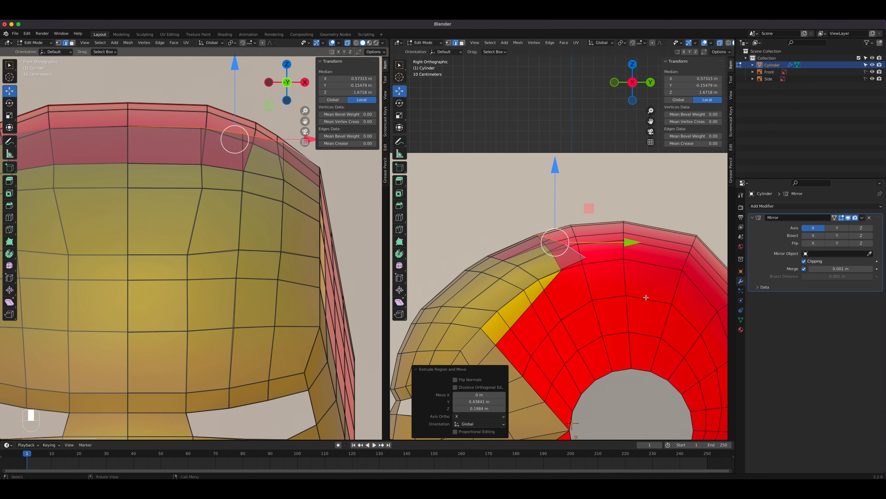
Move the extruded border edge row farther back over the crown, about 0.829 m along Y and 0.125 m along Z
key(r)
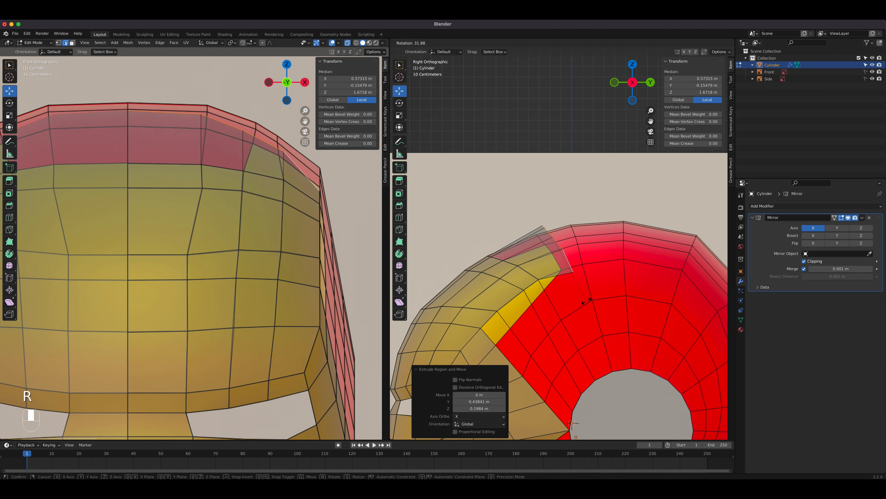
click(608, 294)
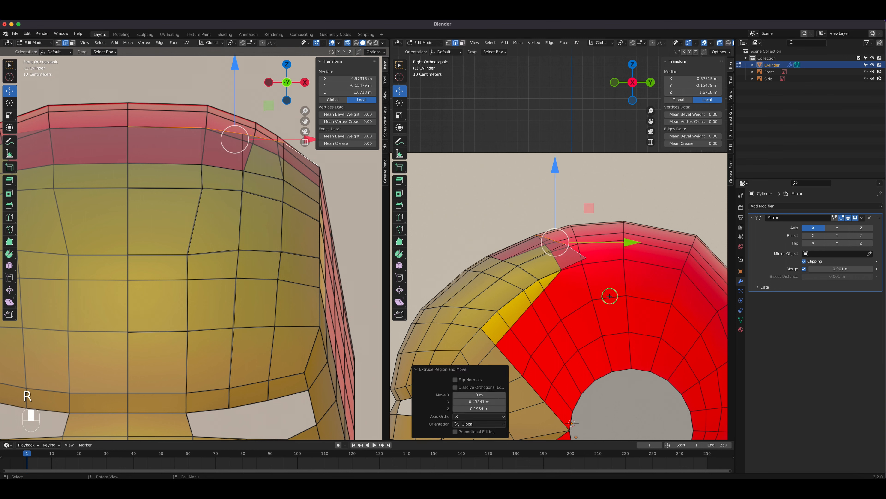
key(g)
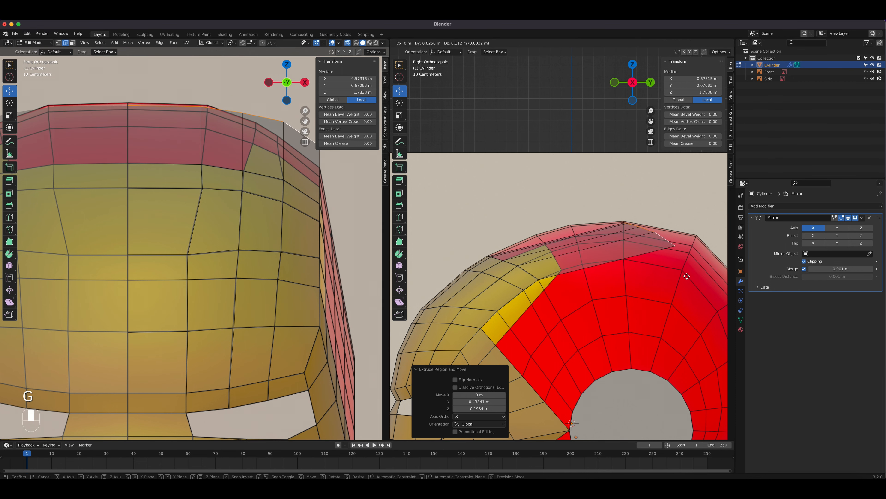
click(686, 276)
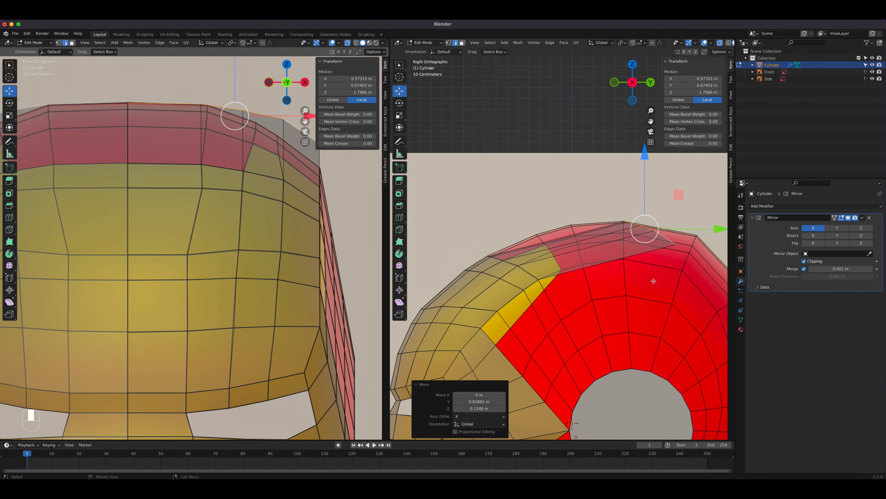
Rotate the extruded row about 64.6° in side view and move it onto the crown's near-vertical reference line, about -0.176 m along Y and -0.125 m along Z
shift+middle_drag(653, 291, 590, 299)
key(r)
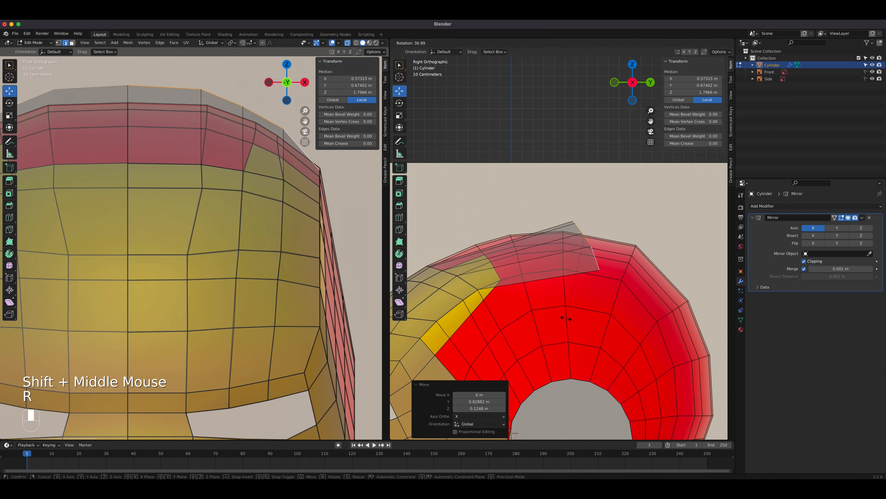
click(587, 315)
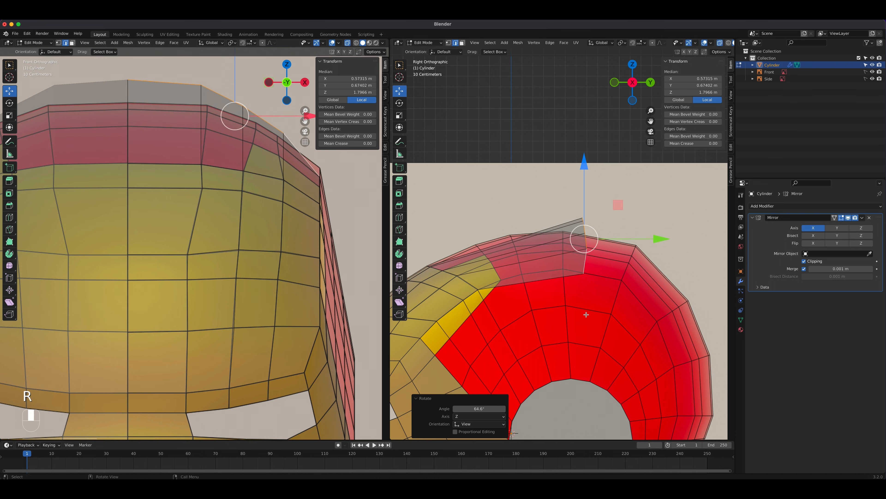
key(g)
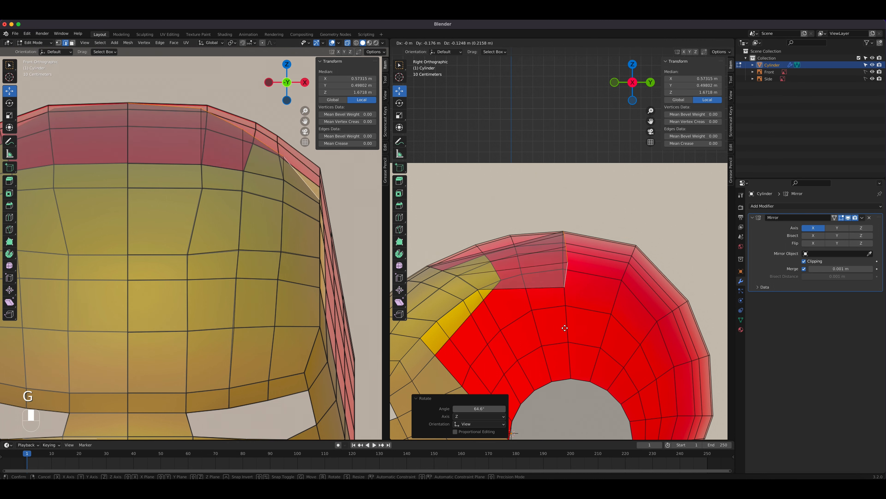
click(565, 328)
Shift the whole extruded row about -0.003 m along Y and 0.002 m along Z, placing its top vertex on the crown's peak
scroll(559, 301, up, 6)
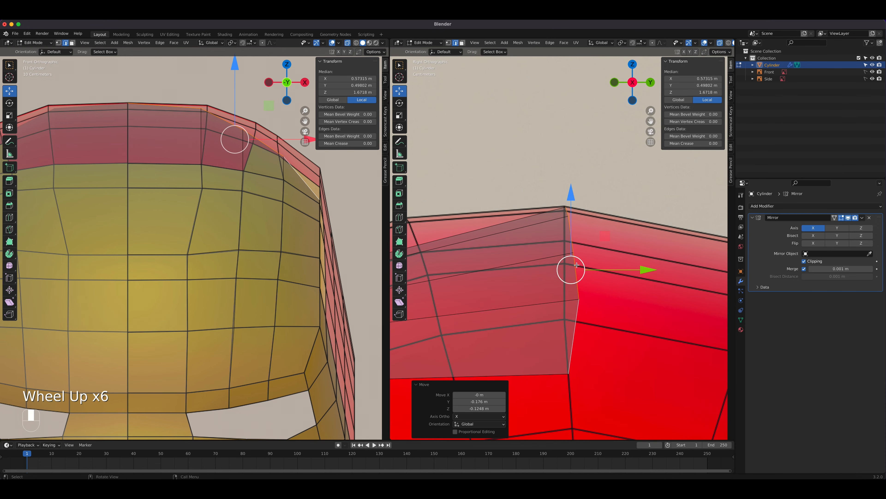
scroll(576, 265, down, 2)
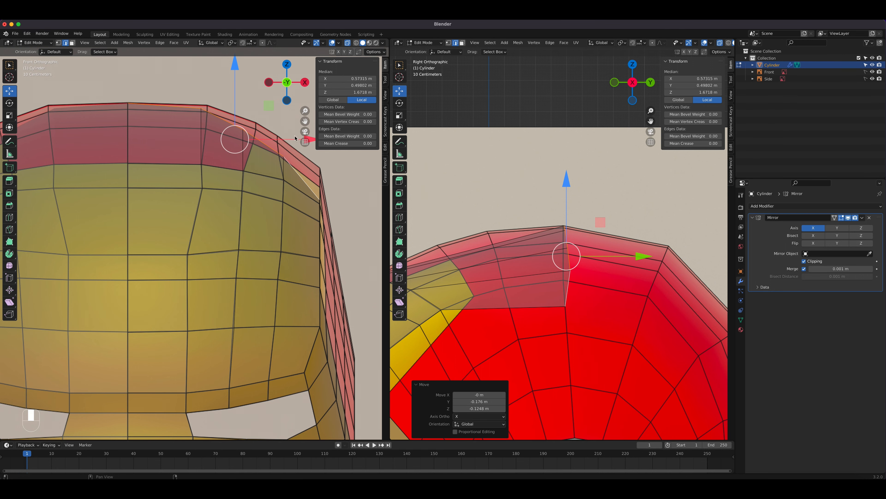
shift+middle_drag(588, 228, 586, 186)
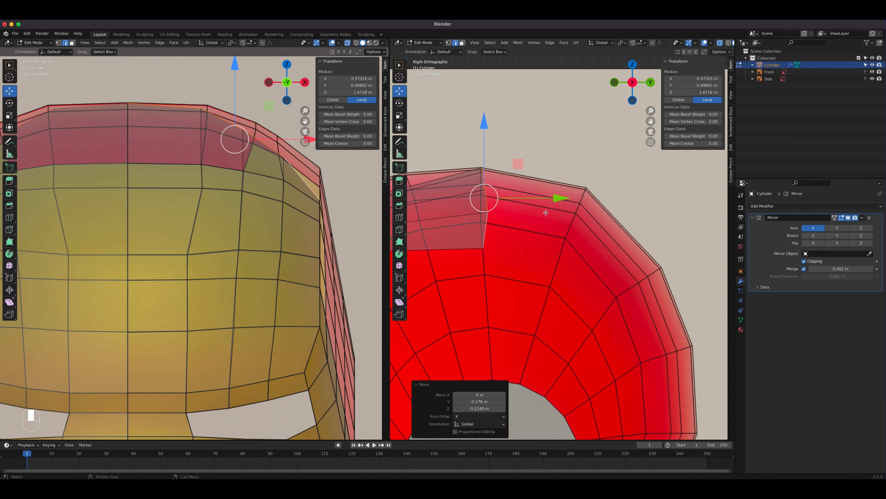
scroll(578, 250, down, 2)
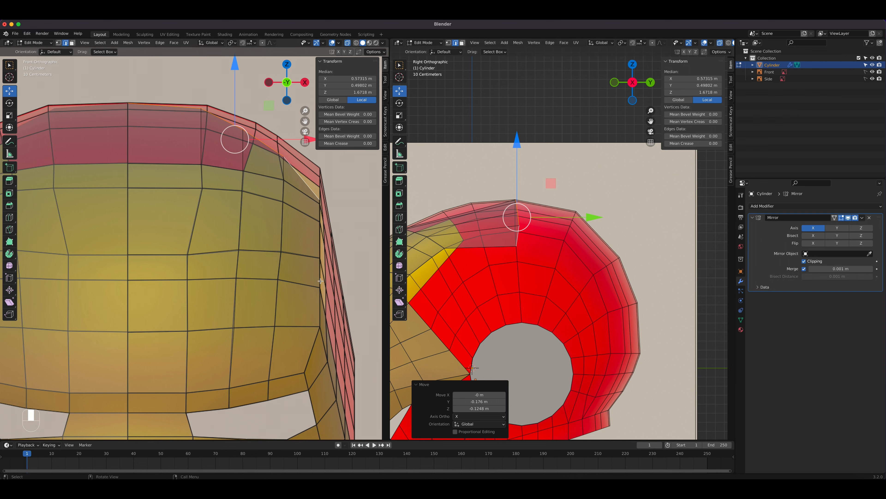
scroll(549, 229, up, 3)
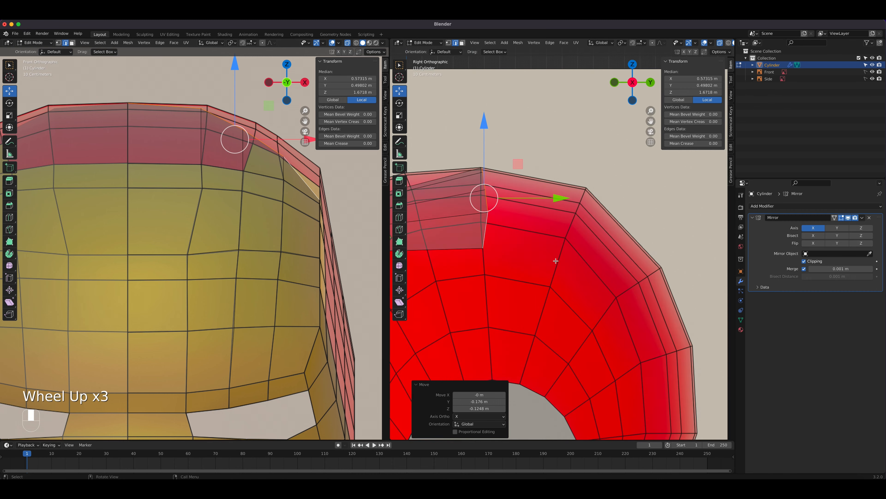
key(1)
scroll(520, 202, up, 2)
shift+middle_drag(520, 202, 624, 293)
scroll(624, 292, up, 5)
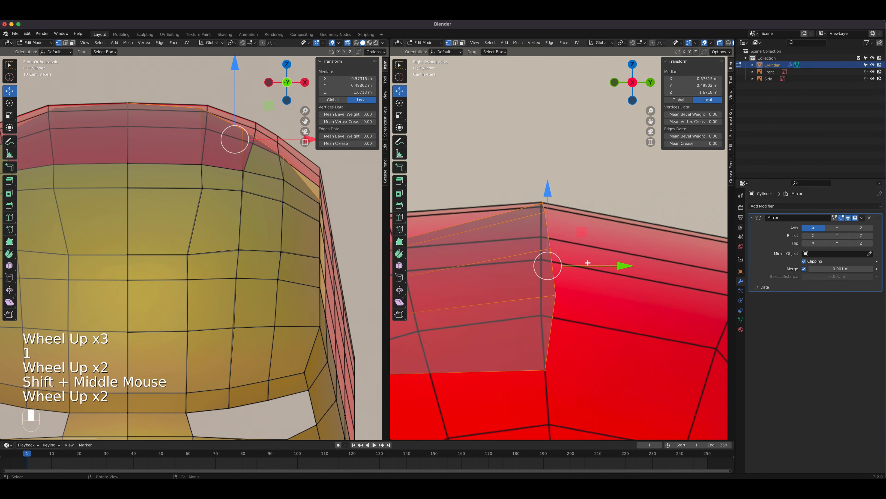
key(g)
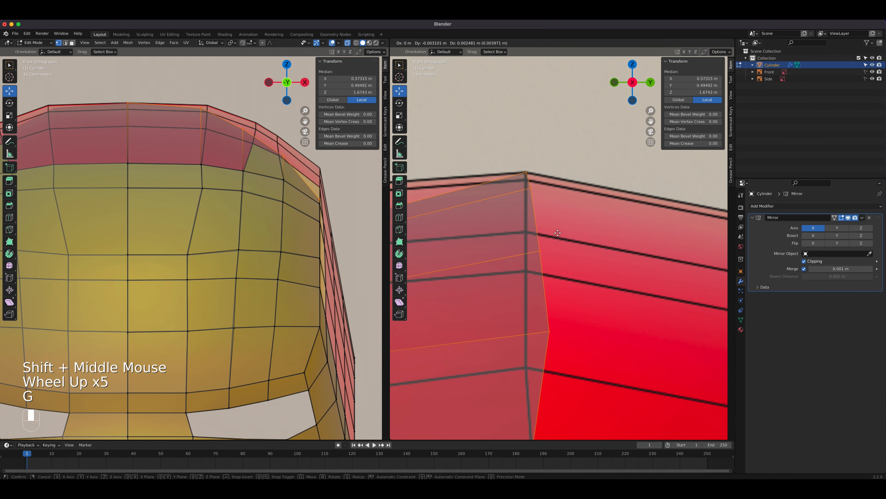
click(557, 233)
Reposition the second and third vertices of the extruded row near the crown's vertical reference line in side view
click(527, 183)
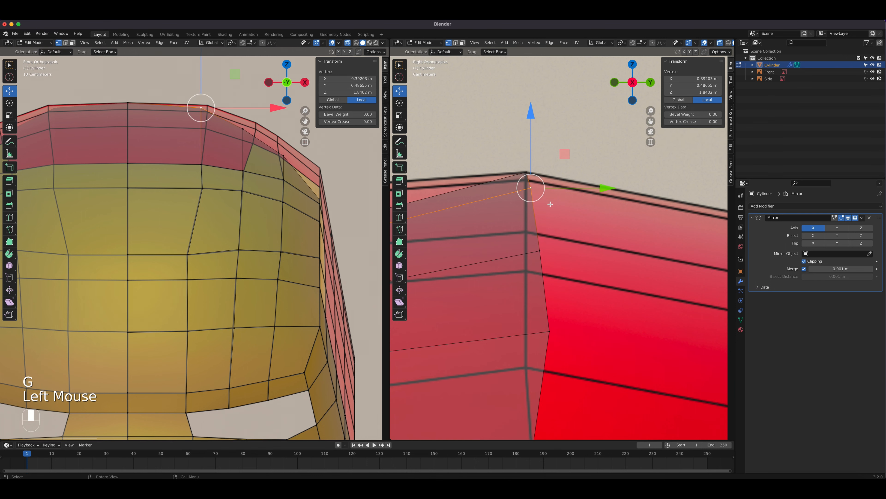
key(g)
right_click(576, 269)
scroll(578, 281, down, 3)
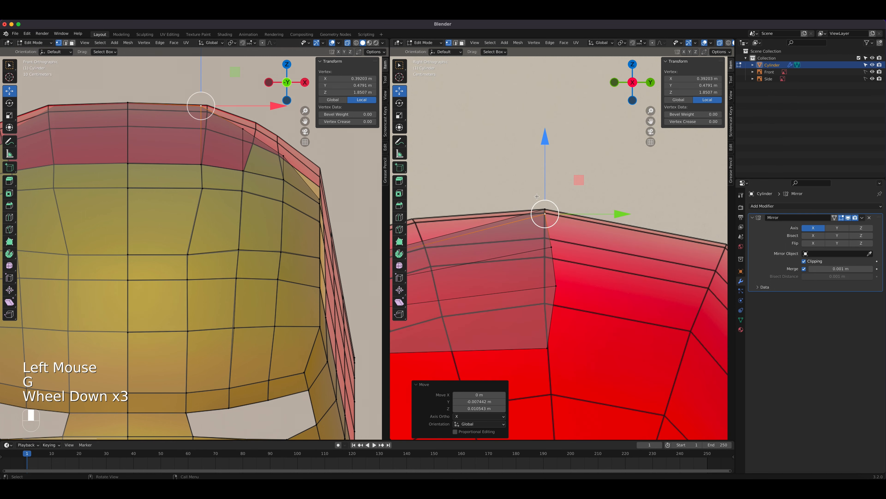
click(554, 255)
key(g)
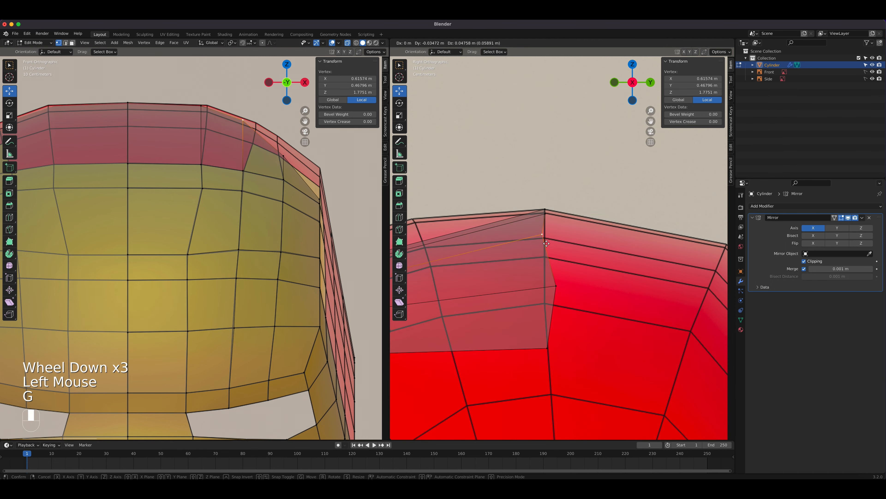
click(559, 278)
Reposition the row's two lowest vertices near the matching intersections of the side reference lines
click(560, 279)
key(g)
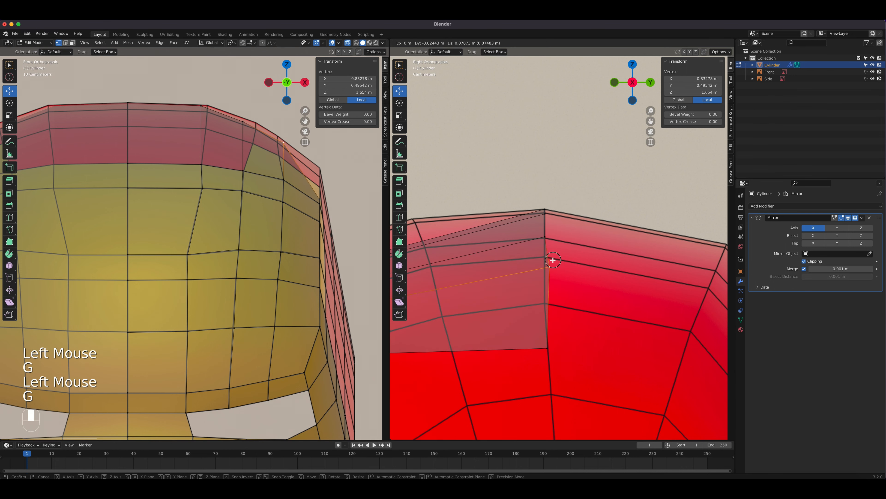
click(552, 260)
click(554, 334)
key(g)
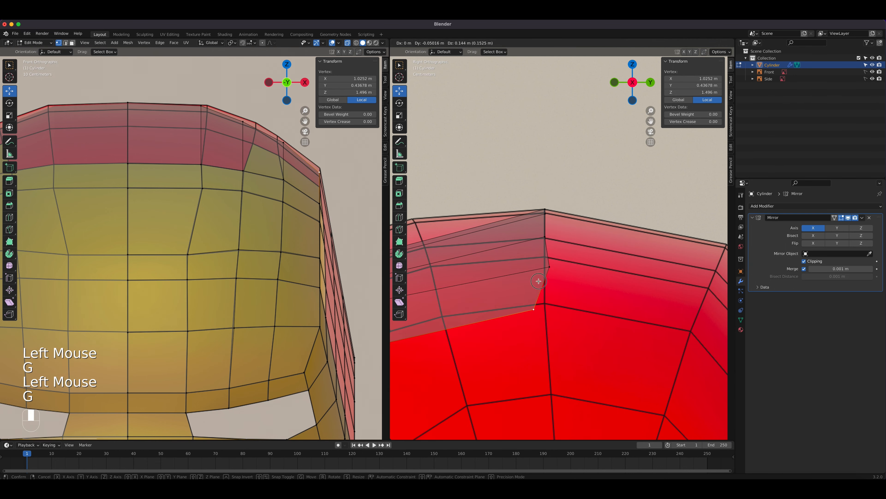
click(535, 272)
Flatten the row's vertices by scaling them to 0 along Y, and shift them about 0.004 m along Y
drag(499, 169, 550, 251)
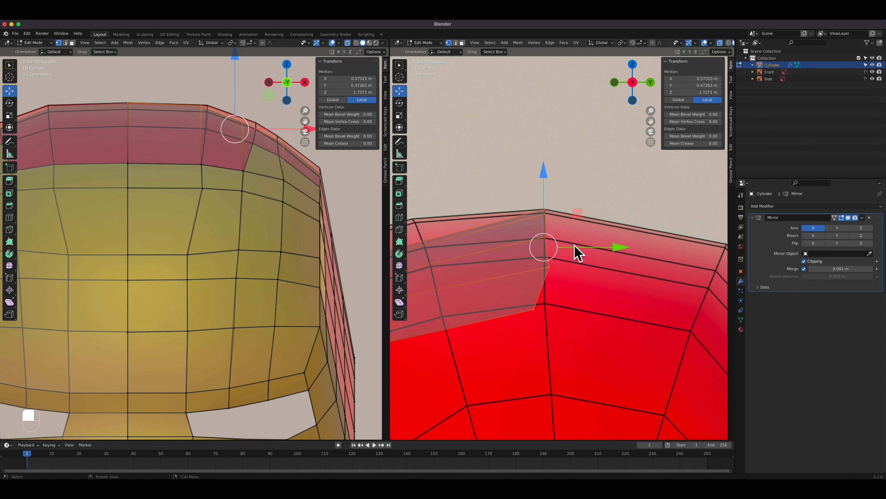
key(s)
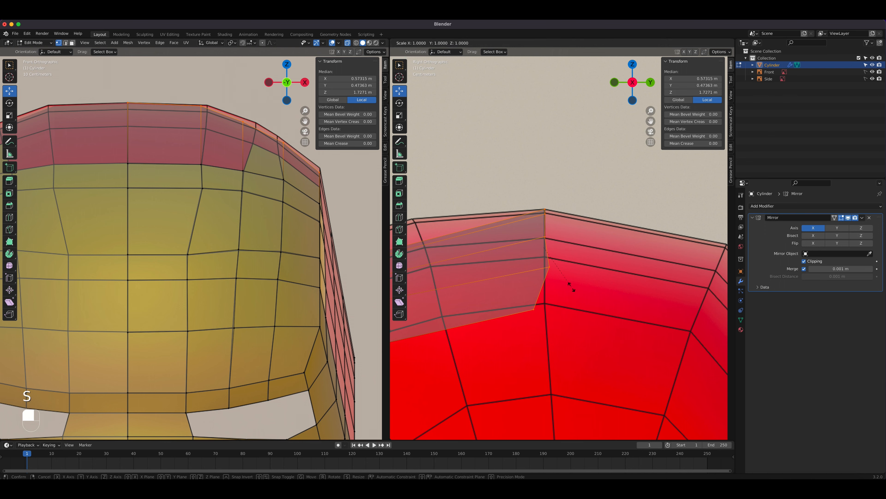
text(y)
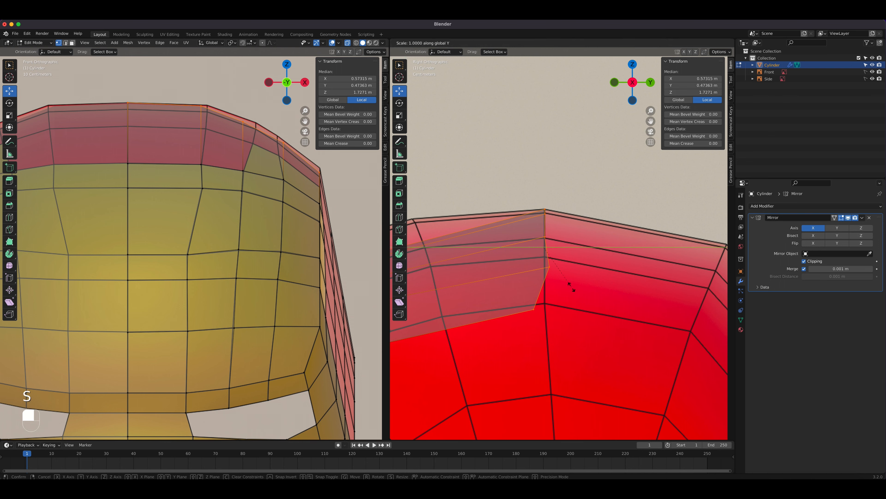
text(0)
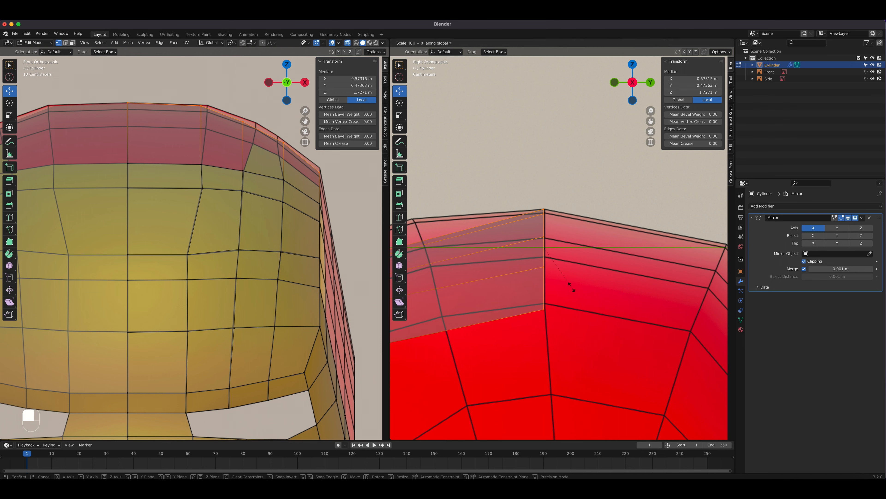
key(Return)
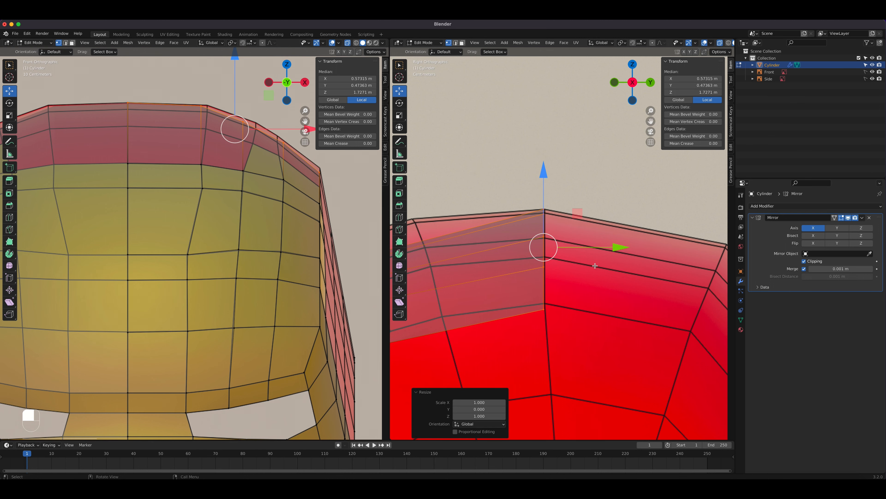
drag(617, 246, 619, 247)
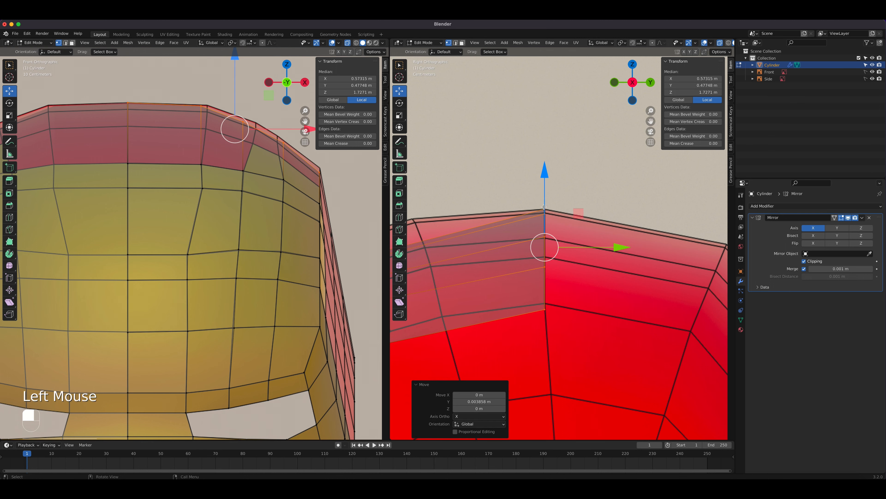
Adjust the heights of the row's lower three vertices along Z to match the side reference line intersections
click(546, 307)
drag(544, 234, 544, 229)
click(547, 264)
drag(545, 190, 552, 169)
click(551, 216)
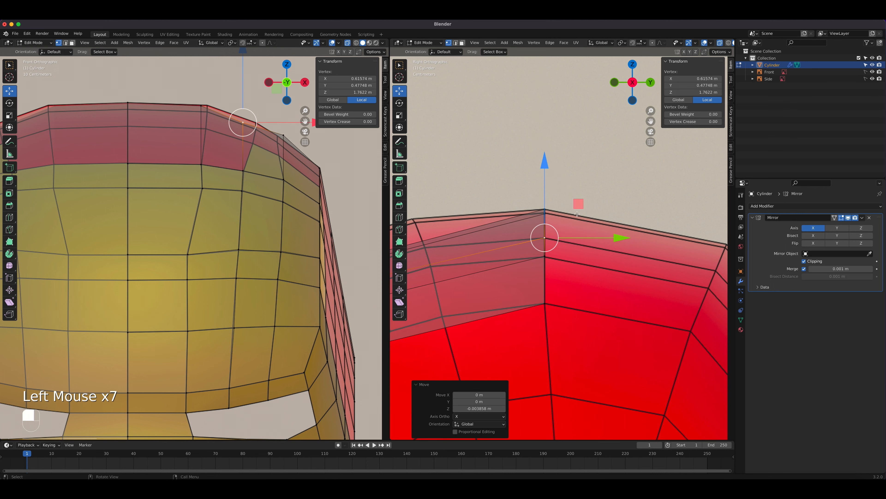
Add one loop cut across the extruded crown strip, slid by a factor of about -0.173 toward the side reference line
shift+middle_drag(469, 288, 536, 262)
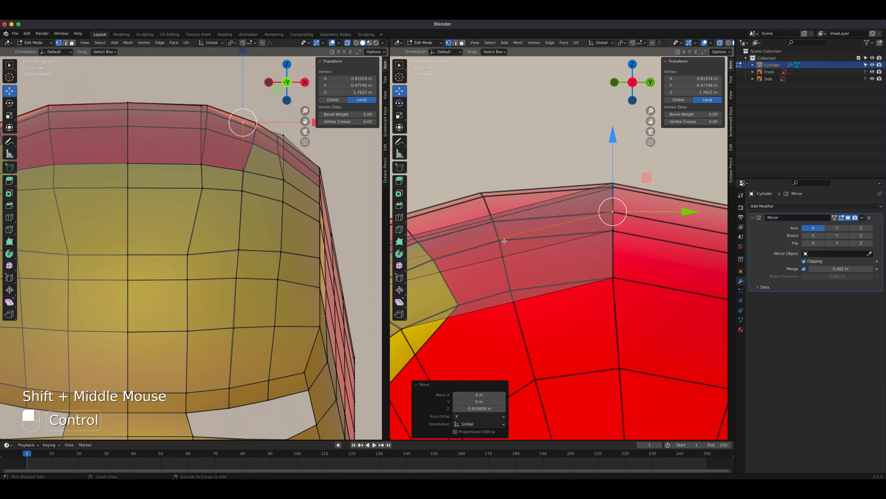
key(ctrl+r)
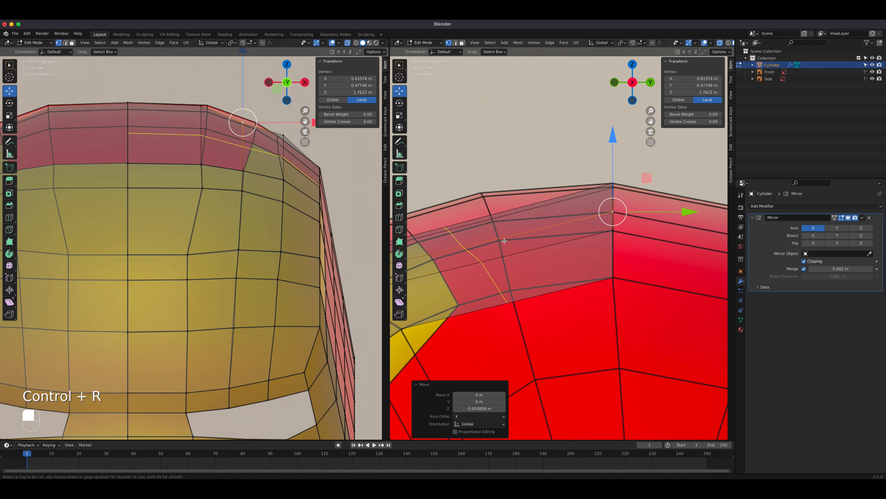
click(504, 241)
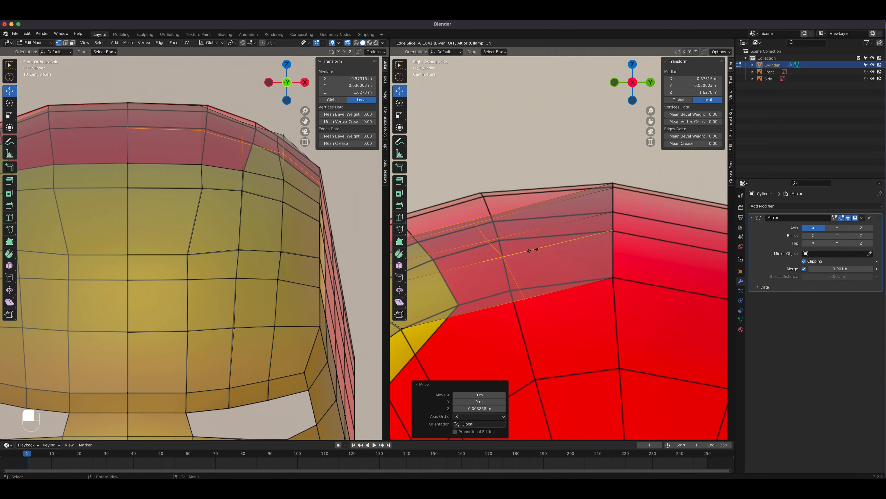
click(530, 259)
Add a second, centred loop cut between the forehead's top edge and the first crown loop
scroll(532, 265, down, 2)
scroll(532, 265, down, 1)
scroll(498, 269, up, 1)
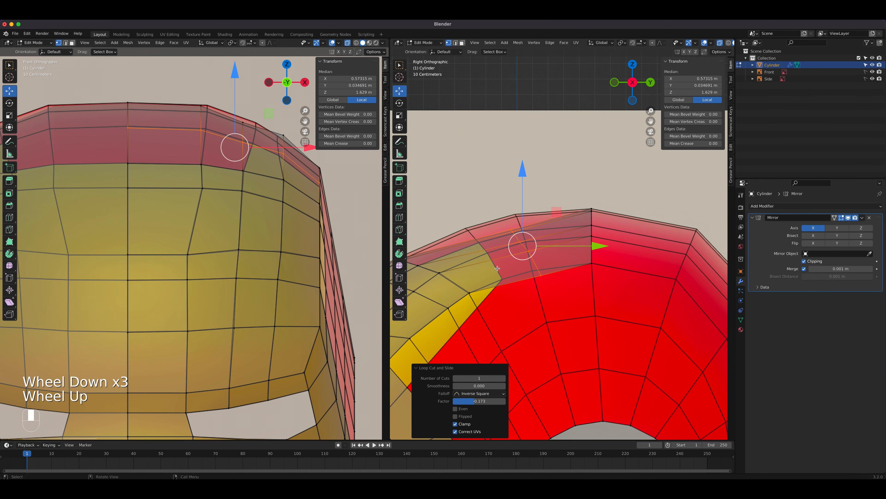
key(ctrl+r)
click(488, 262)
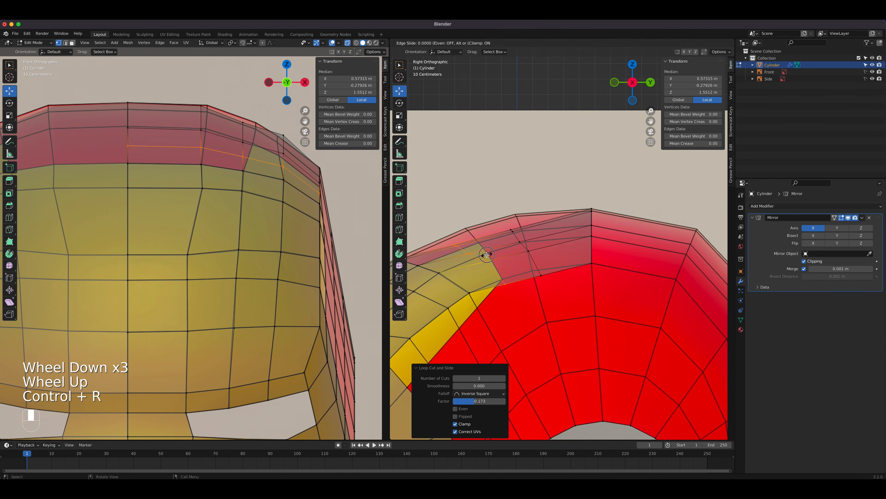
right_click(491, 271)
Move the centreline vertices of the rear and front crown loops onto the upper outline intersections of the side reference
shift+middle_drag(490, 272, 576, 244)
scroll(517, 281, up, 4)
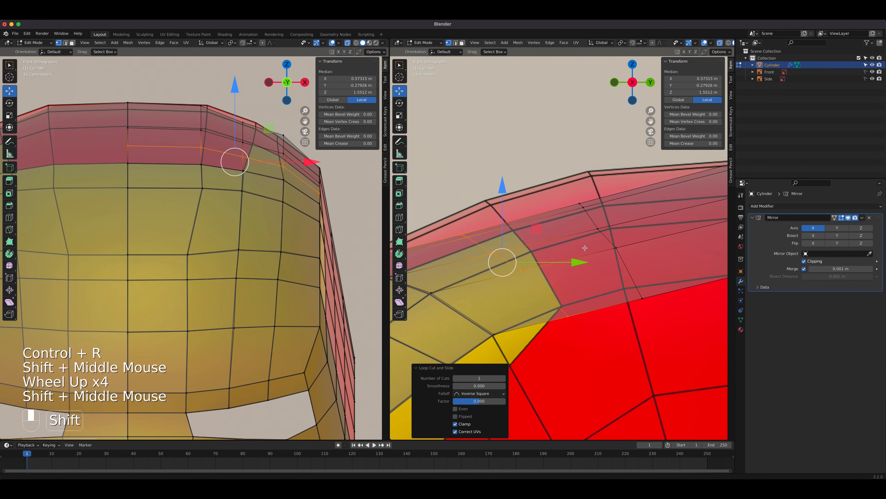
shift+scroll(575, 208, up, 1)
click(579, 204)
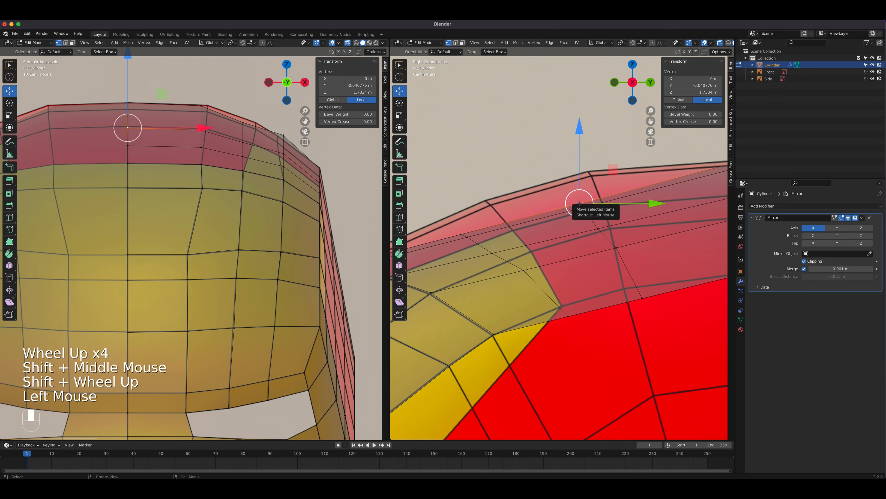
key(g)
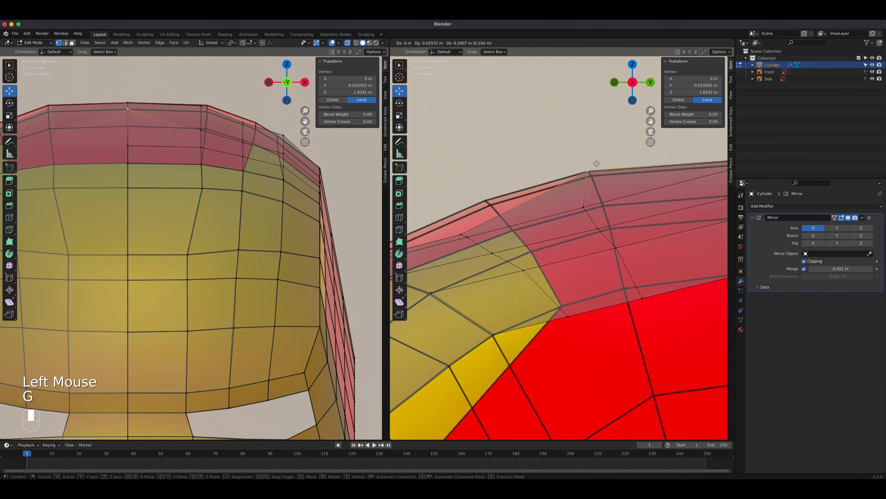
click(596, 163)
click(460, 234)
key(g)
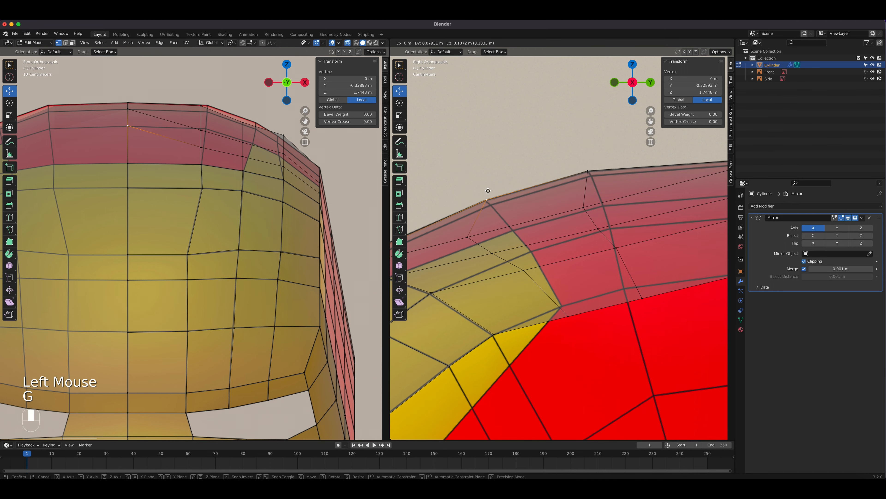
click(485, 198)
Move the second vertex from the centreline on both crown loops onto its matching side reference intersection
click(467, 236)
key(g)
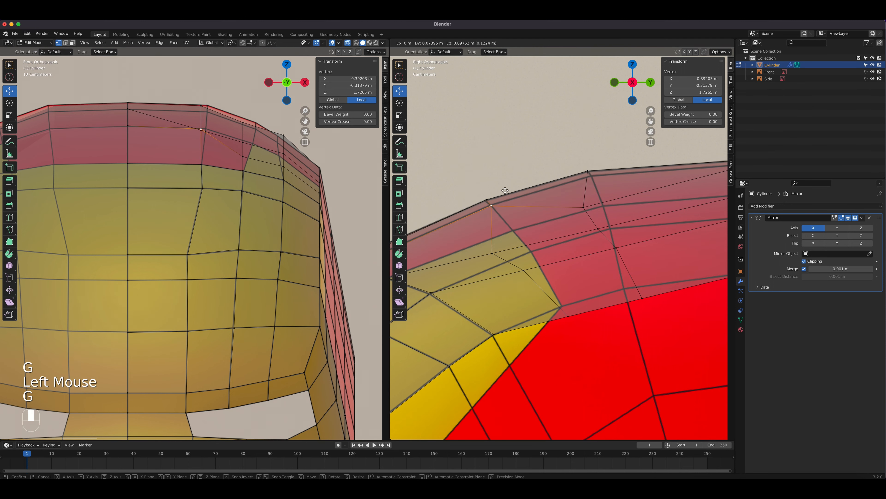
click(508, 190)
click(584, 207)
key(g)
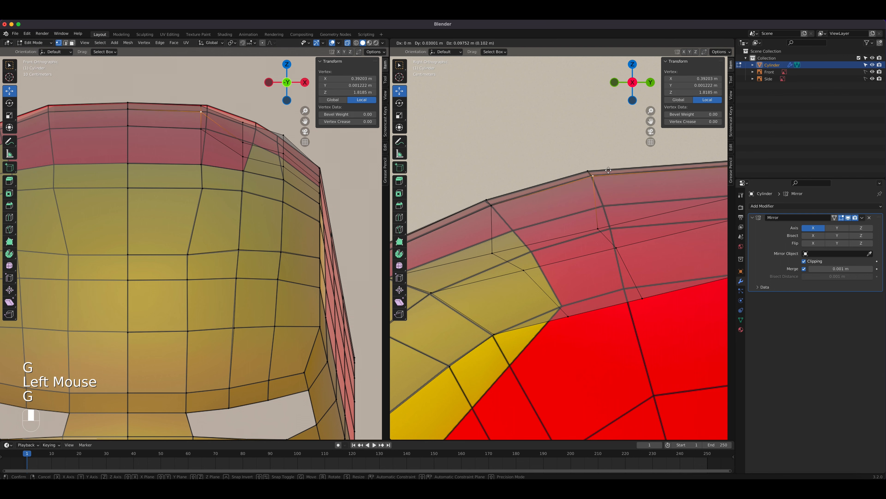
click(606, 170)
Move the lower three vertices of the rear crown loop onto the side reference line intersections
click(598, 228)
key(g)
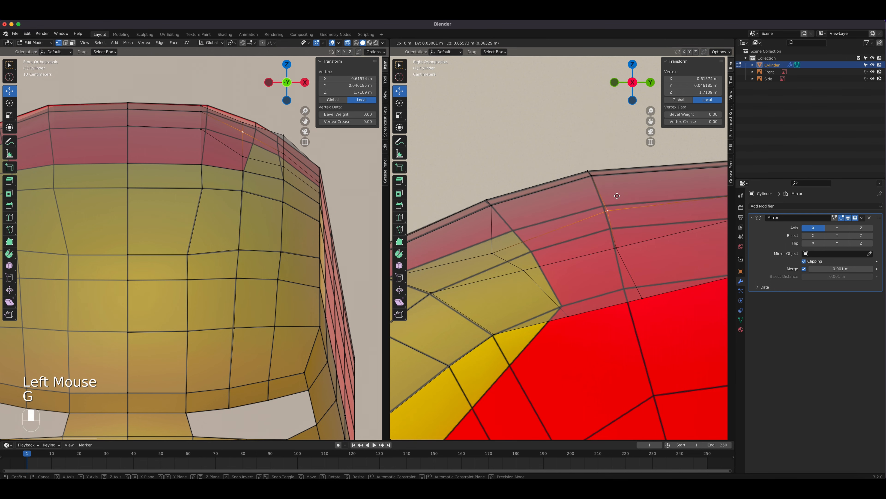
click(603, 205)
click(613, 245)
key(g)
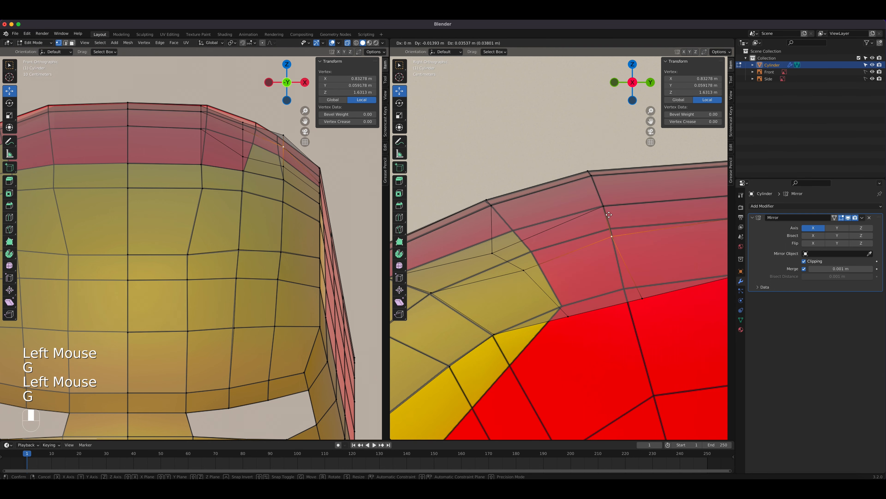
click(608, 207)
click(642, 298)
key(g)
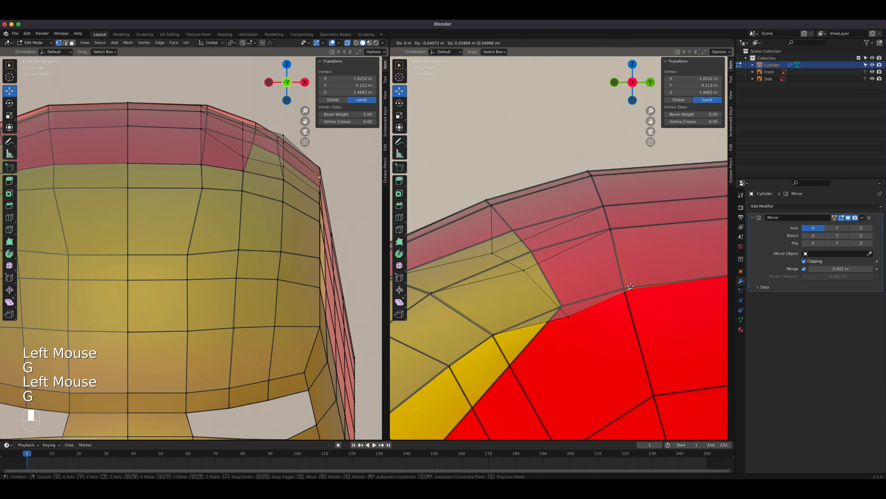
click(626, 286)
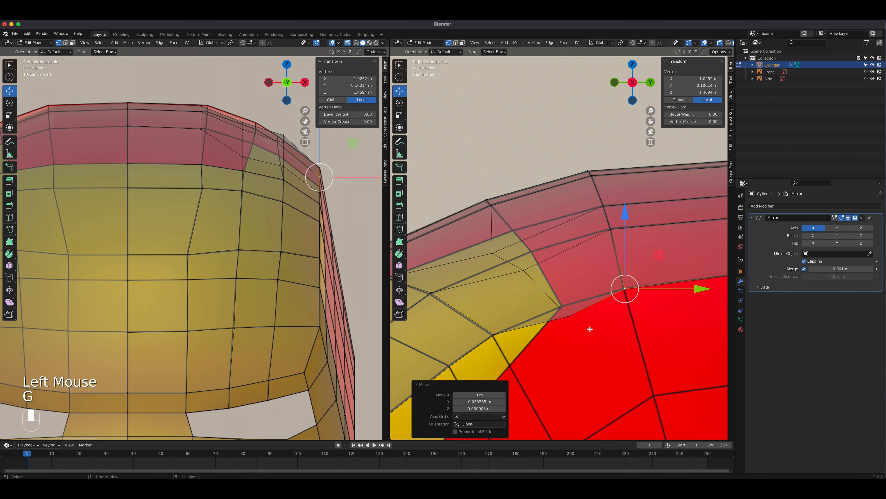
Move the lower three vertices of the front crown loop onto the side reference line intersections
click(568, 316)
key(g)
click(537, 284)
click(523, 270)
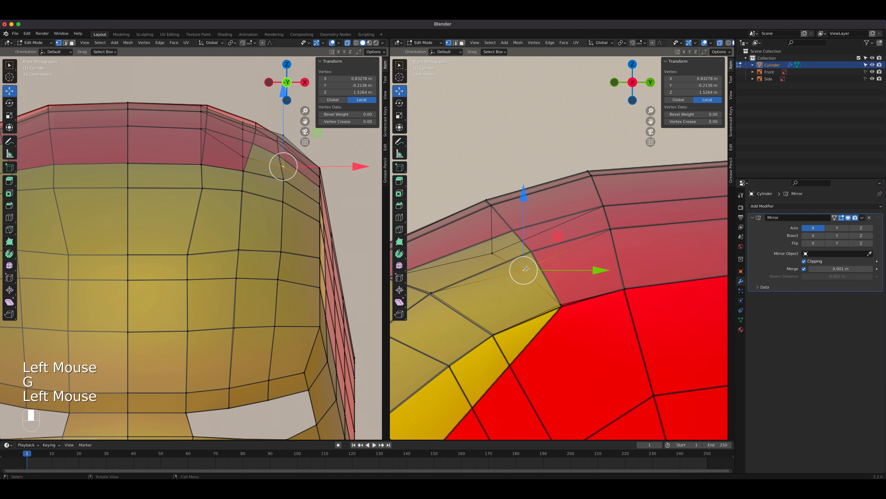
key(g)
click(496, 278)
click(492, 252)
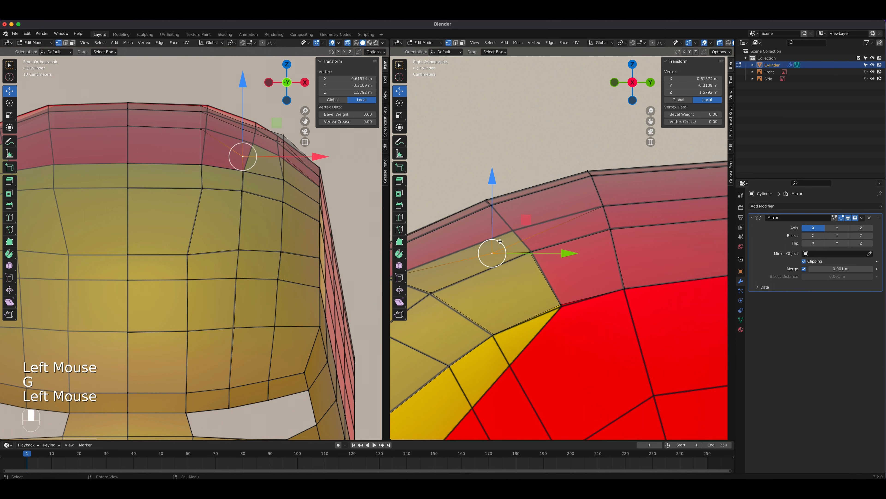
key(g)
click(519, 219)
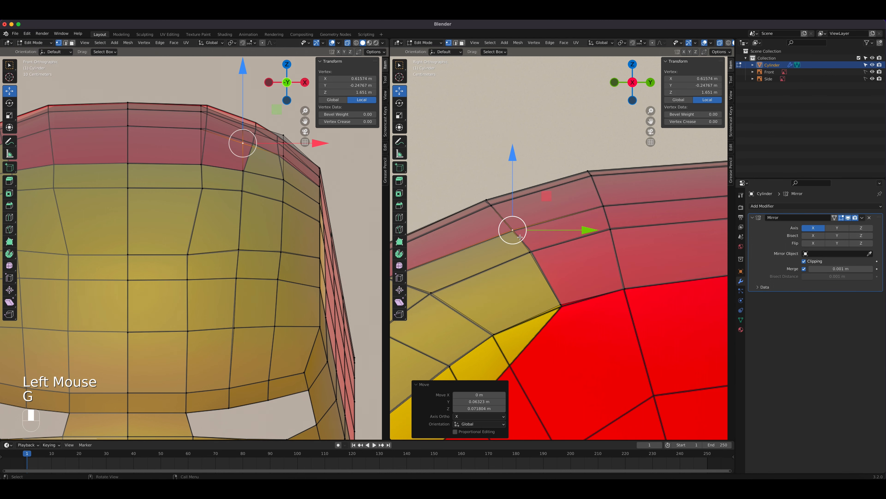
Align the front loop's third vertex at X 0.667 m, its fourth at 0.812 m, and the fourth vertices behind them with the front reference
shift+middle_drag(324, 181, 215, 249)
scroll(277, 254, up, 4)
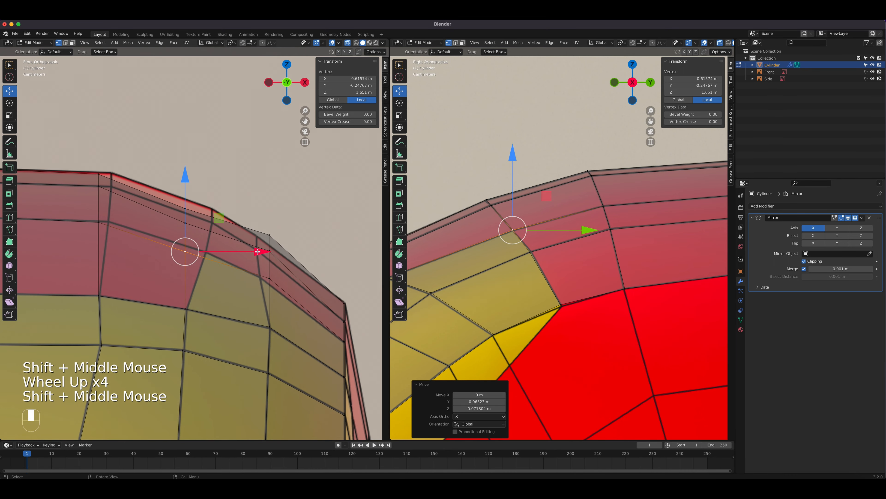
drag(257, 252, 280, 249)
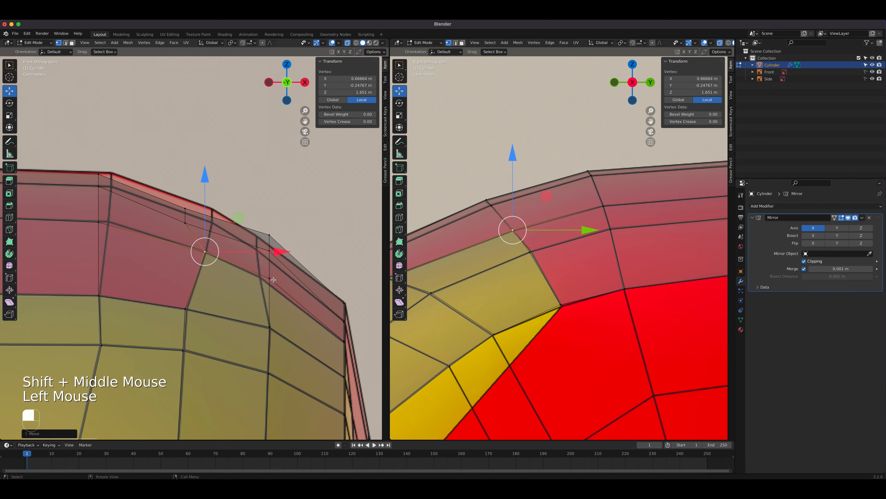
click(270, 278)
click(331, 279)
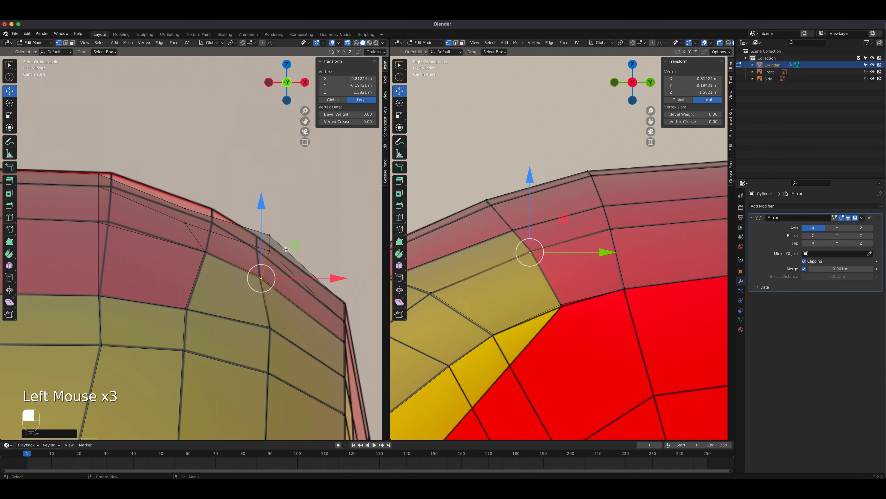
click(331, 257)
click(333, 254)
click(307, 237)
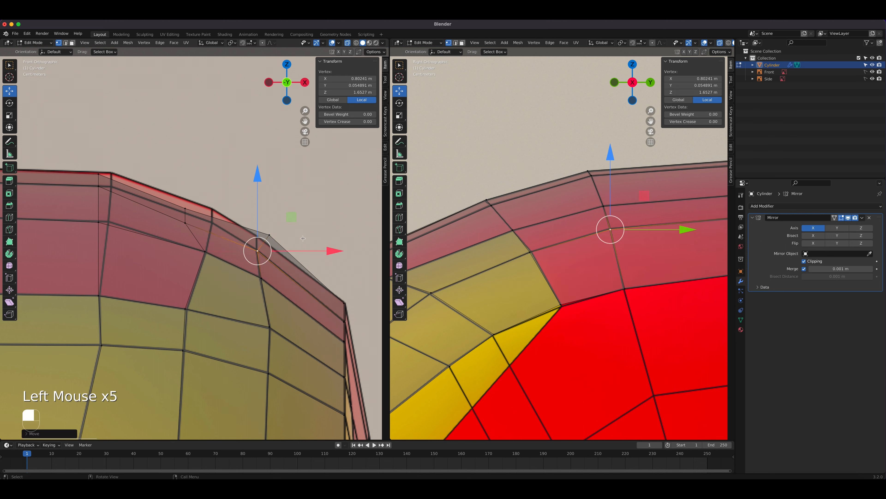
drag(348, 238, 336, 236)
Shift the remaining third-row crown vertices to about X 0.685 m and fit the second-row vertices along X to the front reference
click(195, 208)
drag(268, 206, 287, 225)
click(185, 222)
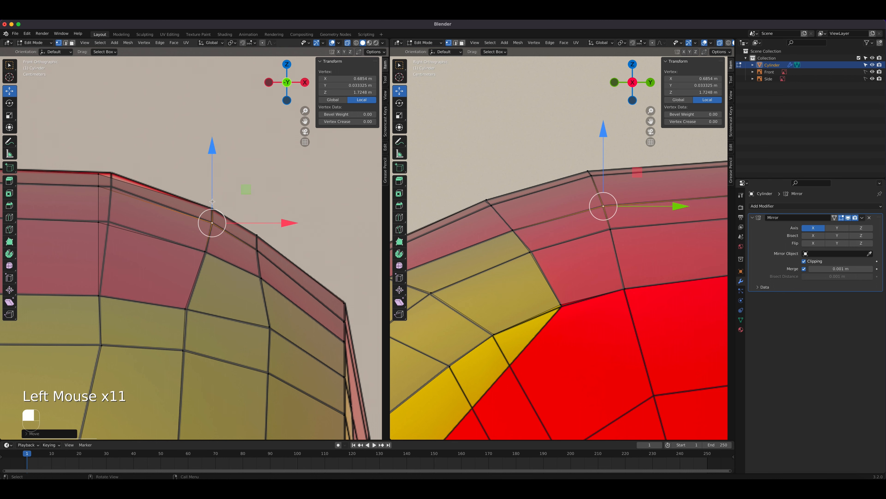
click(106, 175)
drag(172, 171, 187, 185)
click(95, 184)
click(107, 222)
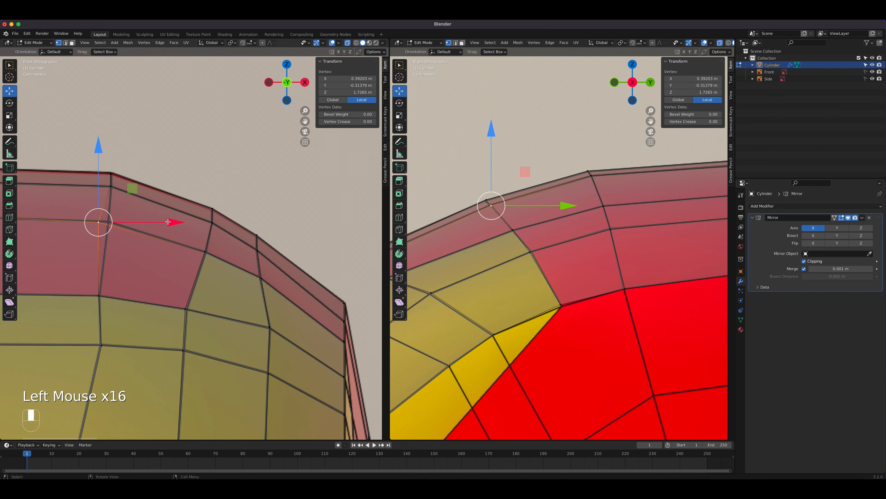
drag(172, 222, 180, 221)
scroll(180, 221, down, 5)
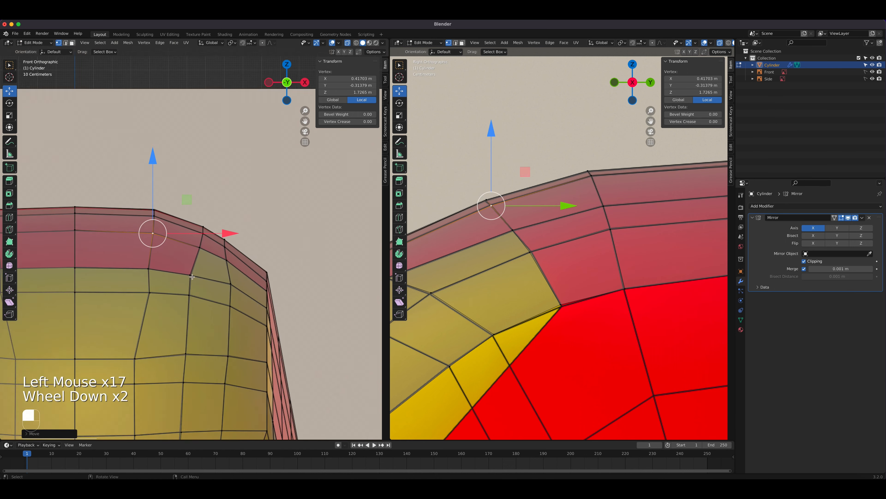
scroll(550, 308, down, 3)
scroll(550, 308, down, 2)
middle_drag(550, 308, 577, 202)
key(KP_3)
scroll(556, 323, up, 3)
key(1)
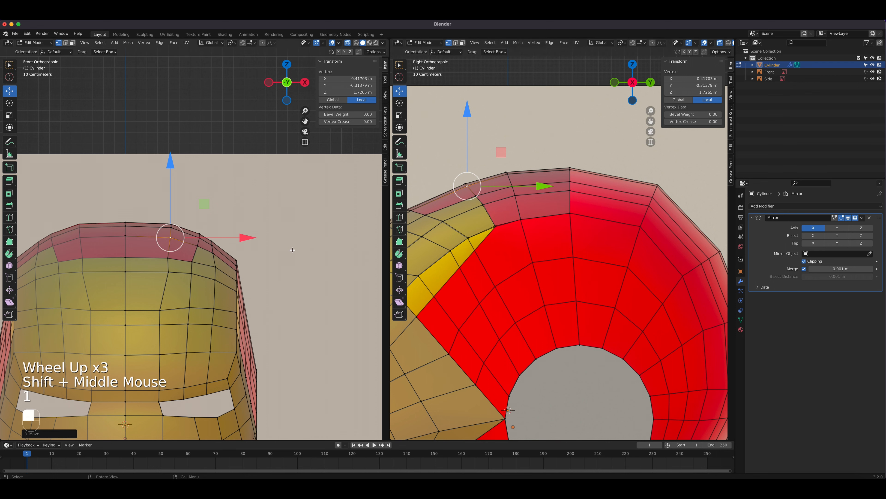
click(570, 211)
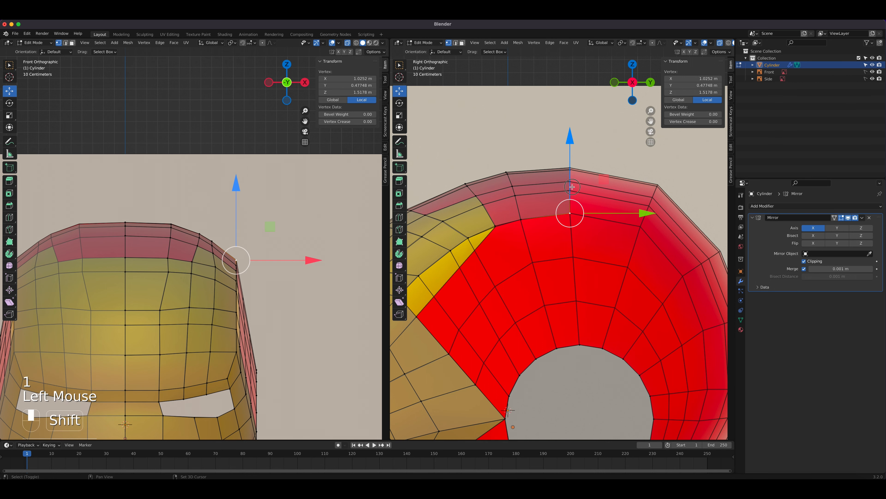
shift+click(571, 187)
shift+click(571, 173)
Select the four edges along the crown strip's rear border and extrude them about 0.591 m along Y and -0.108 m along Z
middle_drag(572, 173, 627, 209)
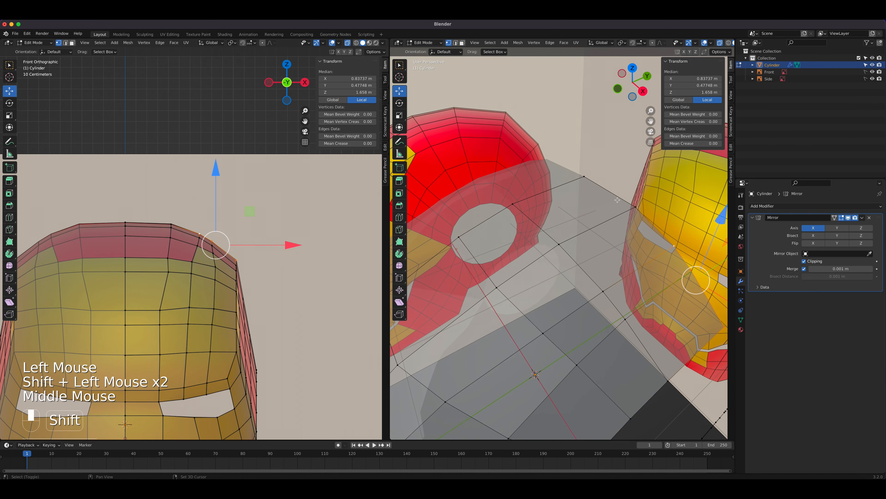
shift+click(626, 208)
key(2)
click(618, 196)
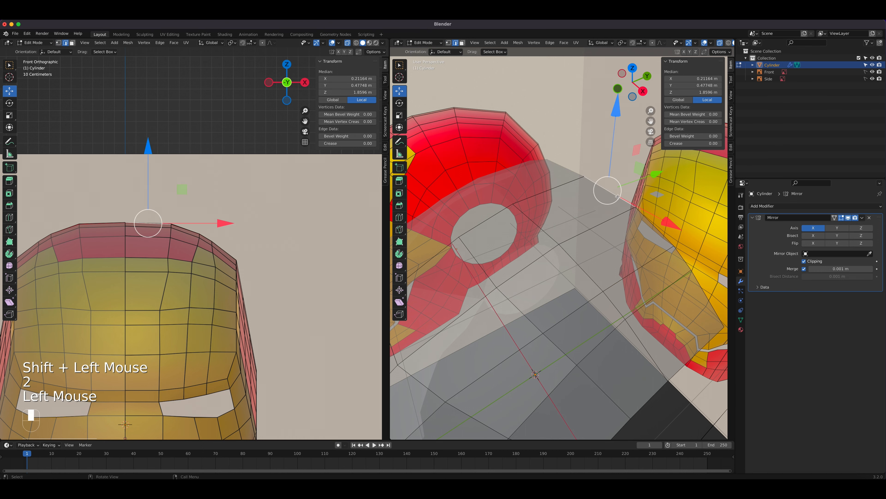
shift+click(649, 225)
shift+click(683, 259)
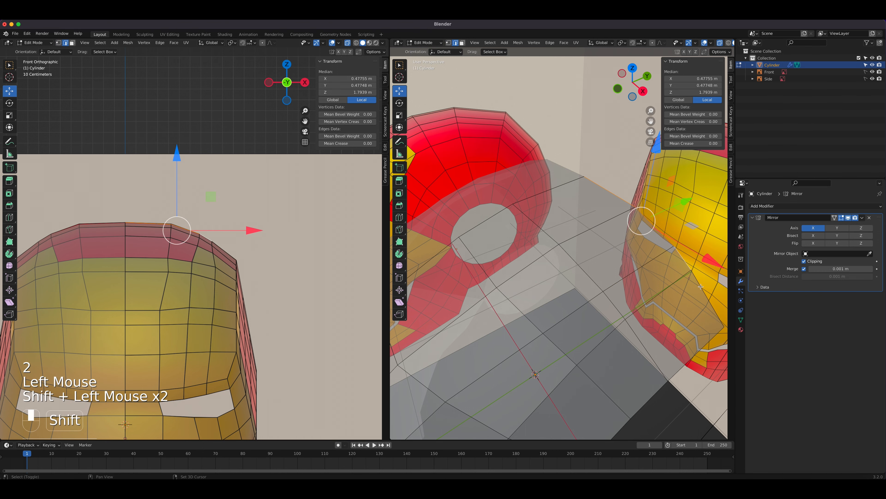
shift+click(710, 295)
key(KP_3)
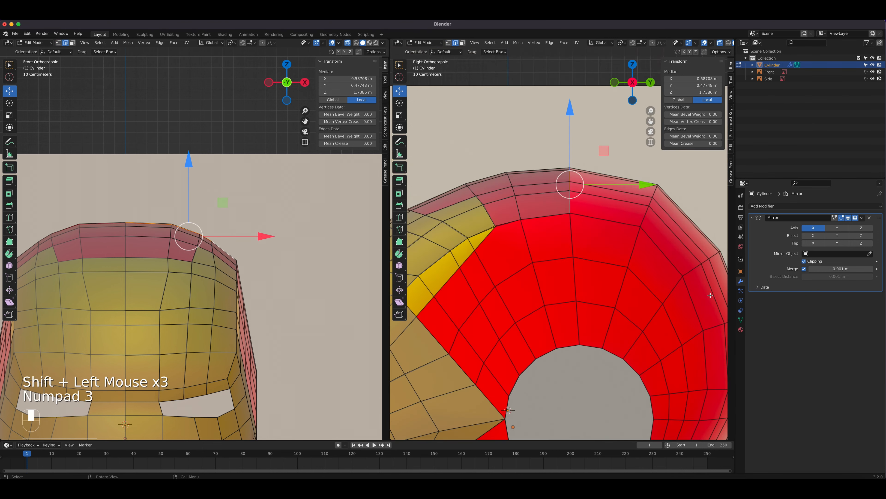
scroll(641, 244, down, 2)
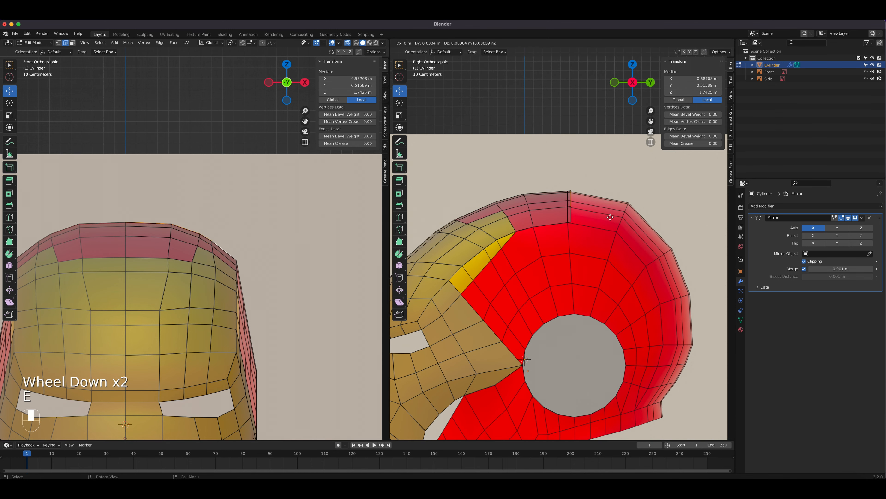
key(e)
click(657, 227)
Rotate the extruded border about 22.3° and move it about 0.037 m along Y and -0.012 m along Z onto the side reference line
scroll(656, 227, up, 4)
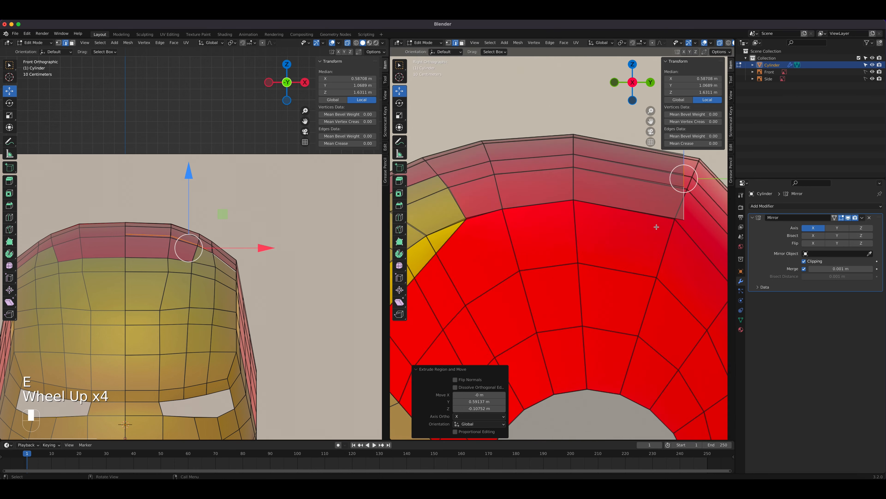
shift+middle_drag(655, 228, 500, 297)
scroll(572, 274, up, 1)
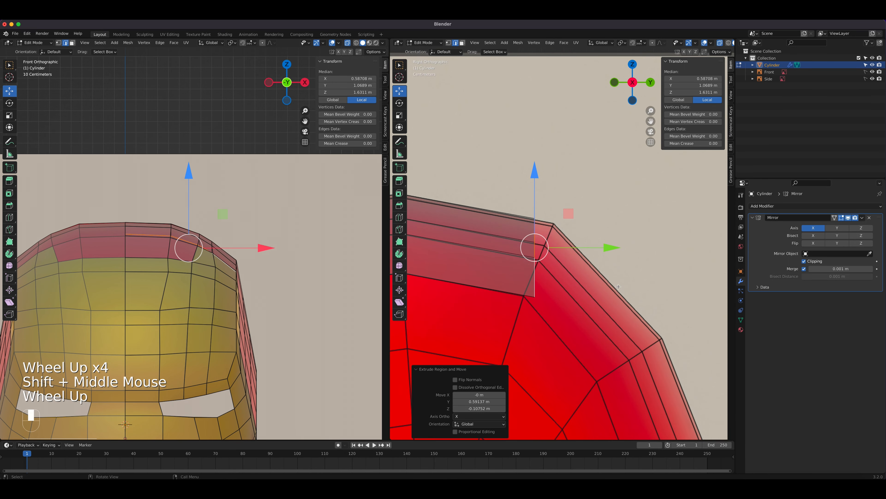
key(r)
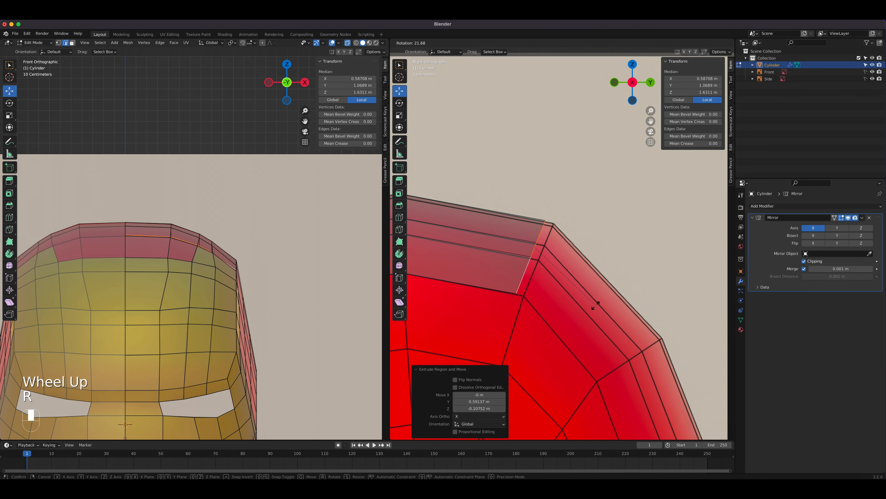
click(594, 304)
key(g)
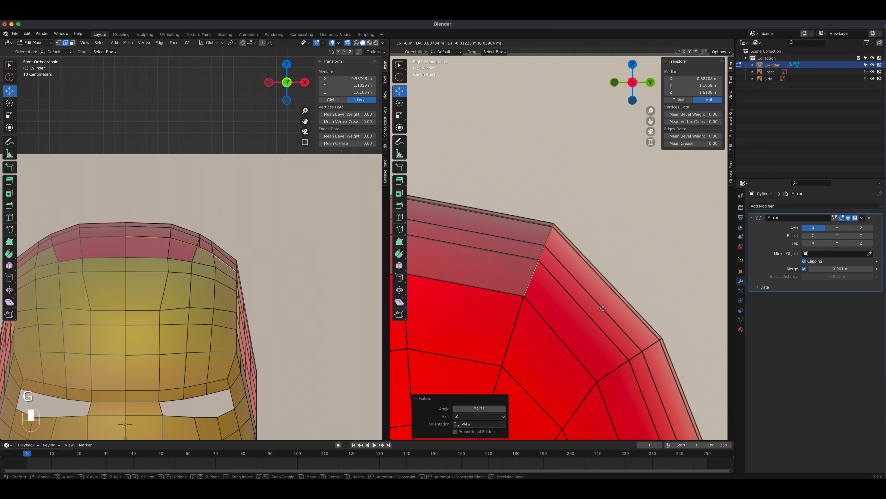
click(603, 308)
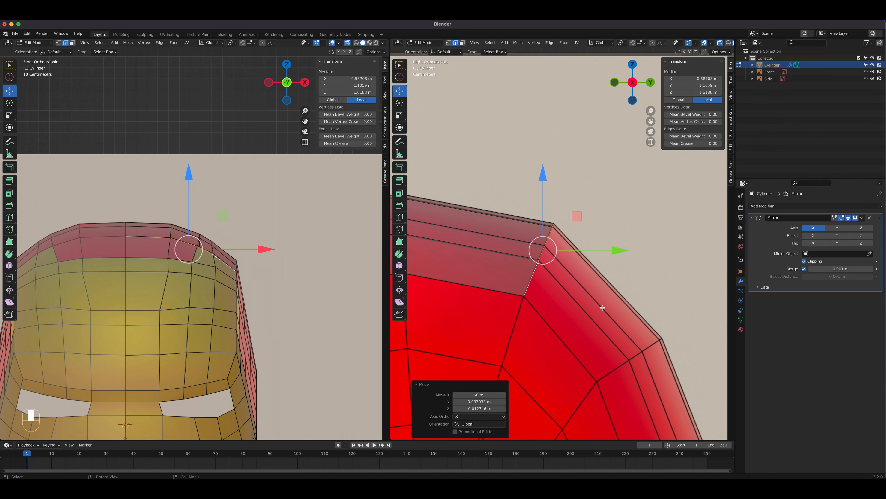
Extrude the crown strip's rear border about 0.395 m along Y and -0.448 m along Z down the back
scroll(593, 310, down, 4)
shift+middle_drag(593, 310, 564, 214)
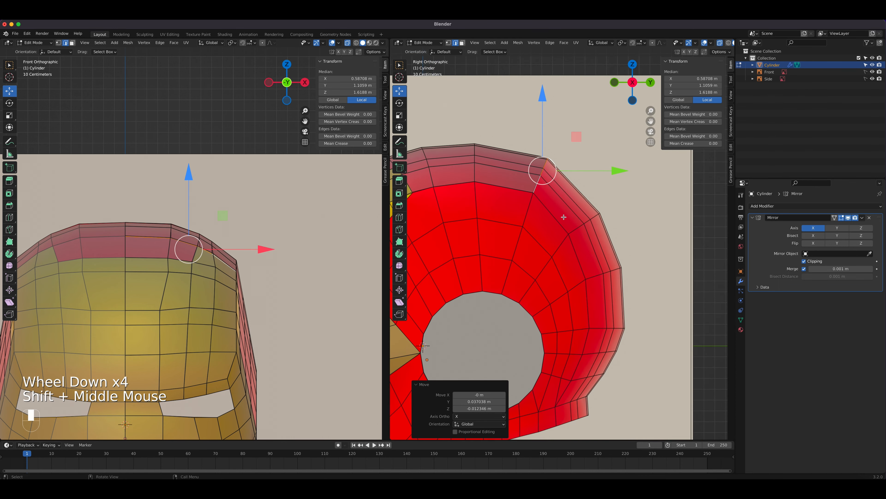
scroll(566, 218, up, 1)
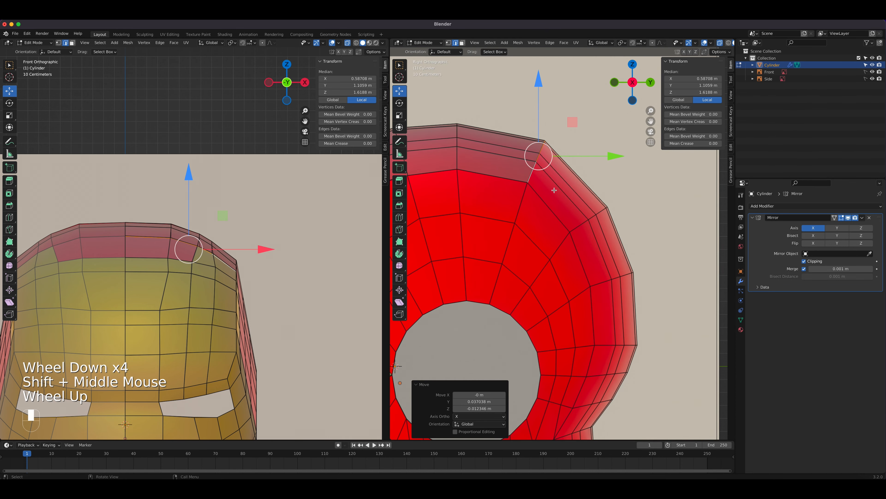
key(e)
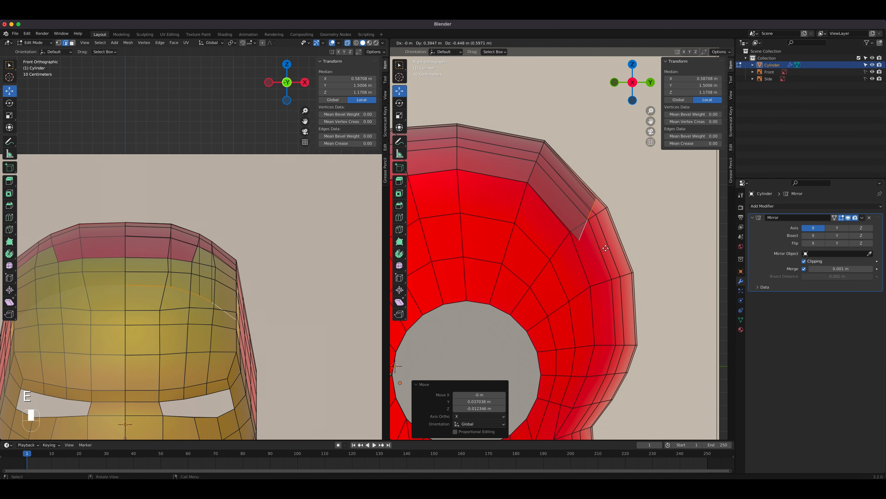
click(606, 248)
Rotate the extruded border 34.4° and move it about 0.028 m along Y and -0.017 m along Z onto the side reference line
scroll(604, 247, up, 4)
shift+middle_drag(604, 248, 572, 305)
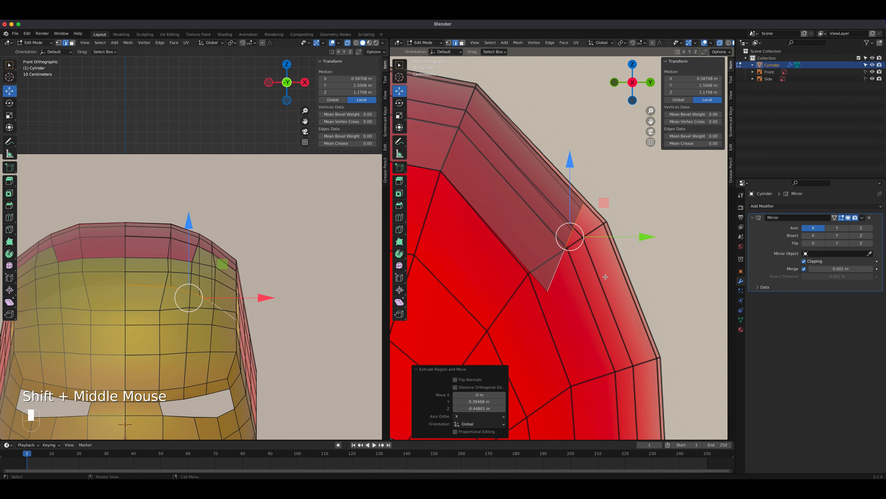
key(r)
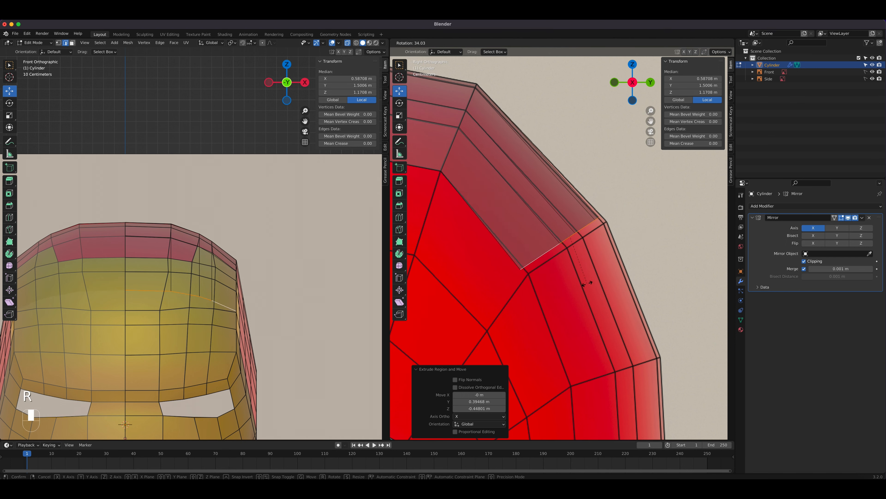
click(586, 282)
key(g)
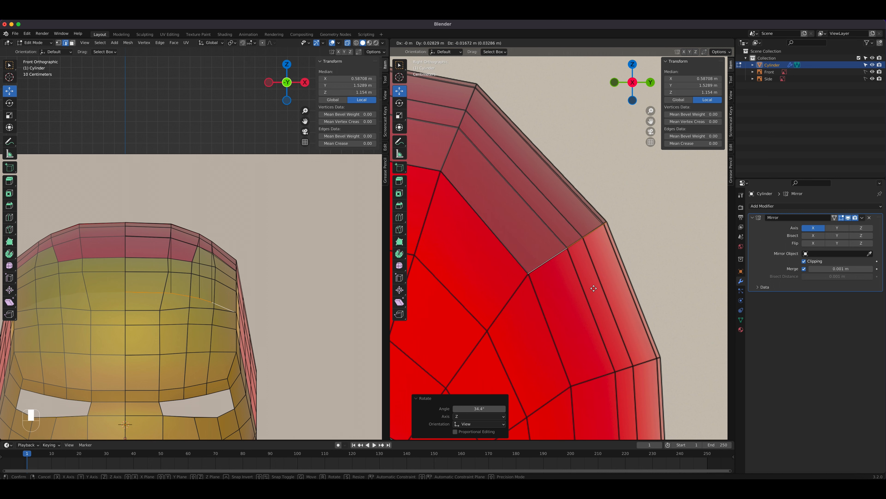
click(594, 288)
Extrude the border again in the side view, about 0.184 m along Y and -0.461 m along Z
scroll(592, 332, down, 3)
middle_drag(593, 332, 607, 286)
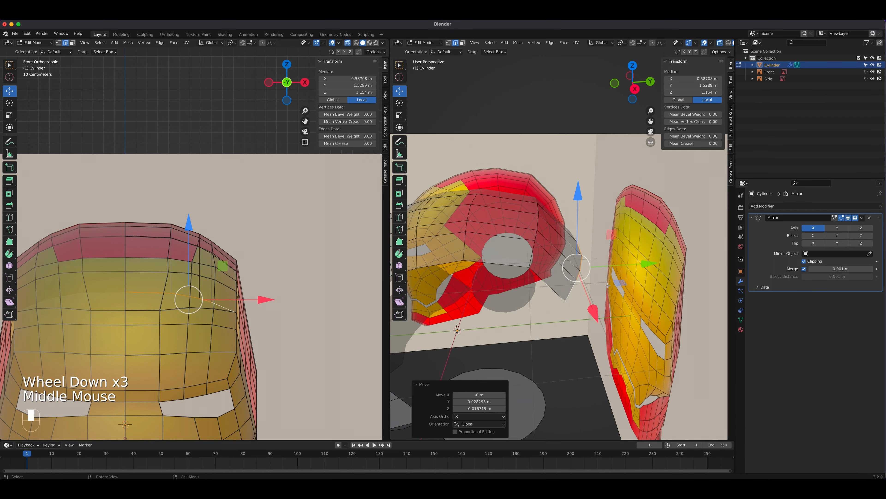
key(KP_3)
scroll(569, 239, up, 2)
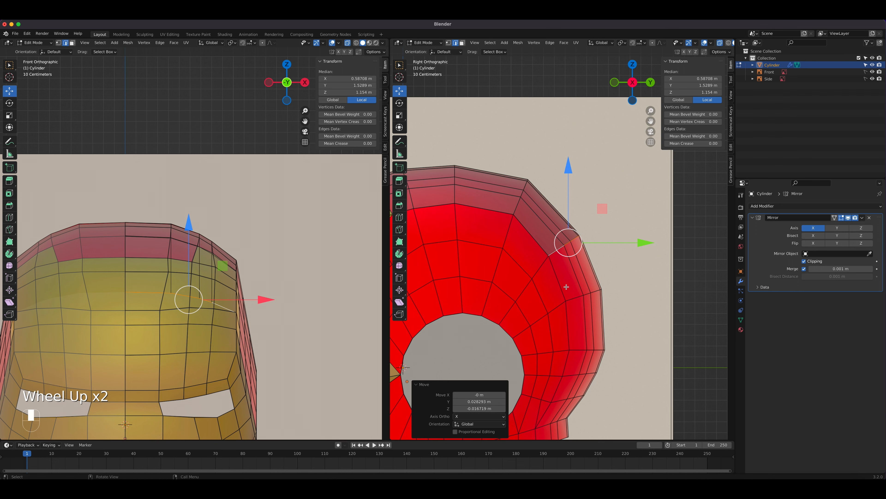
scroll(586, 309, up, 3)
shift+middle_drag(586, 309, 564, 199)
key(e)
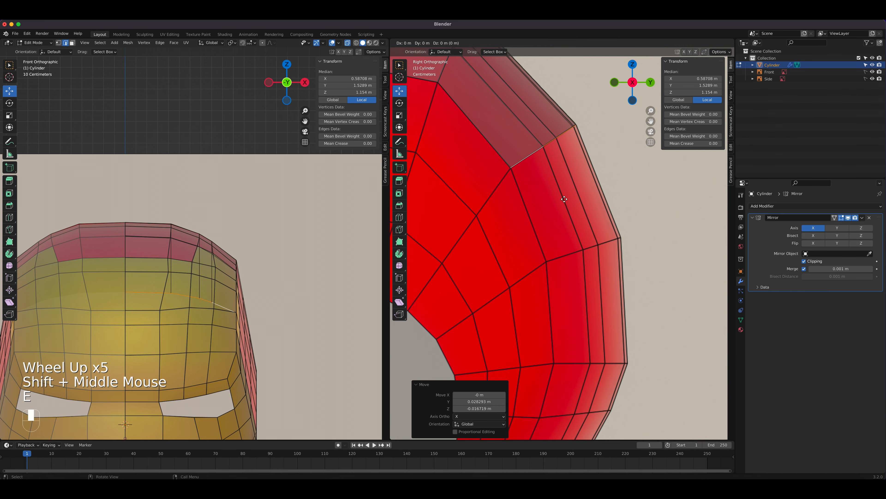
click(608, 303)
Rotate the new border 15.9° and lower it about 0.009 m along Z to match the side reference
key(r)
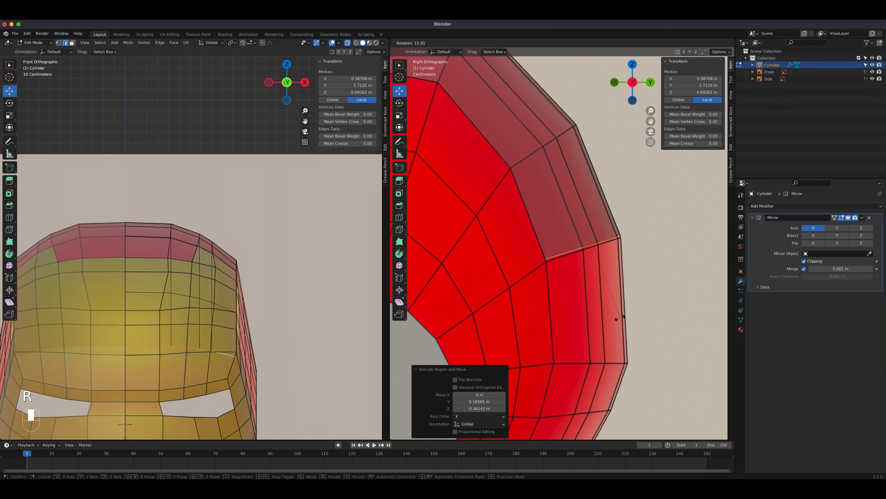
click(619, 317)
key(g)
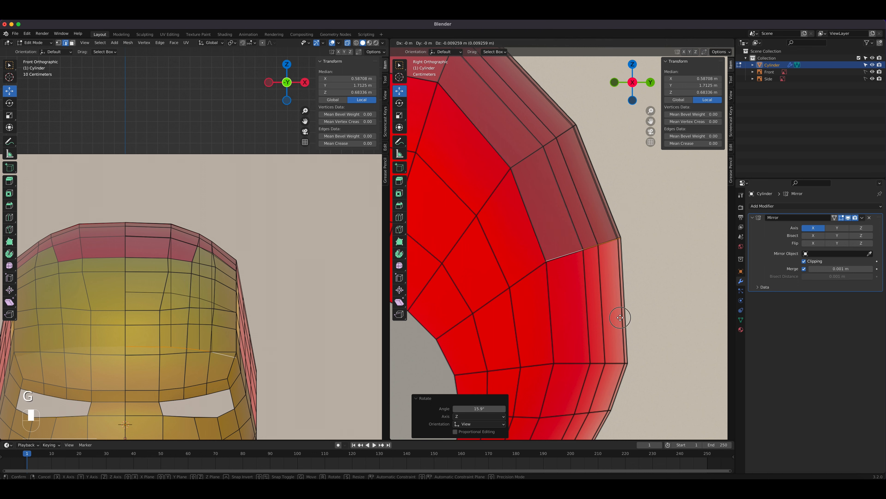
click(620, 316)
Extrude the border about 0.042 m along Y and -0.512 m along Z, then fit it with a 17.7° rotation and a -0.017 m Y, -0.008 m Z move
key(e)
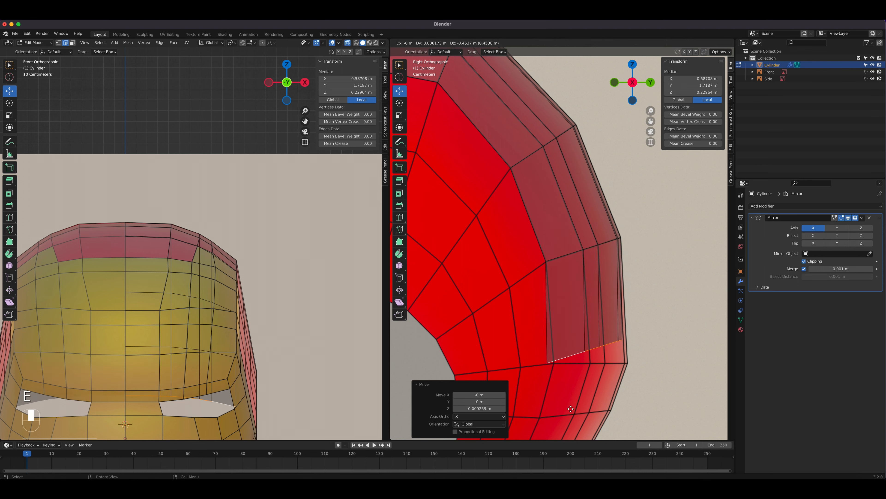
click(606, 393)
shift+middle_drag(606, 393, 602, 301)
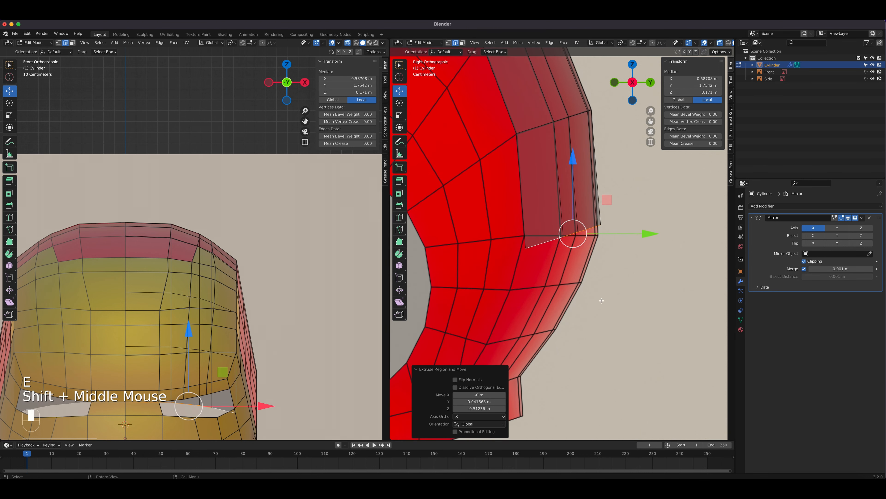
key(r)
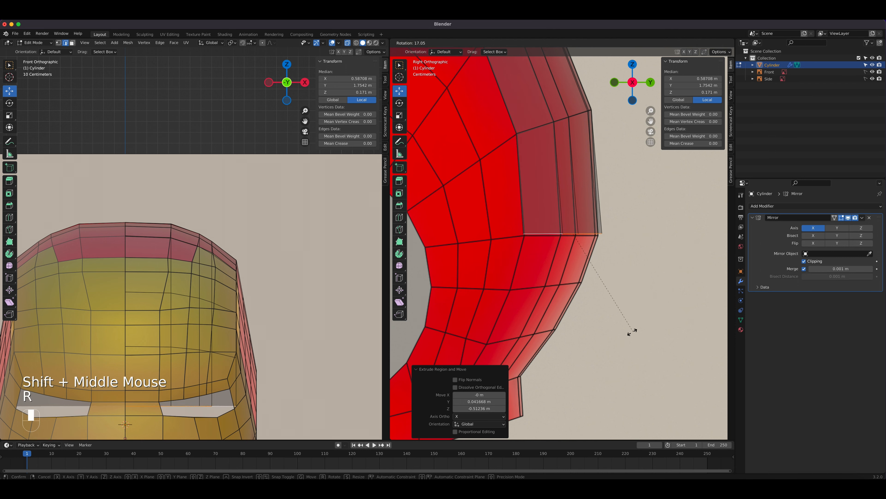
click(632, 332)
key(g)
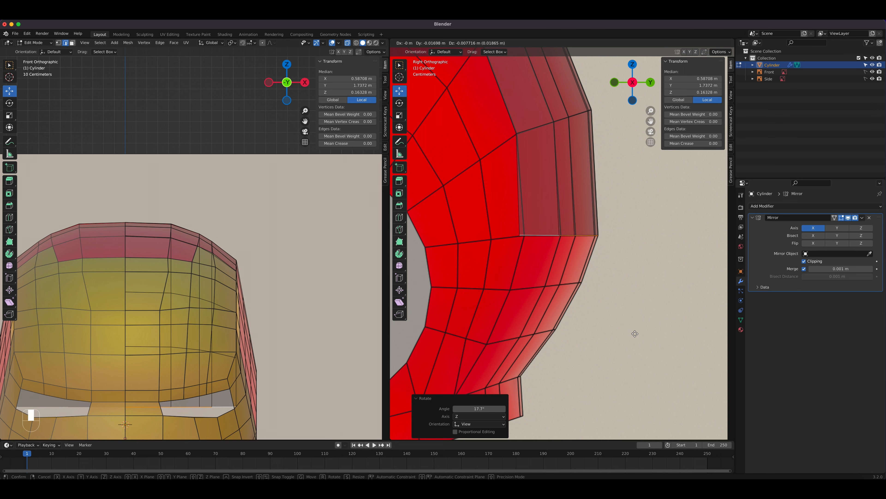
click(635, 333)
Move the vertex at the lower border's front end about 0.017 m along Y onto the side reference line
shift+middle_drag(609, 348, 635, 275)
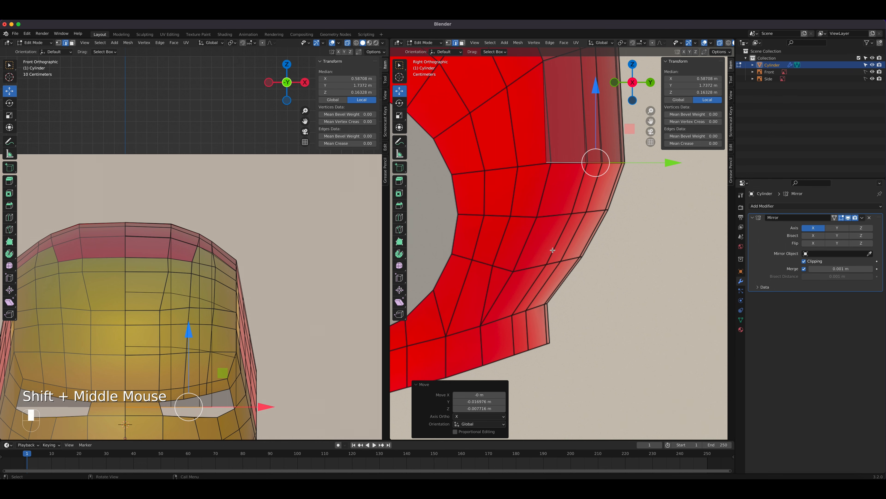
shift+middle_drag(552, 250, 539, 279)
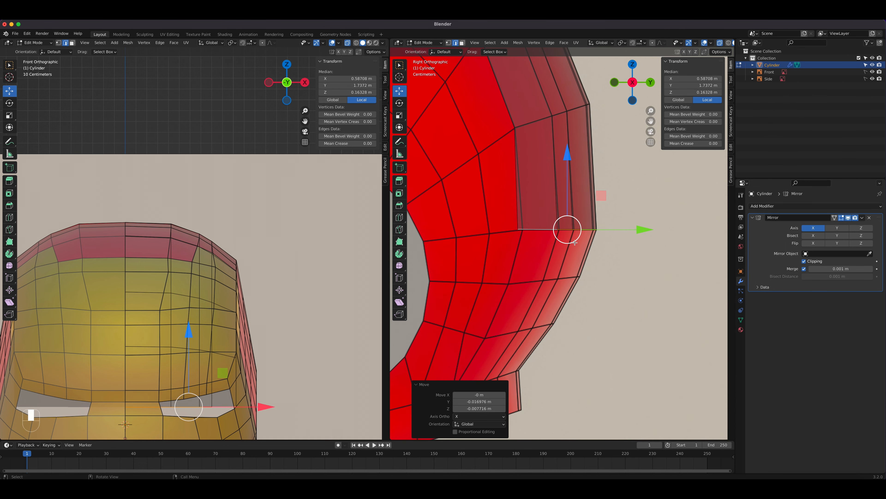
key(1)
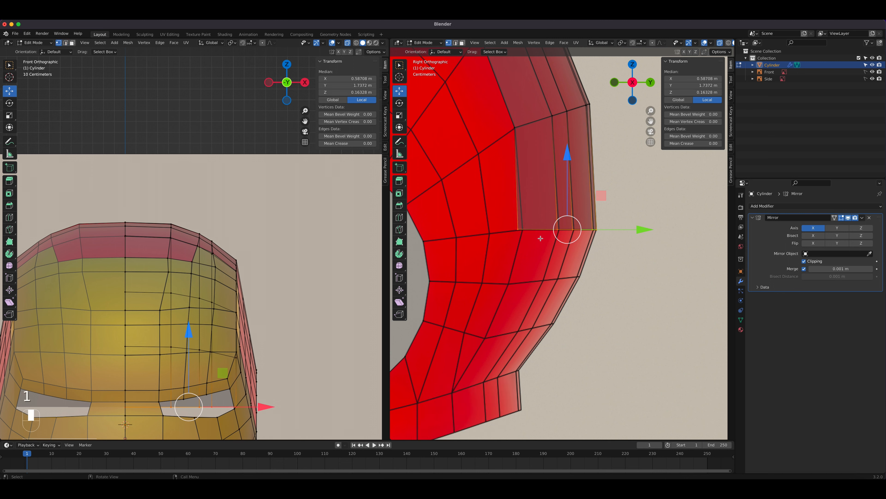
click(517, 230)
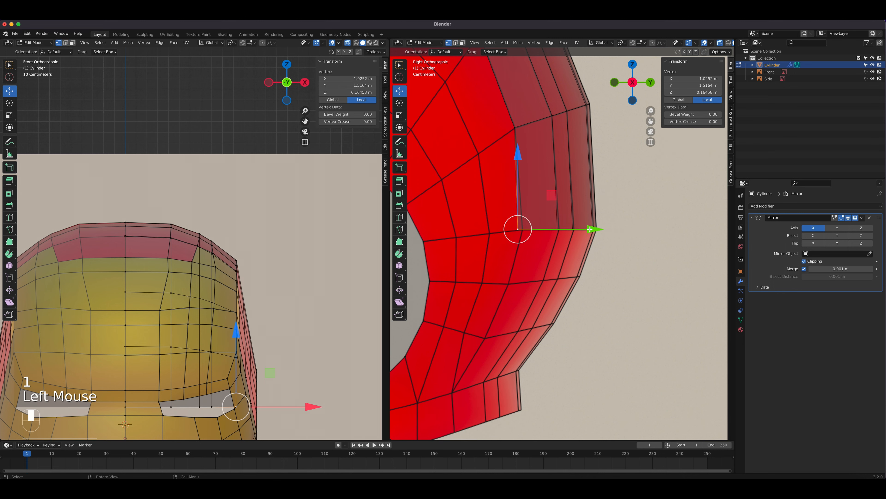
drag(593, 229, 596, 228)
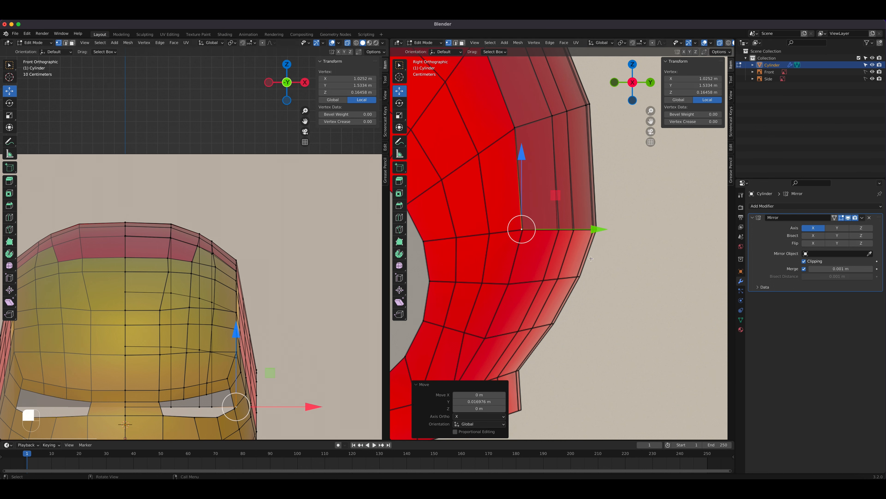
key(2)
click(549, 238)
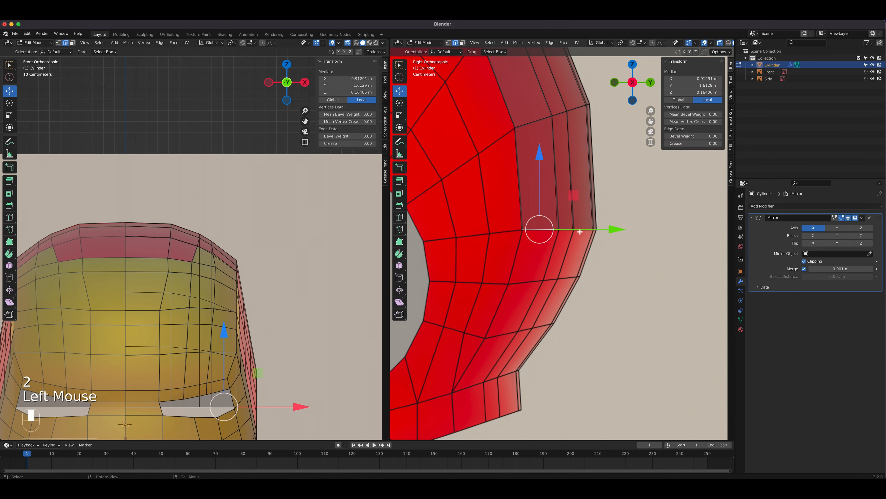
shift+click(595, 244)
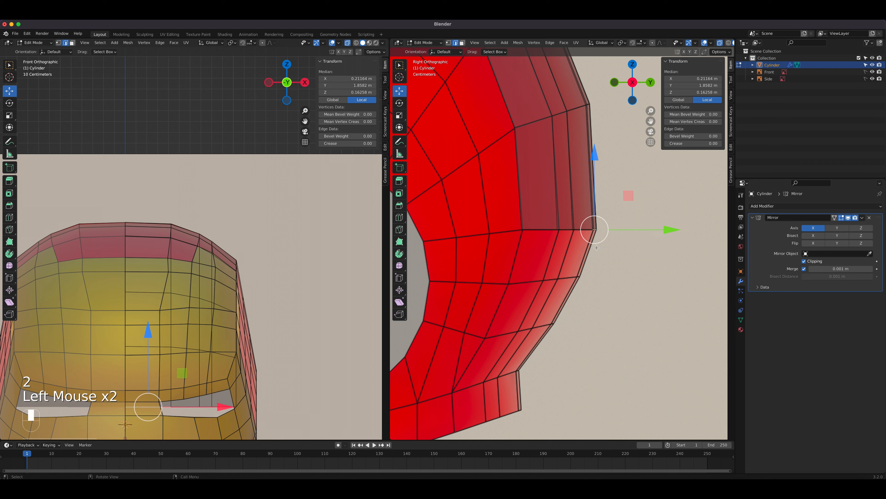
shift+click(595, 233)
shift+click(545, 230)
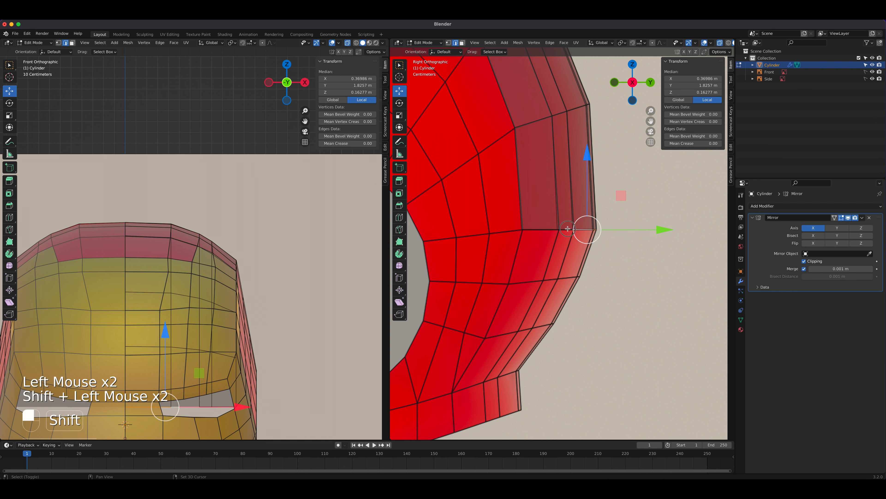
shift+click(545, 231)
scroll(545, 230, up, 3)
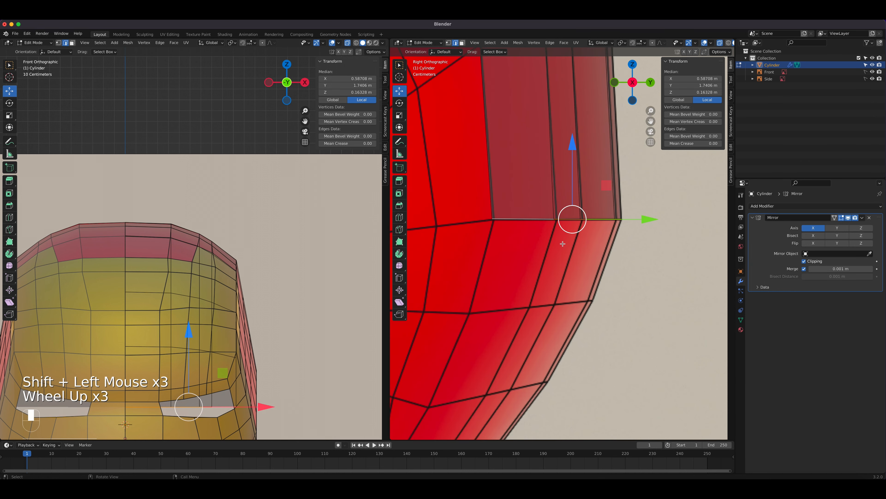
Shift the lower border's second and third vertices from the front end slightly along Y onto the reference lines
key(1)
click(554, 220)
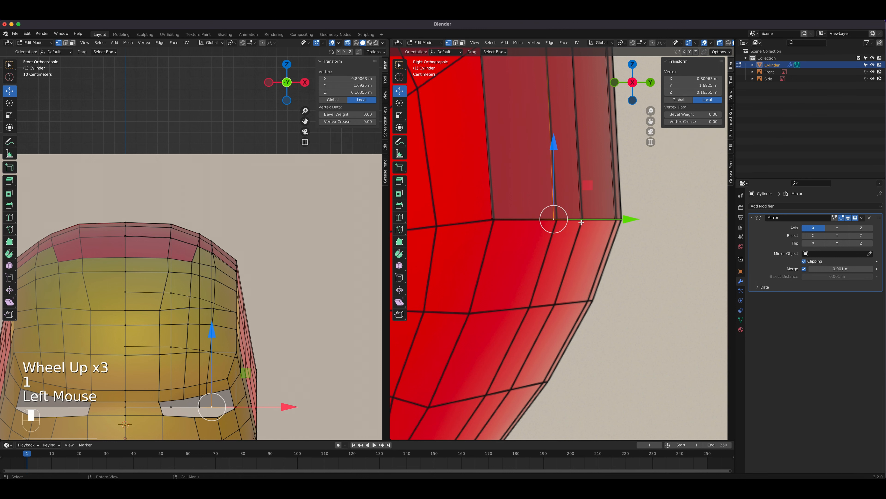
shift+click(581, 223)
drag(640, 219, 643, 218)
click(492, 220)
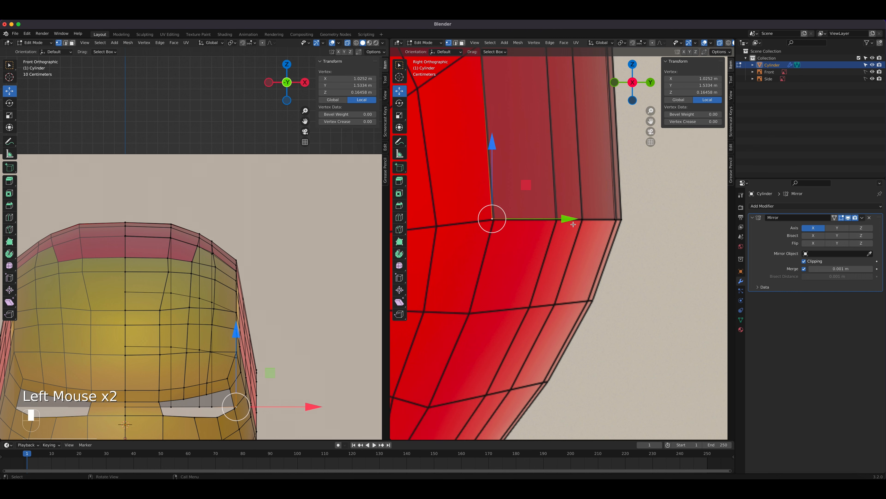
click(569, 219)
key(2)
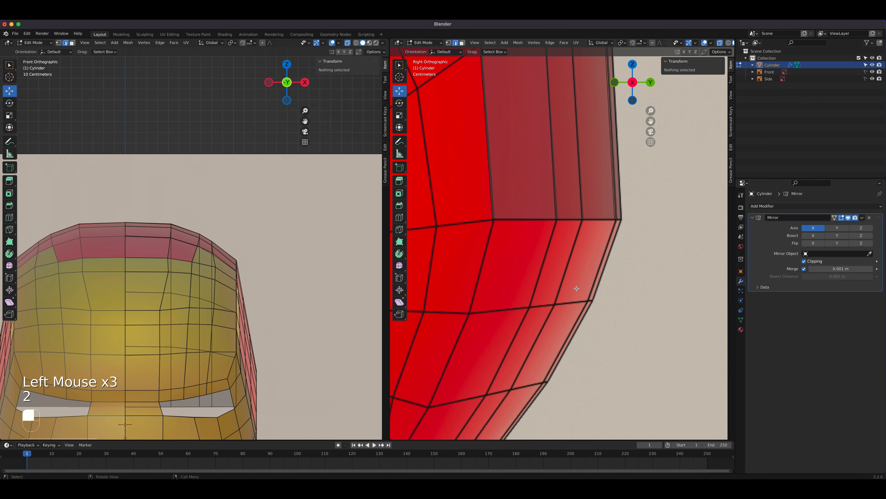
Select the four edges of the strip's lower border and extrude them about -0.060 m along Y and -0.242 m along Z
click(616, 221)
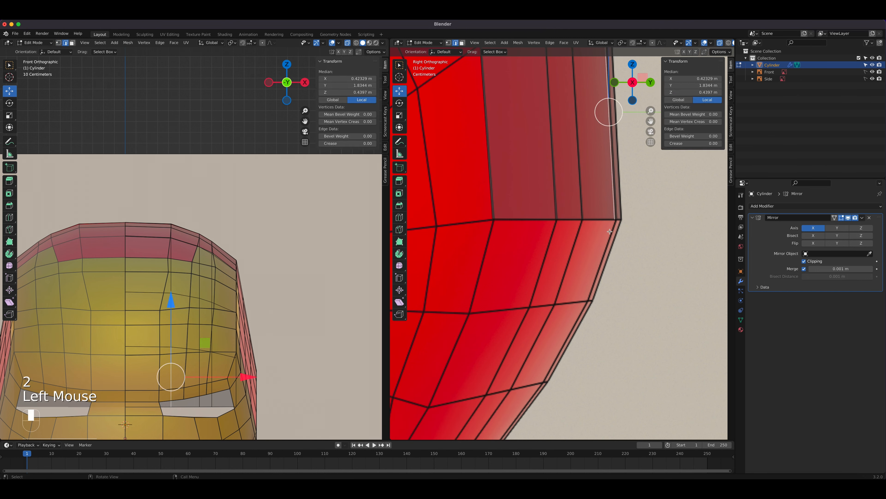
click(619, 221)
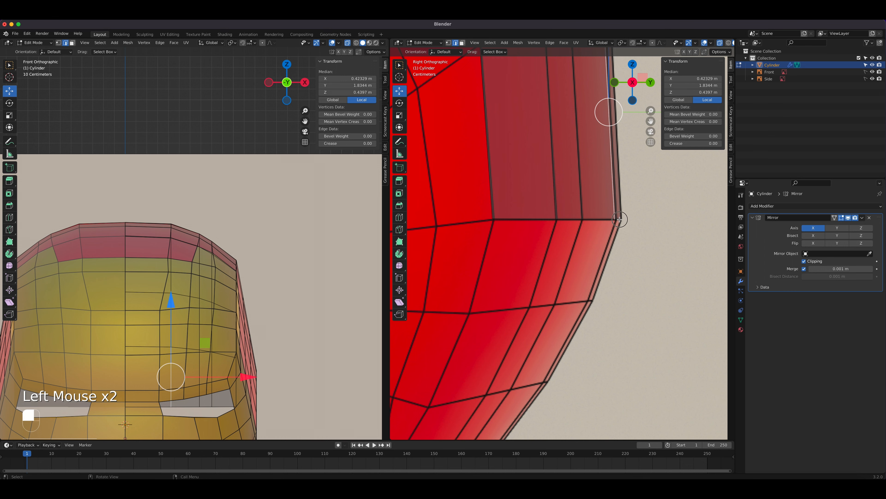
shift+click(604, 219)
shift+click(568, 224)
shift+click(533, 220)
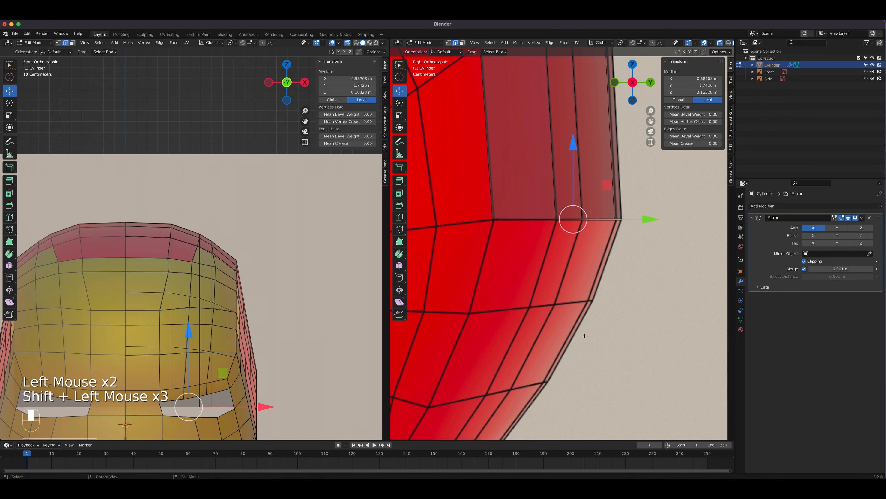
scroll(570, 299, down, 1)
key(e)
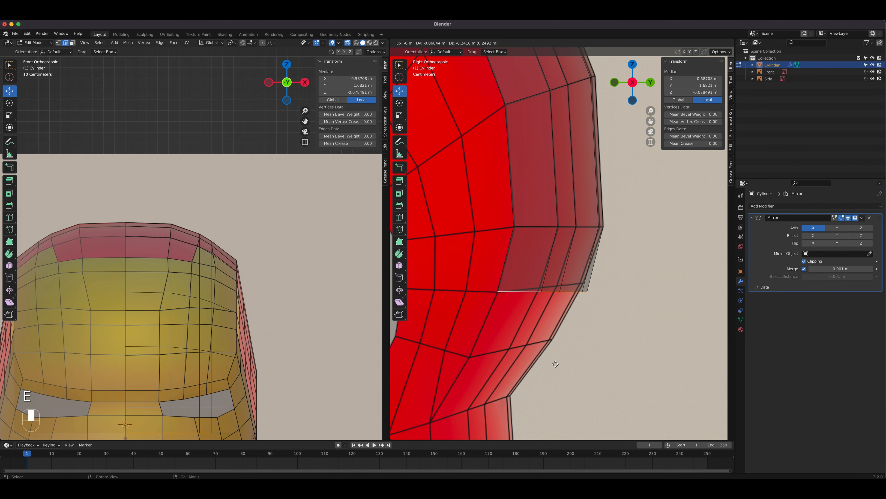
click(555, 364)
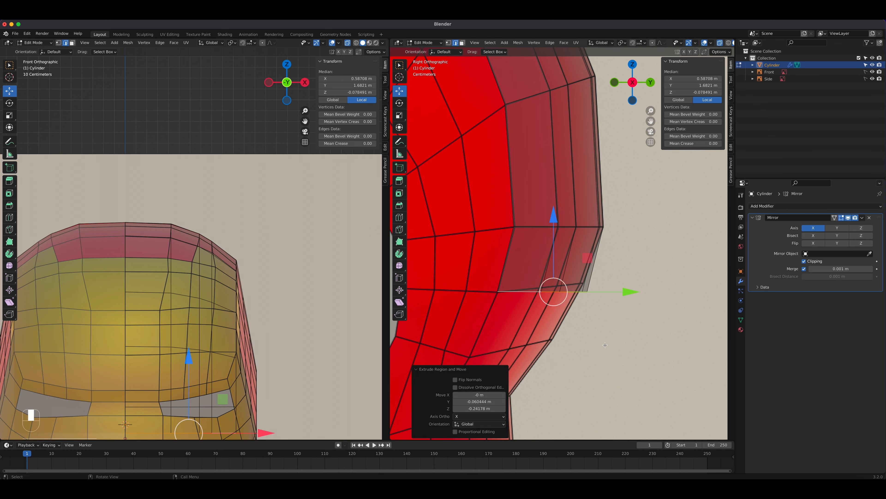
Fit the strip's lower border with -8.67° and 2.58° rotations, moving it about -0.004 m along Y and a net 0.021 m along Z
key(r)
click(599, 322)
key(g)
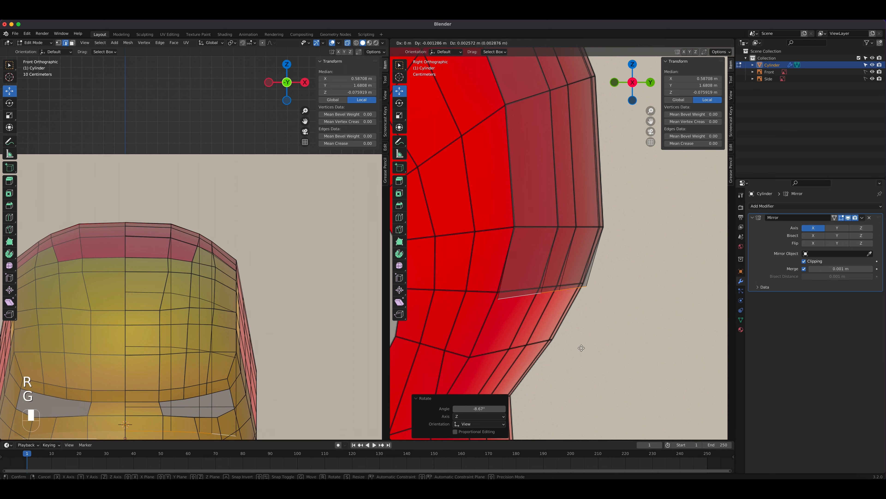
click(591, 348)
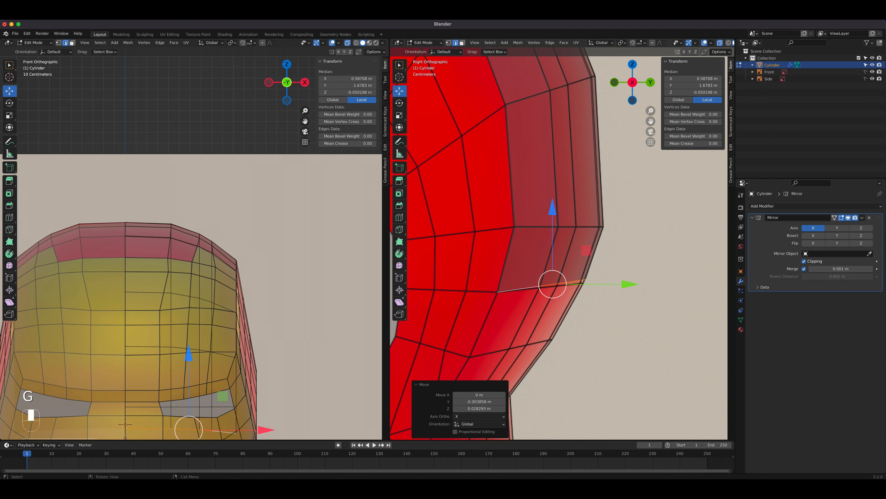
key(r)
click(600, 354)
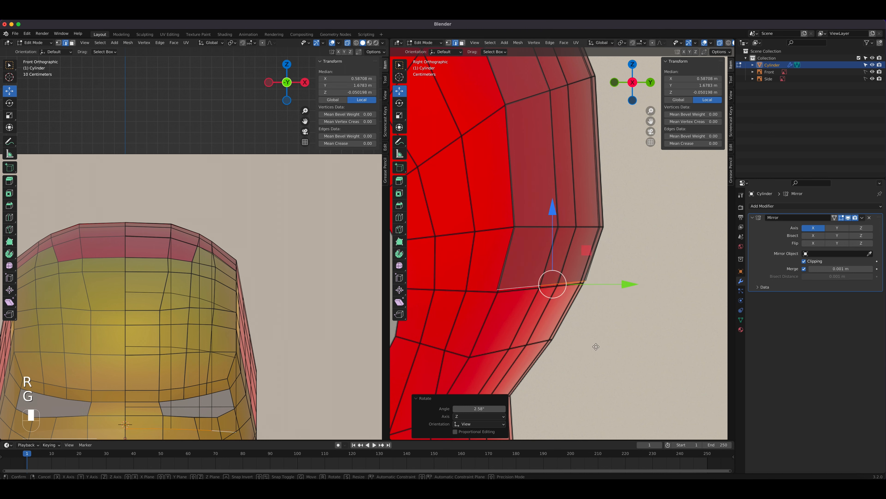
key(g)
click(595, 349)
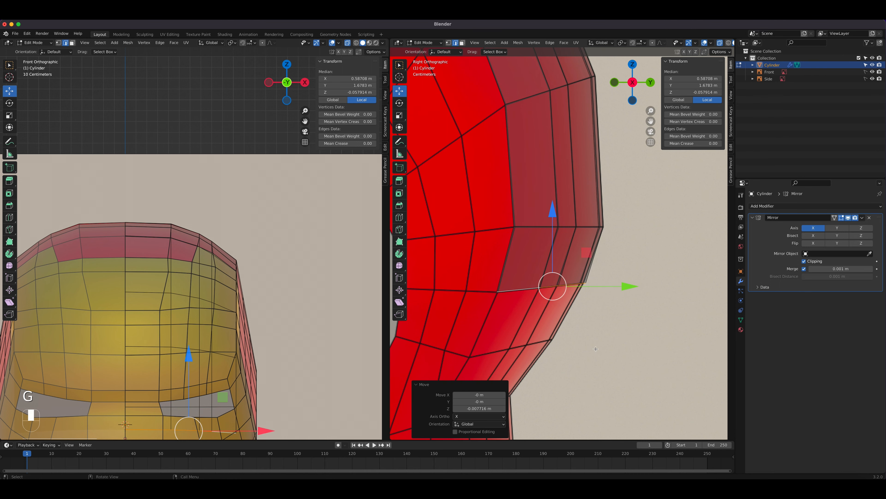
shift+middle_drag(595, 349, 609, 250)
key(e)
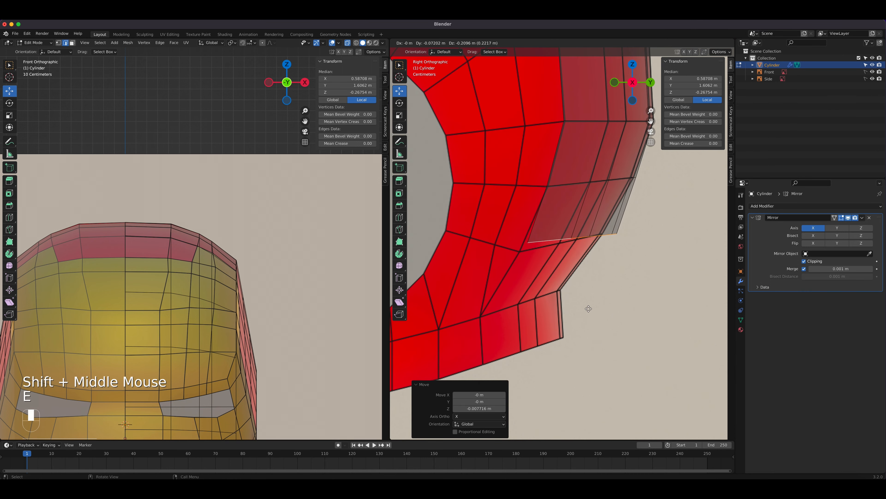
click(579, 313)
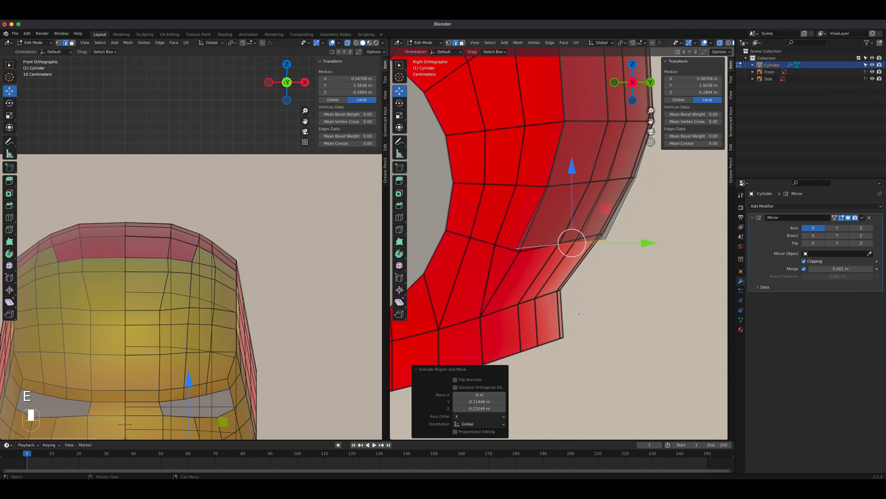
key(e)
right_click(628, 367)
key(super+z)
key(super+z)
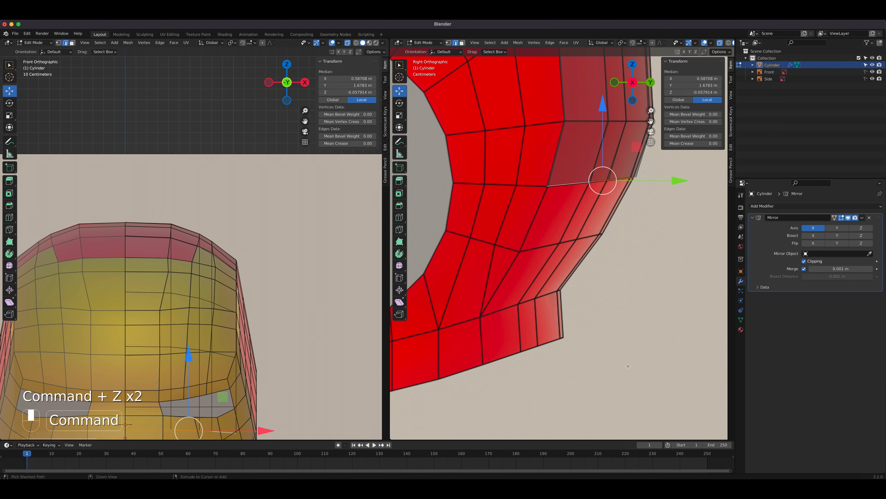
key(g)
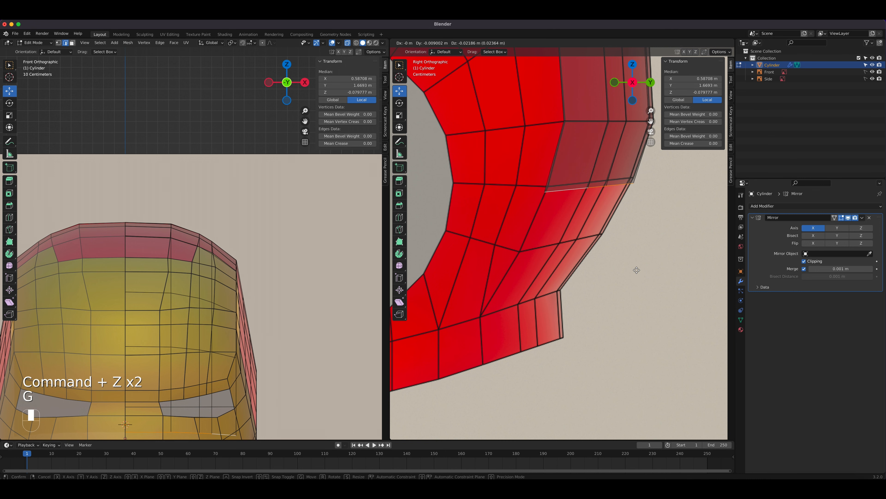
right_click(637, 270)
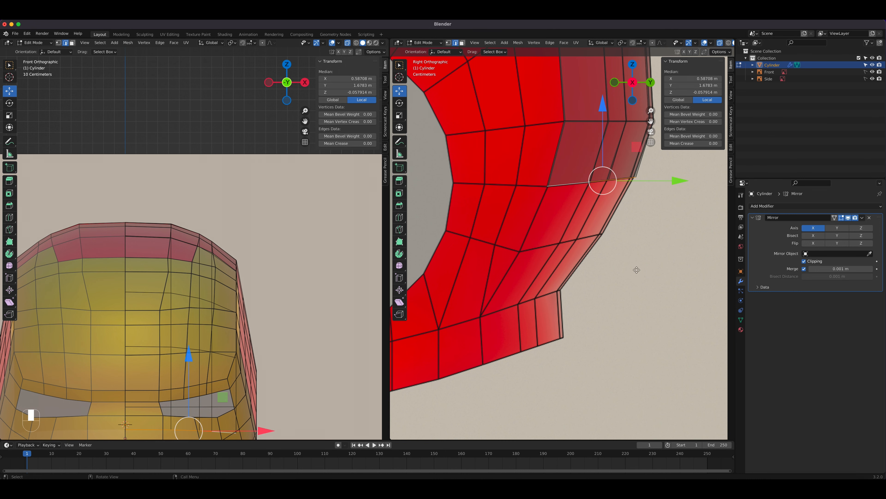
Extrude the lower border about -0.111 m Y and -0.228 m Z, rotate it -4.5°, and nudge it about -0.008 m Y and 0.004 m Z
key(e)
click(633, 346)
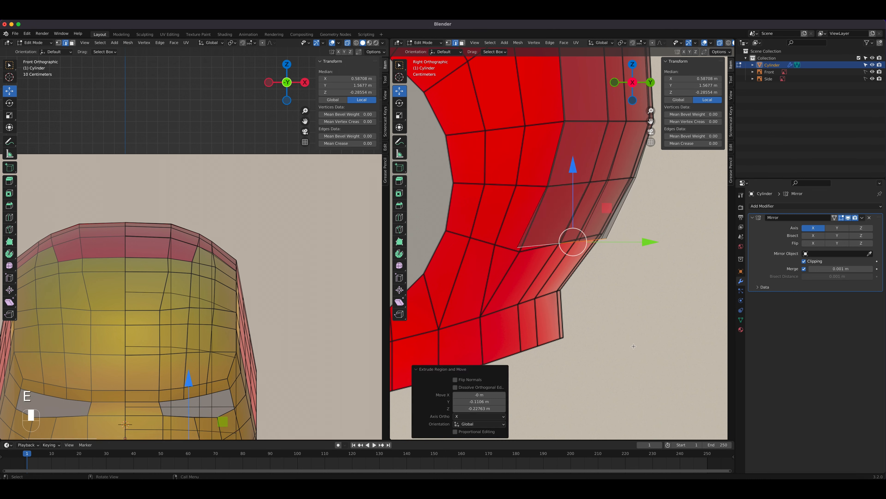
key(r)
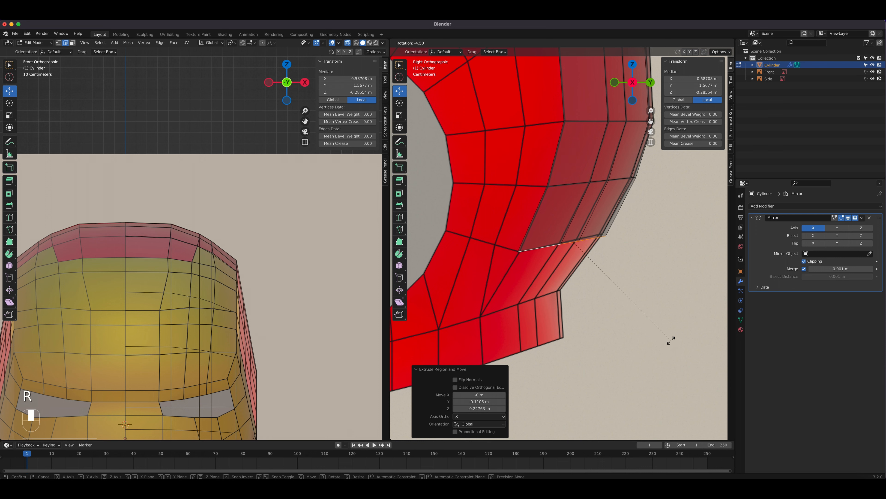
click(670, 340)
key(g)
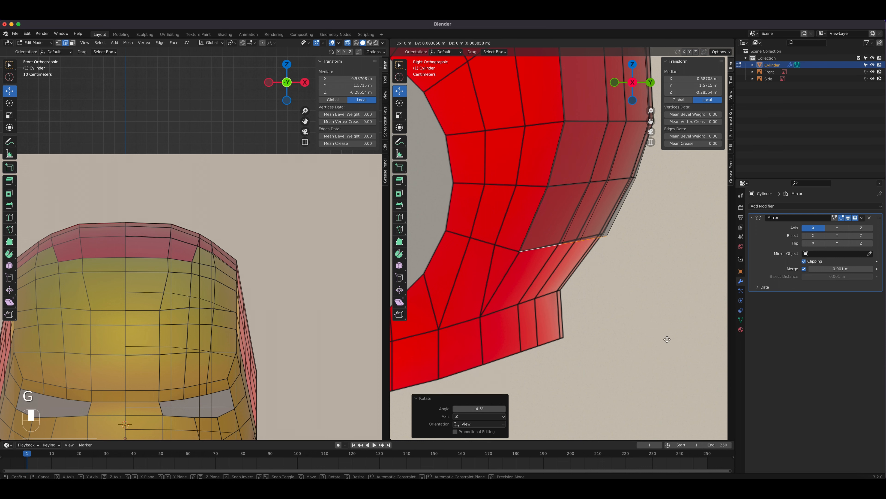
click(666, 339)
key(g)
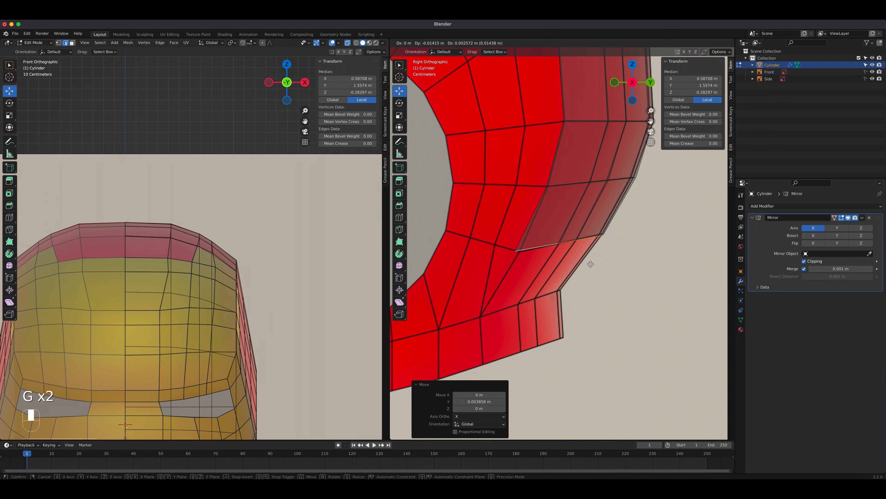
click(590, 264)
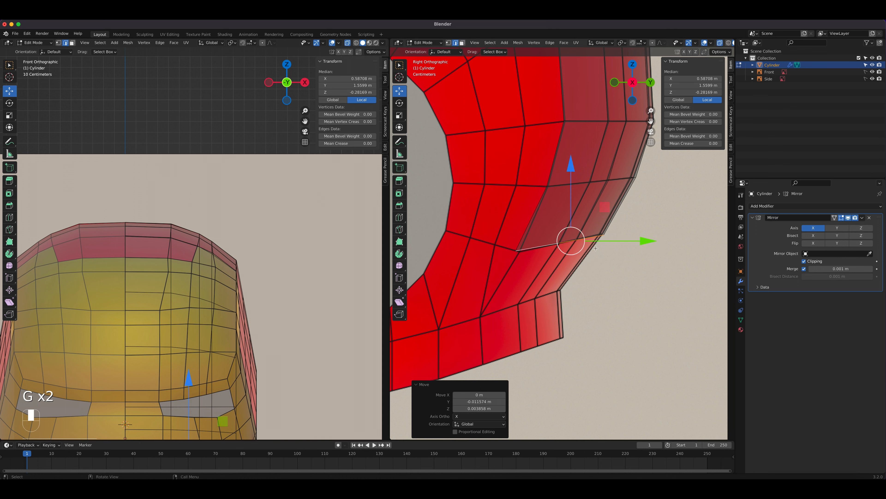
Extrude the border about -0.156 m Y and -0.225 m Z to the neck line, rotate it -8.24°, and nudge it about 0.002 m Y, 0.004 m Z
key(e)
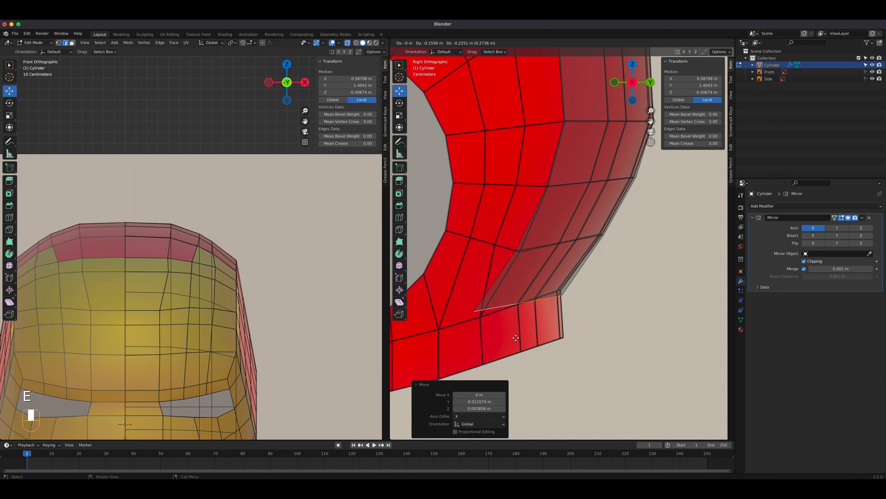
click(525, 343)
scroll(542, 319, up, 2)
shift+middle_drag(542, 319, 569, 194)
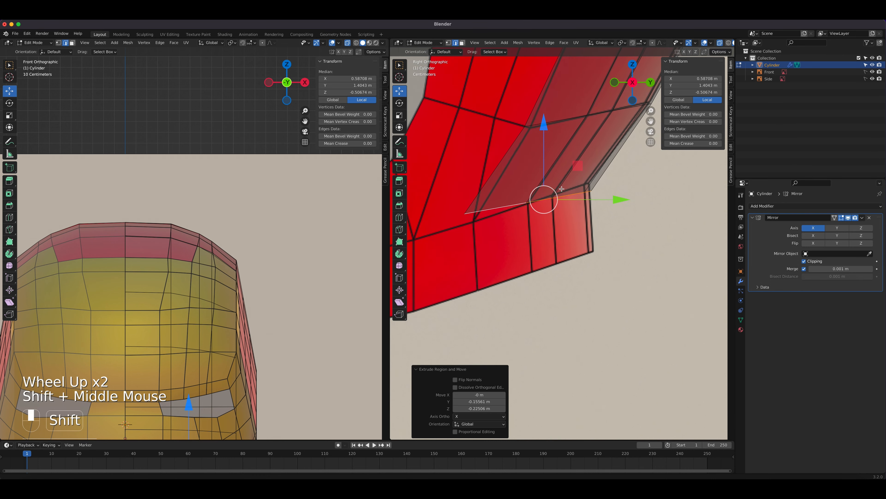
key(r)
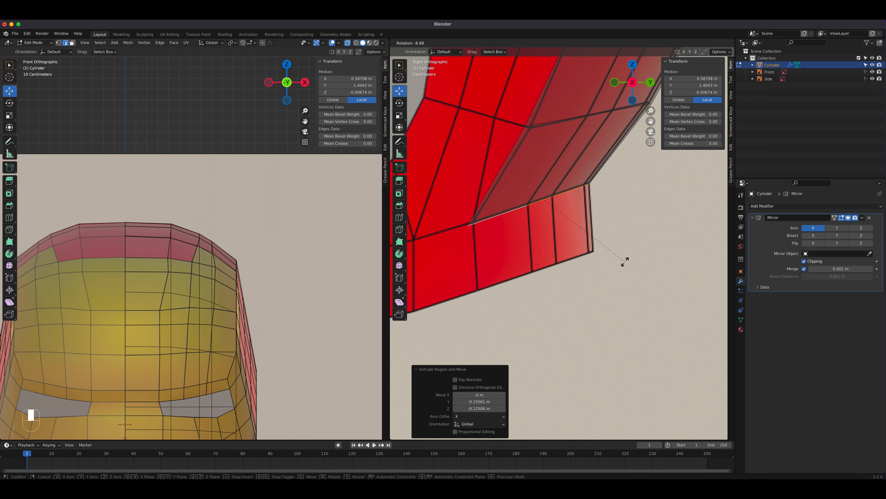
click(625, 263)
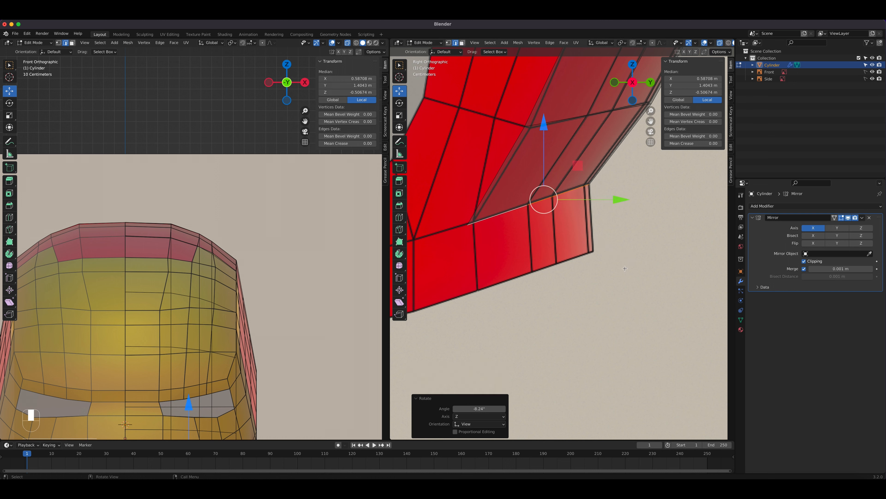
key(g)
click(625, 269)
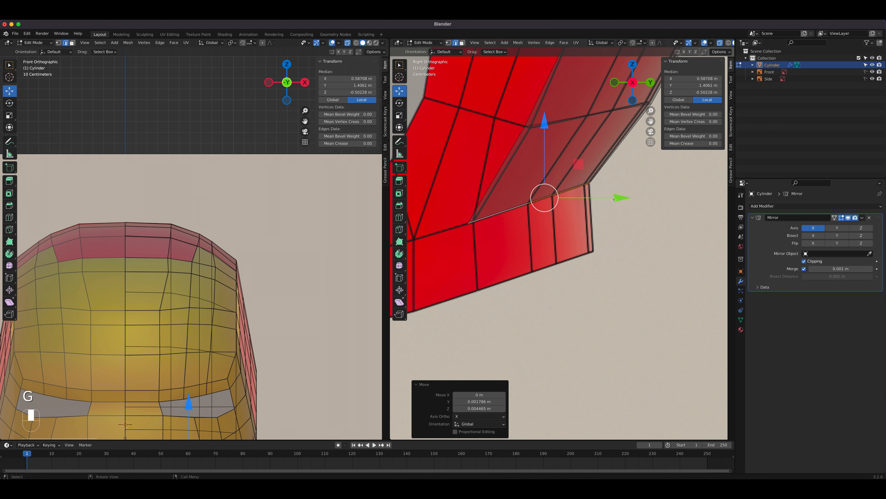
Move the front-end vertices of the lowest two rows along Y onto the side panel's edge, about 0.012 m and 0.013 m
click(467, 223)
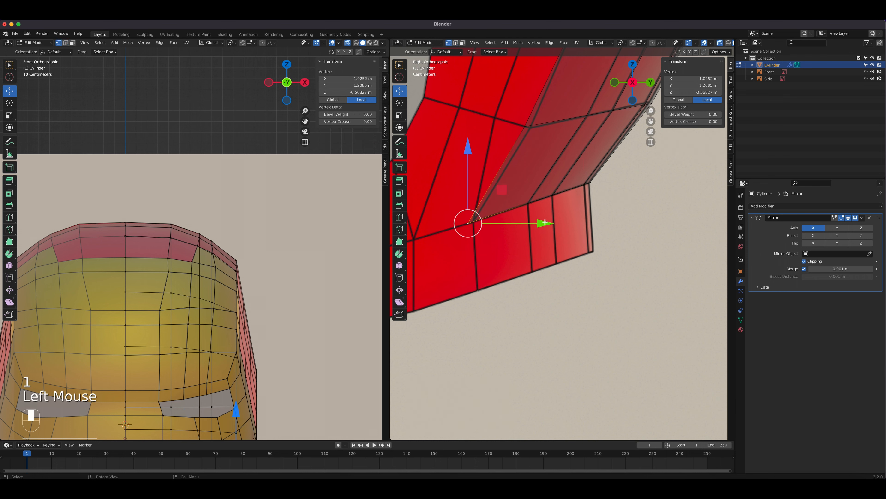
drag(545, 221, 551, 215)
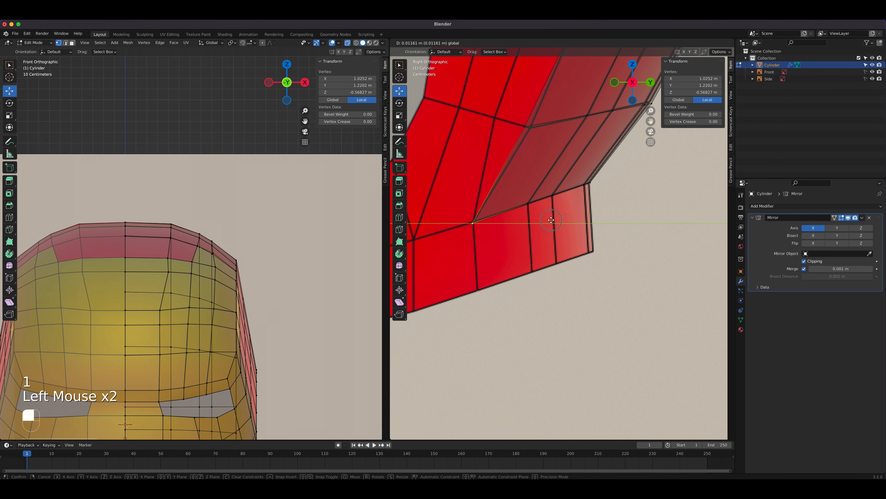
shift+middle_drag(530, 118, 540, 97)
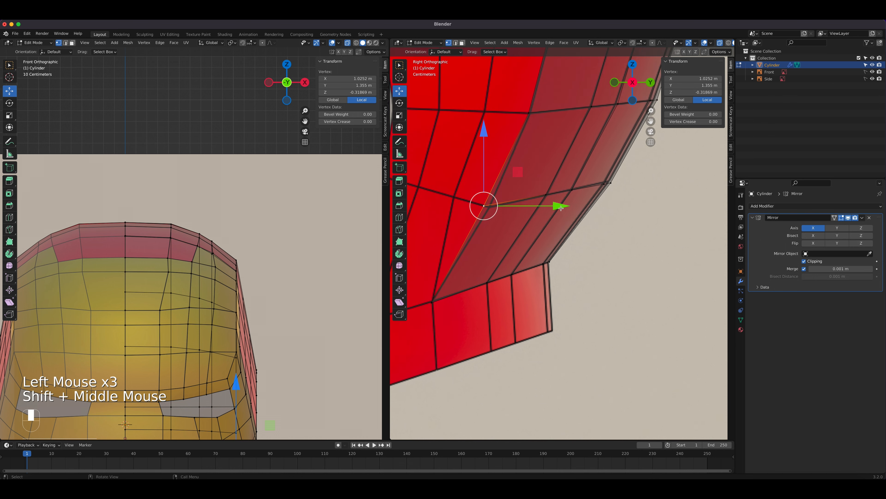
drag(559, 202, 568, 207)
shift+middle_drag(568, 206, 543, 293)
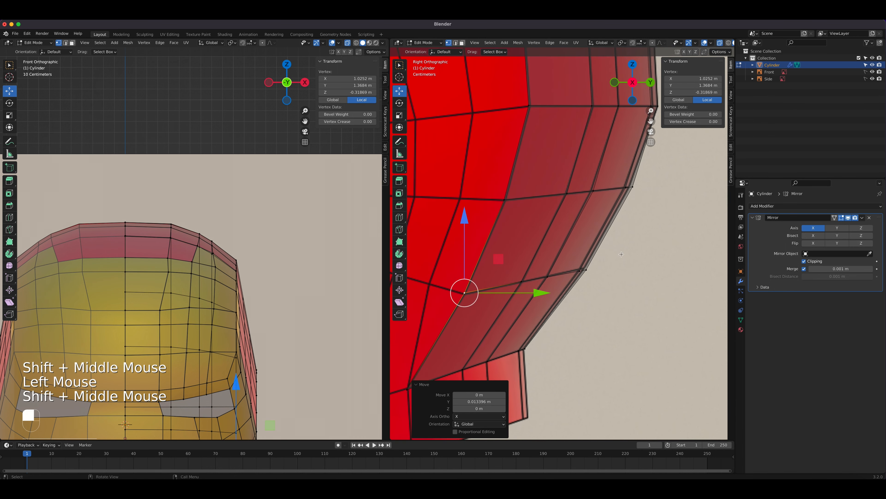
Select the rearmost vertices of the strip's third row from the bottom and shift them slightly inward along Y to the helmet's back outline
drag(625, 180, 634, 192)
scroll(634, 193, up, 3)
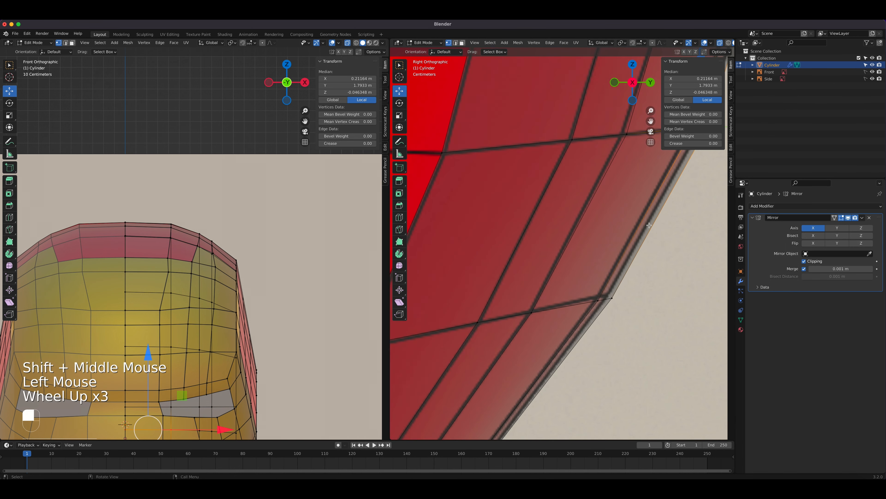
shift+middle_drag(634, 192, 488, 297)
drag(607, 244, 601, 242)
click(539, 253)
shift+middle_drag(494, 434, 534, 306)
Raise the rearmost vertices of the second-lowest row slightly along Z, then move the centre-line vertex about -0.004 m along Y
click(477, 284)
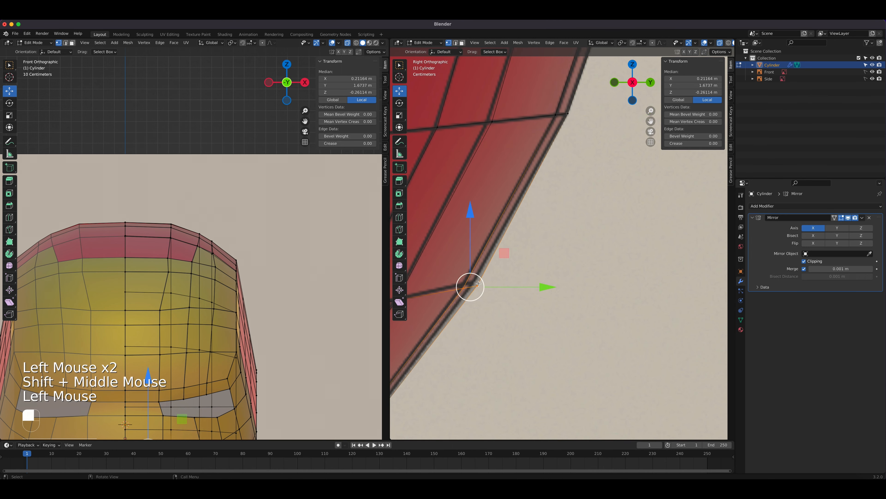
key(g)
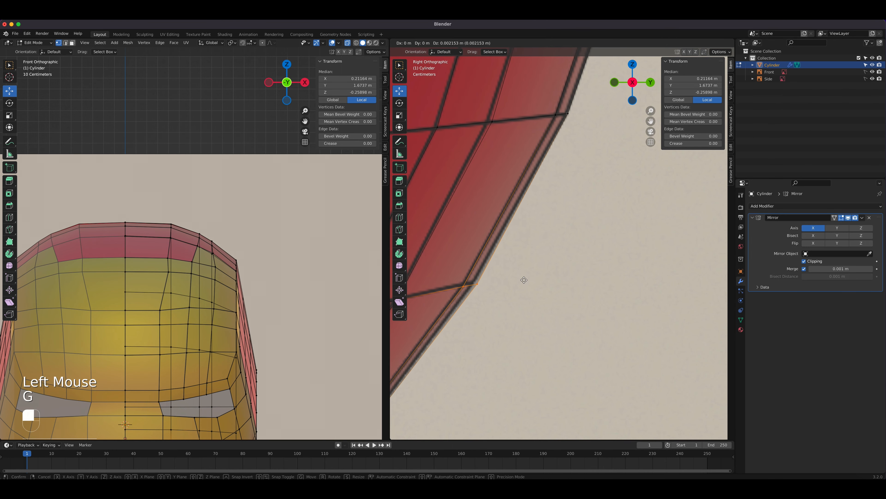
click(524, 279)
click(477, 283)
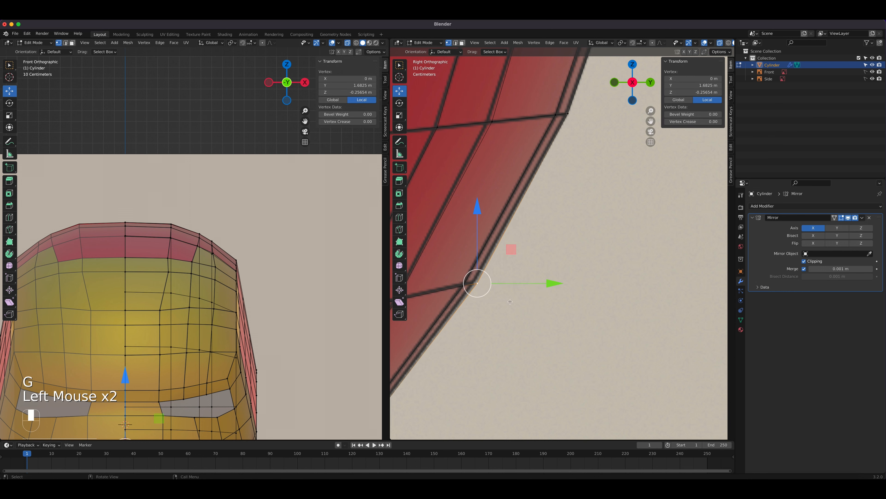
drag(555, 284, 549, 283)
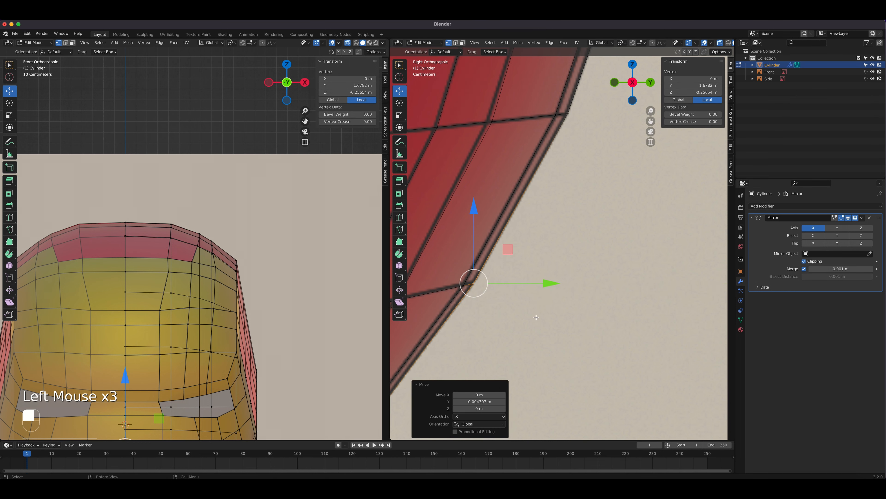
Switch to edge selection and select the edge at the top of the ear disc, checking it in perspective and side view
shift+middle_drag(465, 353, 586, 221)
scroll(587, 221, down, 6)
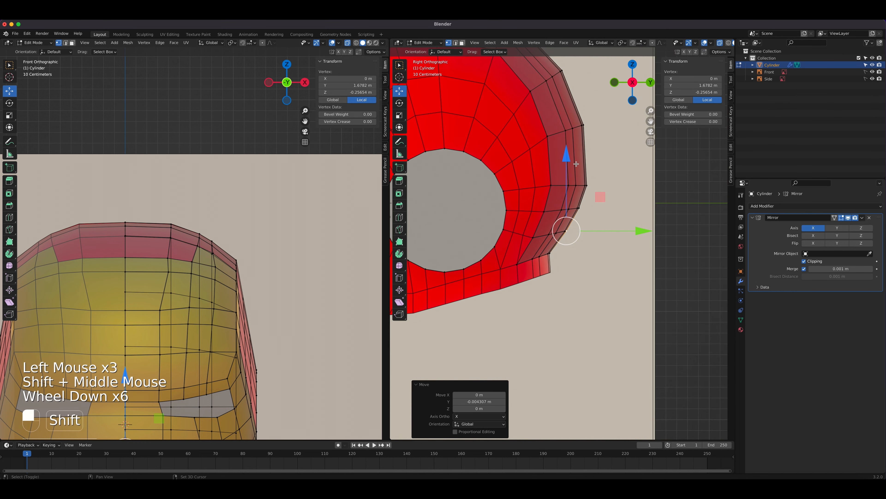
shift+middle_drag(562, 168, 625, 201)
scroll(540, 257, down, 2)
key(KP_3)
scroll(548, 281, up, 3)
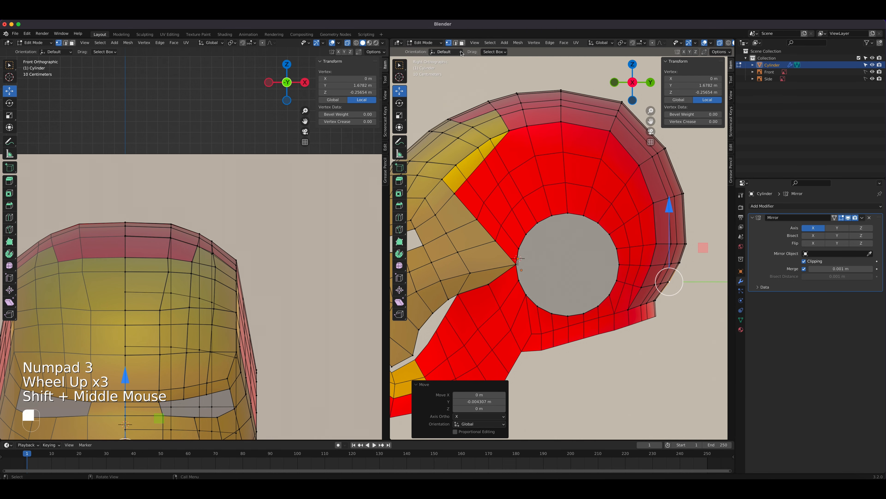
click(455, 43)
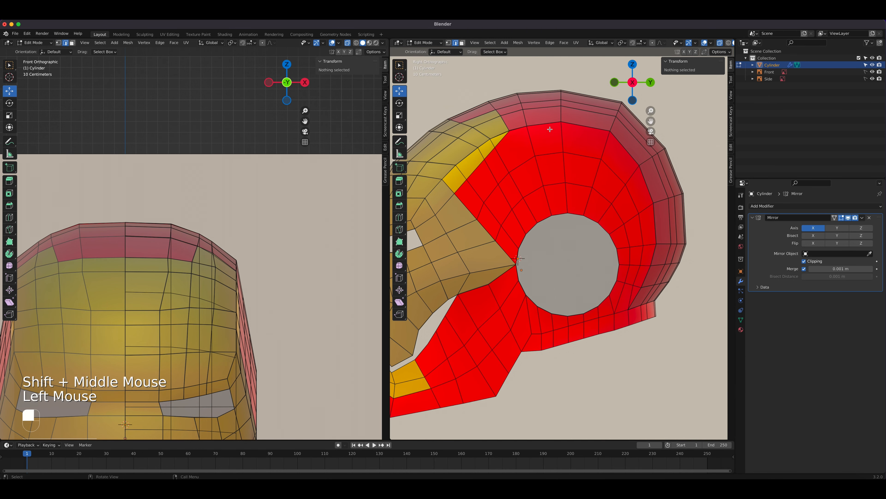
click(564, 238)
click(562, 222)
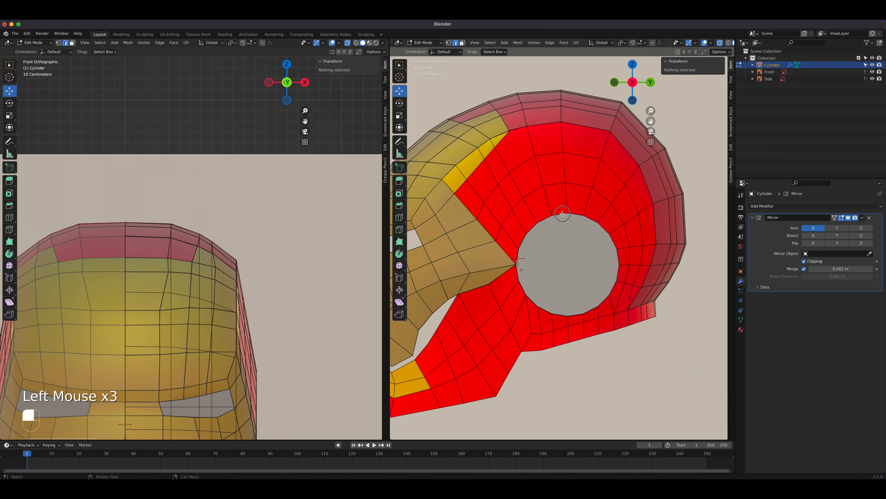
middle_drag(565, 262, 592, 296)
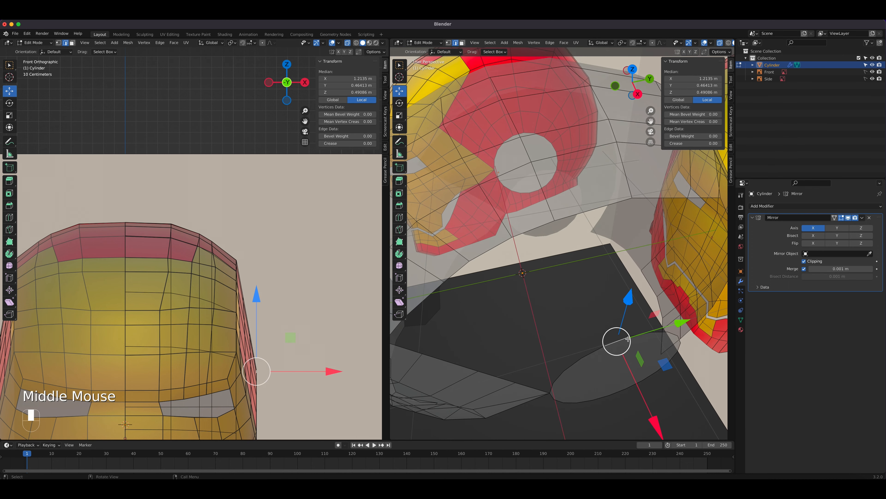
key(KP_3)
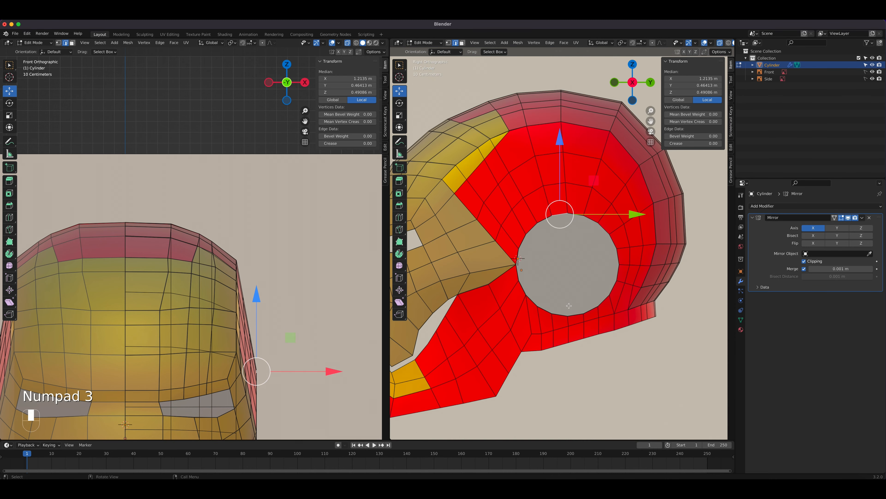
scroll(568, 306, up, 2)
shift+middle_drag(568, 306, 593, 320)
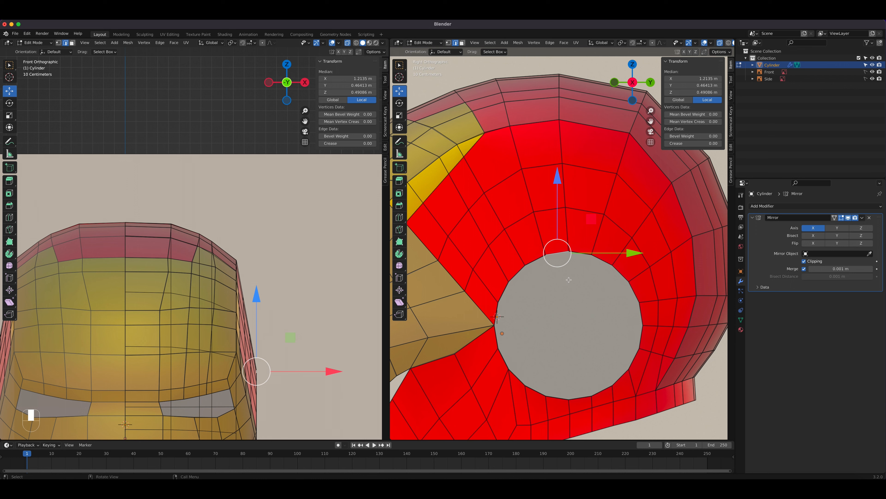
Select the crown's lower border edge above the ear disc together with the disc's facing top rim edge
click(536, 130)
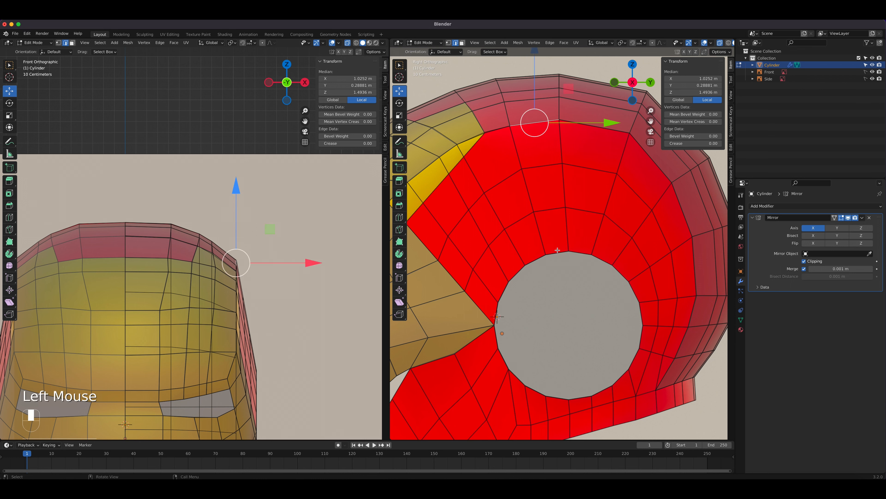
shift+click(559, 259)
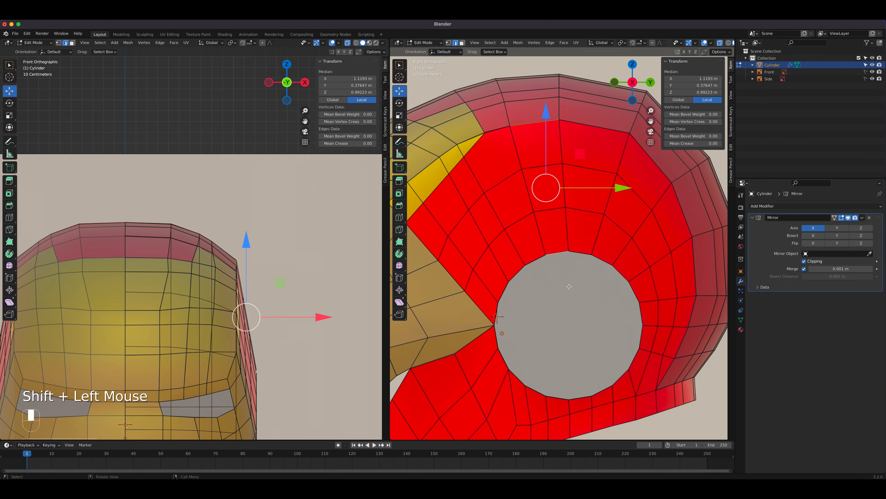
middle_drag(560, 259, 587, 302)
scroll(587, 303, down, 2)
scroll(587, 302, down, 3)
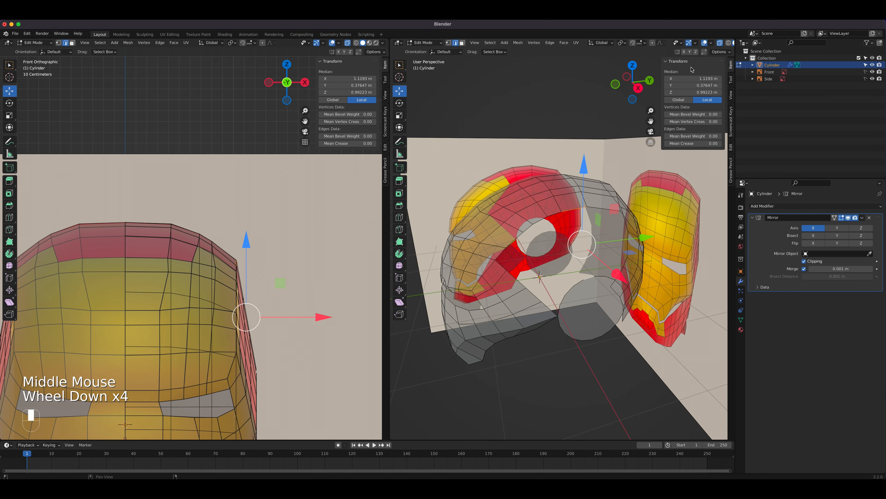
With X-ray off and the Select Box tool active, fill a face between the selected crown and ear-disc edges
click(691, 93)
middle_drag(593, 217, 569, 232)
click(400, 65)
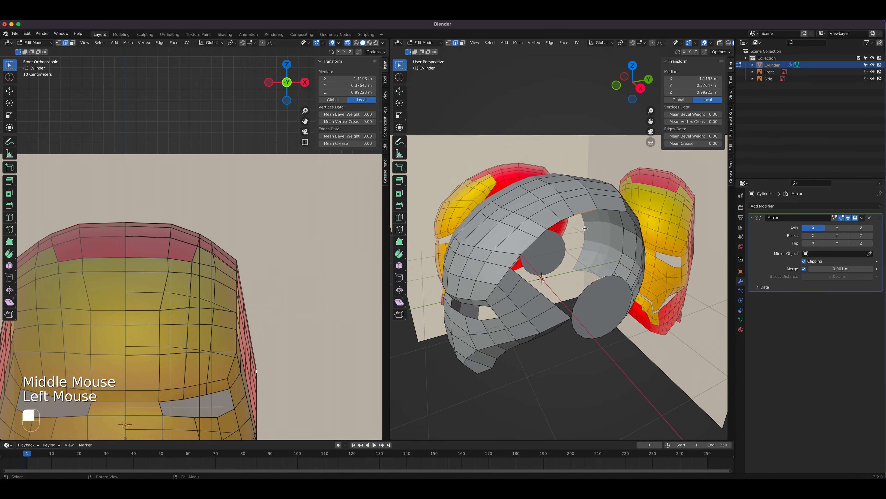
scroll(612, 243, up, 2)
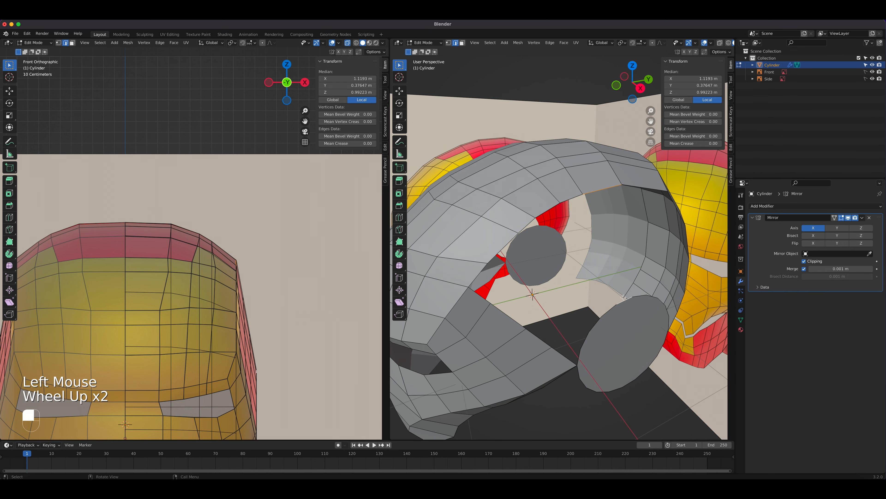
key(KP_3)
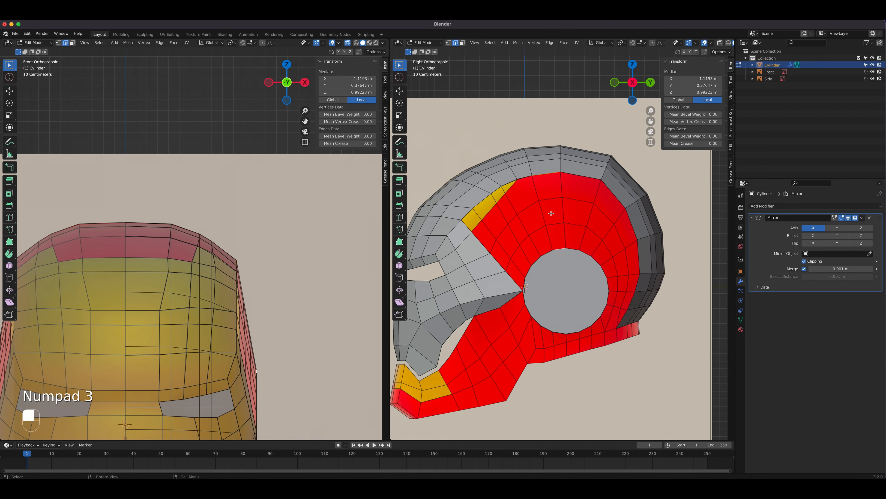
key(f)
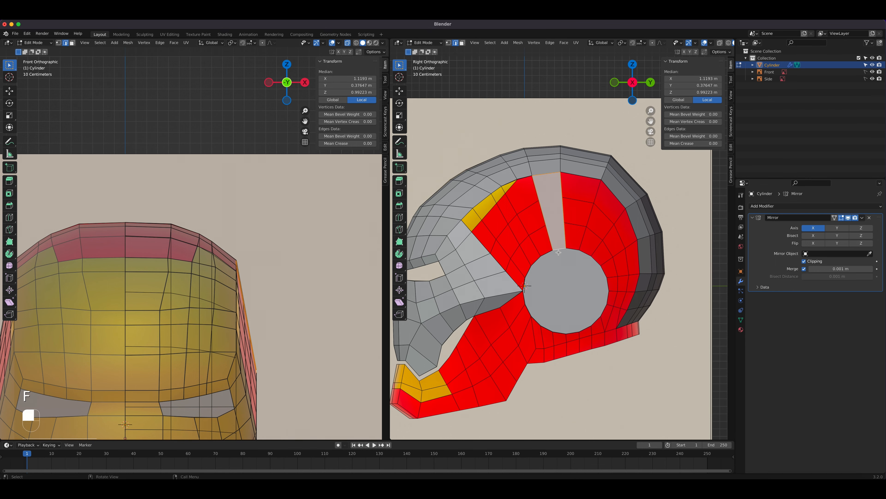
Fill the next two faces toward the back, each bridging a crown border edge and the matching ear-disc rim edge
scroll(569, 267, up, 2)
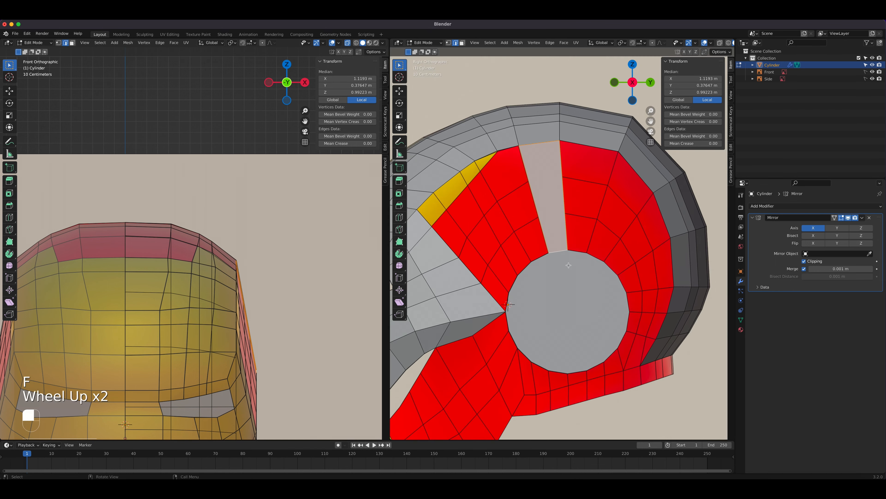
click(583, 226)
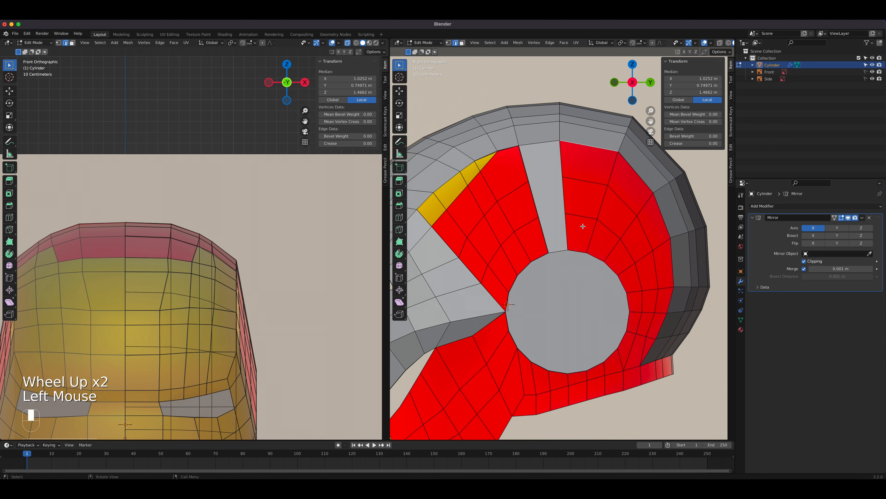
shift+click(582, 248)
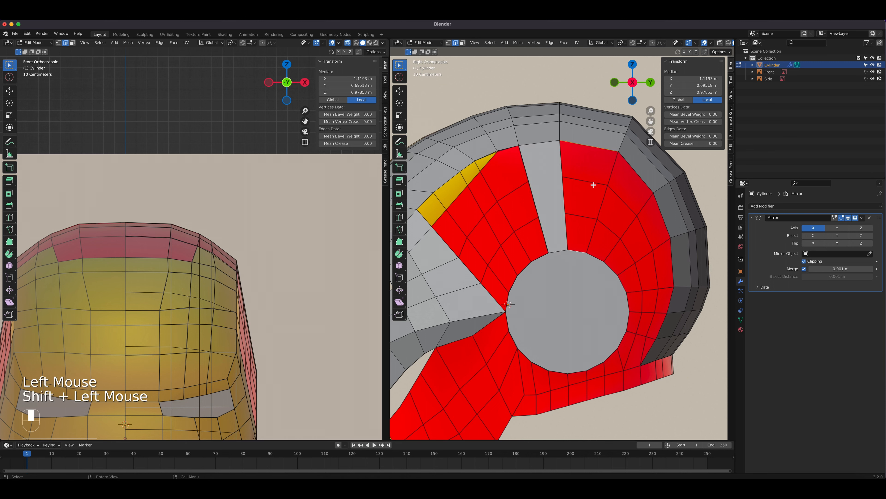
key(f)
click(629, 167)
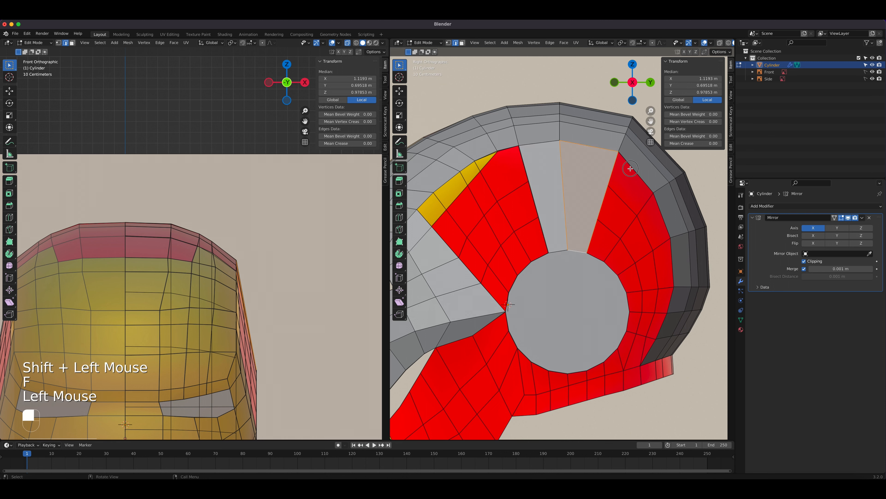
shift+click(594, 257)
key(f)
Fill two more faces down the upper rear side, joining the back strip's border edges to the ear disc's rim
click(629, 244)
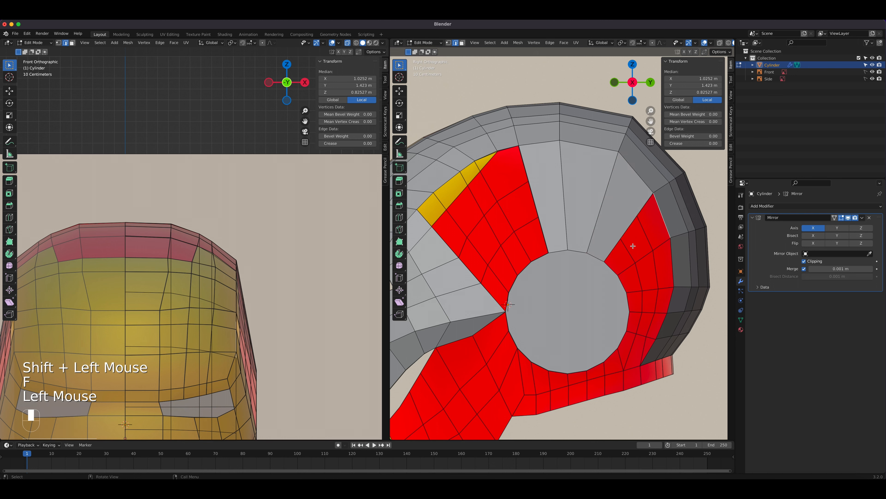
shift+click(613, 268)
key(f)
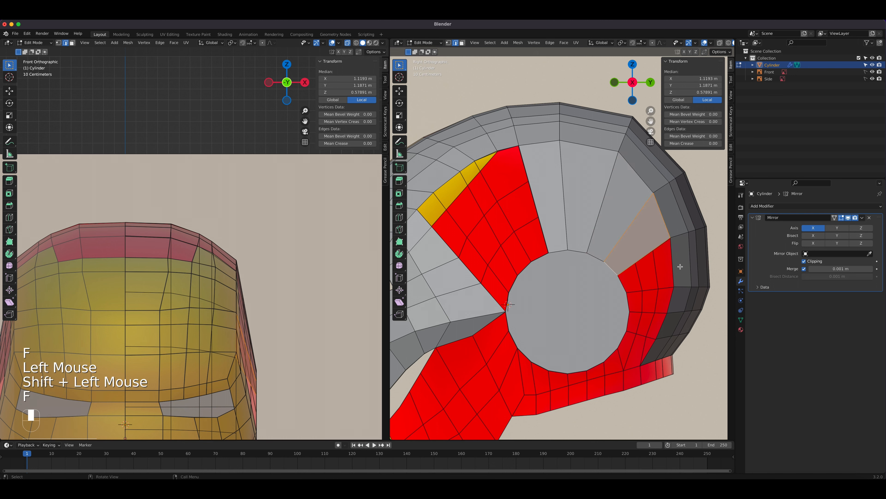
click(672, 265)
shift+click(624, 287)
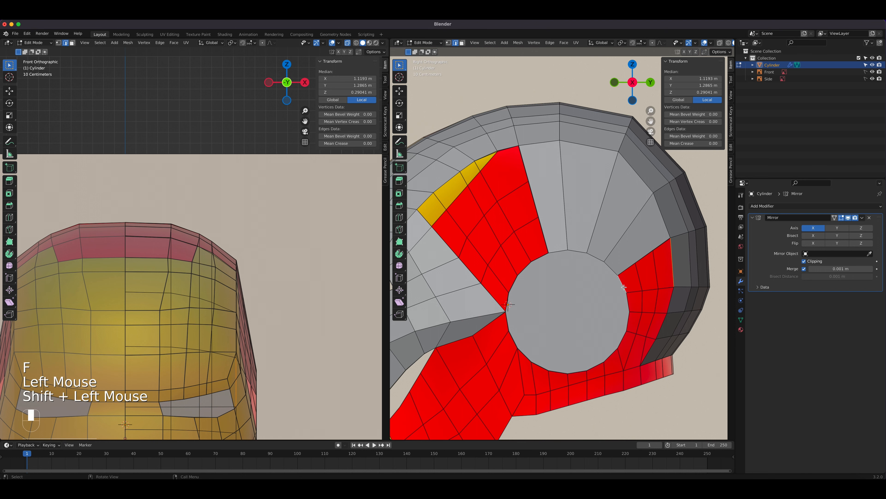
key(f)
Fill two faces directly behind the ear disc at mid-height, between the back strip's border and the disc's rim
click(668, 301)
shift+click(630, 302)
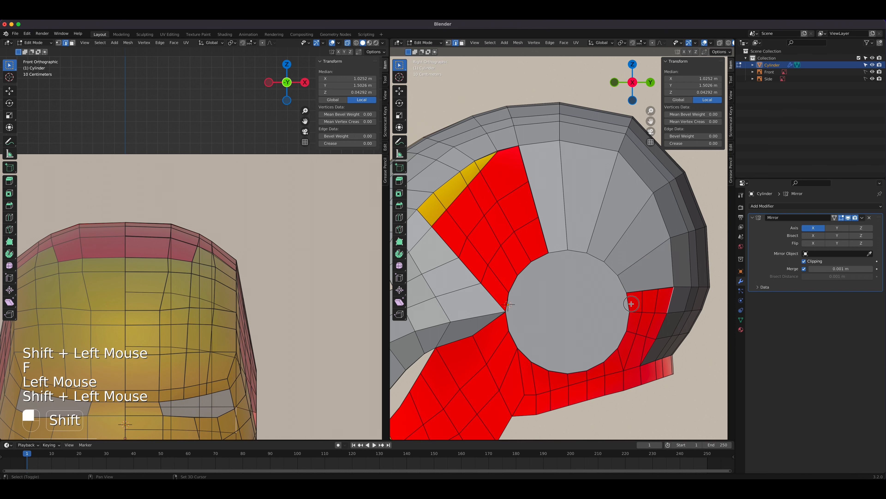
key(f)
click(661, 323)
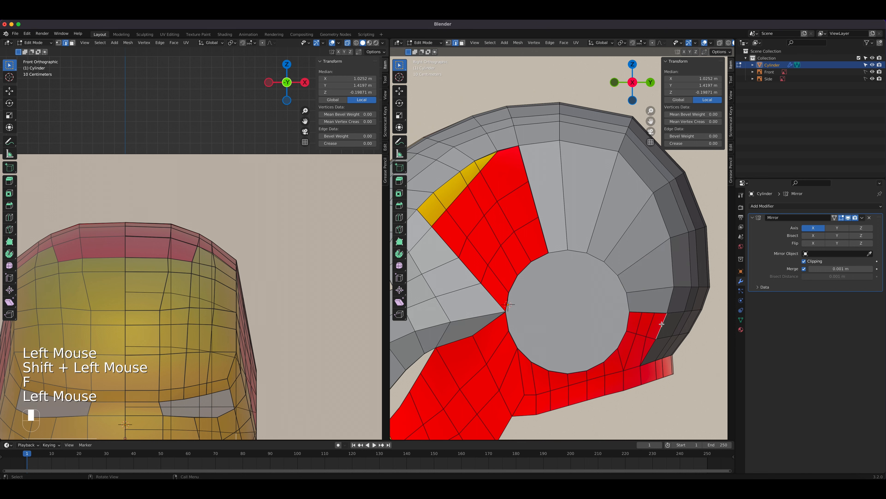
shift+click(645, 324)
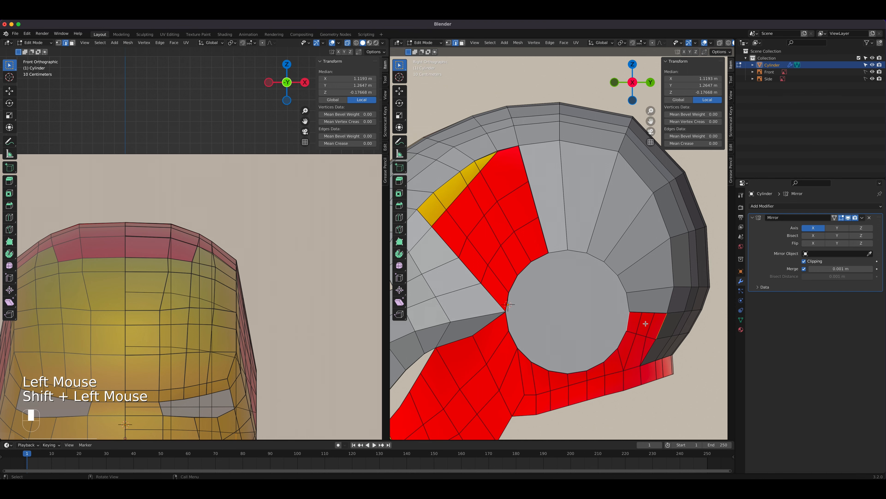
key(f)
Select the crown border edge at the upper front of the remaining gap, ahead of the first filled face
scroll(646, 323, up, 2)
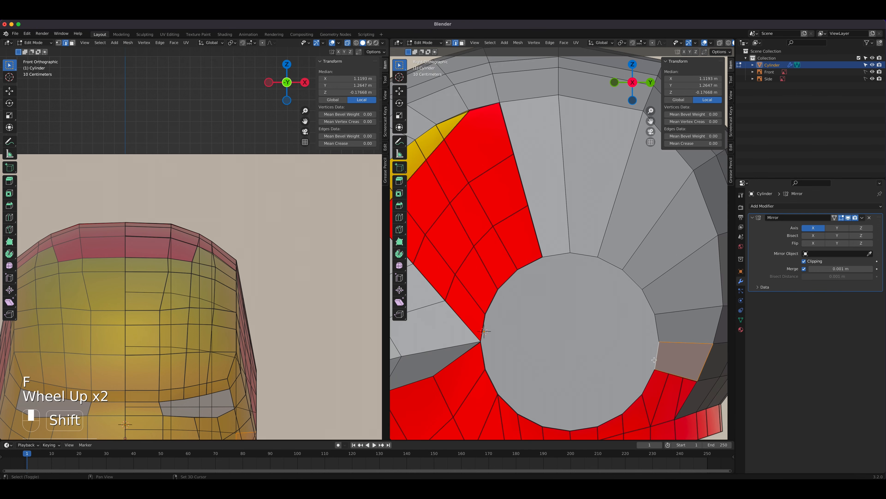
shift+middle_drag(663, 419, 612, 263)
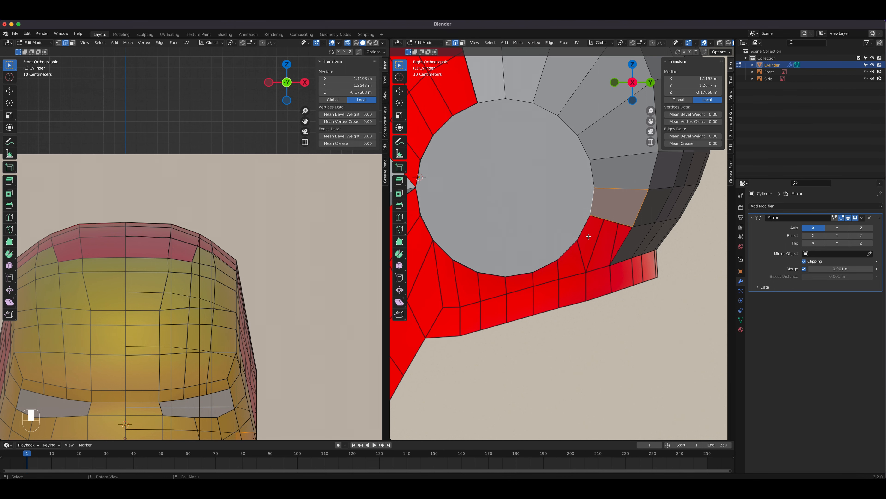
shift+middle_drag(517, 191, 551, 218)
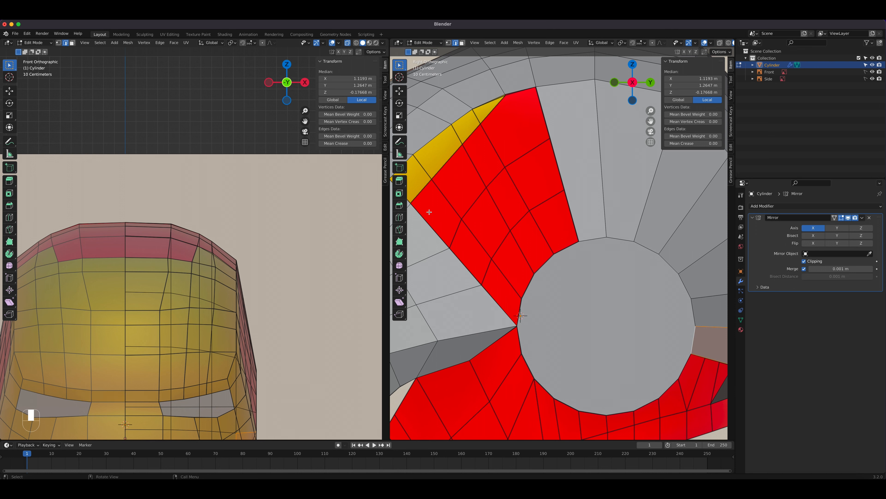
click(530, 243)
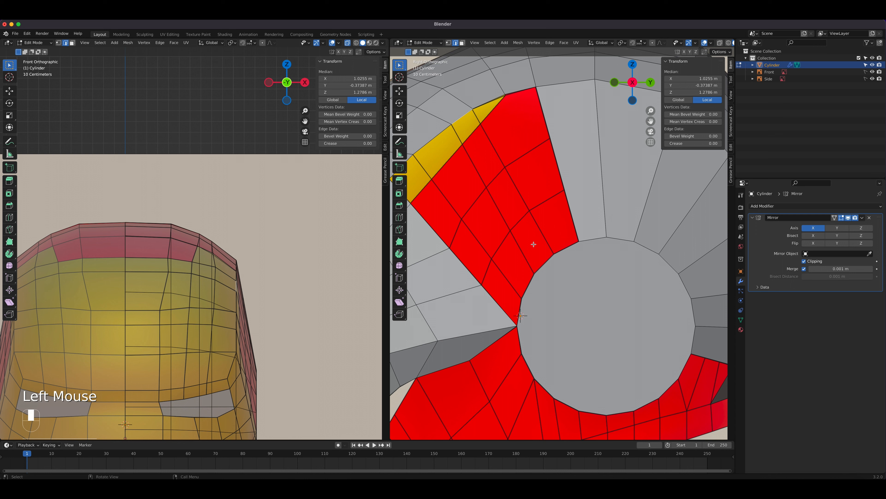
Fill two adjacent radial gaps between the helmet's outer edge loop and the round ear disc with faces
shift+click(544, 257)
key(f)
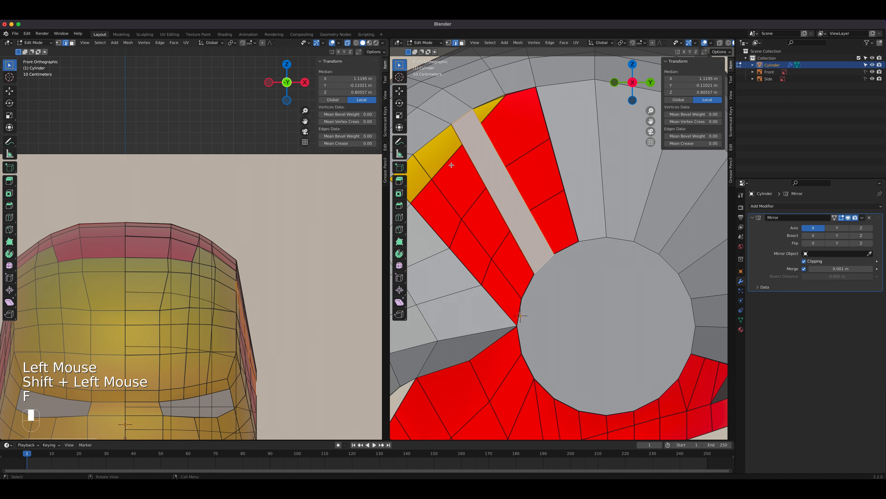
click(433, 138)
shift+click(517, 238)
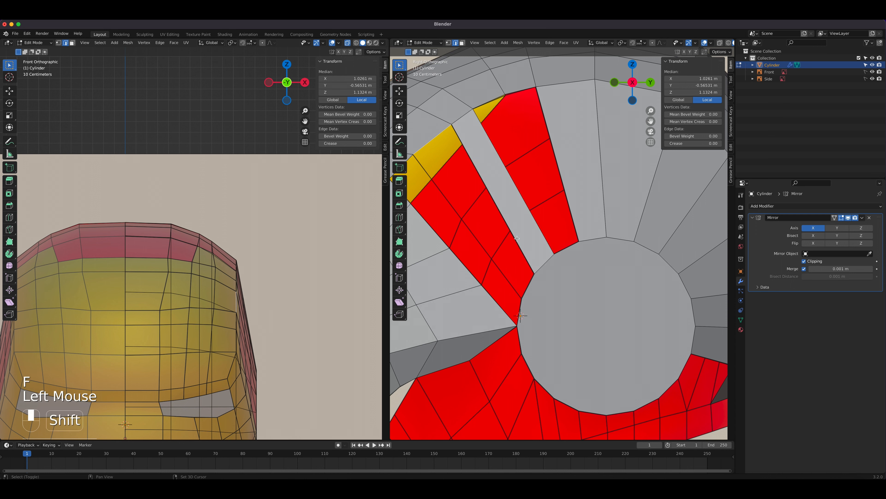
shift+click(526, 289)
key(f)
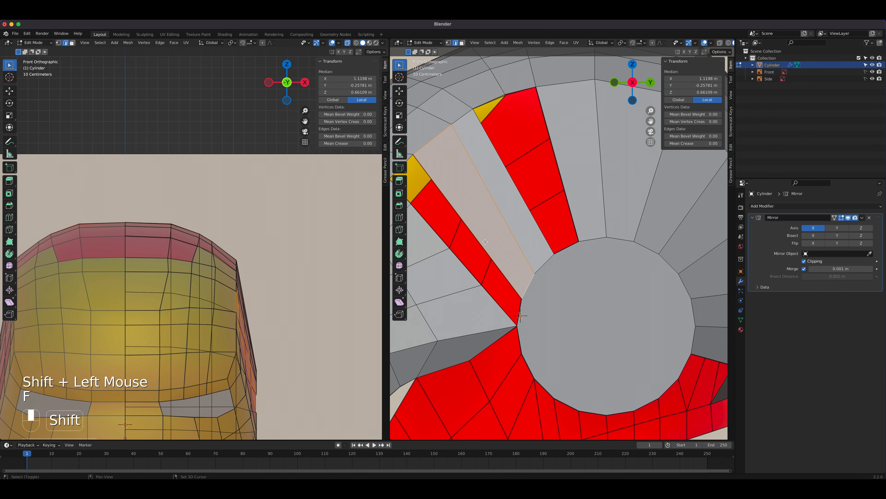
Fill the narrow gap beside the side faceplate, between its outer edge and the ear disc, with a face
shift+middle_drag(485, 242, 527, 215)
click(539, 266)
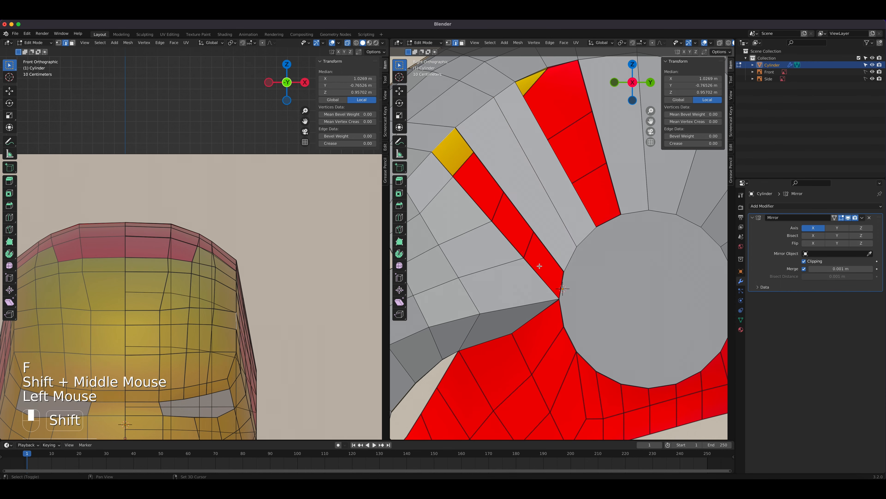
shift+click(560, 282)
key(f)
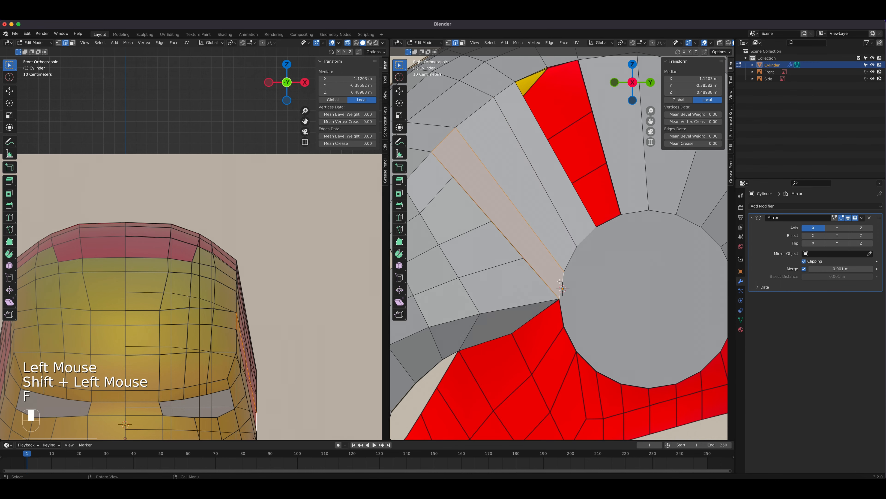
Fill the remaining wedge above the ear disc with one face, using its two outer edges and the matching disc edge
scroll(560, 281, down, 2)
shift+middle_drag(560, 281, 551, 292)
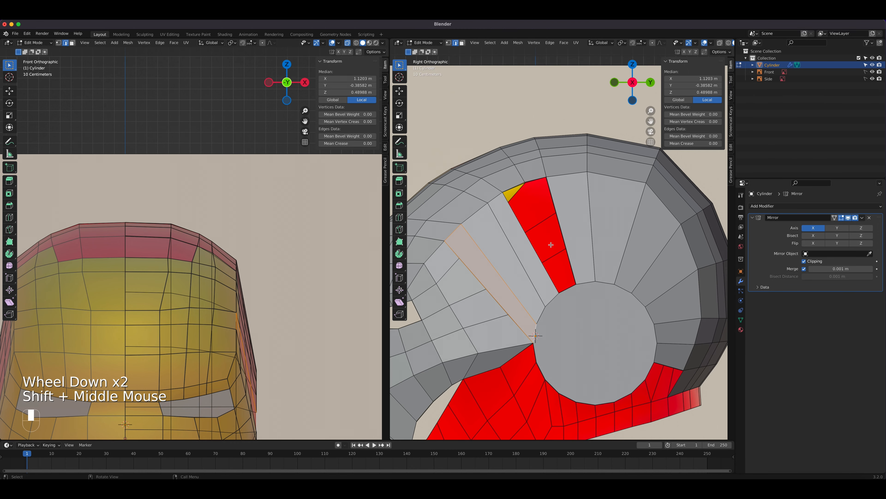
click(533, 182)
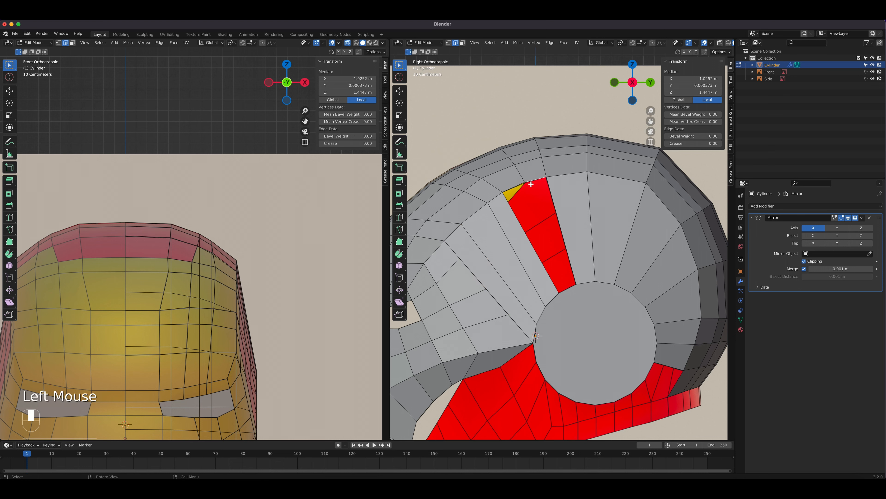
shift+click(513, 188)
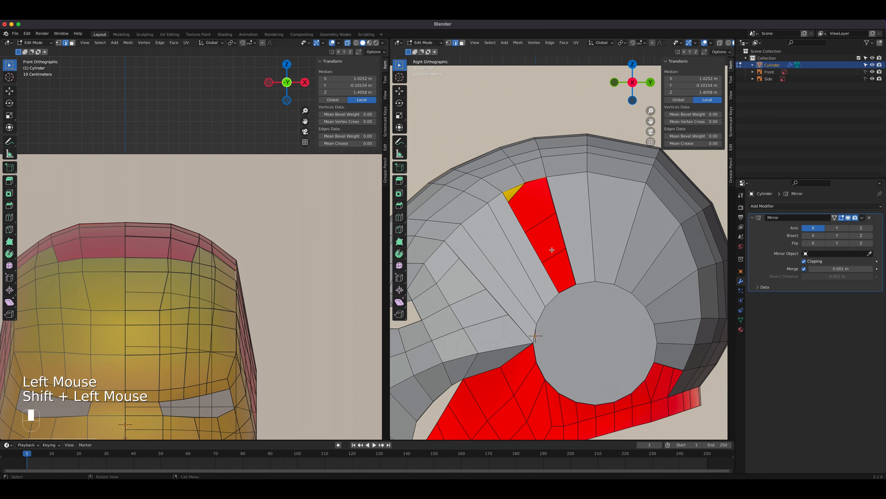
shift+click(570, 289)
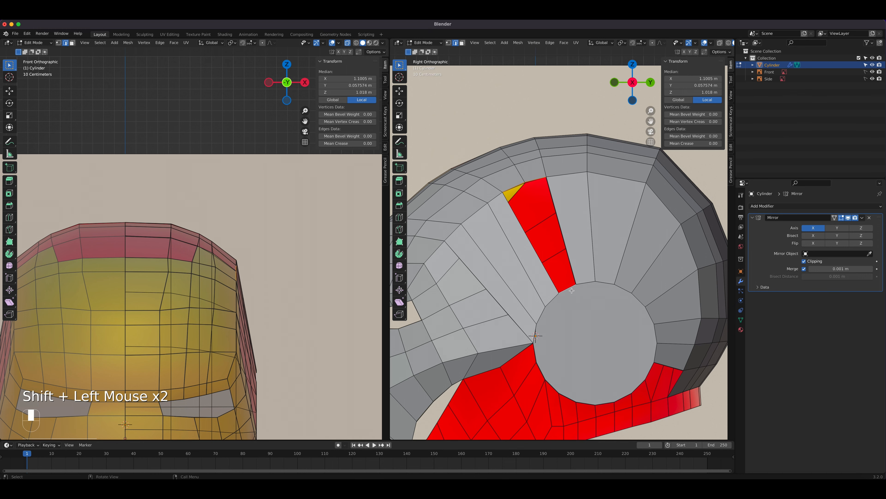
scroll(570, 289, up, 1)
click(523, 153)
shift+click(544, 226)
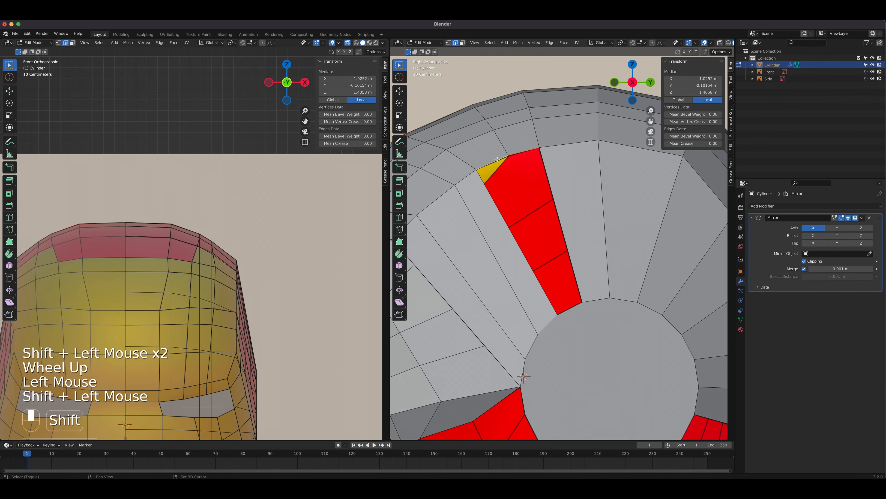
shift+click(576, 311)
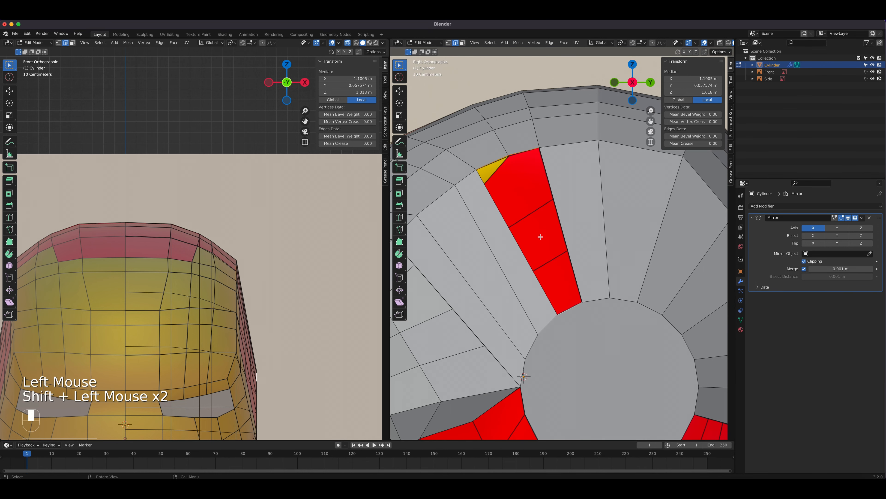
key(f)
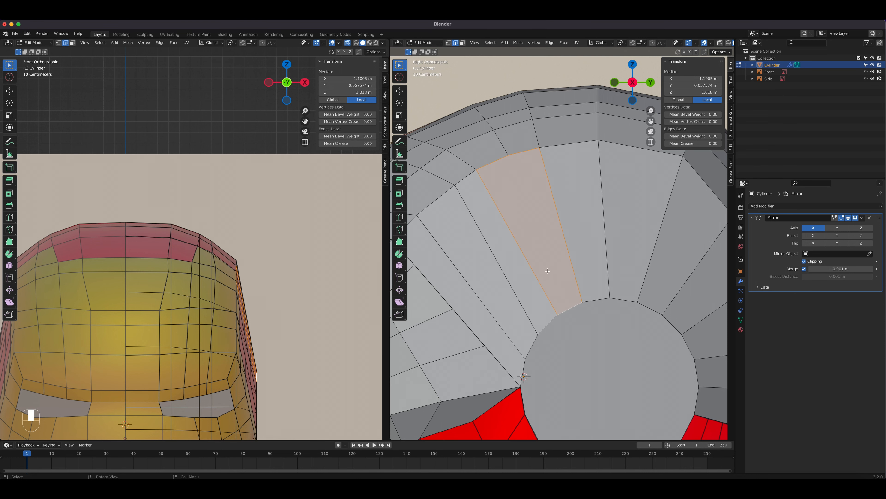
scroll(569, 314, down, 2)
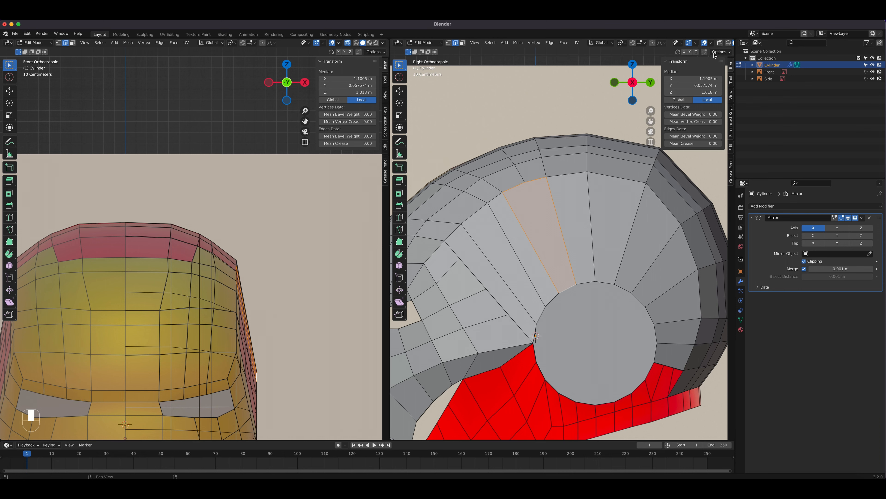
click(719, 43)
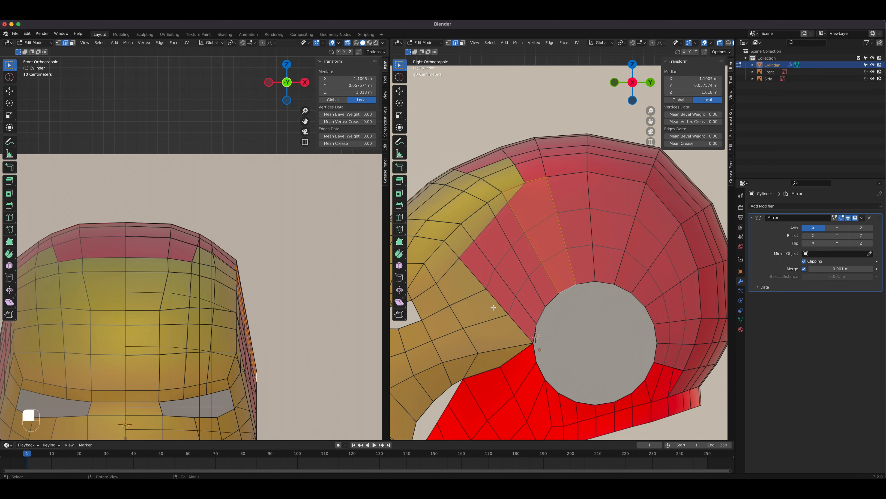
key(1)
click(488, 295)
shift+click(510, 316)
key(g)
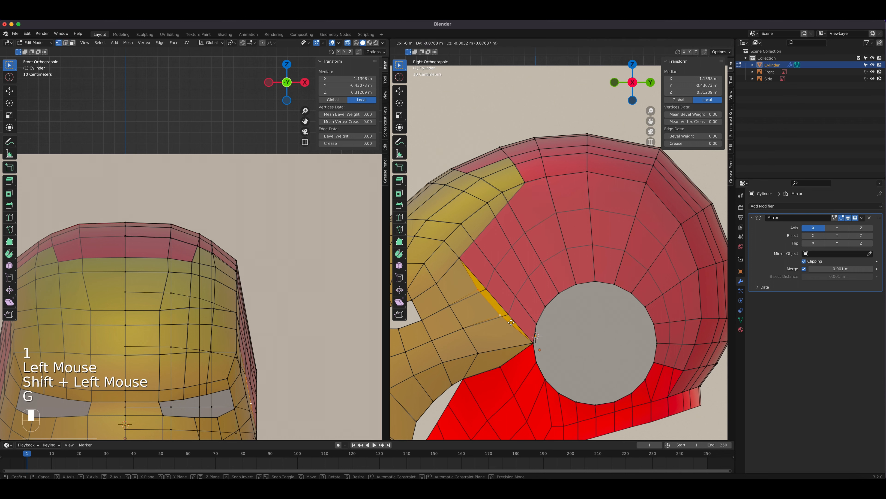
right_click(499, 332)
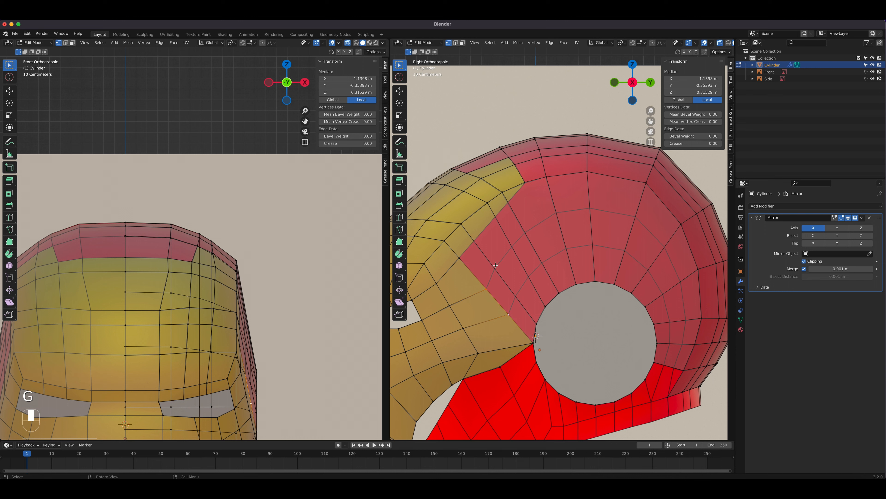
Add two evenly spaced, unslid loop cuts across the faces around the ear disc's upper and rear side, and turn off X-ray
key(ctrl+r)
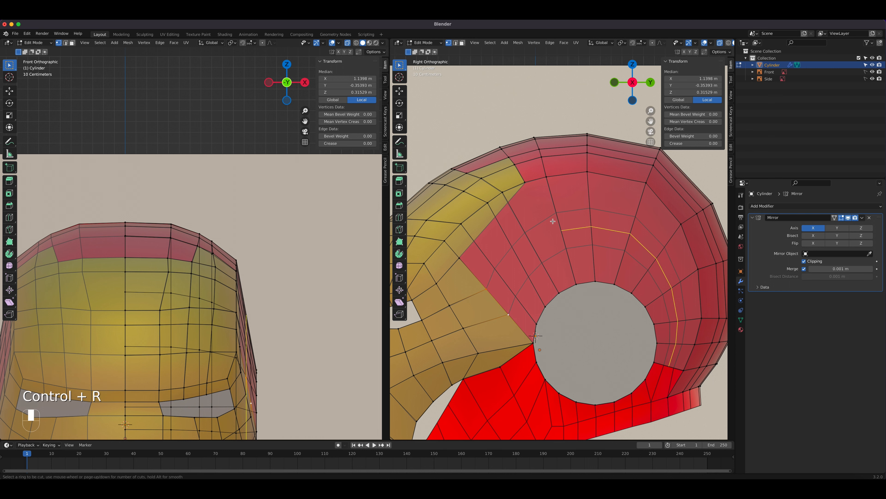
scroll(553, 221, up, 1)
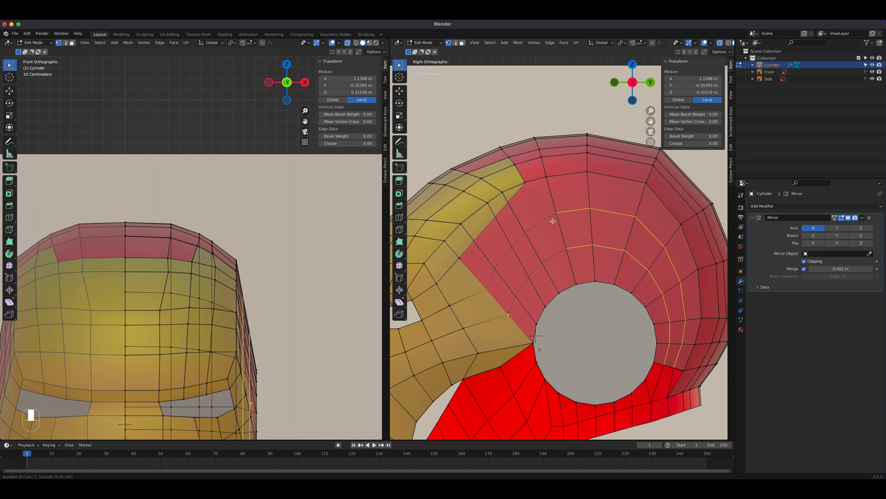
click(553, 221)
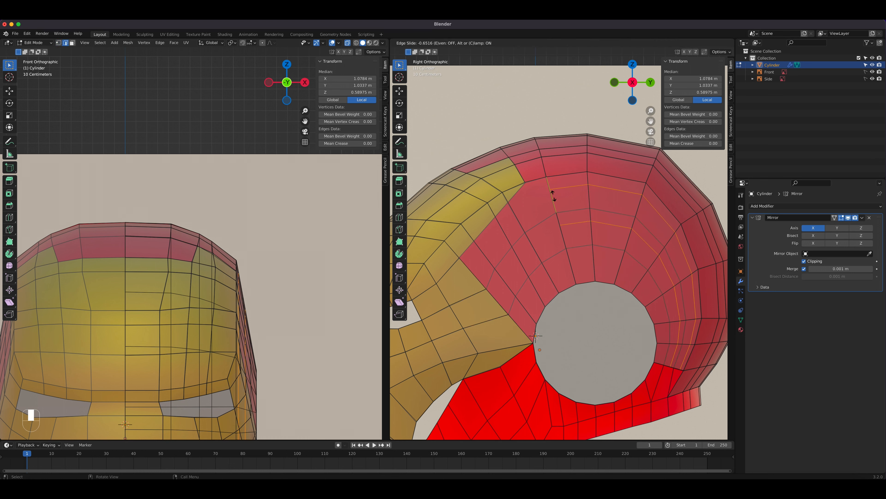
right_click(567, 204)
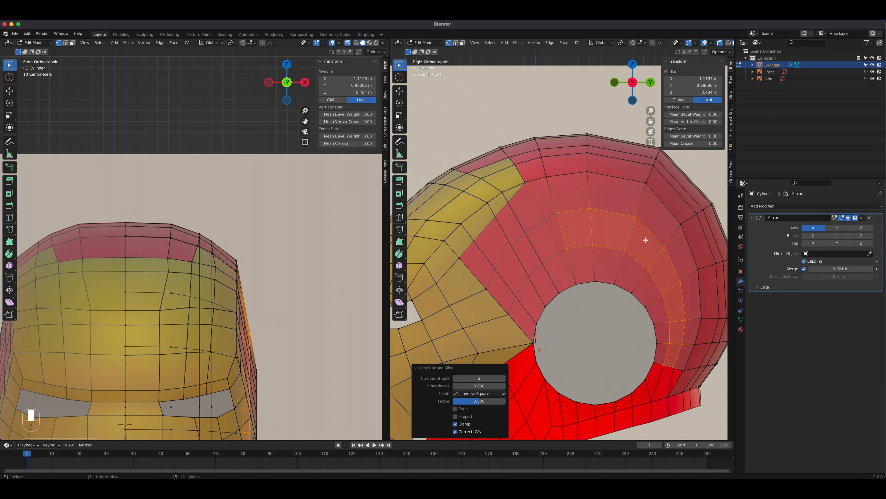
click(719, 42)
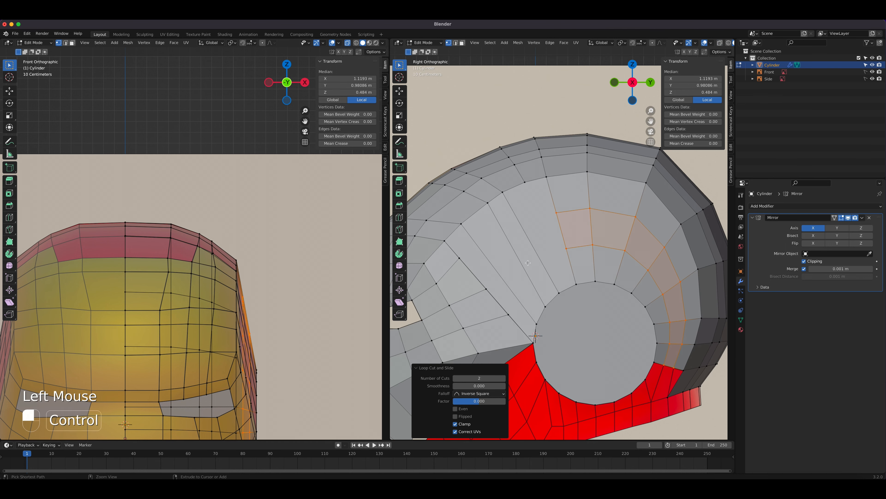
Try two loop cuts across the newly filled front strips, slid toward the ear disc by a factor of 0.225
key(ctrl+r)
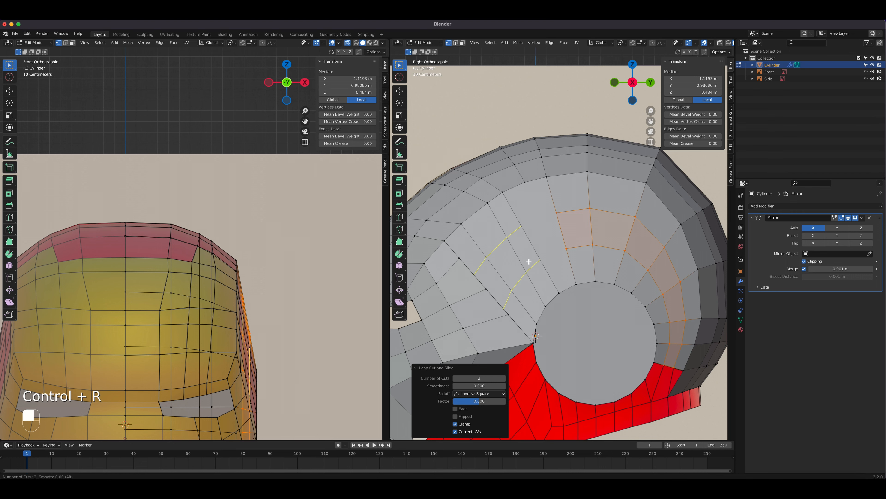
click(529, 261)
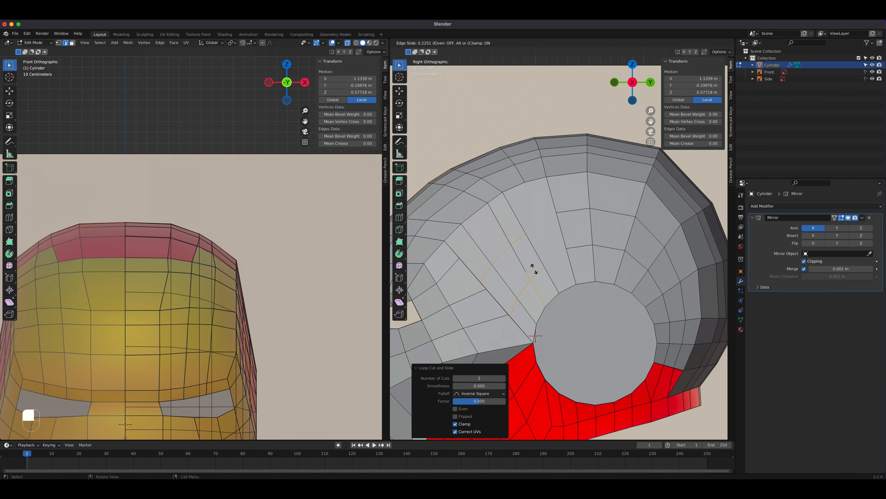
click(533, 269)
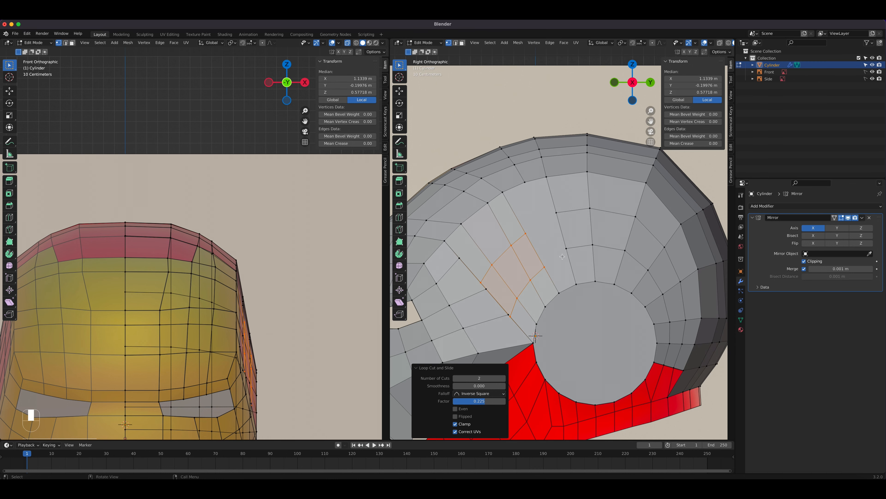
key(super+z)
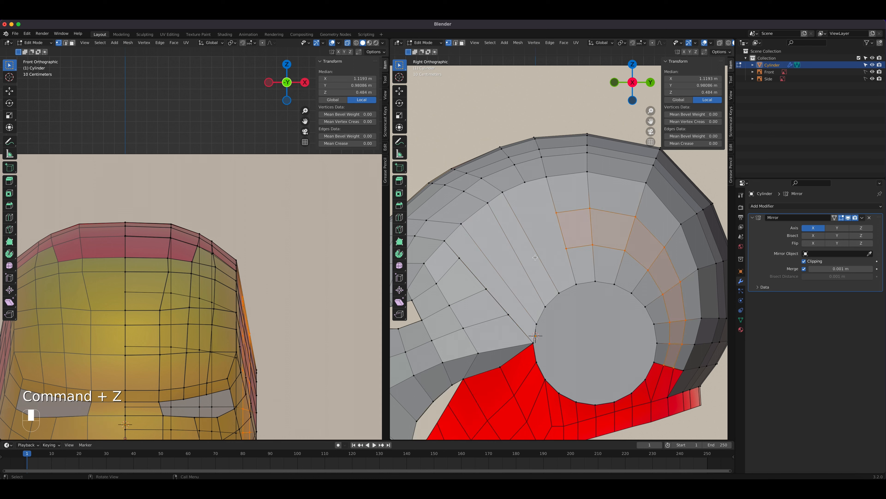
Add two evenly spaced loop cuts across the newly filled front strips without sliding them
key(ctrl+r)
click(521, 251)
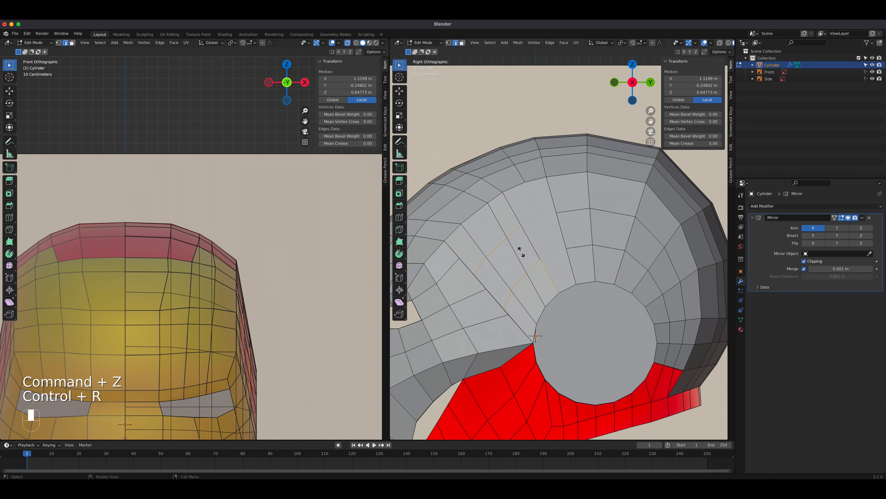
right_click(522, 249)
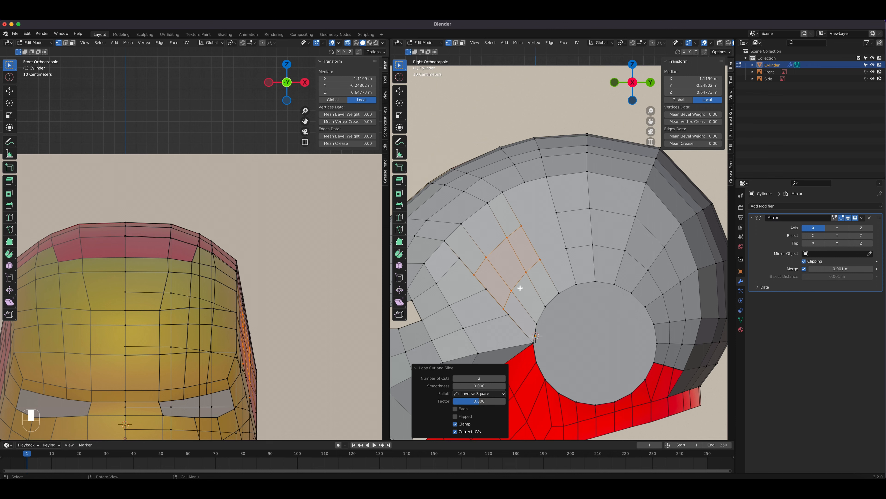
With X-ray on, merge the lower loop cut's end vertex into the neighbouring faceplate border vertex using At Last
shift+middle_drag(520, 287, 544, 211)
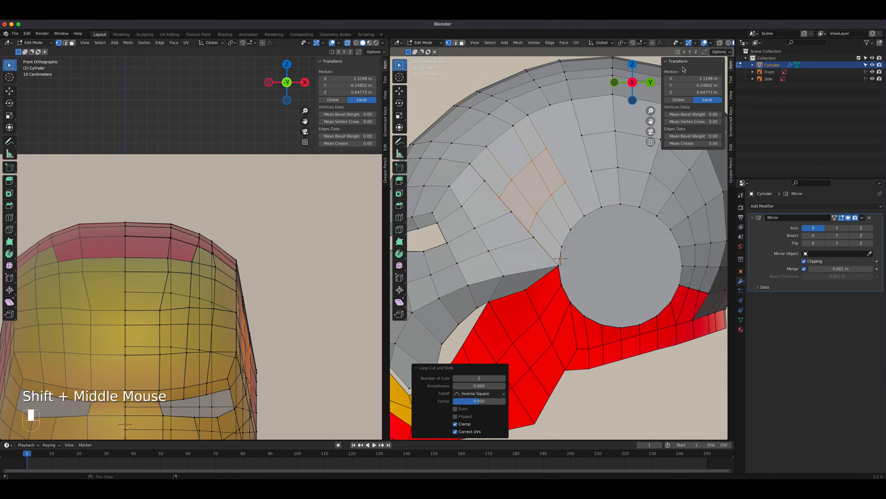
click(720, 43)
scroll(531, 222, up, 2)
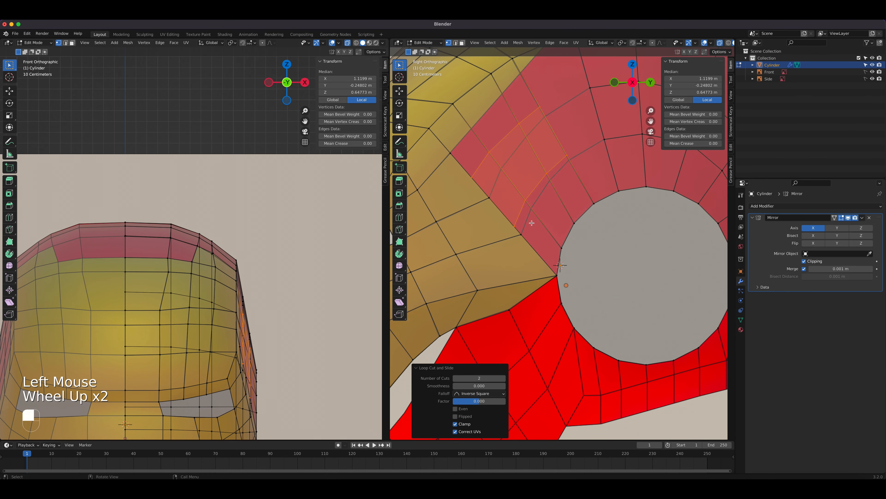
click(516, 229)
shift+click(518, 231)
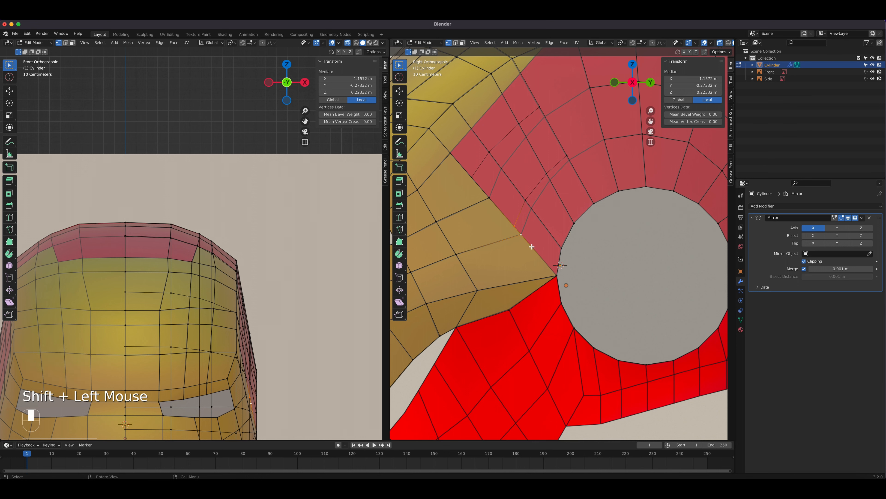
click(518, 232)
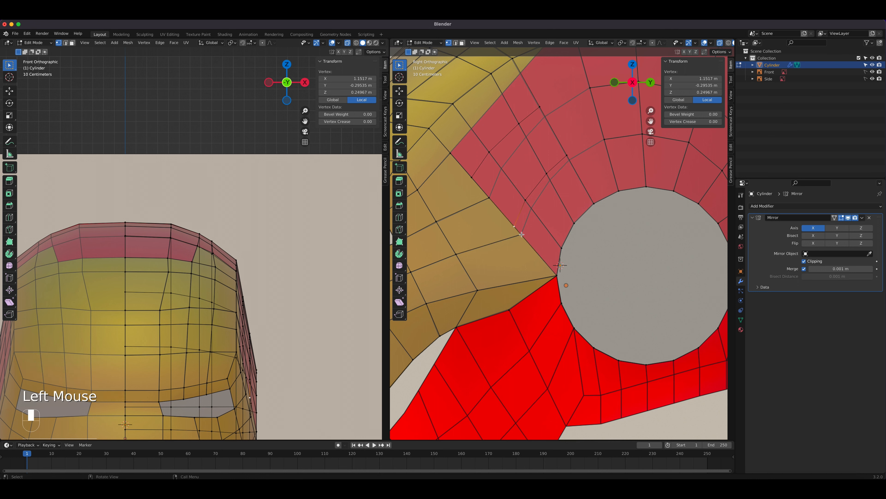
shift+click(523, 238)
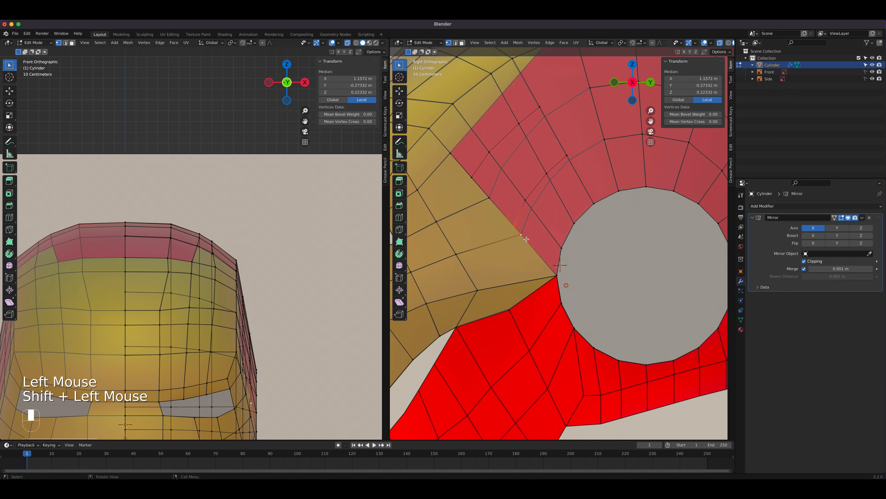
key(m)
click(527, 239)
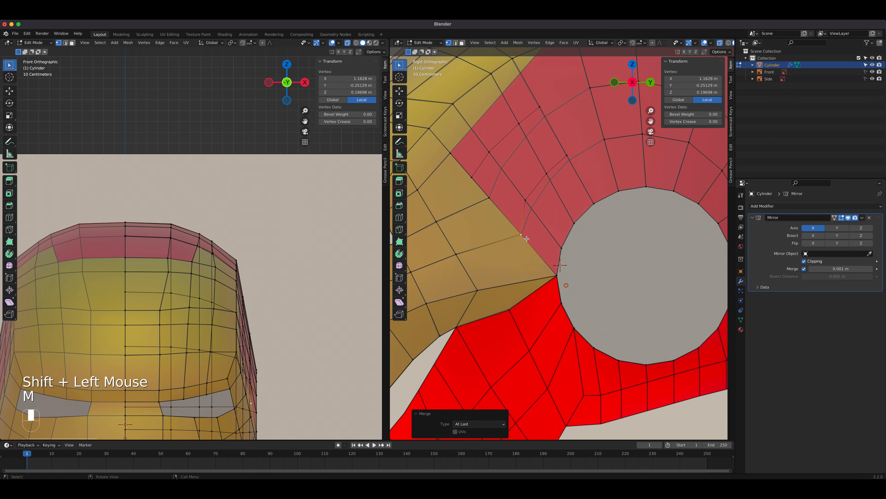
Merge the upper loop cut's end vertex into the neighbouring faceplate border vertex using At Last
click(472, 177)
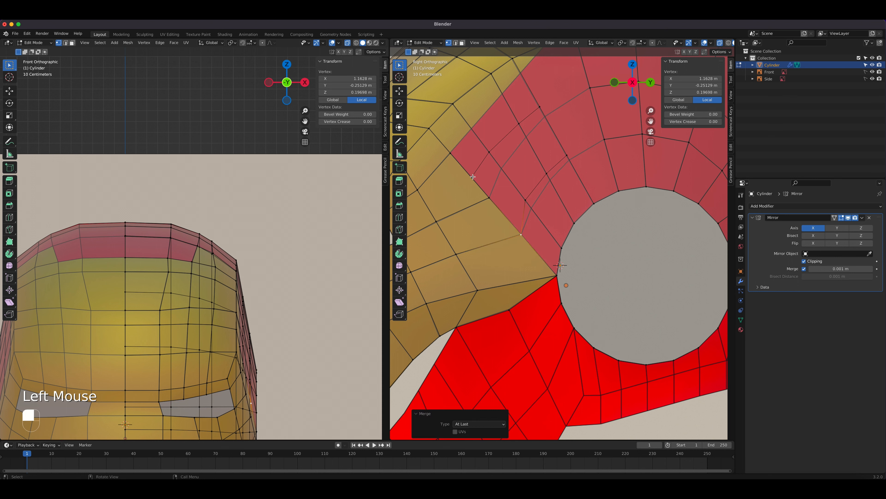
shift+click(491, 199)
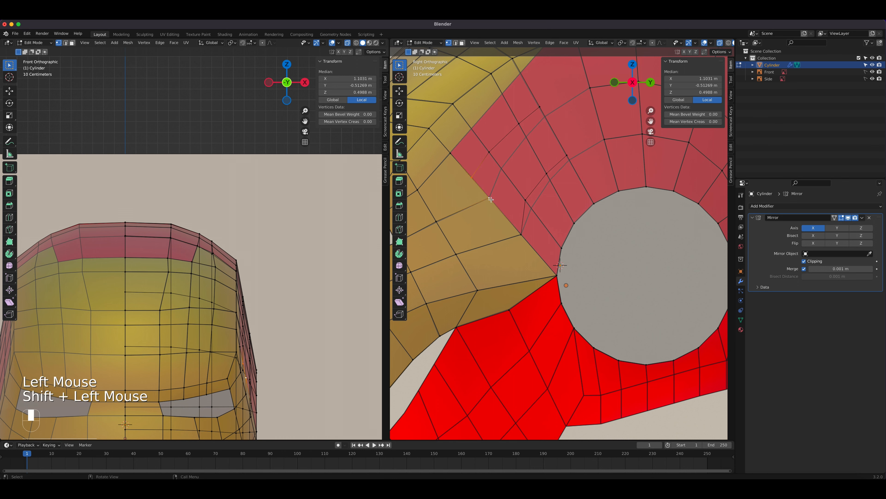
key(m)
click(491, 199)
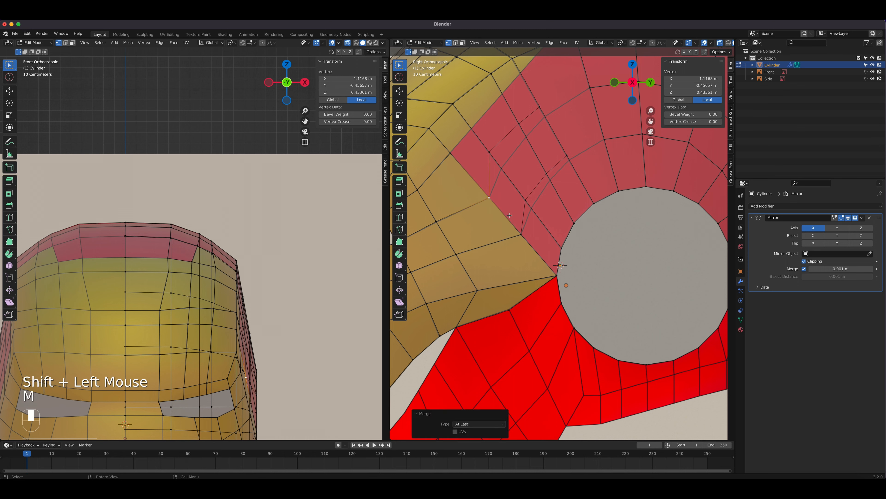
Vertex-slide the three inner-row vertices on the front strips toward the ear disc by factors of about 0.1 to 0.15
click(525, 201)
shift+middle_drag(524, 201, 526, 212)
scroll(521, 220, up, 2)
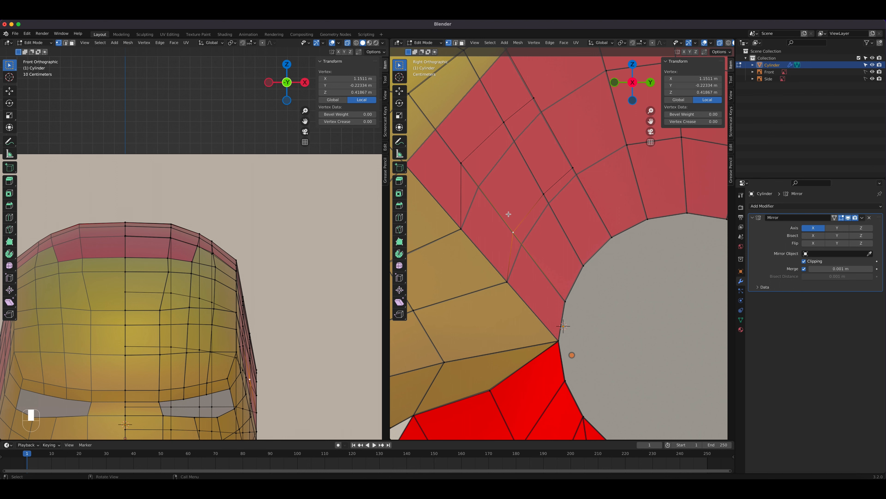
click(720, 42)
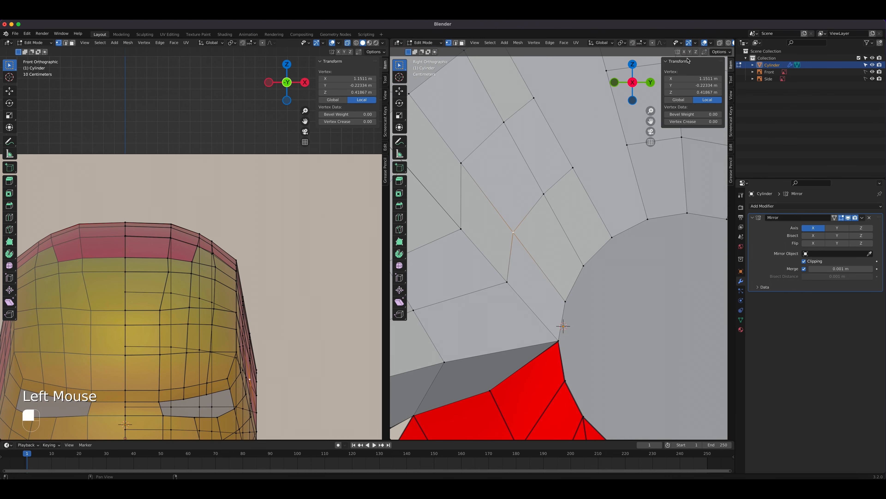
click(719, 42)
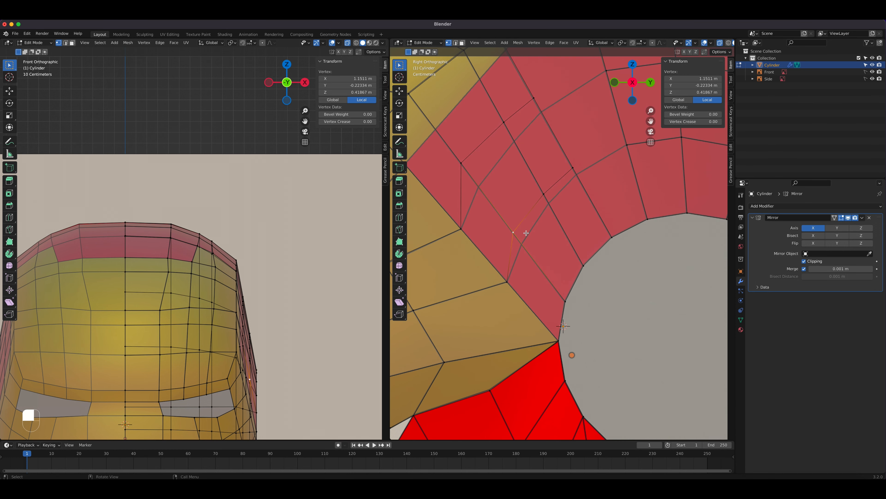
key(g)
key(g)
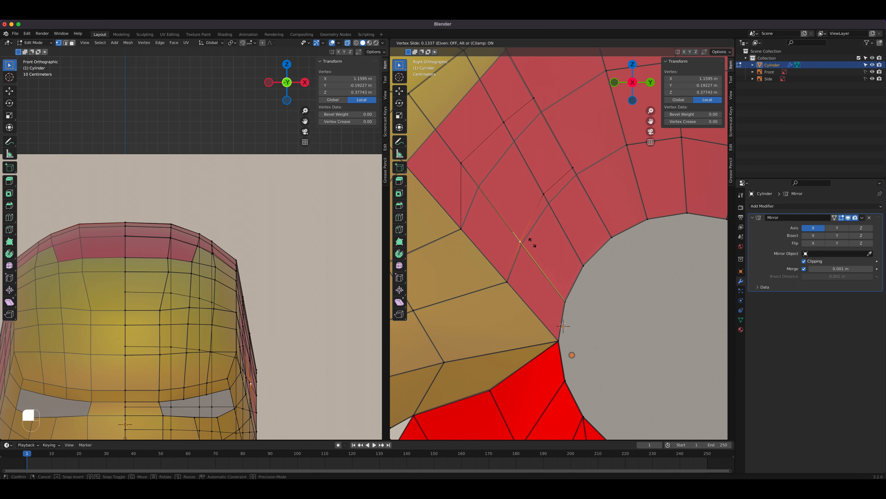
click(547, 195)
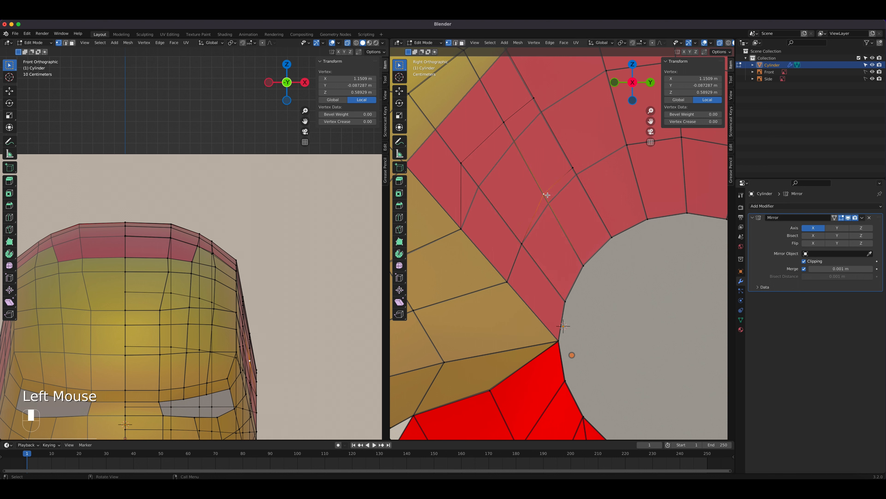
key(g)
key(g)
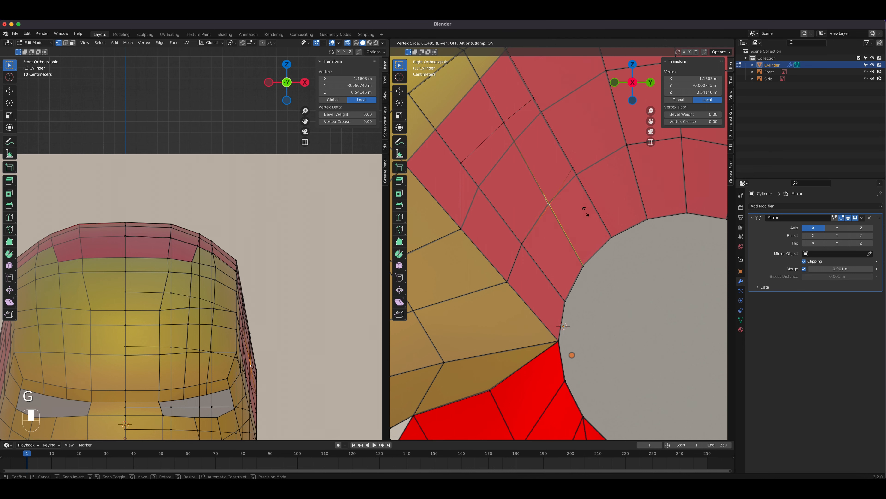
click(586, 210)
key(g)
key(g)
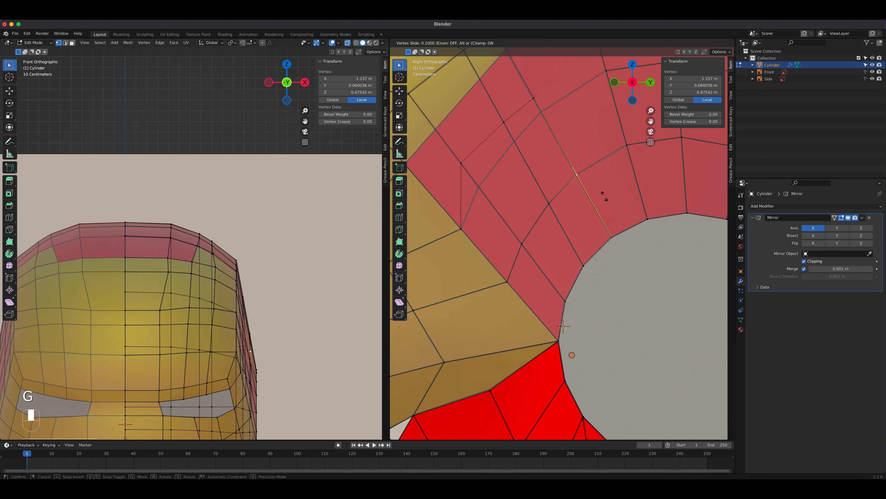
click(604, 195)
Vertex-slide the three outer-row vertices on the front strips toward the ear disc by factors of about 0.18, 0.25 and 0.29
click(544, 109)
key(g)
key(g)
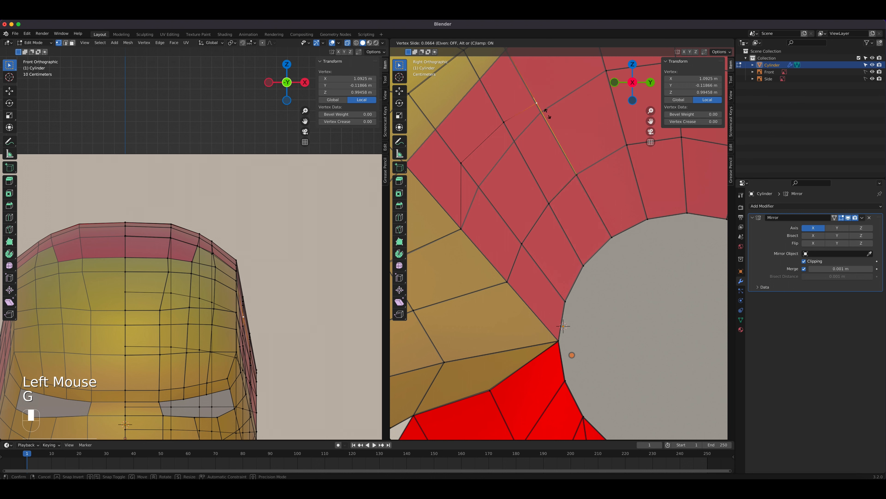
click(505, 120)
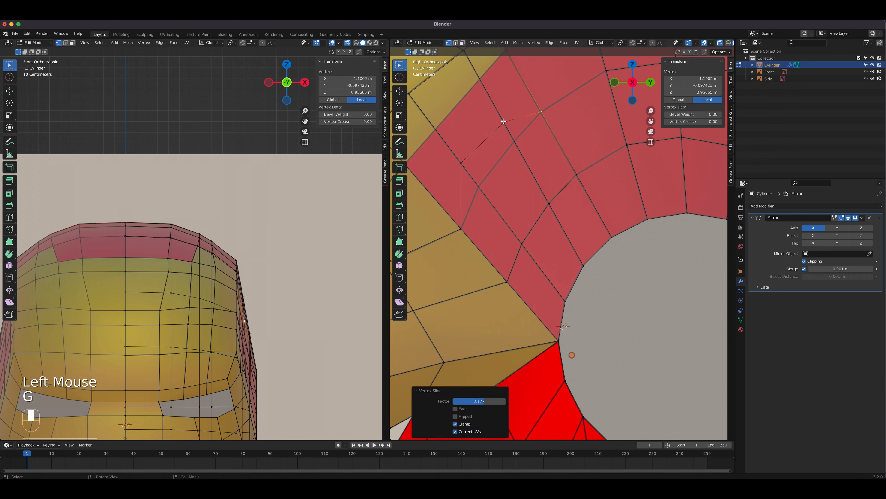
click(516, 135)
key(g)
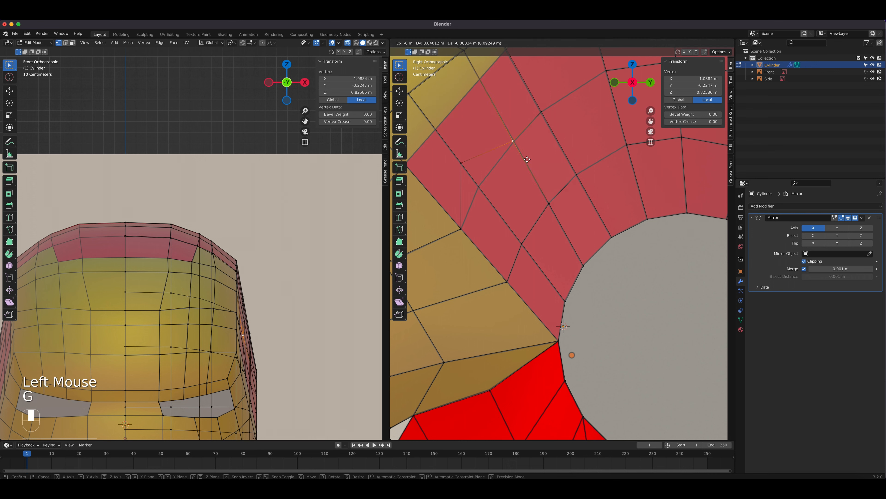
key(g)
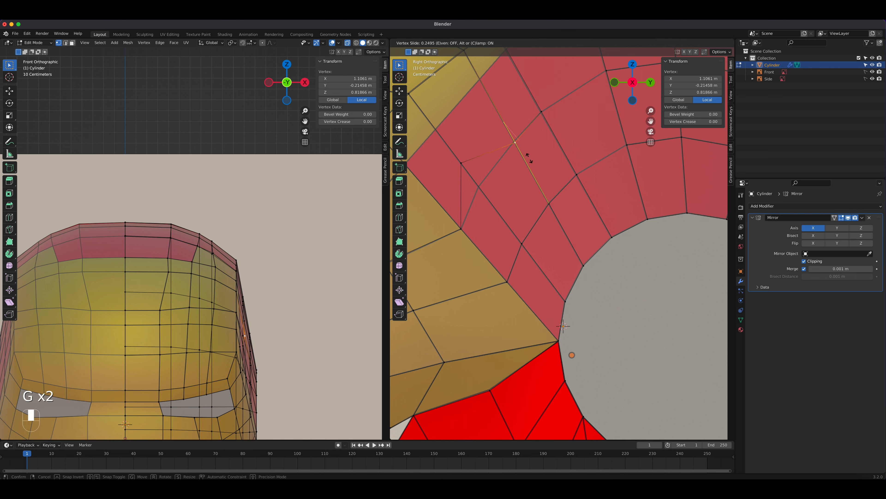
click(528, 157)
key(g)
key(g)
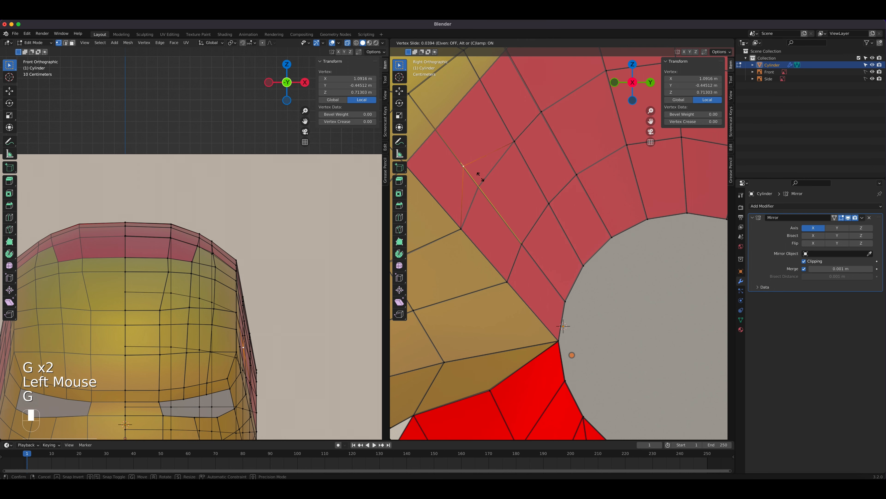
click(497, 196)
scroll(513, 227, down, 2)
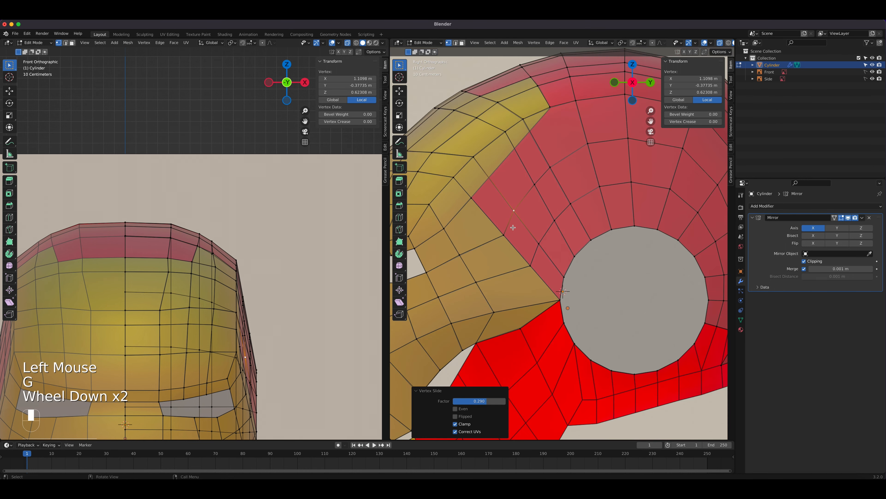
Turn off X-ray and knife-cut an edge joining the outer row's rear end vertex to the matching loop vertex above the ear disc
click(719, 45)
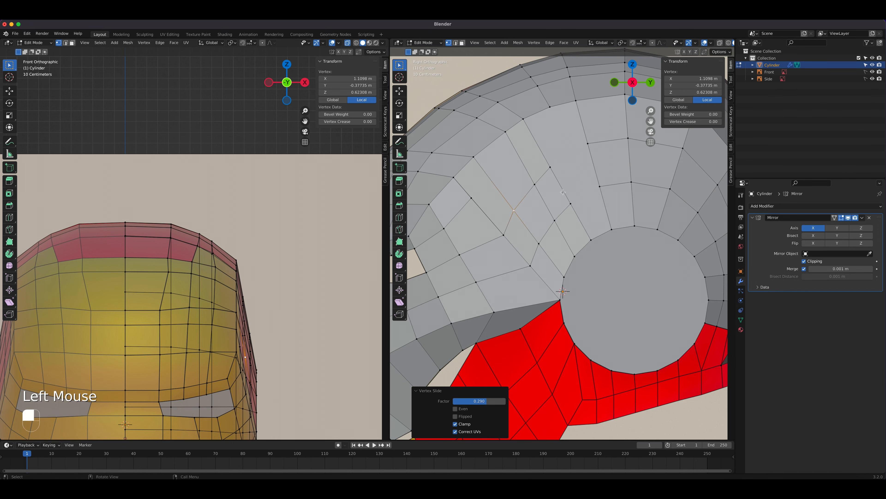
scroll(563, 192, up, 2)
shift+middle_drag(562, 192, 531, 237)
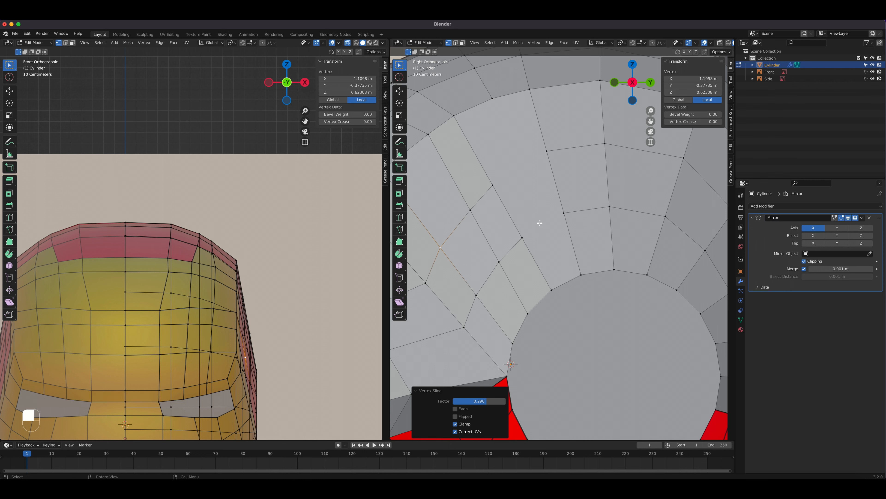
key(k)
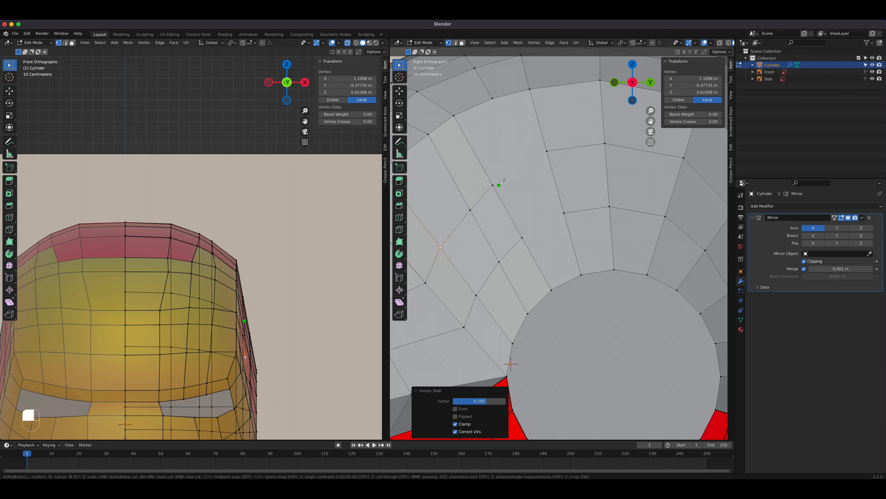
click(492, 184)
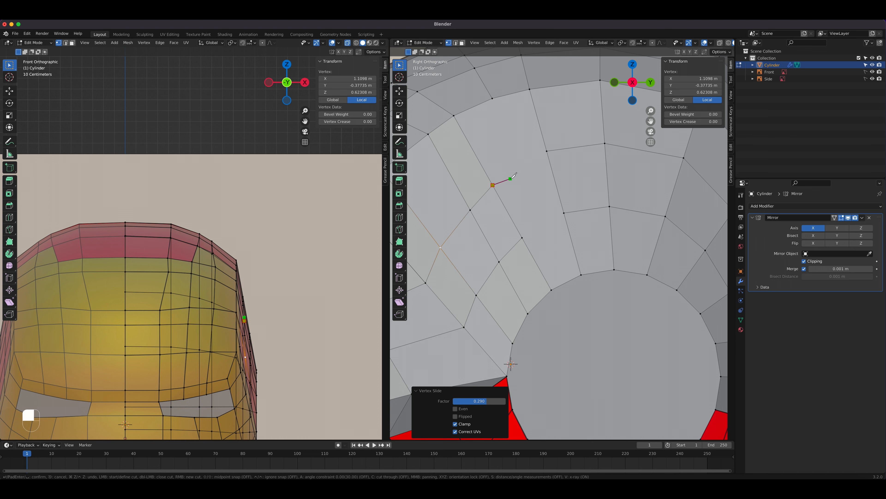
click(548, 150)
key(Return)
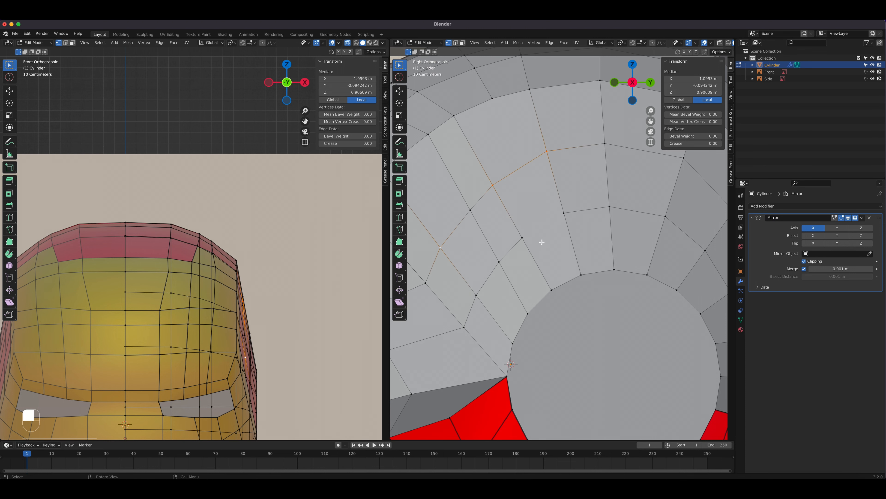
Knife-cut a second edge joining the inner row's rear end vertex to the matching loop vertex above the ear disc
key(k)
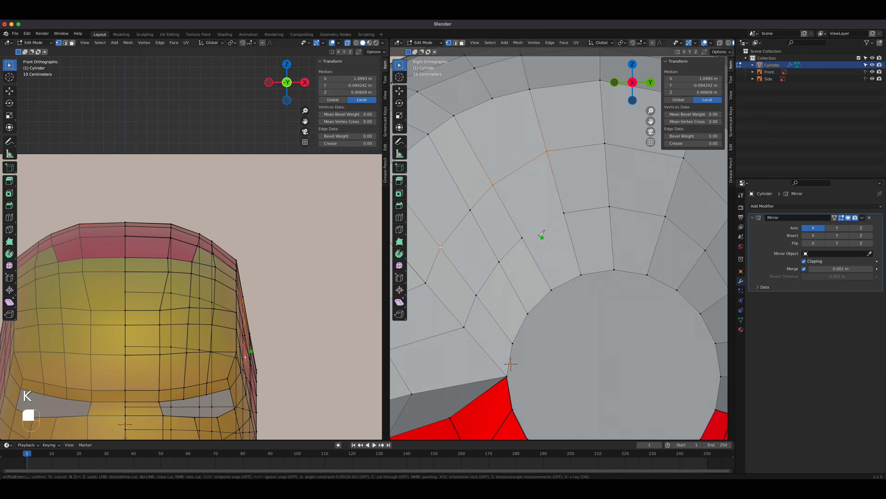
click(522, 238)
click(563, 213)
key(Return)
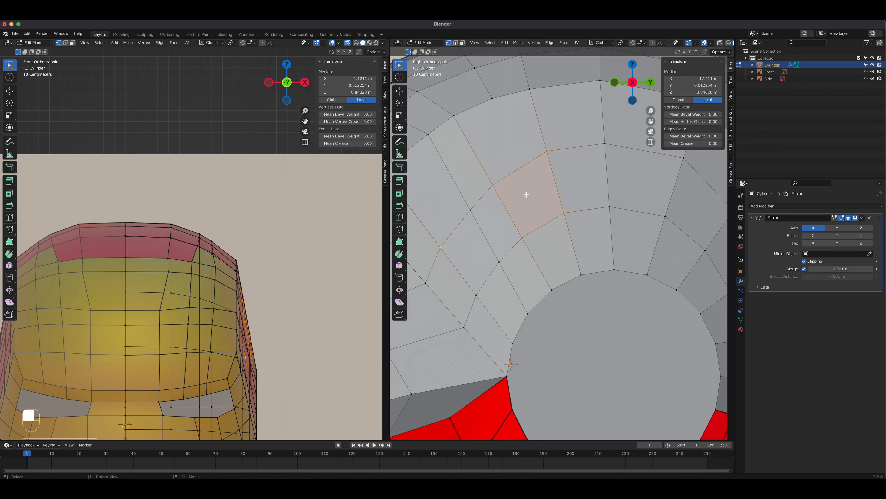
Inspect the connected side faces with and without X-ray and in perspective, ending in the right orthographic view
scroll(525, 262, down, 2)
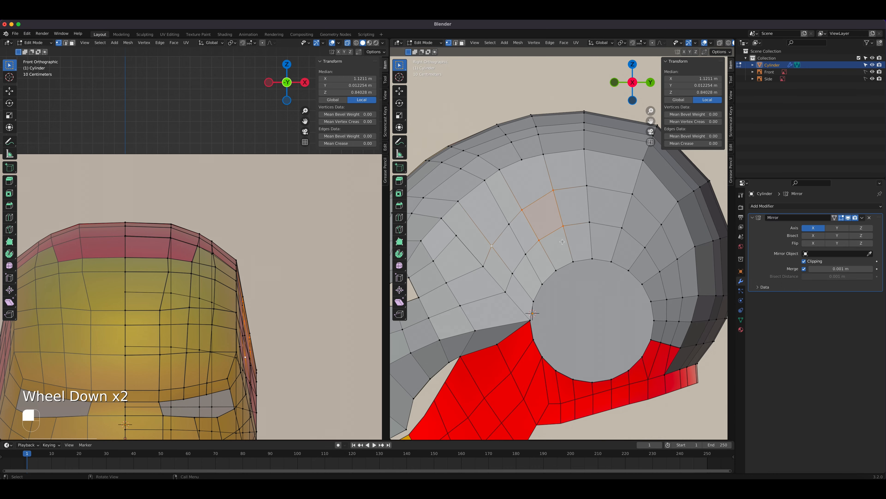
click(719, 43)
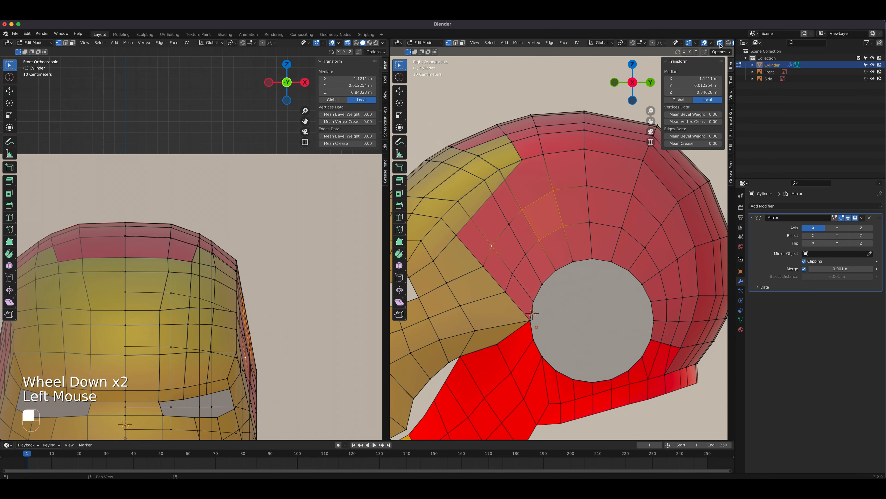
click(719, 42)
mouse_move(544, 244)
middle_down()
mouse_move(558, 252)
mouse_move(516, 257)
mouse_move(552, 261)
middle_up()
scroll(557, 252, down, 3)
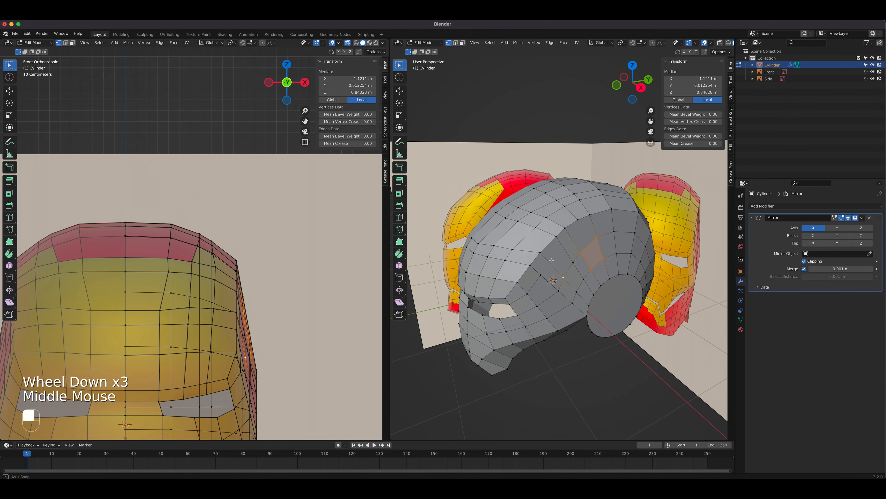
key(KP_3)
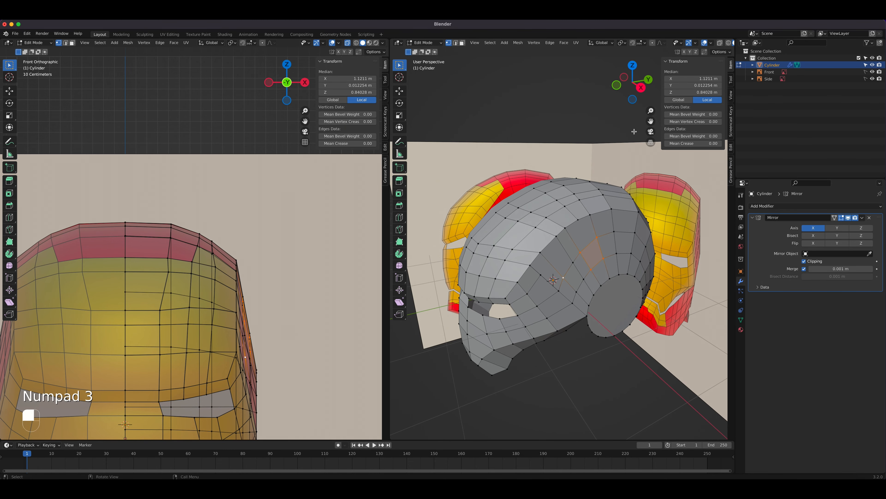
key(KP_3)
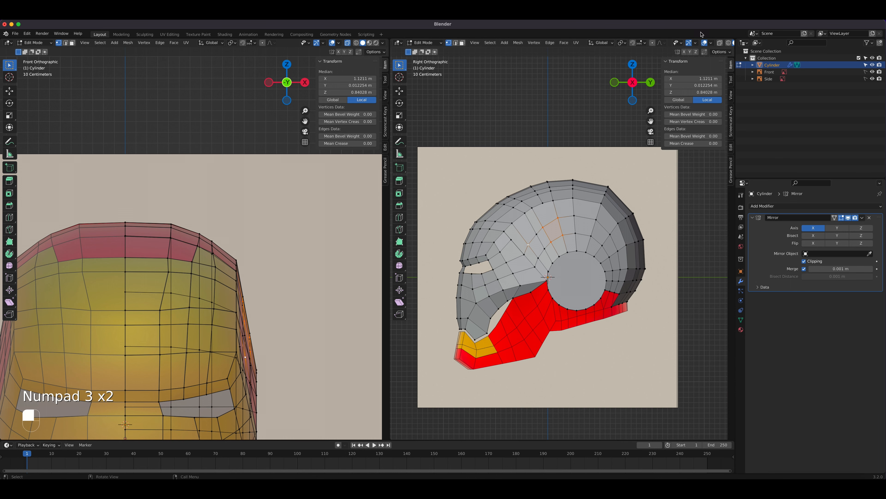
With X-ray on, knife-cut along the gold-red colour boundary from the faceplate's rear side corner up to its upper corner
click(720, 42)
scroll(459, 234, up, 4)
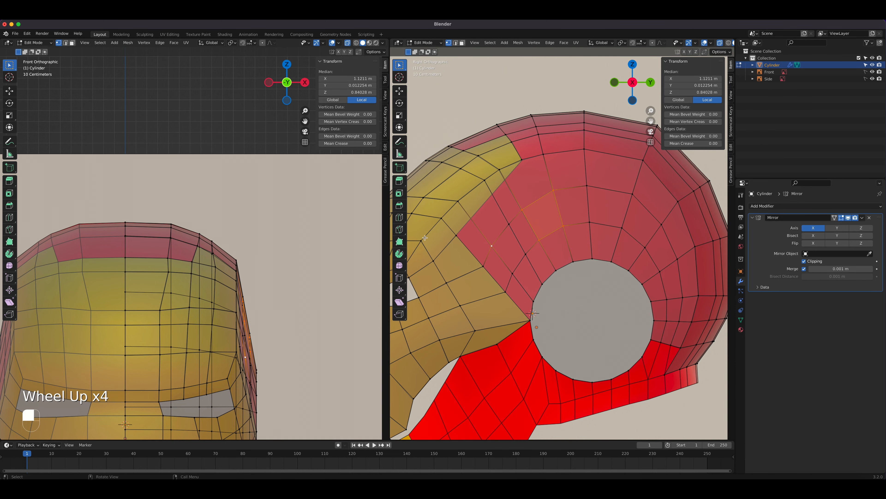
key(k)
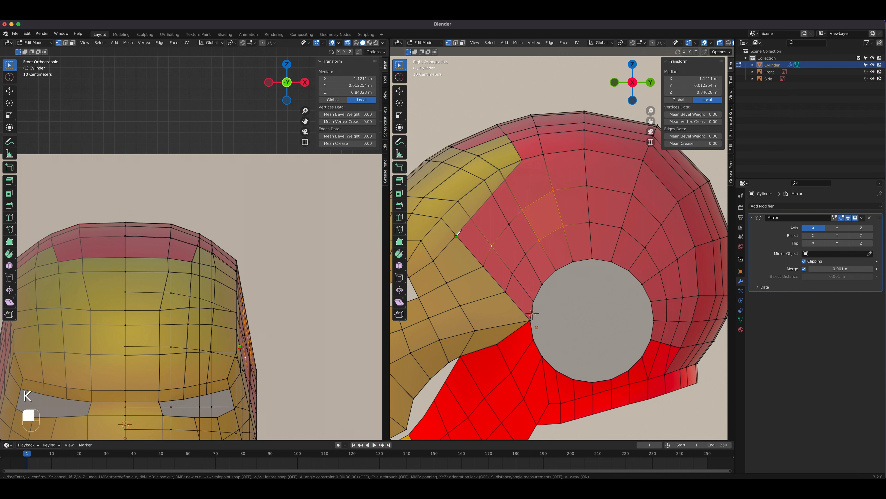
click(456, 235)
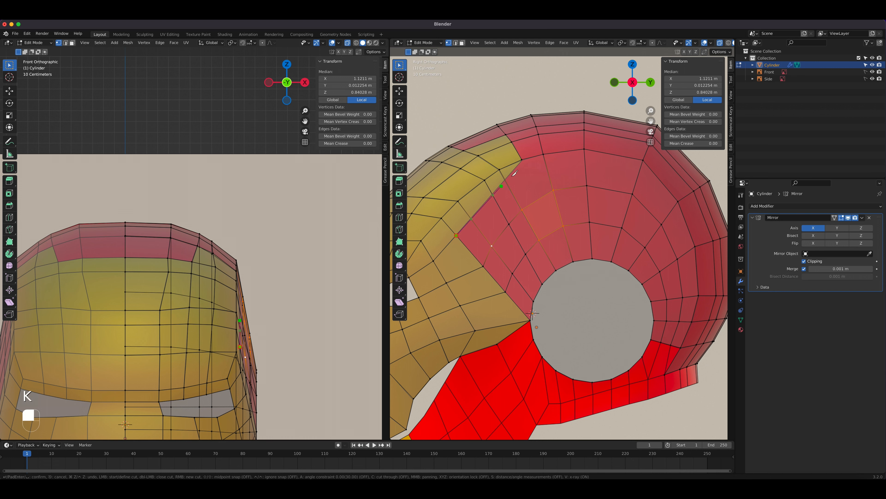
click(522, 159)
key(Return)
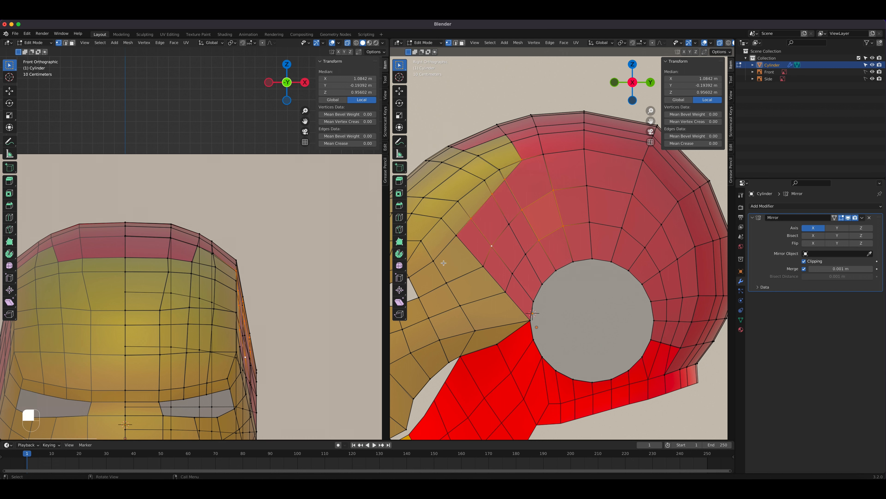
Turn off X-ray in the side view and examine the faceplate's lower edge and the chin from the side, in perspective and from the front
scroll(628, 274, down, 2)
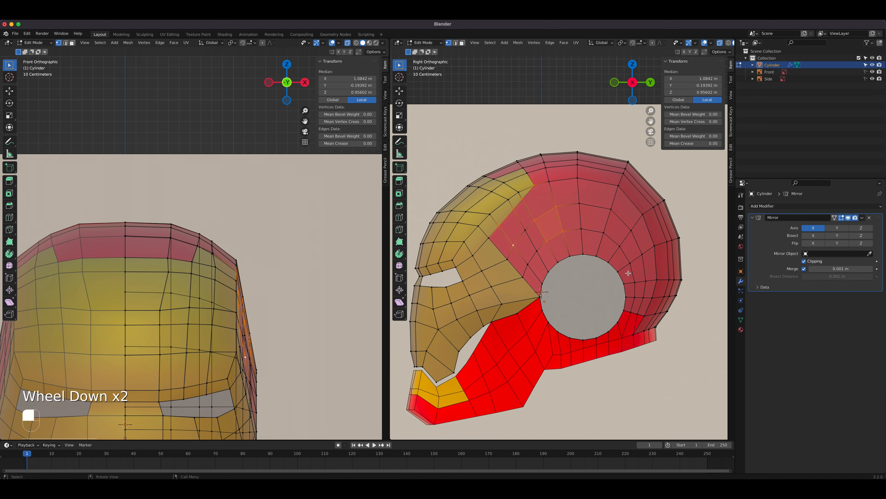
click(720, 42)
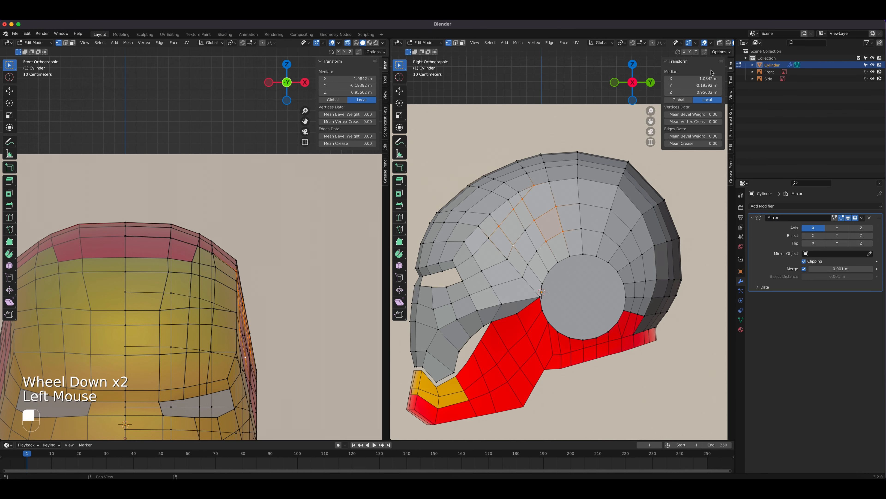
shift+middle_drag(567, 272, 530, 188)
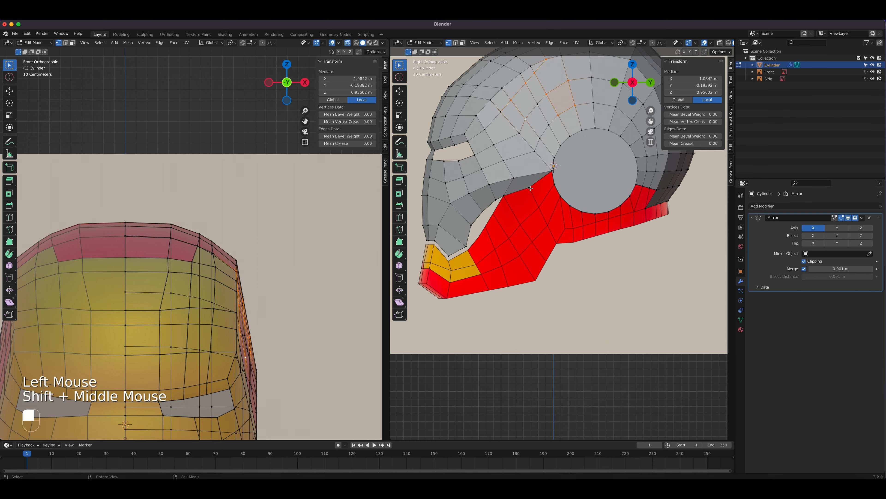
middle_drag(455, 259, 478, 259)
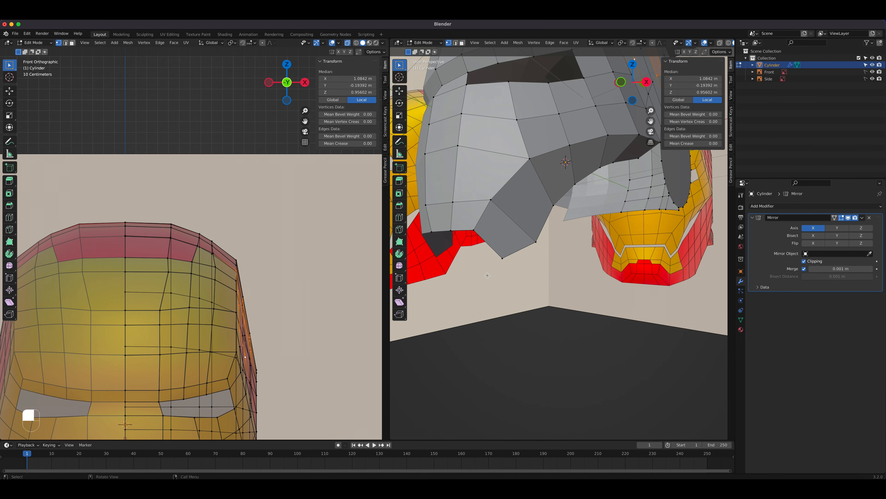
key(KP_3)
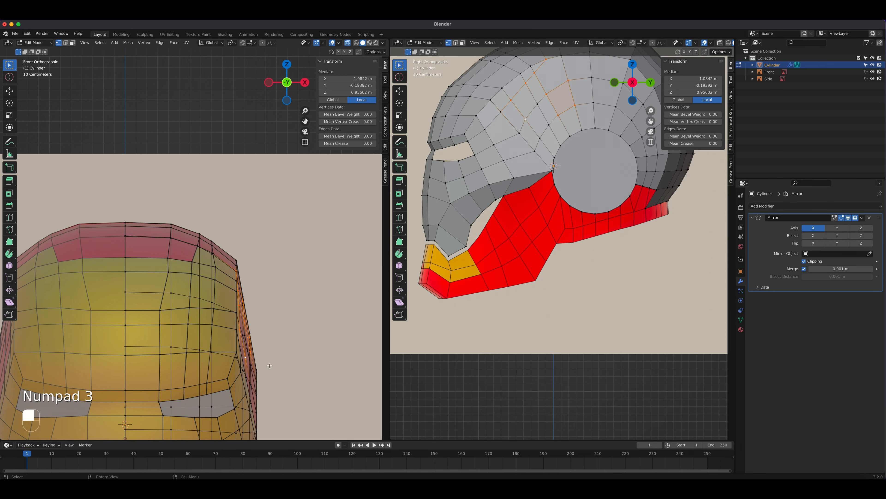
scroll(216, 311, up, 1)
scroll(217, 310, down, 2)
shift+middle_drag(218, 312, 228, 194)
scroll(229, 193, up, 4)
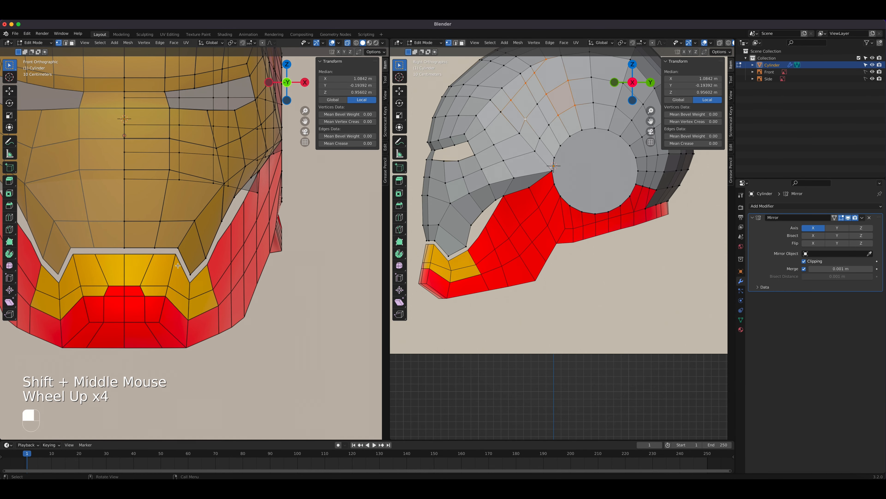
key(2)
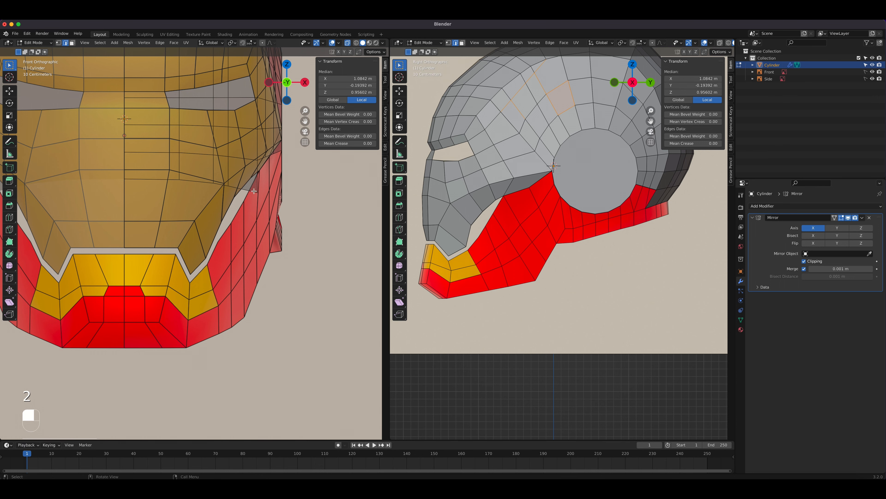
shift+middle_drag(134, 164, 196, 139)
scroll(211, 257, up, 1)
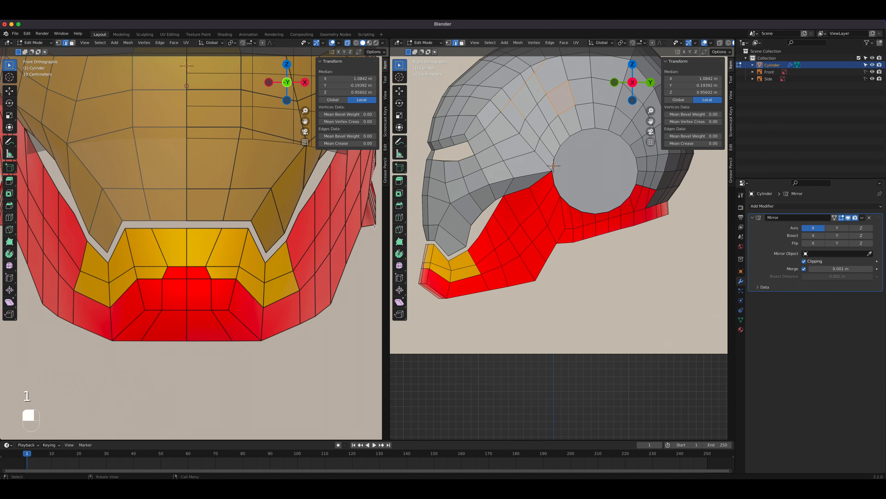
key(1)
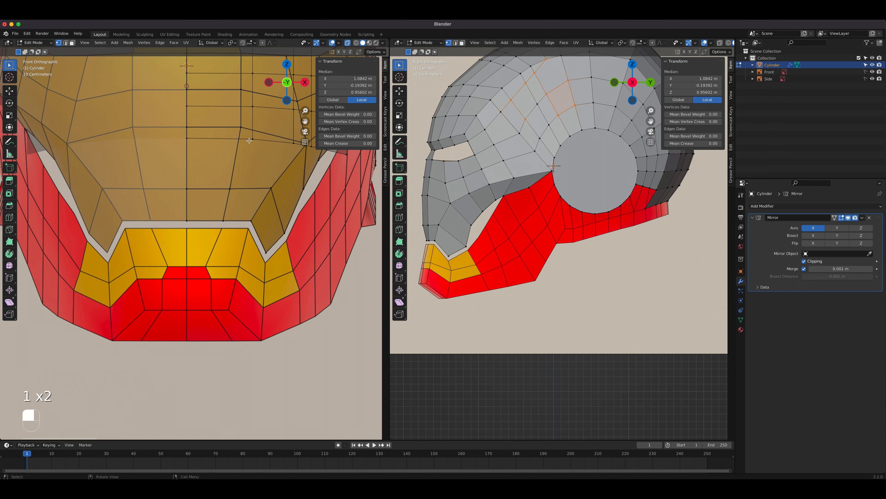
click(241, 128)
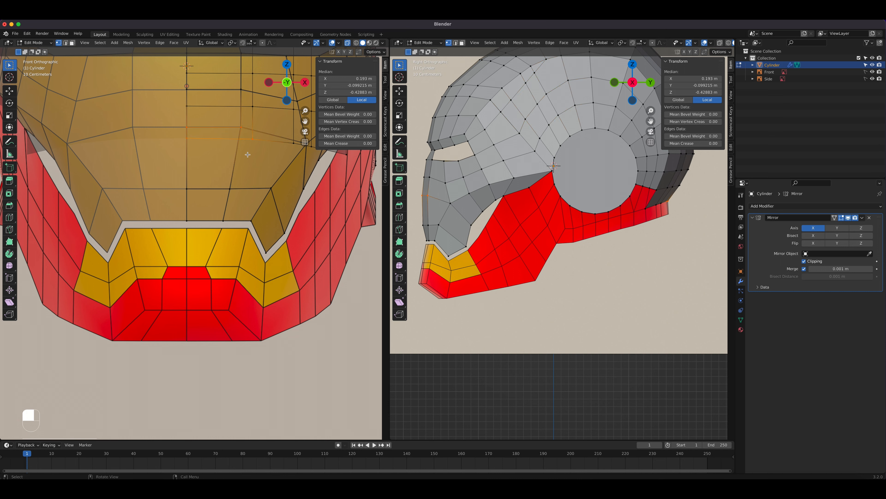
key(g)
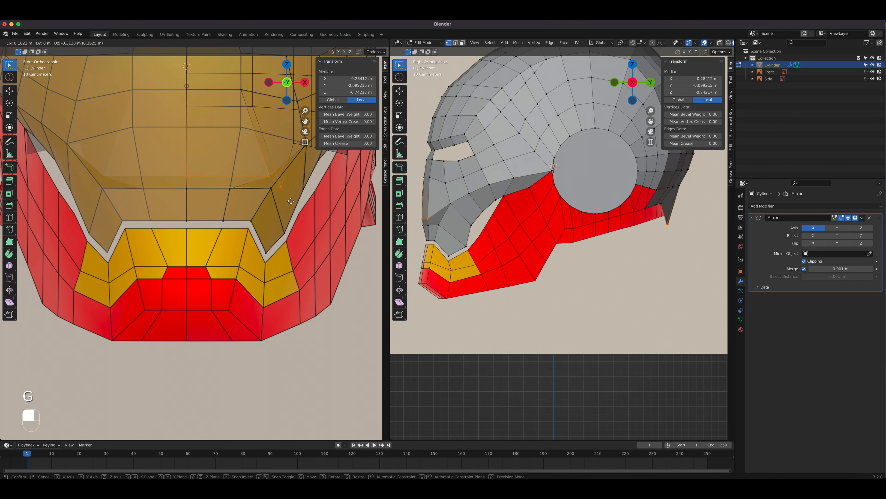
right_click(323, 219)
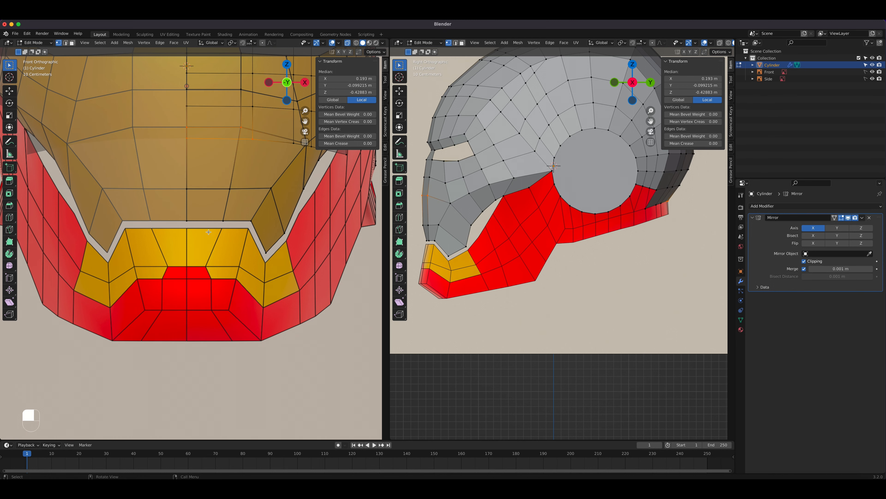
In the front view, extrude the faceplate's lower edges from the centre to the outer notch about 0.57 m down to the chin's bottom
key(2)
click(198, 220)
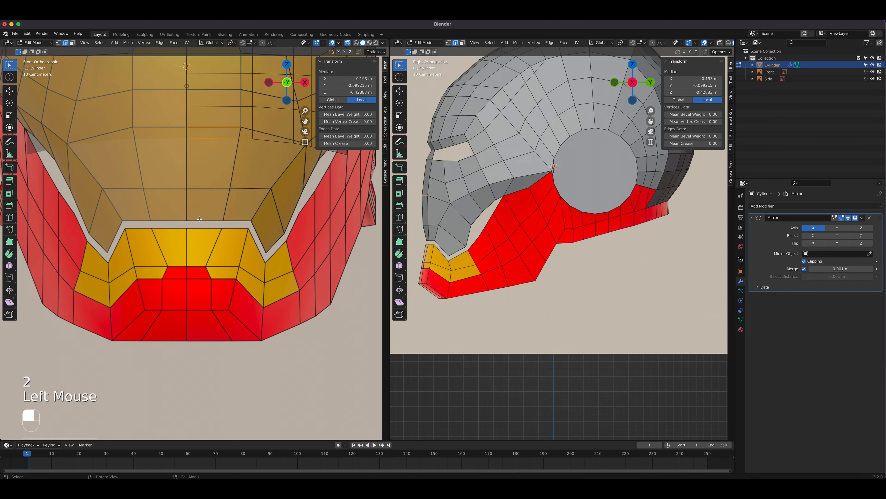
shift+click(238, 222)
scroll(238, 222, up, 2)
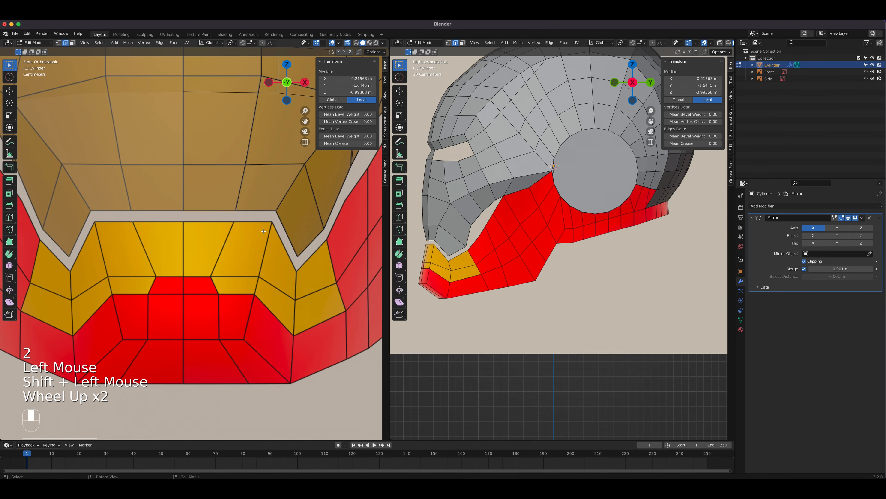
shift+click(247, 210)
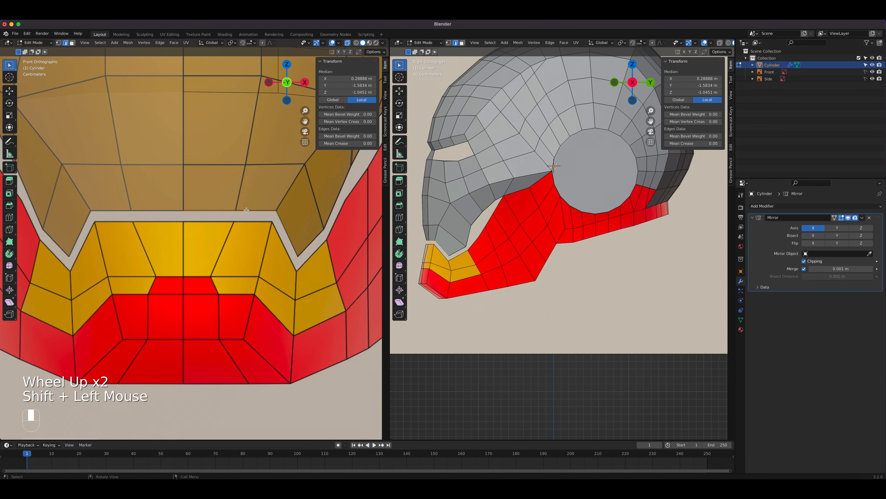
key(e)
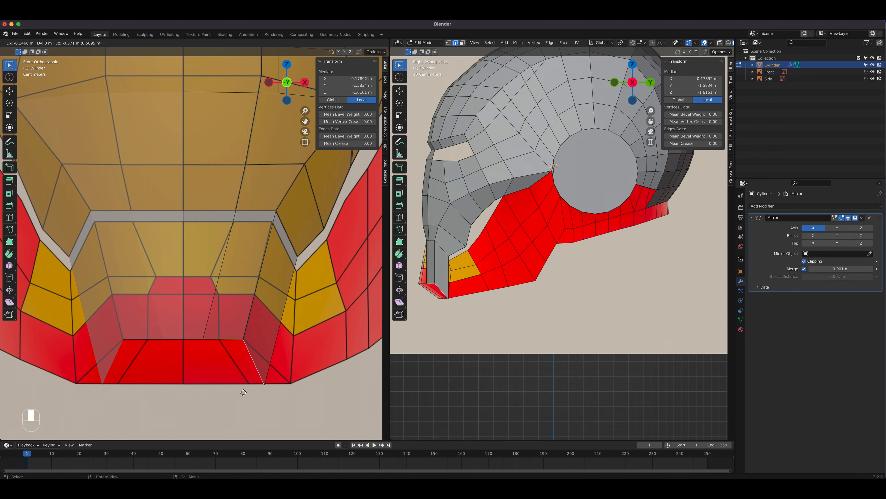
click(244, 392)
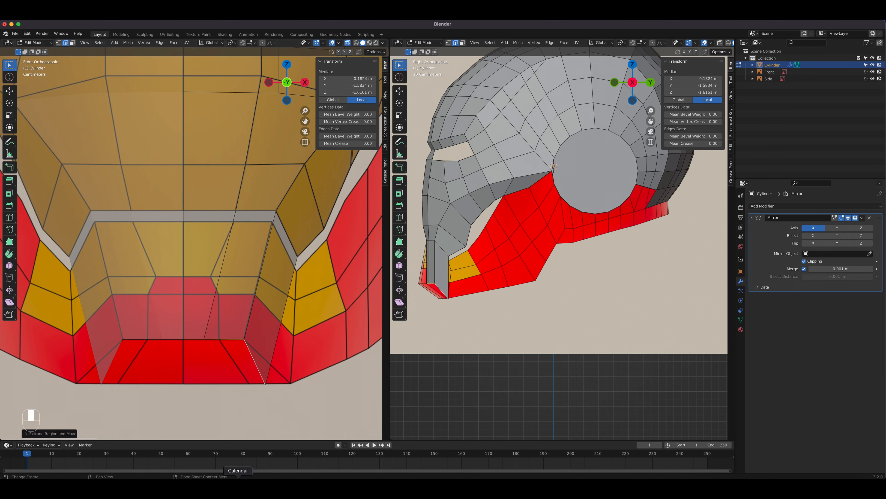
Move the extruded chin strip's inner and outer bottom vertices outward onto the reference lines in the front view
key(1)
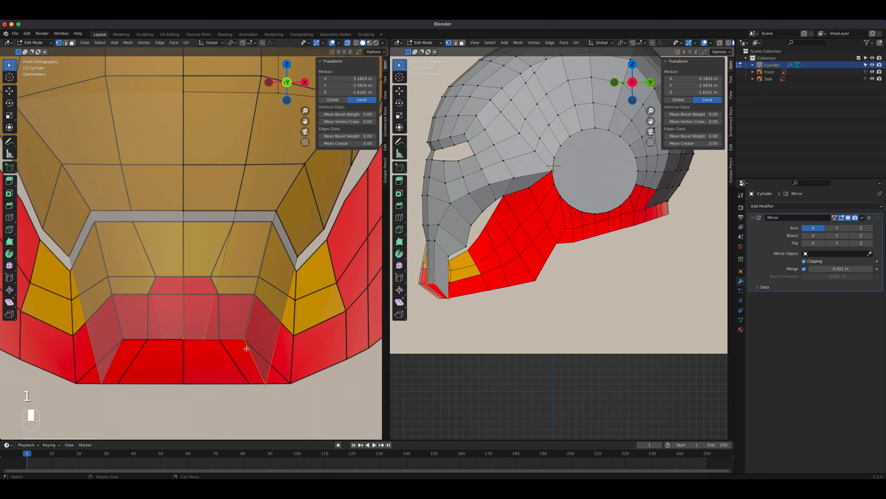
click(204, 339)
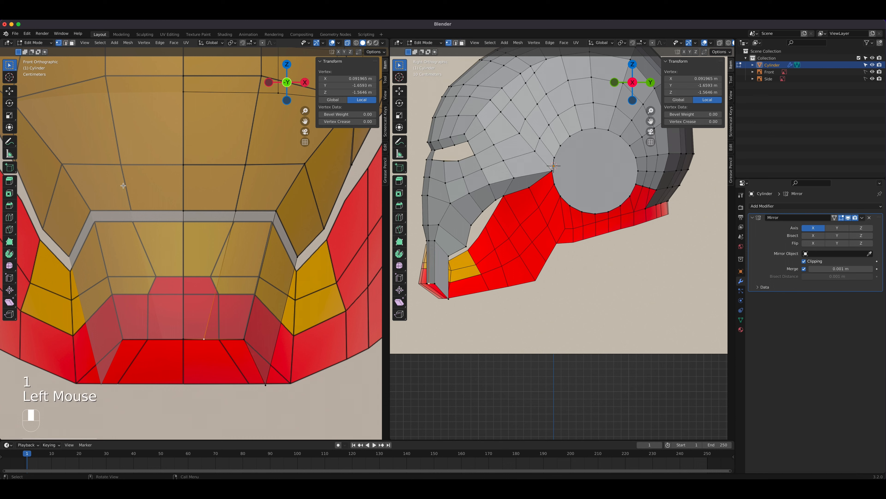
click(9, 91)
drag(281, 338, 297, 338)
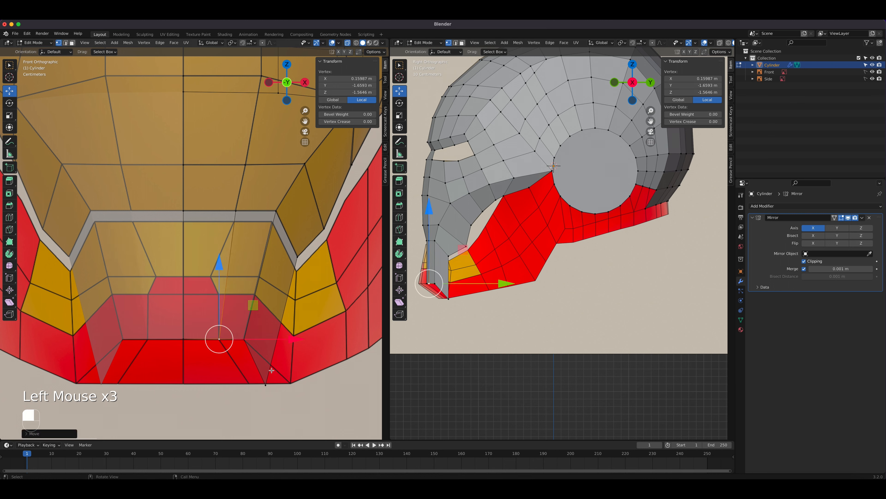
click(266, 385)
drag(338, 388, 355, 381)
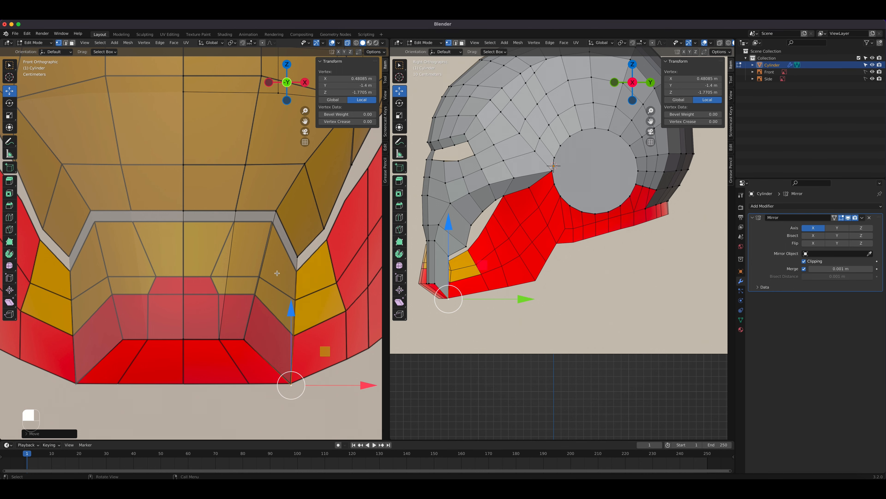
Nudge the faceplate vertex at the upper corner of the chin notch to match the front reference
shift+middle_drag(277, 273, 263, 296)
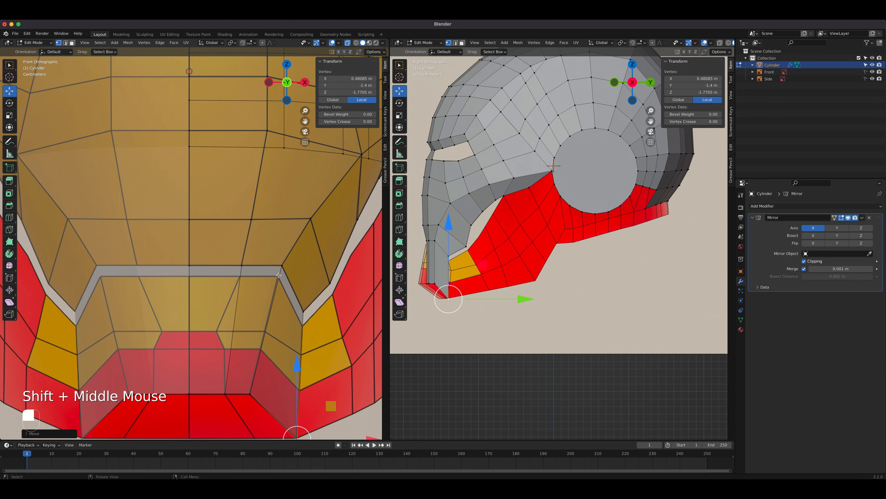
click(280, 268)
drag(352, 267, 351, 266)
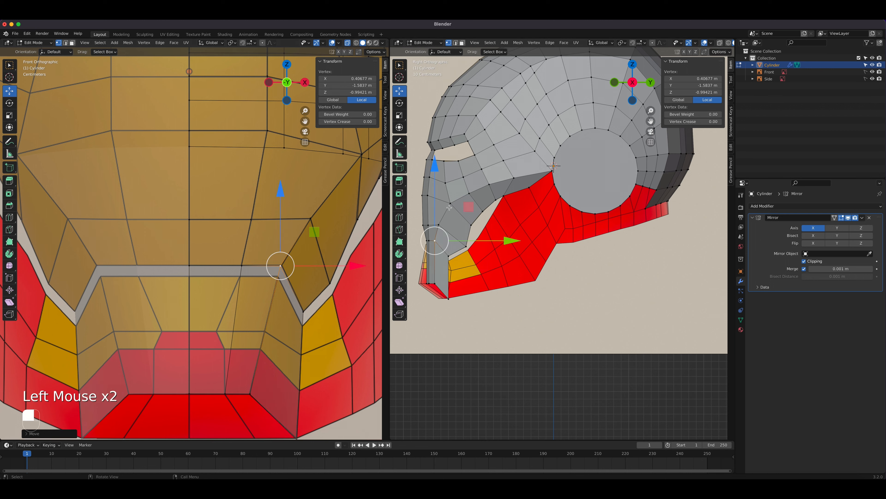
With X-ray on in the side view, move the chin strip's front bottom vertices forward by about 0.108 m onto the reference's front corner
scroll(553, 166, up, 2)
shift+middle_drag(554, 167, 715, 80)
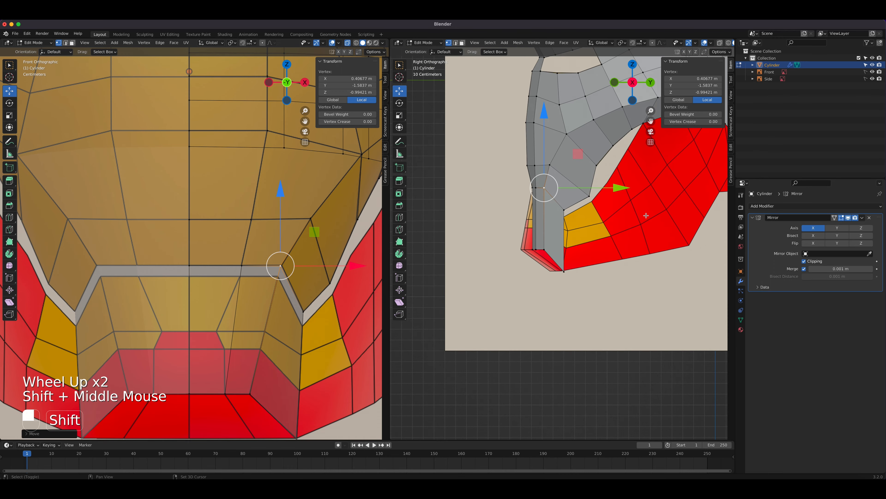
click(719, 43)
scroll(561, 189, up, 5)
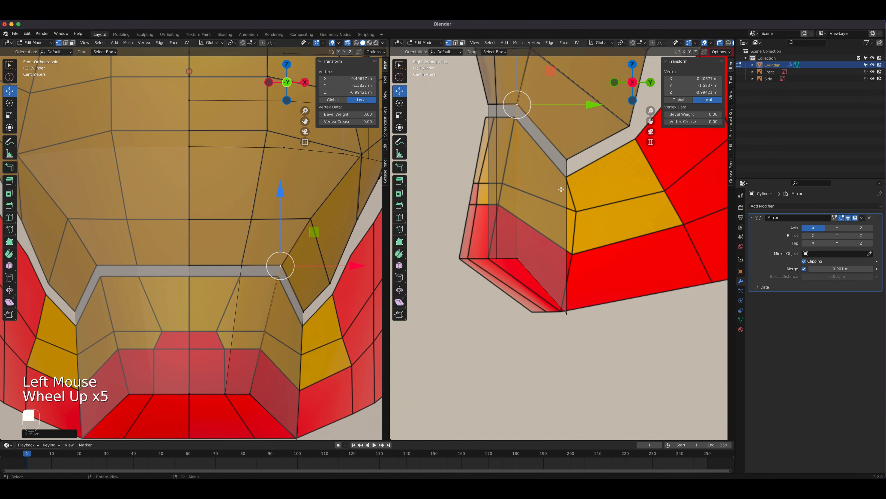
drag(482, 253, 547, 260)
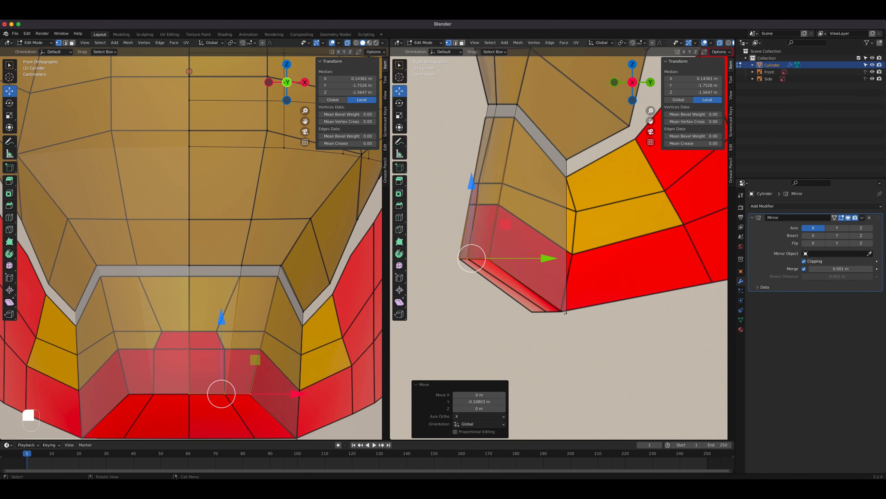
Shift the chin strip's rear bottom vertex slightly forward and up onto the reference corner in the side view
click(567, 312)
drag(648, 312, 643, 311)
click(561, 240)
drag(560, 240, 560, 237)
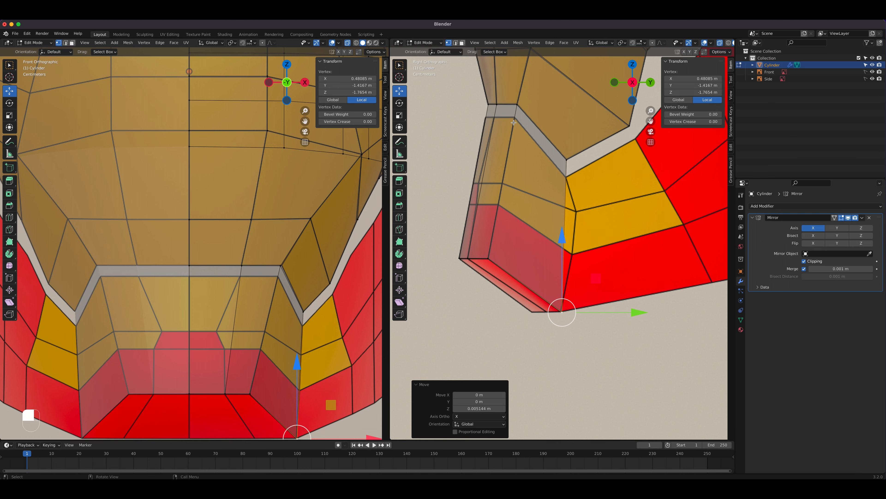
Add two horizontal loop cuts across the extruded chin strip
key(ctrl+r)
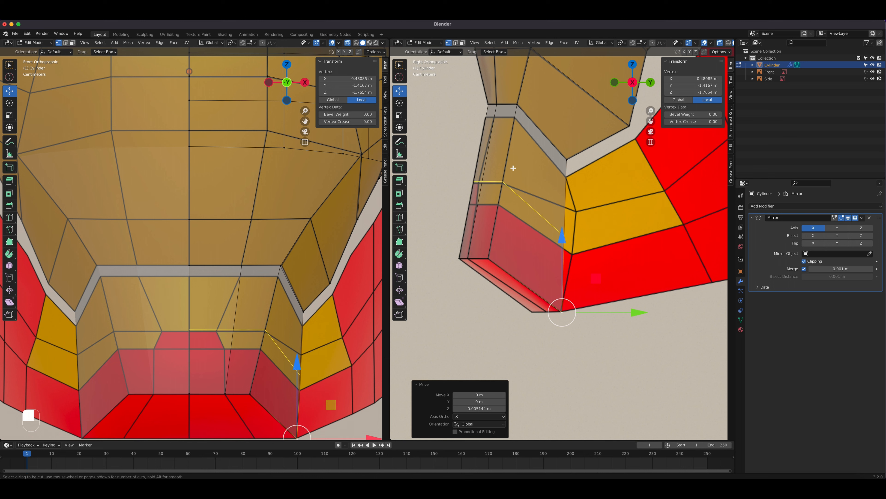
scroll(513, 168, up, 1)
click(513, 168)
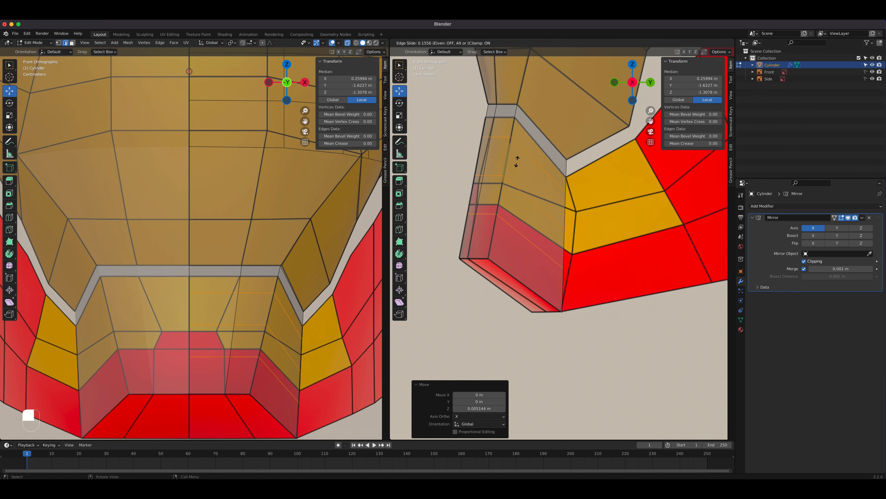
click(523, 143)
Align the chin strip's rear vertices at the top and on both new loops with the gold panel's front edge in the side view
click(564, 174)
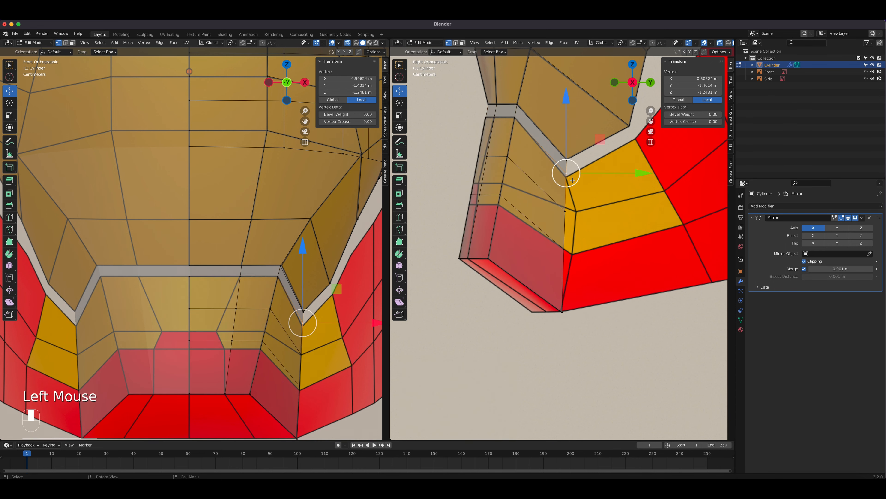
drag(567, 99, 567, 103)
click(571, 213)
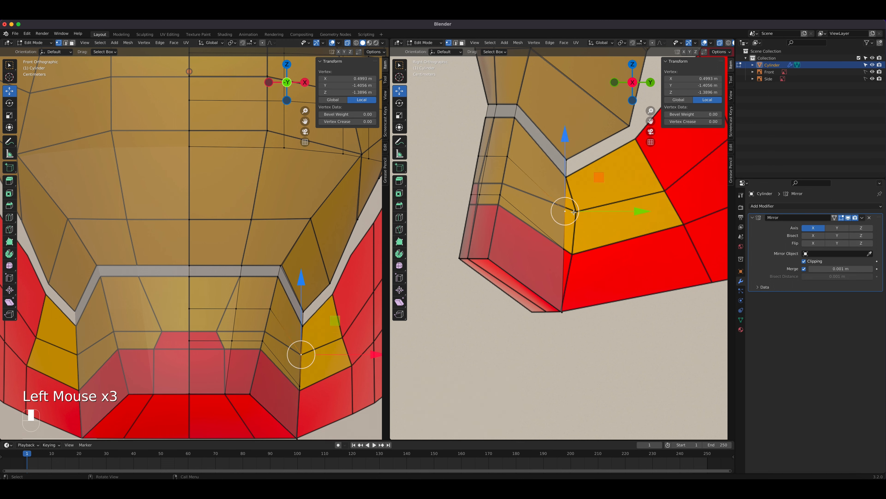
drag(637, 212, 650, 211)
click(569, 252)
key(g)
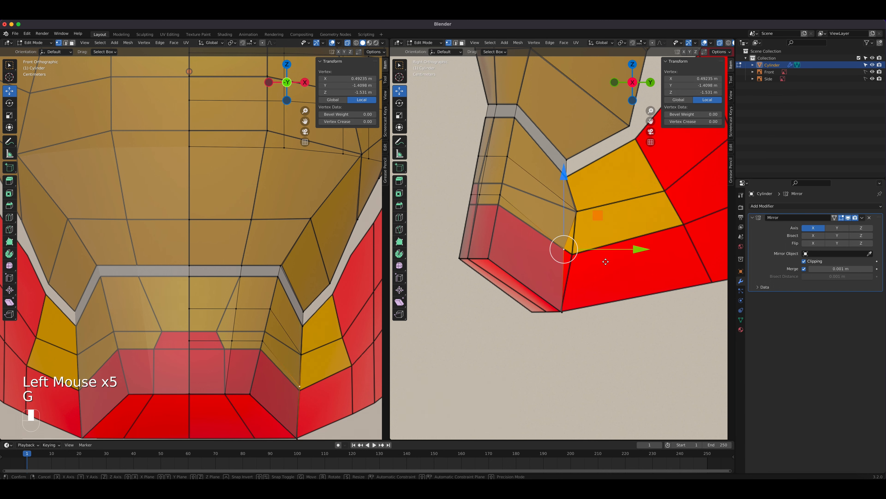
click(612, 266)
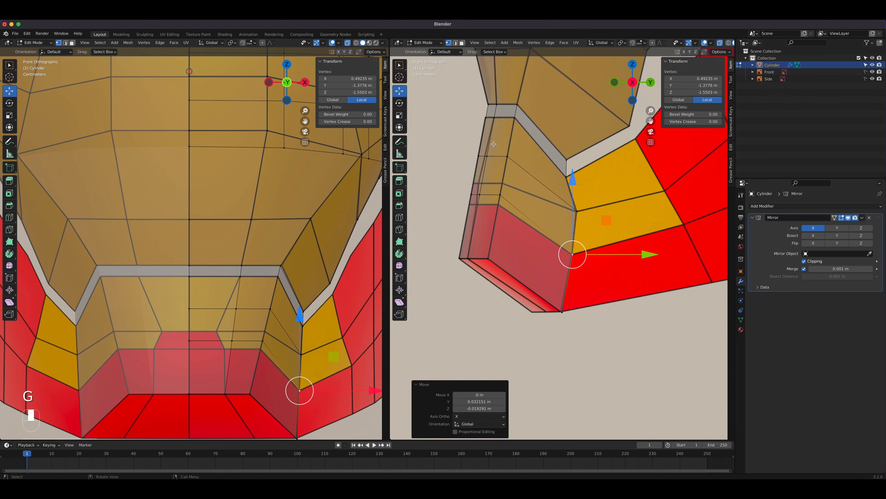
Lower the front vertices of both chin loops onto the reference's horizontal panel lines in the front view
click(488, 158)
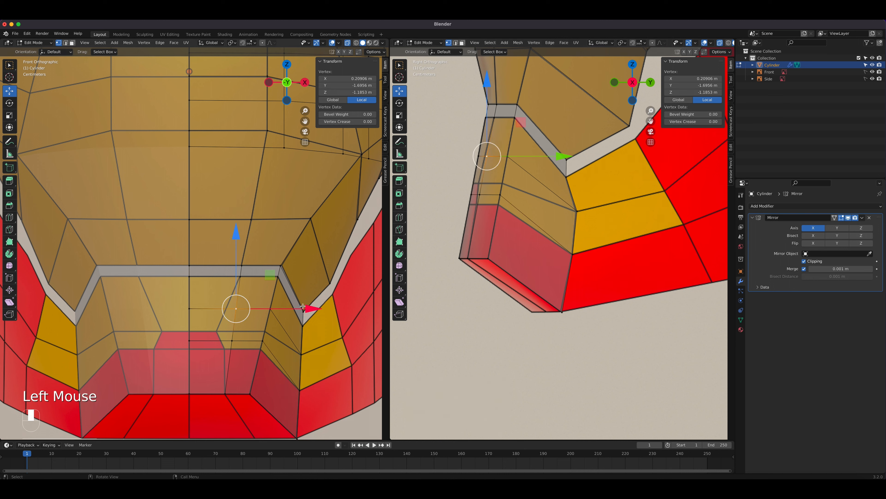
drag(306, 308, 302, 309)
drag(303, 309, 310, 309)
drag(176, 337, 243, 354)
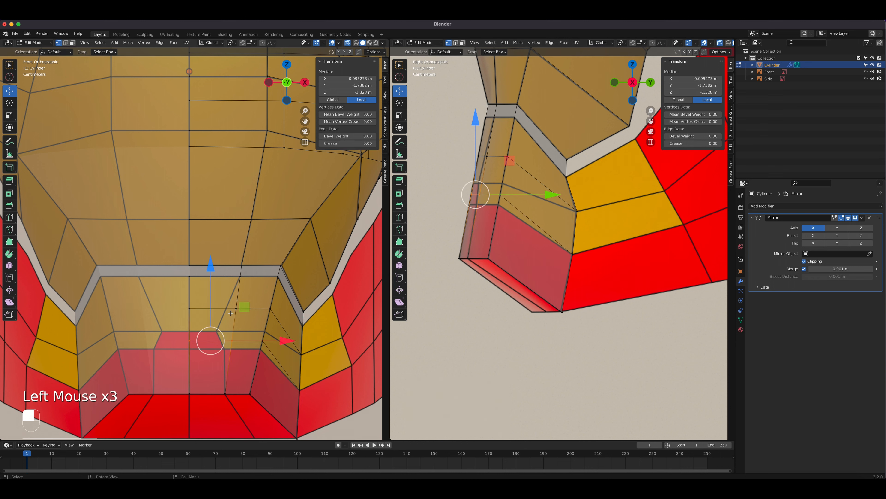
drag(209, 269, 277, 319)
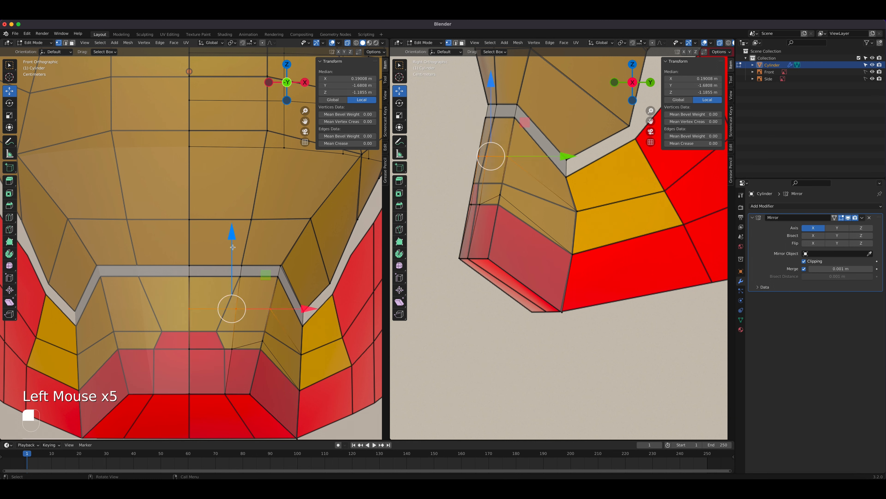
drag(233, 247, 231, 255)
Move the individual vertices of both chin loops onto the reference's panel corners in the front view
click(267, 349)
key(g)
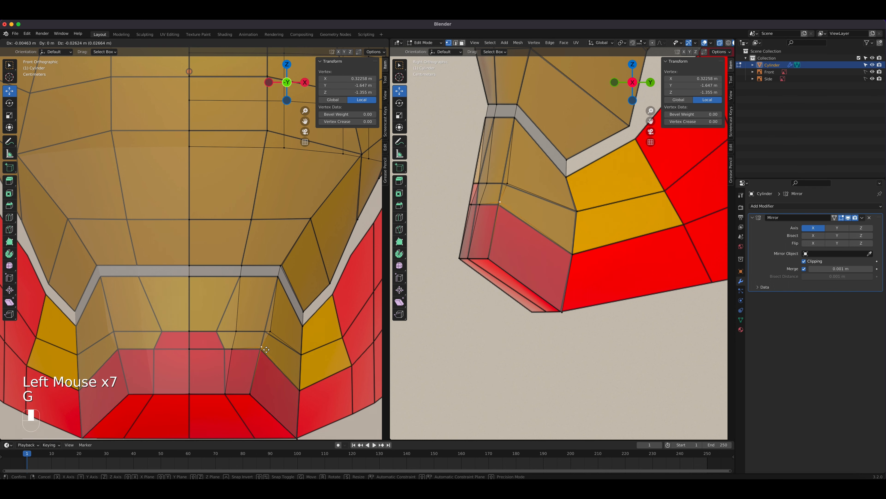
click(270, 332)
key(g)
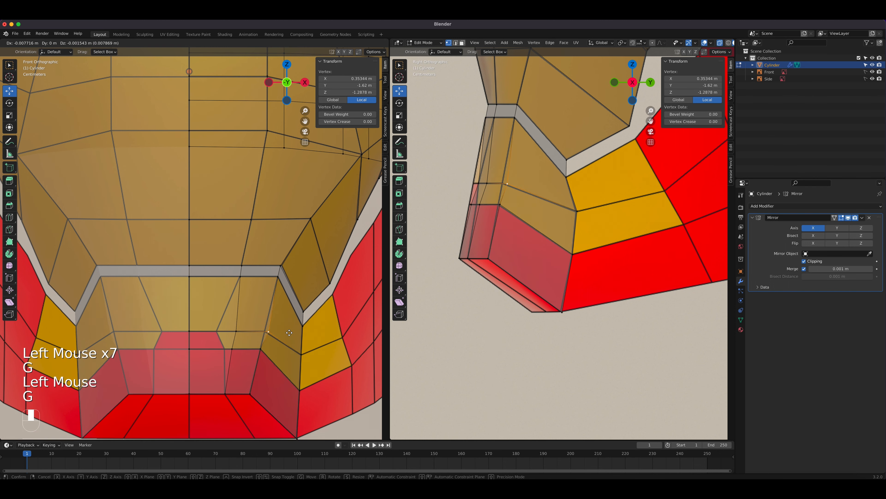
click(285, 333)
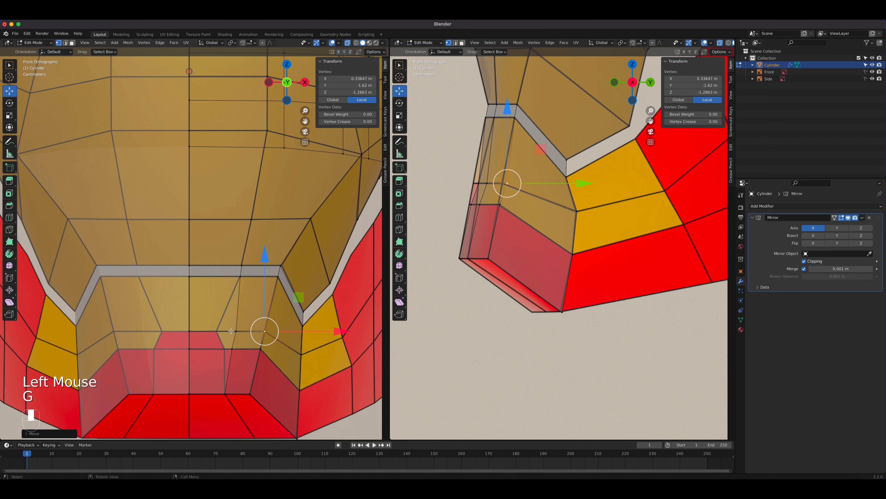
click(234, 331)
drag(305, 333, 289, 348)
click(230, 348)
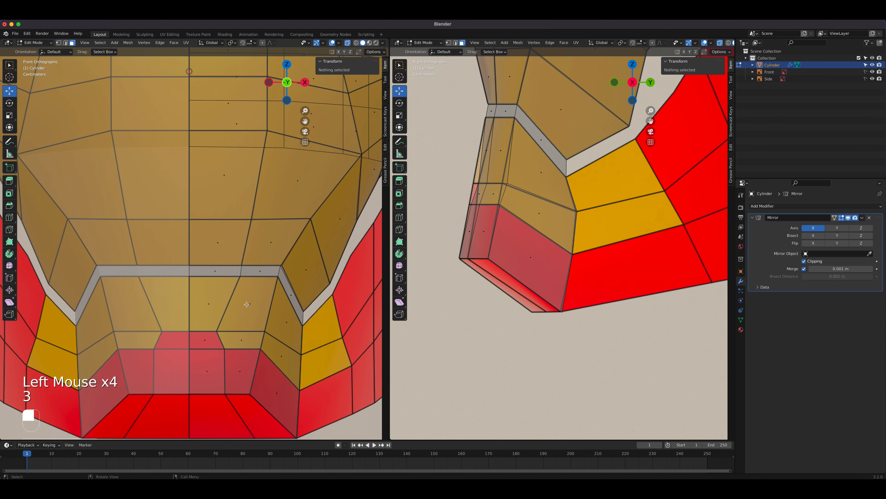
Delete the three narrow connecting faces between the faceplate and the chin to open the gap
key(3)
click(215, 271)
shift+click(258, 270)
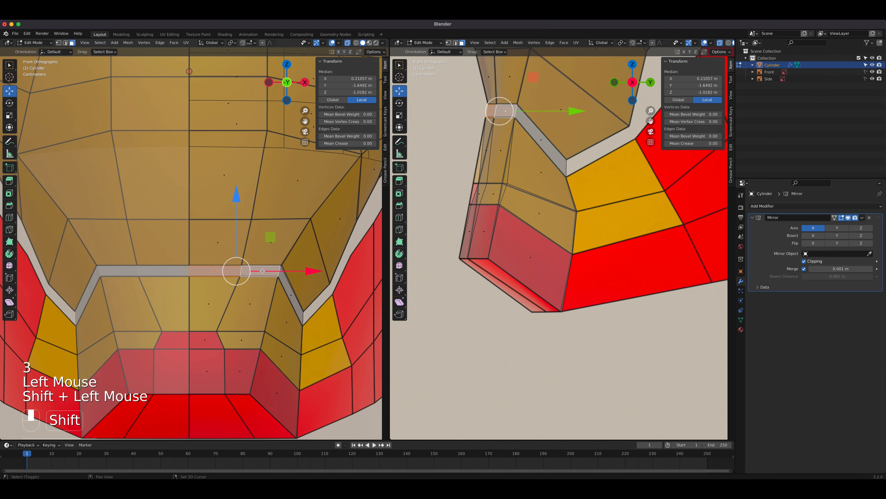
shift+click(291, 293)
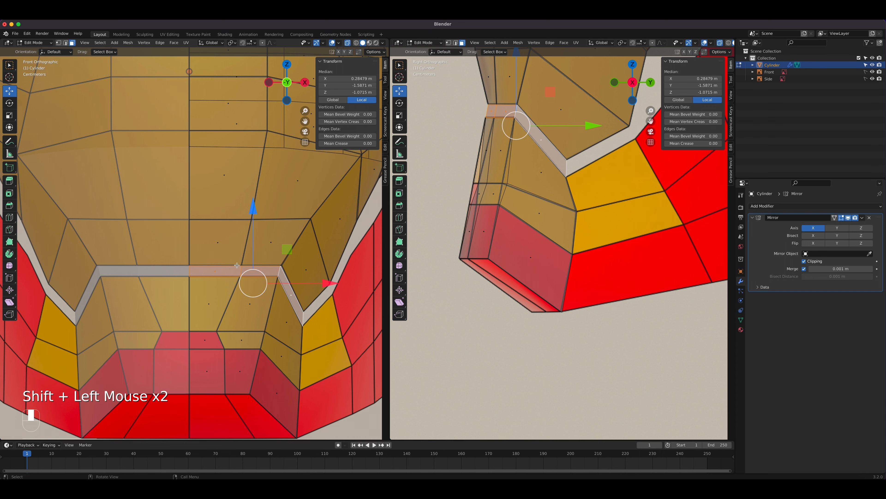
key(x)
click(292, 282)
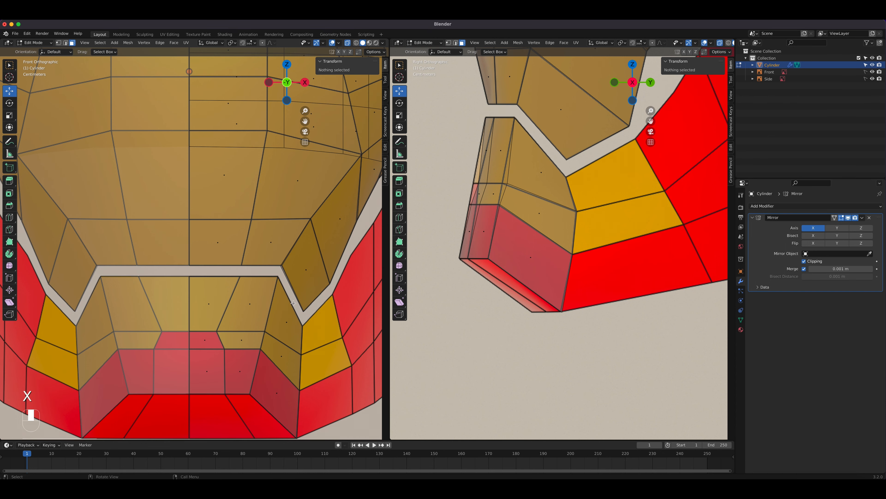
Shift the front vertices of both chin loops along Y to match the reference's front profile in the side view
scroll(293, 282, down, 2)
scroll(520, 126, down, 2)
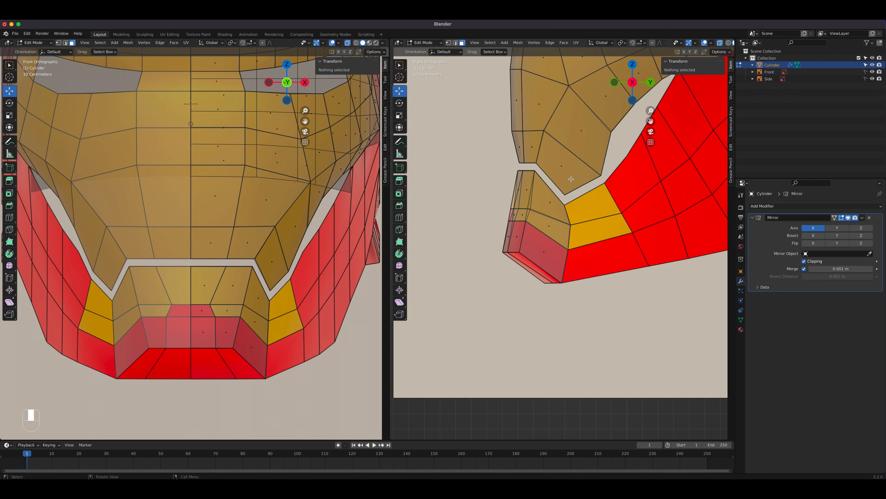
scroll(571, 179, up, 3)
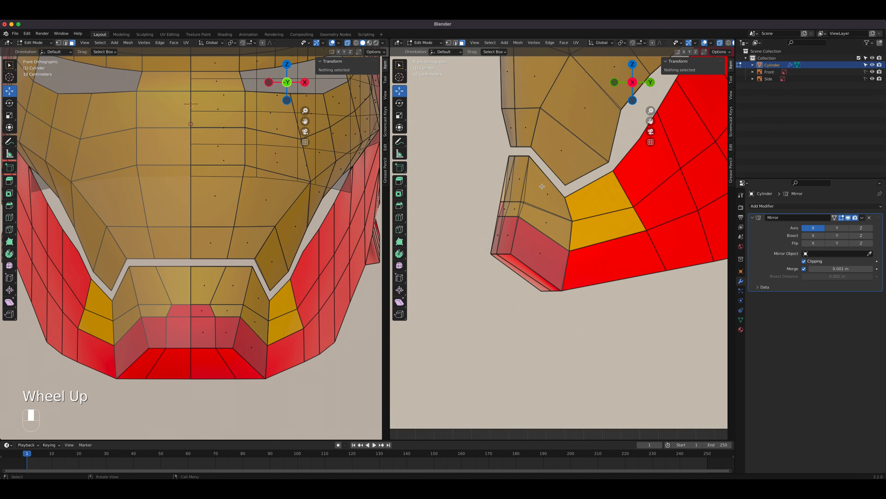
key(1)
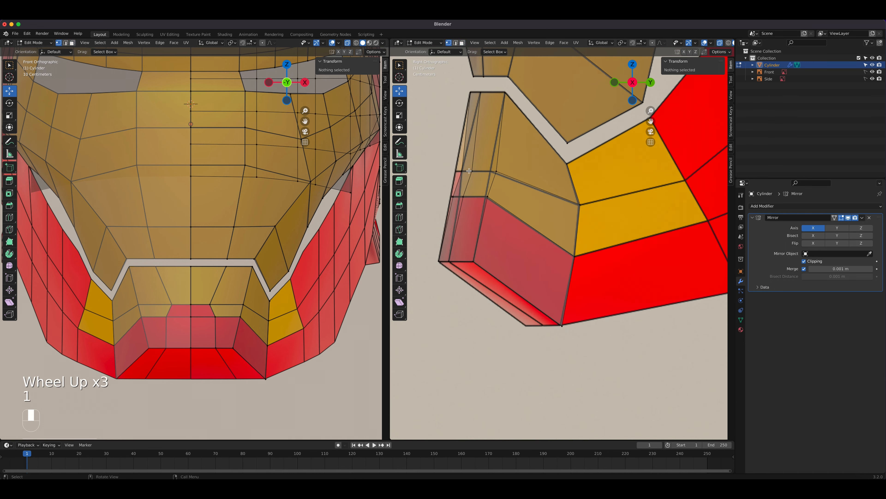
drag(459, 165, 545, 169)
drag(428, 182, 492, 209)
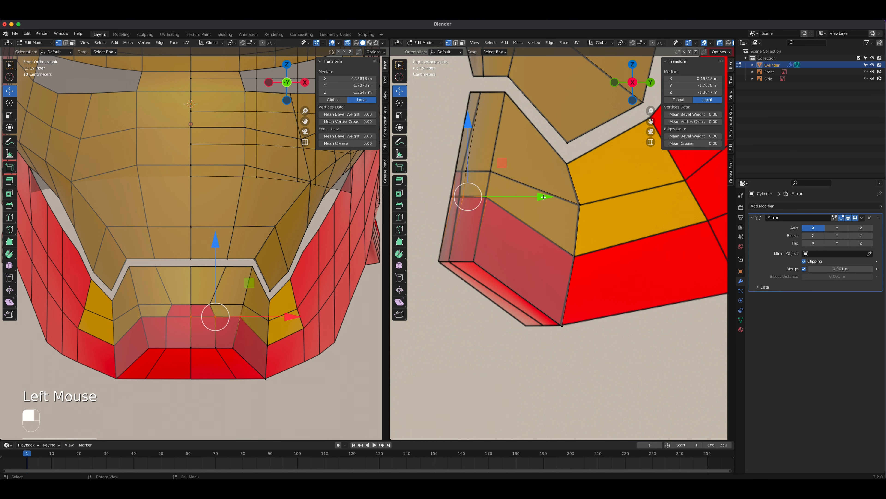
mouse_move(543, 196)
mouse_down()
mouse_move(532, 173)
mouse_move(534, 196)
mouse_up()
click(462, 169)
click(460, 196)
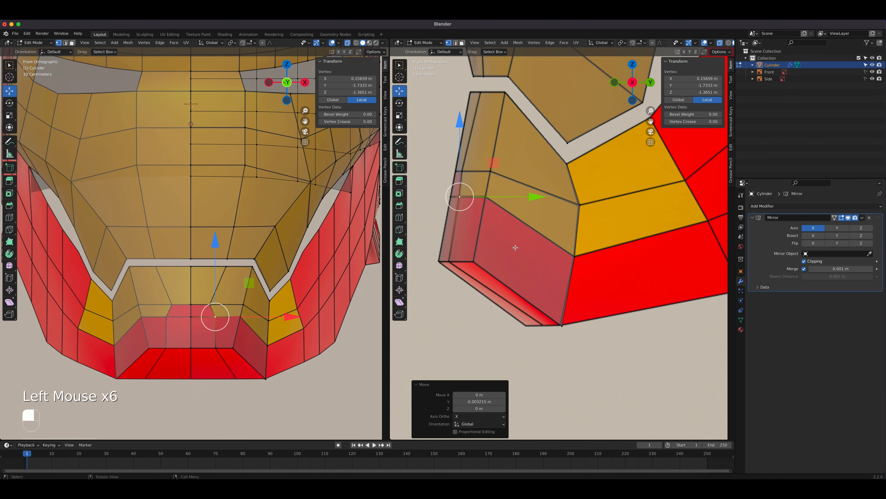
Extrude the chin's two front bottom edges down and outward to the reference's lowest edge in the front view
scroll(515, 248, down, 6)
middle_drag(516, 247, 588, 256)
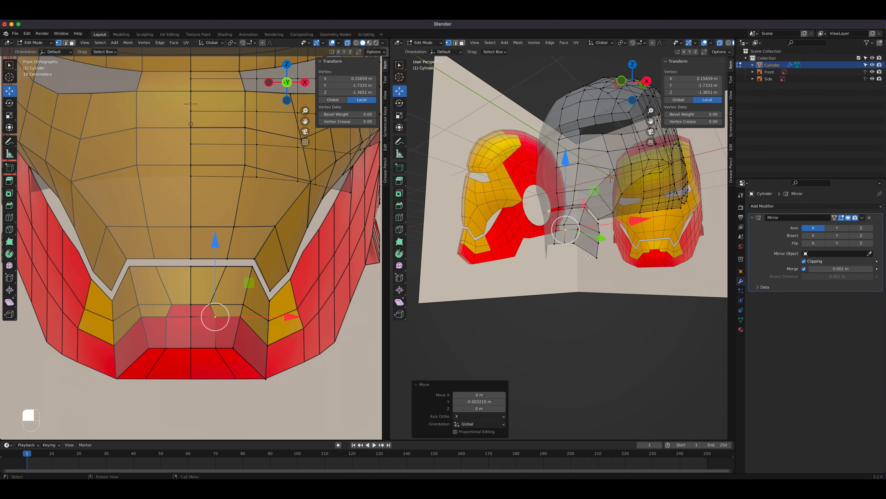
key(KP_3)
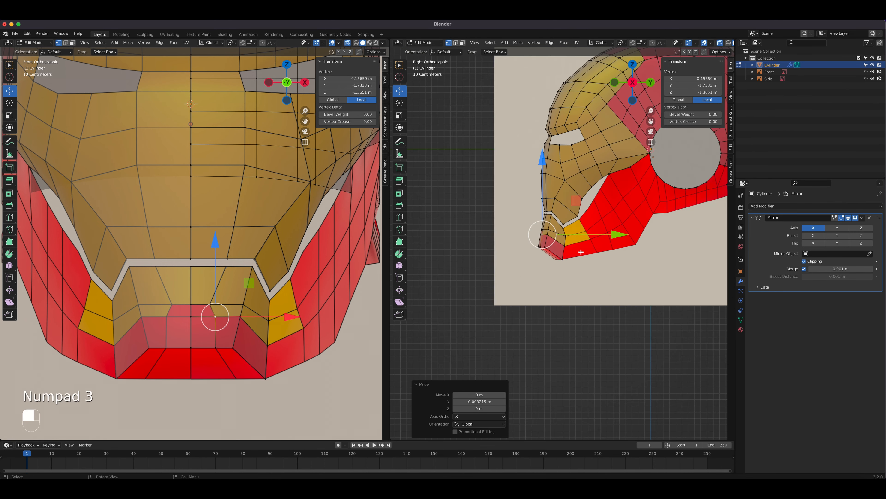
scroll(197, 408, up, 3)
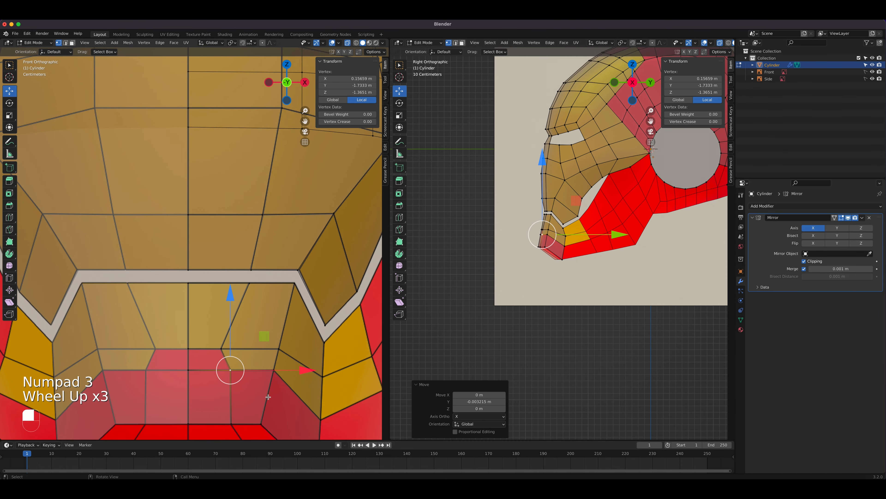
shift+middle_drag(268, 397, 250, 257)
key(2)
click(241, 283)
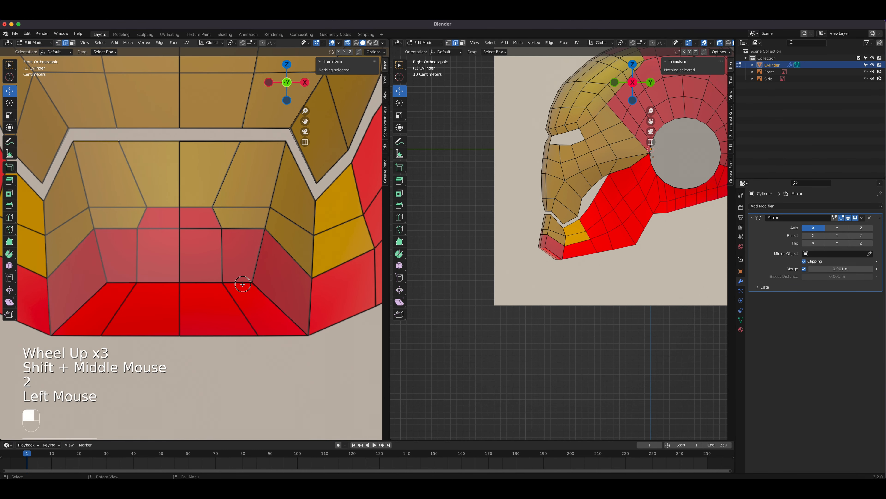
shift+click(204, 282)
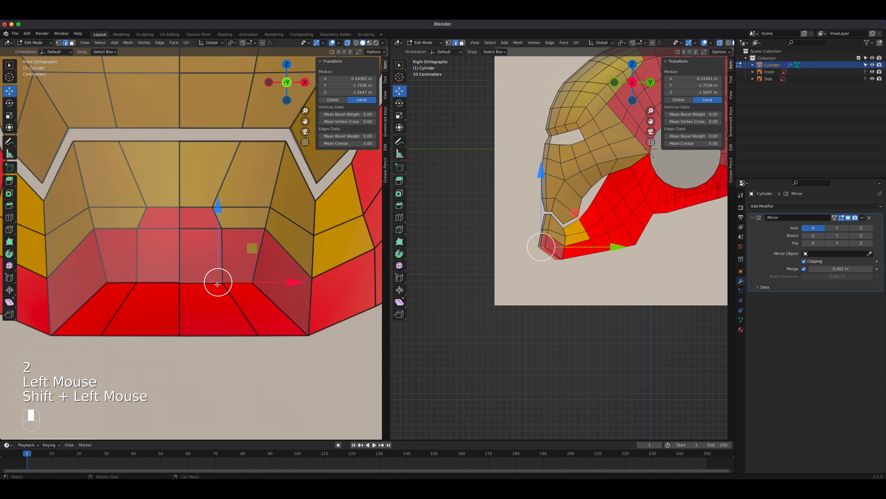
key(e)
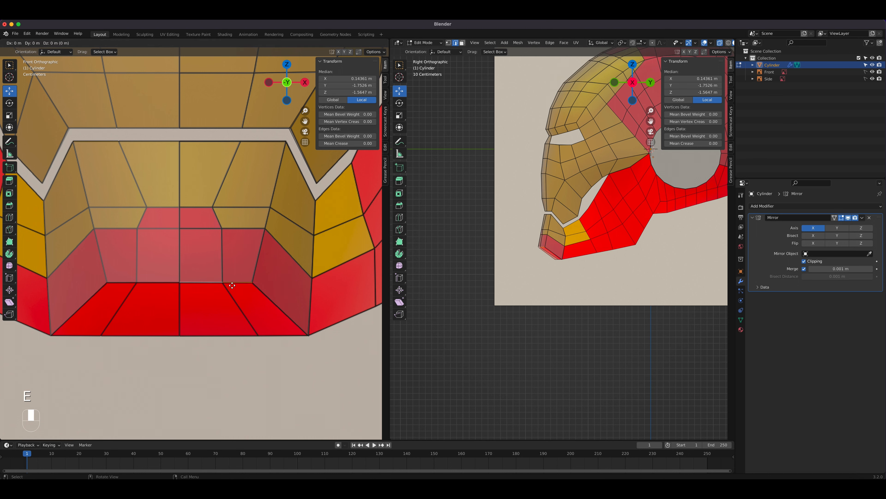
click(270, 339)
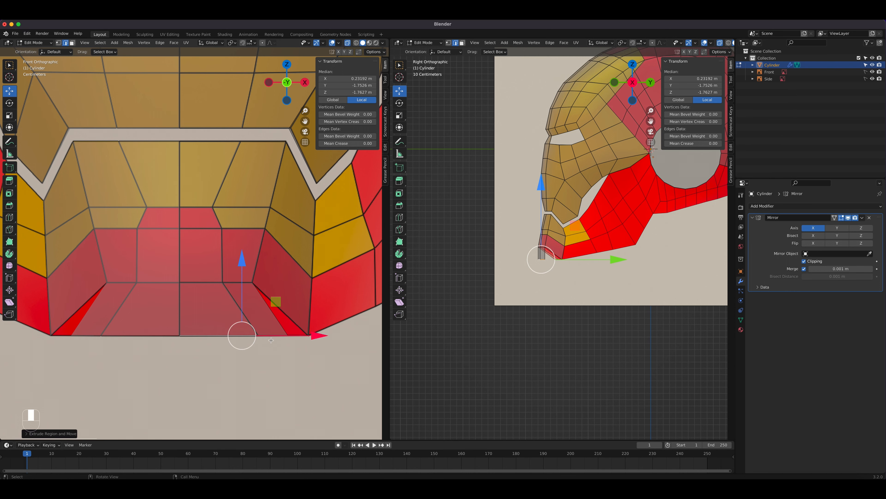
In the side view, move the extruded bottom edges back about 0.27 m and shift their middle vertex back onto the reference corner
scroll(560, 297, up, 6)
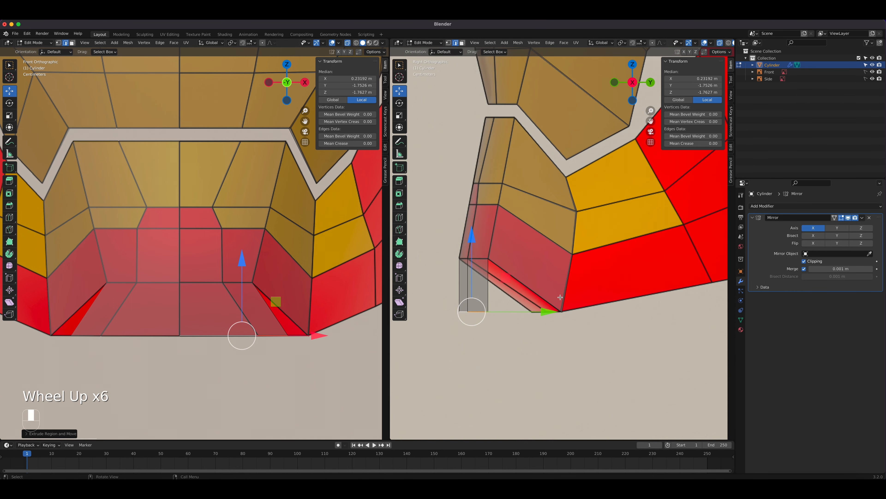
drag(550, 309, 625, 307)
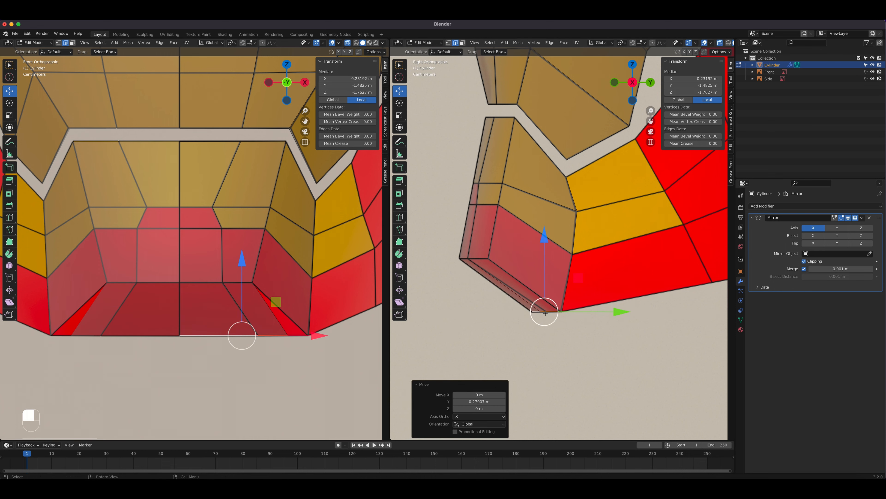
scroll(545, 313, up, 3)
key(1)
click(519, 384)
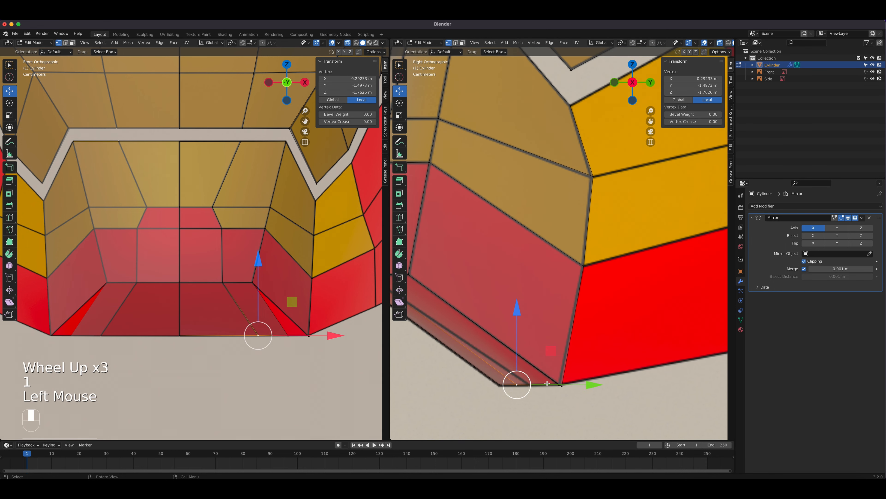
drag(577, 385, 589, 385)
Merge the extruded edge's outer vertex into the chin's rear bottom corner vertex using At Last
click(288, 335)
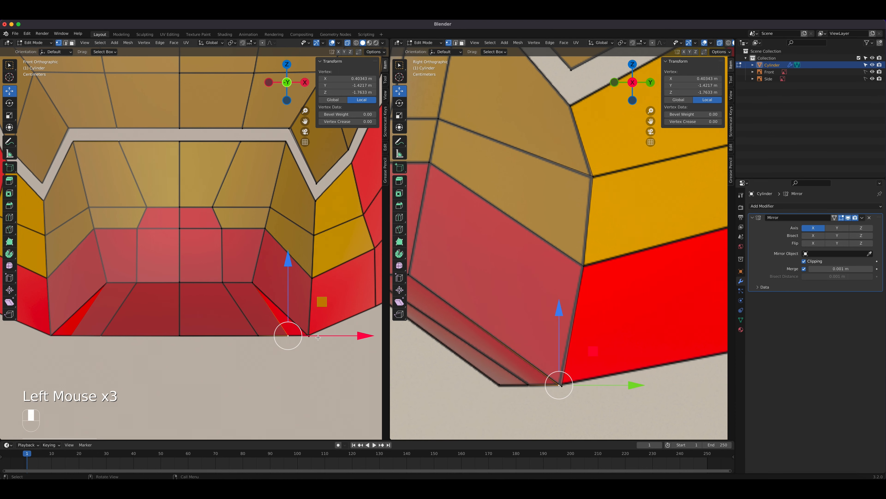
scroll(313, 337, up, 1)
shift+middle_drag(340, 357, 279, 289)
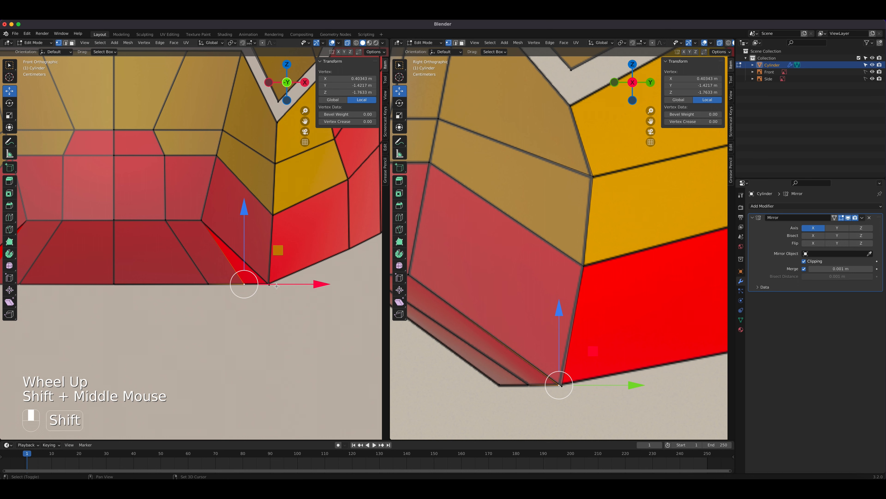
shift+click(272, 286)
key(m)
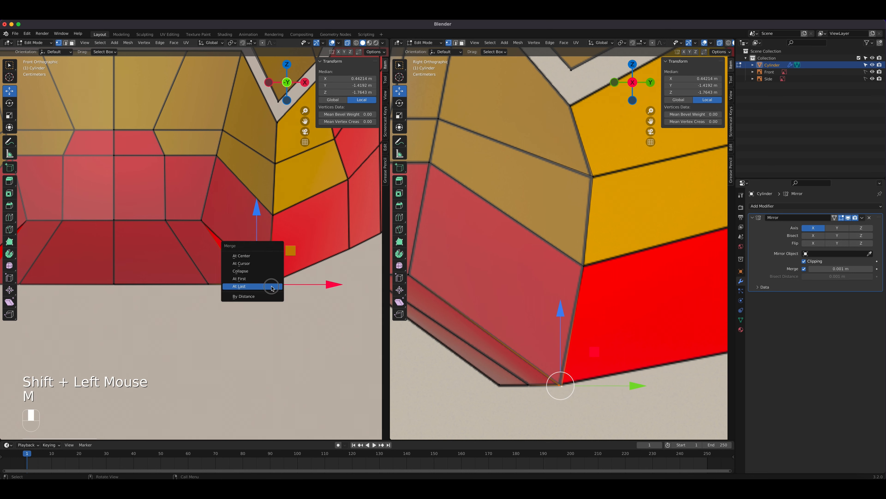
click(271, 286)
Flatten the chin's bottom row of vertices by scaling it to 0 along Z
drag(287, 316, 105, 280)
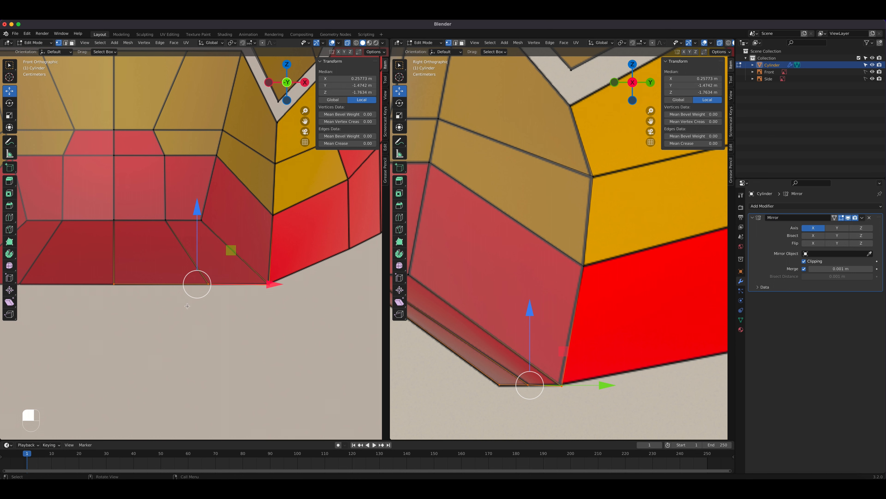
key(s)
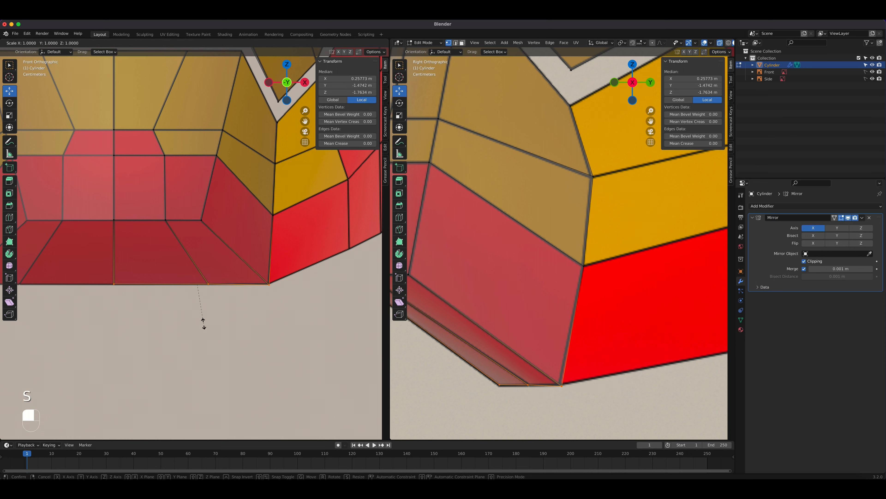
text(z)
text(0)
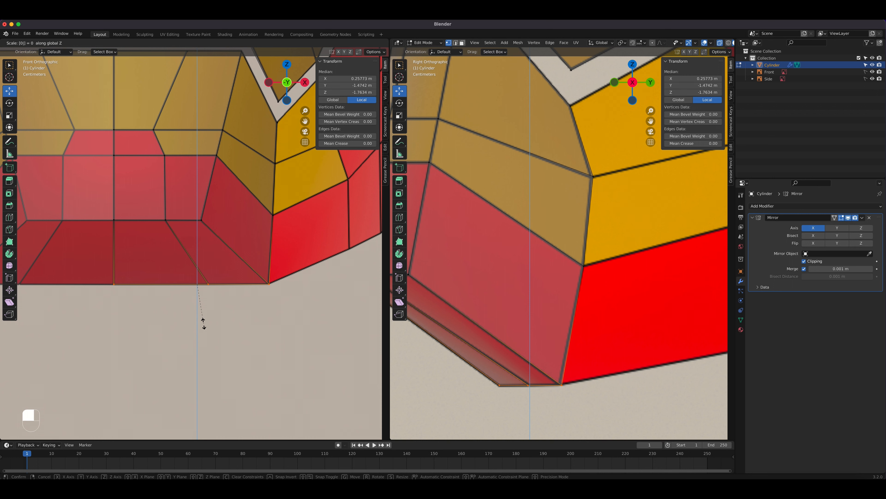
click(203, 324)
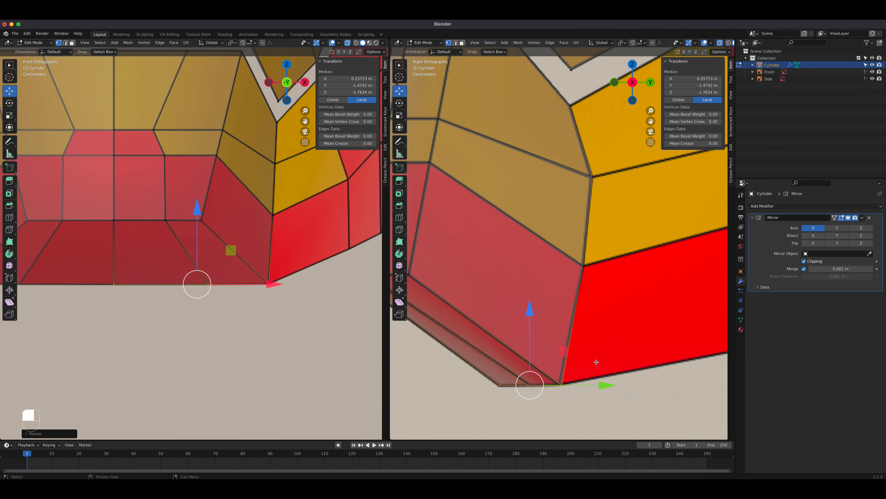
In the side view, extrude the chin's three rear side edges about 1.08 m back and 0.98 m up toward the jaw
scroll(622, 351, down, 4)
middle_drag(621, 351, 611, 295)
scroll(607, 250, down, 3)
key(KP_3)
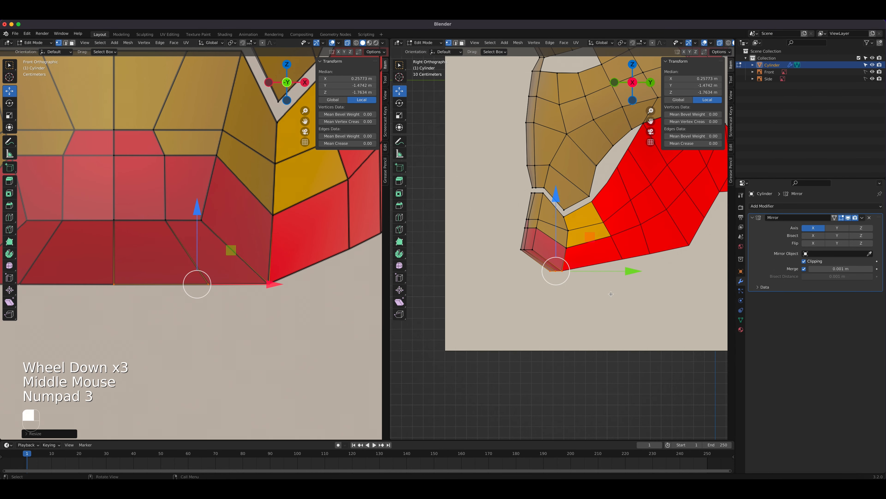
shift+middle_drag(660, 233, 624, 291)
shift+middle_drag(632, 260, 615, 278)
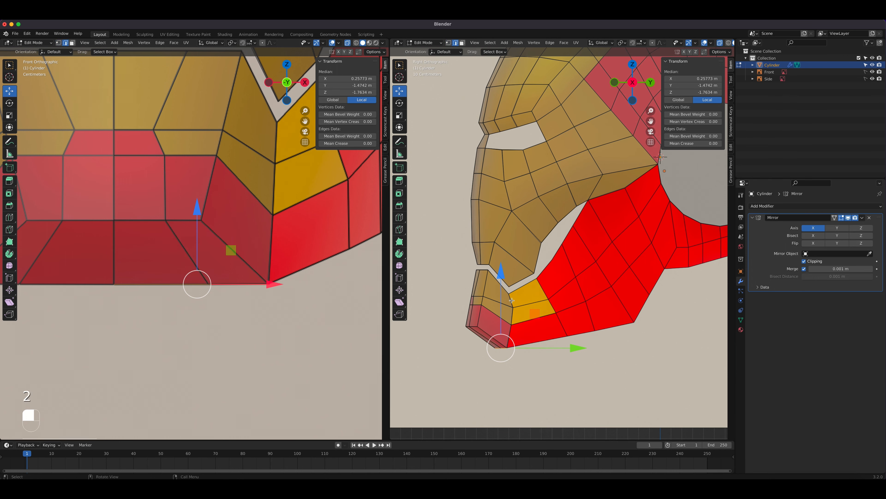
click(507, 295)
shift+click(509, 330)
shift+click(509, 335)
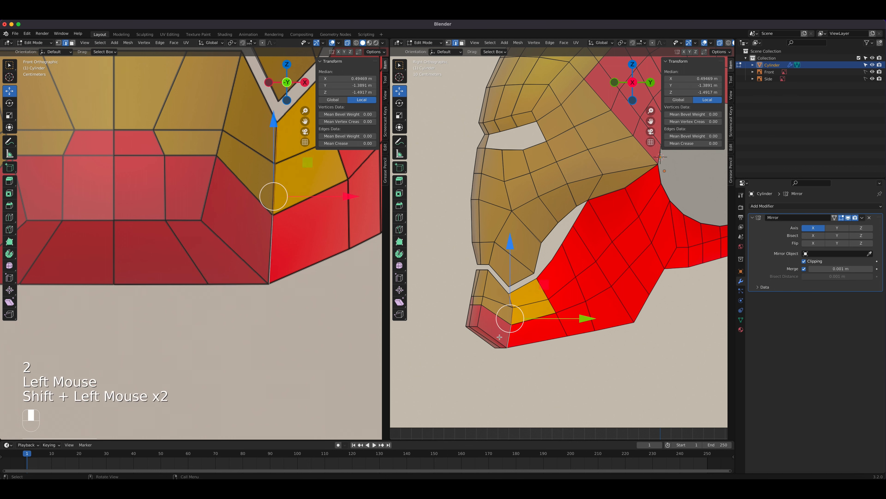
shift+middle_drag(647, 276, 575, 271)
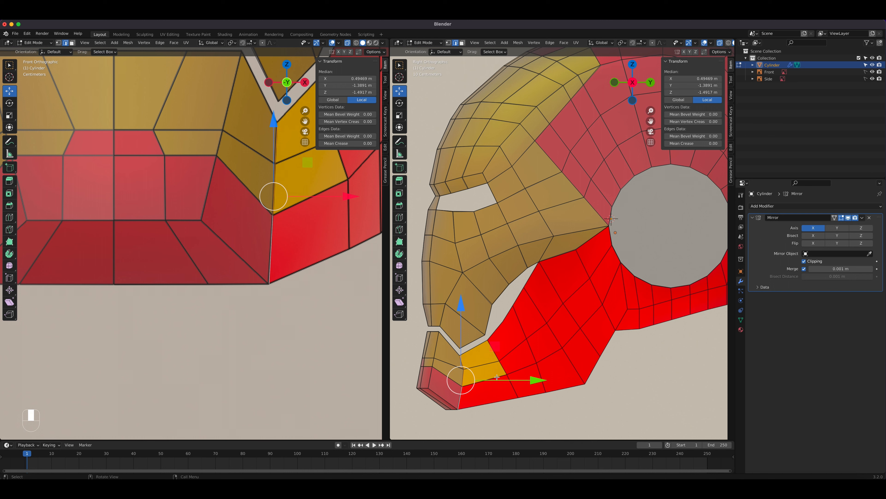
key(e)
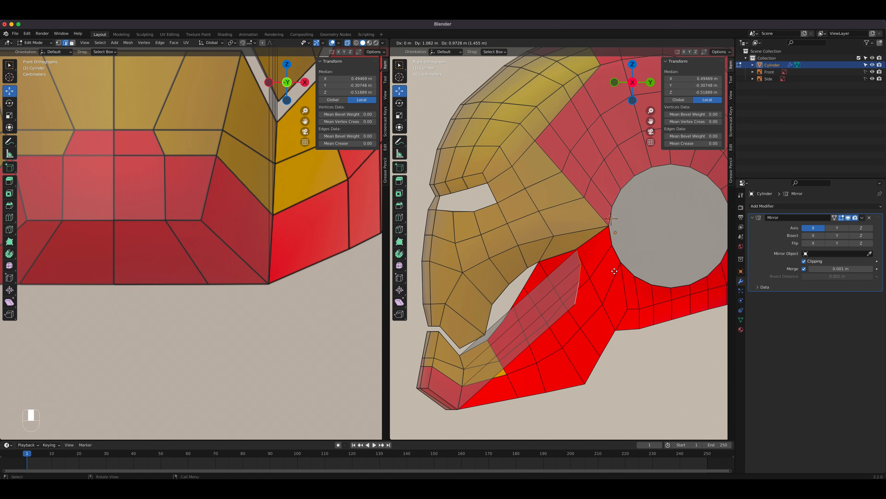
click(613, 273)
Move the extruded edge's bottom vertex about 0.37 m back and 0.24 m down onto the reference jaw corner
key(1)
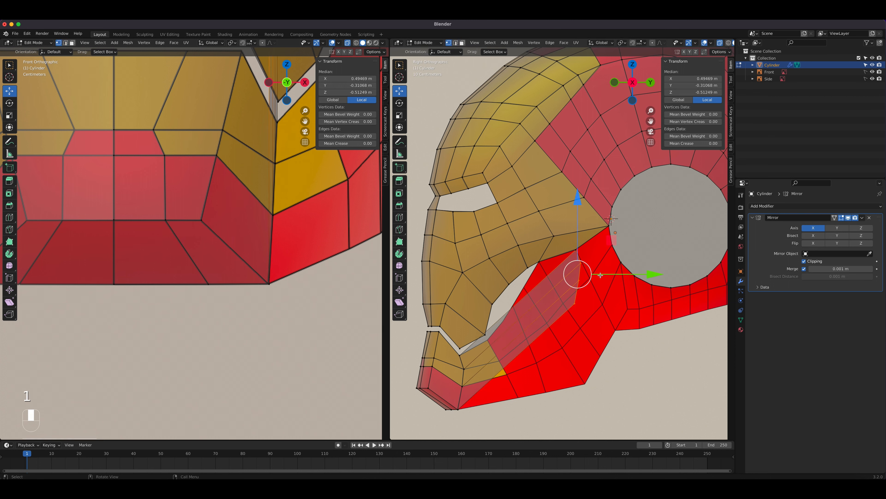
click(578, 296)
key(g)
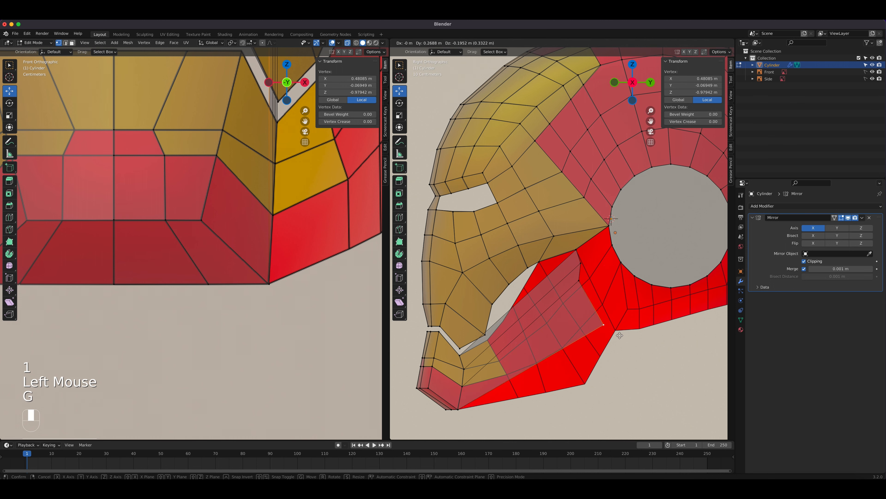
click(615, 323)
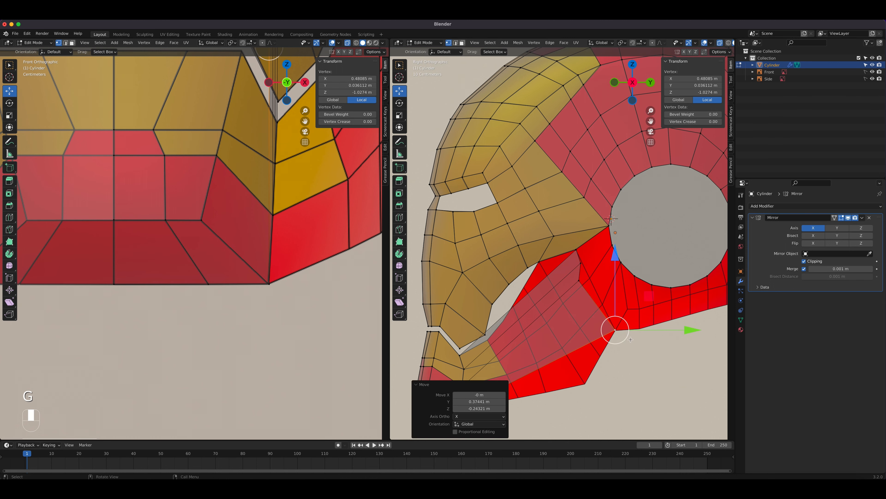
Move the extruded edge's two middle vertices back and down onto the reference's diagonal panel line
scroll(618, 326, up, 3)
click(591, 307)
key(g)
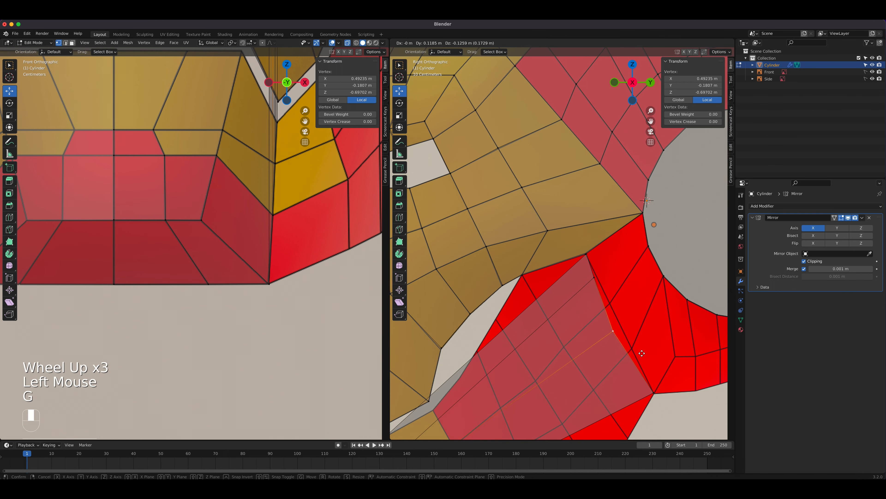
click(657, 367)
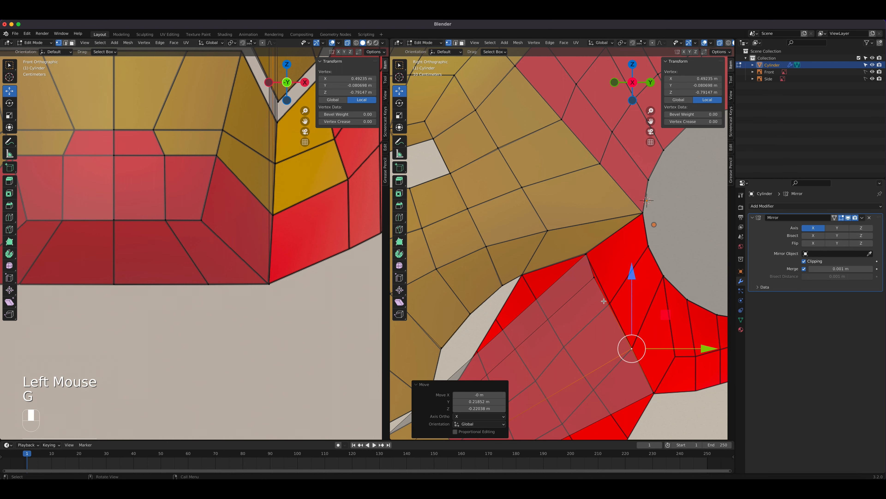
click(594, 276)
key(g)
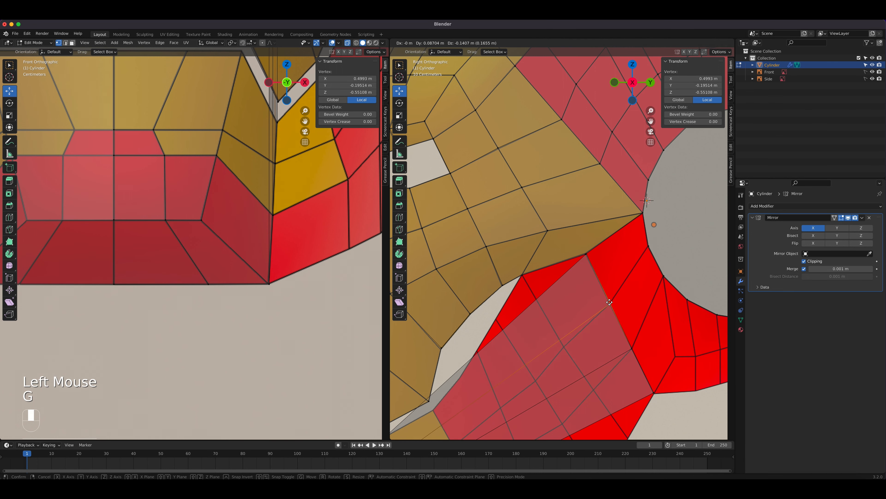
click(609, 302)
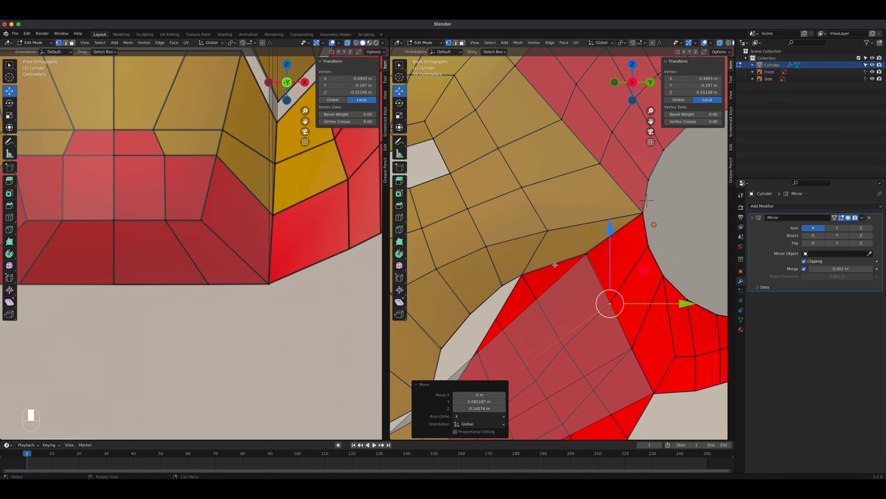
Select the extruded edge's four vertices and move them about 0.61 m outward along X to the reference in the front view
scroll(283, 214, down, 3)
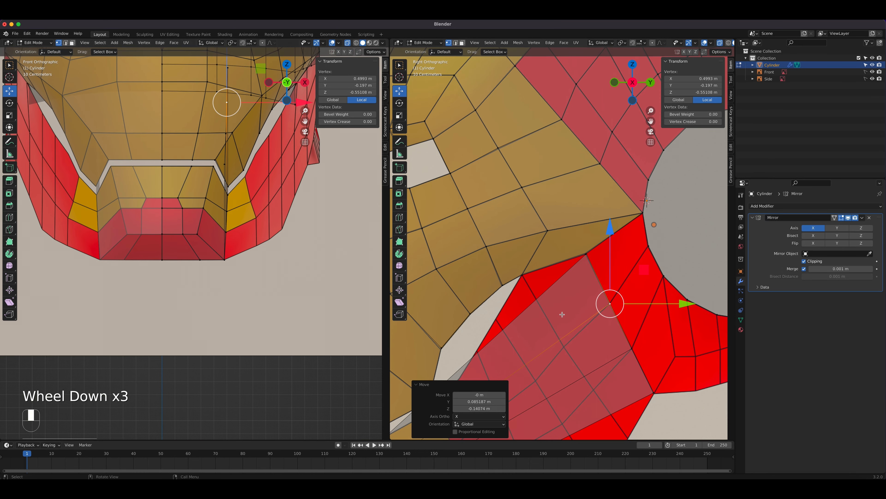
shift+click(632, 347)
shift+click(660, 390)
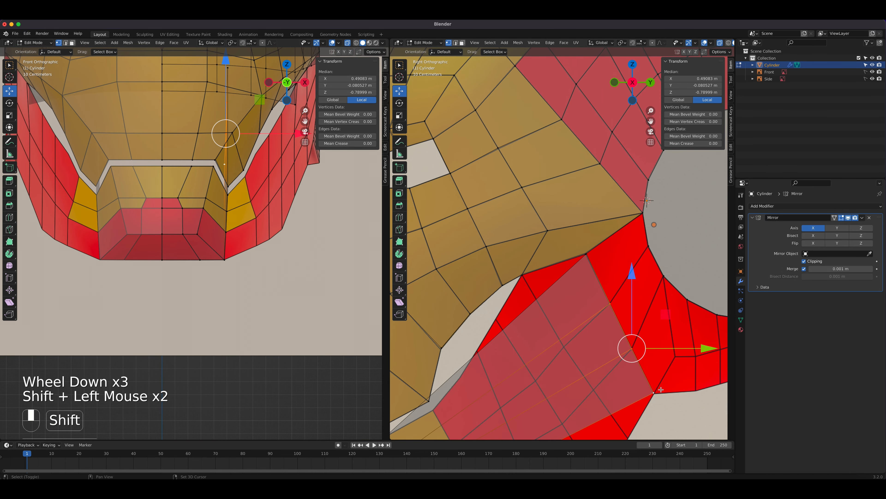
shift+click(593, 255)
shift+middle_drag(284, 195, 144, 269)
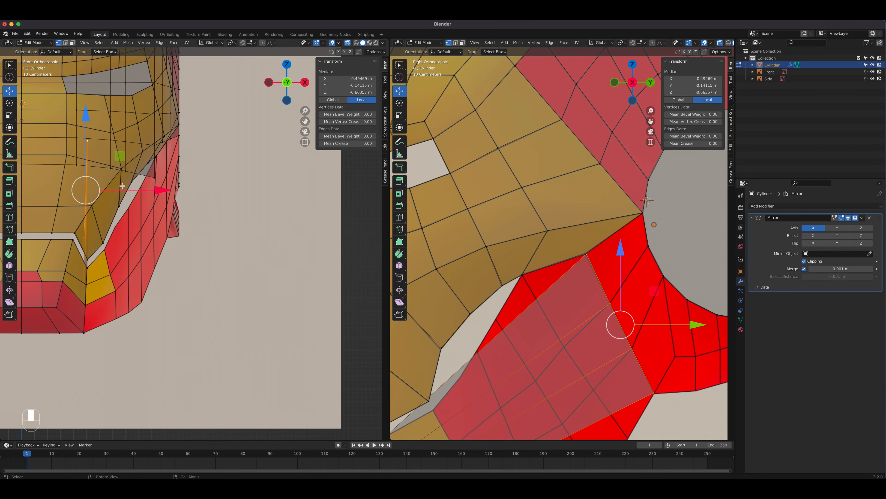
scroll(153, 169, up, 3)
shift+middle_drag(153, 169, 178, 157)
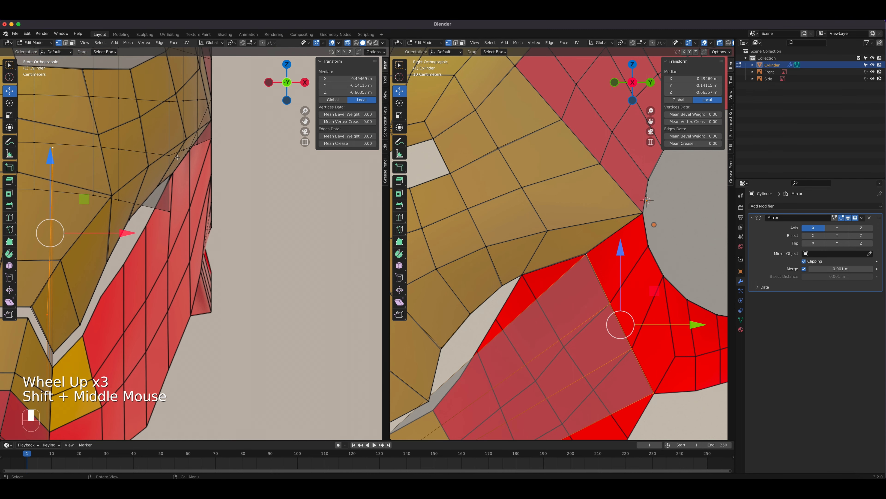
drag(127, 233, 264, 240)
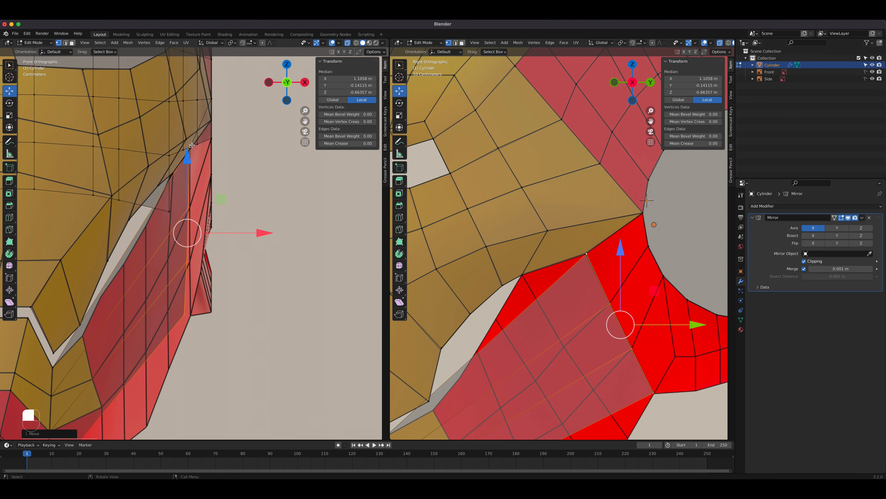
Nudge the extruded edge's three lower vertices slightly outward along X onto the reference line in the front view
drag(570, 247, 594, 259)
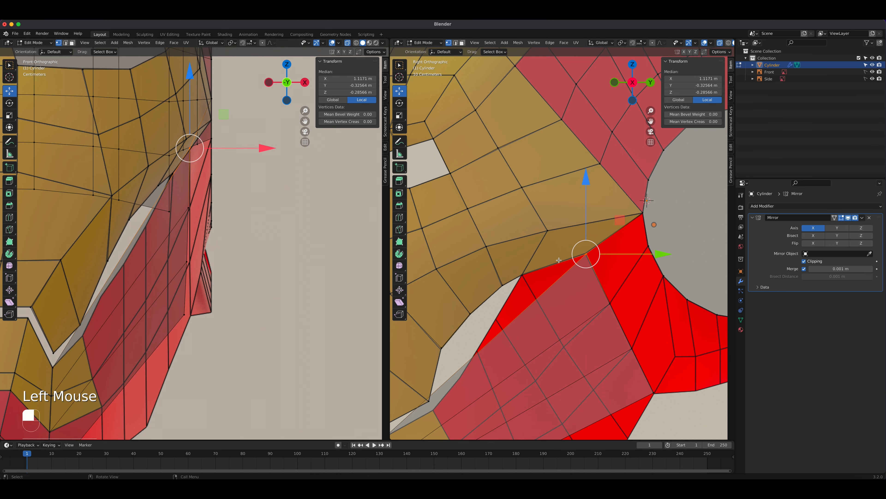
click(187, 207)
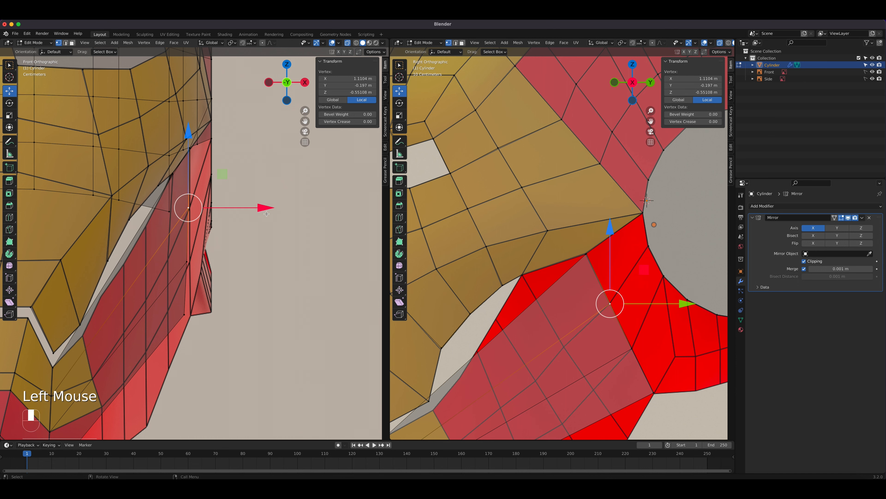
drag(261, 206, 264, 206)
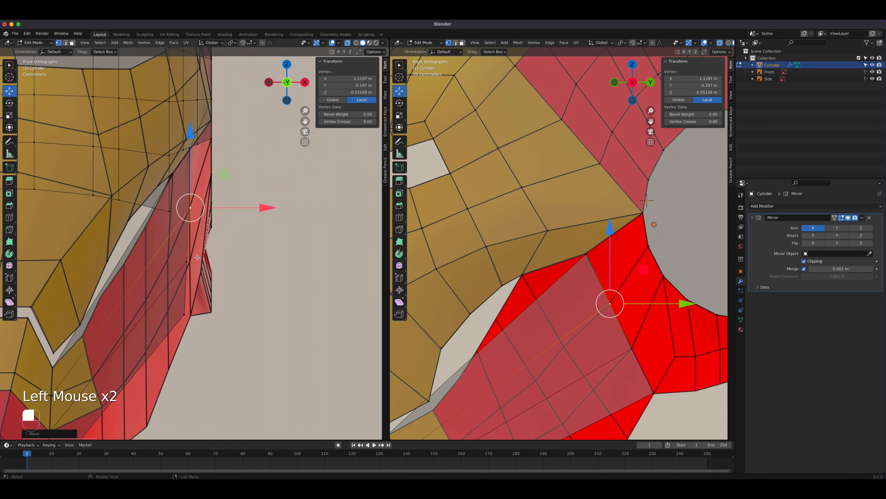
click(195, 259)
drag(259, 261, 262, 261)
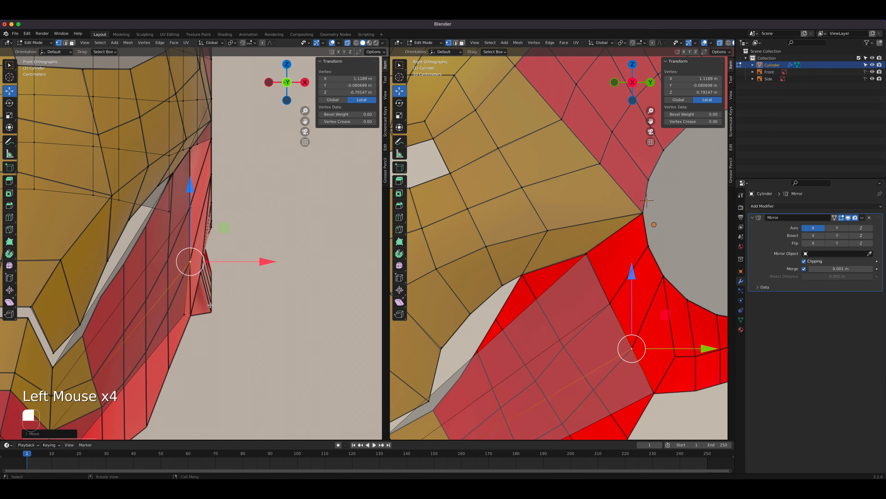
click(189, 313)
drag(252, 314, 259, 314)
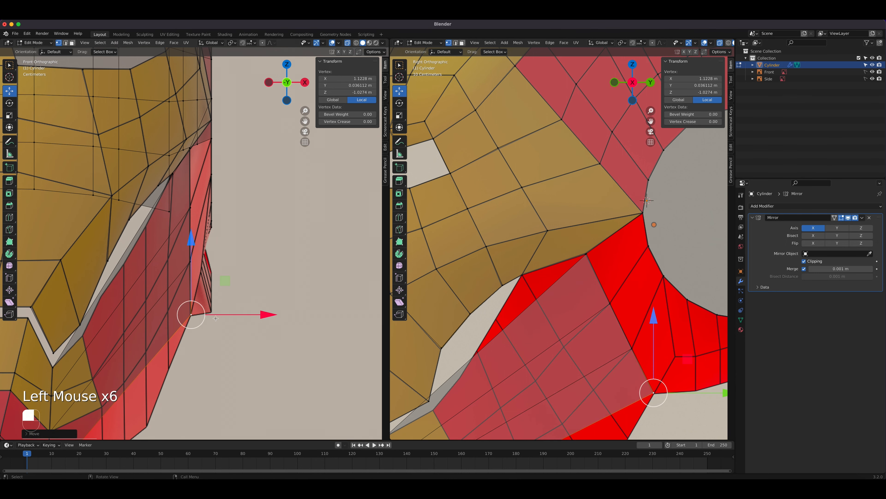
Merge the extruded edge's top vertex into the adjoining vertex on the faceplate's lower edge using At Last
scroll(614, 268, up, 4)
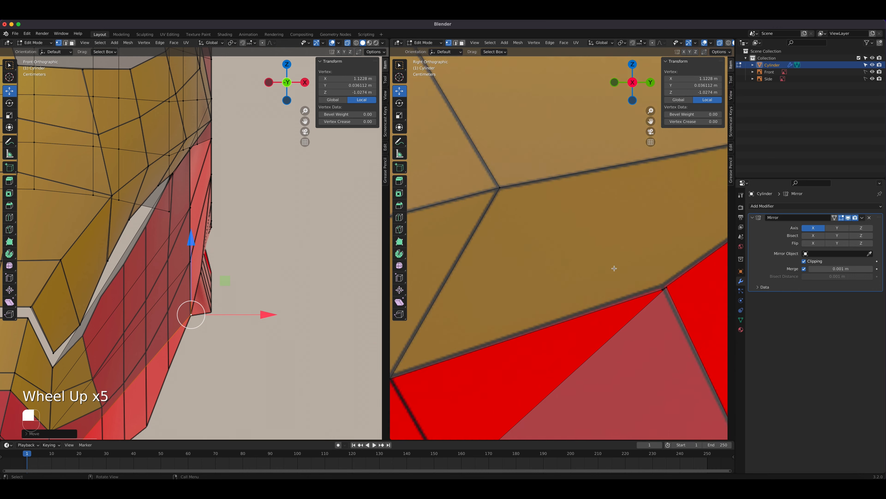
shift+middle_drag(639, 293, 583, 265)
click(583, 265)
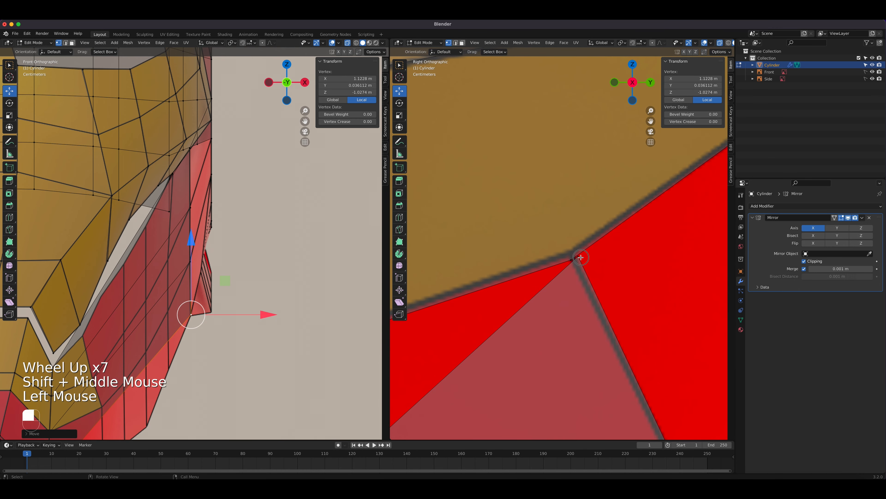
key(g)
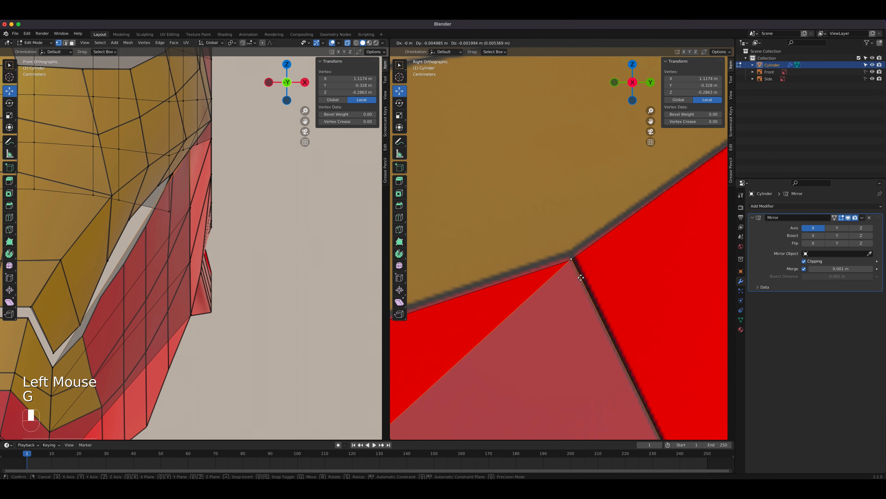
click(588, 275)
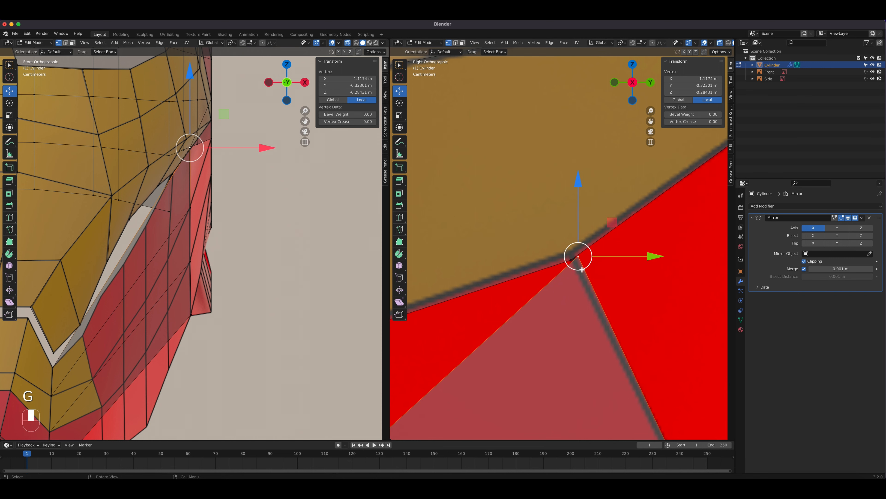
shift+click(571, 259)
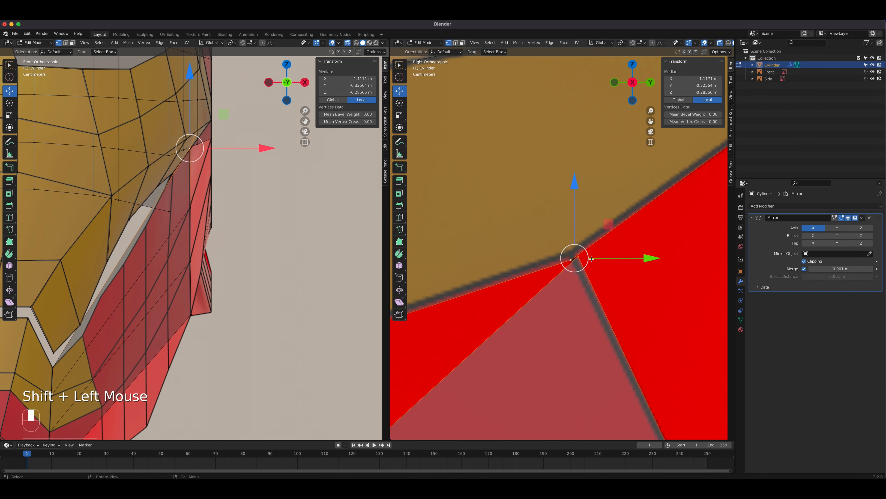
key(m)
click(569, 261)
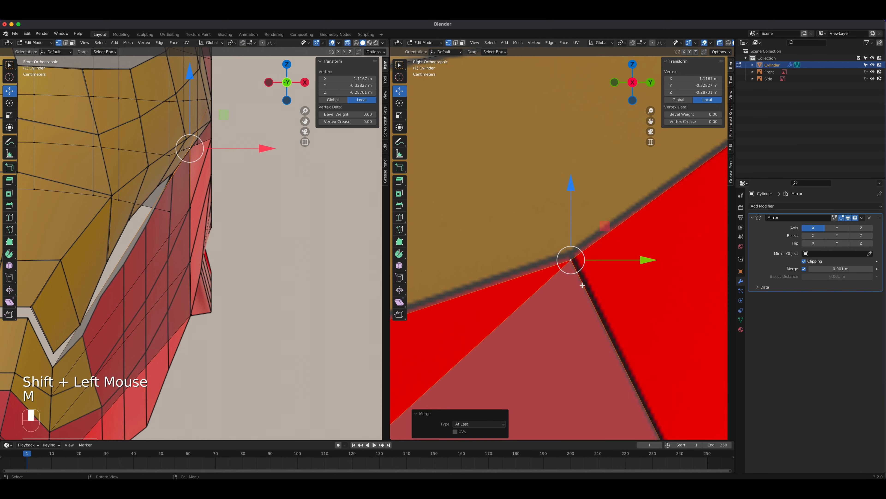
Add four unslid loop cuts across the extruded jaw panel between the chin and its rear edge
scroll(572, 276, down, 7)
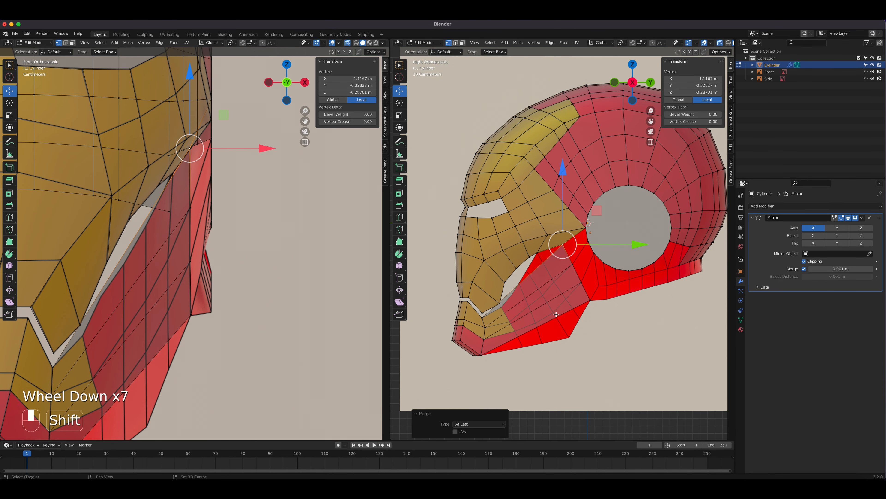
shift+middle_drag(579, 310, 558, 267)
scroll(516, 271, up, 3)
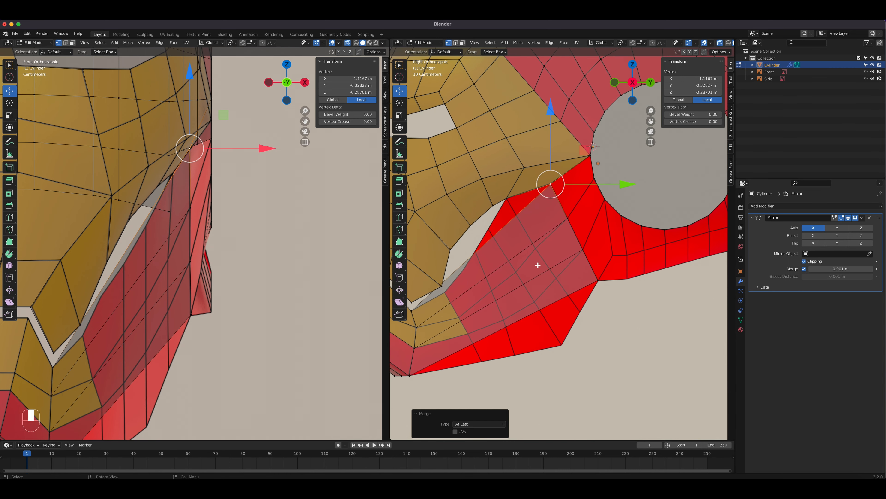
key(ctrl+r)
scroll(537, 264, up, 2)
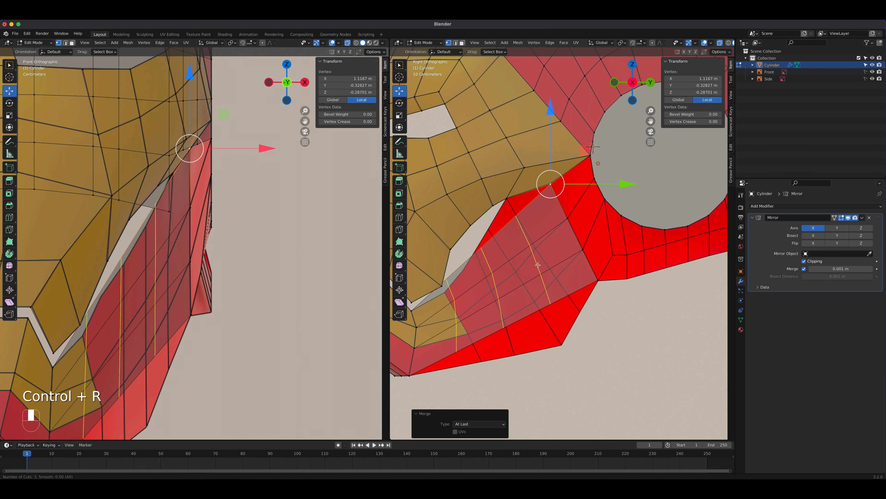
scroll(538, 265, up, 1)
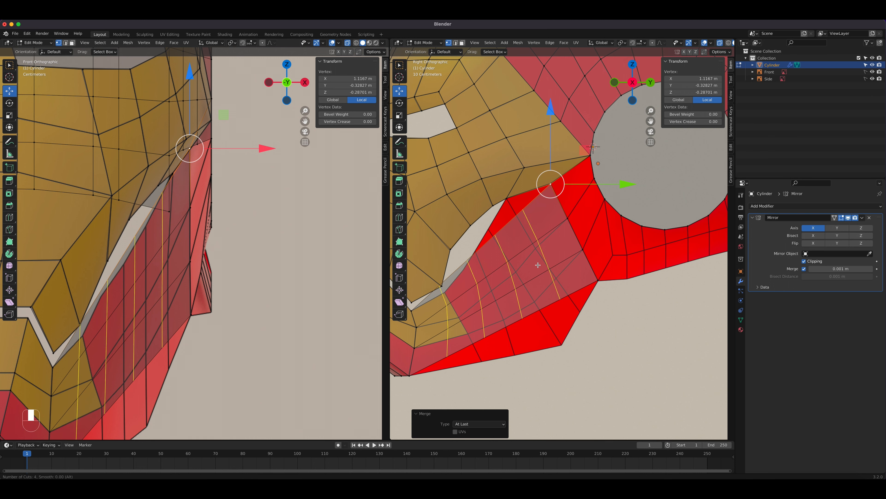
click(537, 265)
right_click(538, 265)
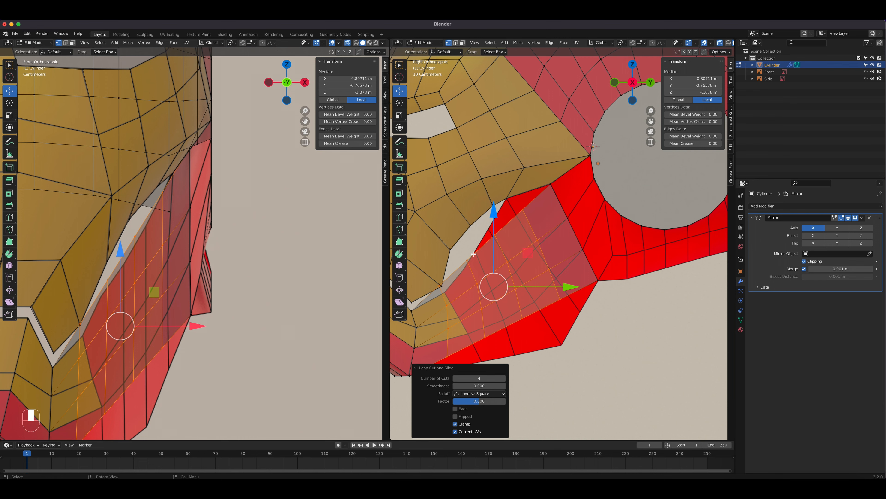
scroll(506, 220, up, 2)
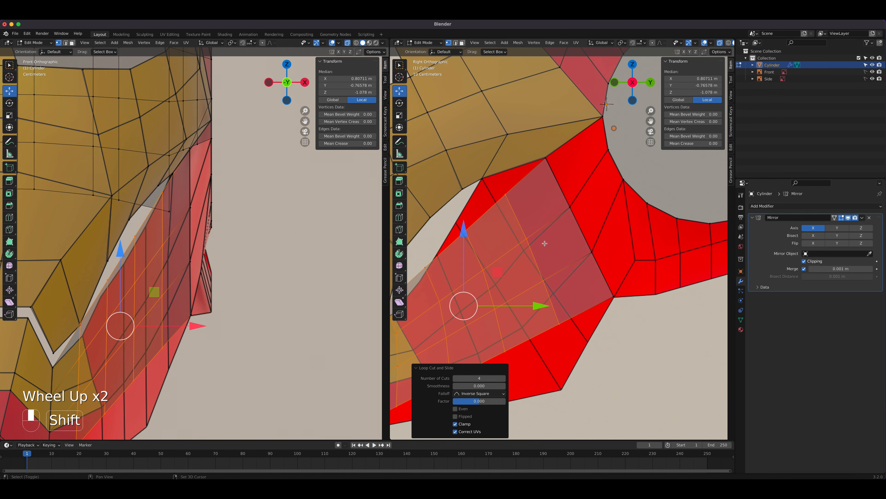
shift+middle_drag(506, 221, 552, 277)
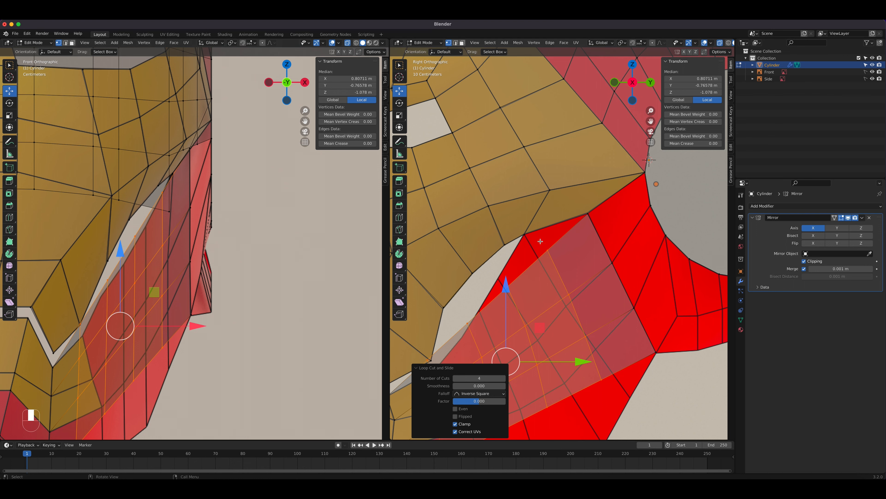
Move the two rearmost new edge loops of the jaw panel slightly outward along X onto the reference lines in the front view
drag(540, 241, 600, 365)
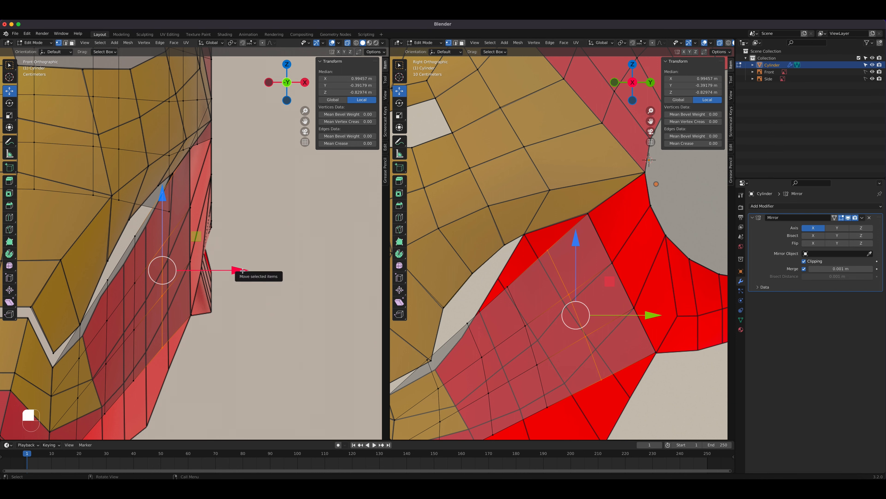
drag(241, 270, 252, 271)
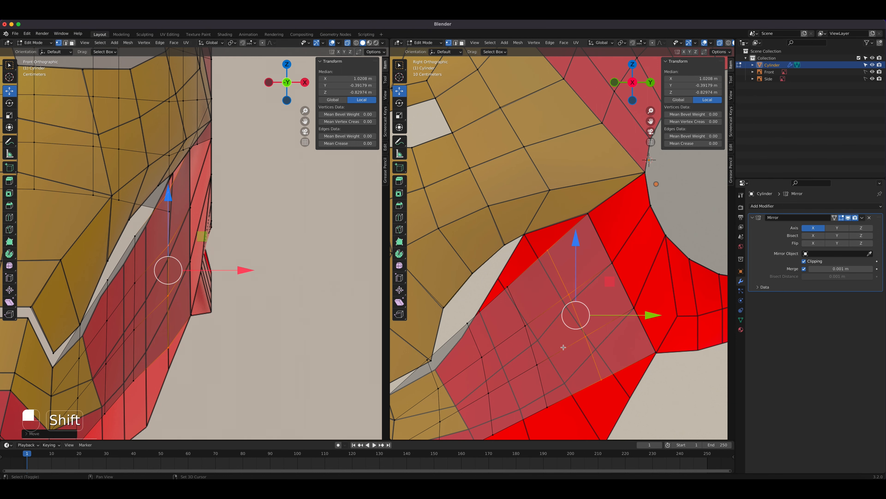
shift+middle_drag(498, 279, 511, 213)
drag(511, 214, 547, 282)
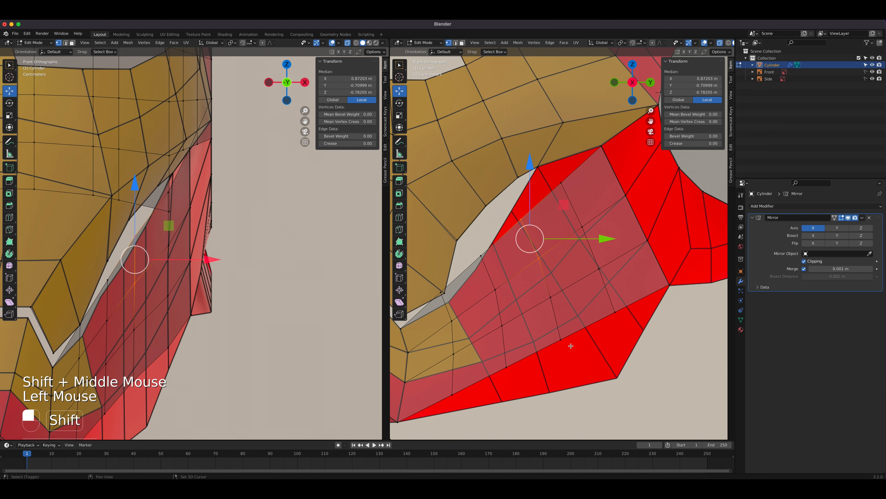
shift+drag(571, 347, 538, 291)
drag(210, 307, 227, 303)
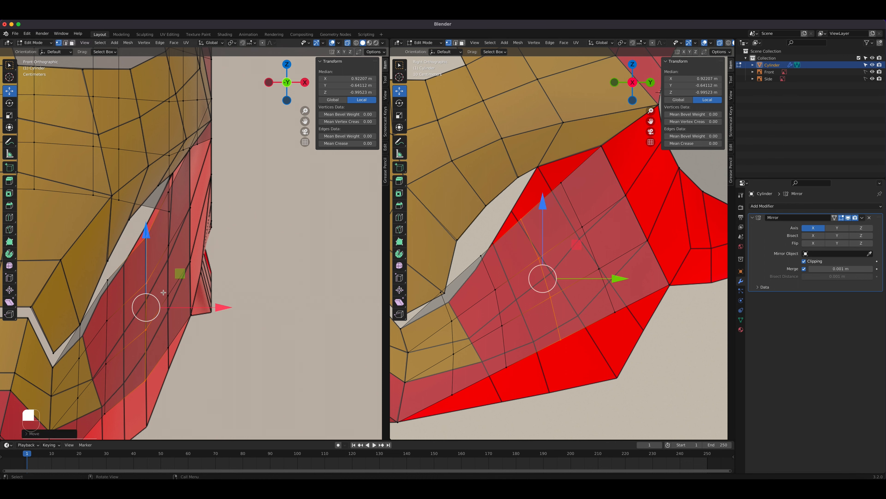
Move the jaw panel's two front edge loops outward along X, about 0.08 m and 0.11 m, onto the front reference lines
shift+middle_drag(163, 292, 175, 194)
drag(466, 247, 514, 366)
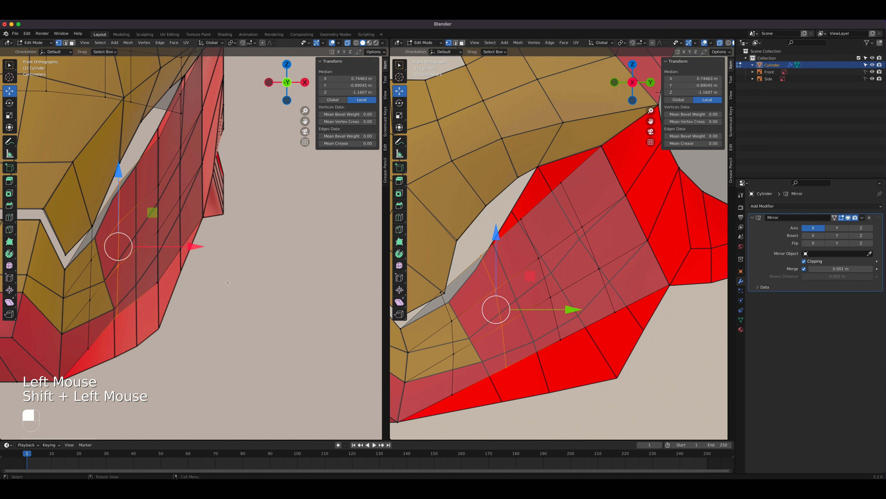
drag(194, 247, 213, 245)
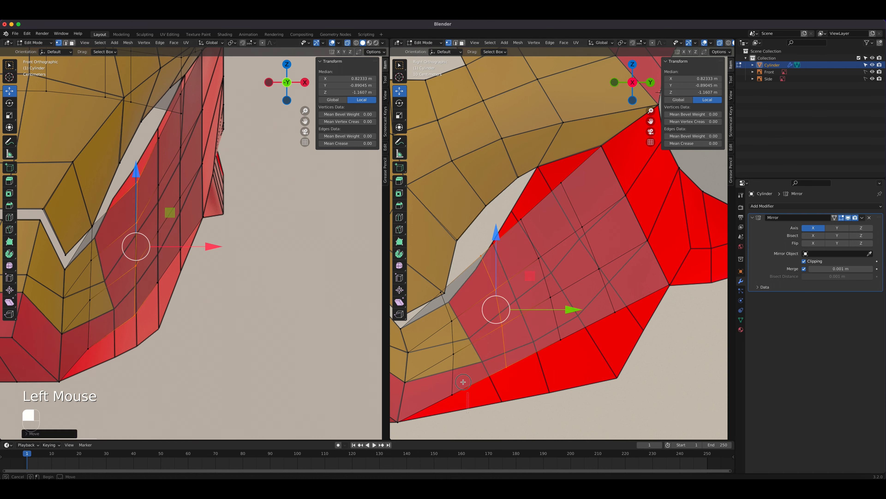
click(452, 353)
shift+click(430, 314)
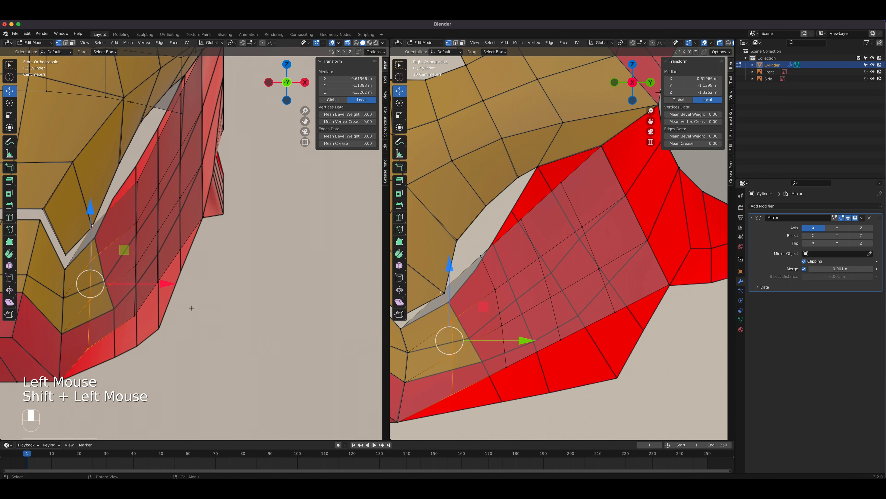
drag(167, 281, 193, 282)
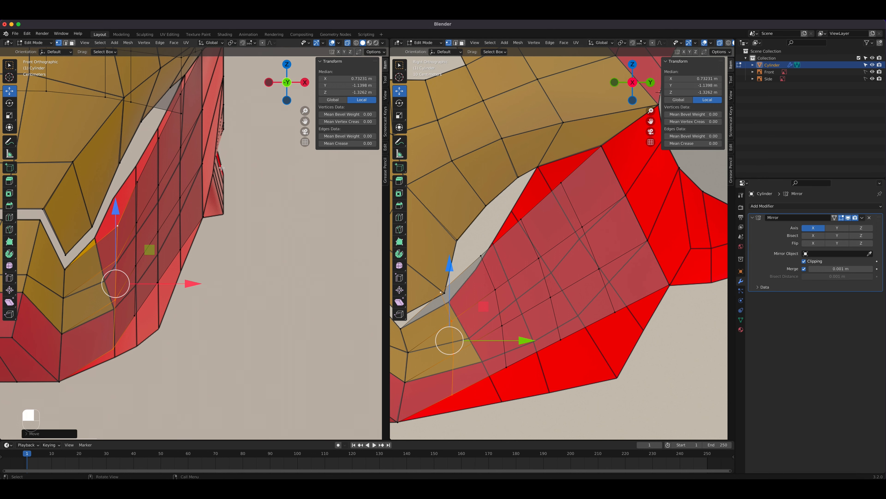
Merge the rearmost loop's top vertex into the adjoining vertex on the faceplate's lower edge using At Last
click(561, 183)
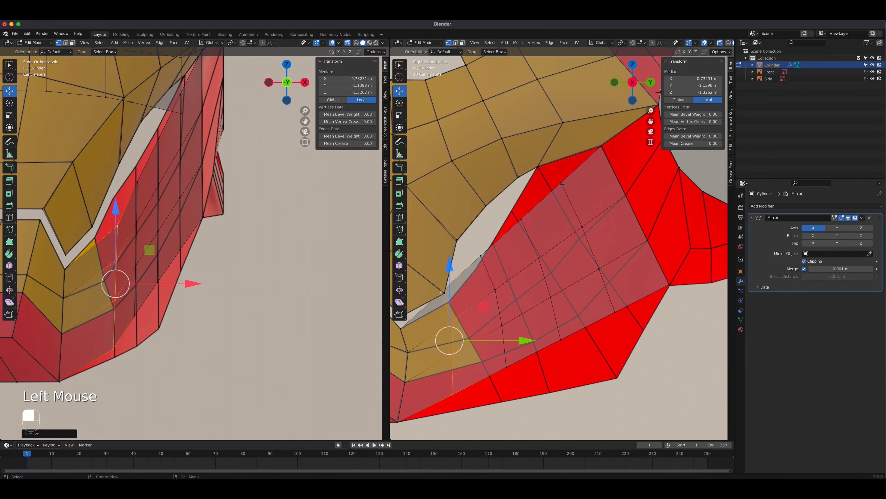
scroll(551, 210, up, 3)
shift+middle_drag(554, 198, 561, 241)
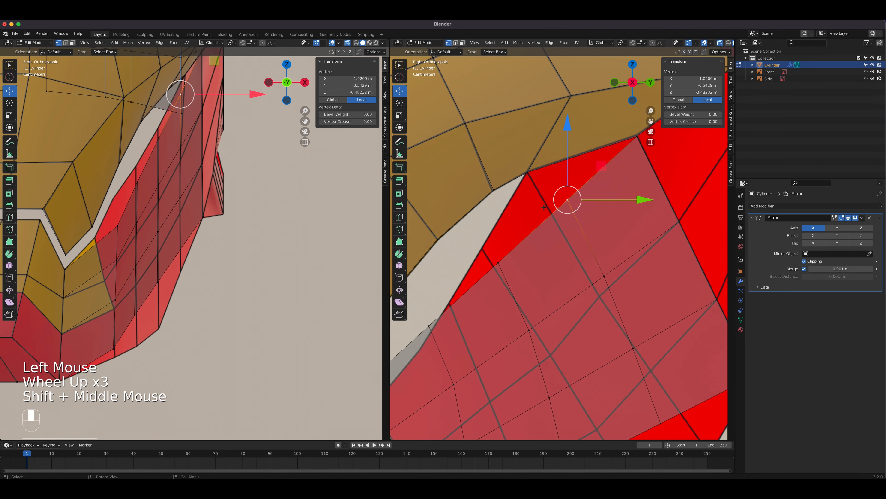
shift+click(527, 172)
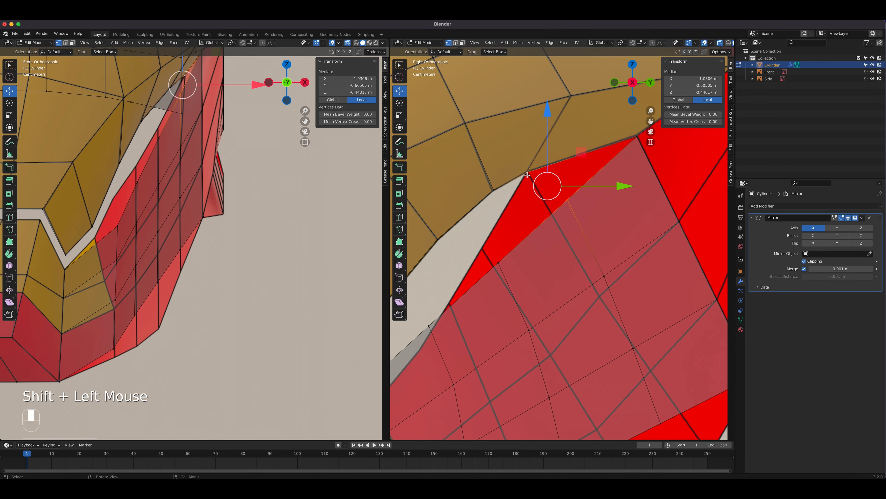
key(m)
click(494, 188)
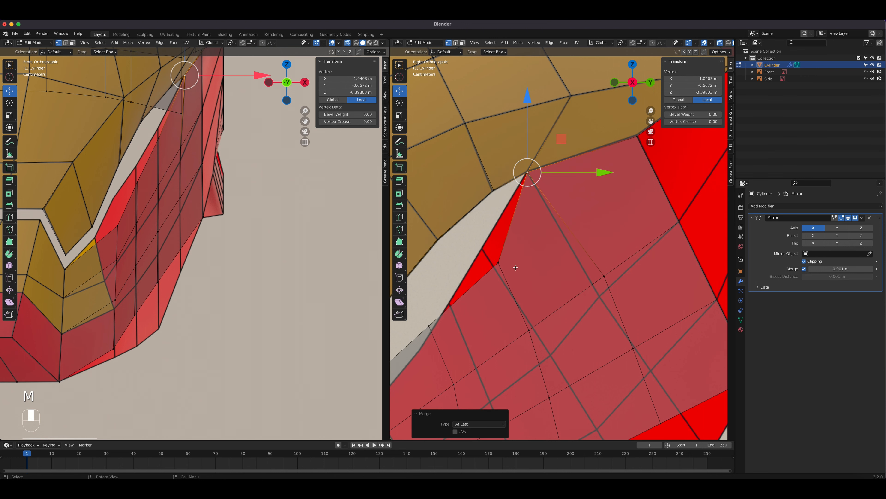
Move the top vertices of the two middle loops onto the jaw's upper edge line in the side view
click(515, 276)
key(g)
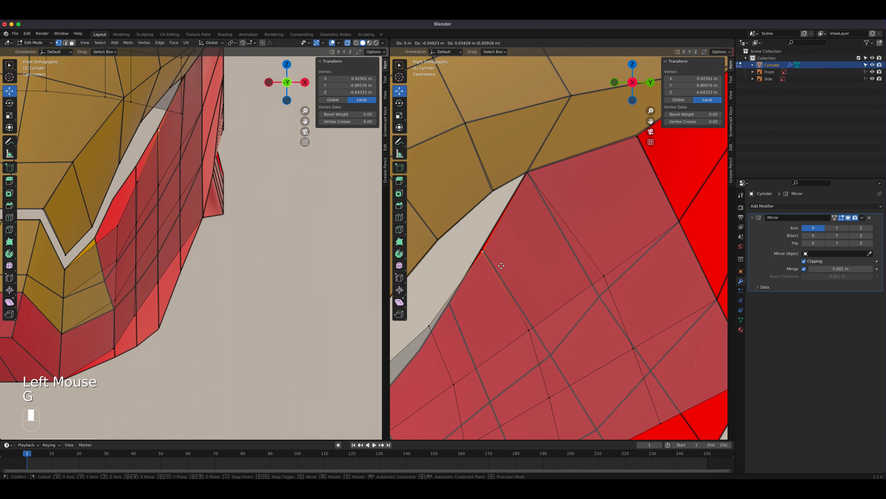
click(501, 263)
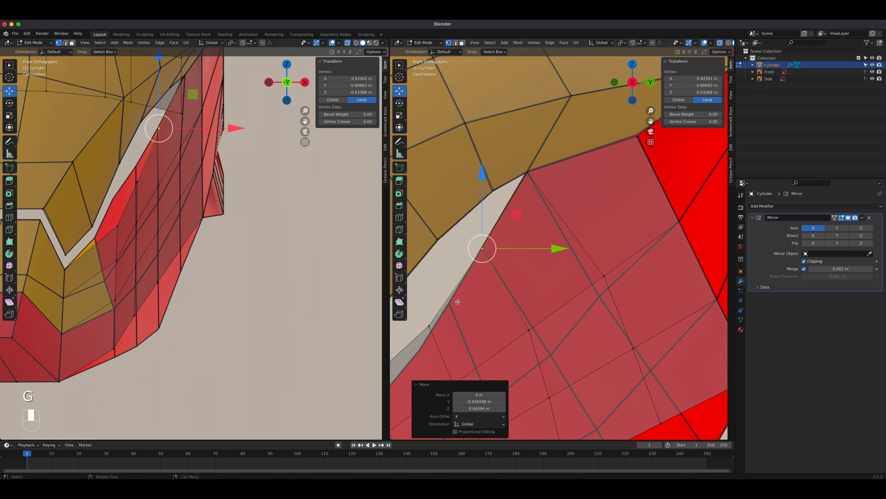
click(431, 325)
key(g)
click(459, 304)
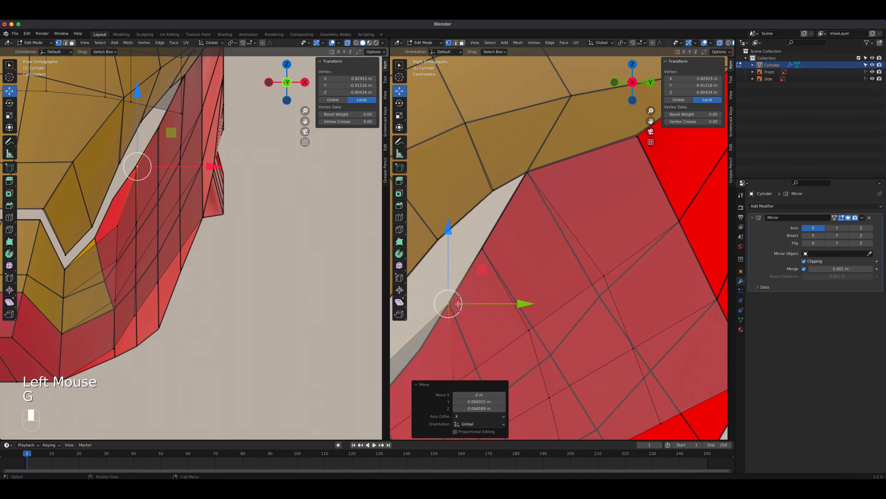
scroll(526, 320, down, 2)
shift+middle_drag(525, 321, 551, 259)
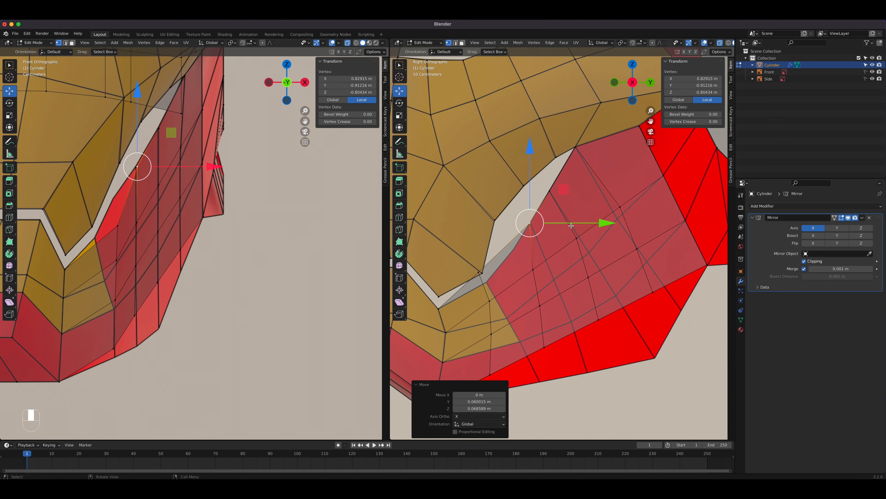
Move the front loop's upper two vertices down and back onto the seam with the gold chin piece in the side view
click(481, 275)
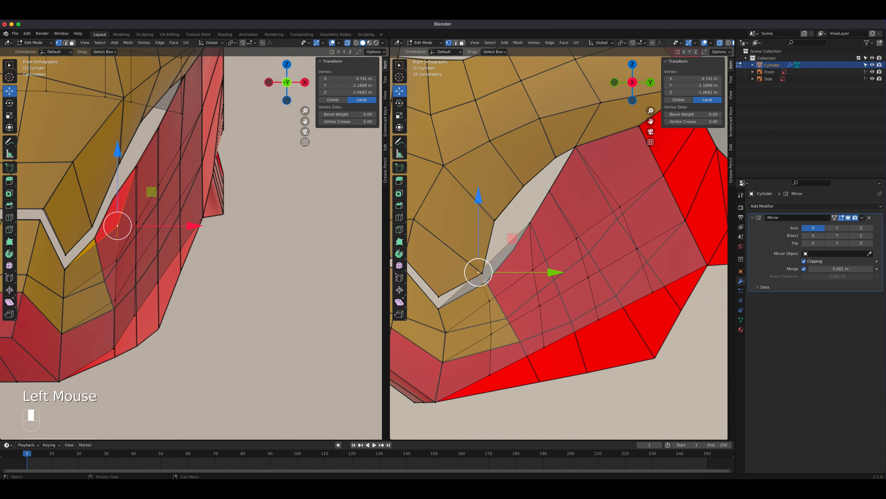
key(g)
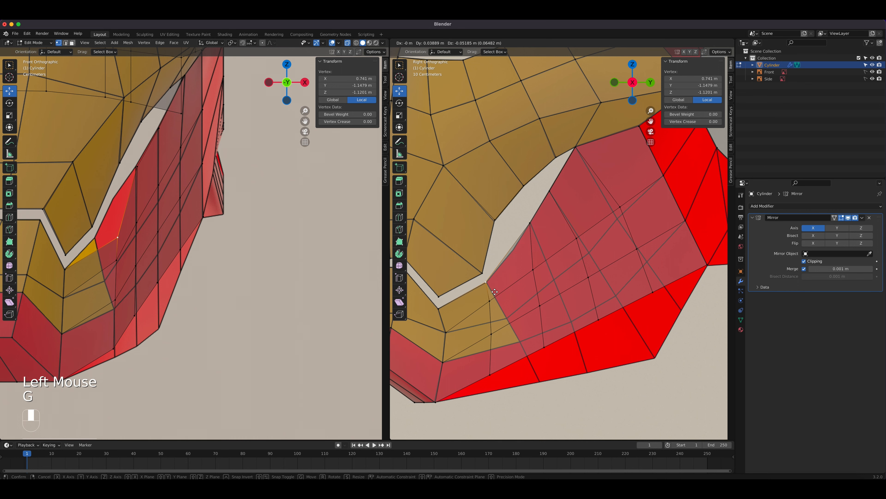
click(495, 291)
key(g)
click(504, 299)
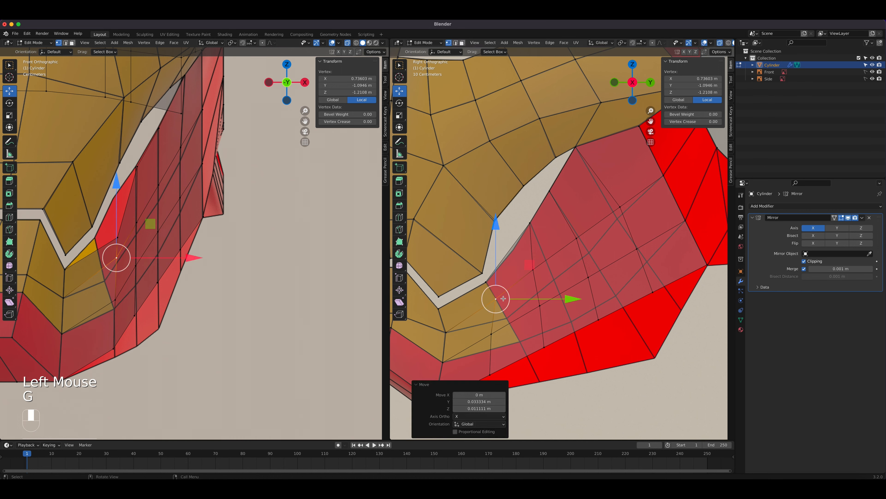
key(g)
click(514, 319)
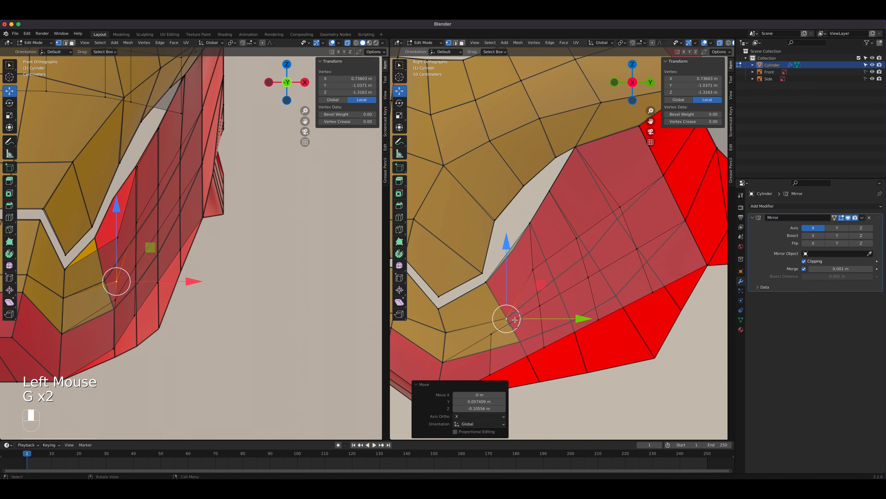
Move the front loop's lower two vertices back onto the gold chin piece's rear corner and the jaw's bottom edge in the side view
click(490, 334)
key(g)
click(504, 356)
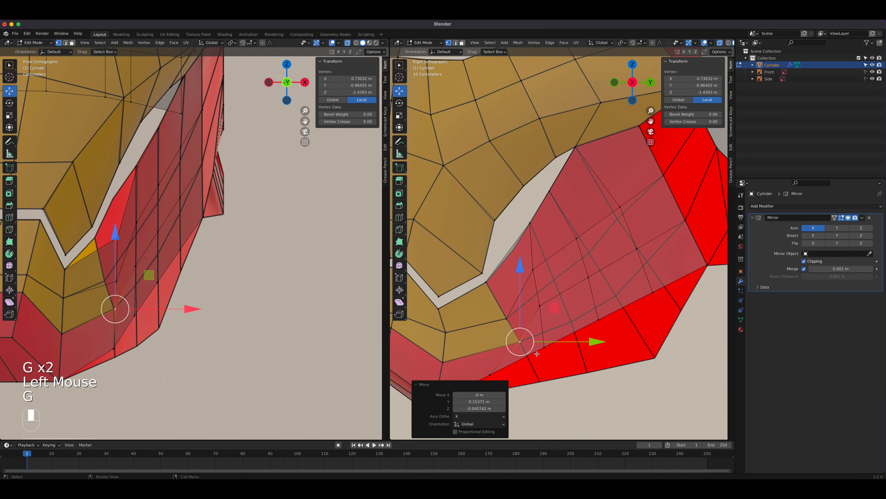
click(496, 370)
key(g)
click(587, 385)
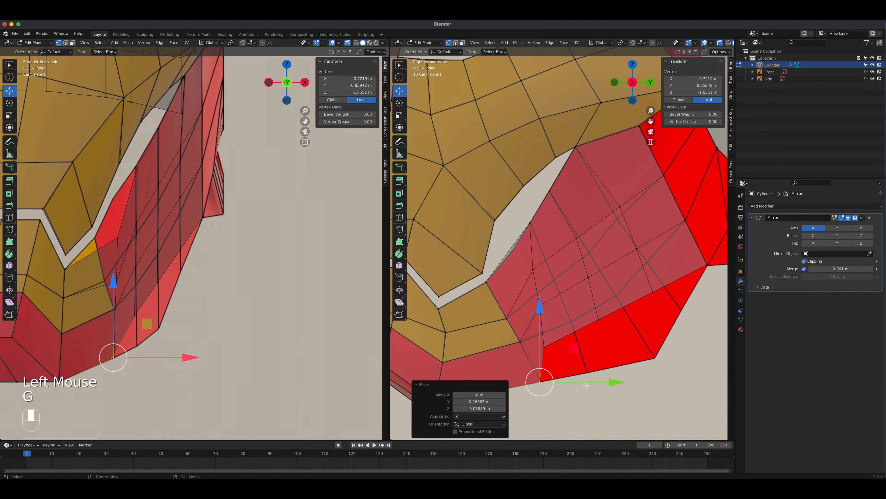
Move the bottom vertices of the remaining three loops onto the reference corners along the jaw's lower and rear outline
click(543, 347)
key(g)
click(603, 366)
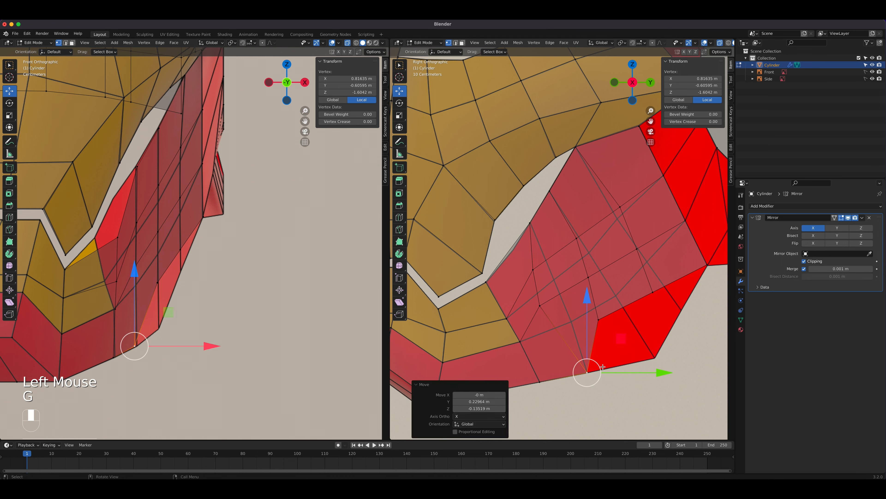
click(598, 319)
key(g)
click(664, 365)
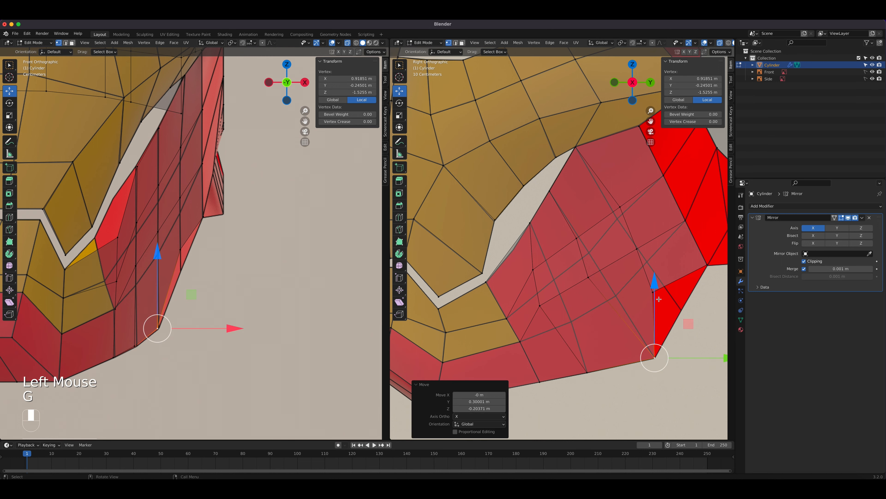
click(659, 299)
key(g)
click(687, 314)
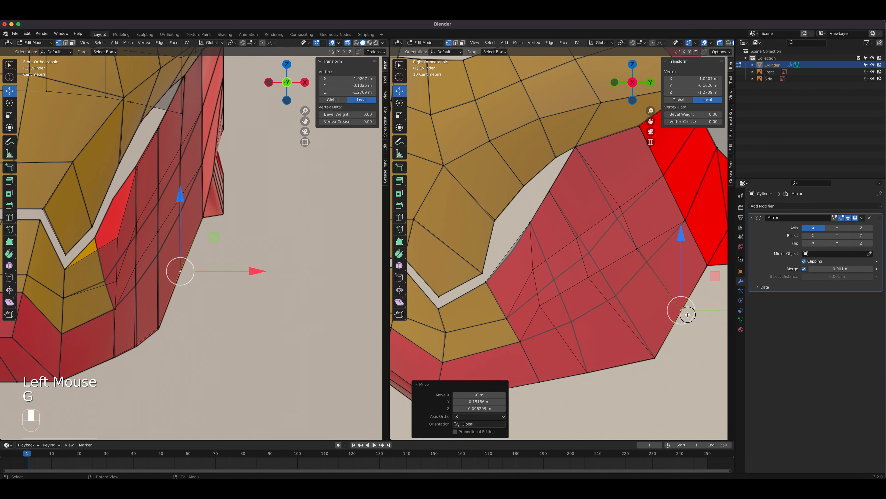
Move the rearmost loop's two interior vertices onto the reference line intersections in the side view
click(637, 251)
key(g)
click(650, 262)
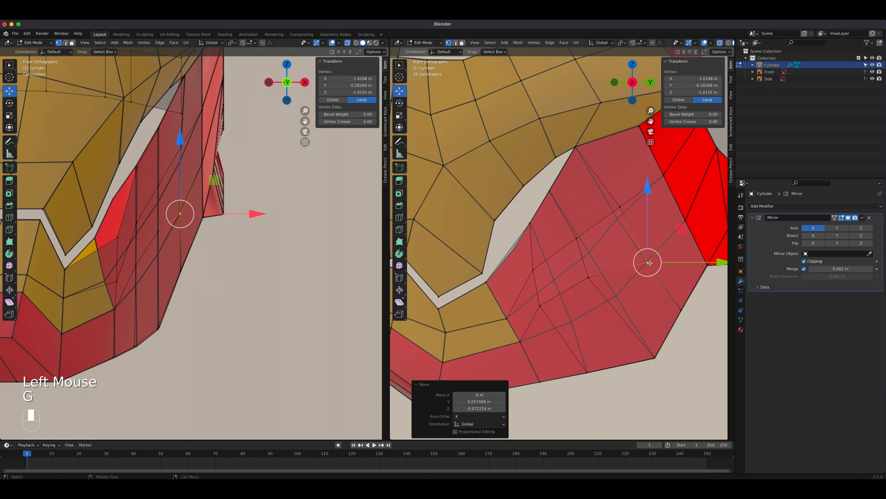
click(609, 205)
key(g)
click(606, 215)
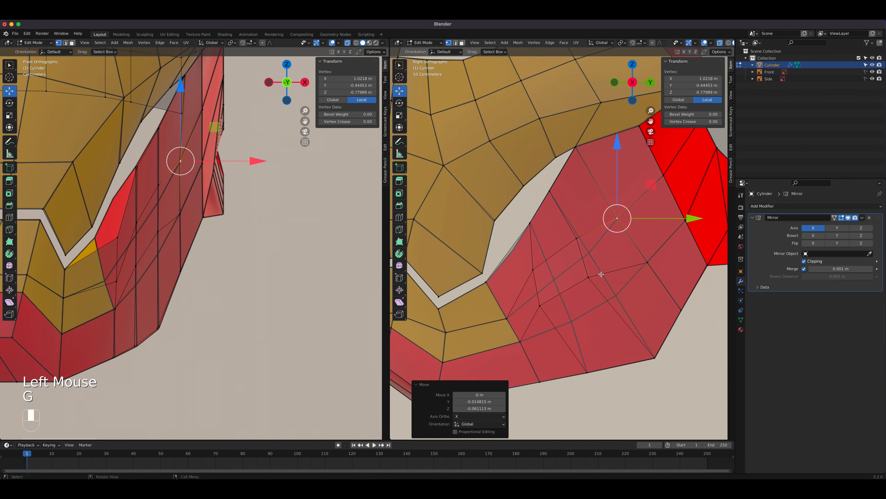
Align the two interior vertices of the second loop from the rear with the reference grid in the side view
click(601, 274)
key(g)
click(631, 294)
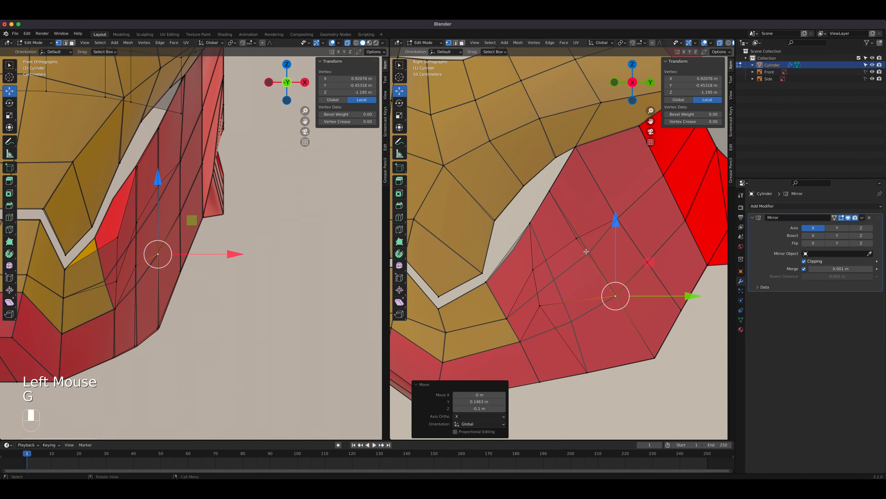
click(578, 239)
key(g)
click(594, 251)
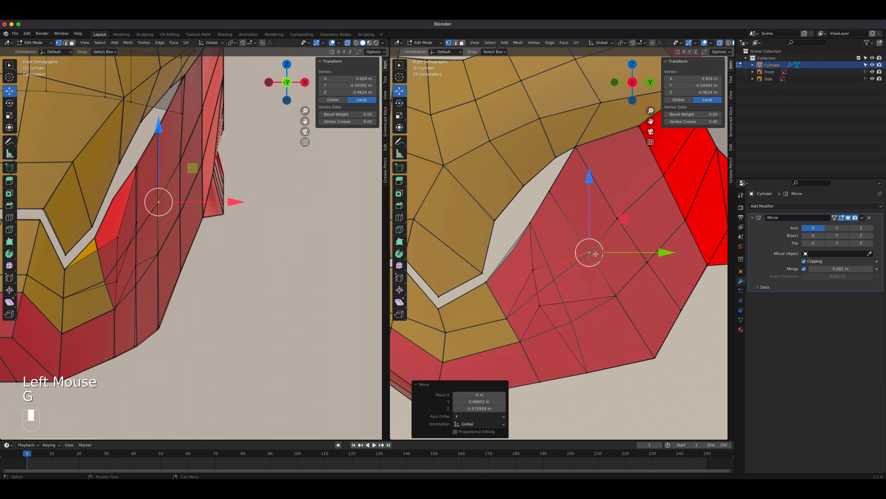
Place the two interior vertices of the third loop from the rear on the reference line intersections in the side view
click(531, 267)
key(g)
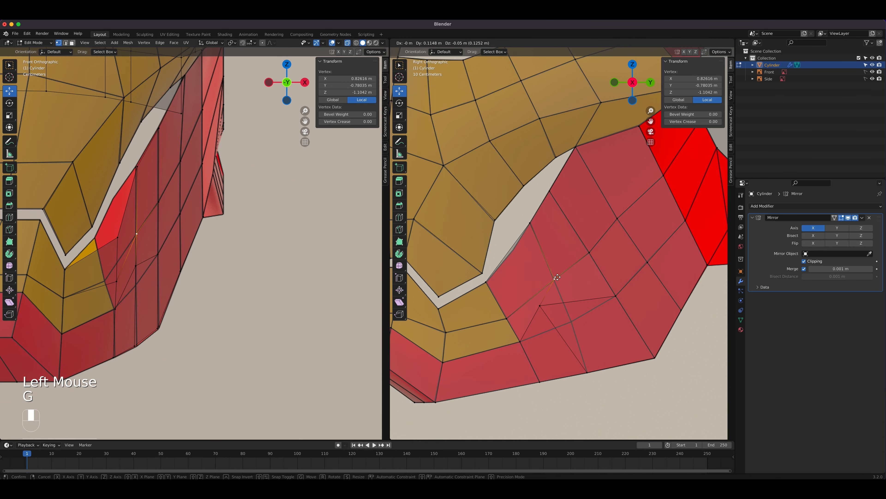
click(554, 279)
click(540, 306)
key(g)
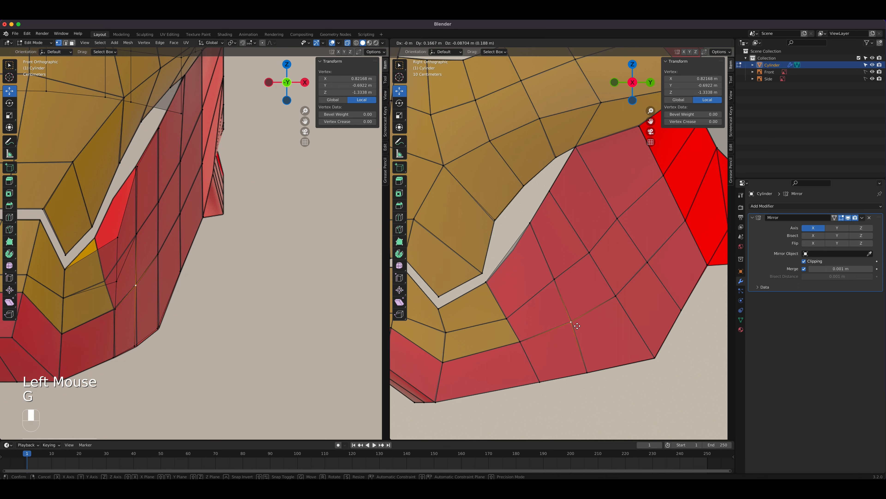
click(578, 326)
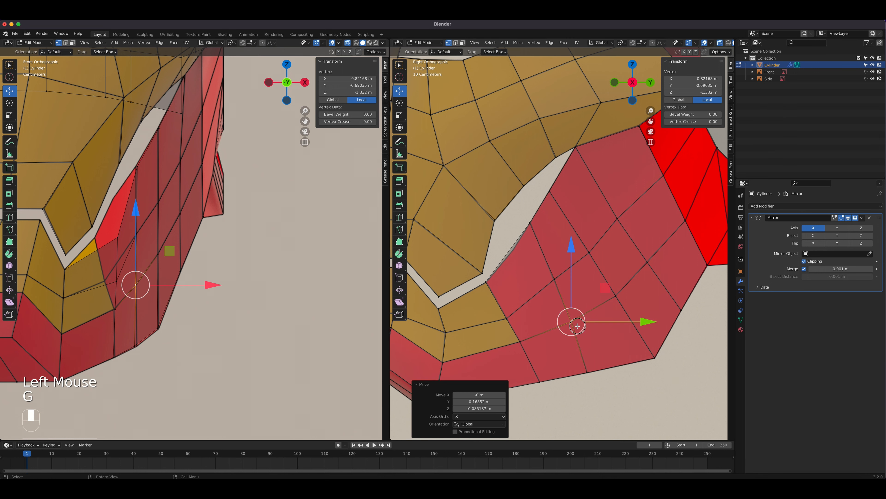
Move the front loop's upper two vertices and the neighbouring loop's top vertex inward along X onto the front reference
click(119, 238)
drag(196, 238, 173, 239)
click(115, 282)
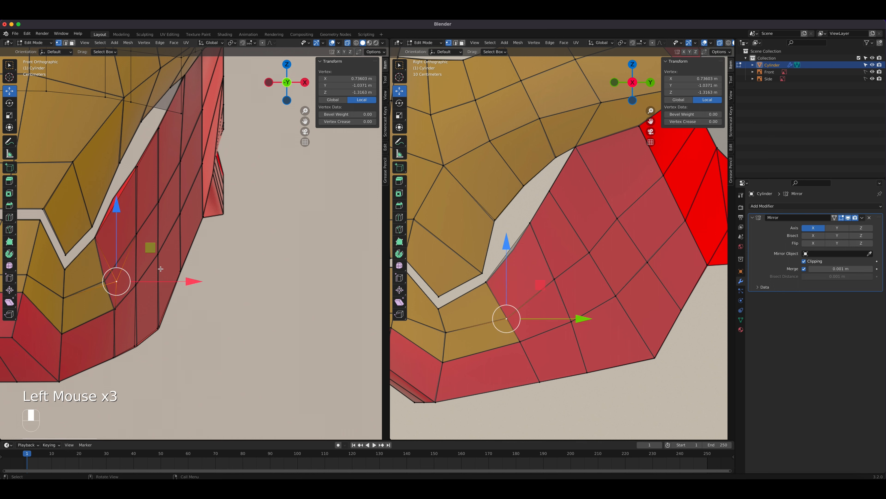
drag(193, 281, 179, 284)
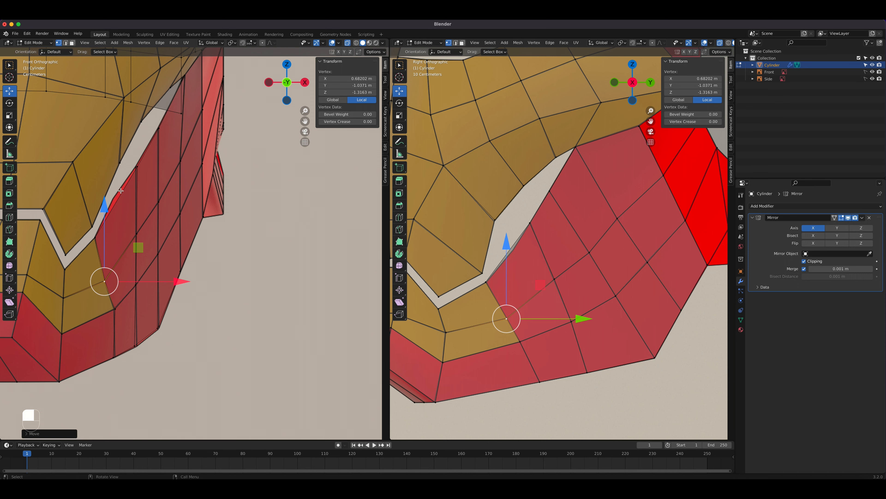
click(136, 169)
drag(208, 167, 209, 168)
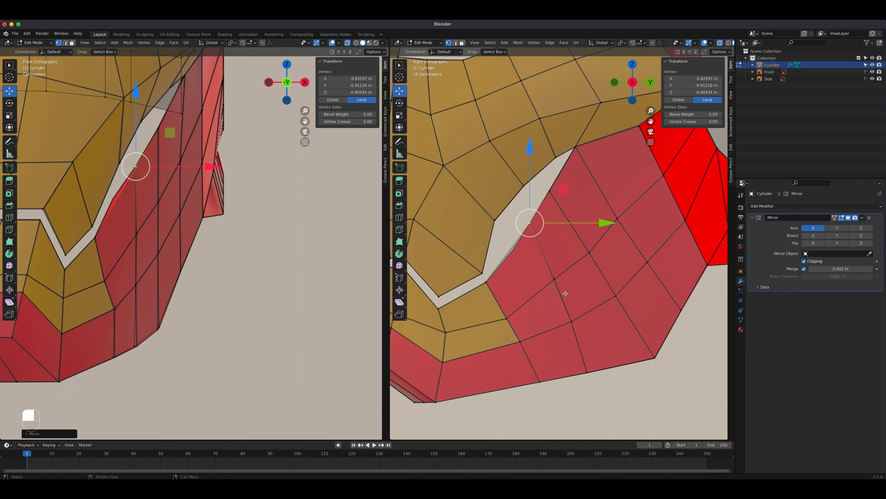
Examine the fitted jaw panel in perspective, and the open area between it and the ear opening in the right side view
scroll(566, 293, down, 5)
scroll(619, 270, down, 1)
middle_drag(618, 270, 582, 273)
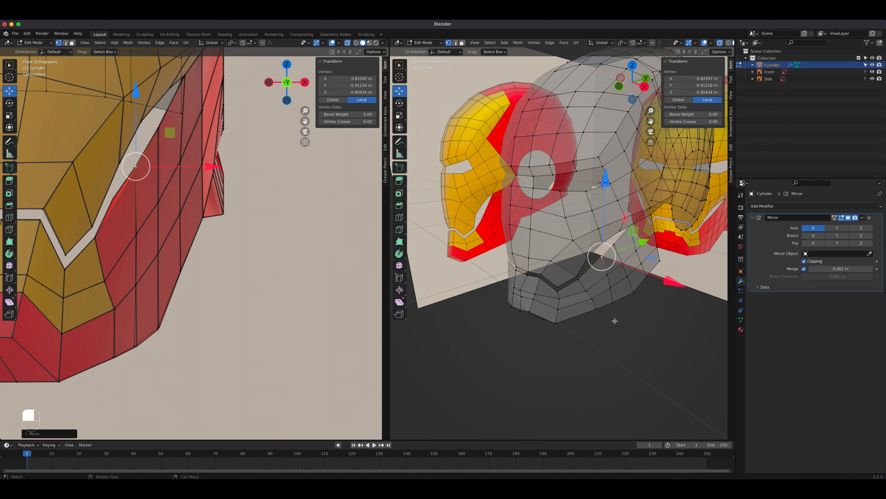
scroll(611, 318, up, 1)
scroll(611, 318, down, 1)
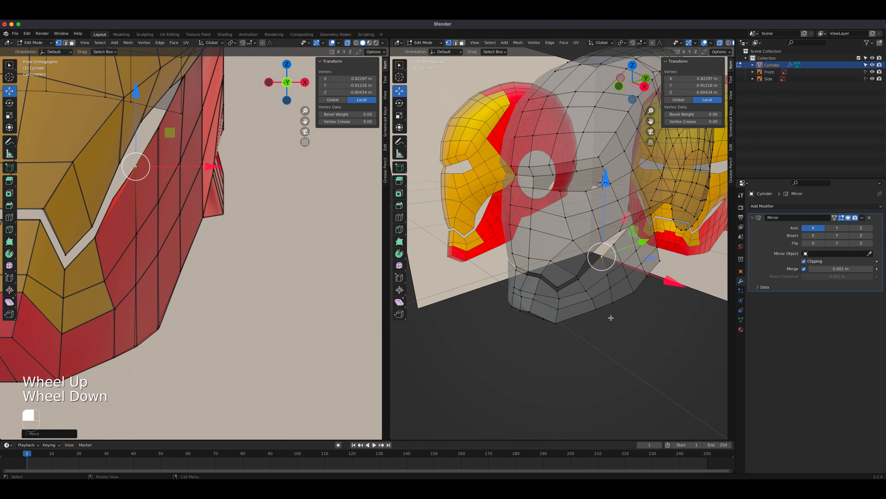
key(KP_3)
shift+middle_drag(621, 316, 596, 332)
scroll(594, 273, up, 3)
scroll(593, 273, up, 1)
shift+middle_drag(594, 273, 584, 282)
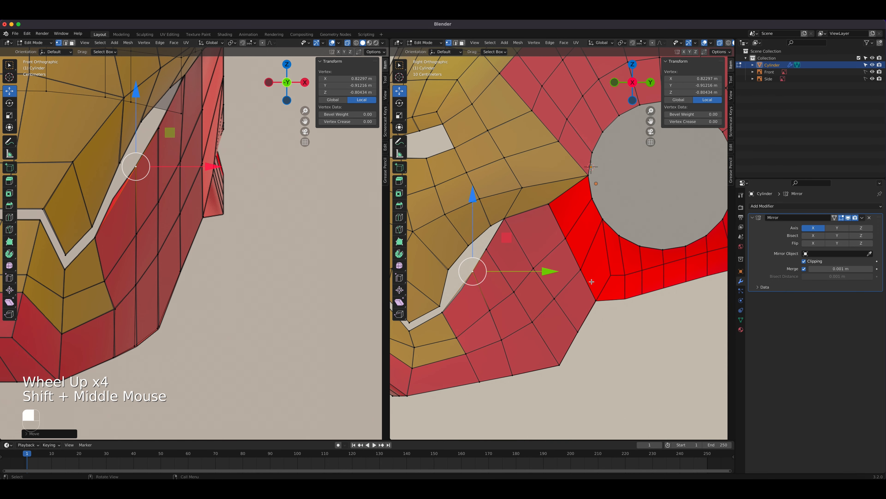
scroll(594, 282, down, 2)
scroll(599, 284, up, 3)
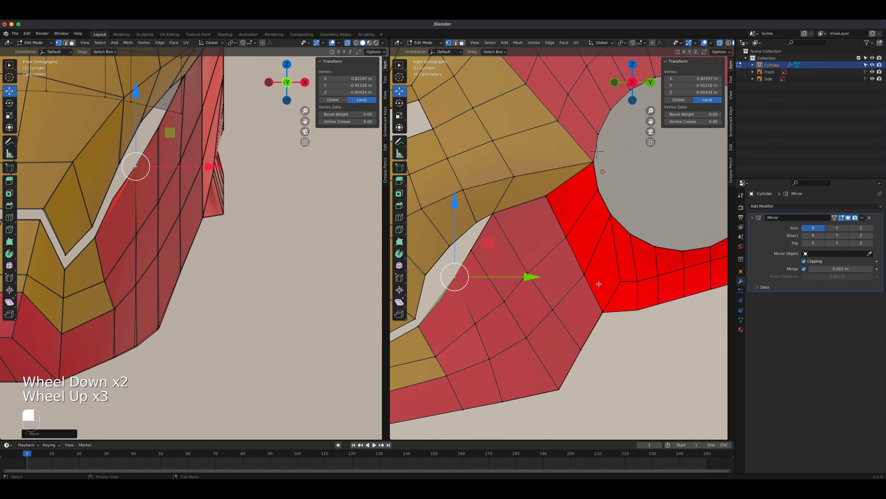
scroll(599, 284, down, 2)
scroll(597, 280, up, 3)
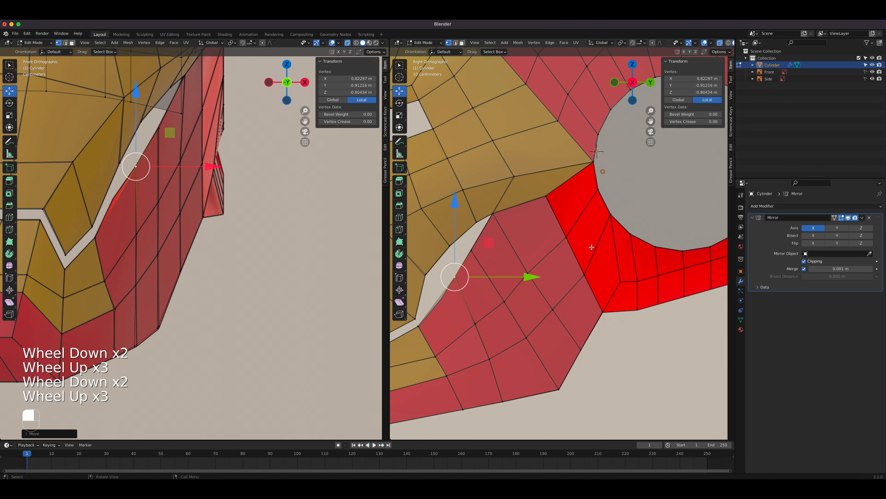
Fill two faces between the upper part of the jaw panel's rear boundary and the front edges of the round ear opening
key(2)
click(560, 222)
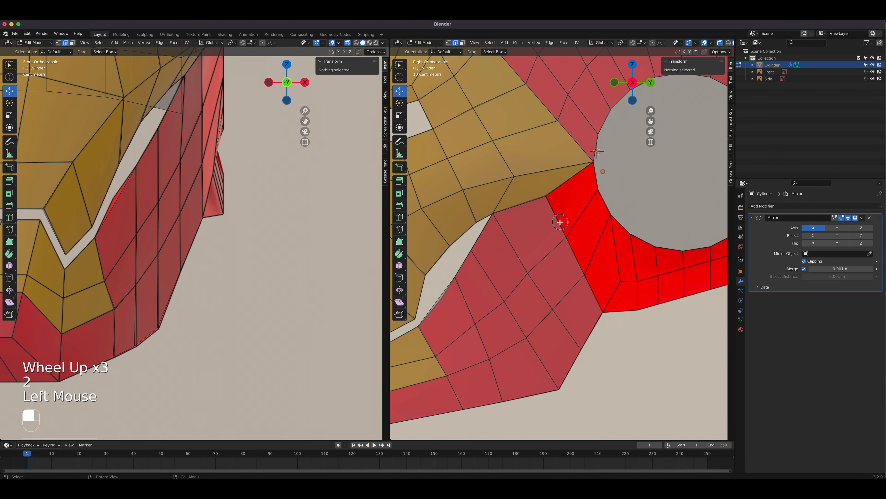
shift+click(590, 187)
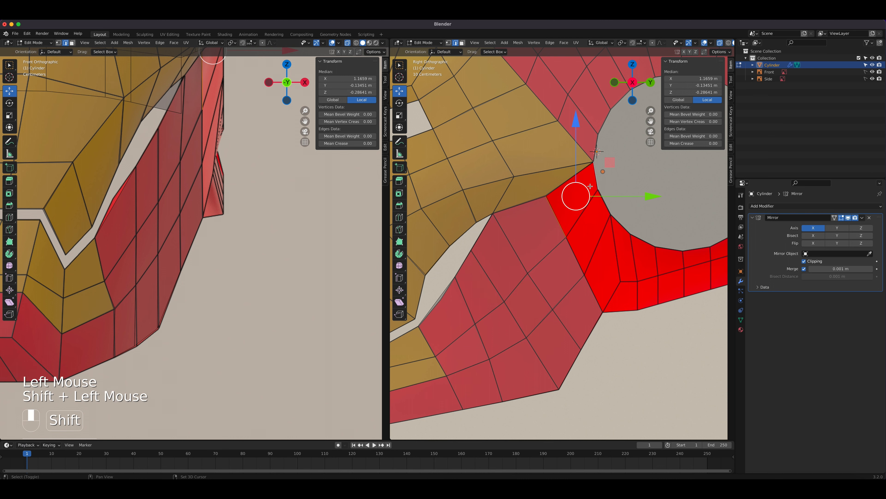
key(f)
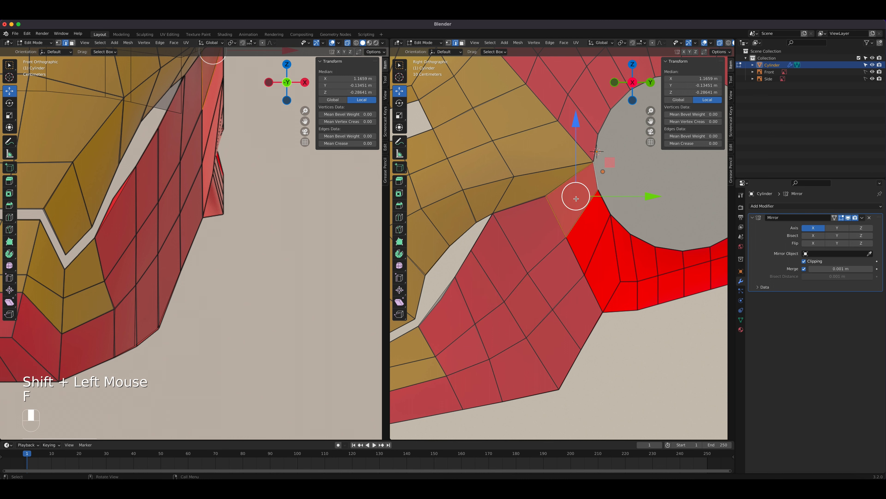
click(603, 206)
shift+click(574, 249)
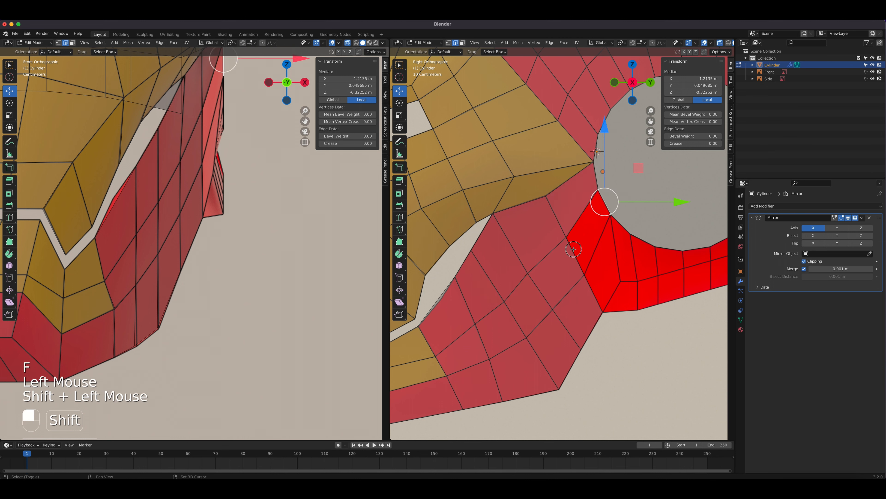
key(f)
shift+middle_drag(603, 261, 574, 237)
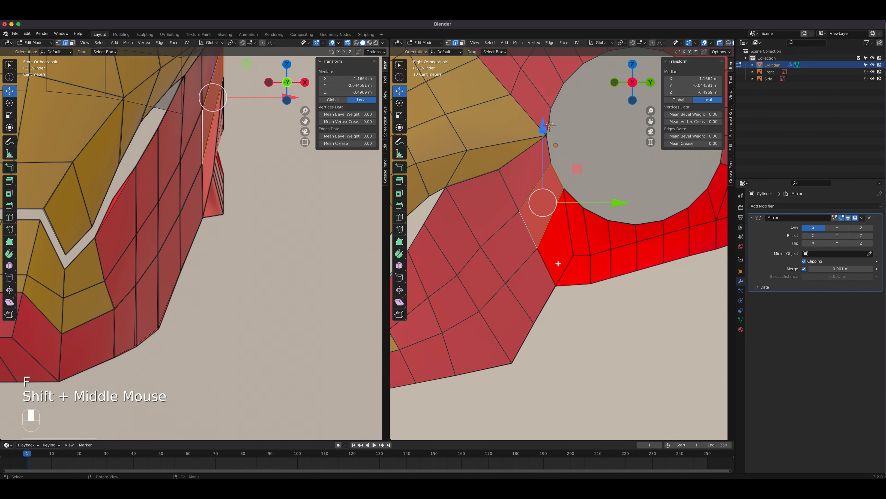
click(576, 201)
shift+click(595, 214)
shift+click(622, 222)
shift+click(651, 222)
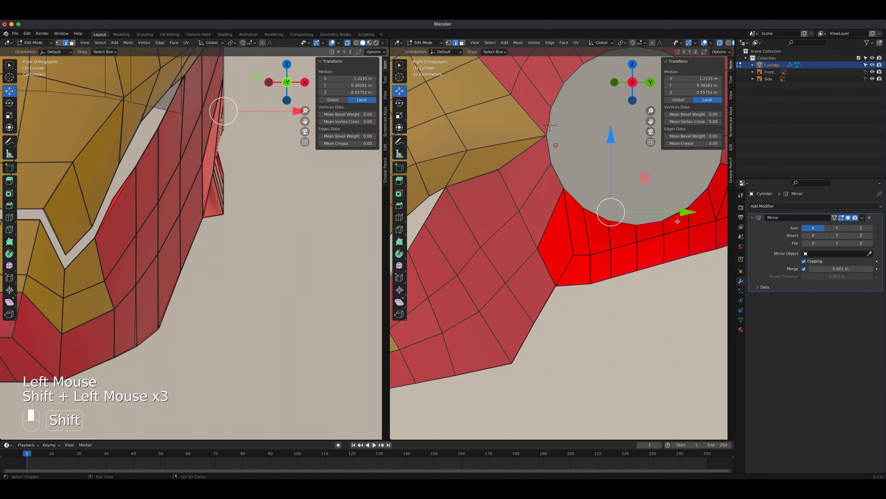
shift+click(678, 217)
shift+click(701, 198)
shift+middle_drag(682, 251, 613, 326)
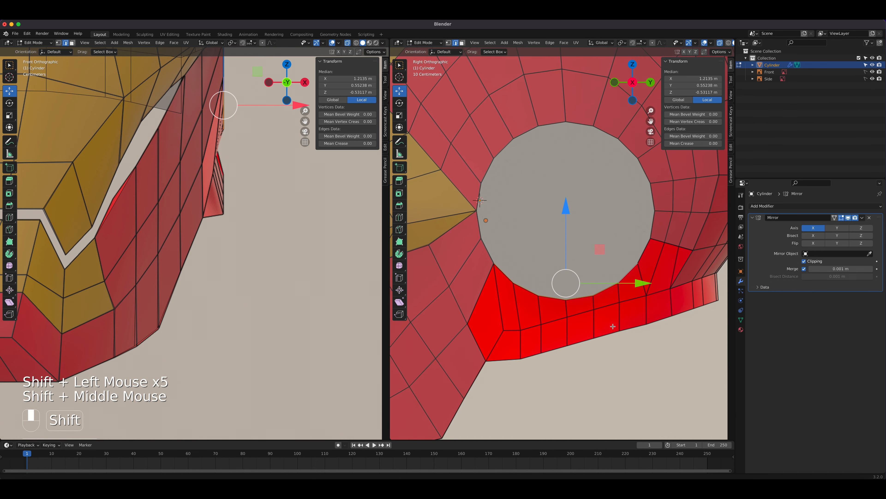
Try filling a face between the ear opening's lower rear edge and the facing edge of the back panel
click(646, 251)
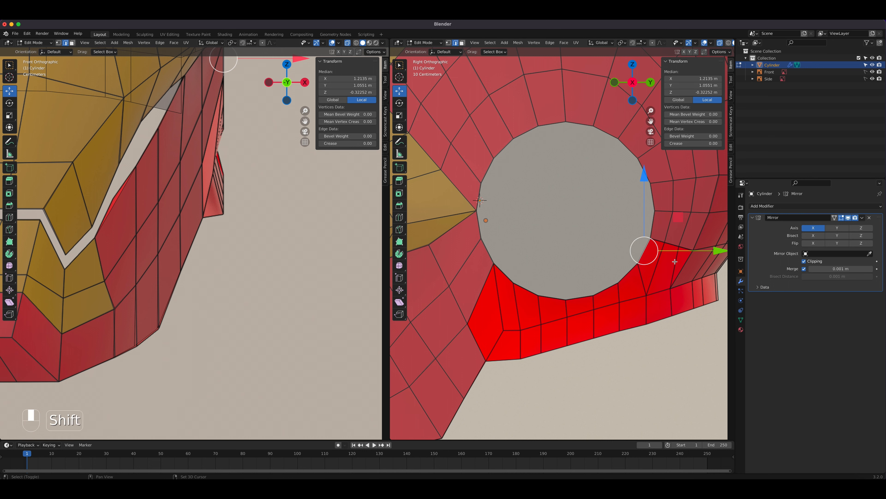
shift+click(682, 264)
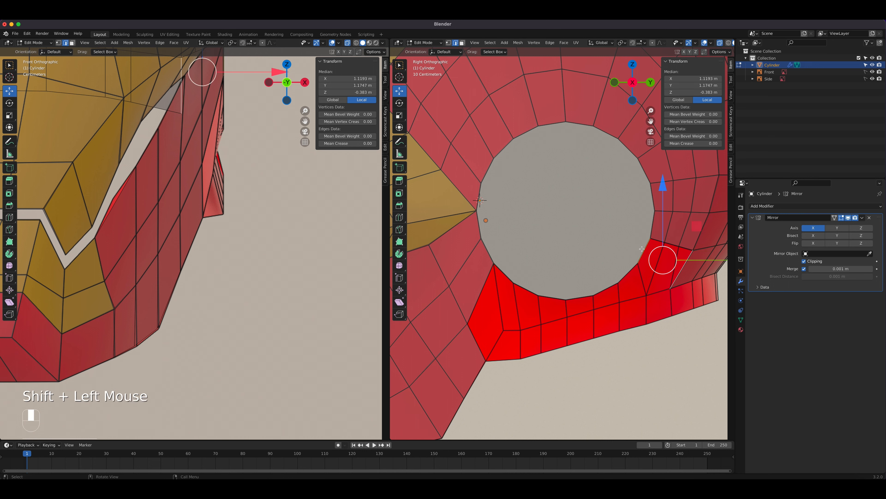
key(f)
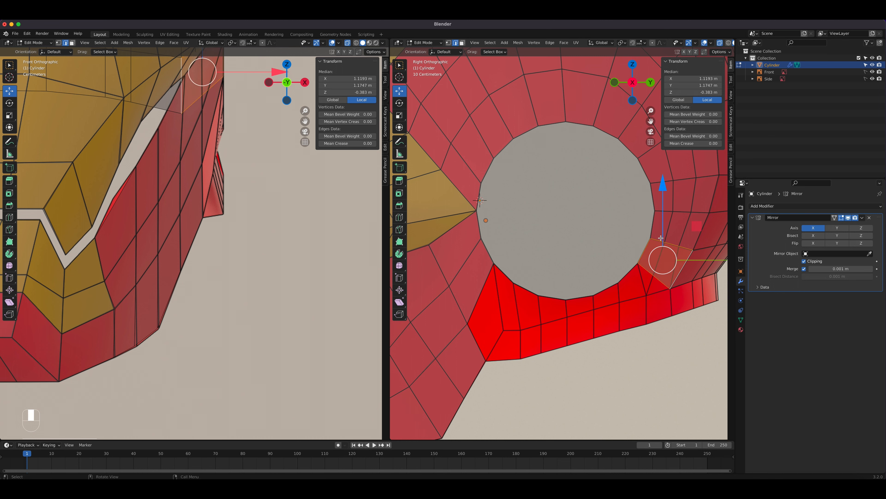
scroll(658, 288, up, 2)
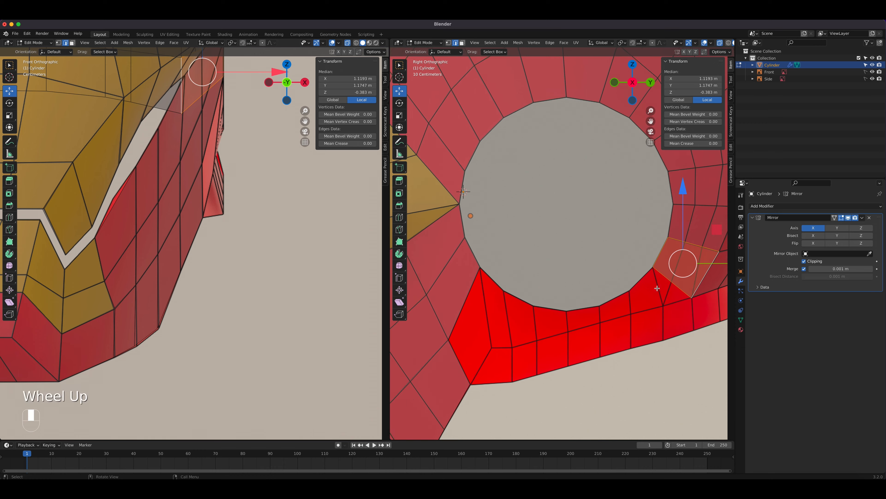
shift+middle_drag(658, 288, 625, 272)
scroll(607, 256, up, 2)
scroll(606, 257, up, 1)
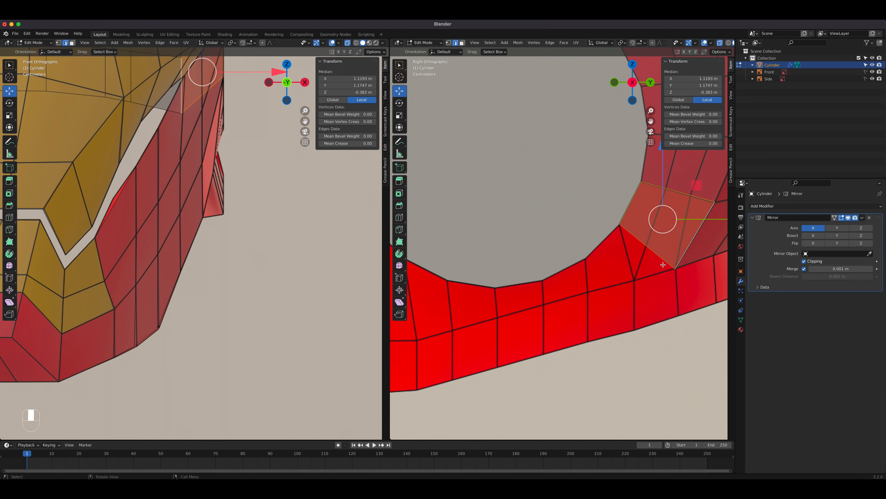
key(super+z)
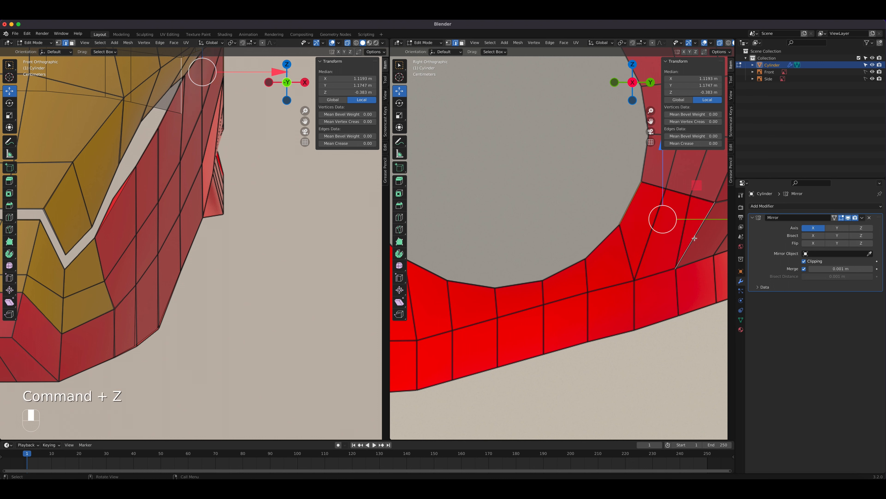
Extrude the seven lower edges of the round ear opening about 0.25 m down and 0.05 m backward in the side view
click(605, 248)
shift+click(566, 269)
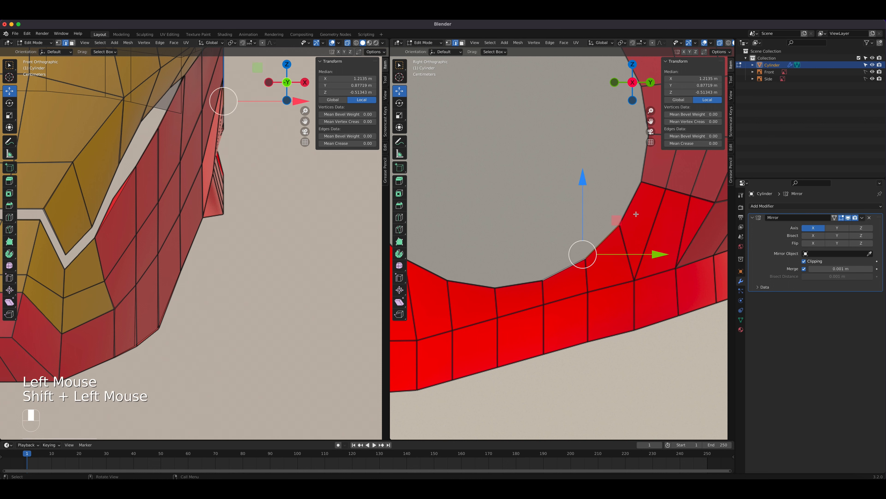
shift+click(632, 206)
shift+click(514, 285)
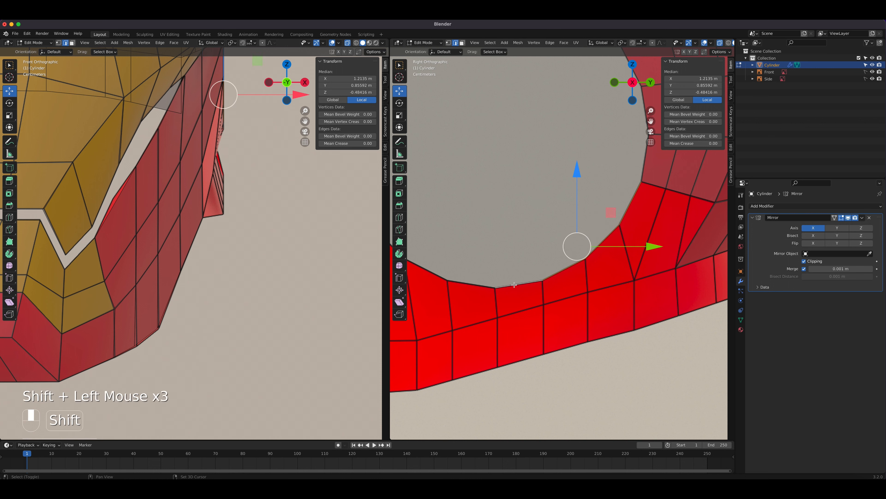
shift+click(471, 284)
shift+click(424, 271)
shift+middle_drag(509, 268, 588, 299)
shift+click(433, 231)
scroll(591, 335, down, 2)
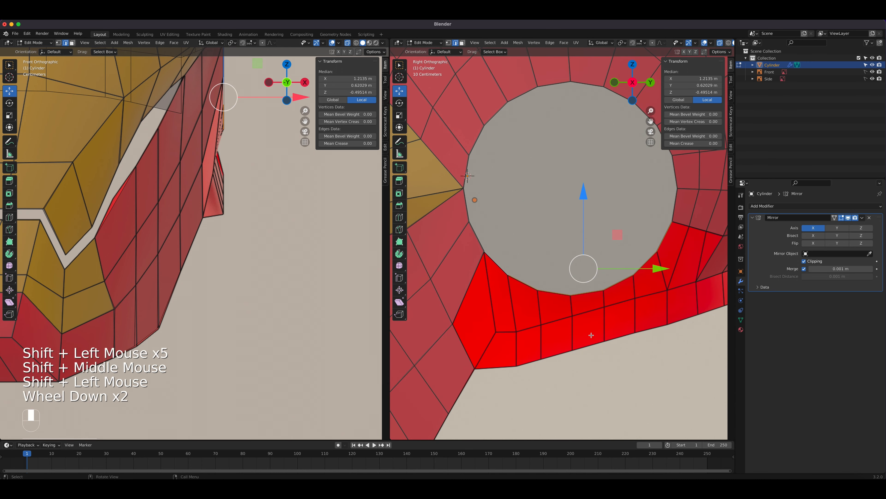
key(e)
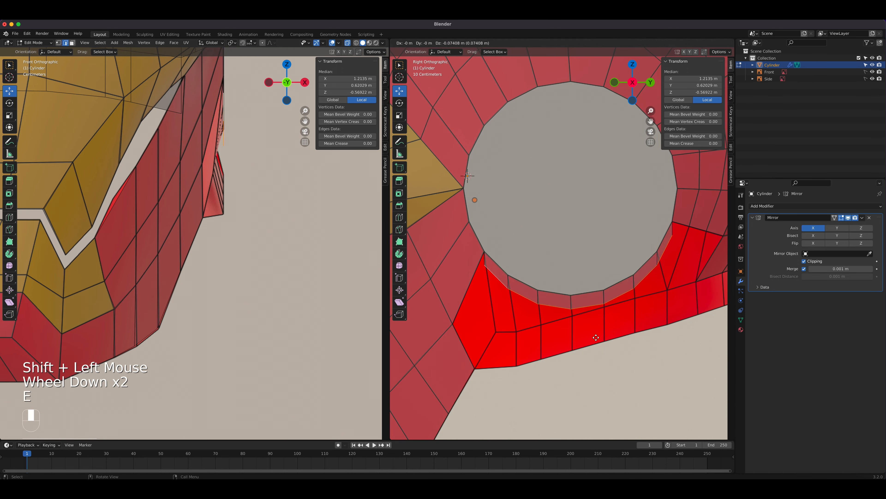
click(605, 369)
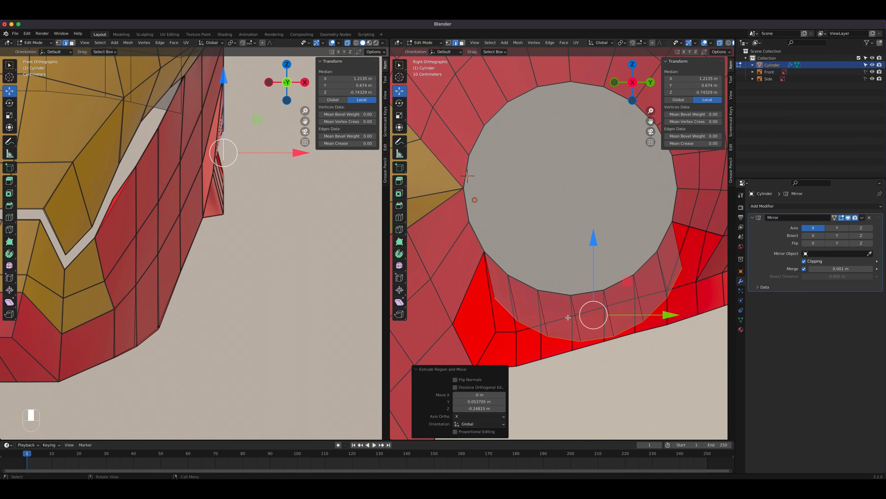
Move the two frontmost lower vertices of the extruded strip onto the reference line corners beneath the ear opening
scroll(568, 317, up, 2)
shift+middle_drag(568, 317, 565, 226)
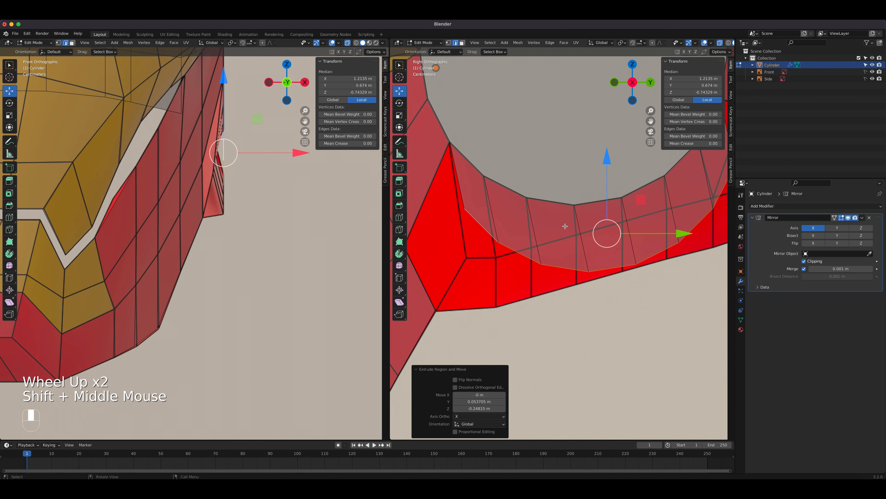
key(1)
click(464, 209)
key(g)
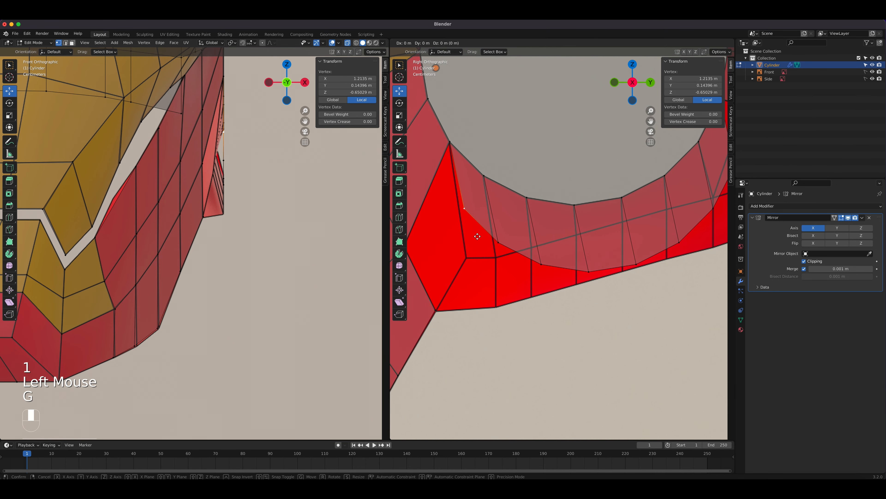
click(480, 278)
key(g)
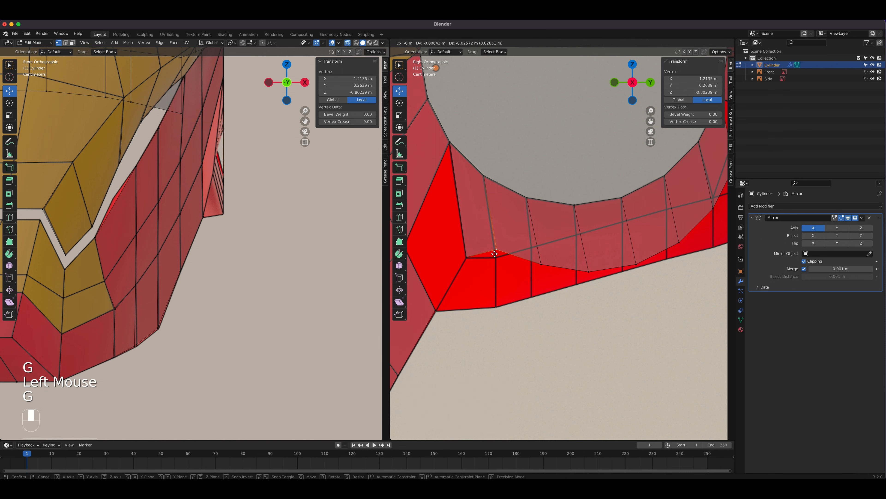
click(495, 257)
Place the third, fourth and fifth lower vertices of the extruded strip, counting from the front, on the reference line intersections
key(g)
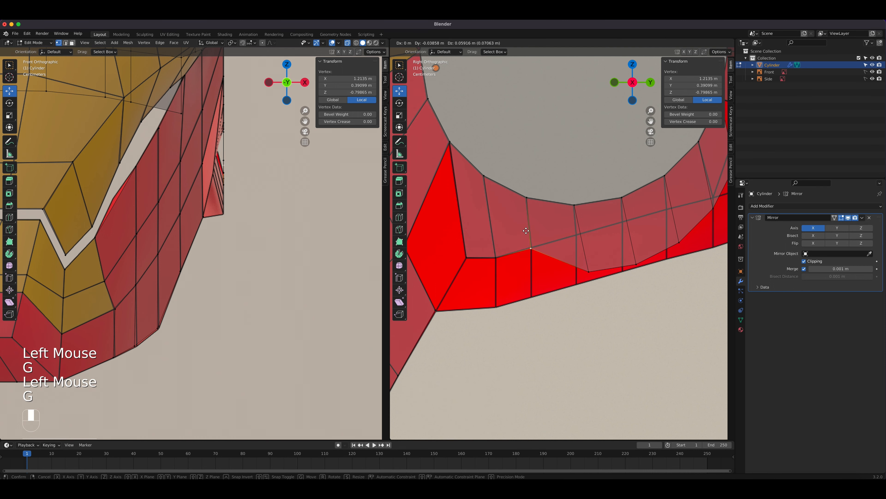
click(527, 231)
key(g)
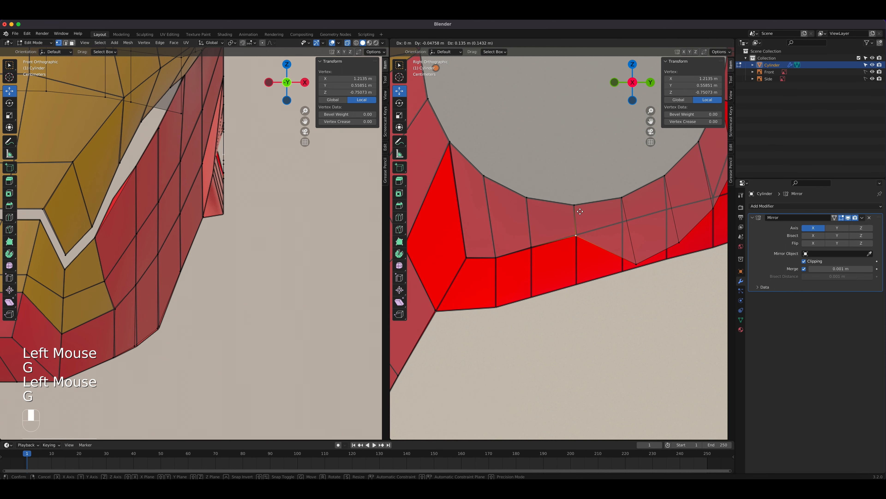
click(578, 212)
key(g)
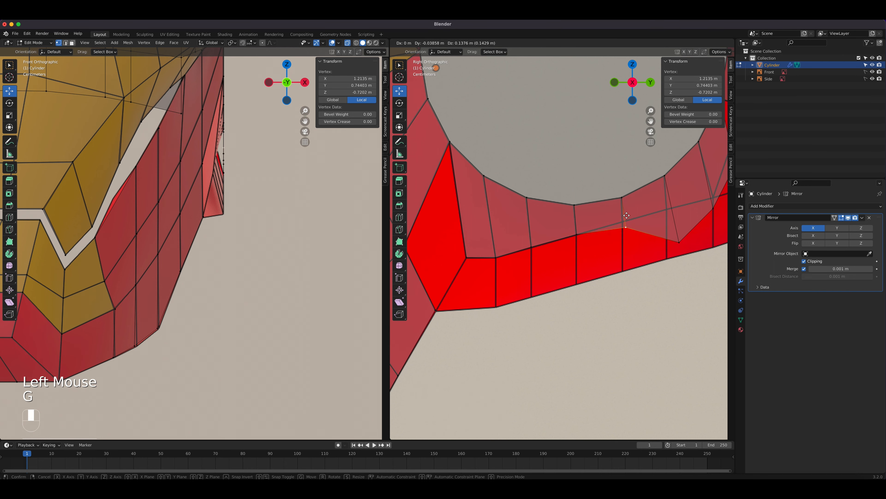
click(623, 216)
Align the sixth and seventh lower vertices of the extruded strip, counting from the front, with the reference line intersections
shift+middle_drag(650, 246, 566, 289)
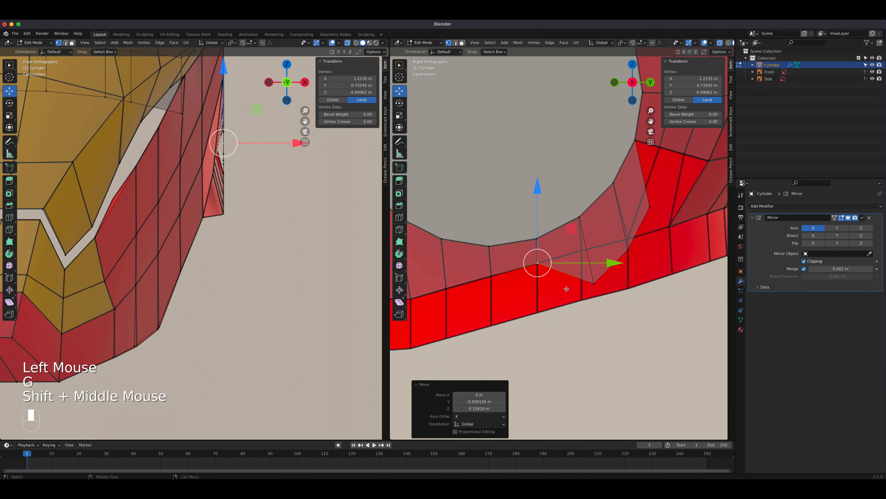
click(593, 283)
key(g)
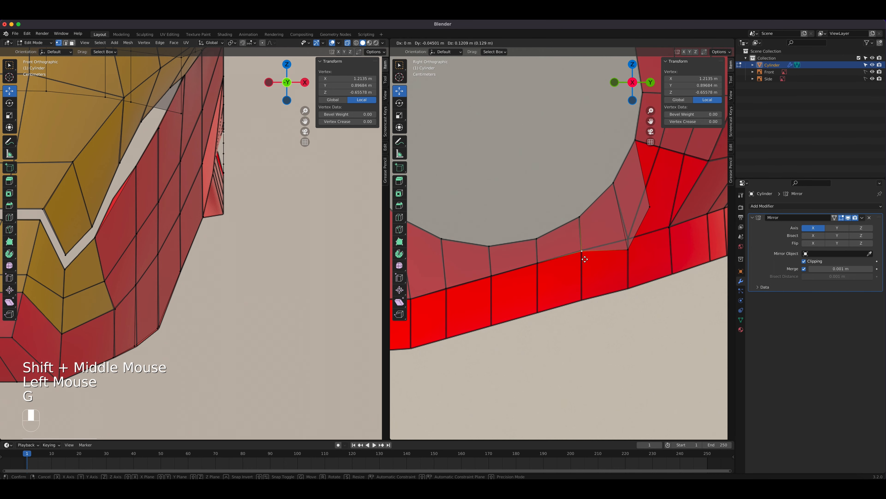
click(585, 259)
click(627, 249)
key(g)
click(631, 234)
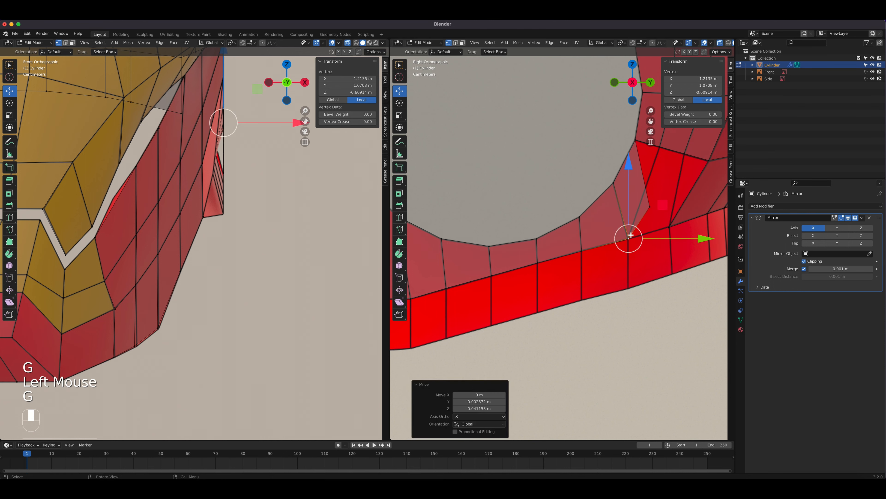
Move the strip's rearmost lower vertex up to the adjacent back panel corner and merge the two vertices At Last
click(650, 206)
key(g)
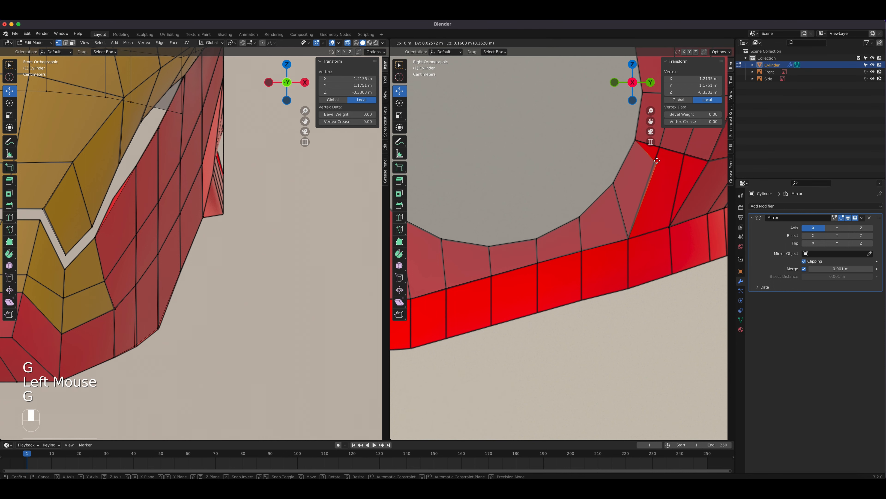
click(659, 149)
shift+click(660, 148)
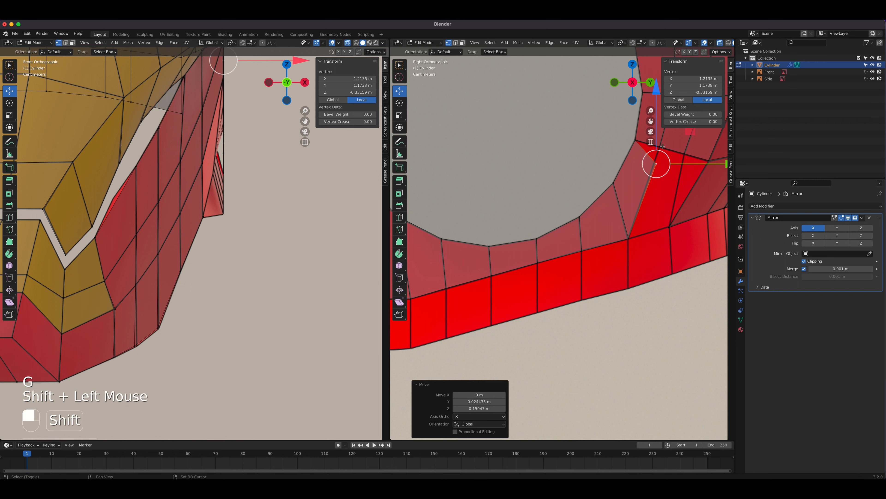
key(m)
click(655, 157)
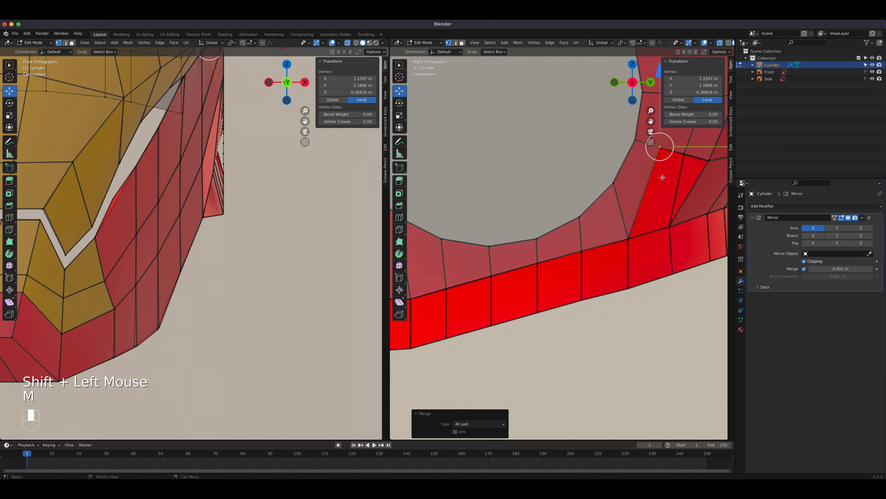
Fill the gap between the strip's rear edge and the slanted back panel edge behind the ear opening with a face
shift+middle_drag(657, 204, 614, 282)
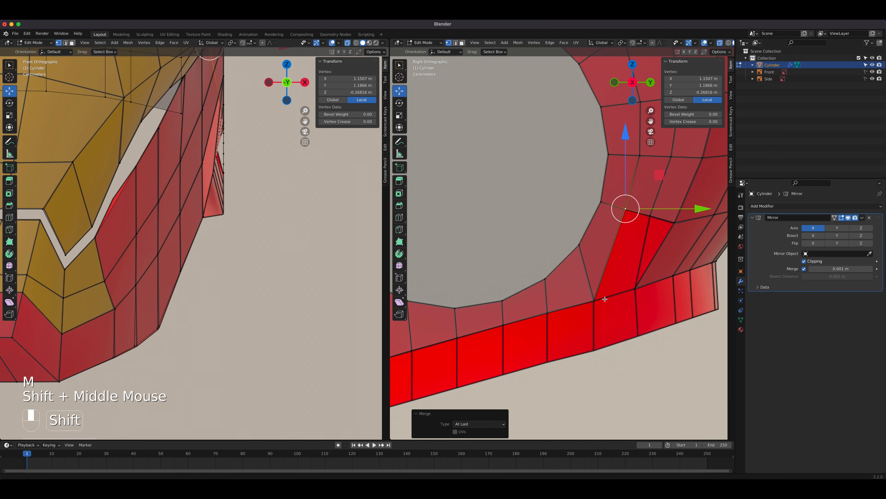
key(2)
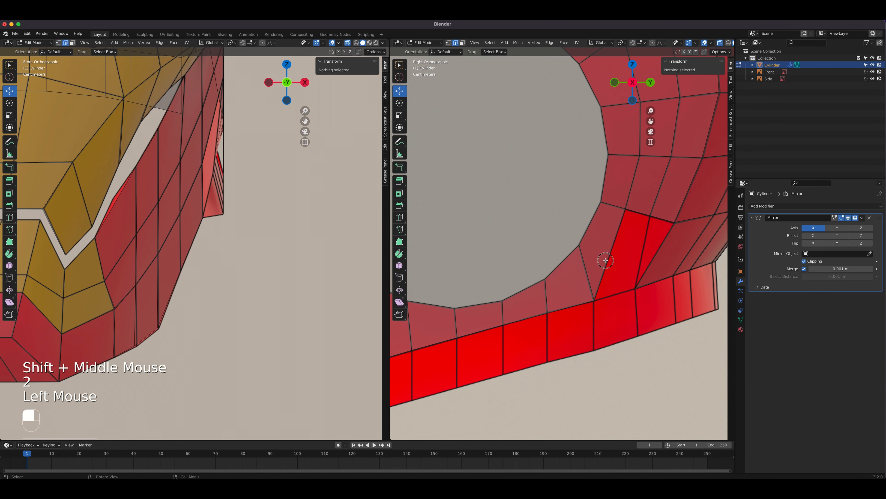
click(609, 259)
shift+click(664, 247)
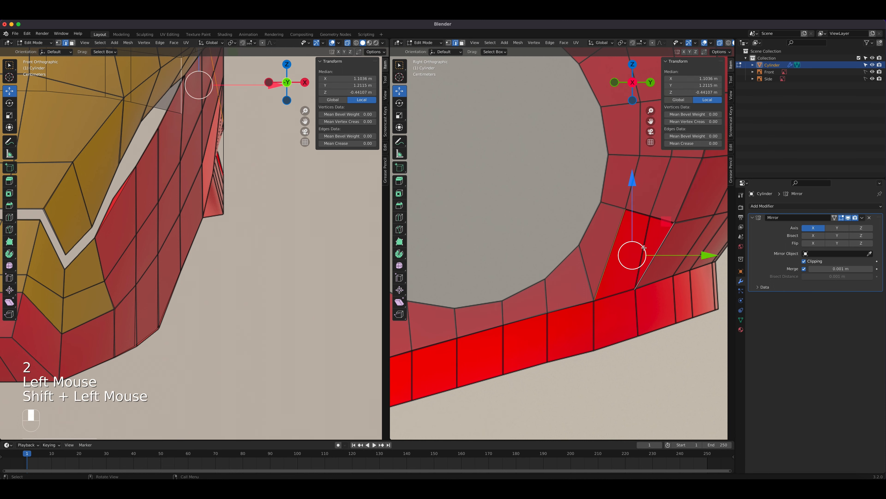
key(f)
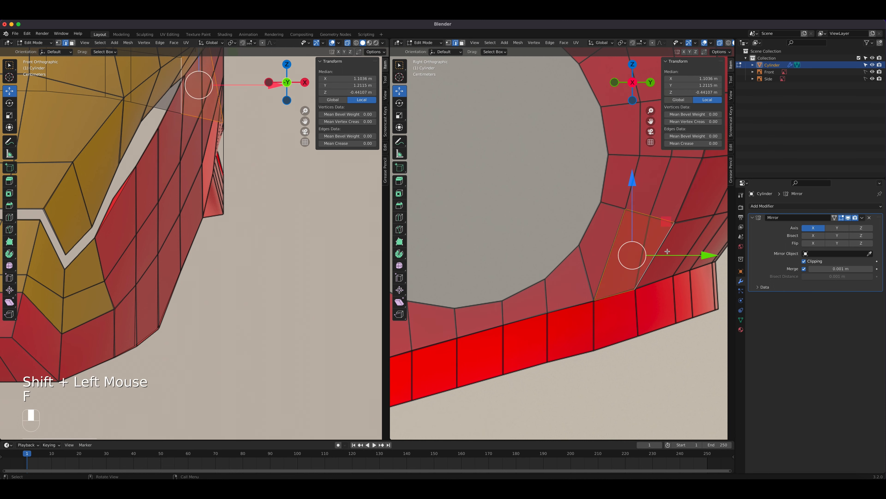
scroll(635, 310, down, 2)
middle_drag(634, 310, 604, 309)
scroll(577, 293, down, 3)
key(KP_3)
scroll(599, 314, up, 5)
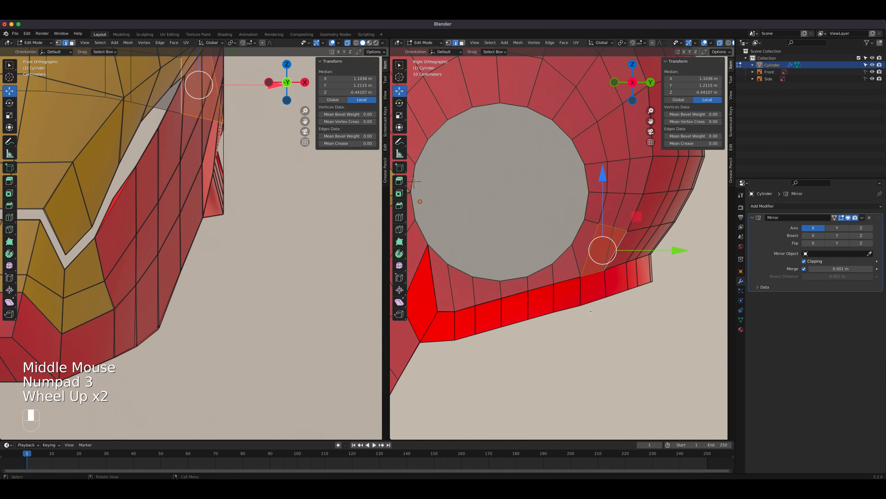
Try to cut the new face with the Knife from the middle of its upper edge to its lower rear corner
shift+middle_drag(595, 320, 519, 342)
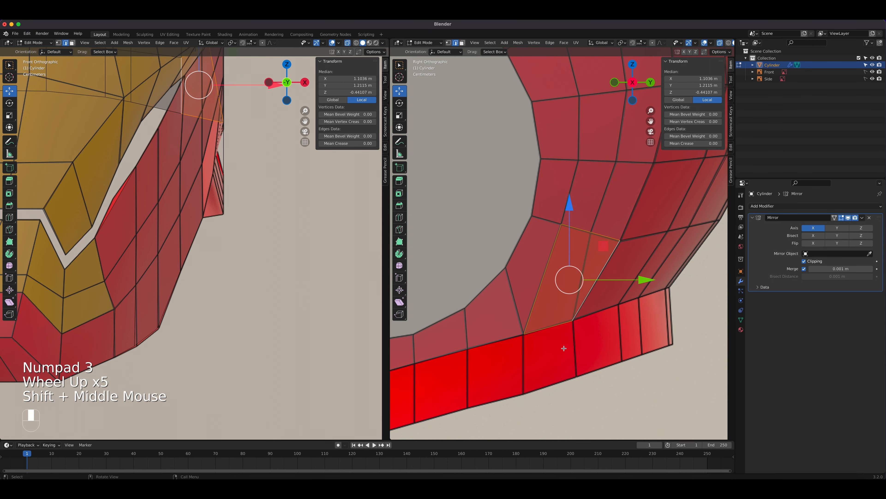
key(k)
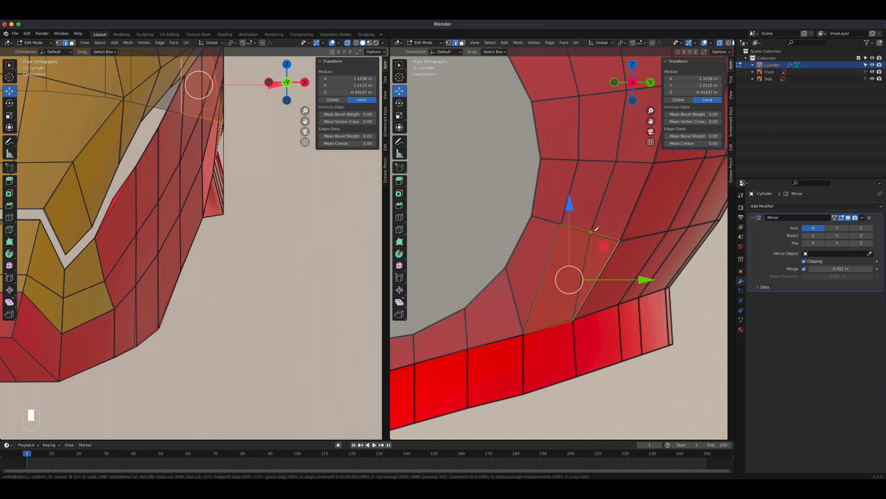
click(573, 319)
key(Escape)
scroll(566, 309, down, 1)
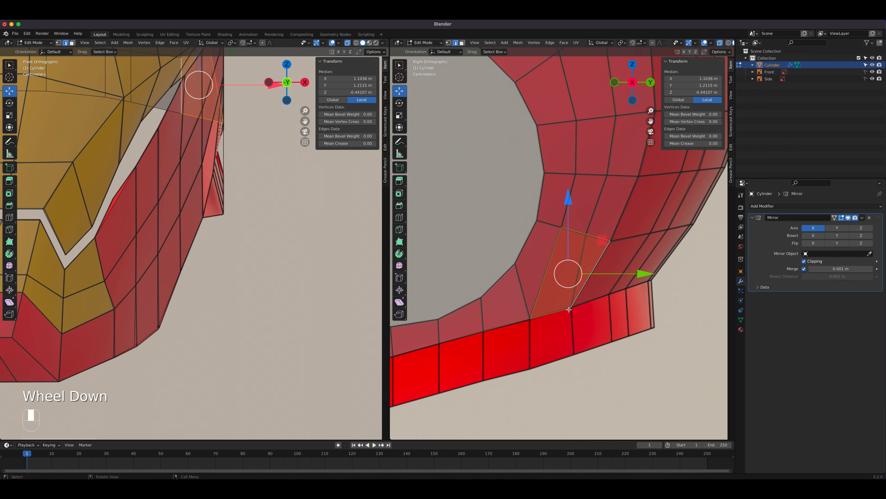
key(Tab)
key(Tab)
Examine the upper edge of the new face behind the ear opening for a vertex at its middle
click(580, 249)
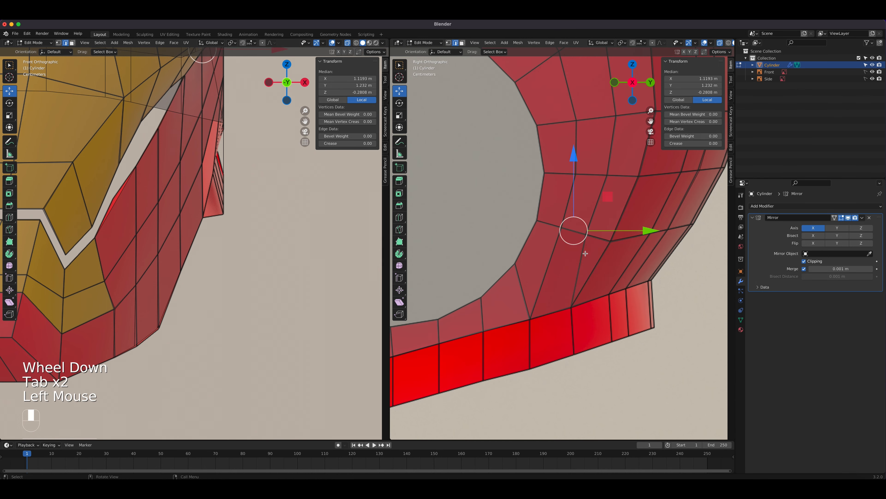
middle_drag(580, 249, 587, 255)
key(KP_1)
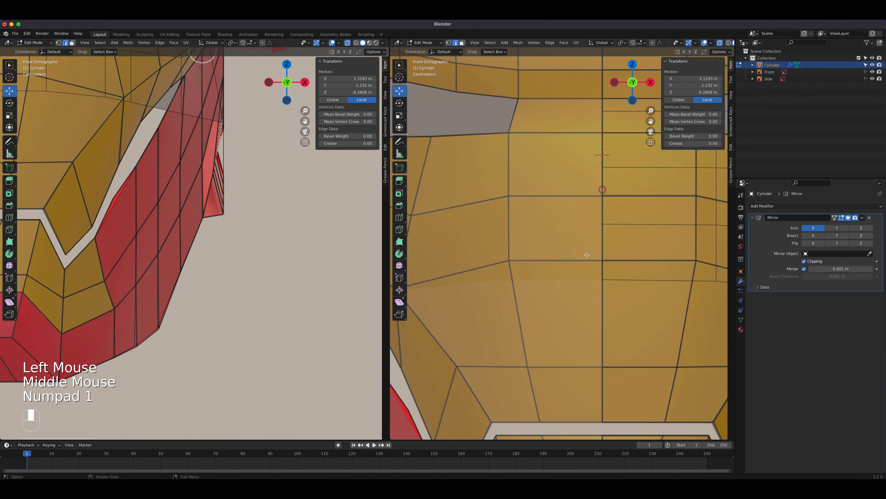
key(KP_3)
scroll(587, 254, up, 4)
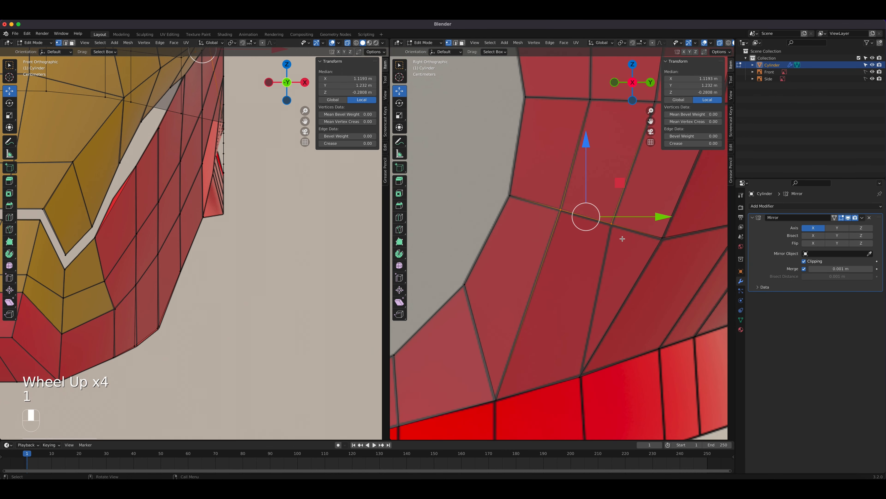
key(1)
click(613, 225)
click(588, 226)
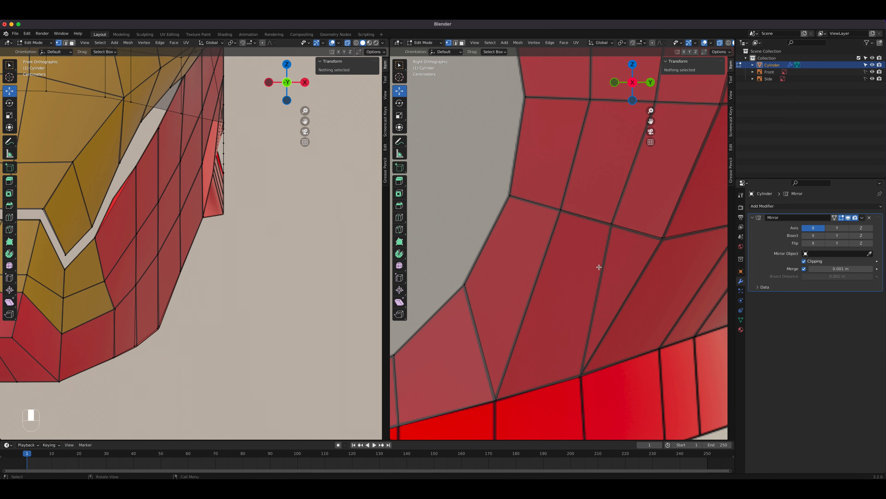
Undo the selections and the face fill so the gap behind the ear opening is open again
key(super+z)
key(super+z)
key(super+z)
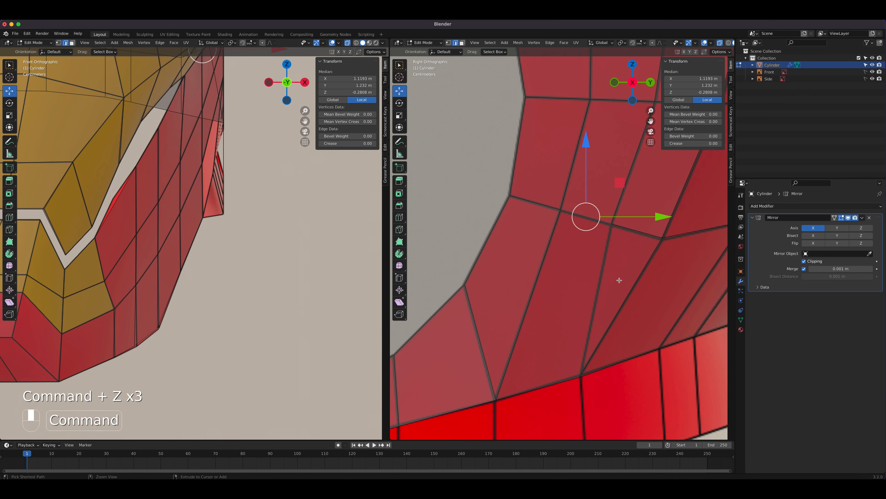
key(super+z)
key(super+z)
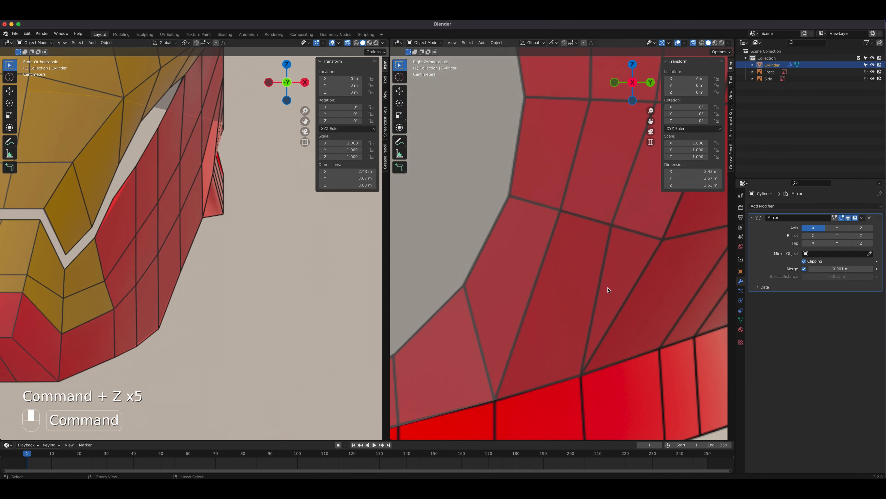
key(super+z)
key(super+z)
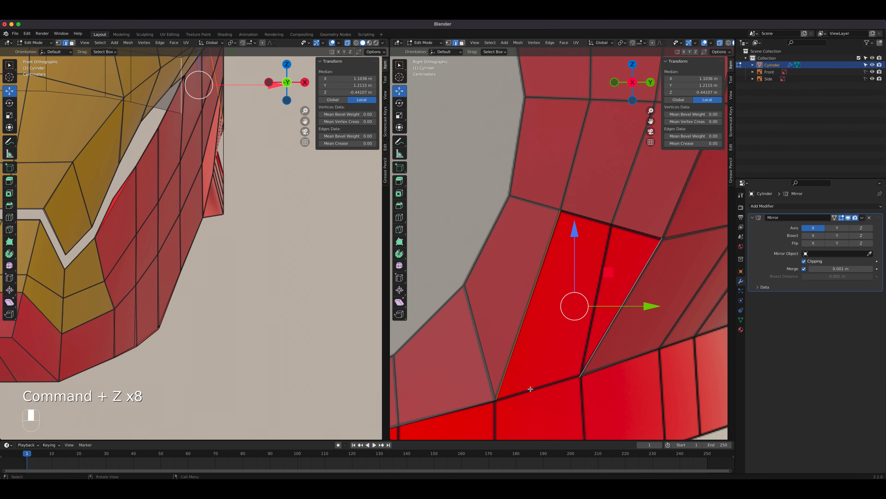
Move the seven lower vertices of the strip beneath the ear opening inward along X to a median X of about 1.166 m
scroll(632, 278, down, 3)
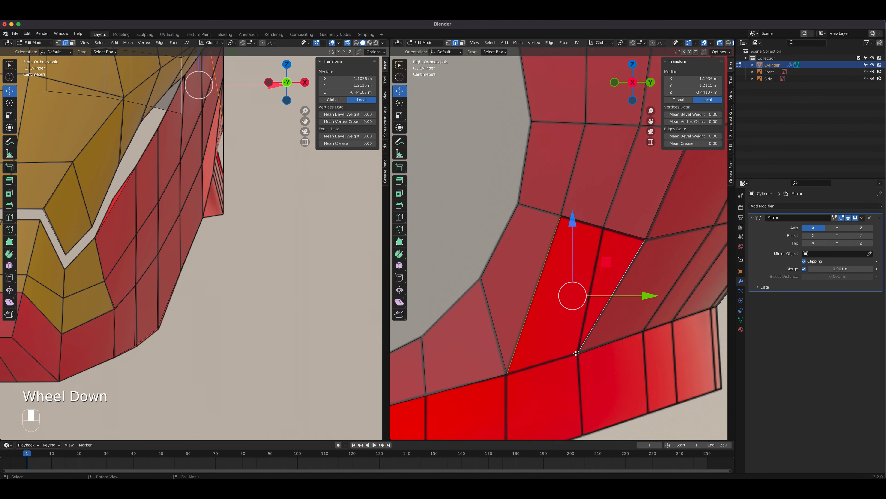
shift+middle_drag(489, 373, 601, 311)
scroll(557, 313, down, 1)
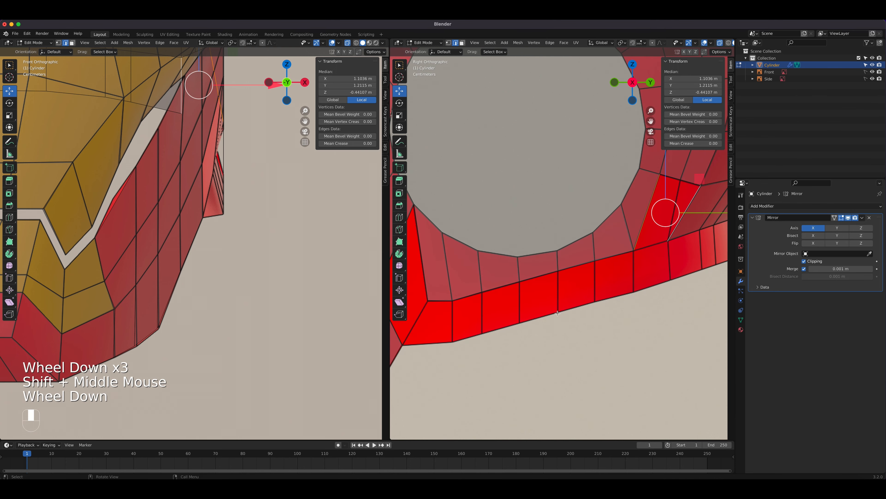
key(1)
click(452, 300)
shift+middle_drag(243, 224, 251, 288)
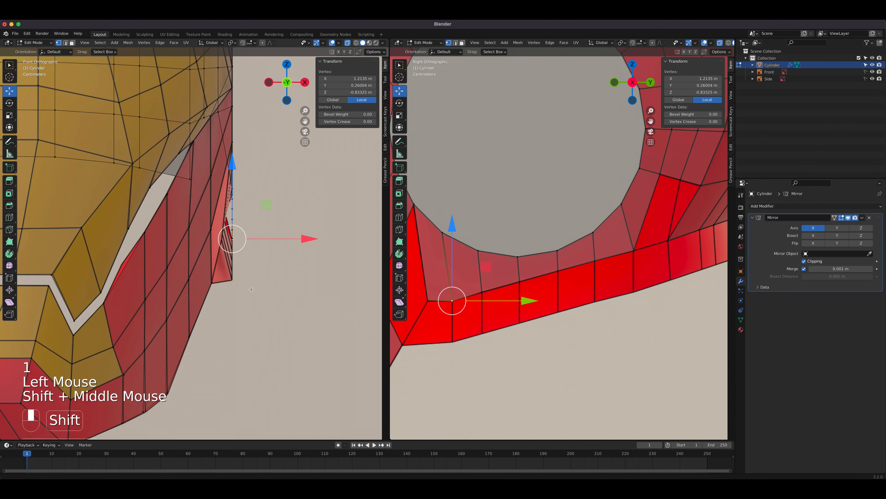
scroll(227, 215, up, 3)
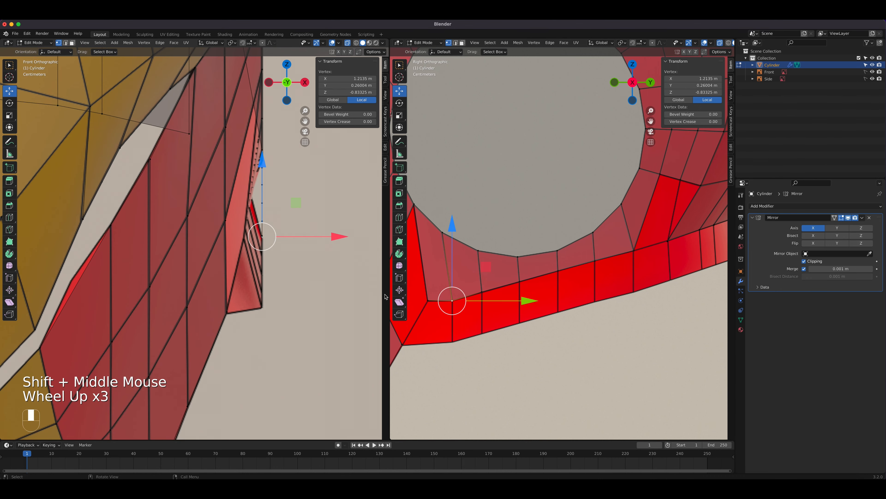
click(427, 299)
shift+click(452, 300)
shift+click(481, 292)
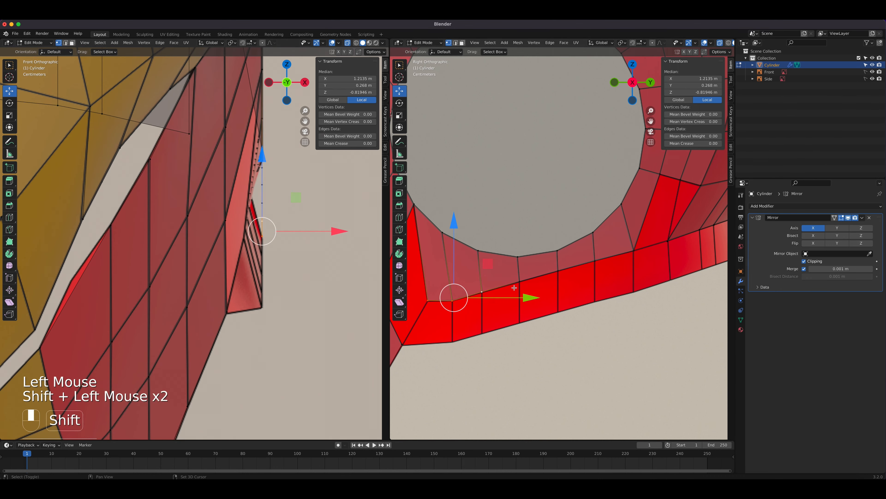
shift+click(520, 282)
shift+click(557, 271)
shift+click(595, 260)
shift+click(632, 249)
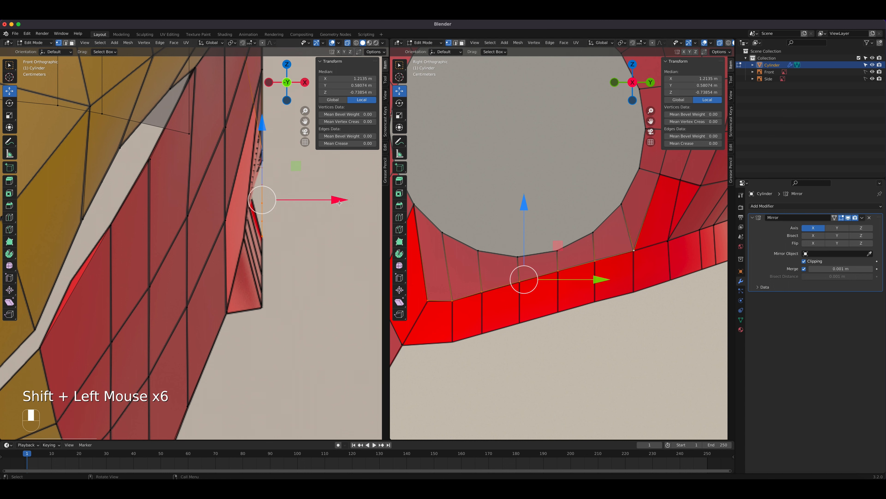
drag(340, 202, 320, 202)
scroll(619, 359, down, 3)
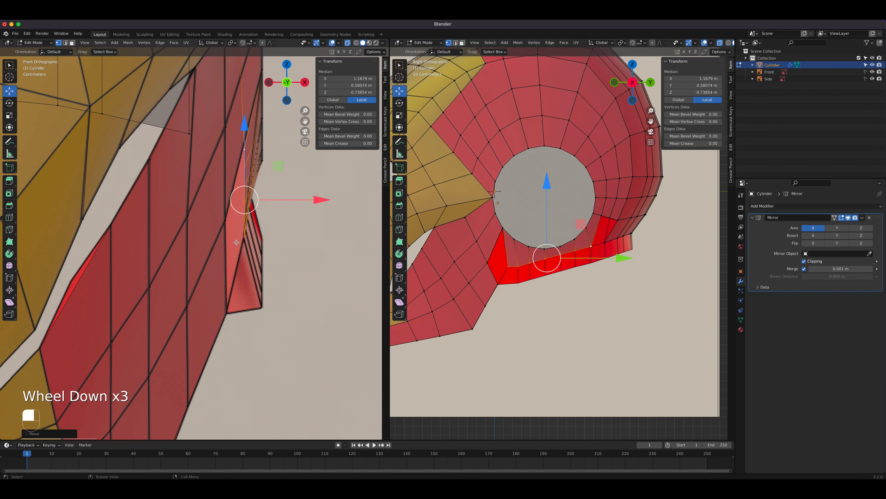
drag(316, 200, 314, 201)
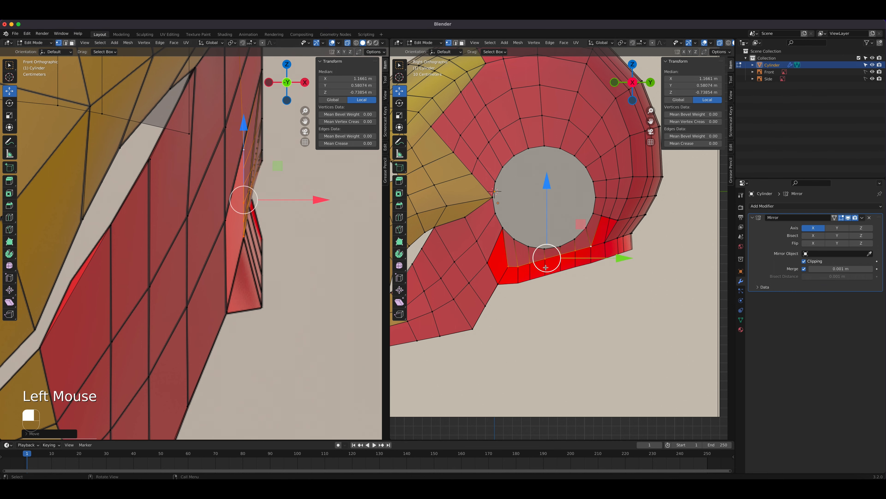
Turn off X-ray in the side viewport and inspect the moved strip beneath the ear opening in perspective
scroll(546, 257, down, 2)
middle_drag(547, 257, 595, 183)
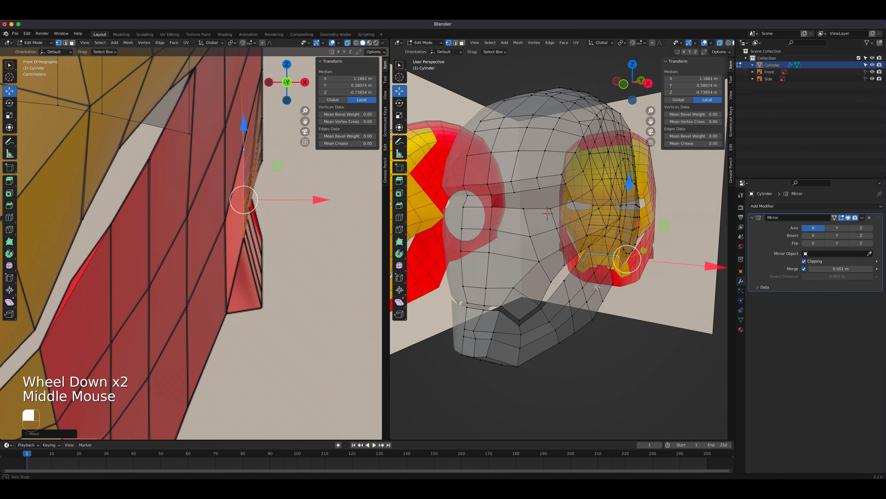
scroll(595, 183, up, 3)
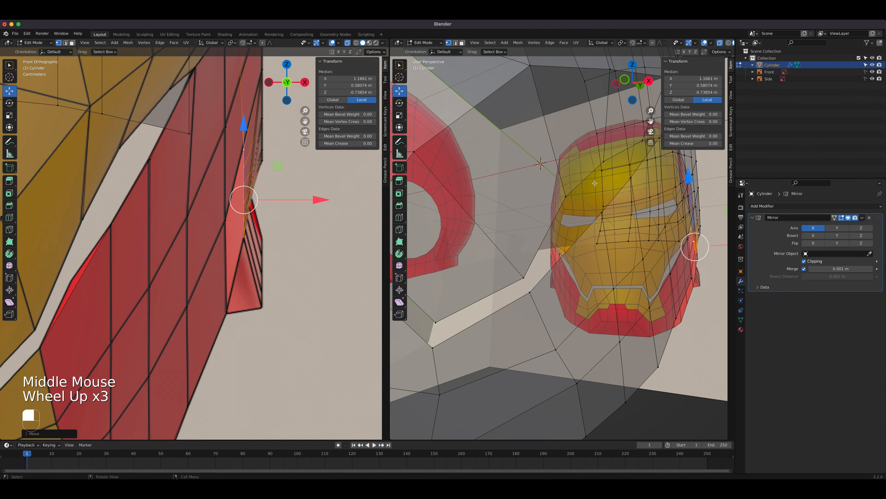
click(720, 43)
shift+middle_drag(710, 204, 588, 249)
scroll(601, 217, up, 1)
scroll(601, 219, up, 1)
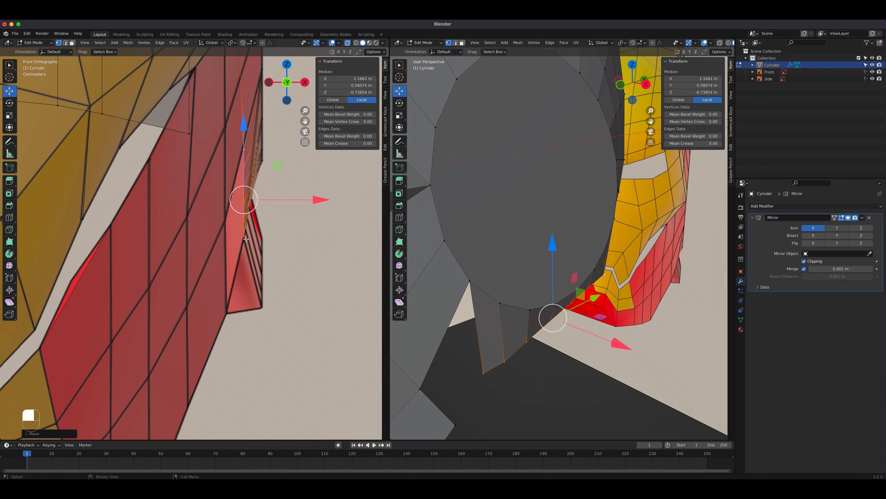
middle_drag(538, 284, 548, 307)
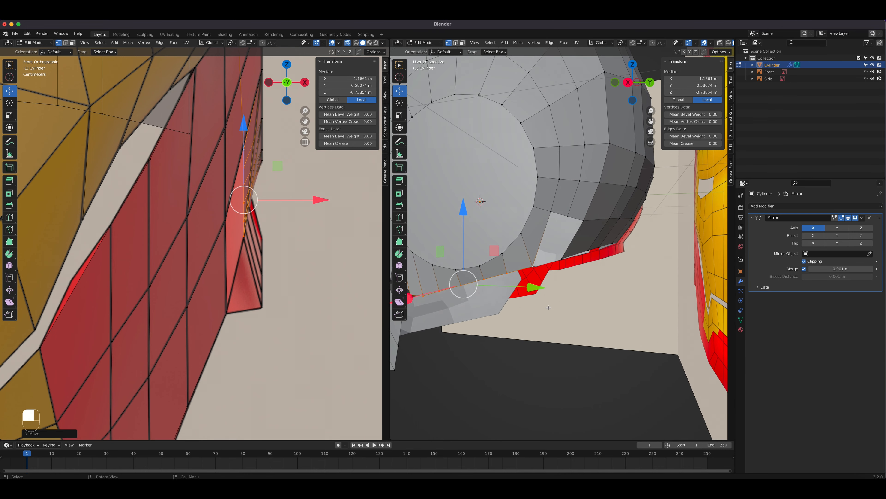
Fill the gap between the strip's front edge and the adjacent rear jaw panel edge with a face
key(KP_3)
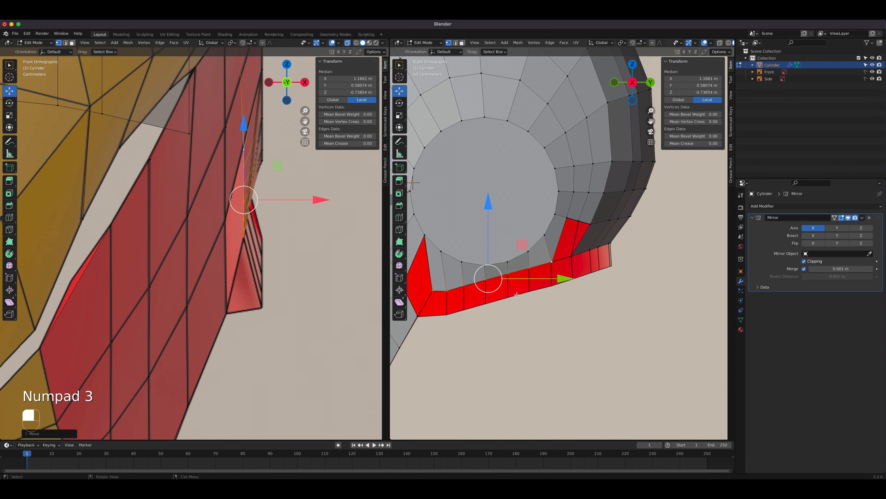
scroll(517, 295, up, 2)
shift+middle_drag(516, 295, 569, 299)
shift+scroll(569, 299, down, 1)
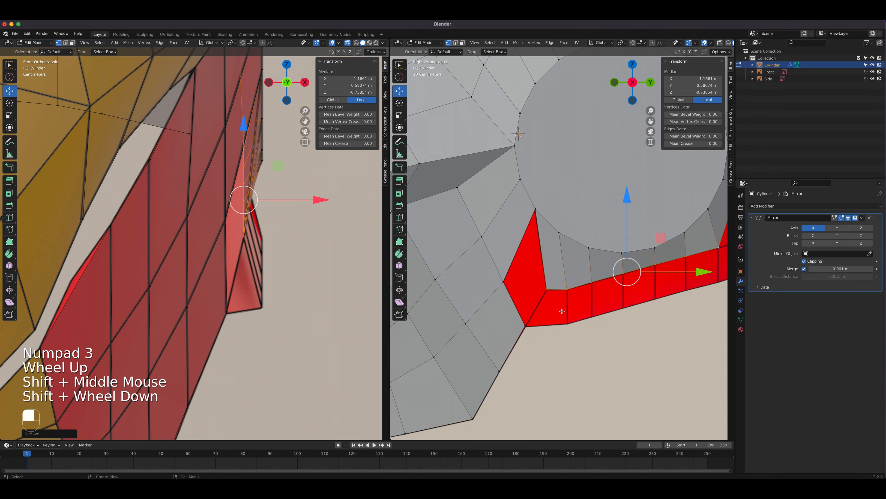
key(2)
click(540, 258)
shift+click(515, 303)
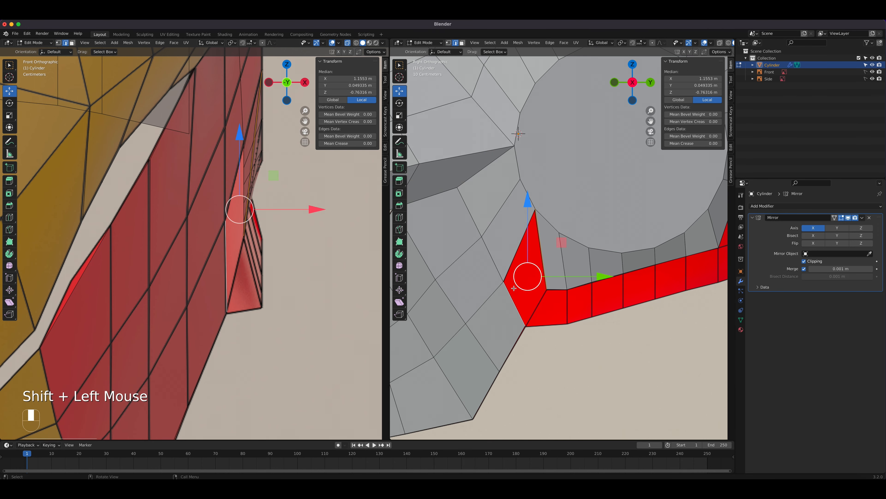
key(f)
Extrude the strip's rear edge behind the ear opening by about 0.053 m in Y and -0.086 m in Z
mouse_move(570, 276)
shift+middle_down()
mouse_move(489, 300)
mouse_move(584, 272)
shift+middle_up()
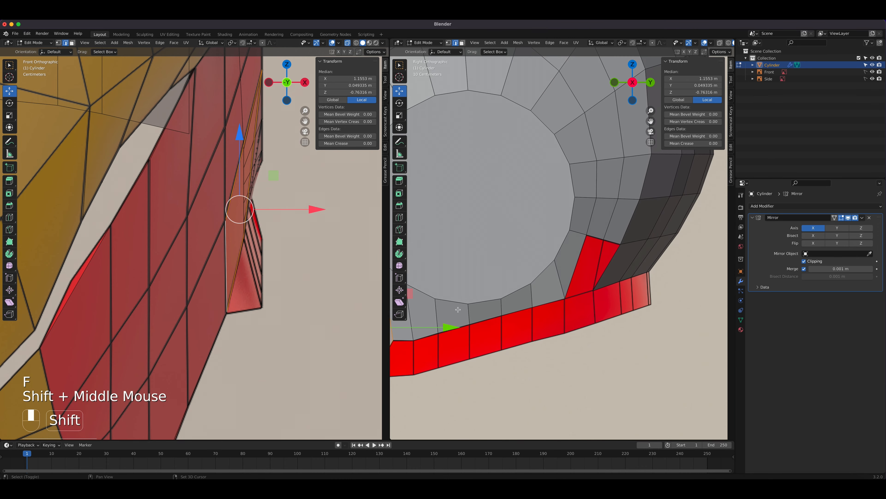
scroll(605, 267, up, 2)
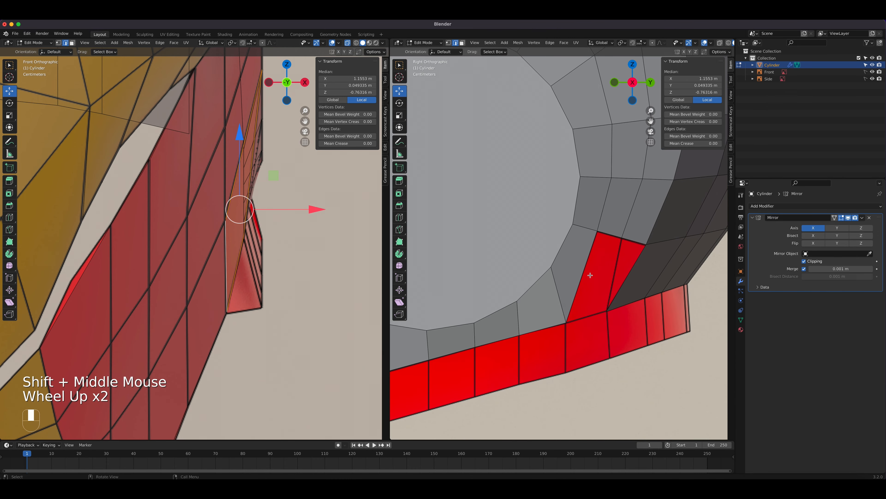
click(581, 274)
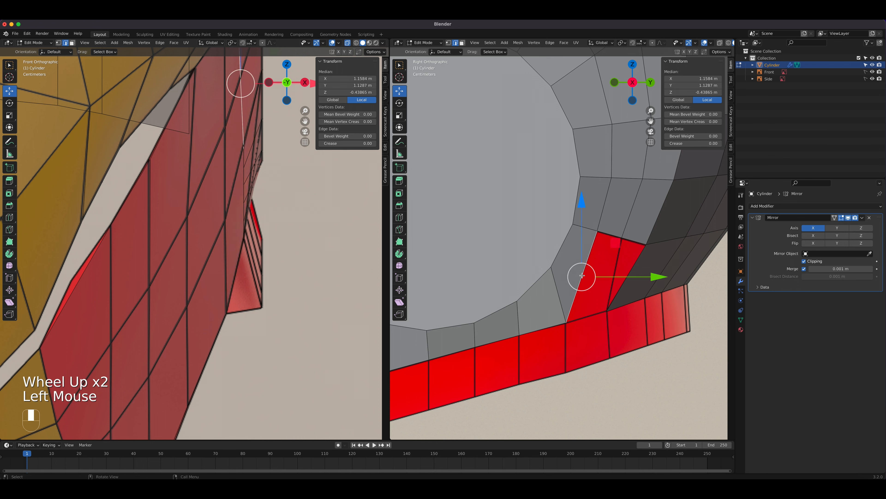
key(e)
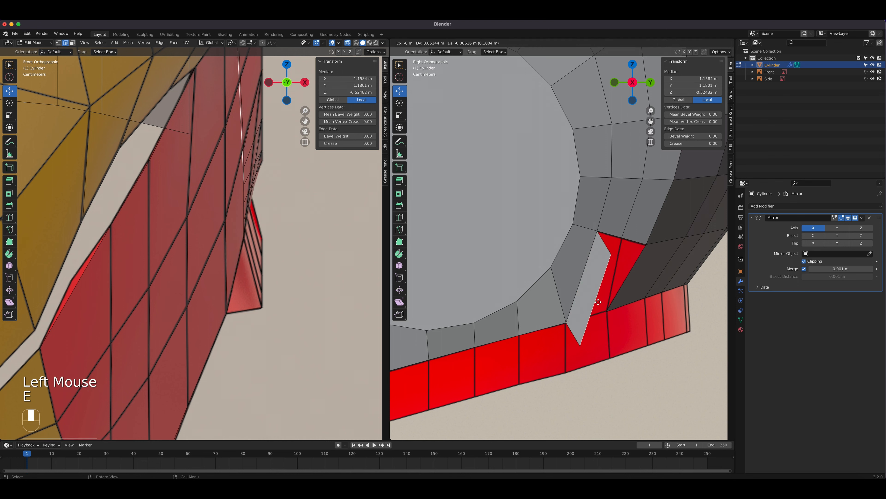
click(595, 347)
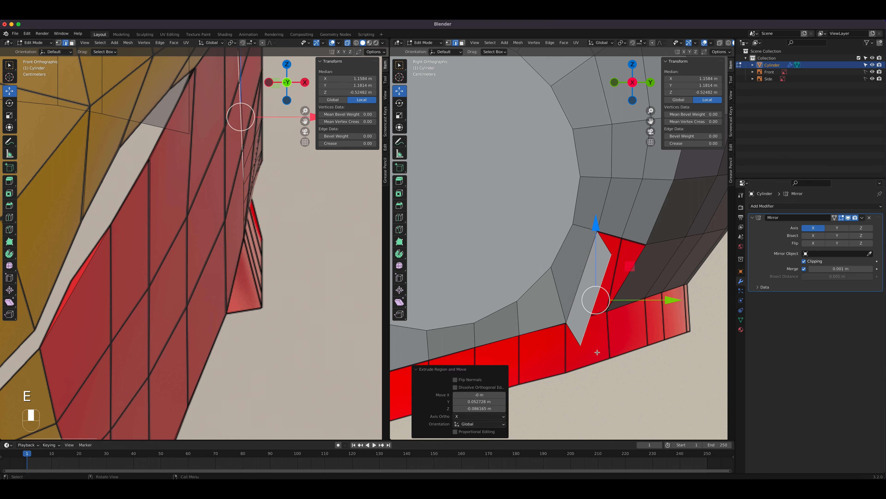
Merge the extruded edge's lower and upper vertices onto the neighbouring rear panel vertices with the At Last option
click(583, 346)
shift+click(607, 312)
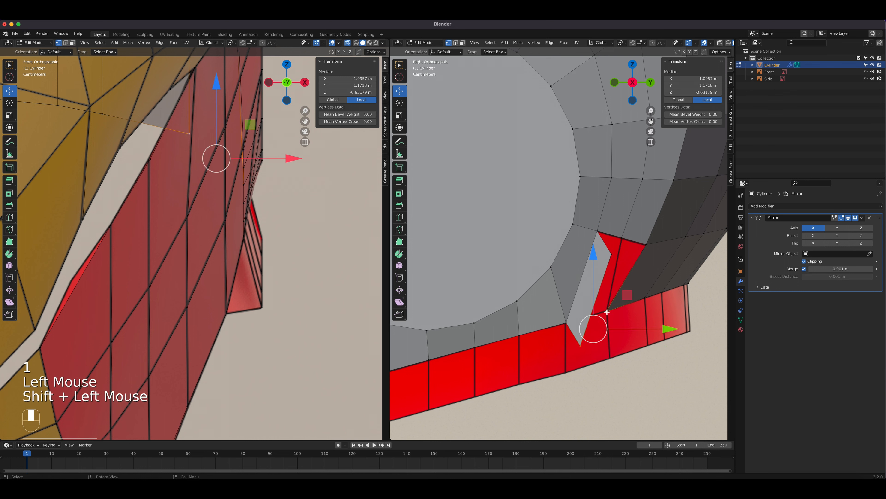
key(m)
click(607, 311)
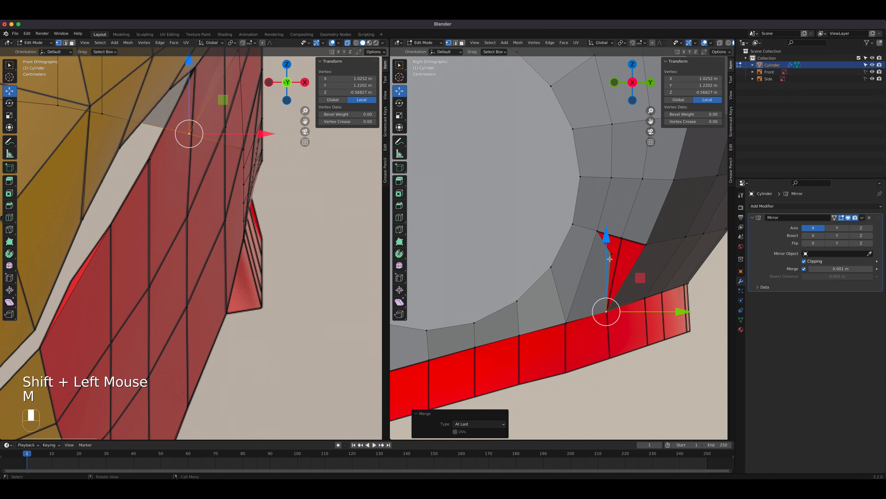
click(611, 254)
shift+click(621, 237)
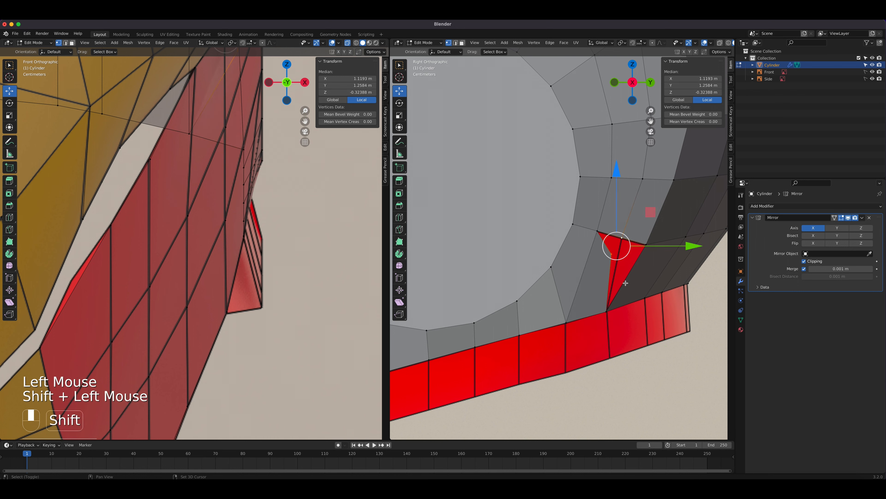
key(shift+r)
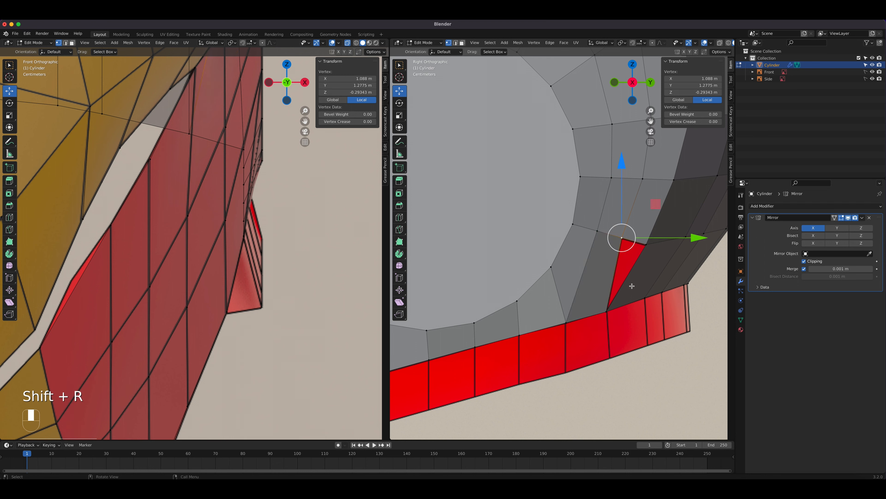
Fill the remaining triangular gap behind the ear opening with a face between the merged edge and the adjacent rear panel edge
key(2)
click(614, 272)
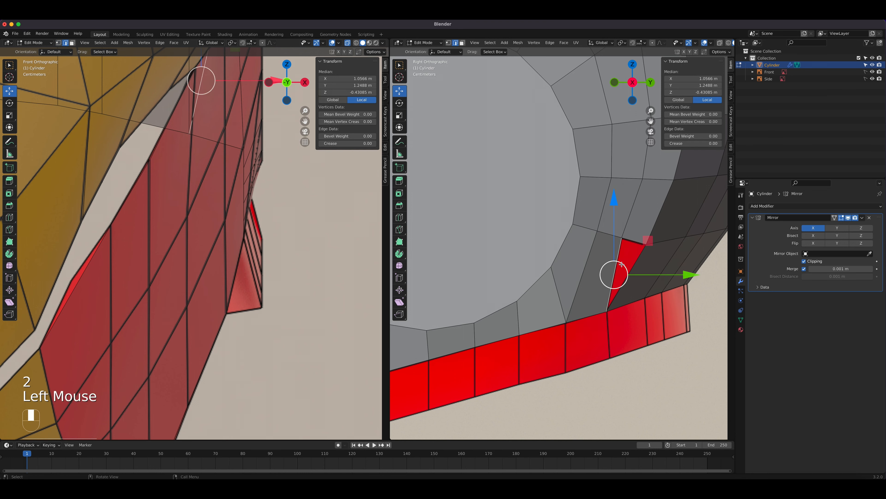
shift+click(642, 259)
key(f)
Extrude the chain of lower edges from beneath the ear opening to the helmet's back by about 0.011 m in Y and -0.184 m in Z
scroll(562, 311, down, 4)
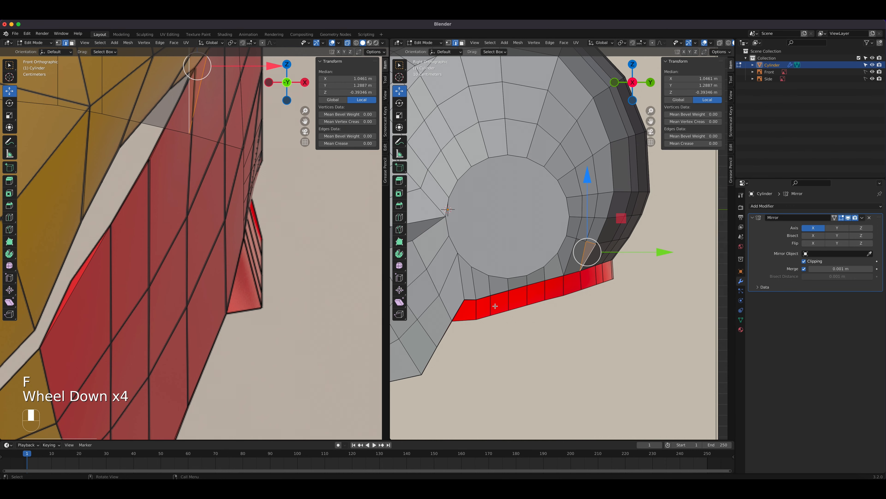
click(472, 300)
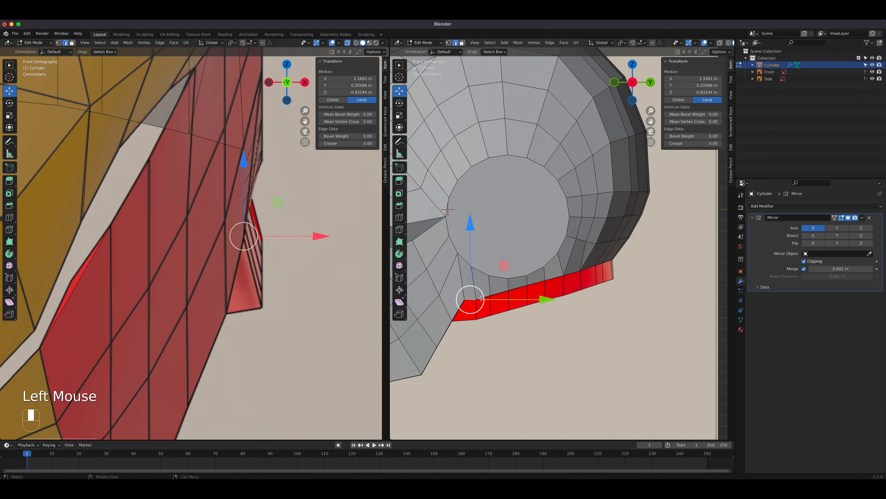
shift+click(498, 294)
shift+click(516, 288)
shift+click(529, 283)
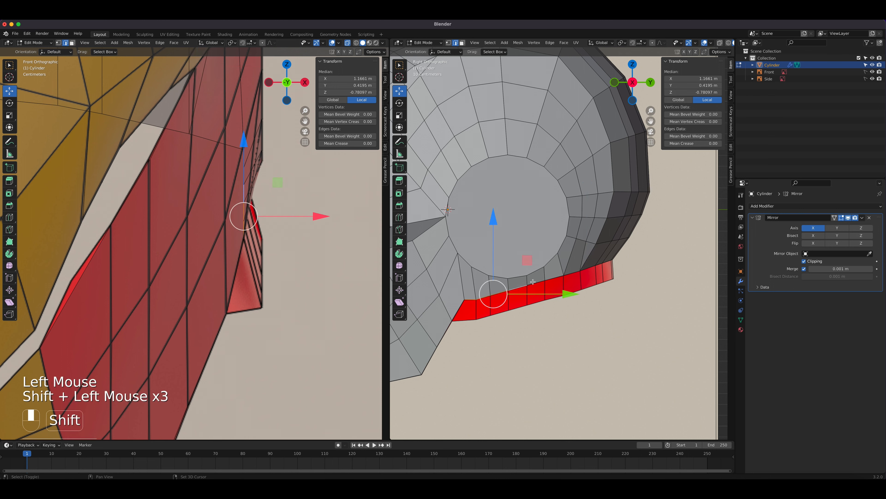
shift+click(533, 281)
shift+click(550, 276)
shift+click(574, 273)
shift+click(586, 269)
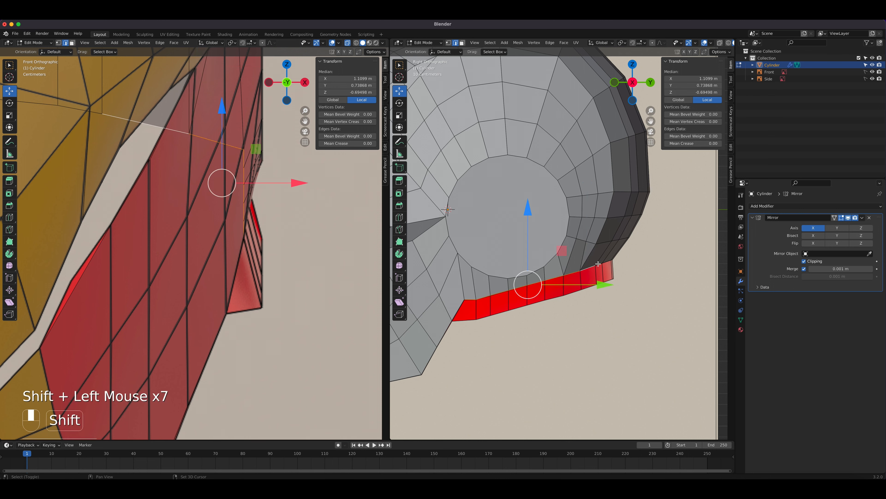
shift+click(599, 264)
shift+click(608, 261)
scroll(608, 262, up, 4)
shift+middle_drag(608, 266, 454, 350)
scroll(454, 349, up, 2)
shift+click(454, 354)
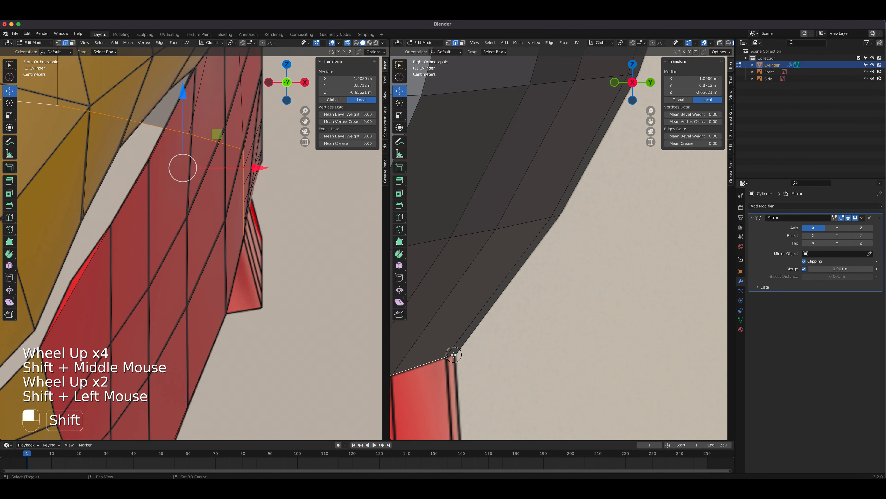
scroll(503, 374, down, 2)
middle_drag(538, 329, 535, 354)
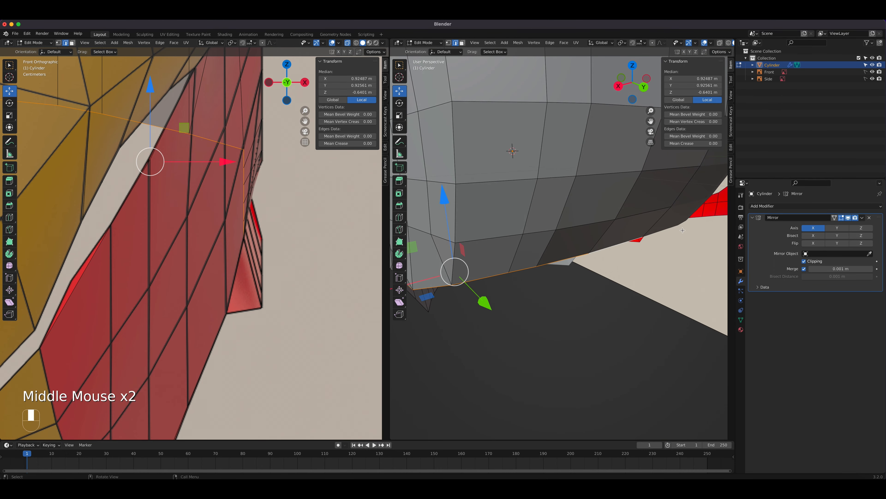
middle_drag(708, 209, 682, 229)
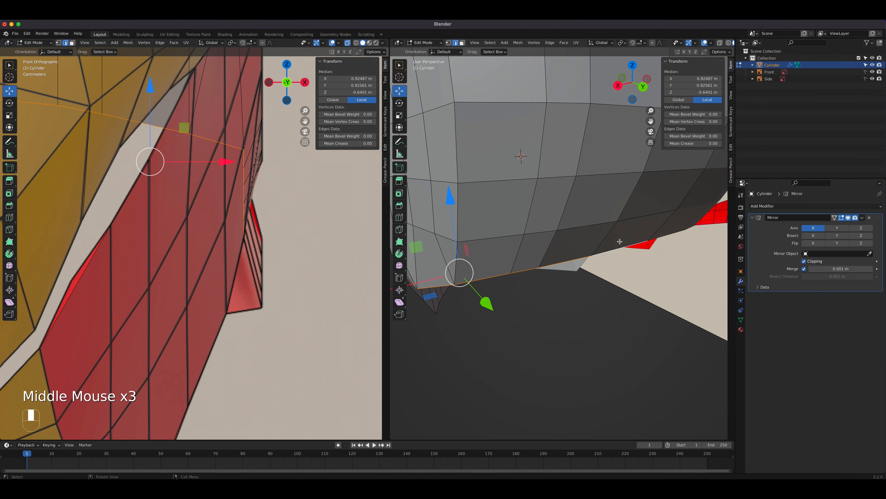
key(KP_3)
shift+middle_drag(607, 269, 711, 213)
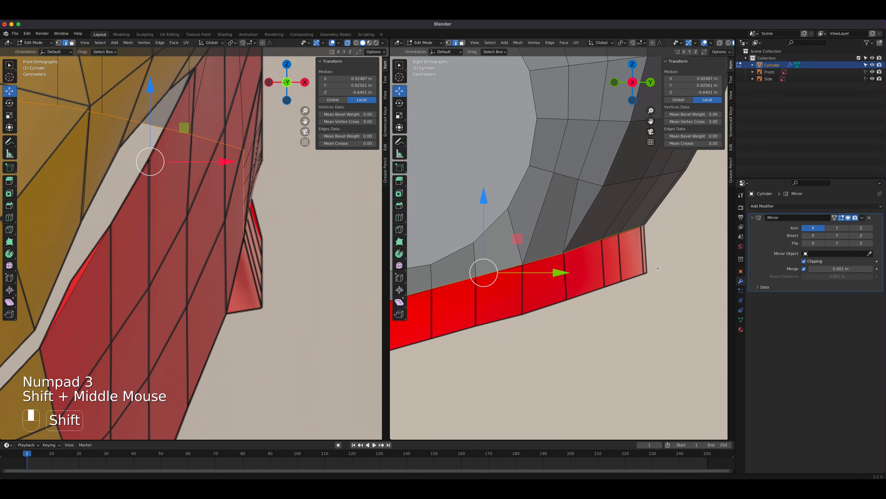
scroll(515, 305, down, 2)
scroll(515, 305, down, 2)
shift+middle_drag(525, 276, 533, 279)
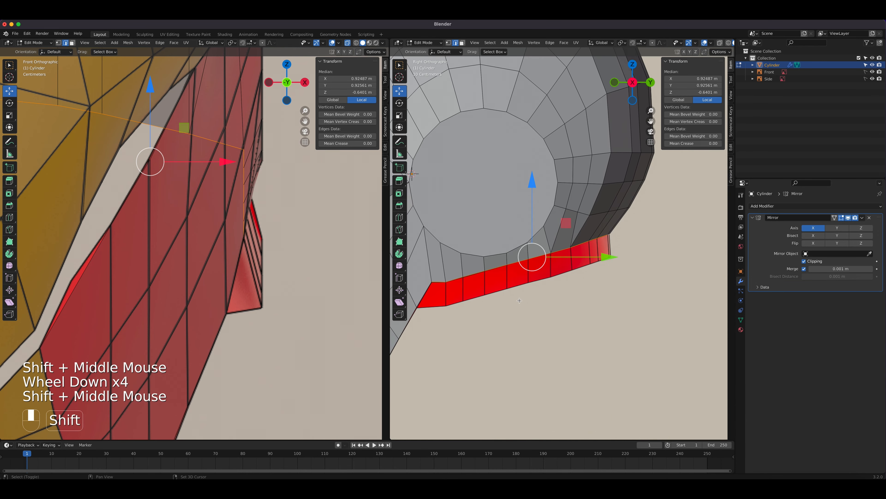
key(e)
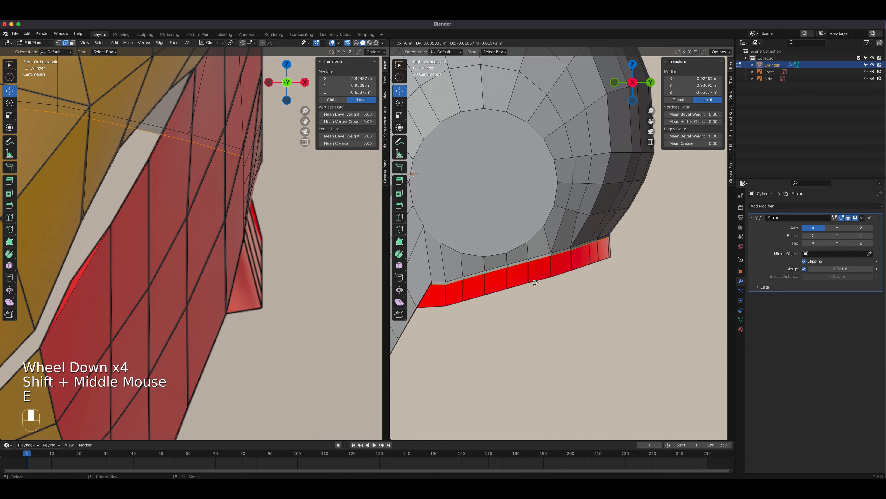
click(533, 302)
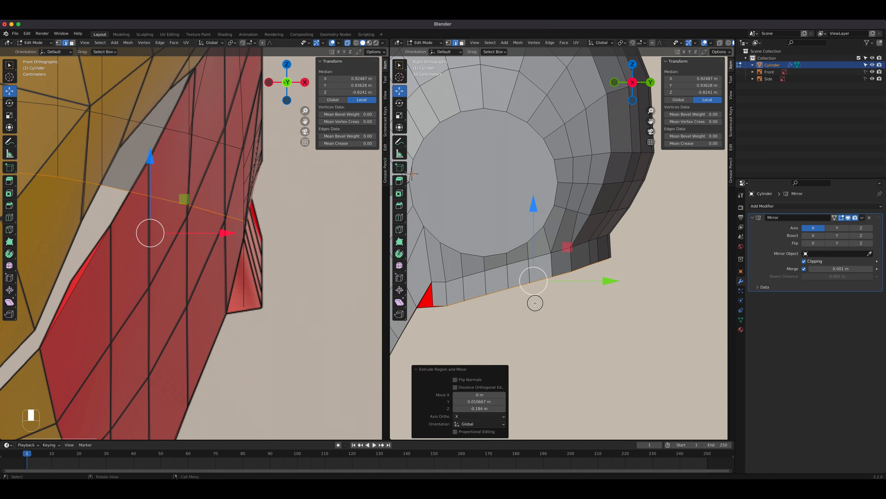
Turn on X-ray in the side viewport and move the extruded bottom edges up about 0.006 m in Z to match the reference
click(719, 42)
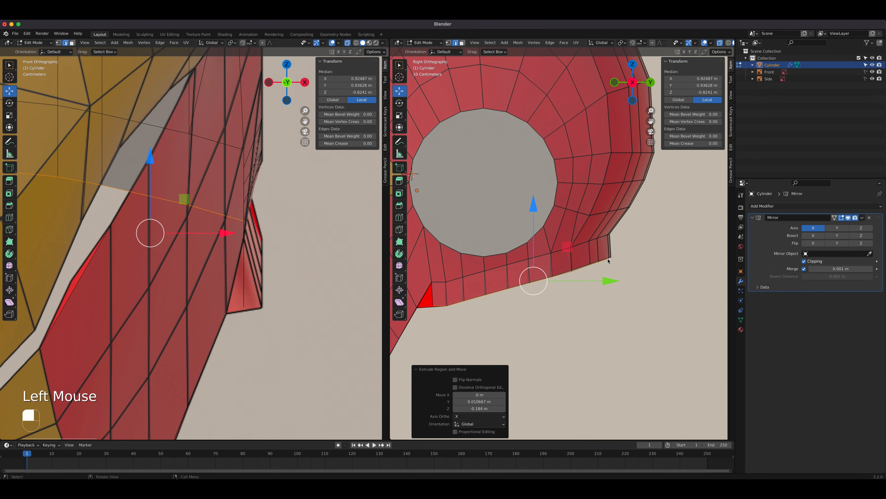
scroll(601, 267, up, 3)
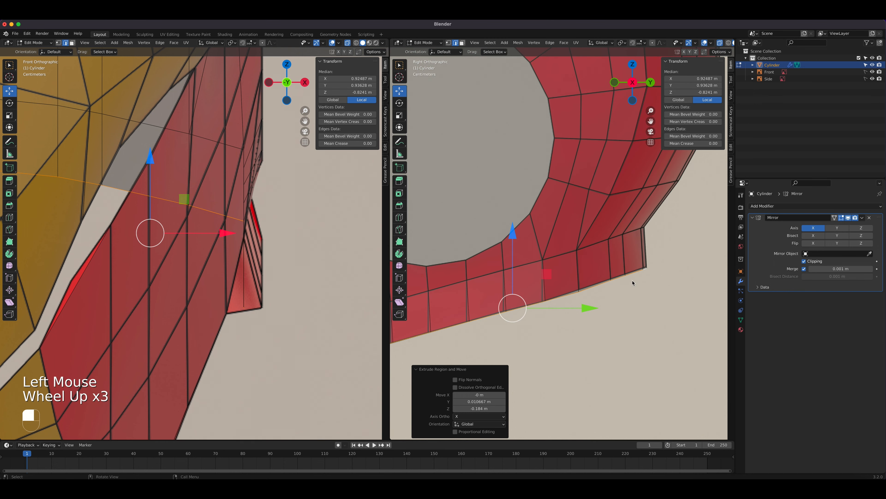
key(g)
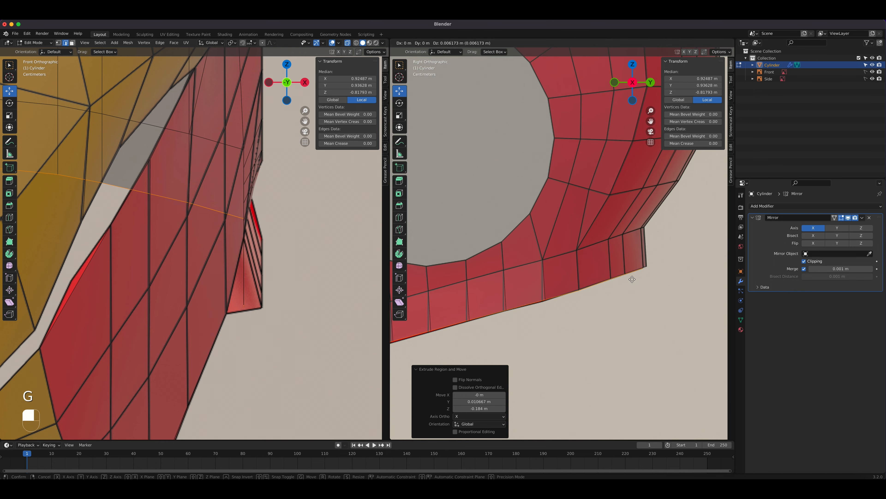
click(633, 279)
Move the five bottom edges beneath the ear opening by about -0.009 m in Y and -0.003 m in Z
shift+middle_drag(523, 290, 586, 265)
click(582, 272)
shift+click(538, 276)
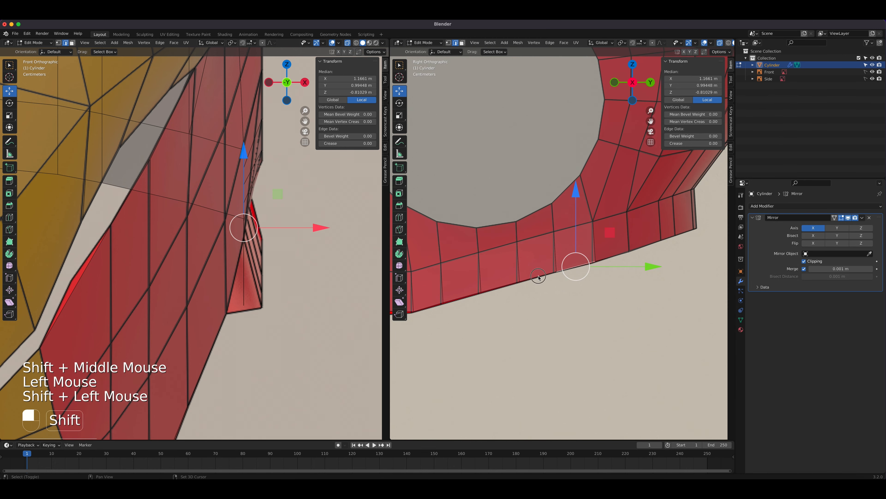
shift+click(502, 286)
shift+click(462, 301)
shift+click(428, 306)
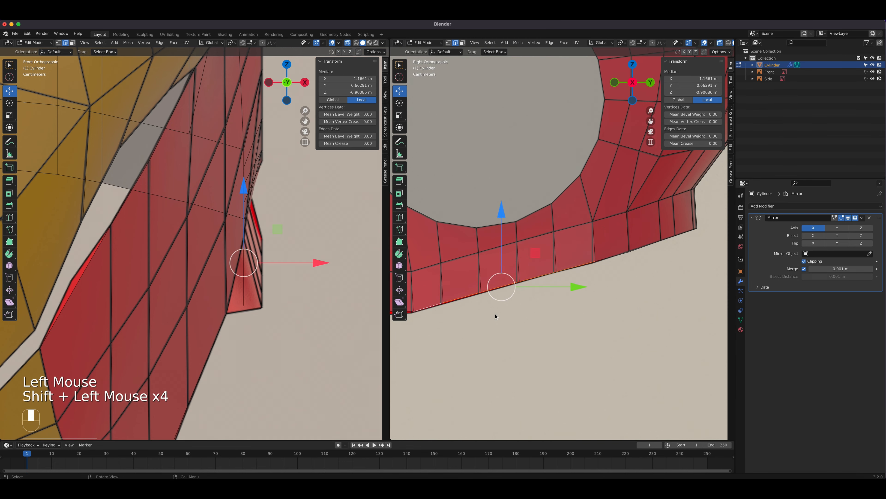
key(g)
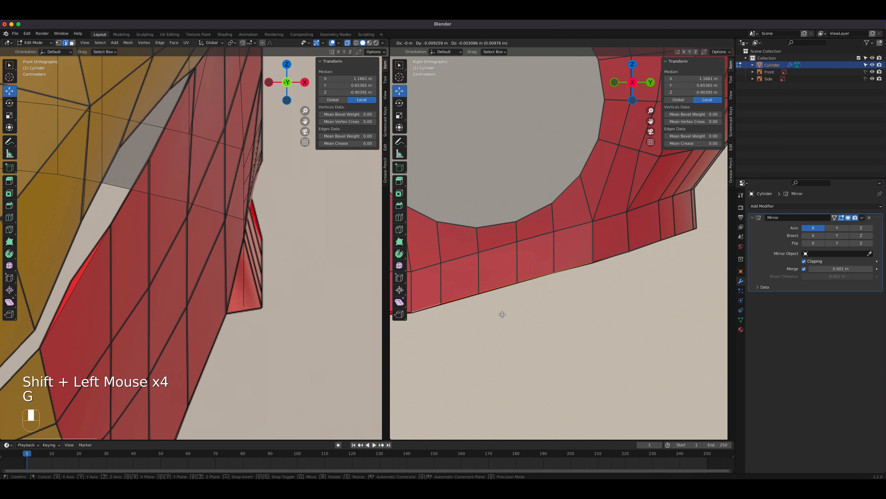
click(501, 313)
Merge the new strip's lower front vertex onto the adjacent jaw panel corner vertex with the At Last option
shift+middle_drag(457, 291, 587, 276)
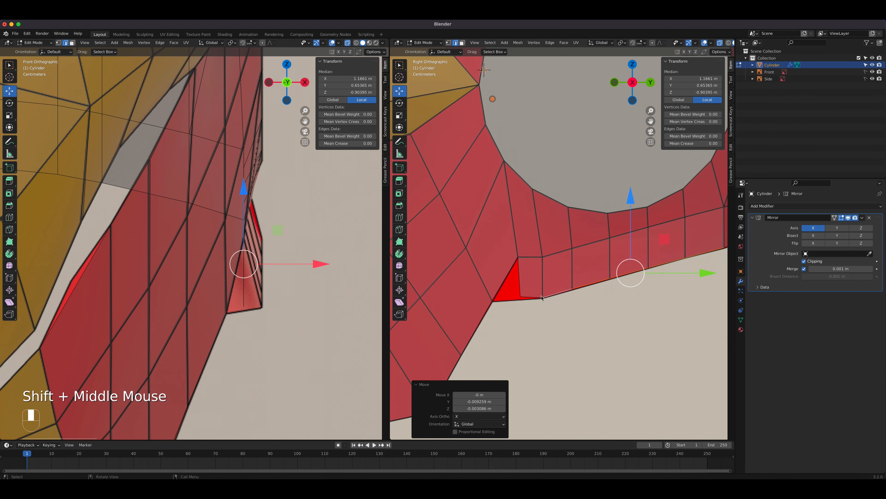
key(1)
click(521, 298)
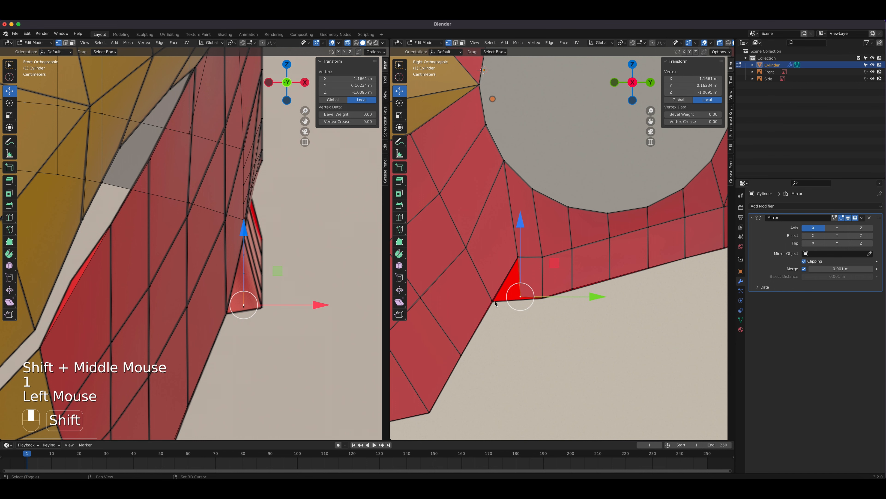
shift+click(495, 302)
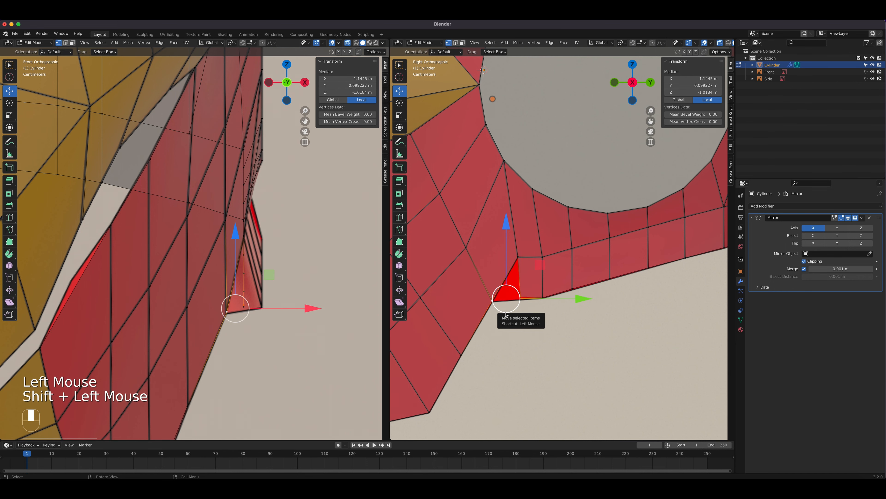
key(m)
click(507, 311)
Hide the Front and Side reference images and switch the helmet to Object Mode
scroll(552, 288, down, 1)
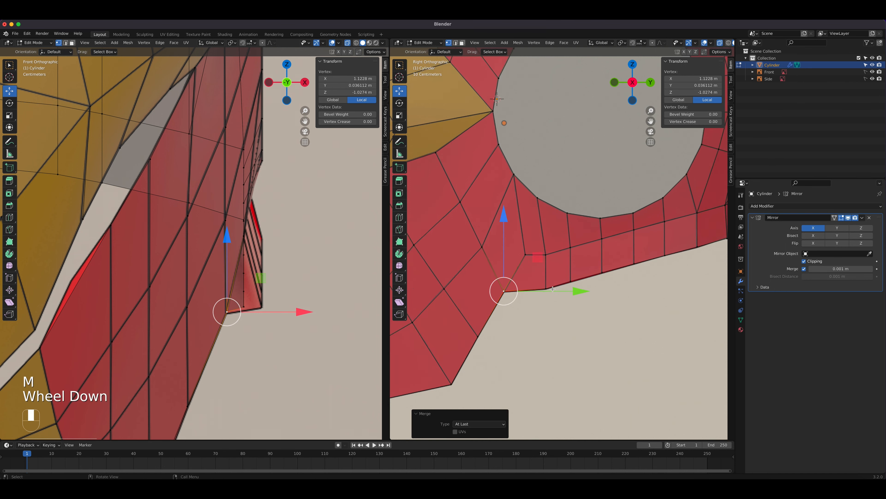
scroll(553, 288, down, 3)
scroll(552, 288, up, 1)
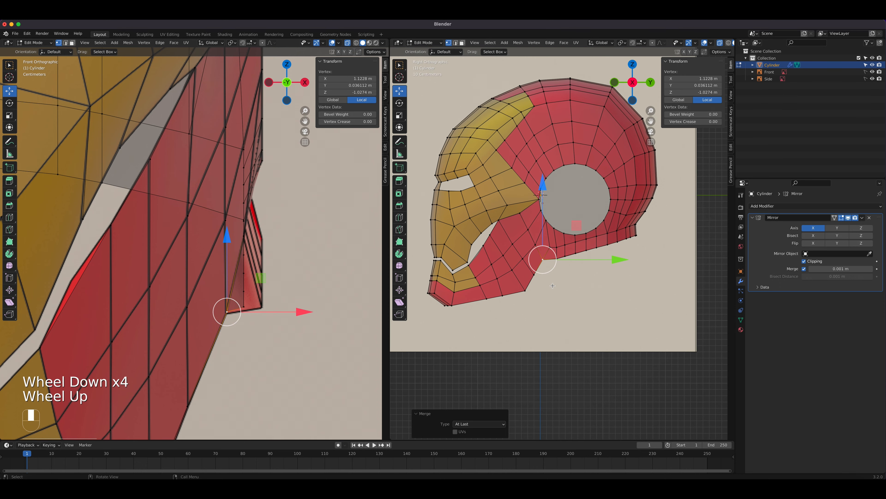
scroll(552, 286, down, 2)
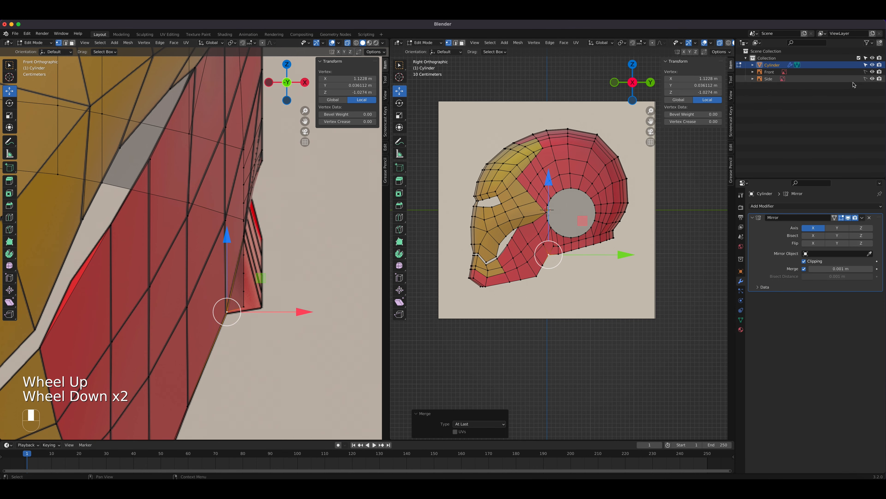
click(872, 72)
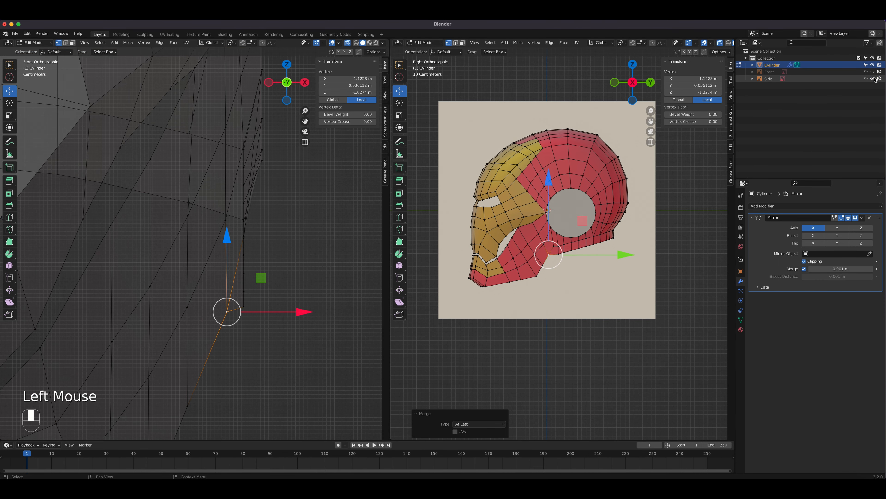
click(873, 79)
key(Tab)
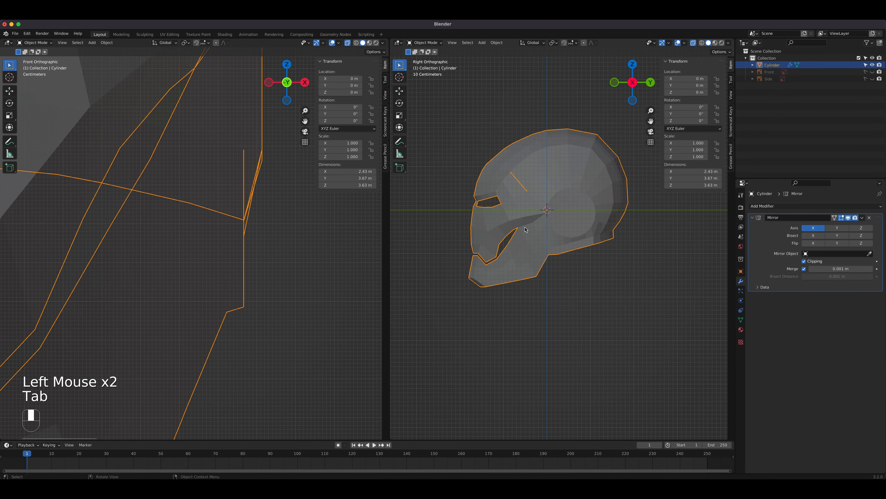
Turn off X-ray in the side viewport and inspect the whole helmet from a front three-quarter perspective
middle_drag(526, 232, 586, 274)
scroll(543, 247, up, 2)
scroll(569, 335, down, 2)
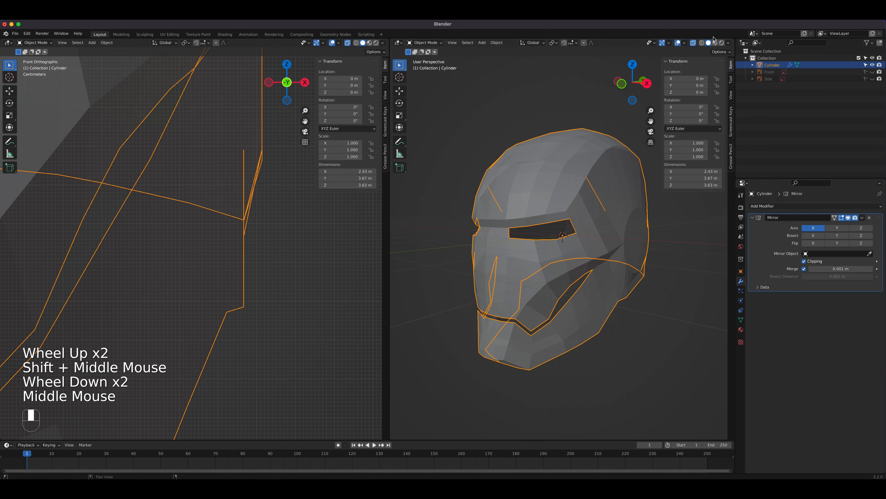
click(624, 190)
middle_drag(624, 189, 579, 210)
scroll(589, 214, up, 2)
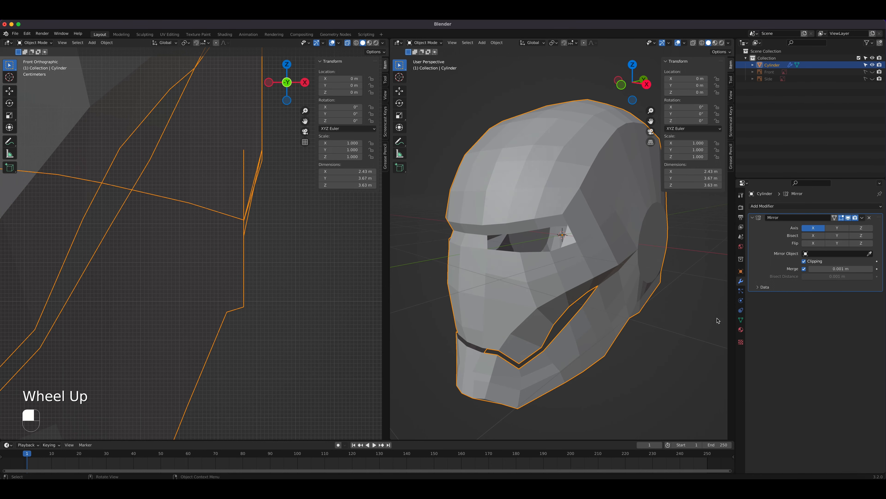
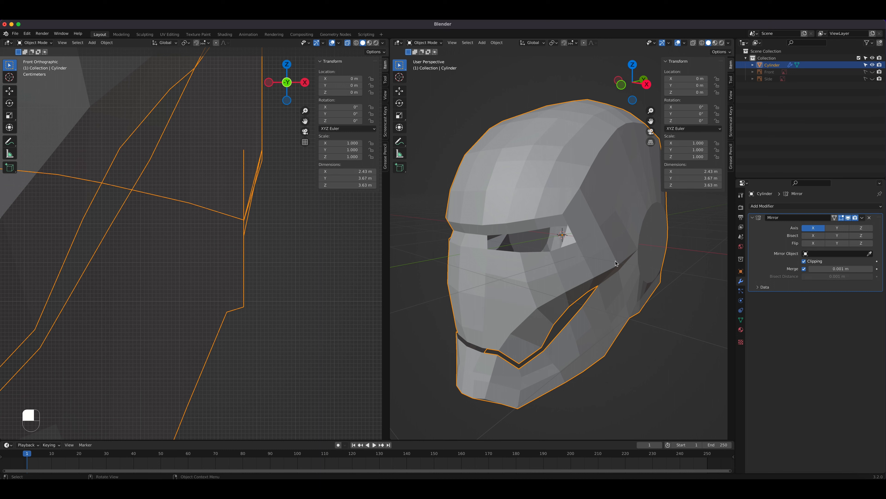
Create a new material on the helmet and add a second material slot
click(741, 329)
click(794, 237)
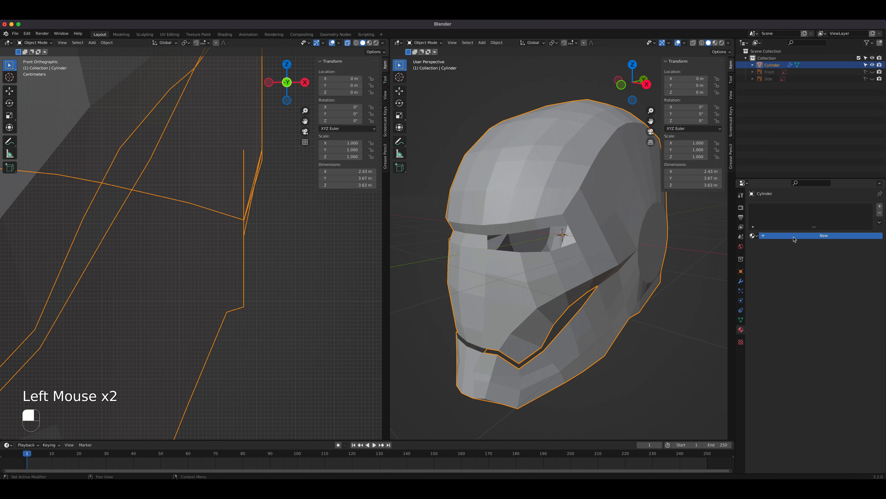
click(799, 237)
click(879, 206)
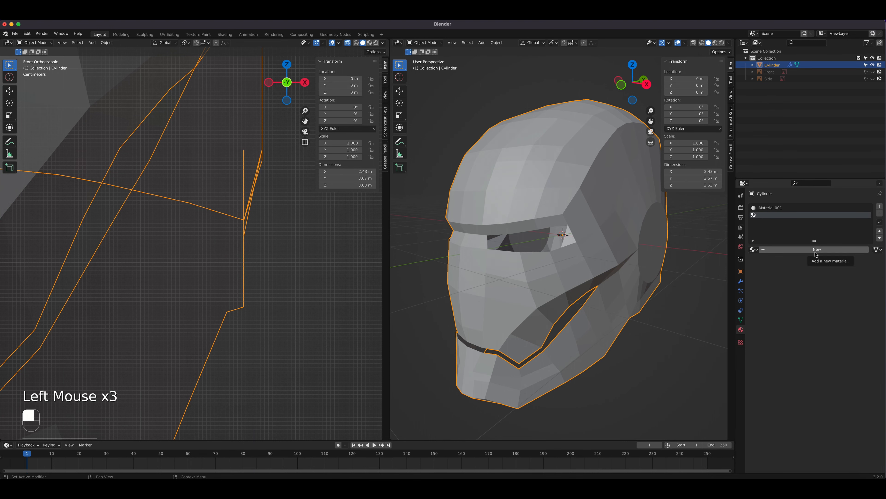
Remove the empty second material slot and display the helmet in Material Preview shading
click(880, 213)
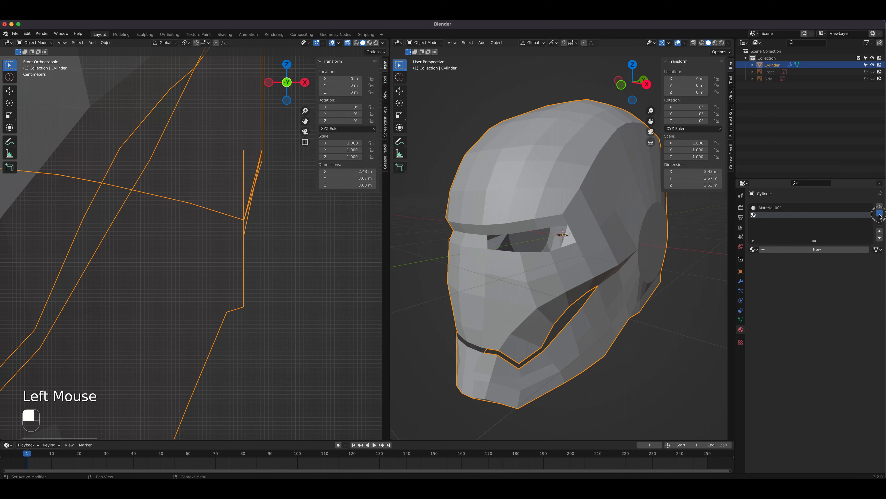
click(800, 210)
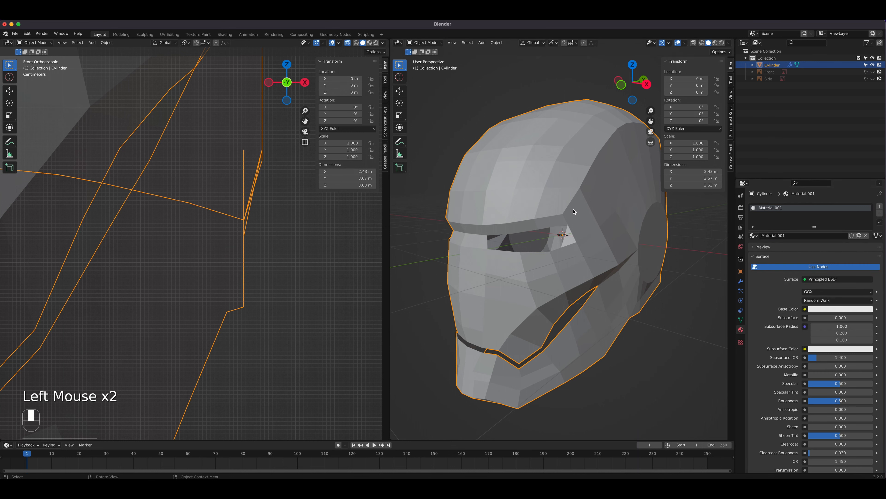
click(715, 43)
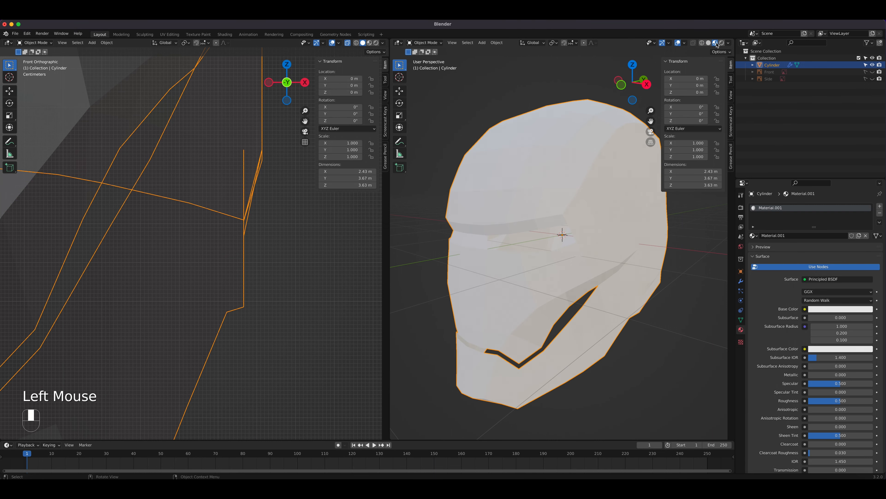
Make Material.001 a red metal with metallic 1.000 and roughness 0.516
click(829, 310)
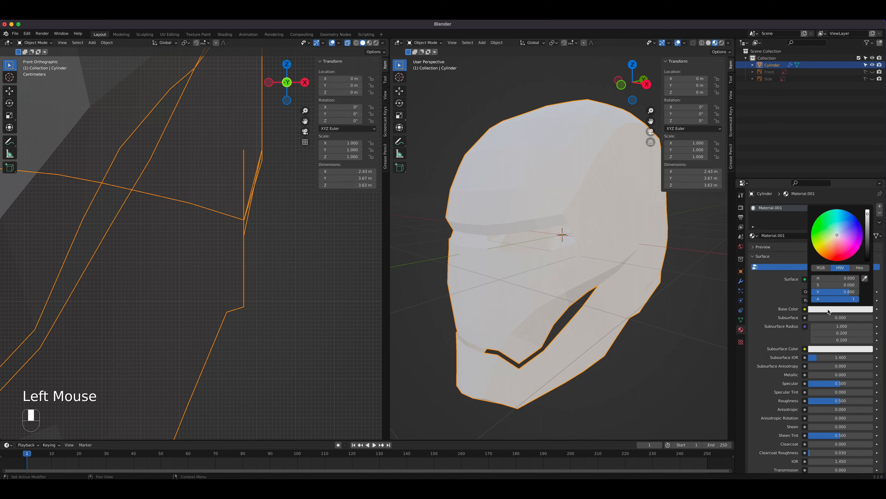
drag(837, 236, 838, 261)
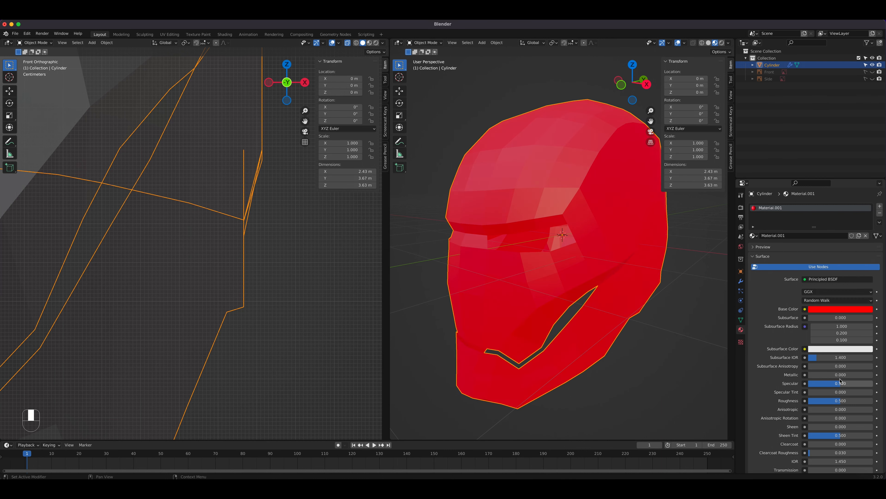
drag(810, 375, 873, 375)
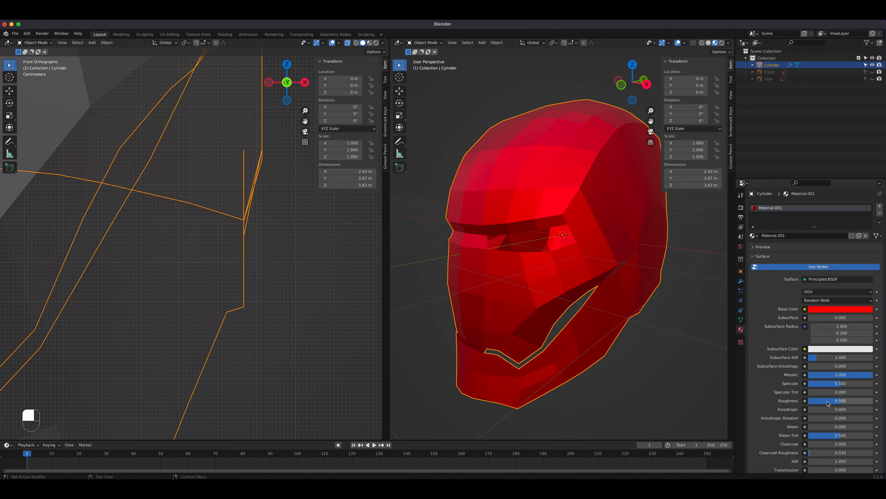
drag(841, 401, 842, 400)
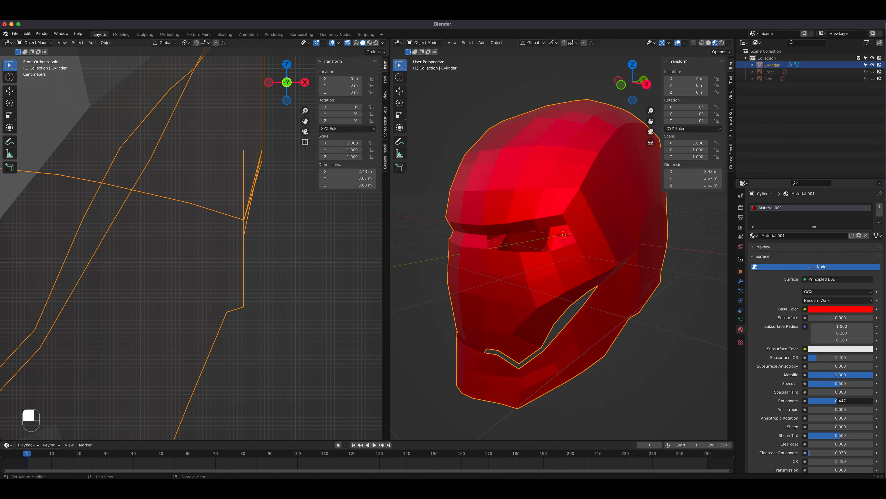
drag(841, 401, 844, 400)
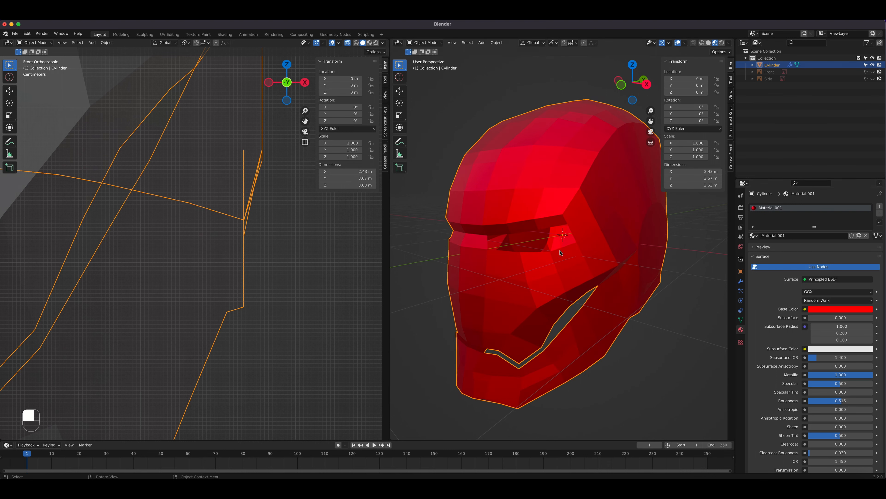
Unhide the Front reference image and view the helmet beside it from a low side angle
middle_drag(561, 253, 555, 260)
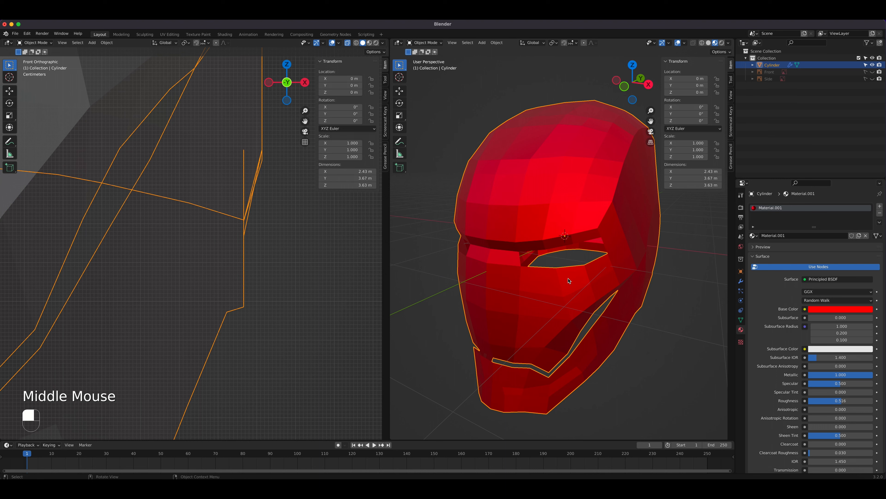
scroll(568, 281, down, 1)
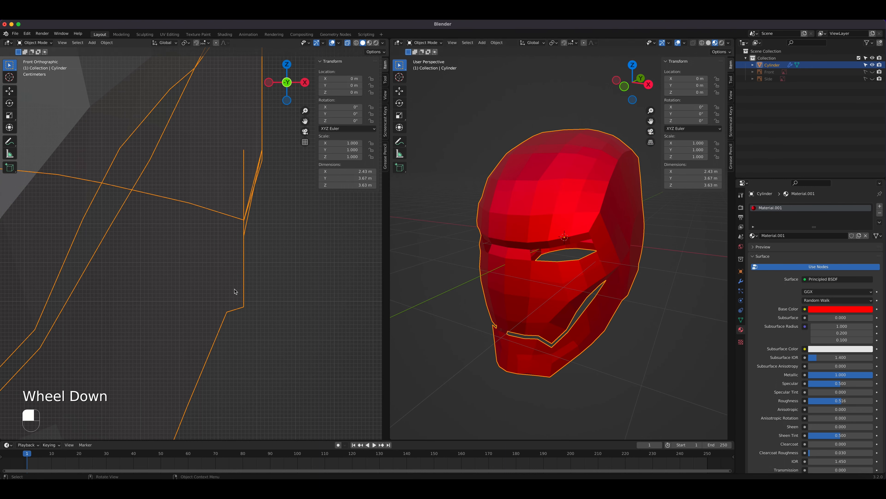
key(KP_1)
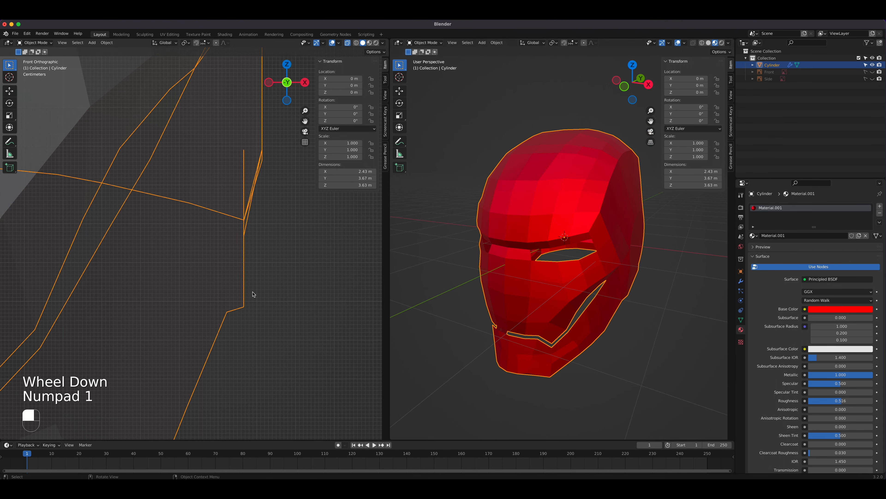
click(873, 72)
middle_drag(580, 223, 631, 270)
scroll(632, 272, up, 2)
scroll(633, 272, down, 2)
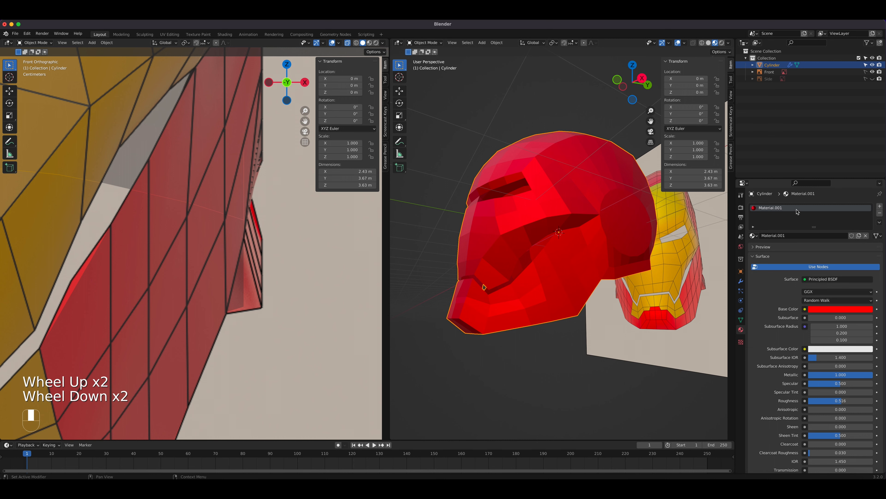
Add a second material slot to the helmet and assign the existing Material.001 to it
click(883, 207)
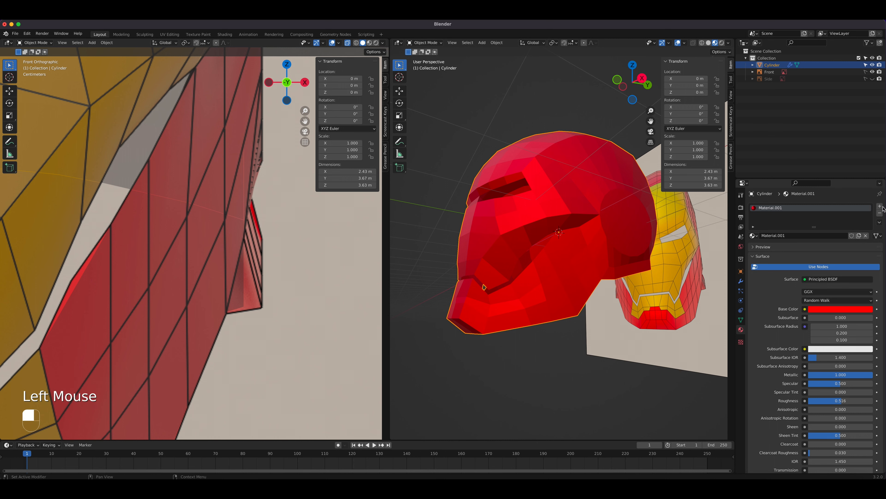
click(880, 206)
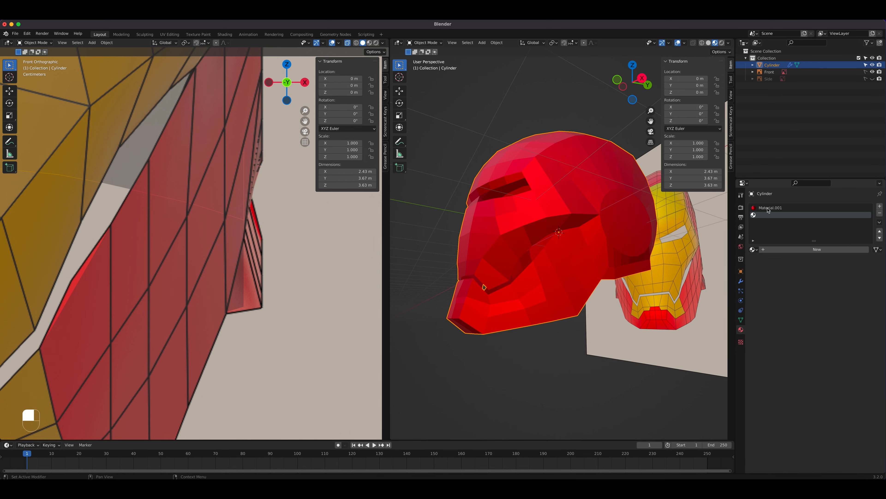
click(755, 249)
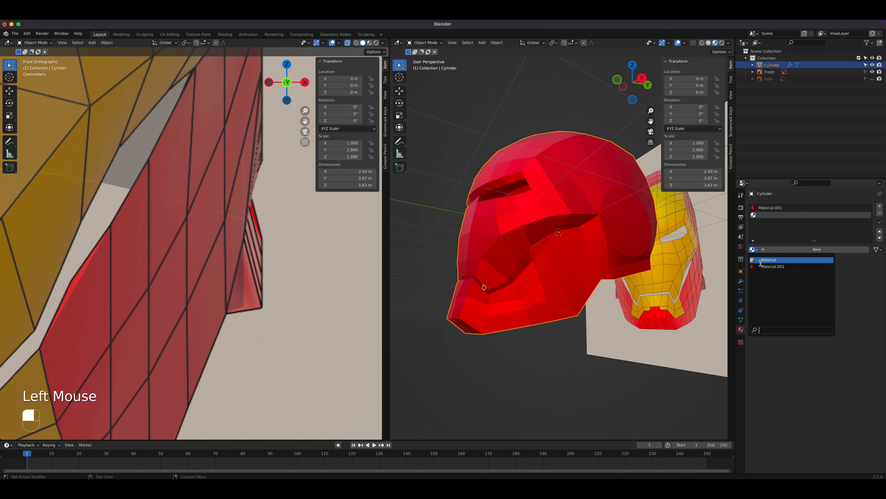
click(768, 266)
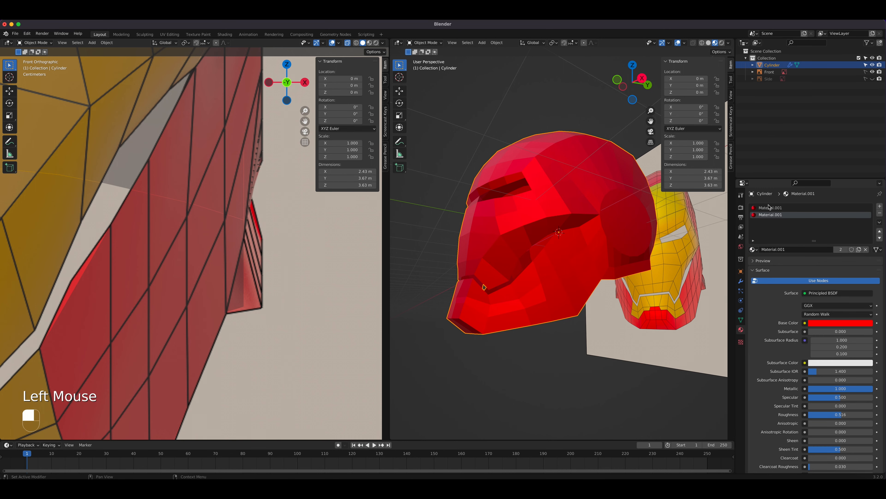
Try a pale green base color on the shared material in the second slot
click(809, 323)
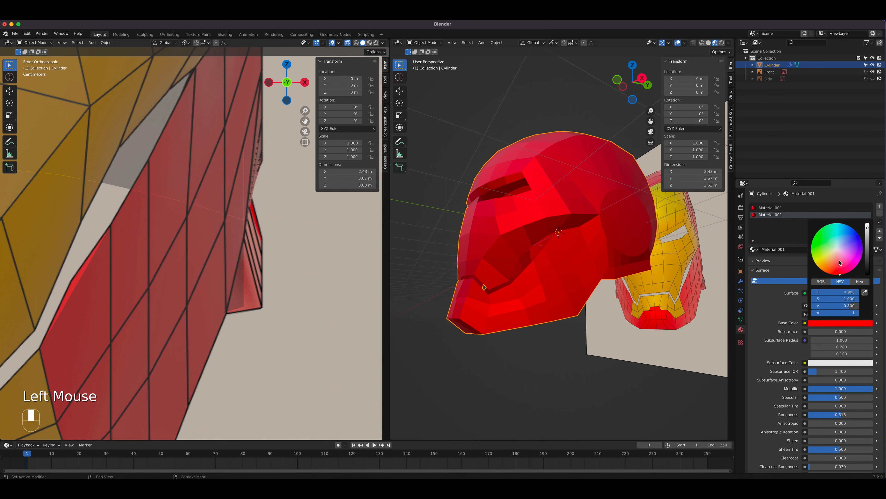
click(835, 246)
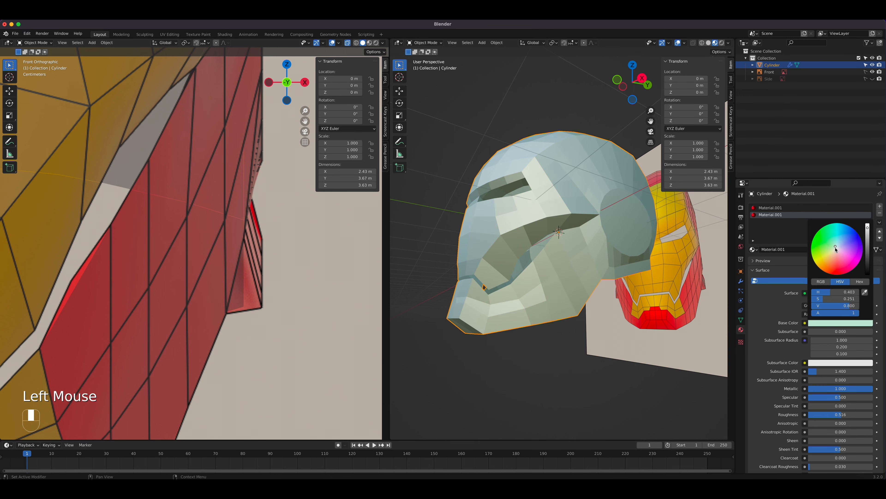
drag(836, 249, 840, 273)
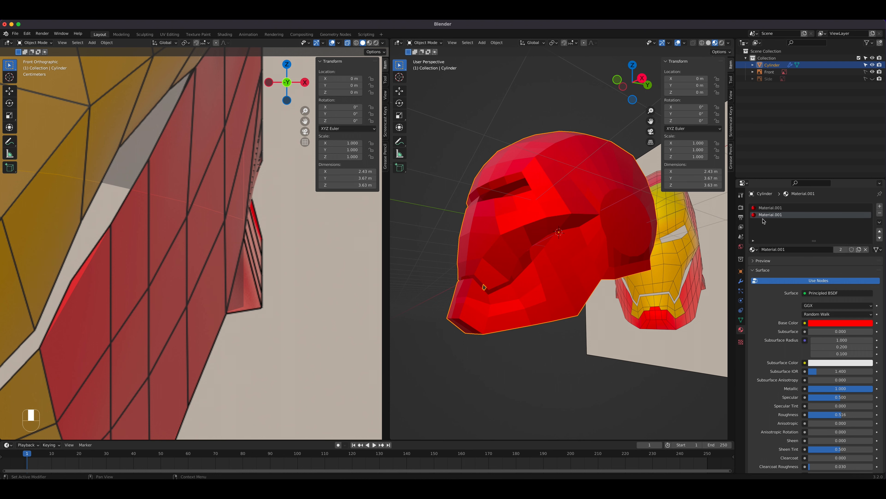
Make the second slot's material an independent copy and set its base color to golden orange
click(859, 249)
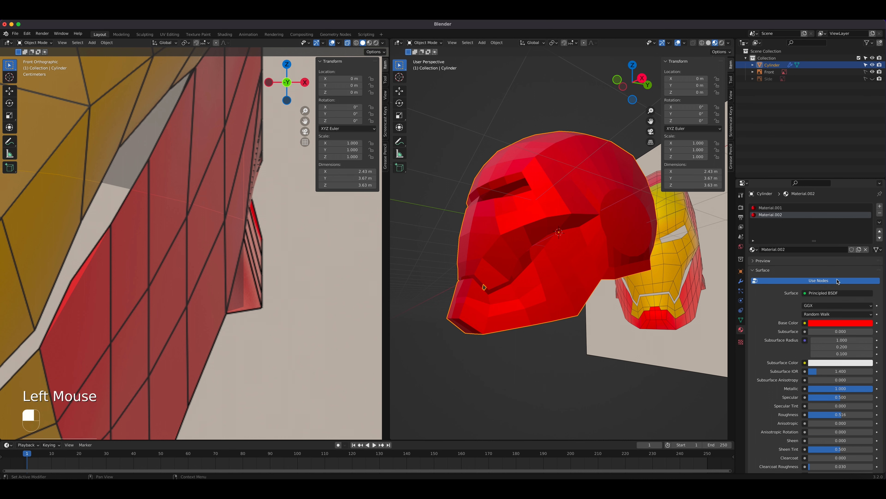
click(842, 324)
drag(838, 274, 820, 267)
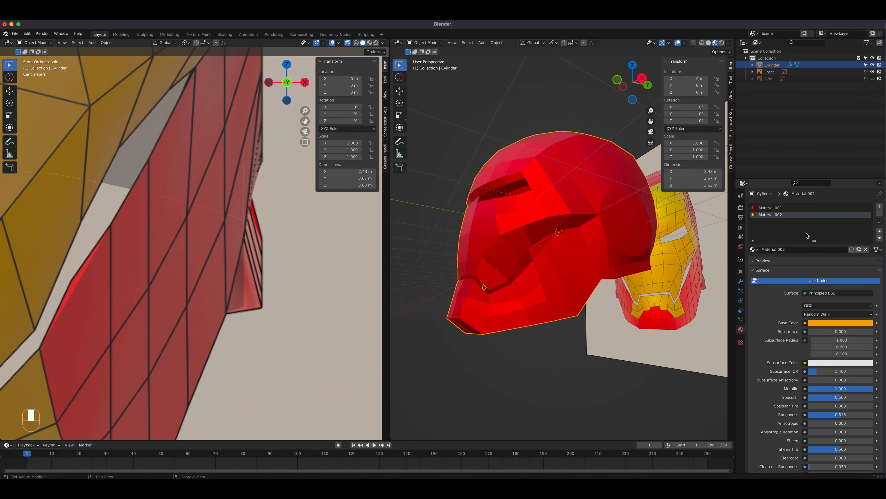
In Edit Mode with face selection, assign the golden Material.002 to the band of upper chin faces below the mouth gap
key(Tab)
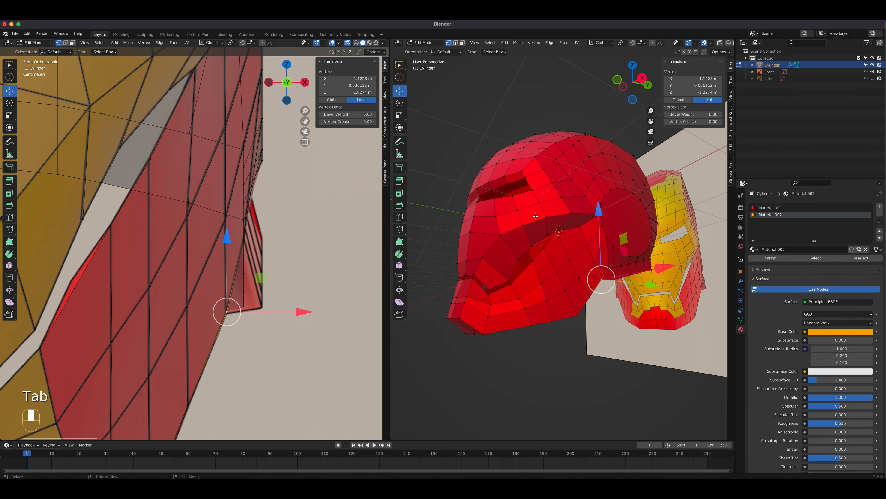
scroll(536, 217, up, 2)
scroll(537, 217, down, 1)
key(3)
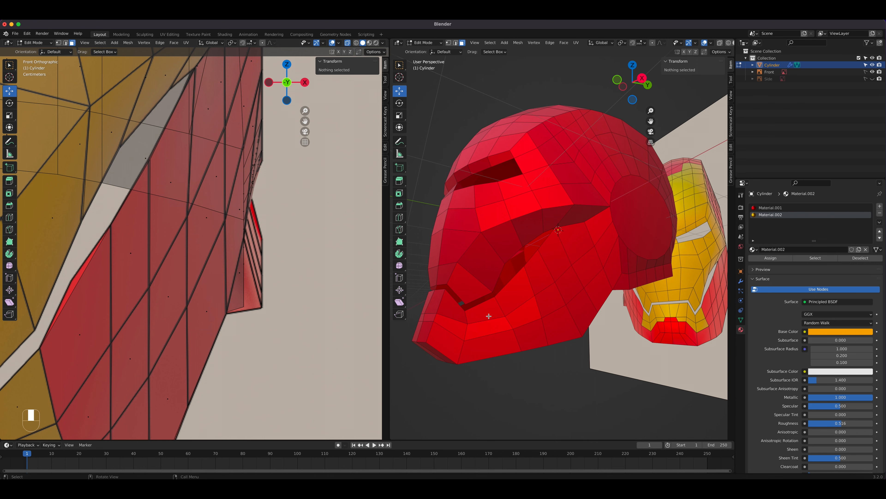
middle_drag(493, 309, 508, 307)
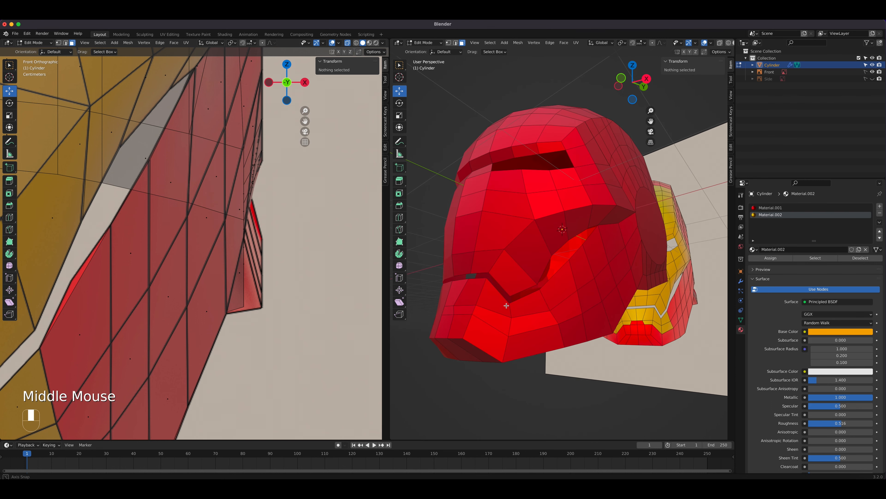
click(459, 292)
shift+click(455, 307)
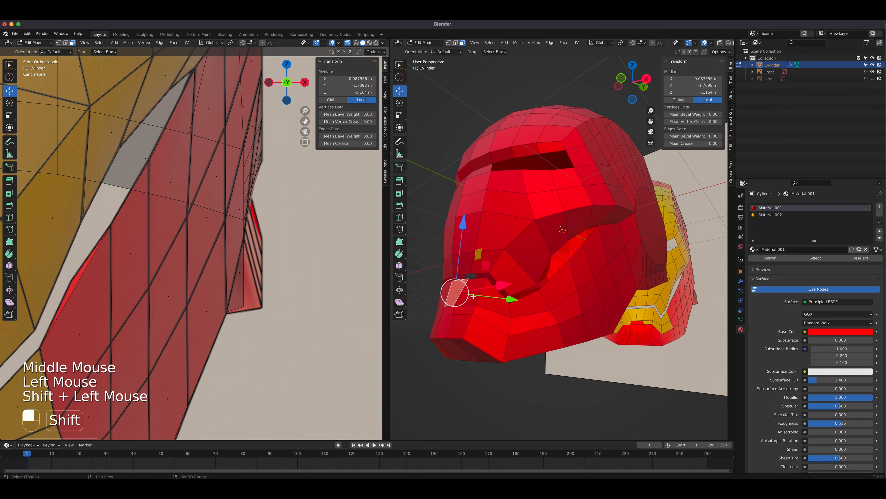
shift+click(468, 312)
shift+click(484, 316)
shift+click(497, 309)
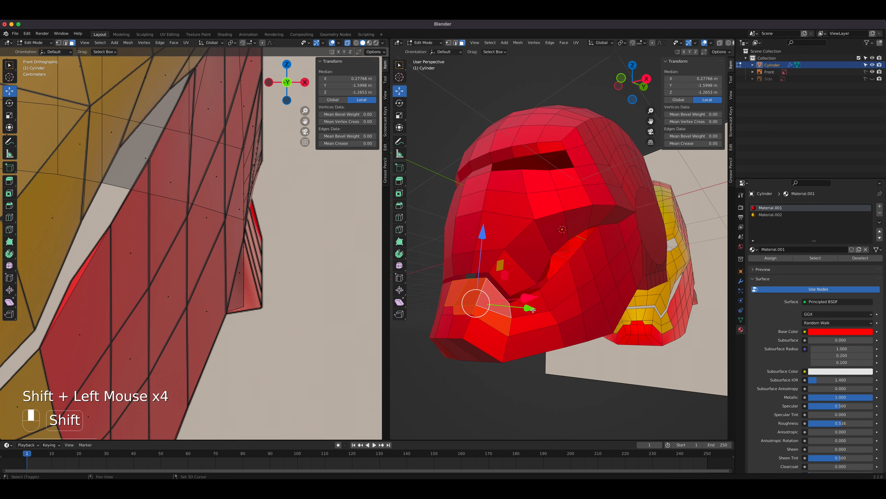
click(400, 65)
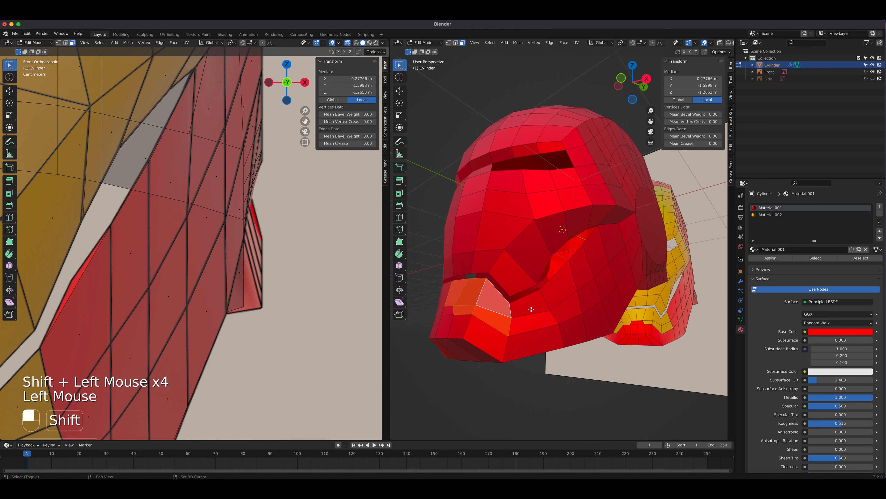
shift+click(533, 316)
shift+click(533, 320)
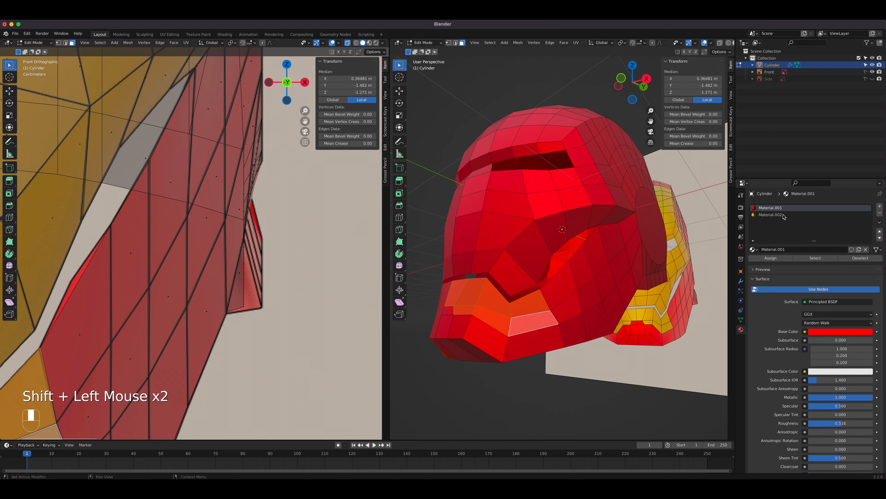
click(771, 215)
click(769, 258)
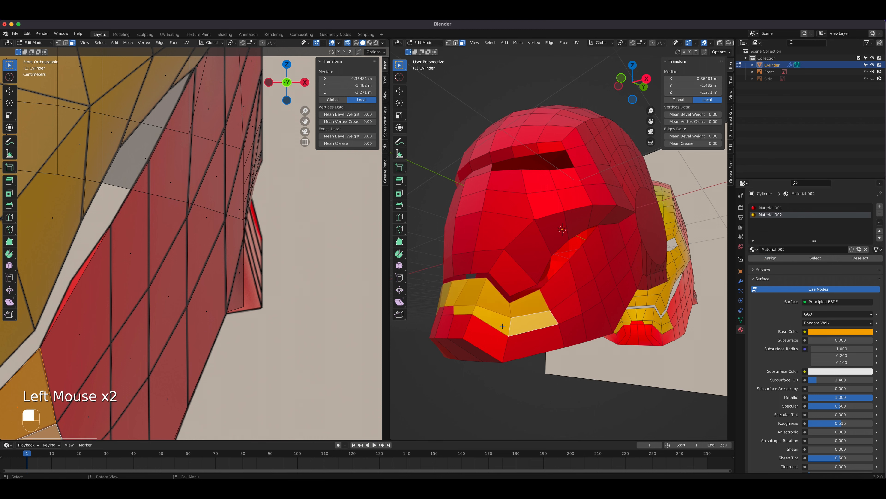
Select the cheek faces above the mouth gap, continuing back along the lower edge of the faceplate to its rear corner
click(515, 281)
key(shift)
click(525, 256)
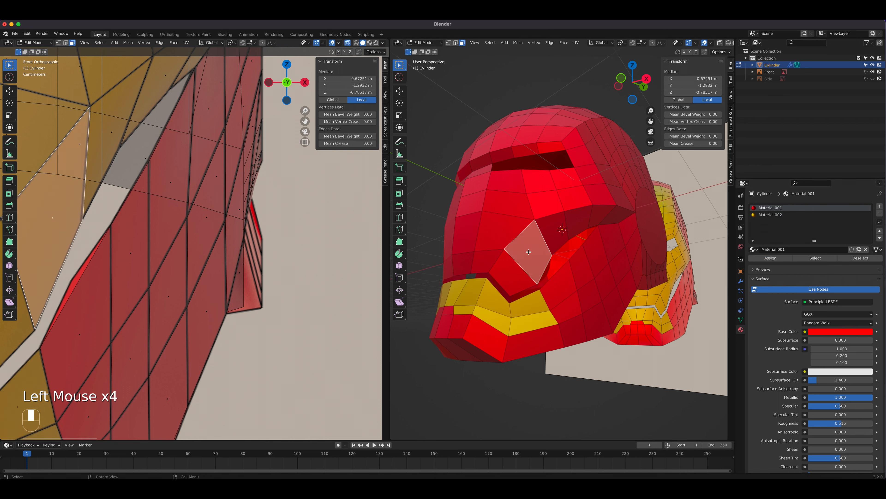
click(518, 266)
shift+click(526, 253)
shift+click(552, 232)
shift+click(591, 217)
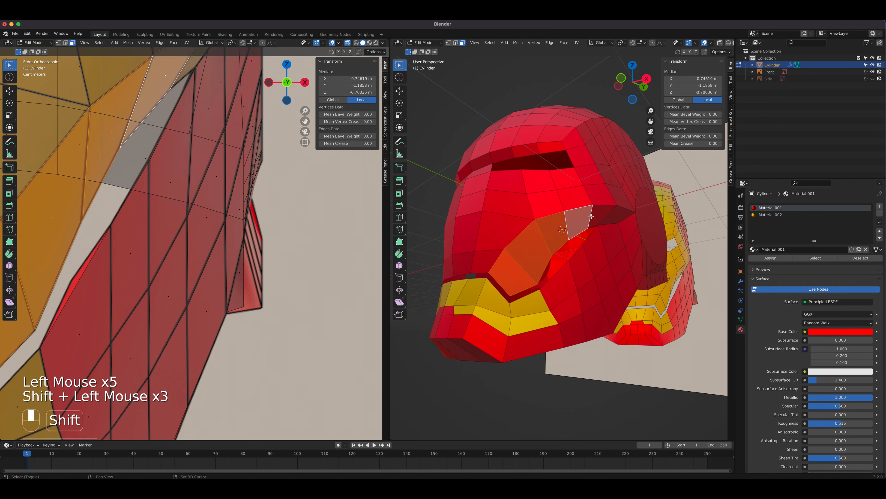
shift+click(601, 213)
shift+click(612, 204)
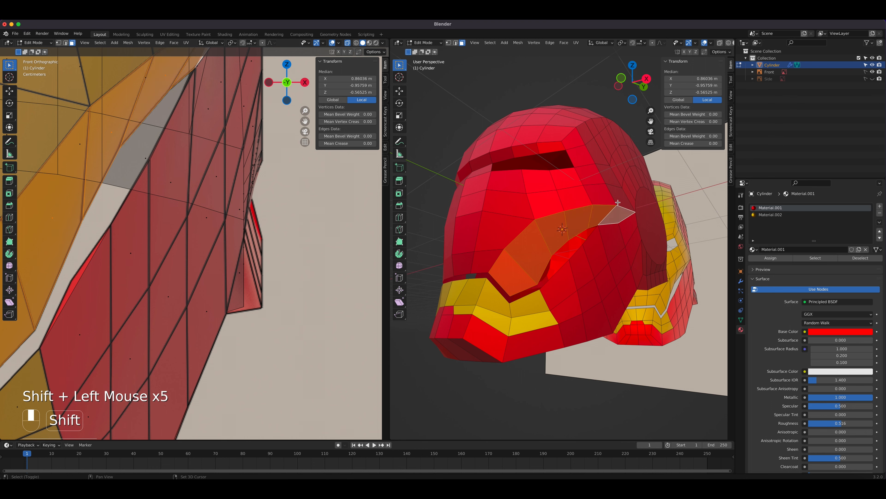
Extend the face selection from the faceplate's rear corner up along its side edge, past the temple to the top of the head
shift+click(621, 197)
shift+click(608, 170)
shift+click(594, 150)
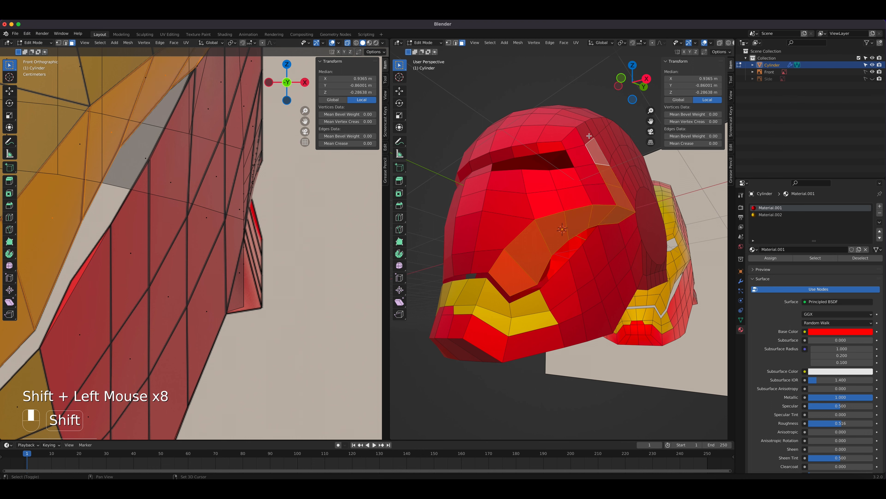
shift+click(593, 130)
shift+click(590, 128)
shift+click(595, 126)
middle_drag(595, 125, 580, 171)
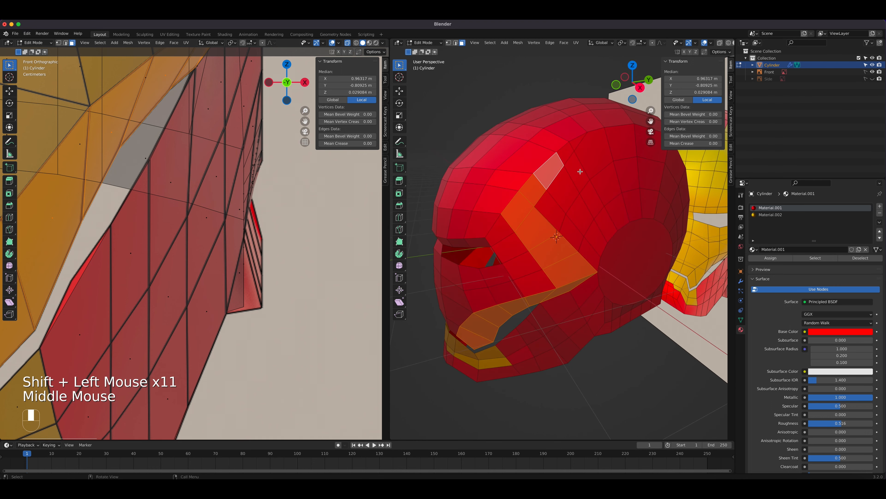
shift+click(570, 147)
shift+click(578, 137)
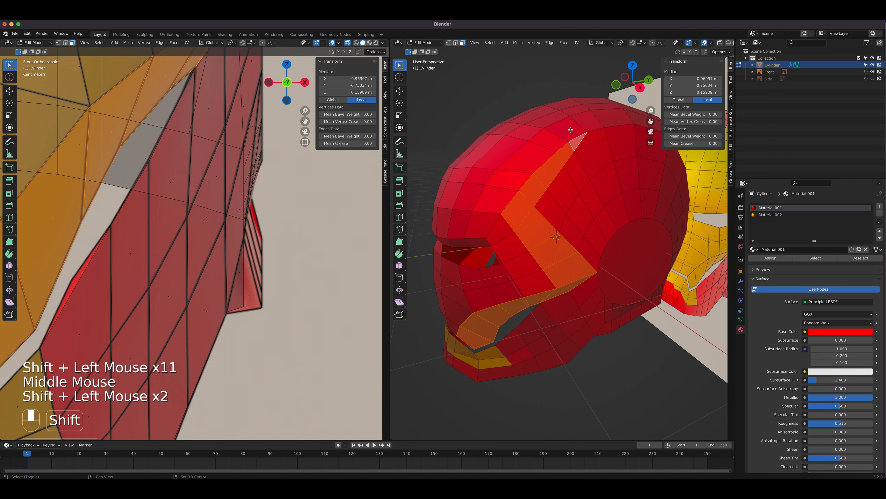
shift+click(570, 126)
Add the upper forehead faces to the selection, from the faceplate's side edge across to the centre line
middle_drag(570, 127, 582, 142)
shift+click(581, 143)
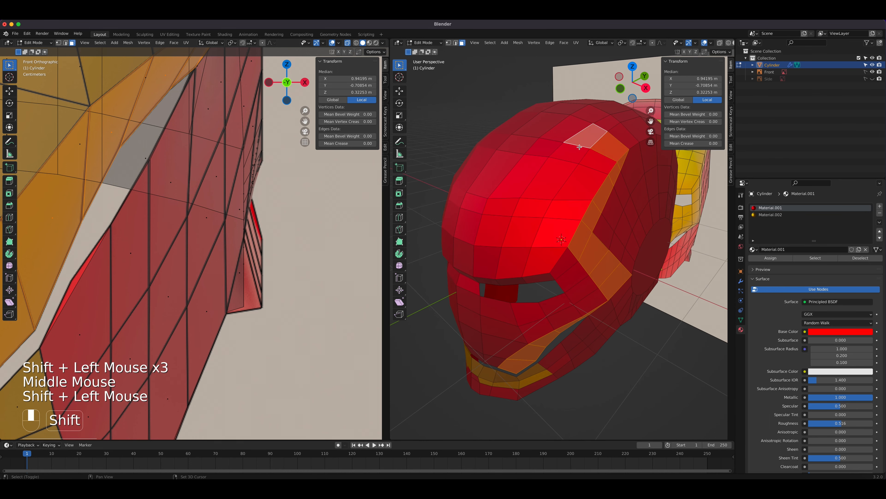
shift+click(575, 150)
shift+click(565, 161)
shift+click(552, 178)
shift+click(543, 179)
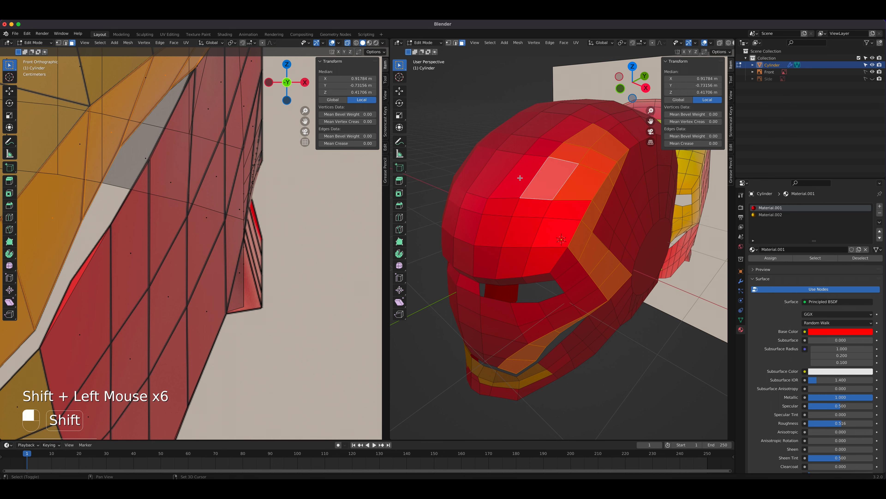
shift+click(508, 176)
shift+click(487, 173)
Add the remaining rows of forehead faces to the selection, down to the brow edge above the eye
shift+click(475, 202)
shift+click(513, 207)
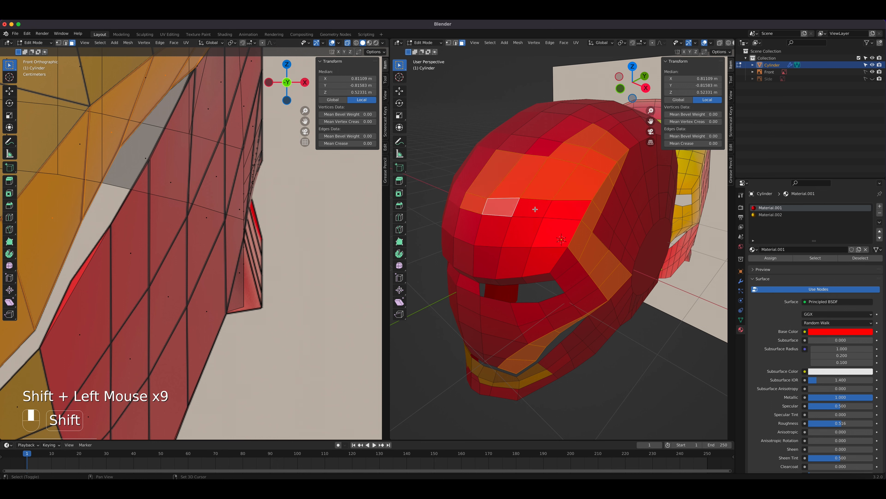
shift+click(537, 209)
shift+click(574, 210)
shift+click(555, 232)
shift+click(524, 231)
shift+click(492, 231)
shift+click(468, 229)
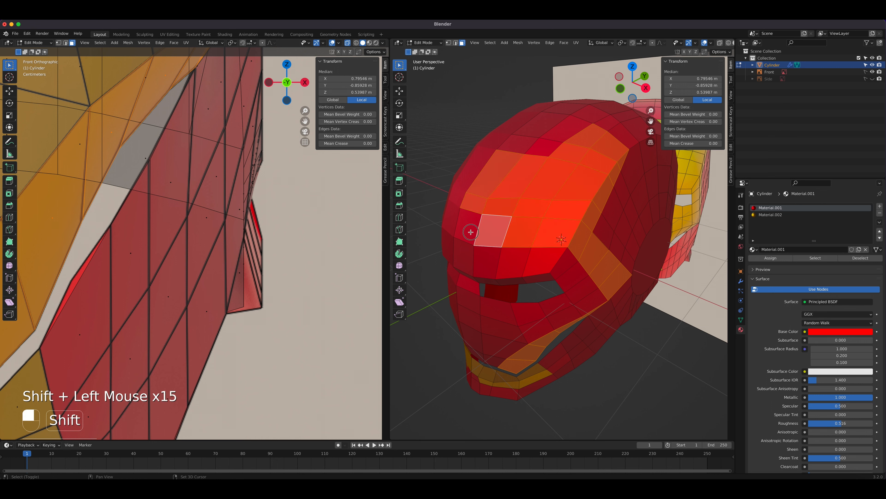
shift+click(468, 255)
shift+click(486, 258)
shift+click(520, 262)
shift+click(528, 262)
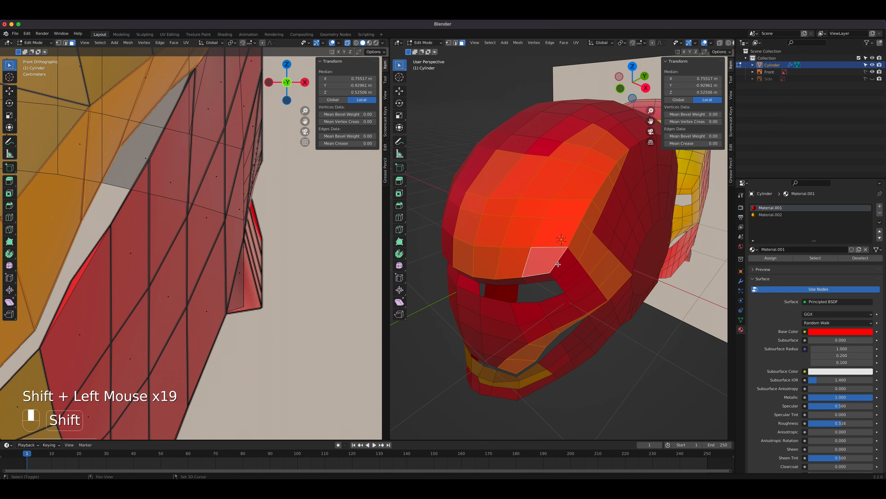
Add the faces beside and beneath the eye opening, covering the cheek and nose area down to the mouth gap
shift+click(563, 263)
shift+drag(589, 298, 543, 327)
shift+drag(471, 311, 493, 345)
shift+click(478, 356)
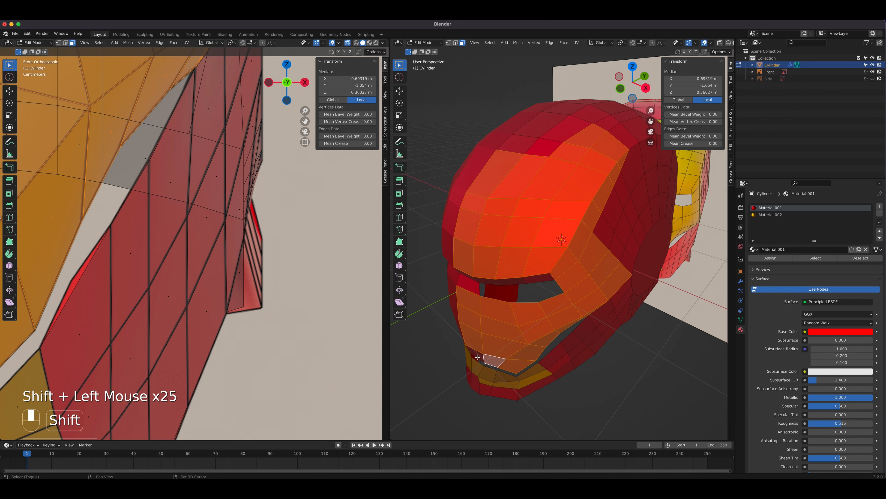
Add the recessed strip of faces under the brow to the selection, from the nose bridge to the outer eye corner
middle_drag(519, 336, 535, 314)
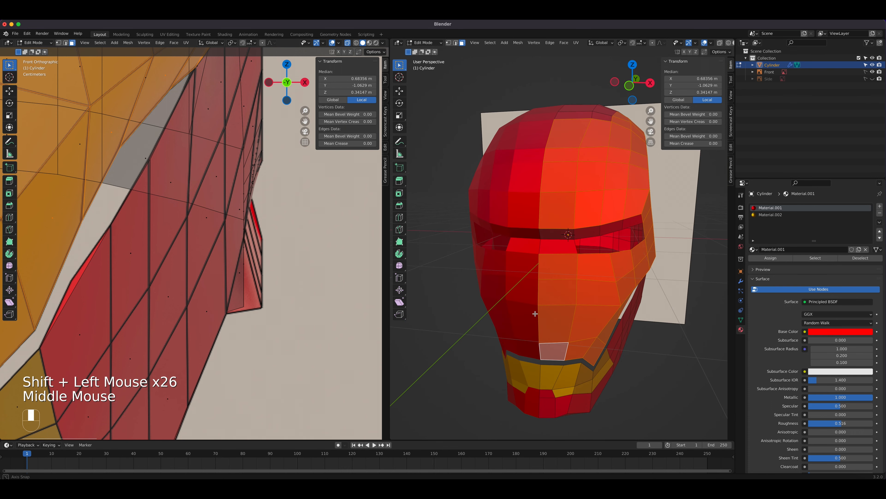
shift+click(556, 244)
shift+click(559, 233)
shift+click(592, 231)
shift+click(606, 226)
shift+click(633, 224)
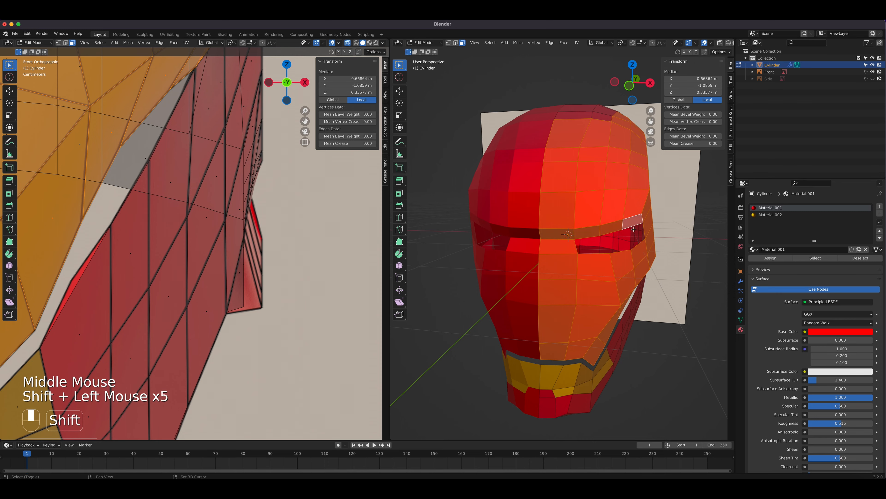
Assign the golden Material.002 to the selected faceplate faces
middle_drag(633, 230, 652, 263)
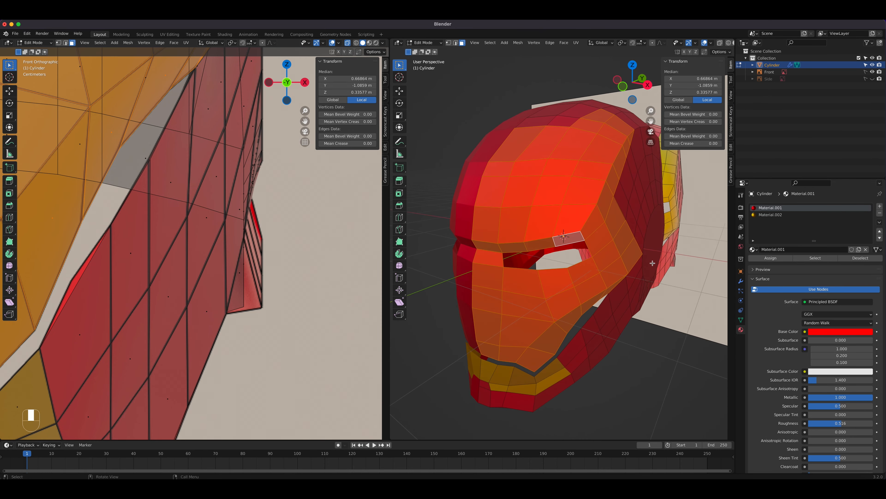
click(770, 216)
click(771, 258)
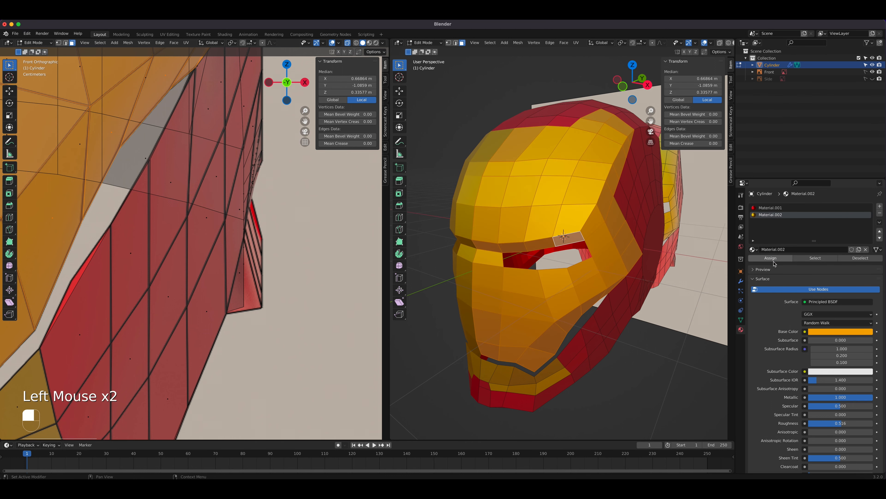
scroll(539, 314, down, 2)
scroll(539, 314, up, 1)
scroll(539, 314, down, 1)
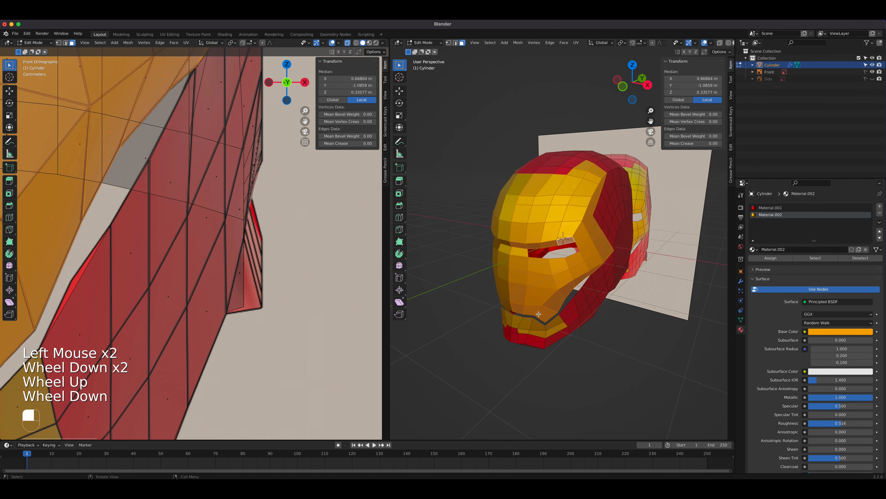
scroll(539, 314, up, 1)
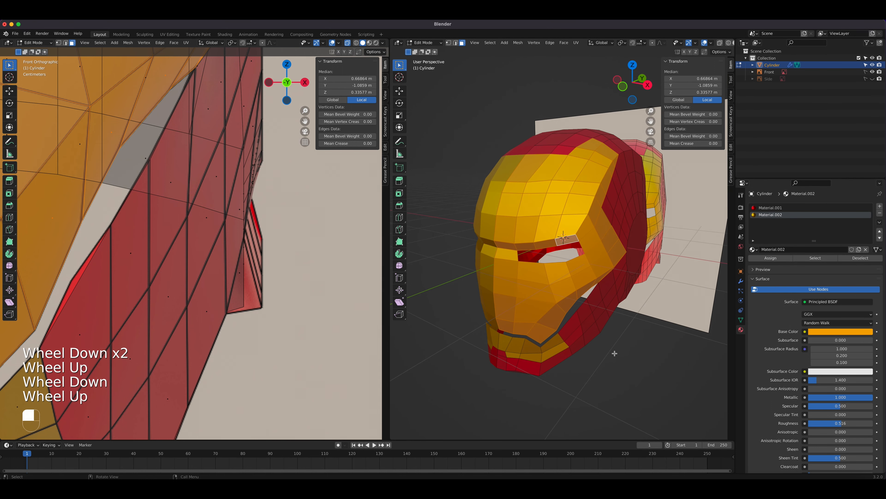
Return to Object Mode and hide both the Front and Side reference images
key(Tab)
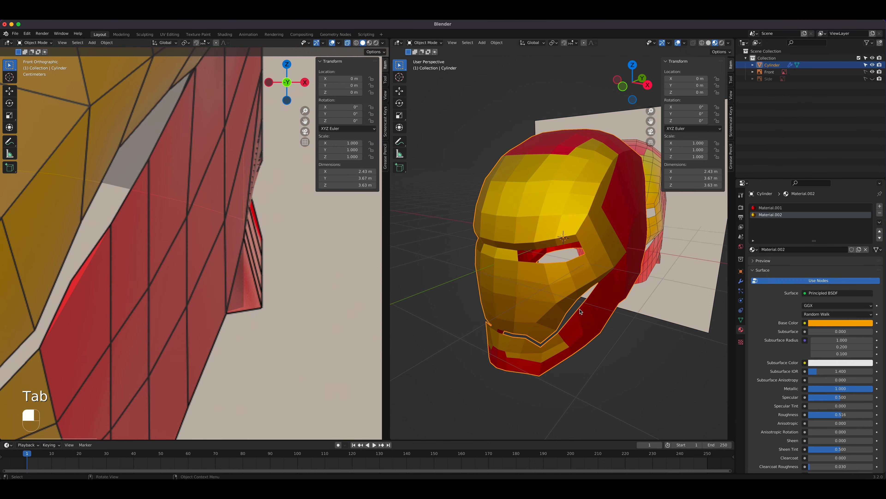
middle_drag(604, 324, 570, 310)
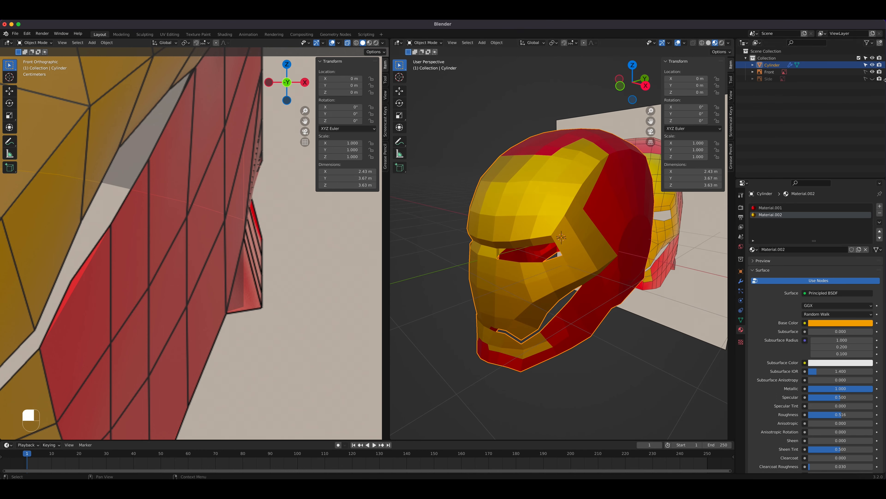
click(872, 79)
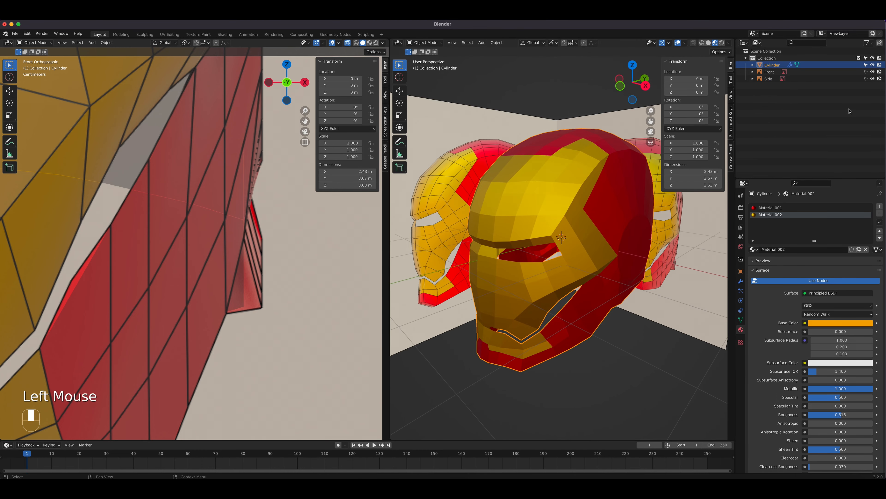
click(873, 79)
click(873, 72)
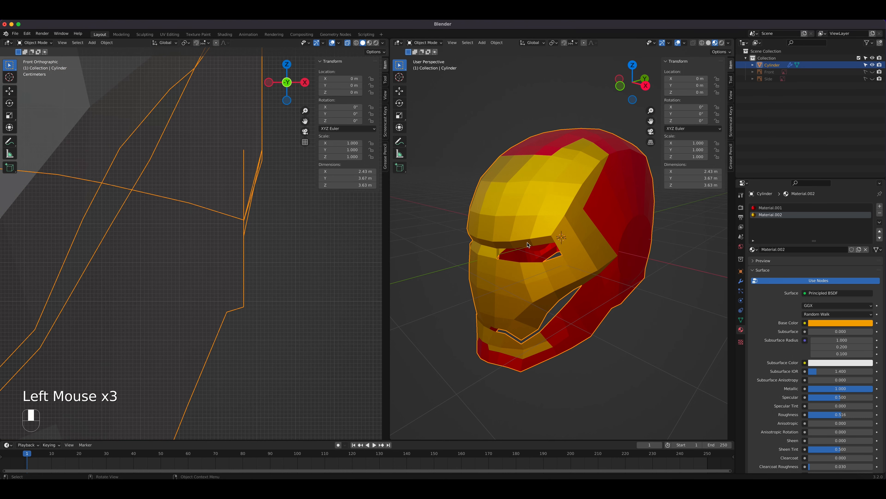